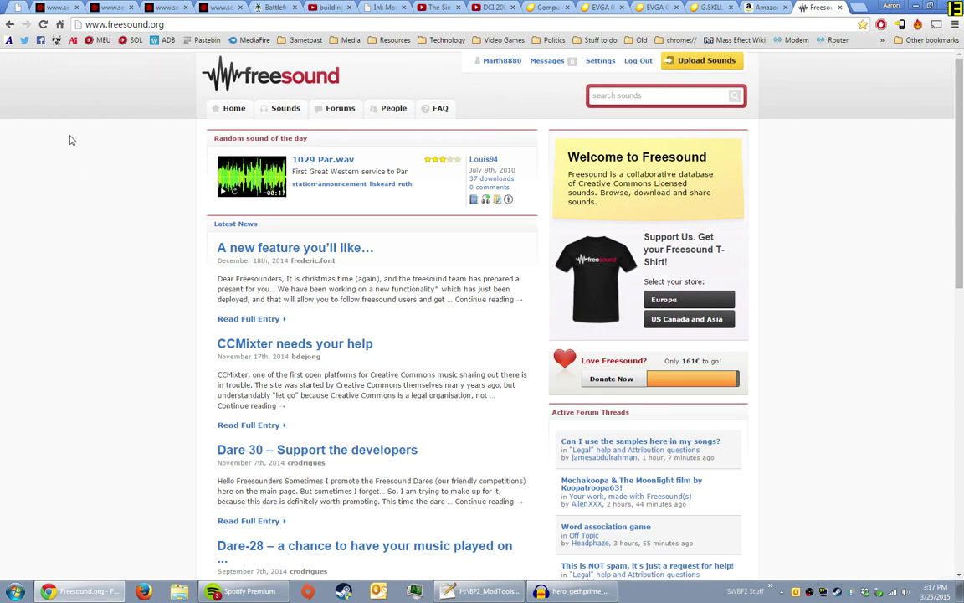
left_click(665, 97)
left_click(31, 236)
left_click(596, 96)
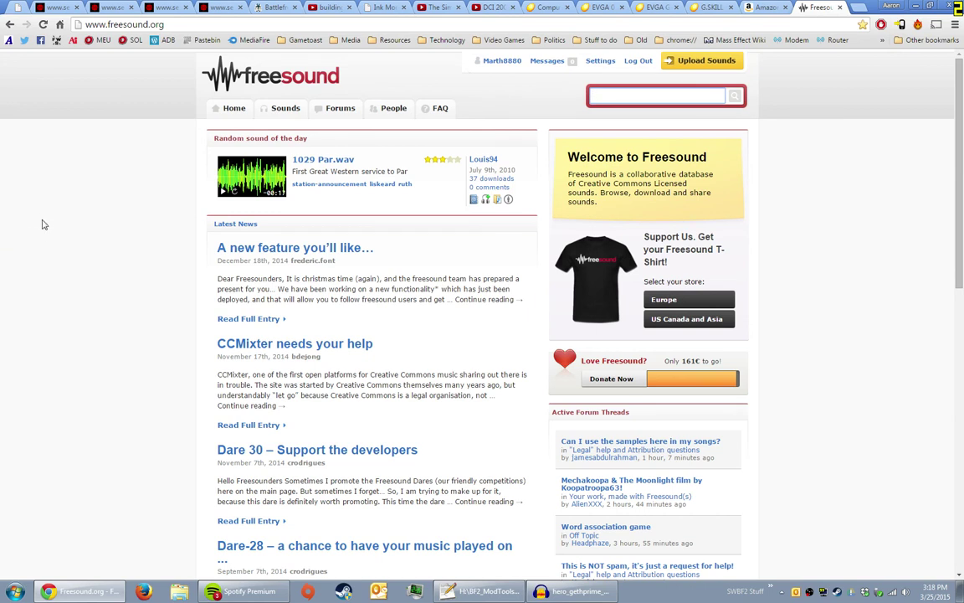
left_click(59, 285)
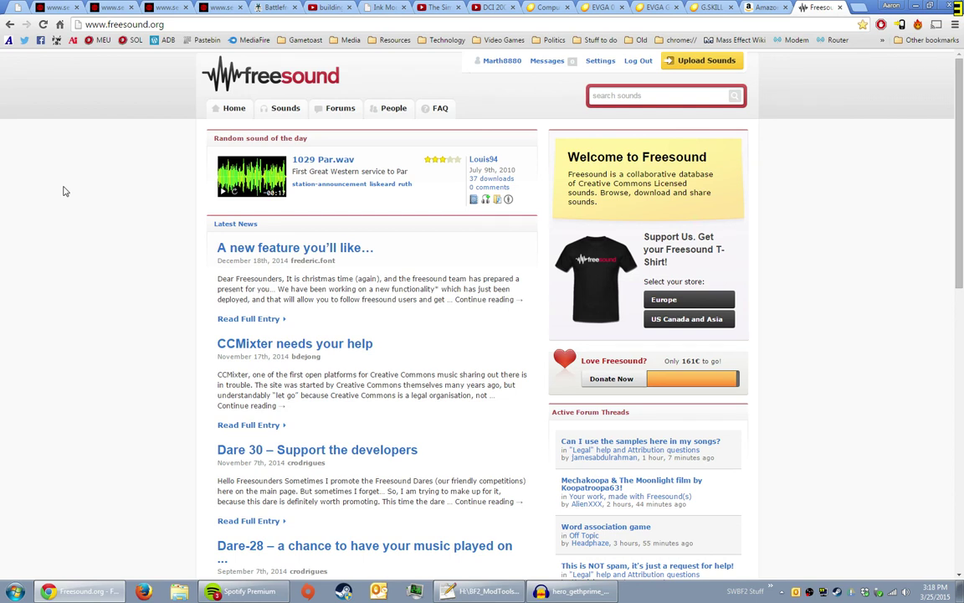
Step: Search the sound library for "wind field recording"
left_click(682, 98)
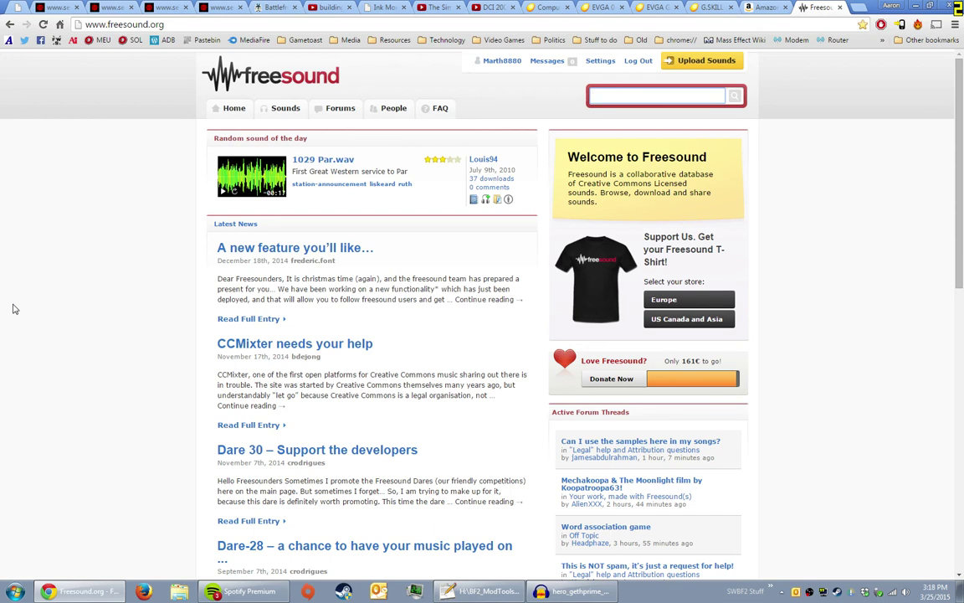
type("wind field recording")
key("Return")
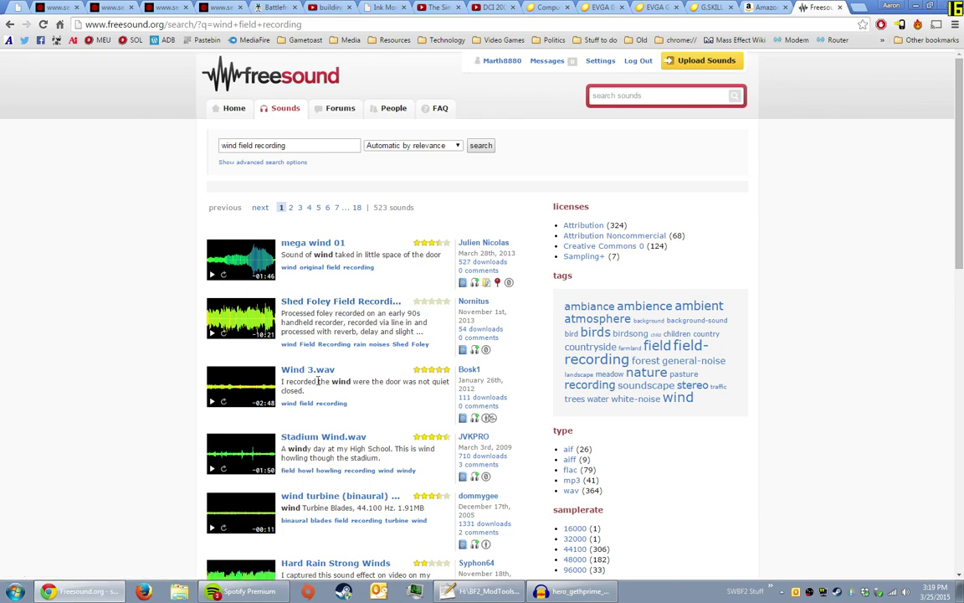
Step: Look through the wind search results and start playing the five-star "Strong wind blowing in t..." recording
scroll(318, 381, "down", 2)
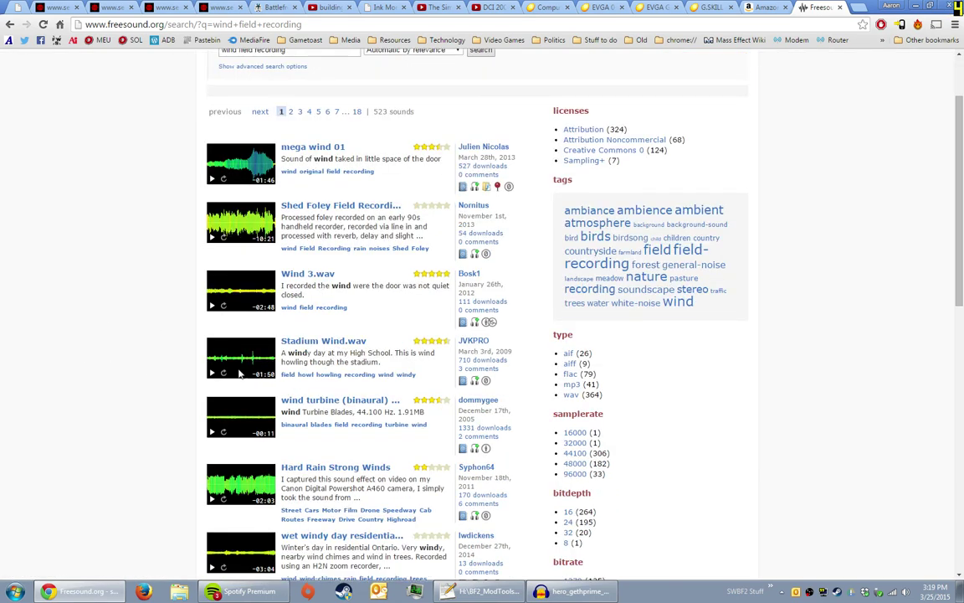
scroll(310, 443, "down", 2)
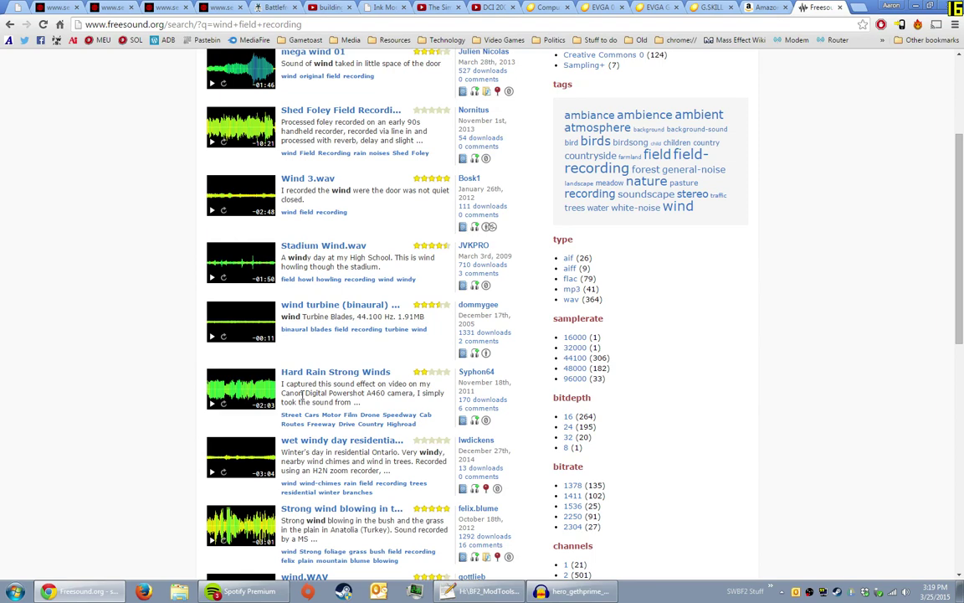
scroll(58, 318, "down", 2)
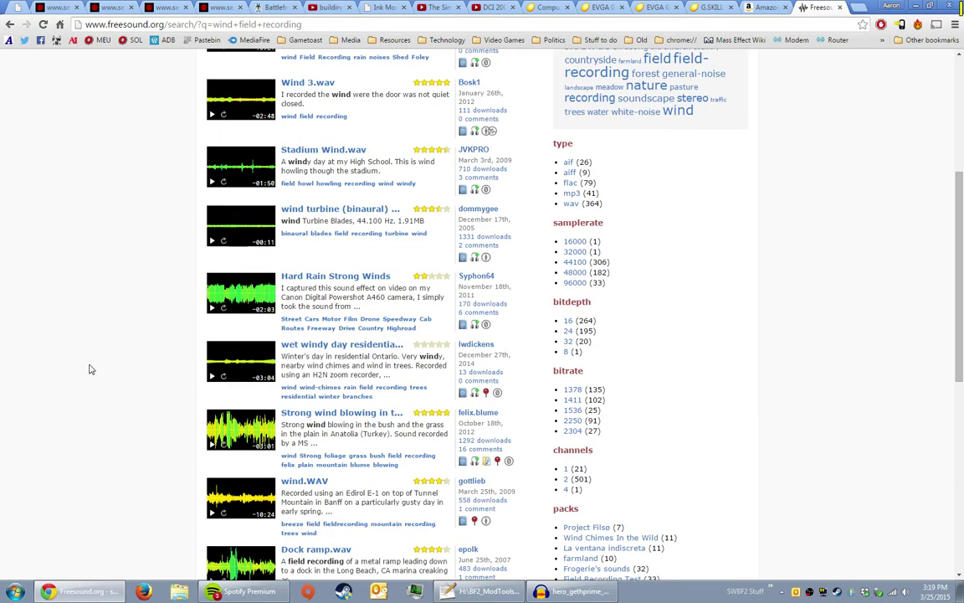
scroll(91, 366, "down", 2)
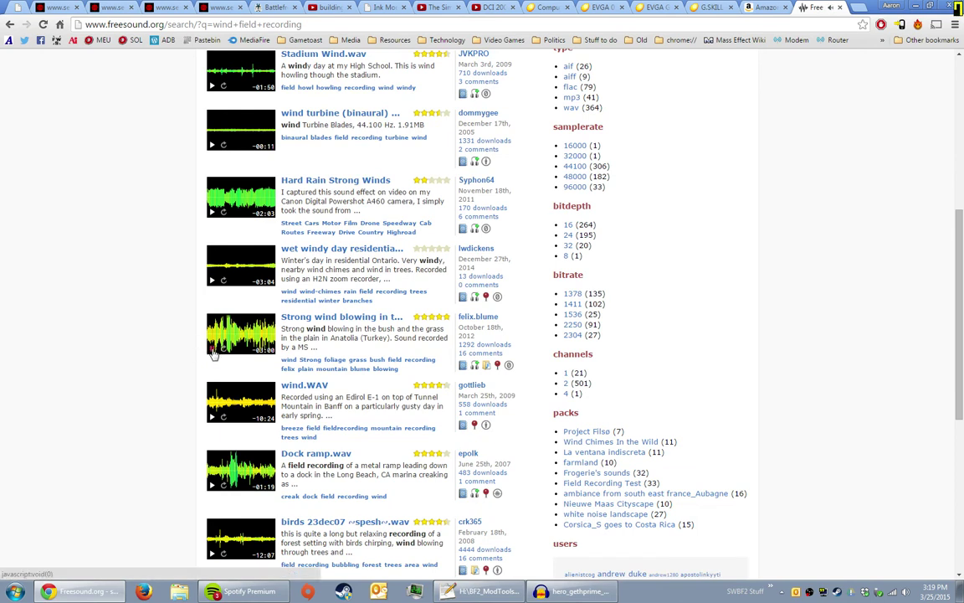
left_click(214, 350)
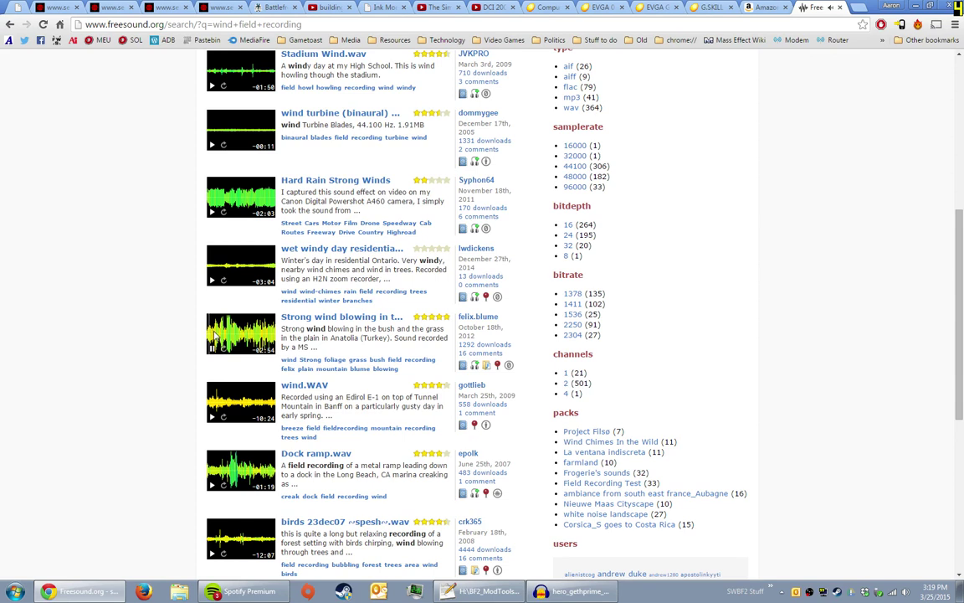
Step: Preview several later parts of the "Strong wind blowing in t..." recording and open its sound page in a new tab
left_click(221, 336)
left_click(226, 335)
left_click(231, 335)
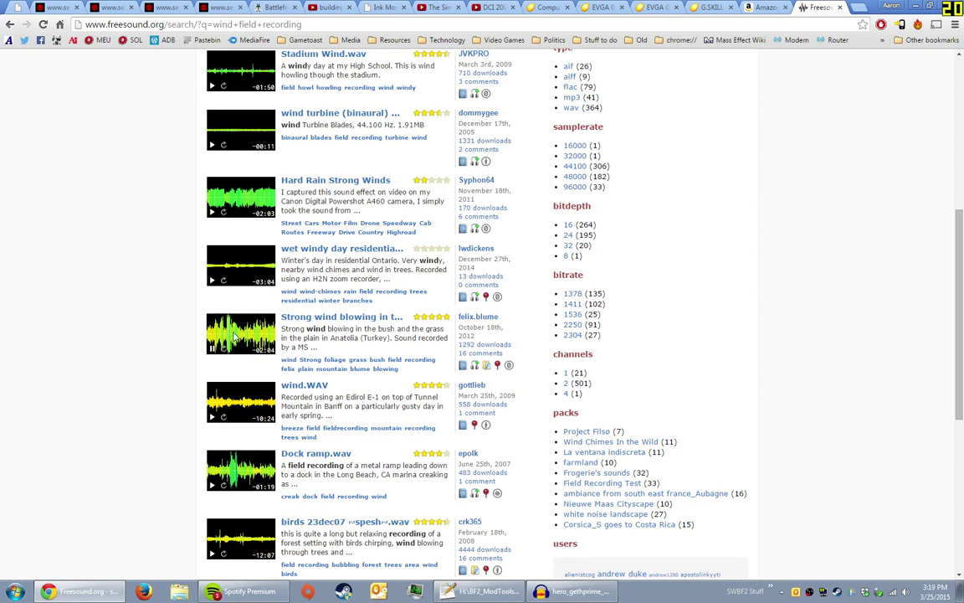
left_click(228, 352)
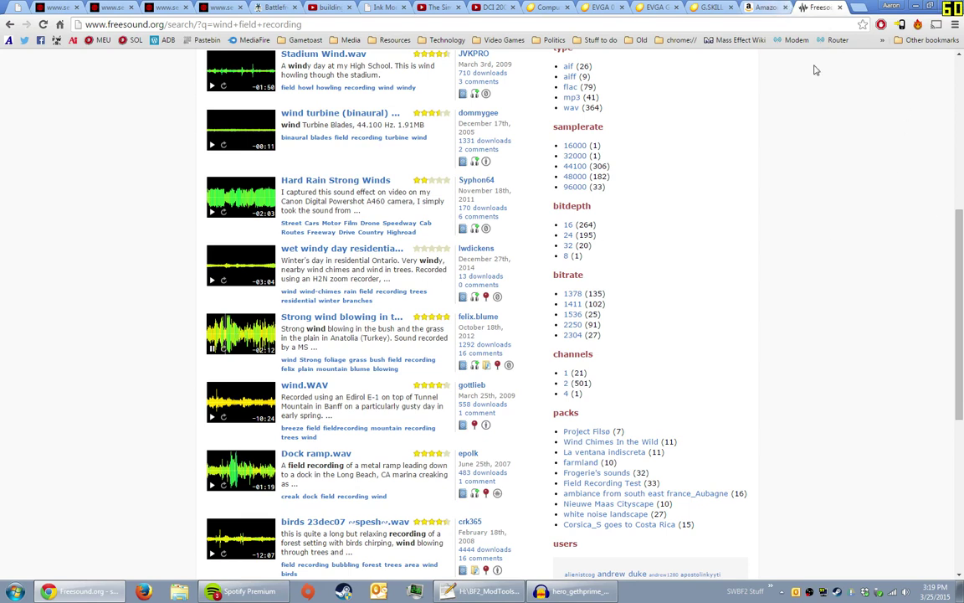
left_click(237, 337)
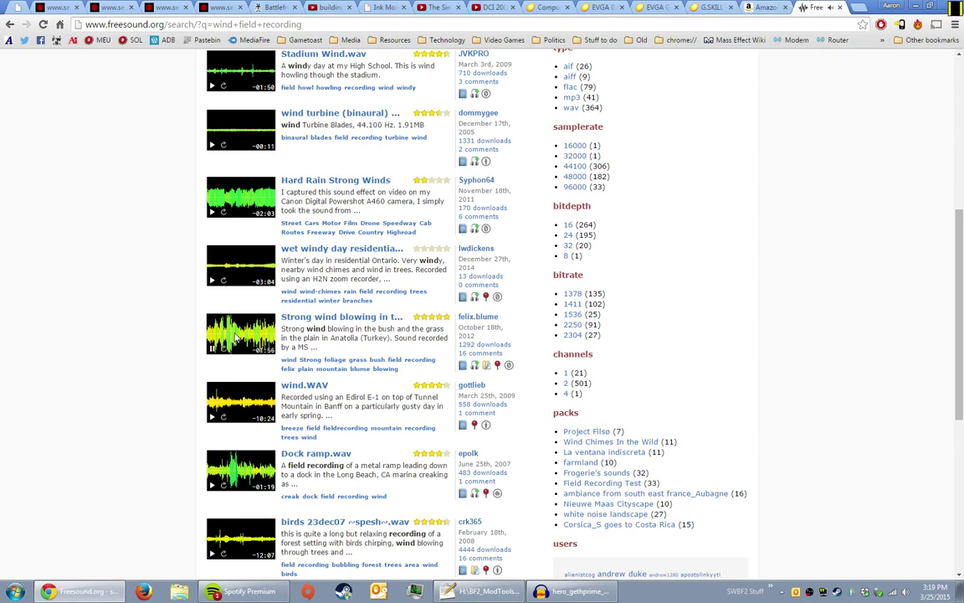
left_click(268, 338)
left_click(318, 318)
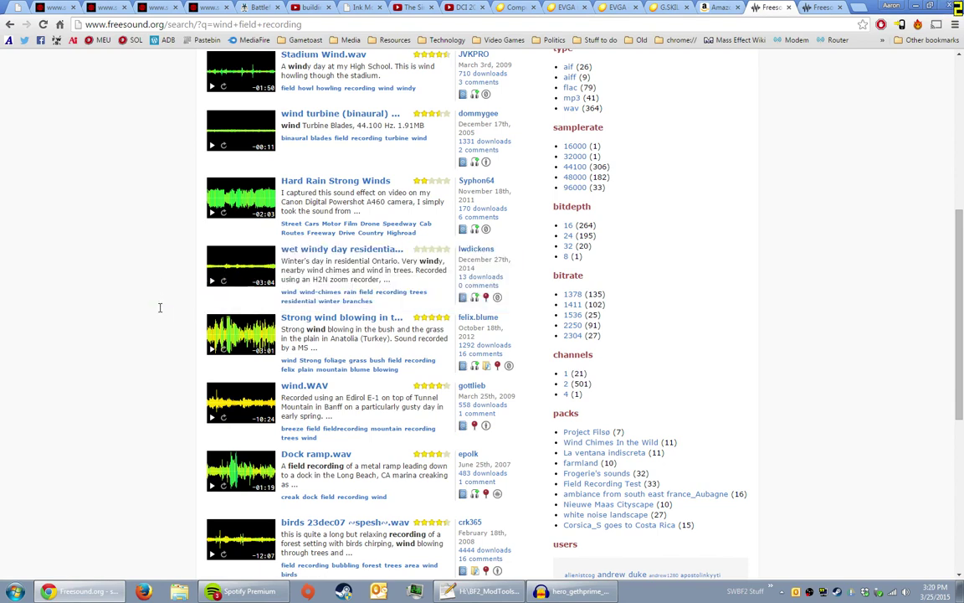
Step: Preview different parts of the wind.WAV recording and stop its playback
left_click(212, 417)
scroll(165, 368, "down", 2)
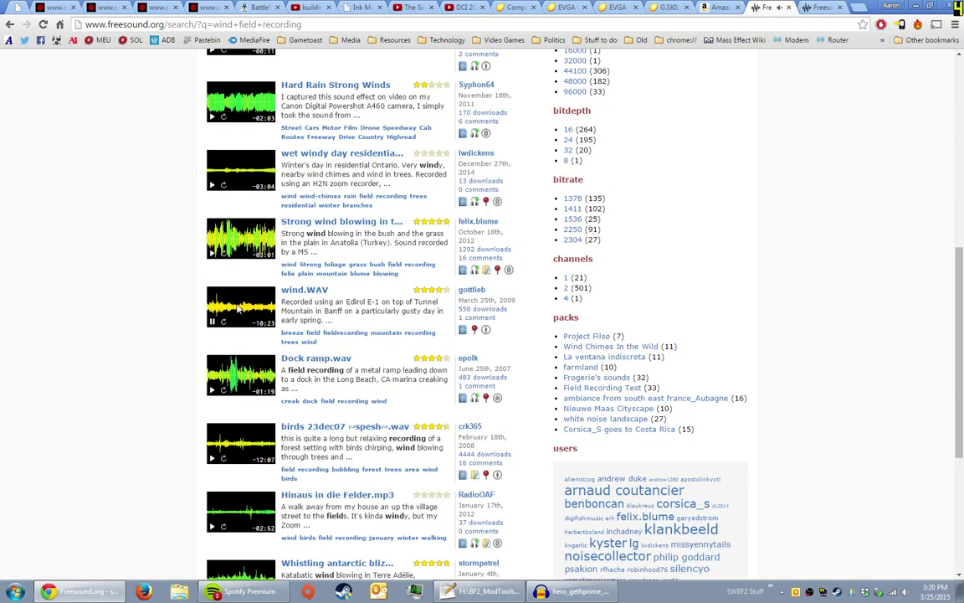
left_click(228, 319)
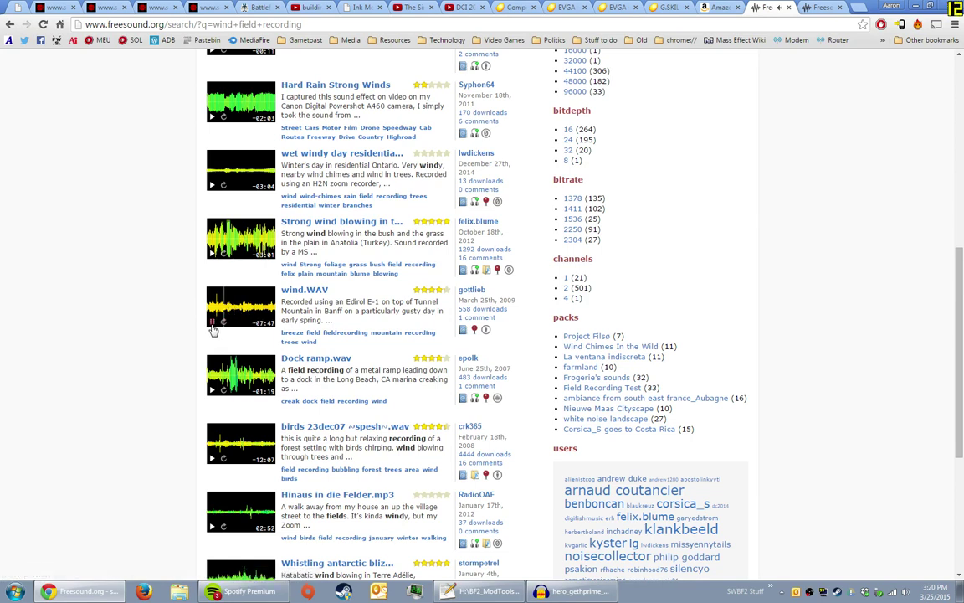
left_click(213, 323)
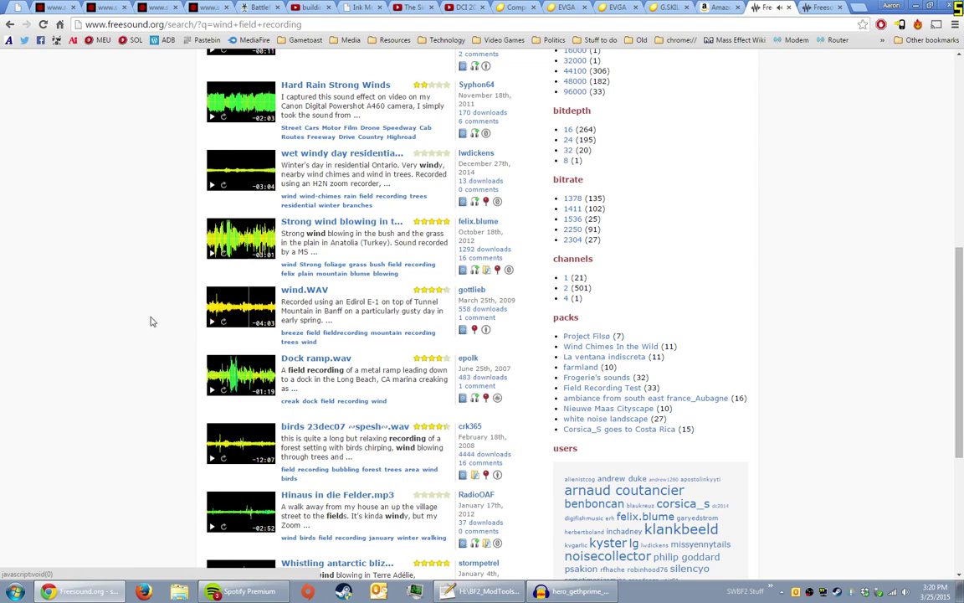
Step: Preview several parts of the "Whistling antarctic bliz..." recording near the end of the results and open its sound page in a new tab
scroll(151, 318, "down", 2)
scroll(176, 285, "down", 2)
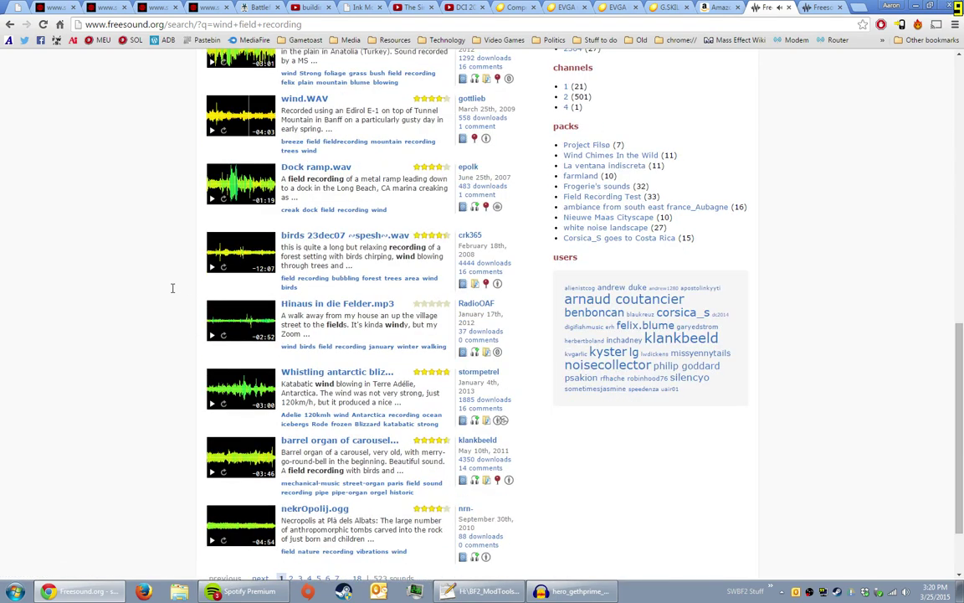
scroll(158, 213, "down", 2)
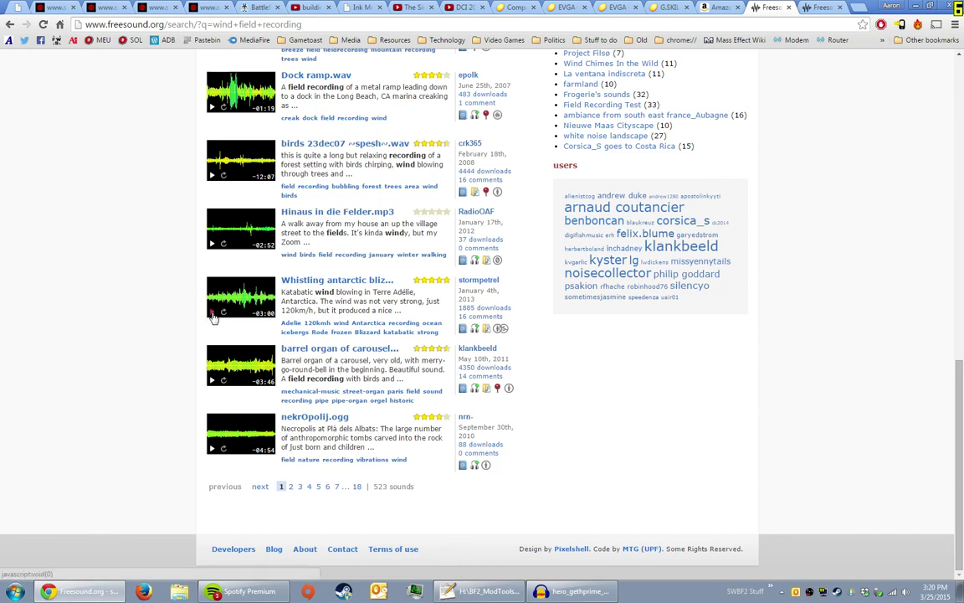
left_click(224, 300)
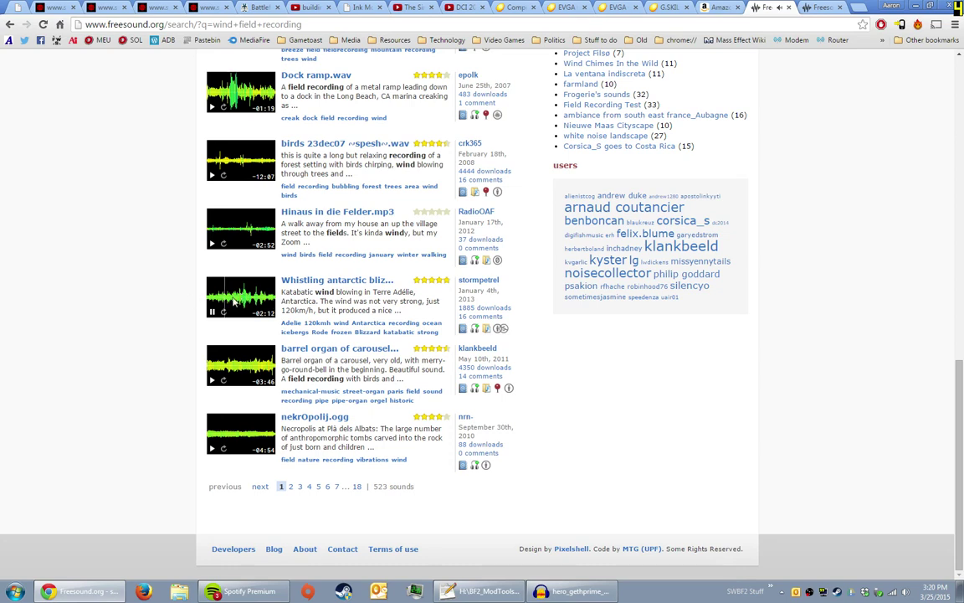
left_click(261, 299)
right_click(335, 280)
left_click(360, 288)
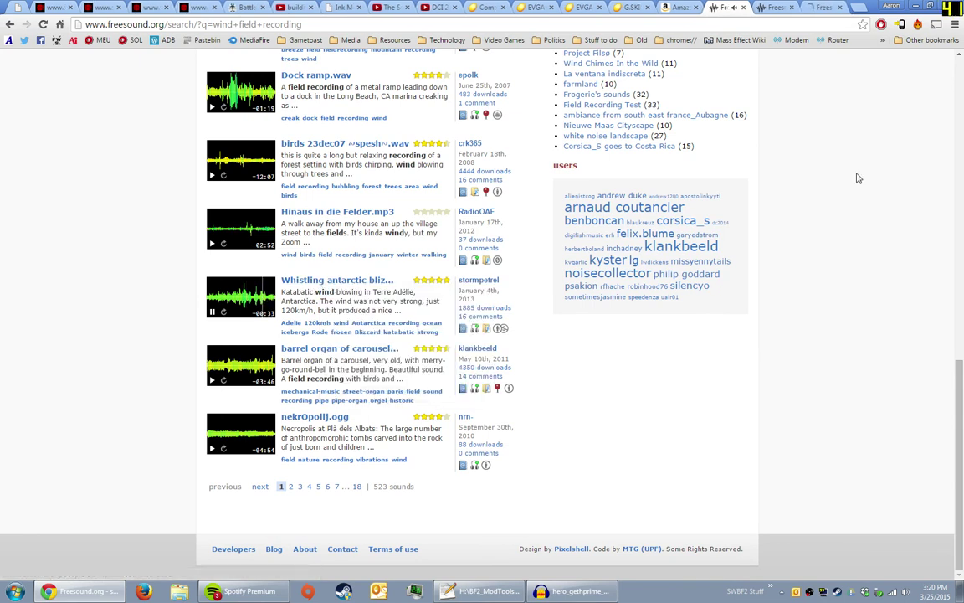
left_click(222, 311)
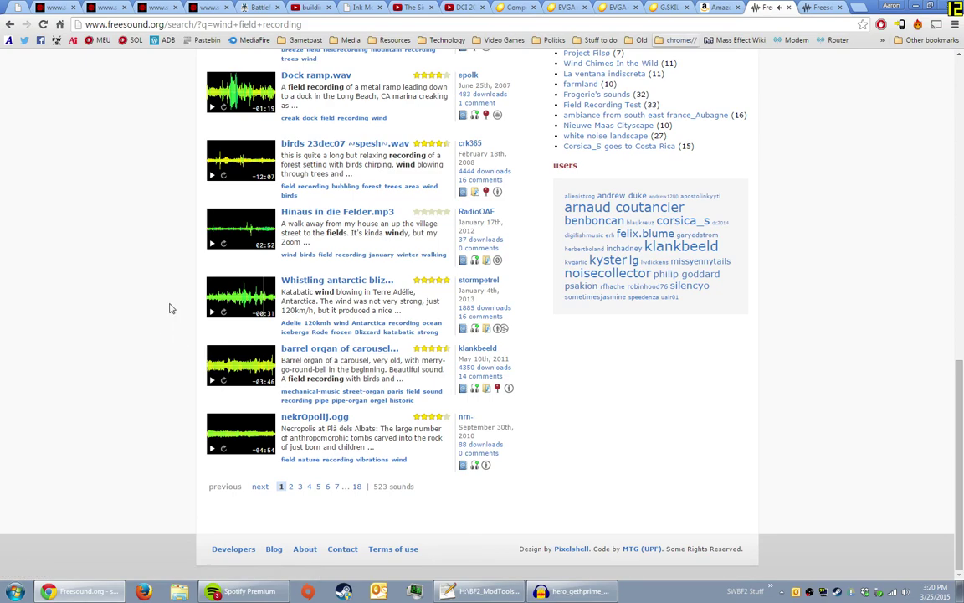
Step: Review the first page of wind results again and go to results page 2
scroll(138, 266, "up", 5)
scroll(138, 266, "up", 6)
scroll(140, 277, "down", 11)
left_click(299, 486)
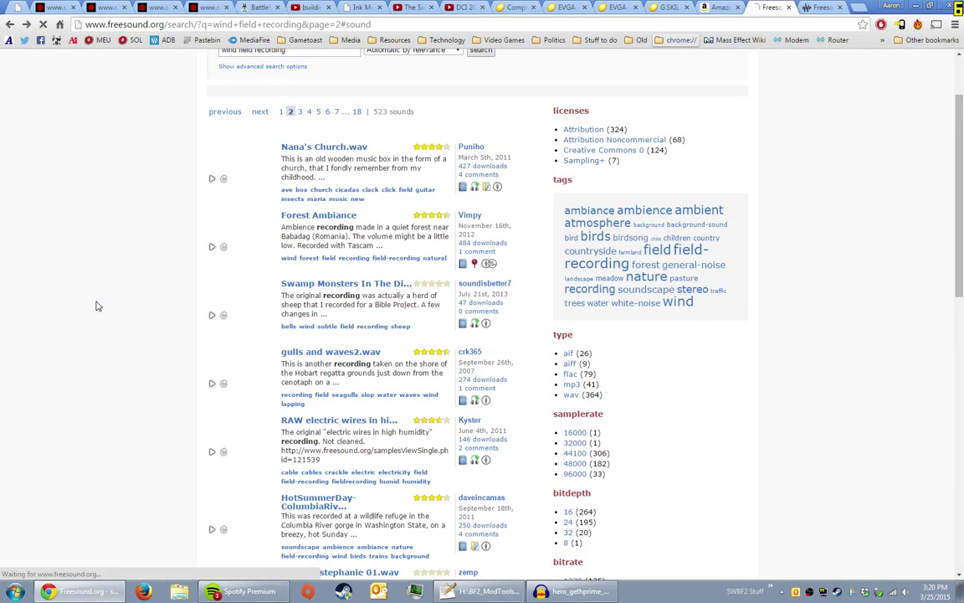
key("alt+Left")
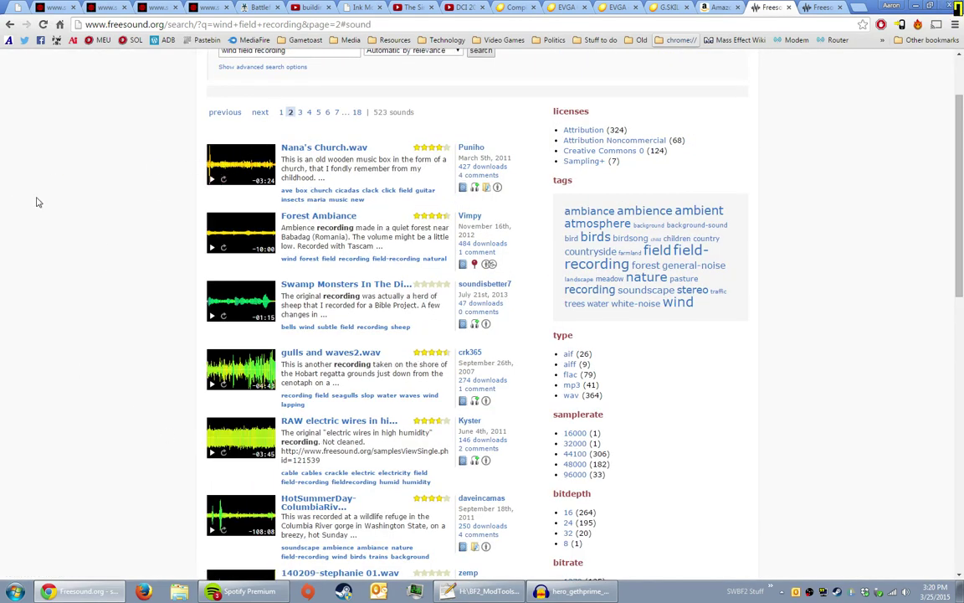
Step: Preview "gulls and waves2.wav" and look through the remaining recordings on the second results page
left_click(212, 386)
scroll(128, 274, "down", 8)
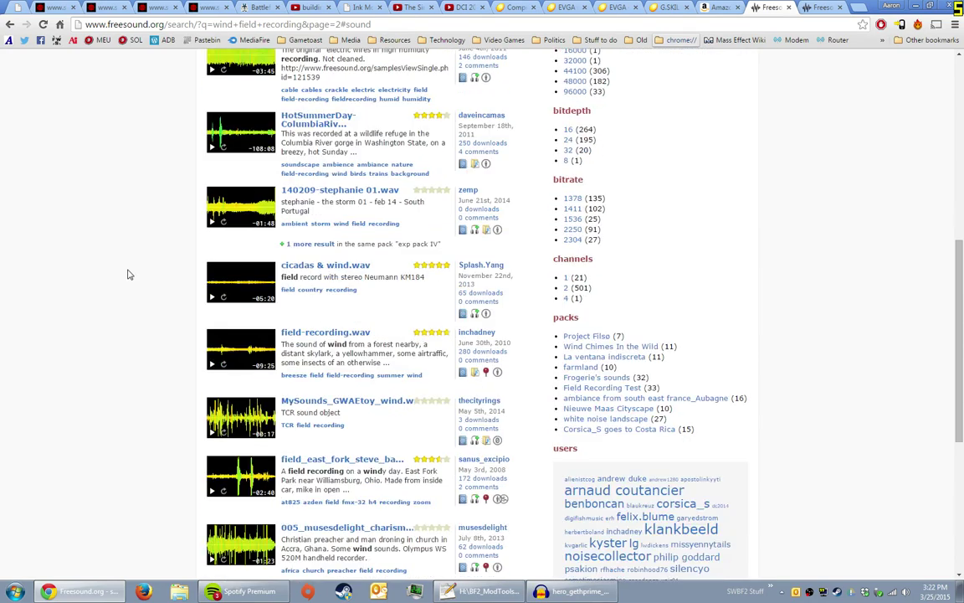
scroll(128, 274, "down", 7)
scroll(128, 274, "up", 16)
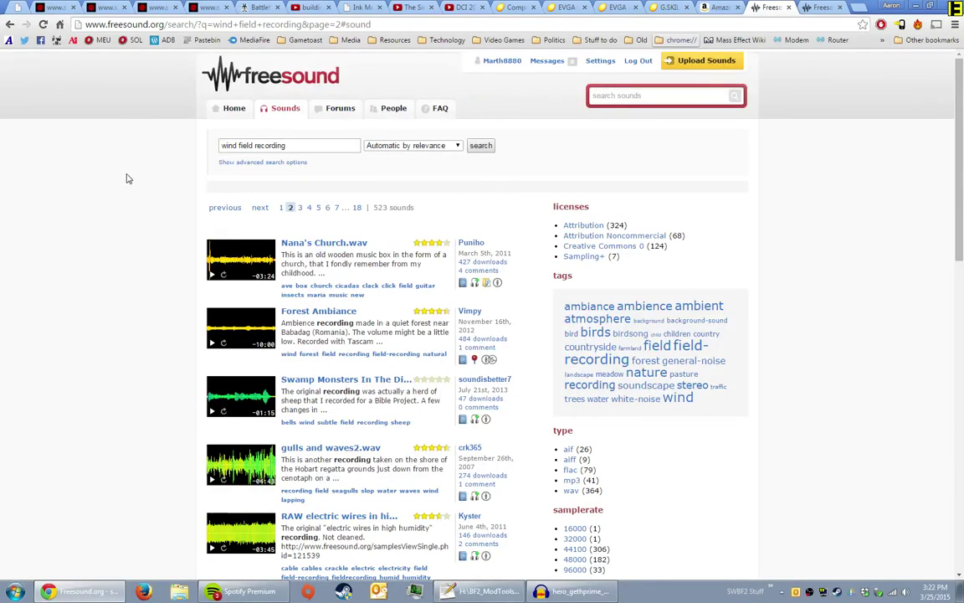
Step: Replace the search terms with "rain storm" and run the search
triple_click(300, 145)
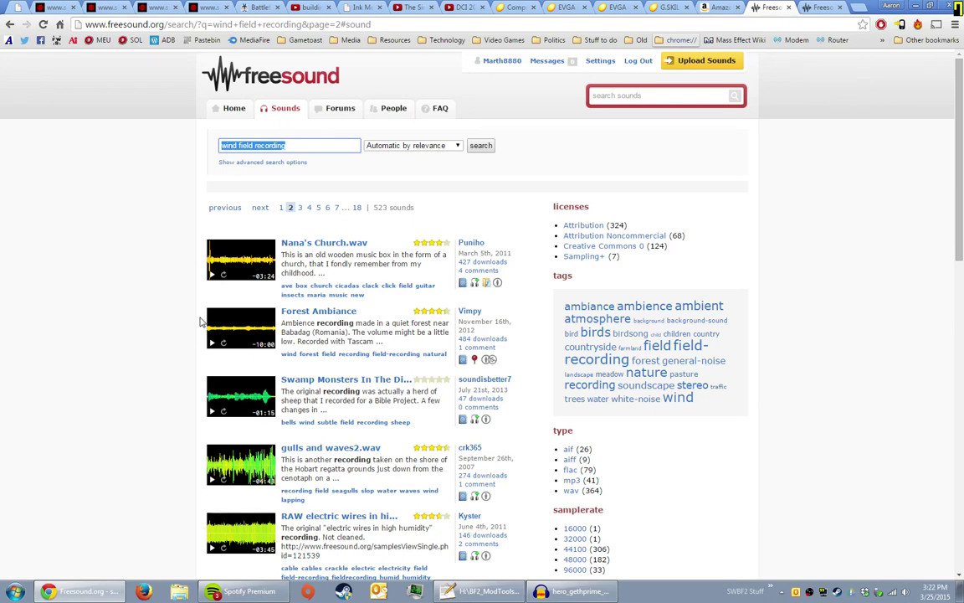
type("rain storm")
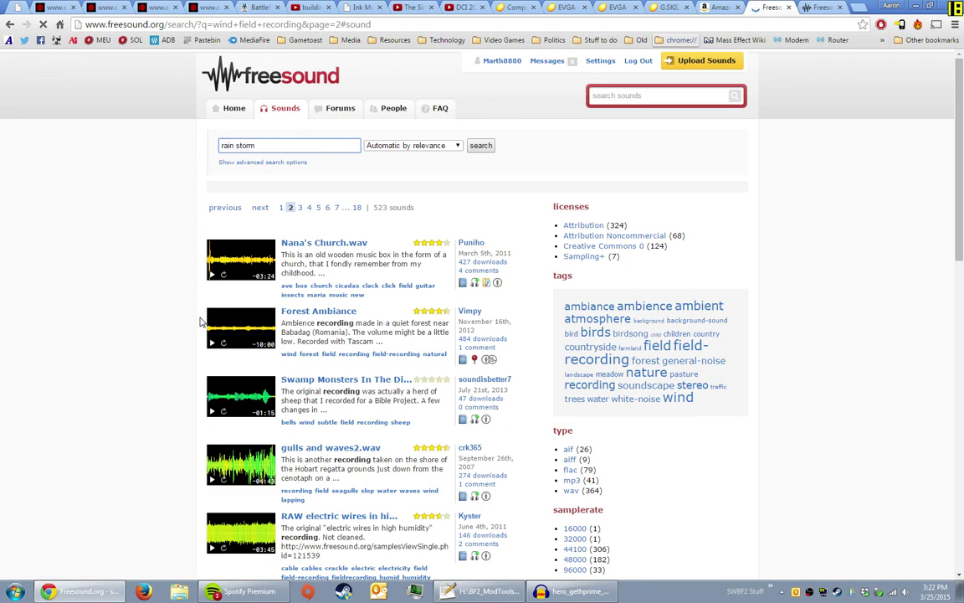
key("Return")
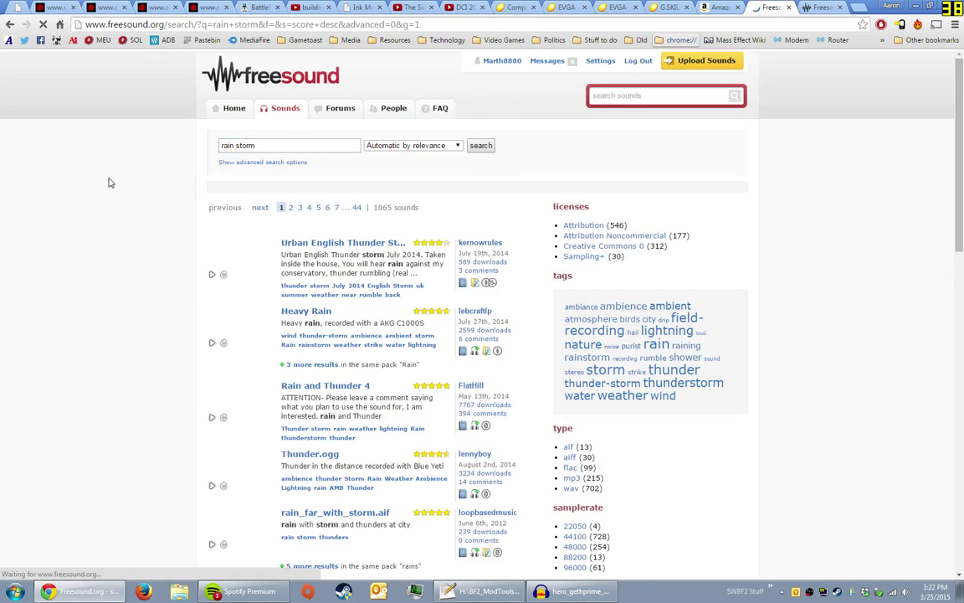
Step: Preview the "Heavy Rain" recording and try to play "Urban English Thunder St..." from the rain storm results
left_click(214, 344)
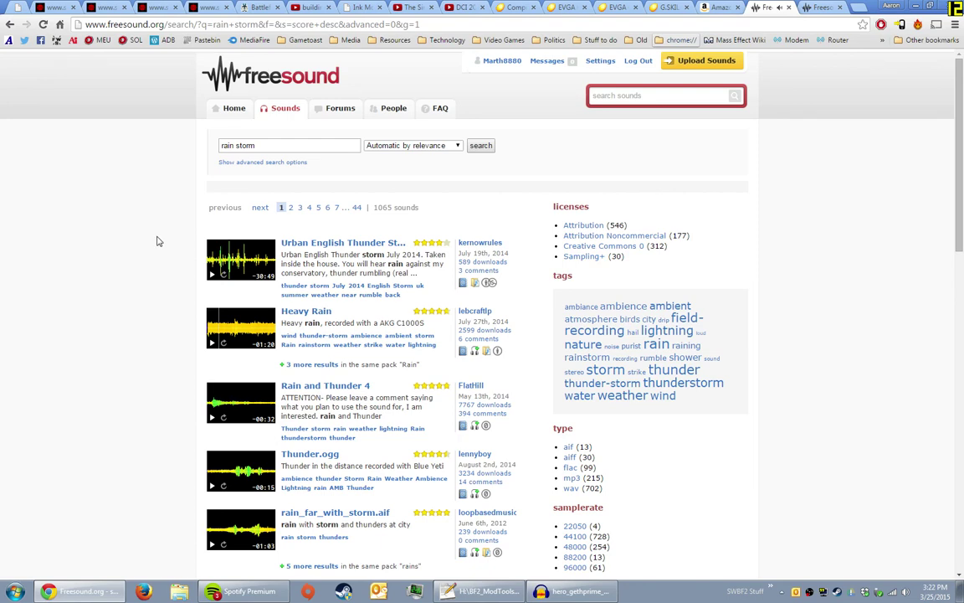
scroll(151, 236, "down", 1)
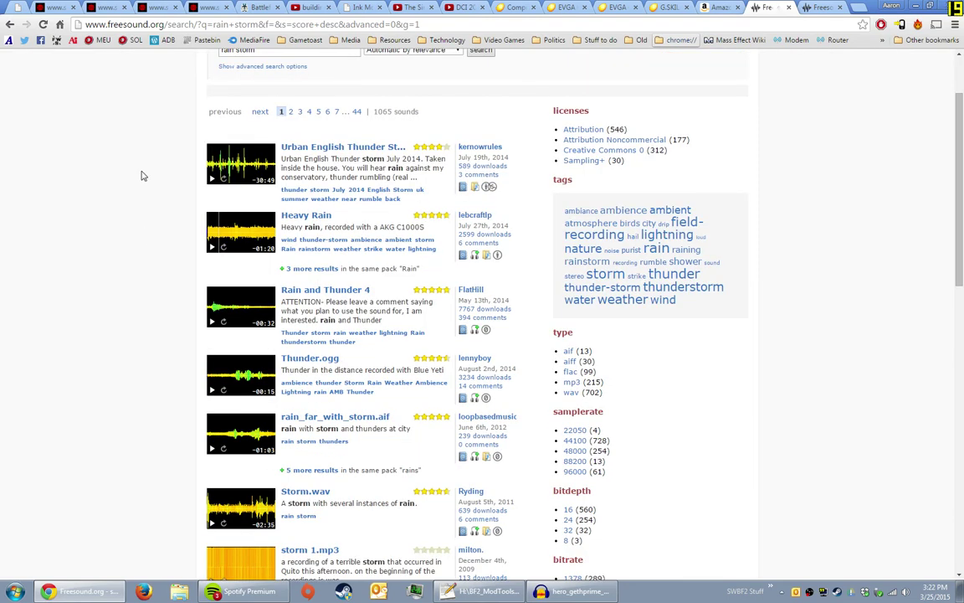
left_click(211, 179)
left_click(213, 179)
Step: Reload the rain storm results and try to play the Storm.wav recording
left_click(43, 24)
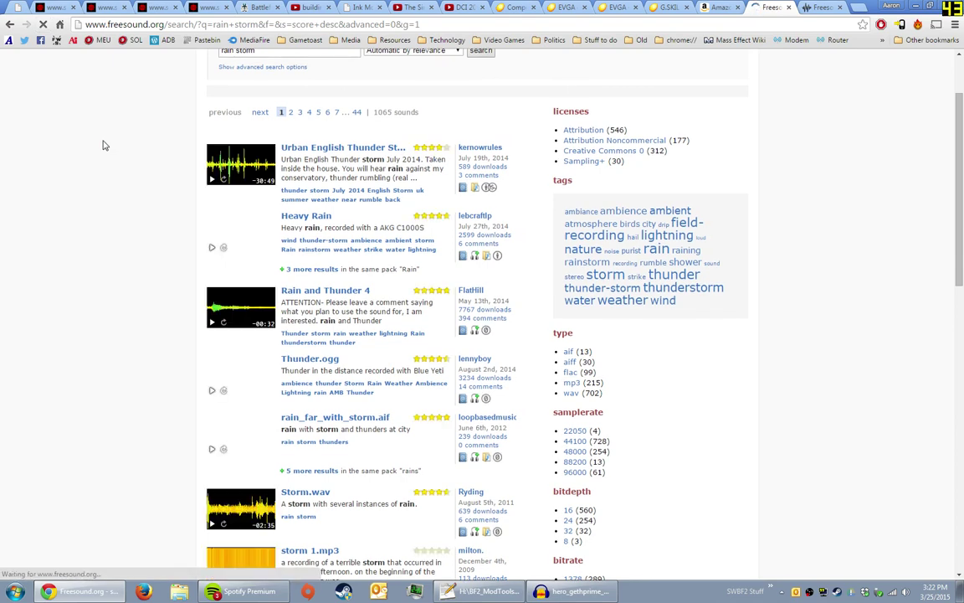
scroll(103, 146, "down", 2)
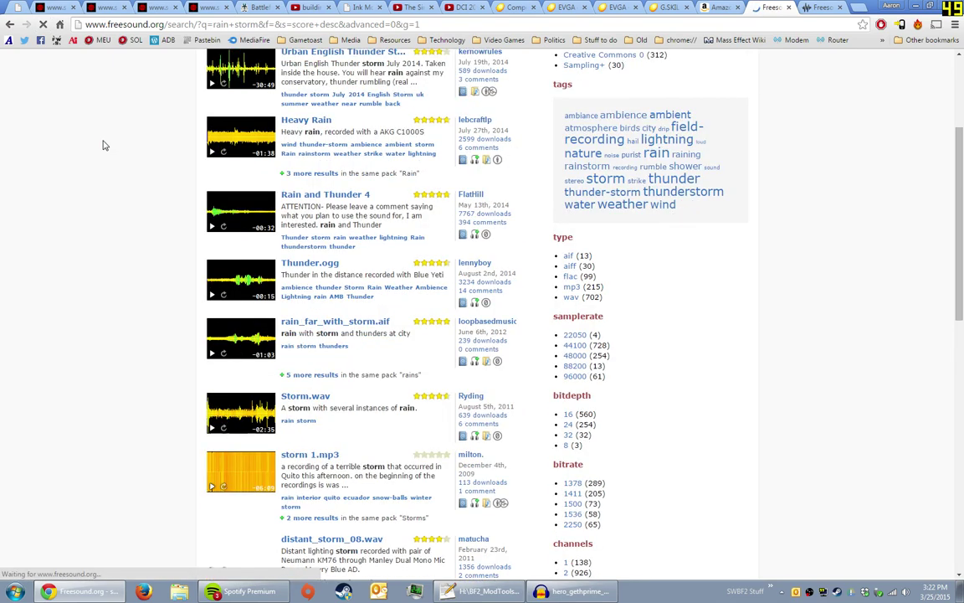
left_click(212, 429)
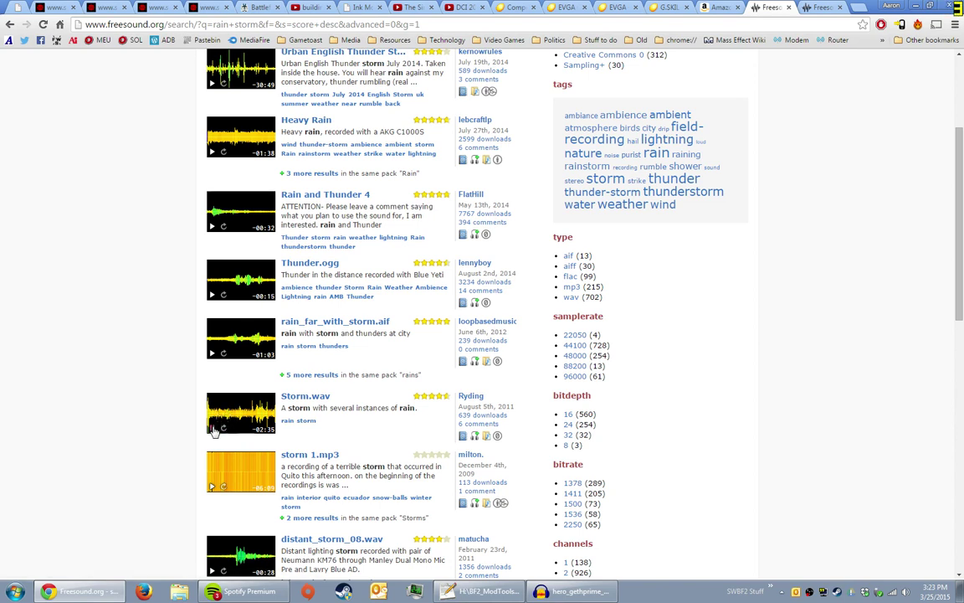
Step: Reload the results page again and look through the recordings listed below Storm.wav
left_click(42, 25)
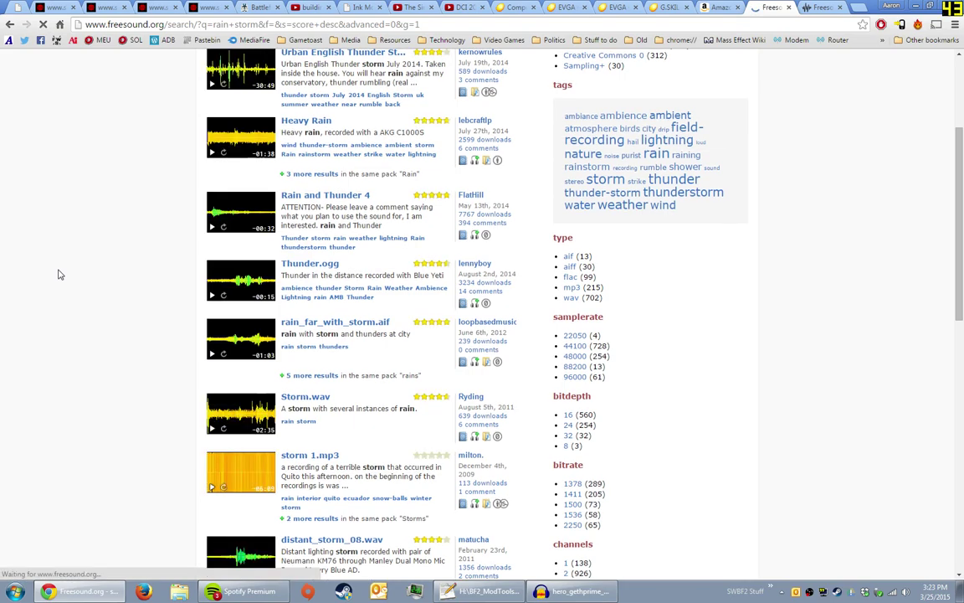
scroll(95, 250, "down", 2)
scroll(94, 252, "down", 1)
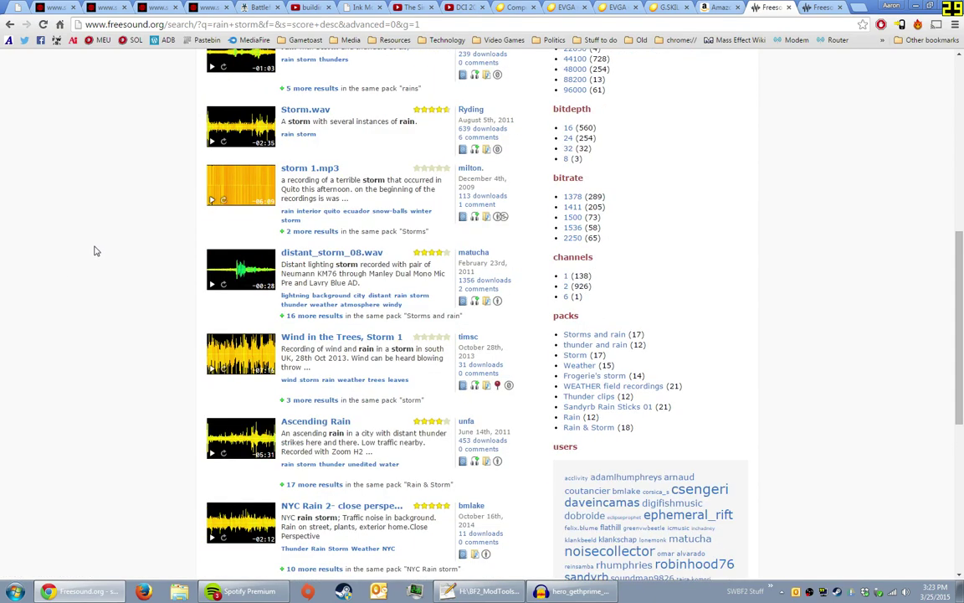
Step: Shorten the search terms to "rain" and run the search
scroll(97, 233, "up", 5)
double_click(309, 146)
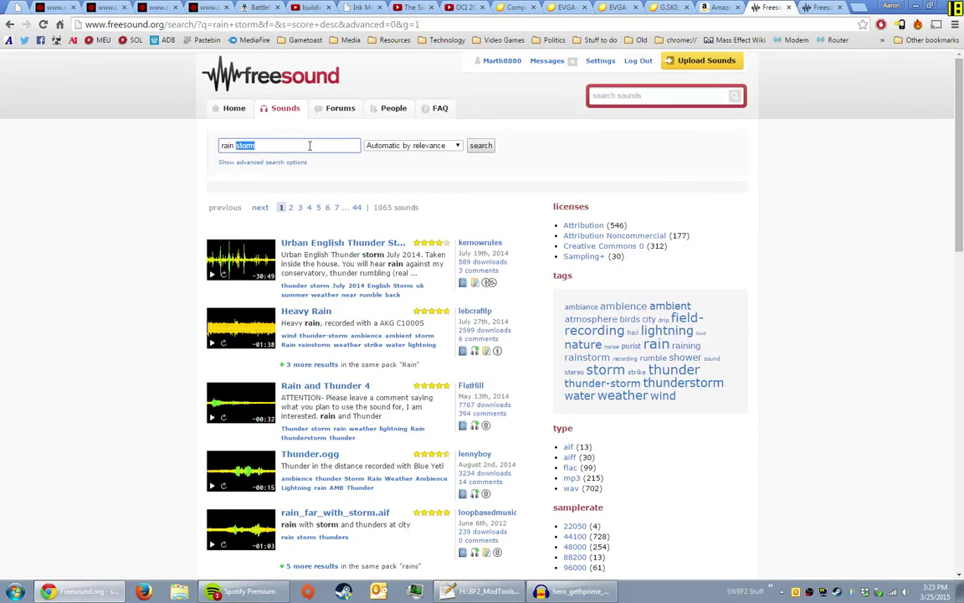
key("BackSpace")
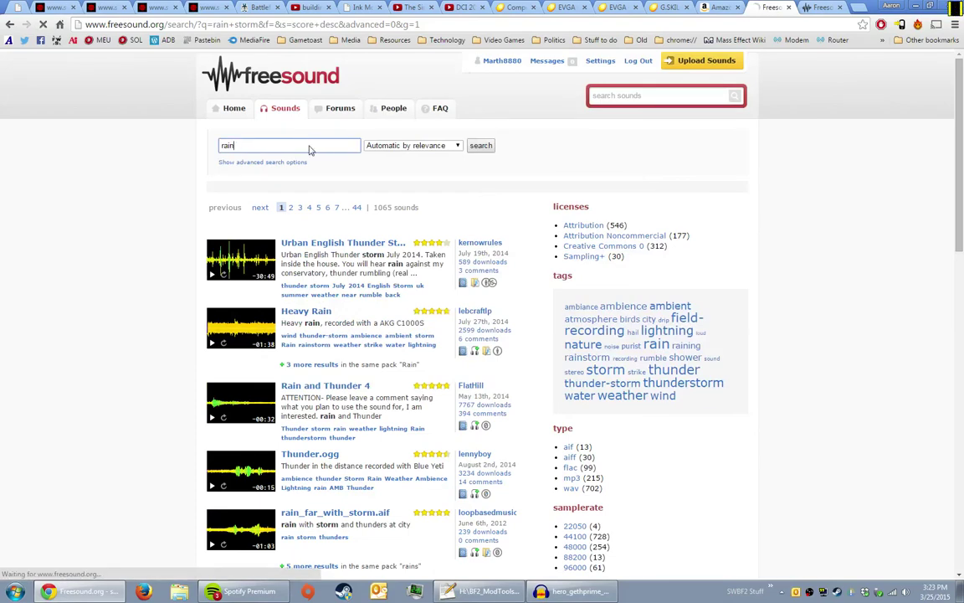
key("Return")
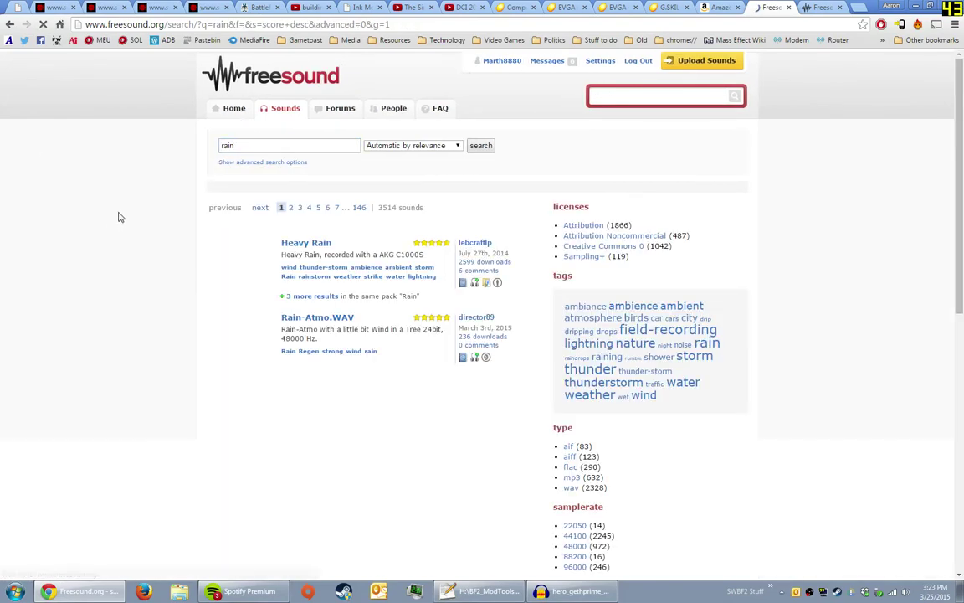
Step: Preview the Steady Rain.wav recording partway through and look over the results listed below it
scroll(131, 218, "down", 1)
scroll(131, 218, "down", 1)
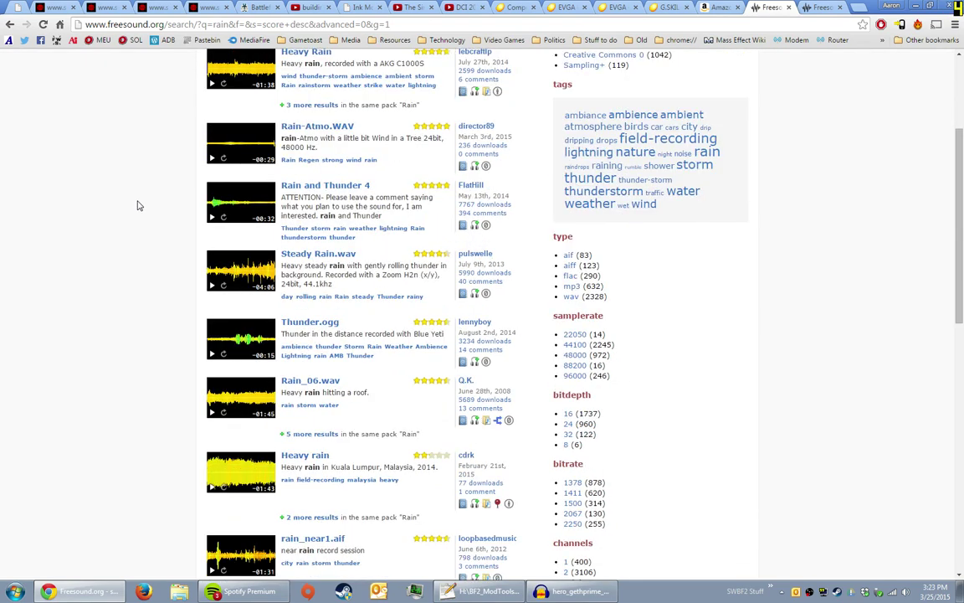
left_click(214, 287)
left_click(244, 270)
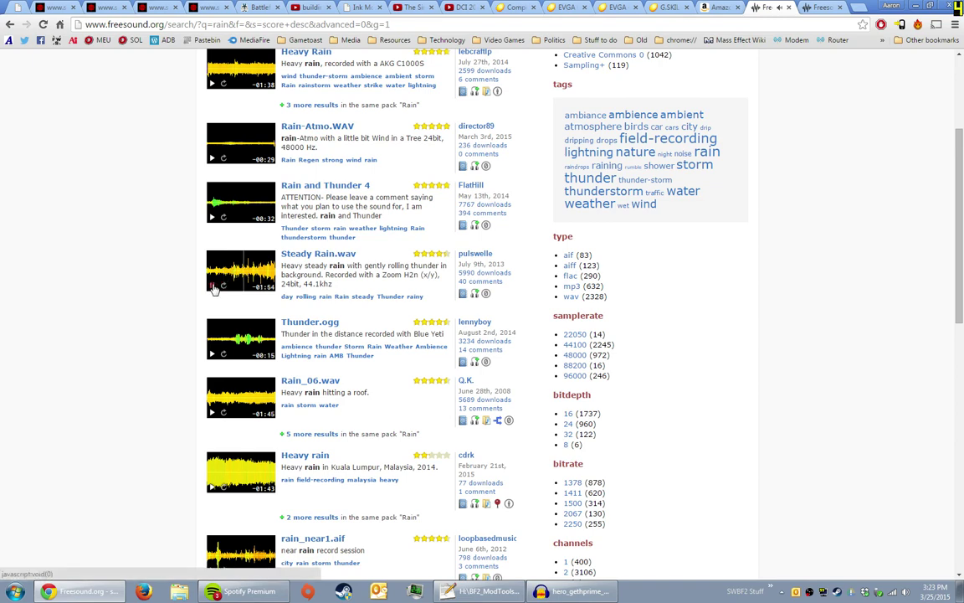
scroll(112, 297, "down", 3)
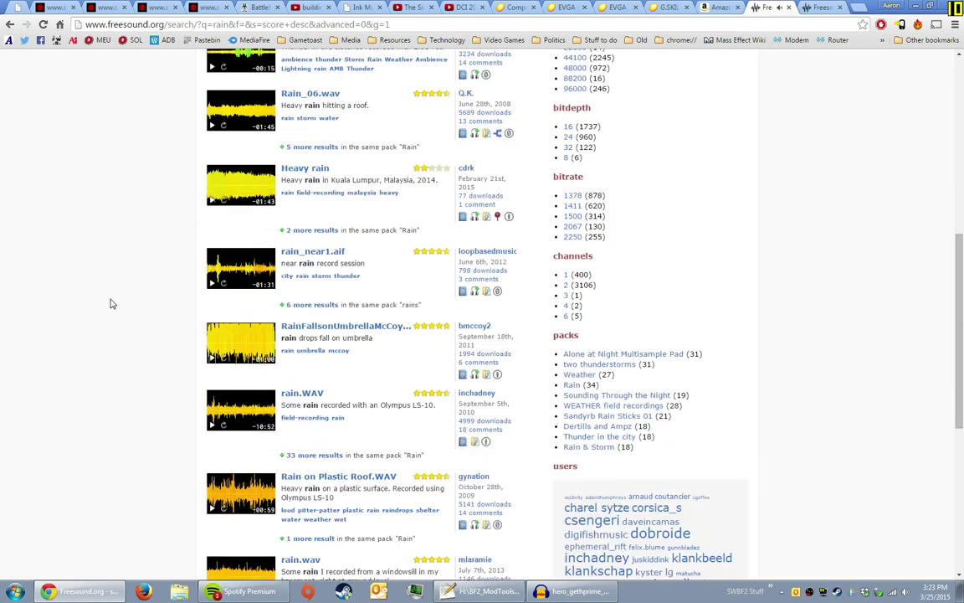
scroll(114, 301, "down", 1)
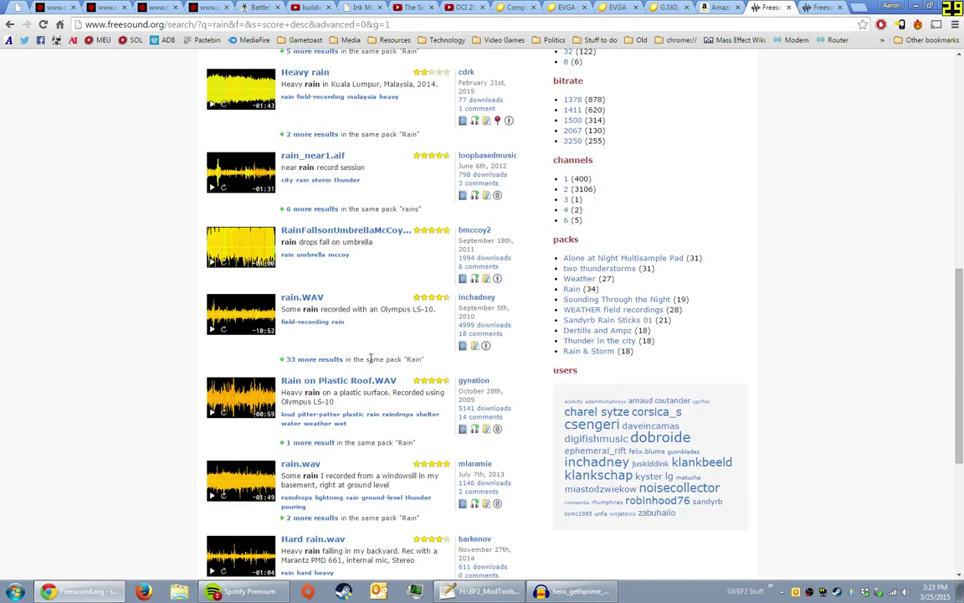
Step: Filter the rain results by the field-recording tag
scroll(566, 303, "up", 2)
scroll(566, 303, "up", 4)
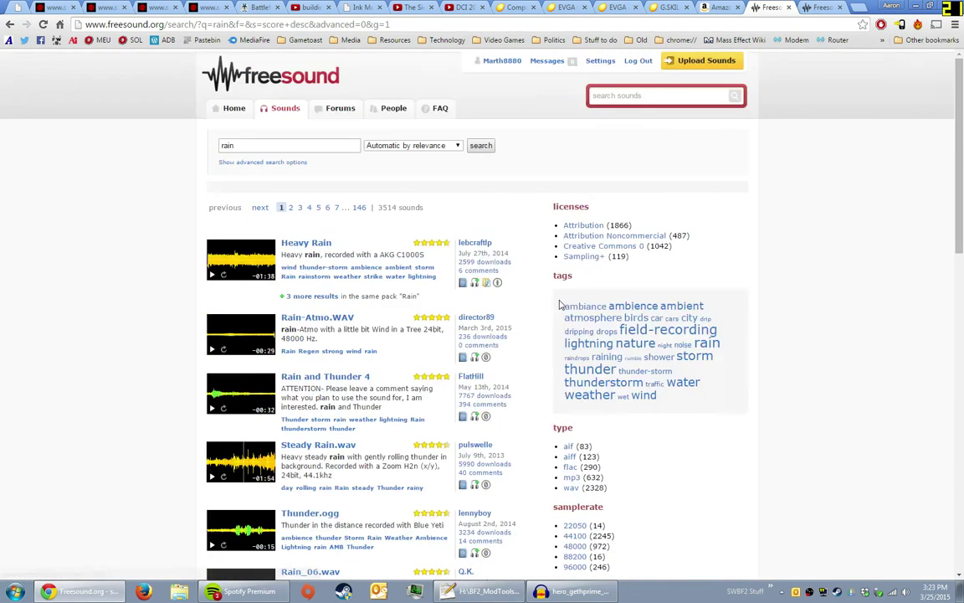
left_click(641, 328)
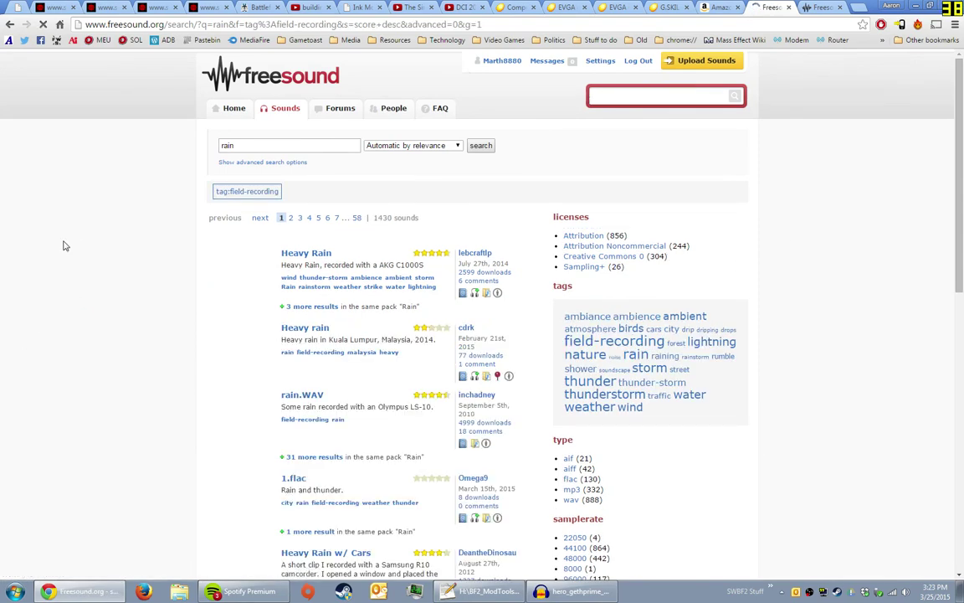
Step: Preview the "Heavy rain" recording from Kuala Lumpur in the filtered results, then stop it
scroll(95, 209, "down", 2)
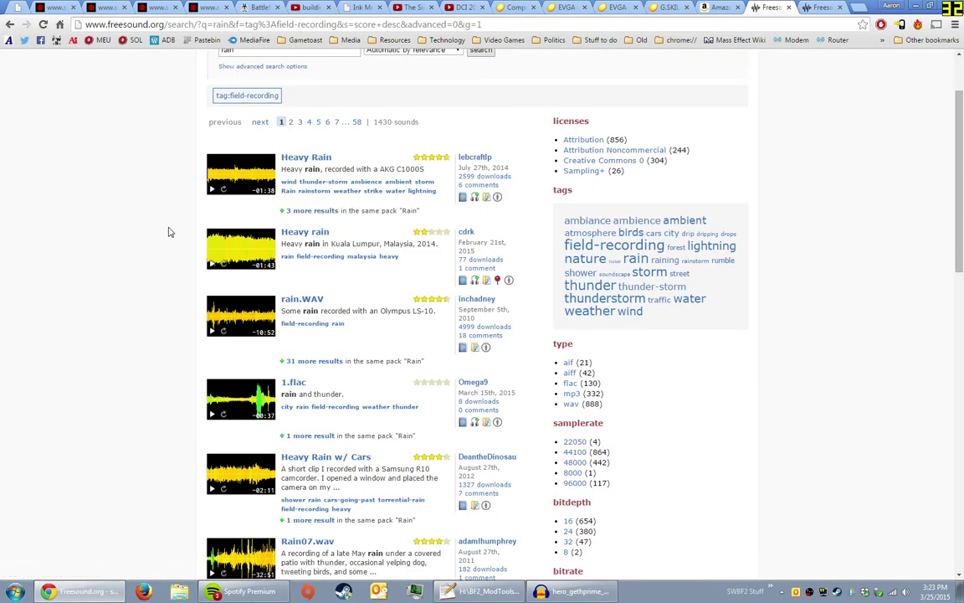
left_click(214, 242)
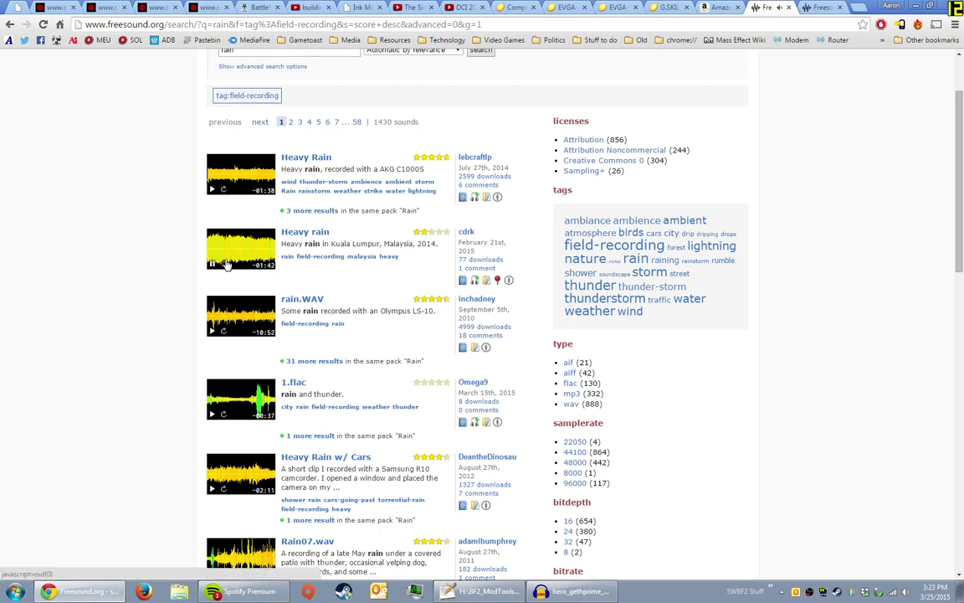
left_click(224, 234)
left_click(215, 264)
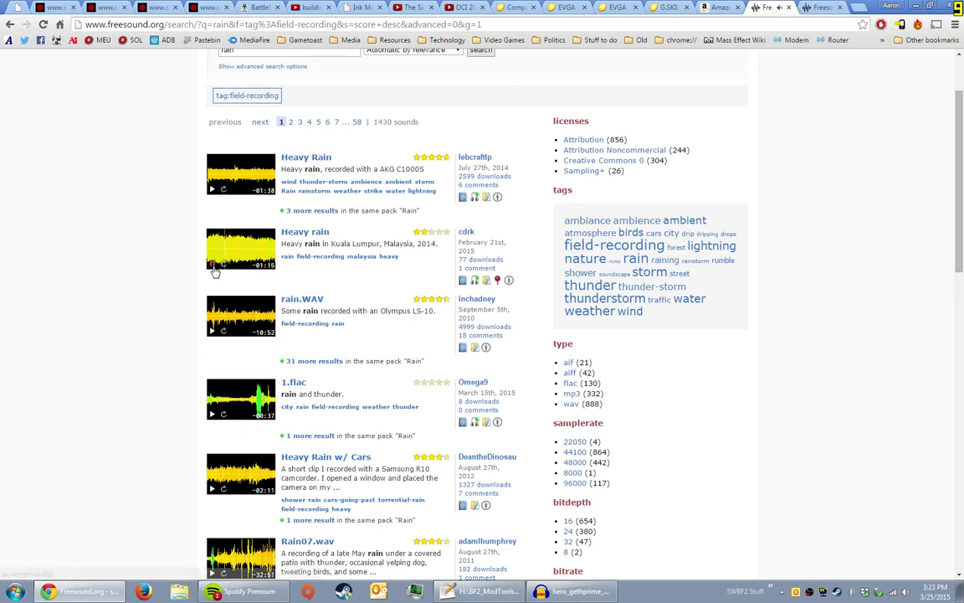
Step: Switch to the "Strong wind blowing in the plain in Anatolia (Turkey)" page and preview the recording at several points along its waveform
left_click(829, 7)
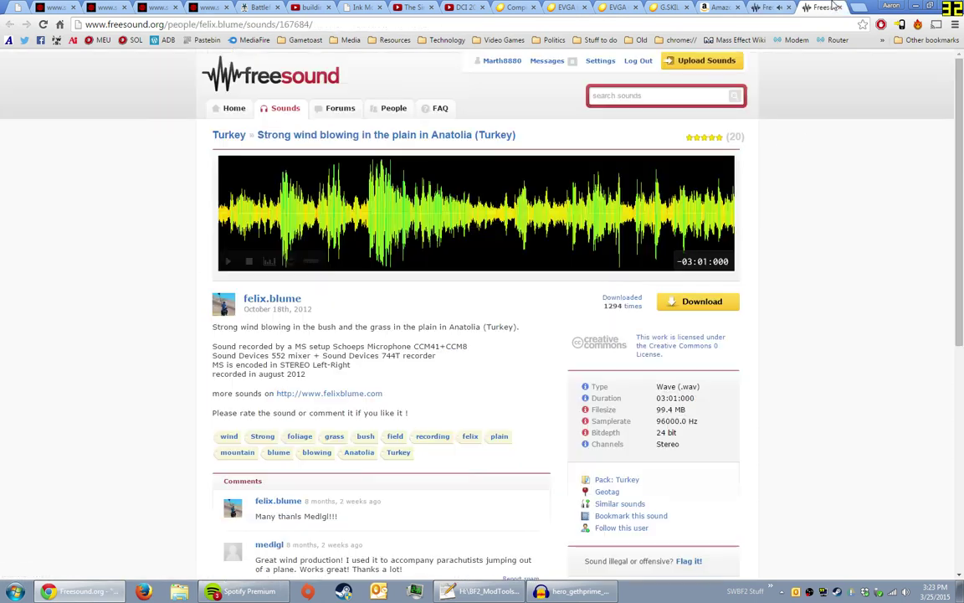
left_click(228, 264)
left_click(274, 191)
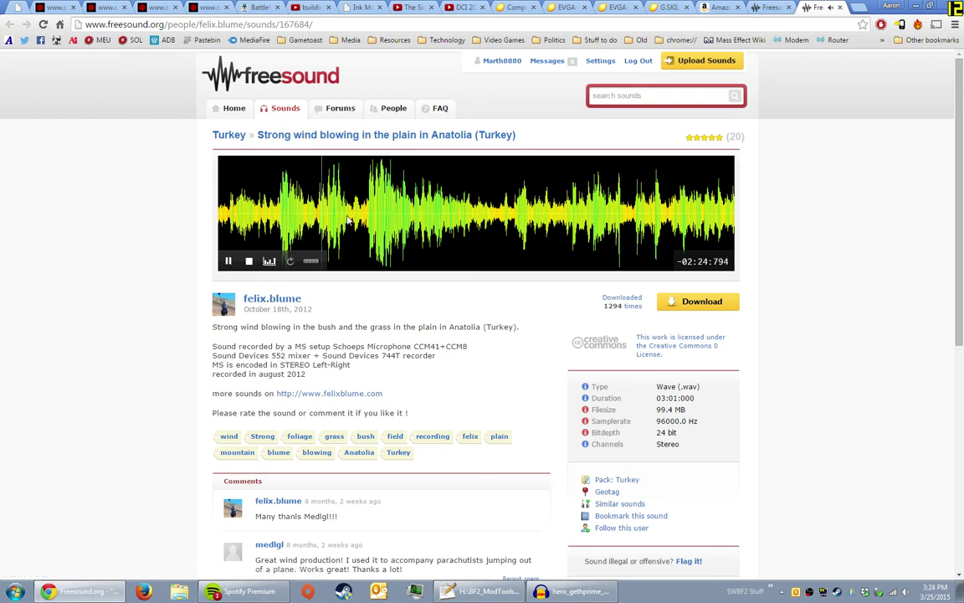
left_click_drag(322, 211, 546, 216)
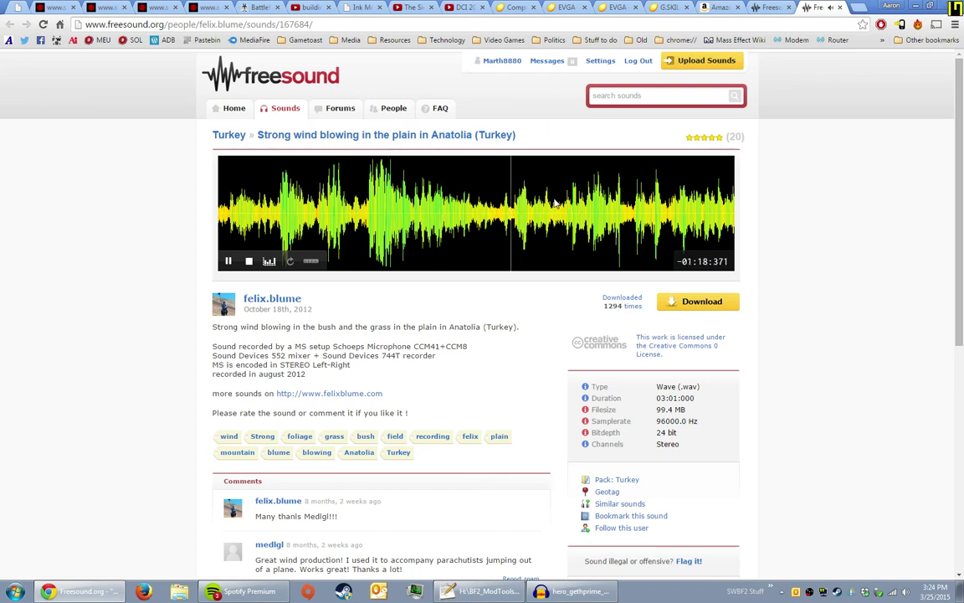
left_click(614, 214)
left_click(482, 234)
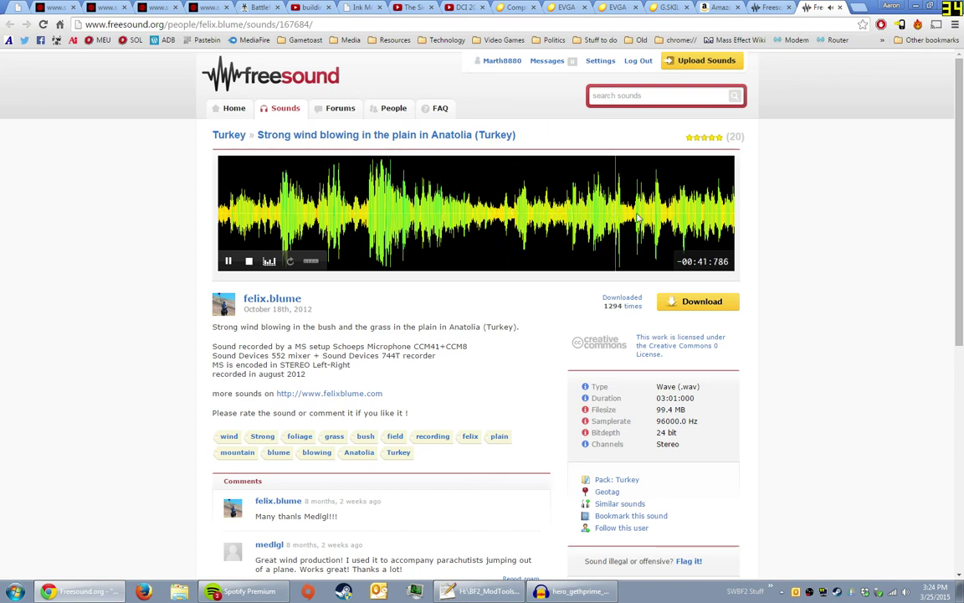
left_click(595, 192)
left_click(636, 192)
left_click(710, 201)
left_click(230, 263)
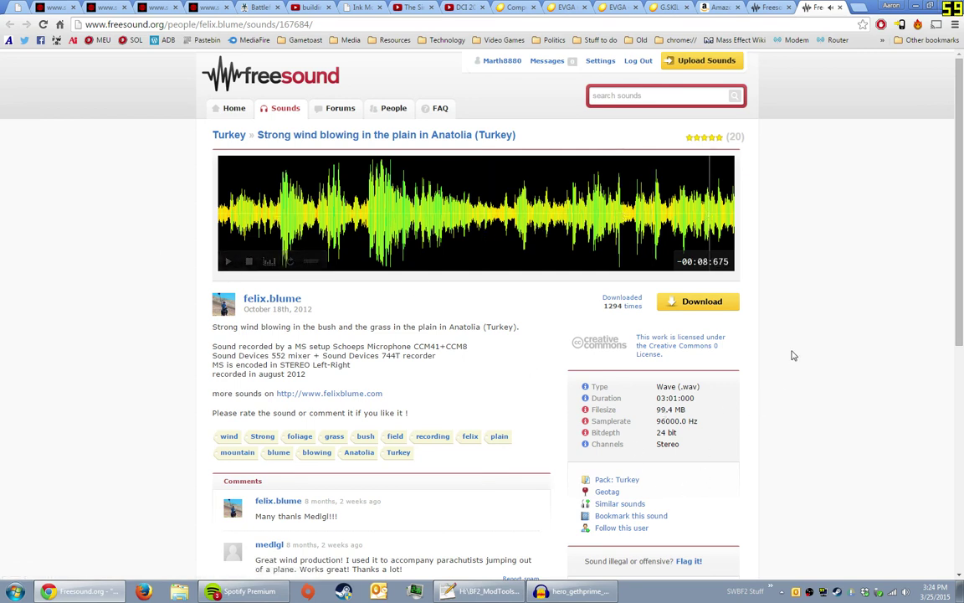
Step: Download the Anatolia wind recording as a .wav into the Library\Sounds folder under SWBF2 Stuff\Sounds & Streams
left_click(697, 303)
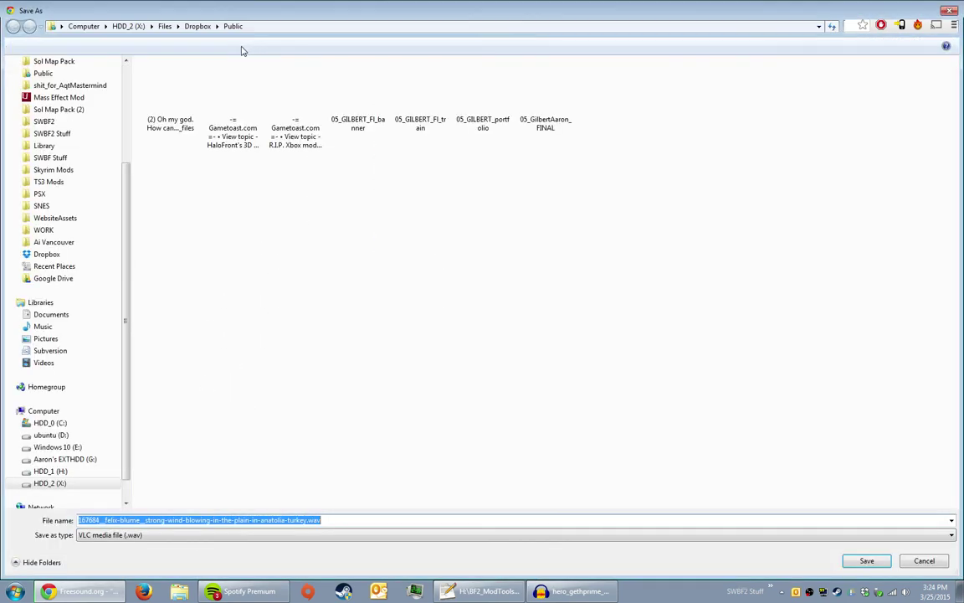
left_click(69, 217)
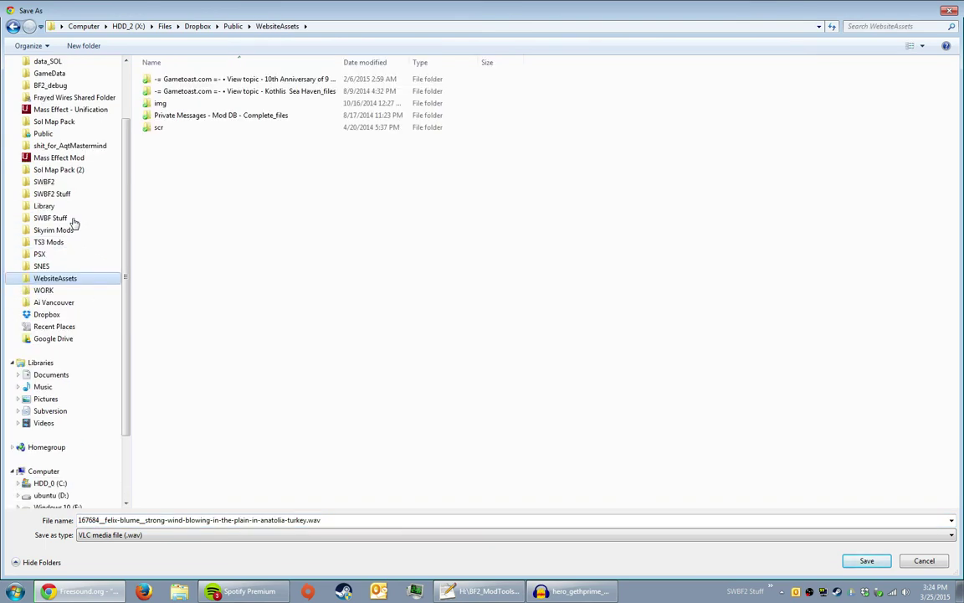
scroll(73, 221, "down", 2)
scroll(71, 251, "up", 3)
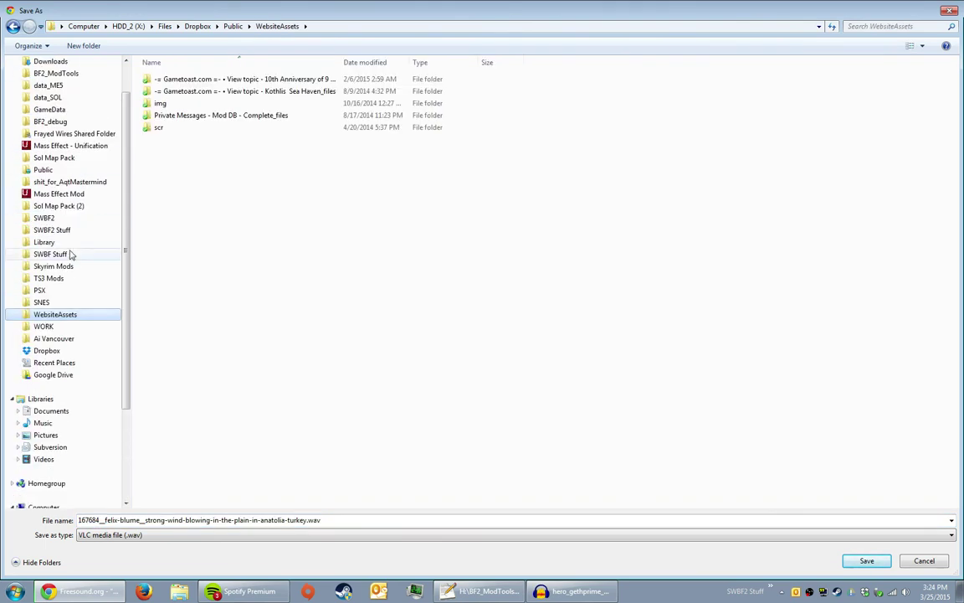
left_click(52, 230)
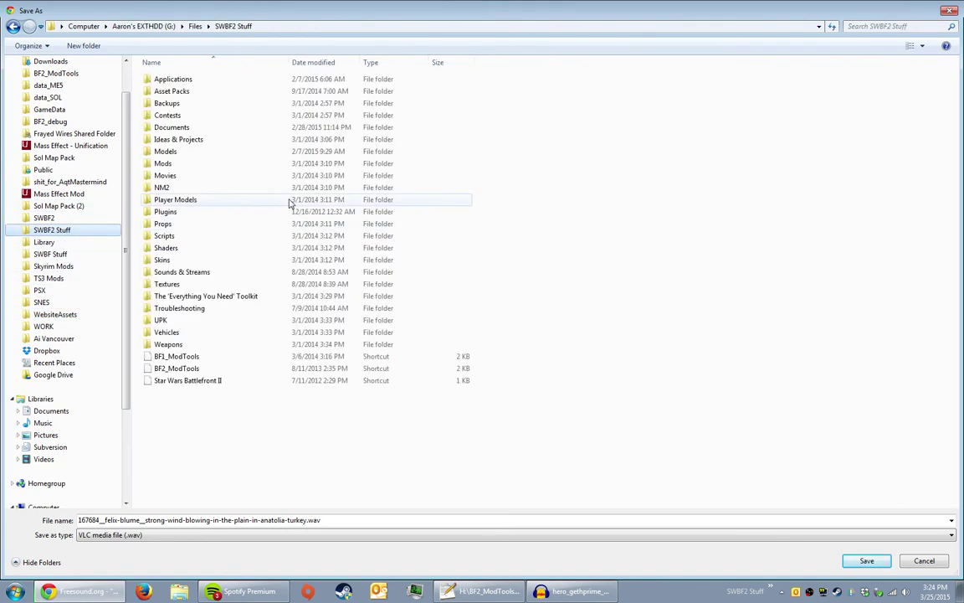
double_click(205, 273)
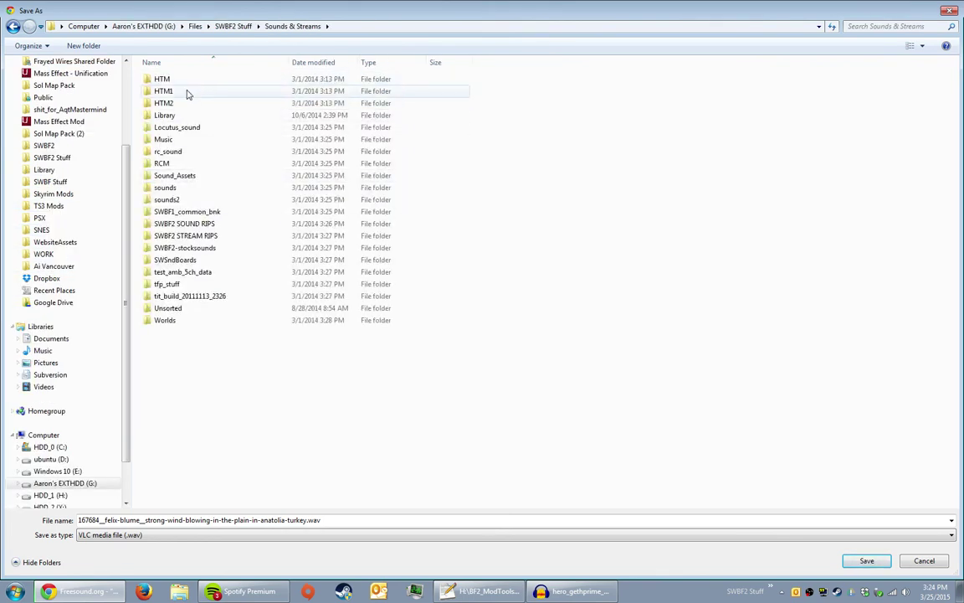
double_click(188, 115)
double_click(183, 140)
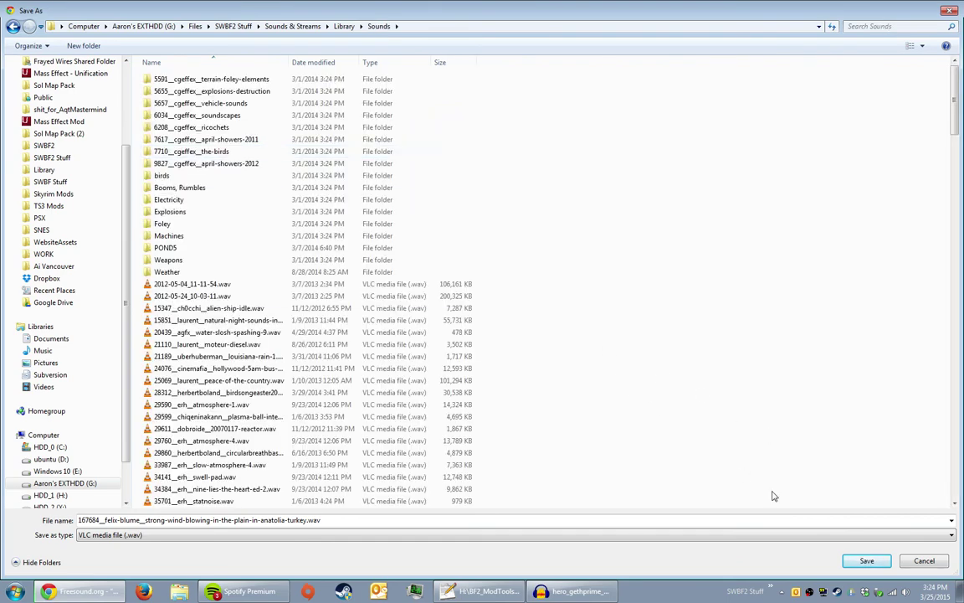
scroll(754, 321, "down", 20)
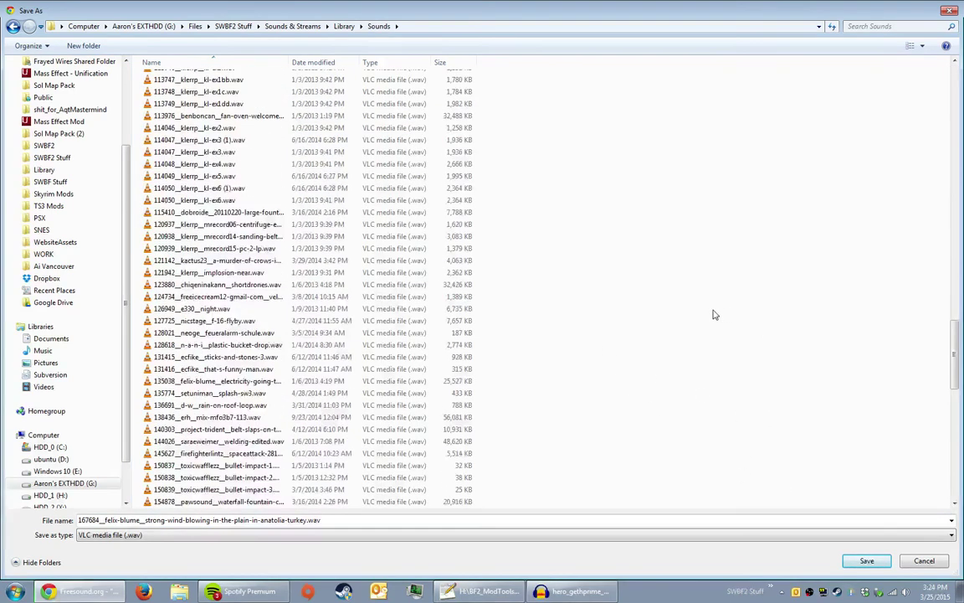
left_click(866, 559)
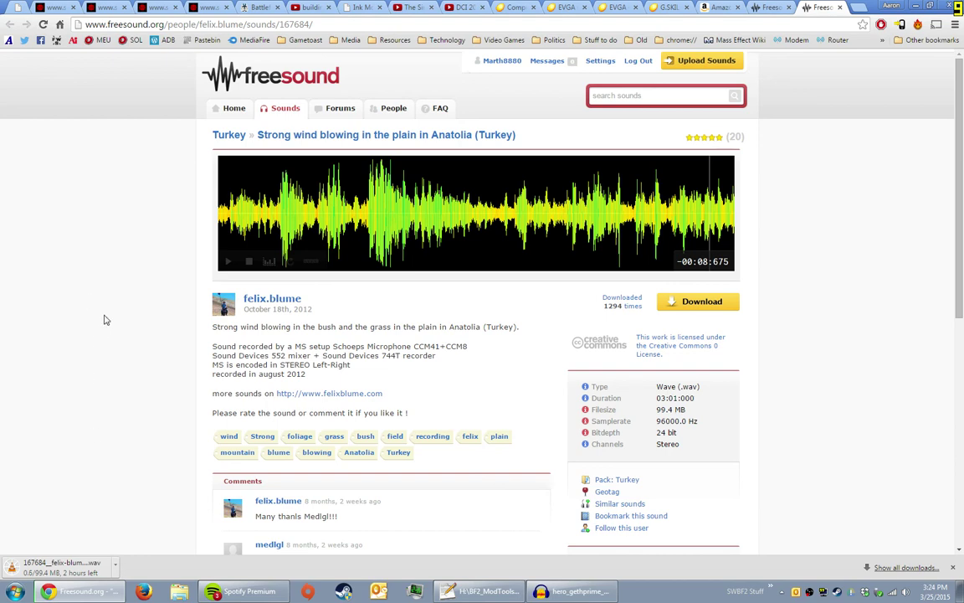
Step: Return to the filtered rain results and preview Rain07.wav and Heavy Rain Stopping 05.flac
key("alt+Left")
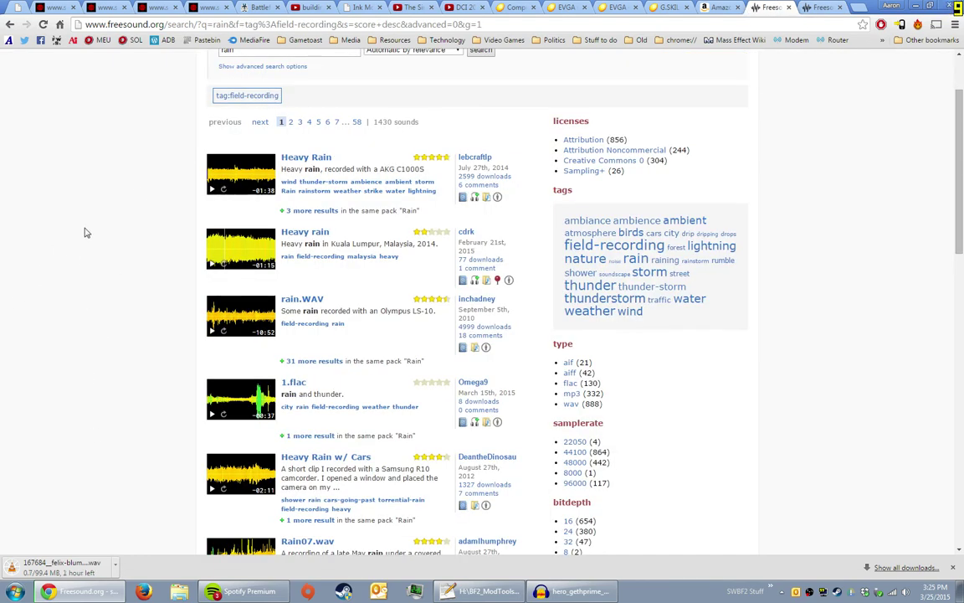
scroll(83, 233, "down", 2)
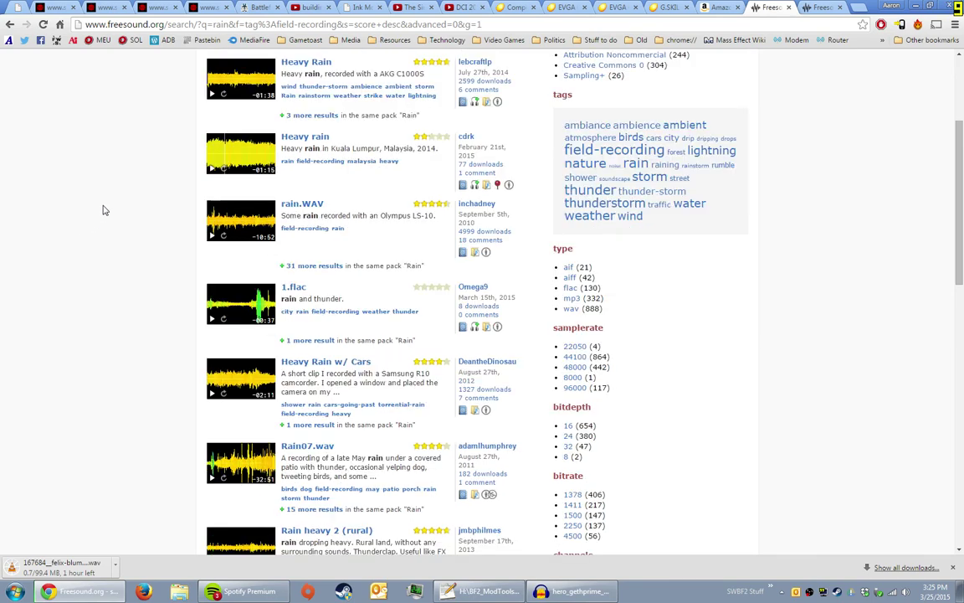
scroll(102, 207, "down", 2)
scroll(121, 287, "down", 2)
scroll(132, 285, "down", 2)
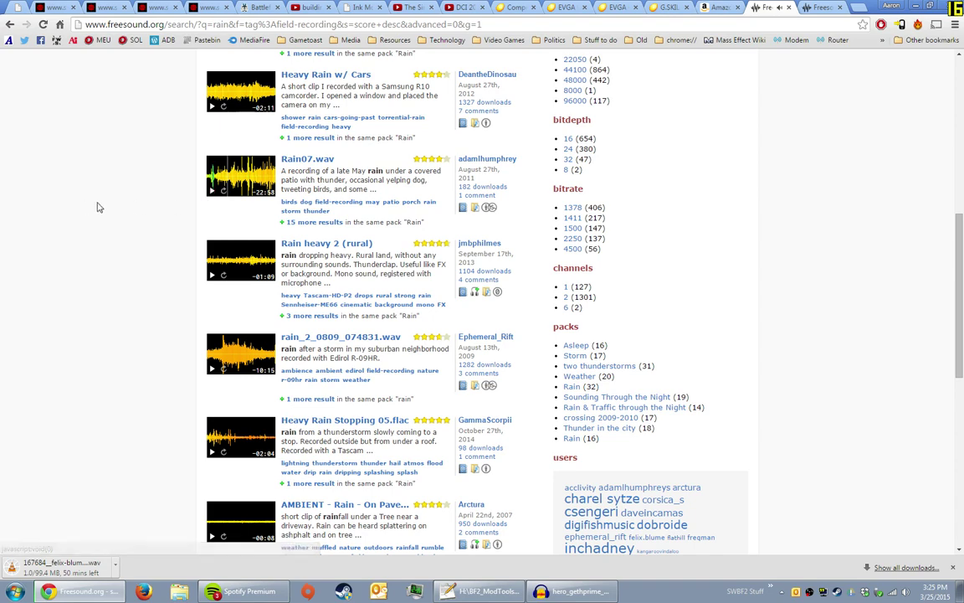
scroll(101, 208, "down", 3)
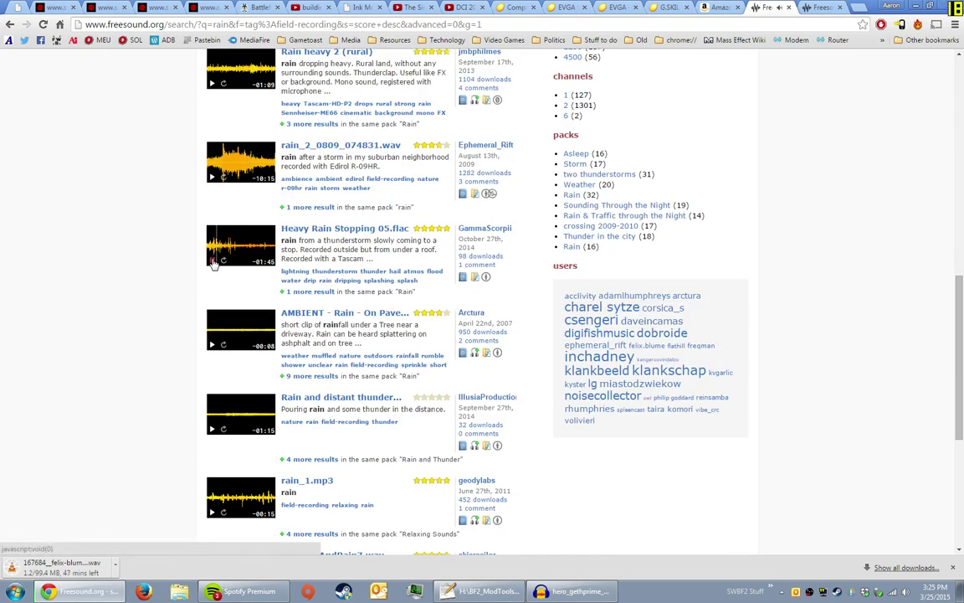
Step: Preview the Rain_1.aif recording at the end of the first results page
scroll(144, 242, "down", 5)
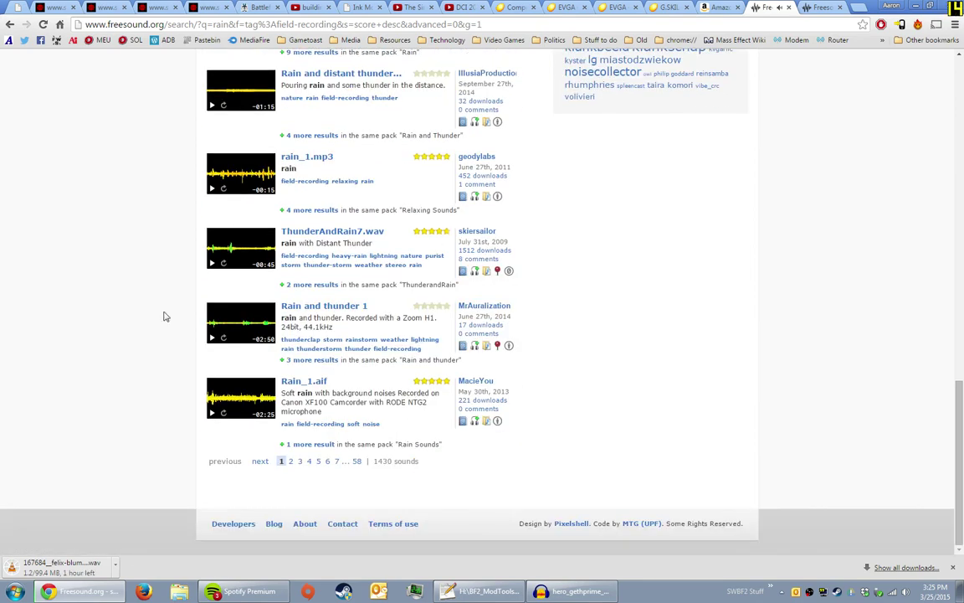
left_click(220, 399)
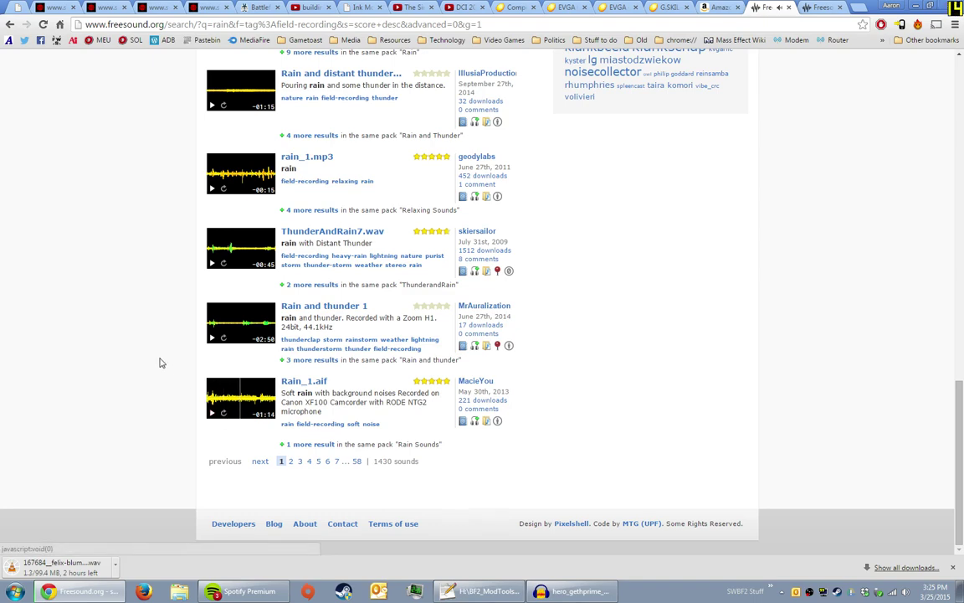
scroll(149, 344, "up", 15)
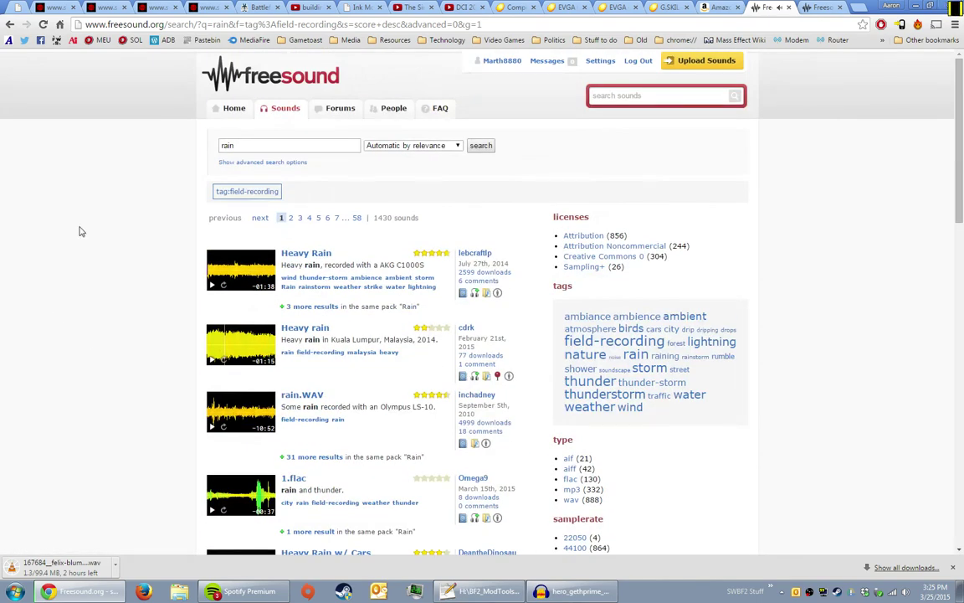
Step: Open page 2 of the filtered rain results and preview Heavy Rain 02.flac
scroll(83, 213, "down", 15)
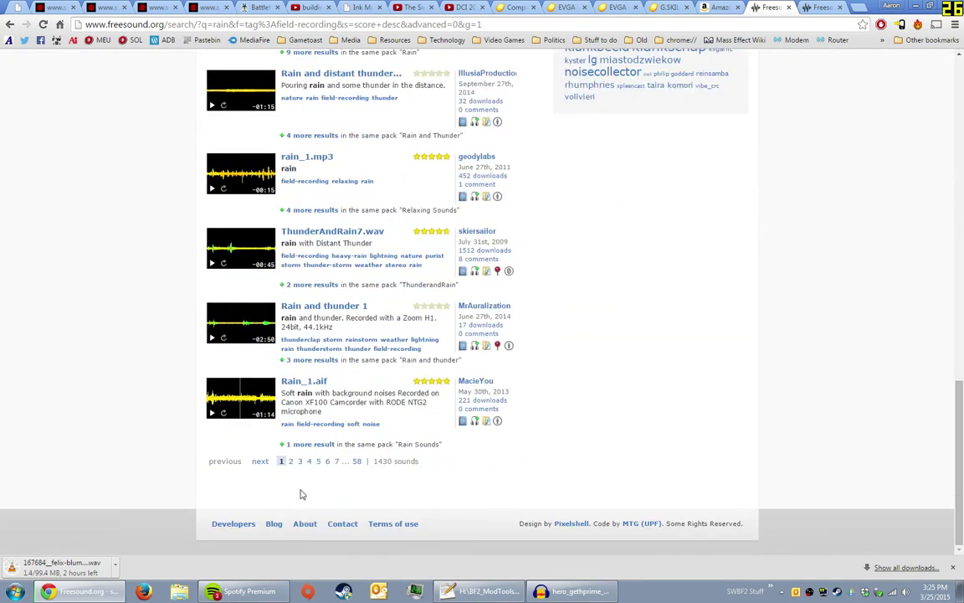
left_click(290, 461)
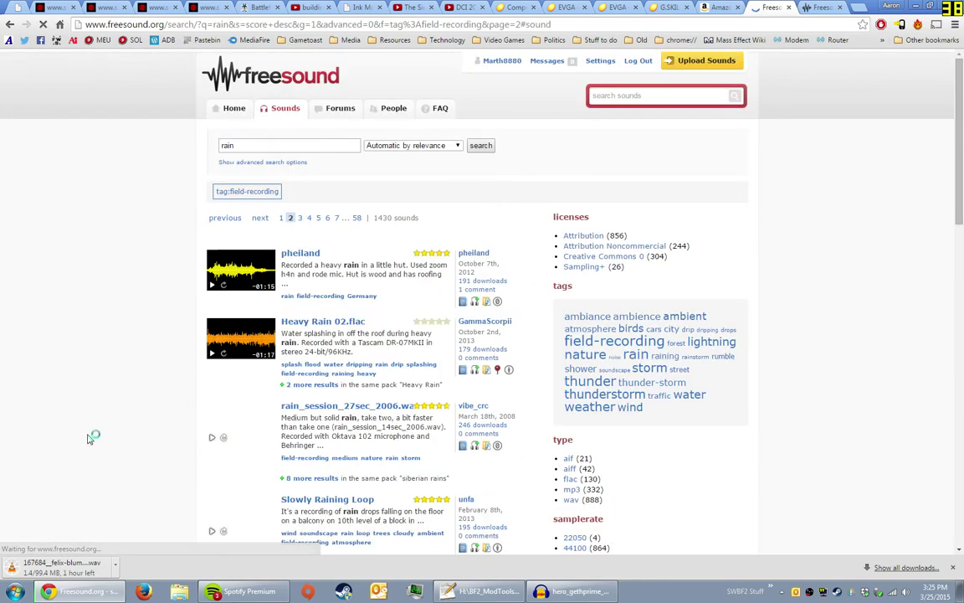
left_click(211, 258)
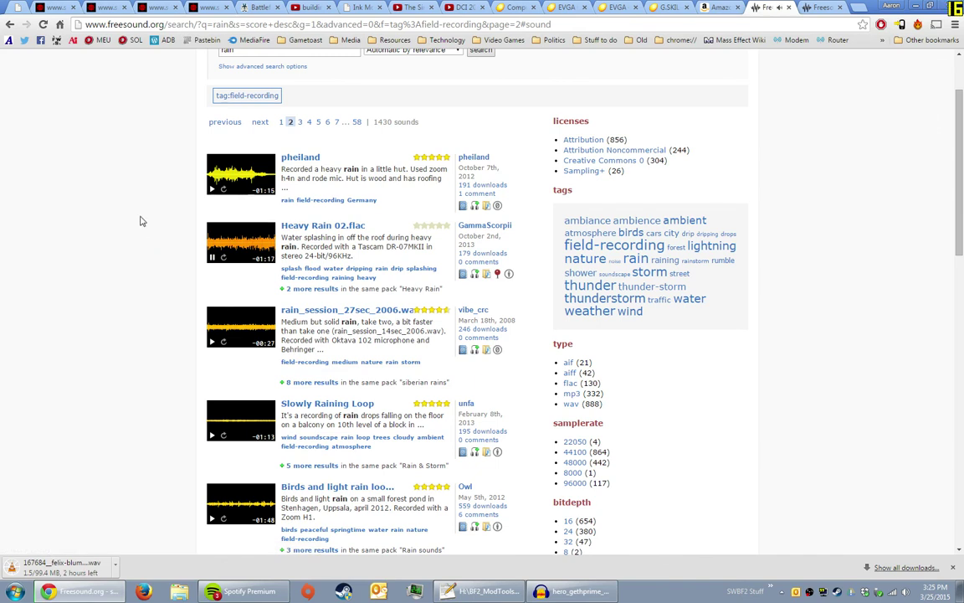
Step: Stop the Heavy Rain 02.flac preview and preview rain_session_27sec_2006.wav
left_click(212, 258)
scroll(154, 243, "down", 1)
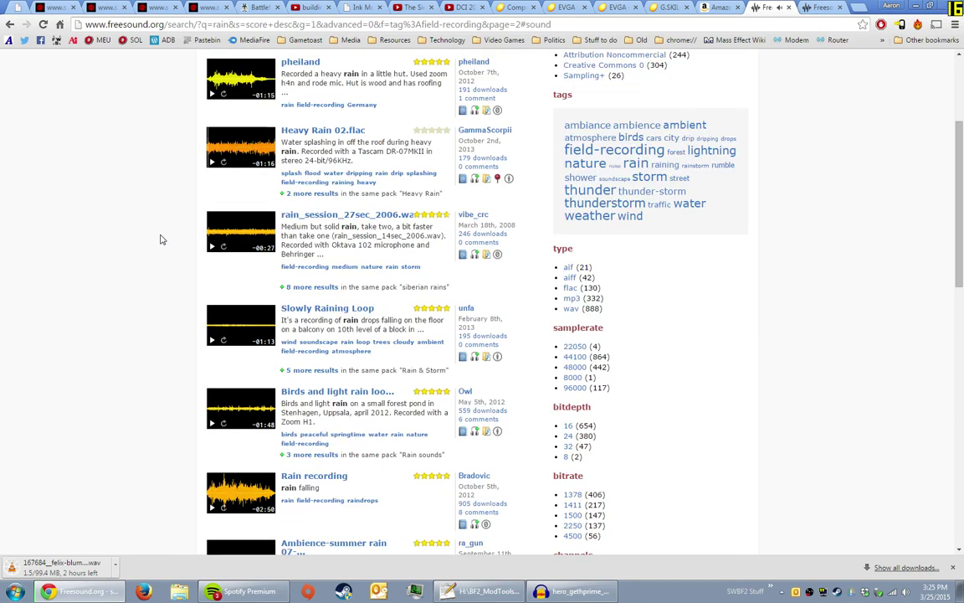
left_click(211, 247)
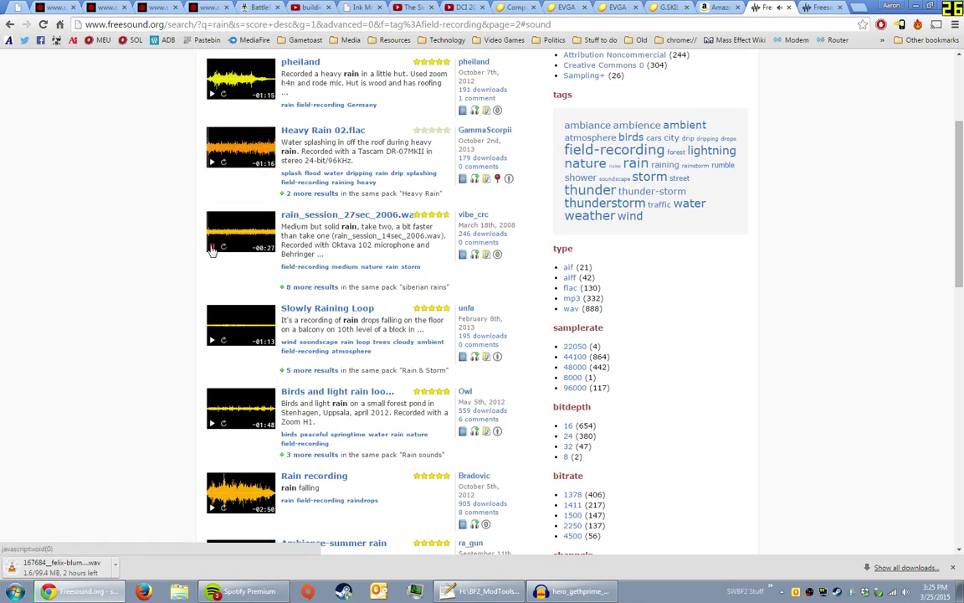
left_click(212, 247)
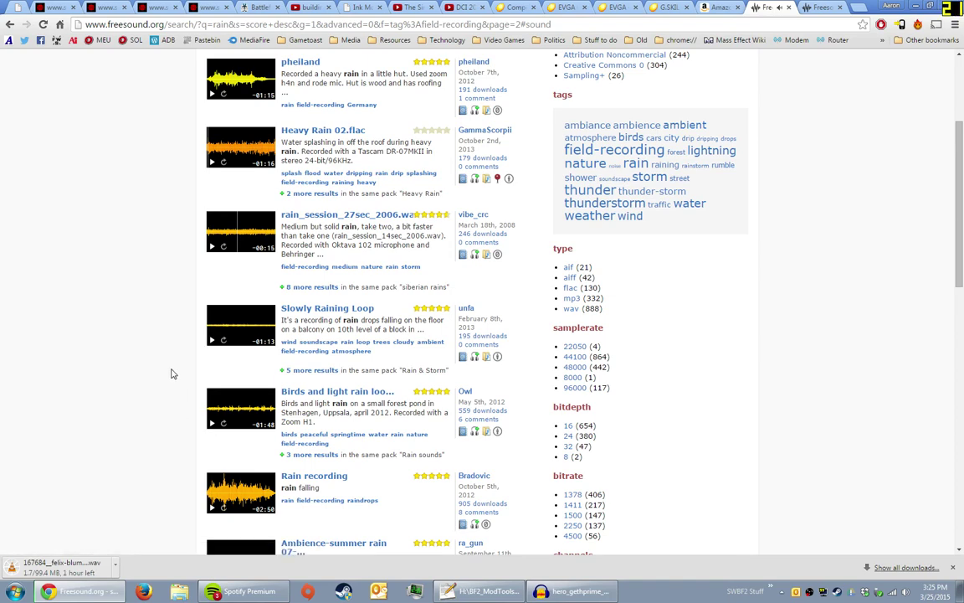
Step: Open the rain_session_27sec_2006.wav page in a new tab and return to the rain results
scroll(172, 369, "down", 3)
scroll(148, 272, "up", 3)
middle_click(303, 216)
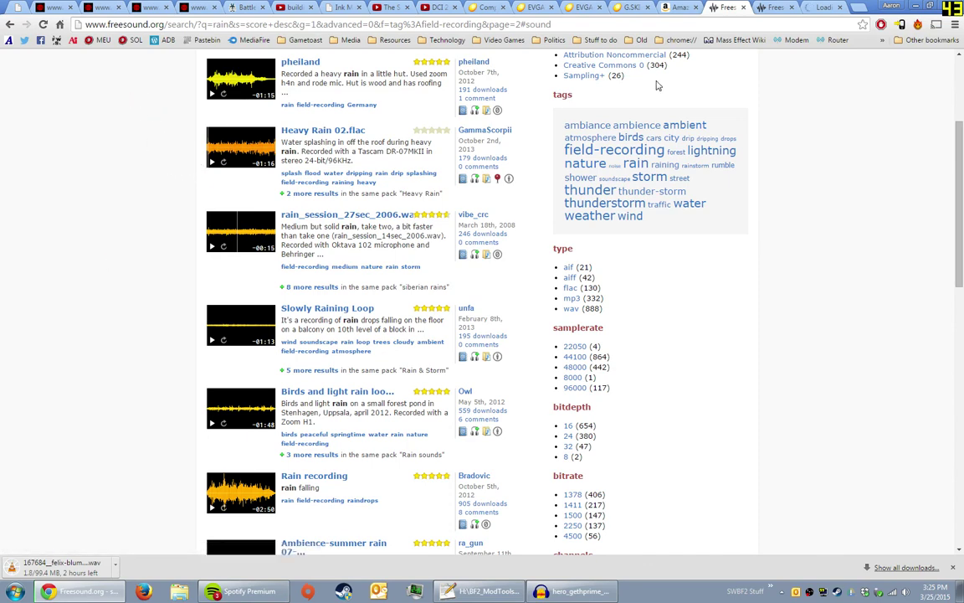
left_click(825, 7)
left_click(774, 7)
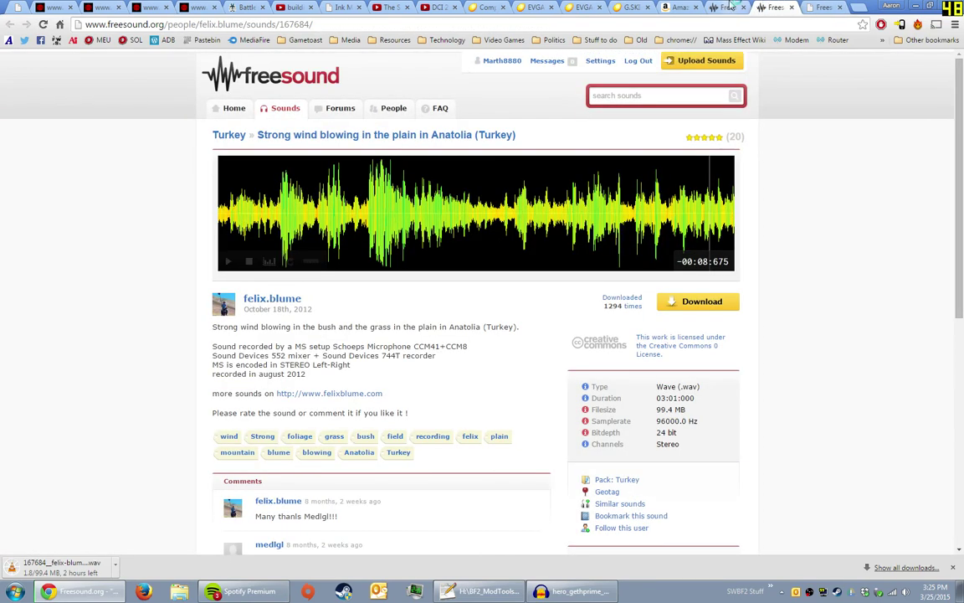
left_click(730, 7)
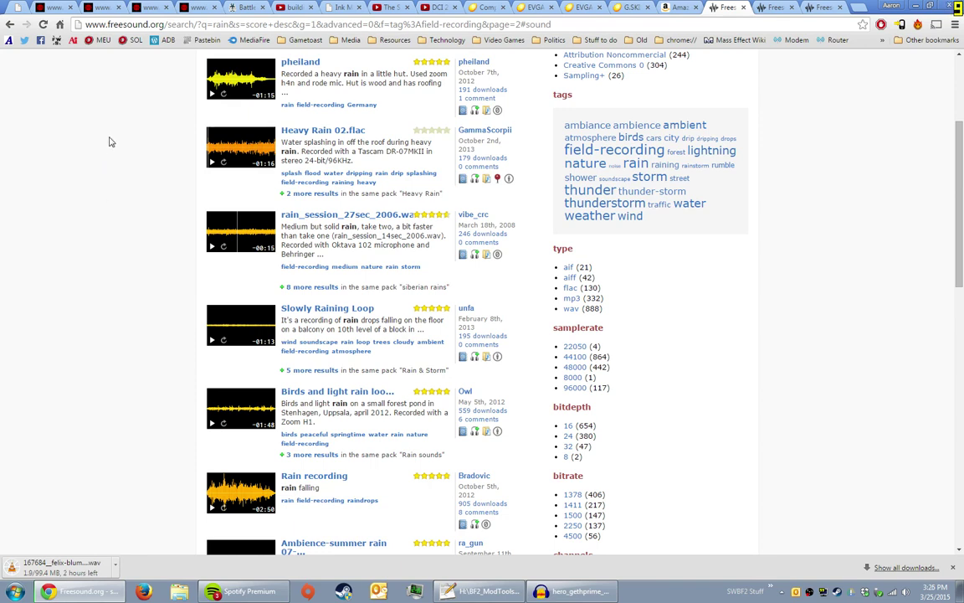
Step: Cancel the running download of the Anatolia wind recording
scroll(102, 124, "up", 3)
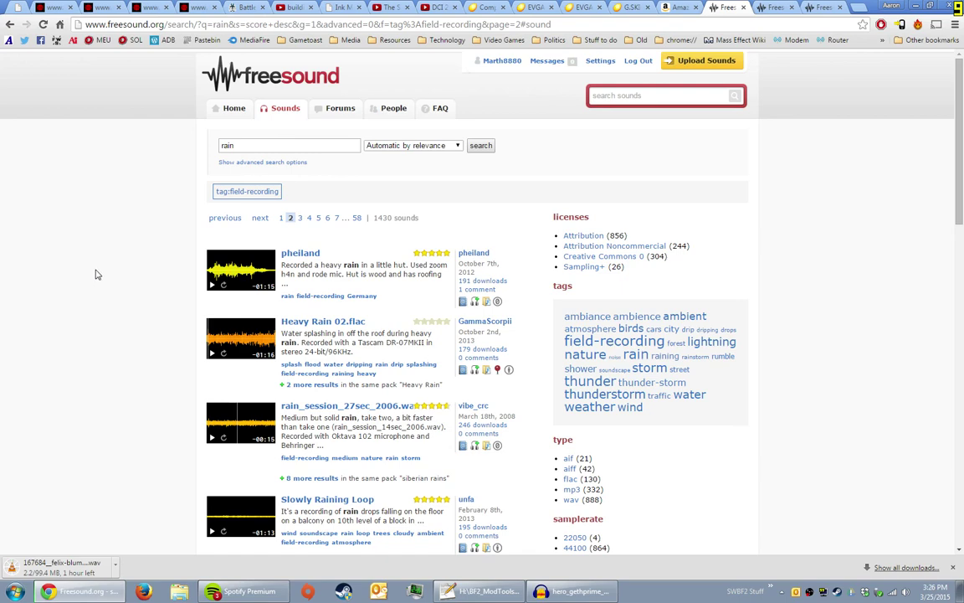
scroll(95, 272, "down", 1)
scroll(101, 263, "up", 1)
scroll(103, 265, "down", 1)
scroll(92, 267, "up", 1)
left_click(117, 567)
left_click(115, 502)
double_click(286, 146)
type("jwind")
key("Return")
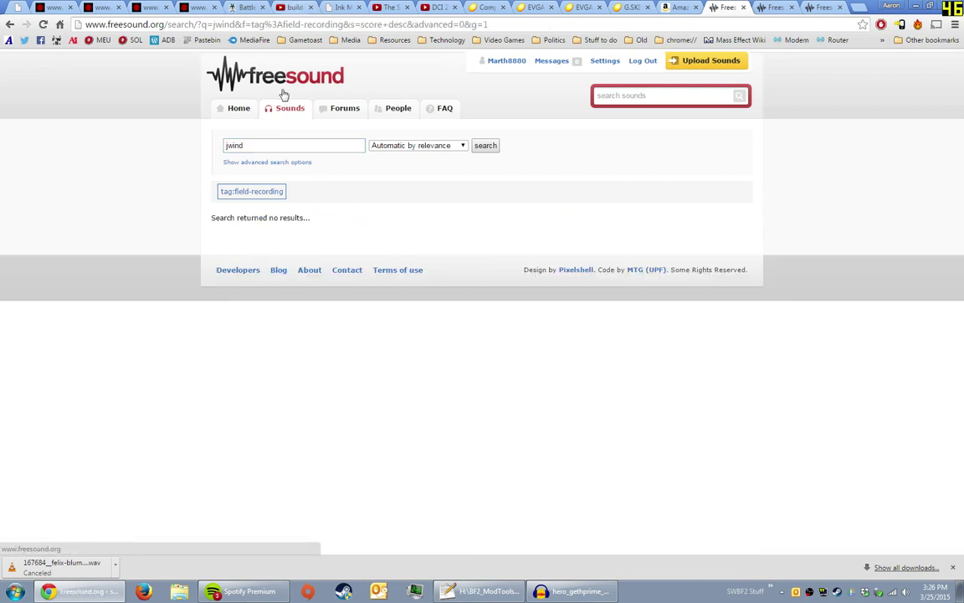
Step: Search the sounds tagged field-recording for "wind"
double_click(288, 146)
type("wind")
key("Return")
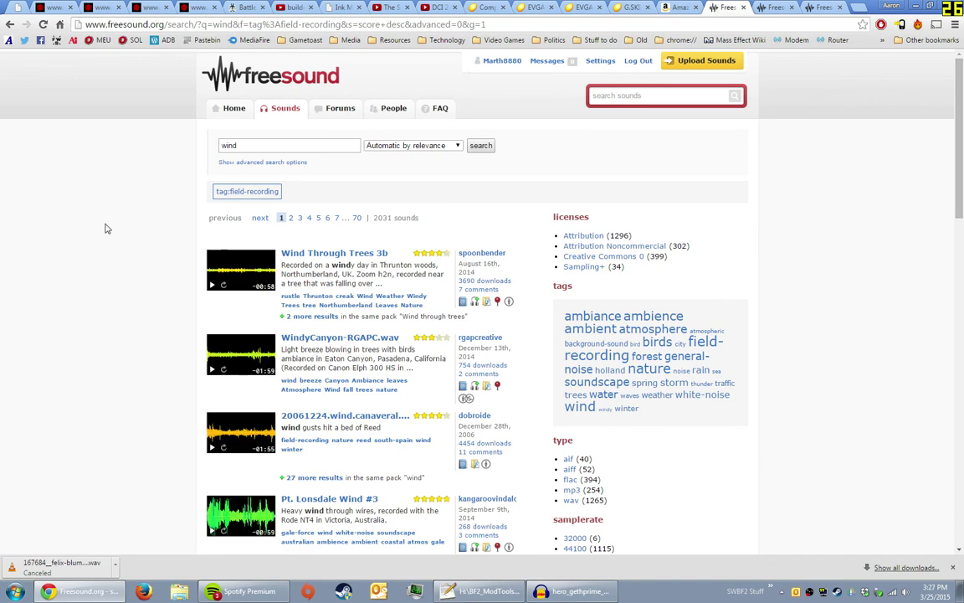
Step: Preview Wind Through Trees 3b and WindyCanyon-RGAPC.wav, skipping ahead within each recording
scroll(106, 224, "down", 2)
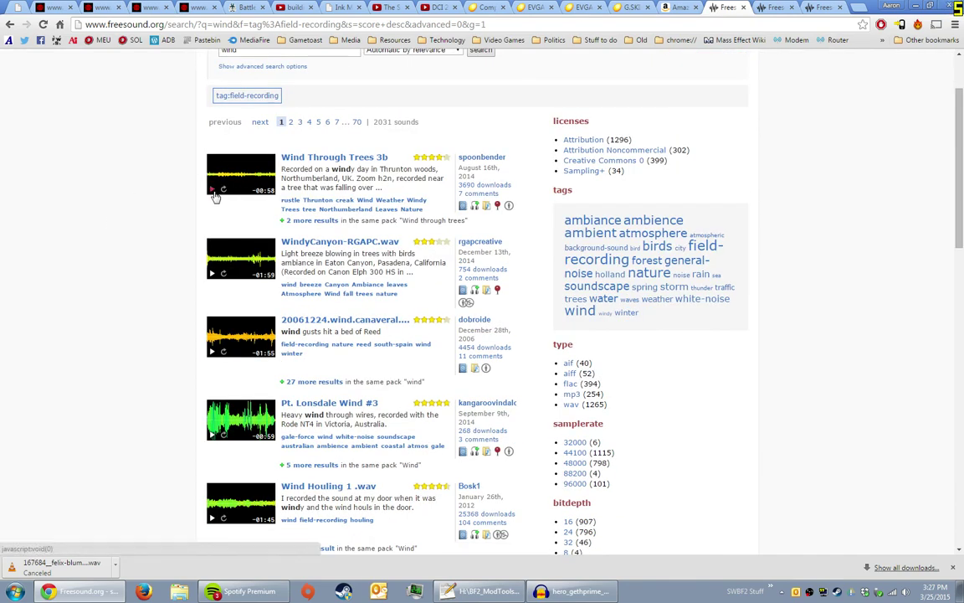
left_click(212, 190)
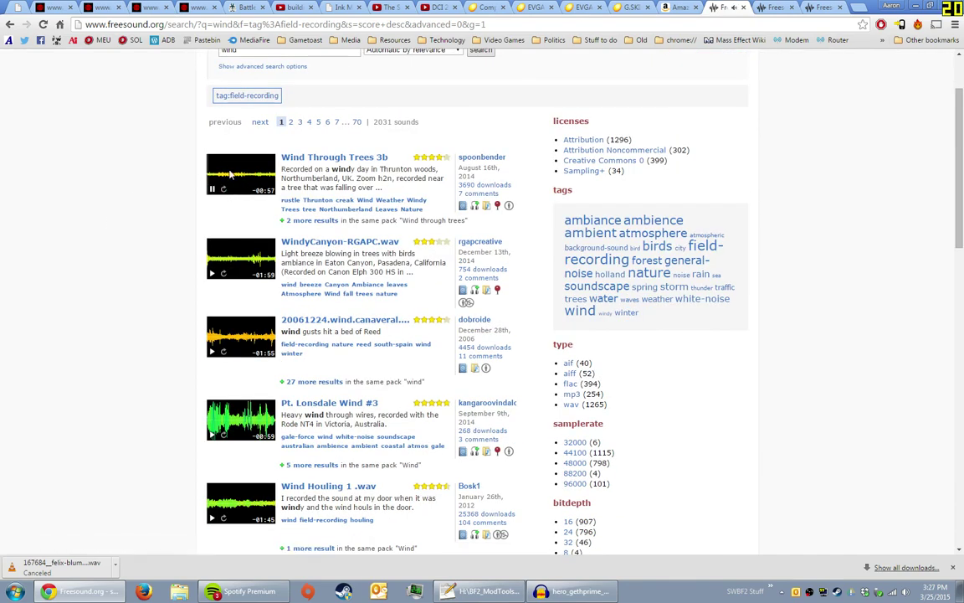
left_click(237, 175)
left_click(213, 189)
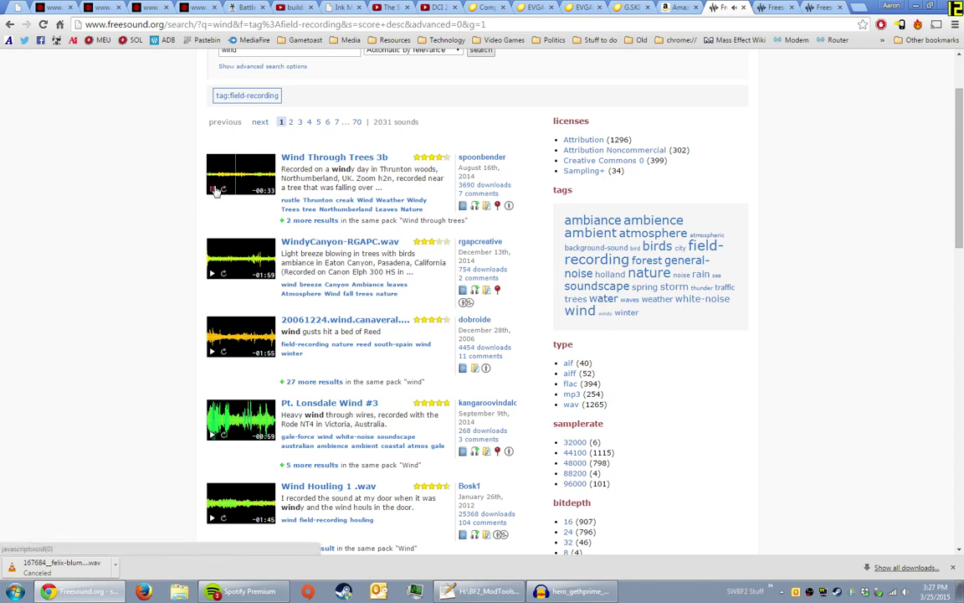
scroll(134, 209, "down", 2)
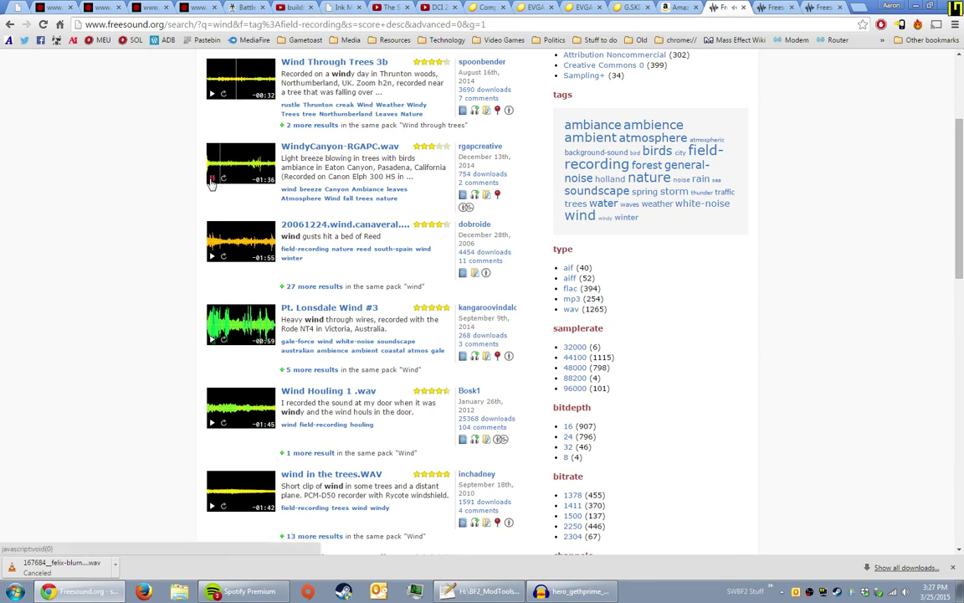
left_click(232, 173)
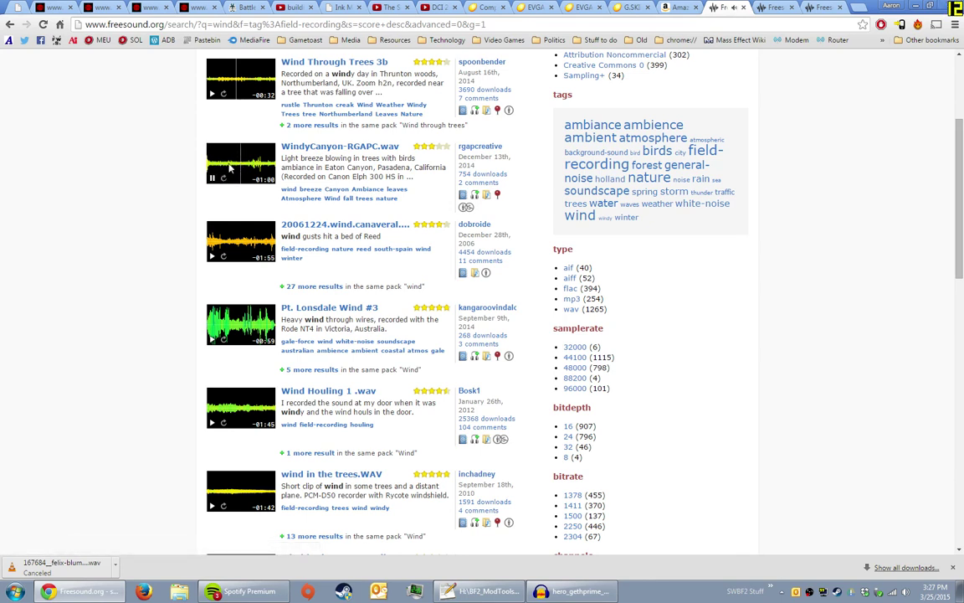
Step: Preview the 20061224.wind.canaveral reed-bed recording at several points and stop it
left_click(212, 256)
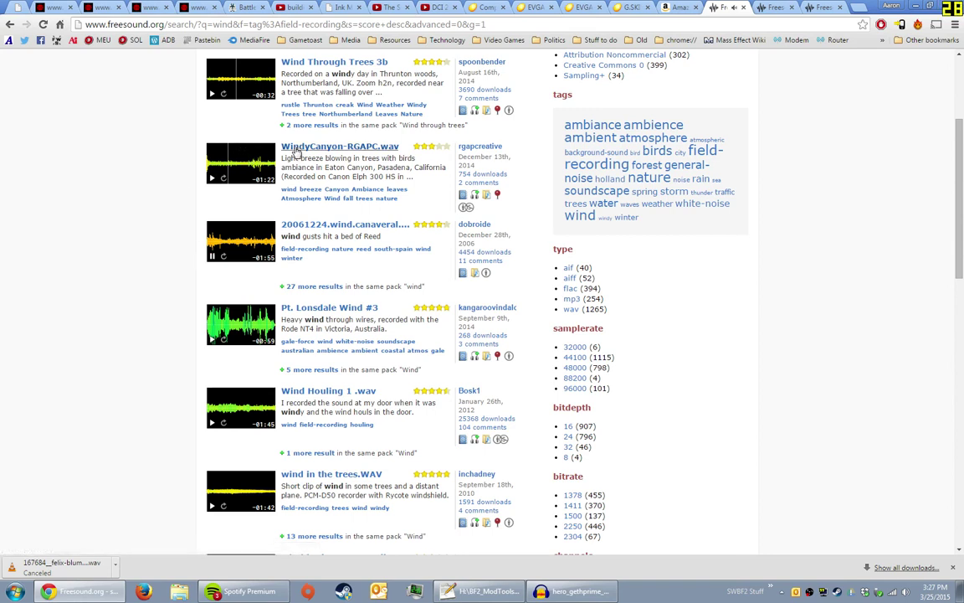
left_click(227, 244)
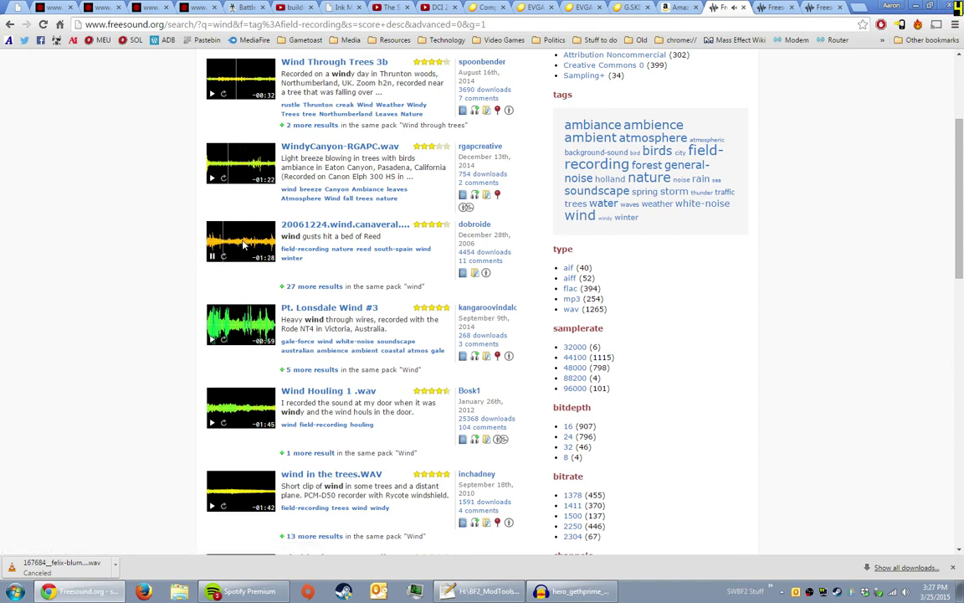
left_click(246, 243)
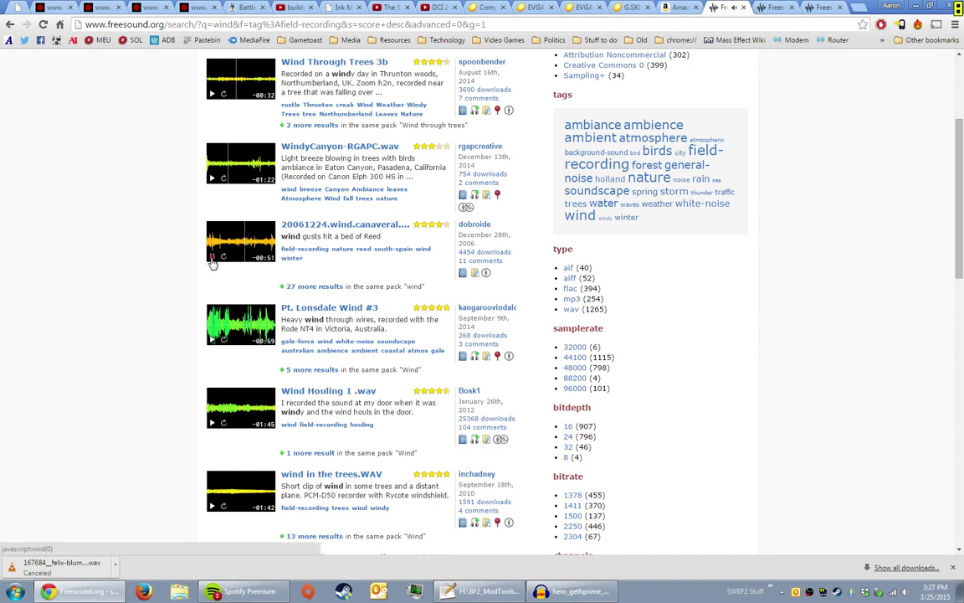
left_click(243, 245)
left_click(209, 227)
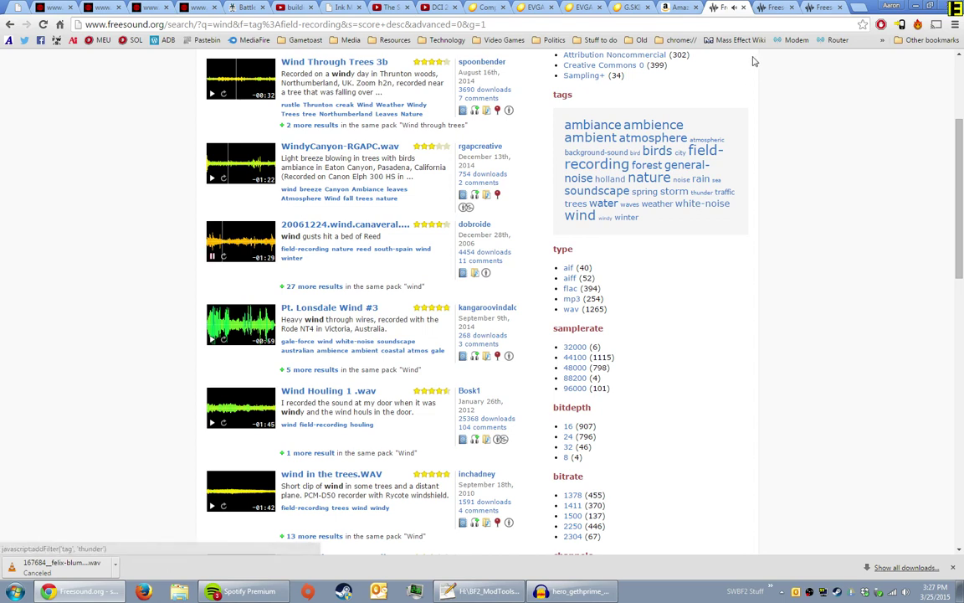
left_click_drag(126, 300, 127, 268)
left_click(126, 270)
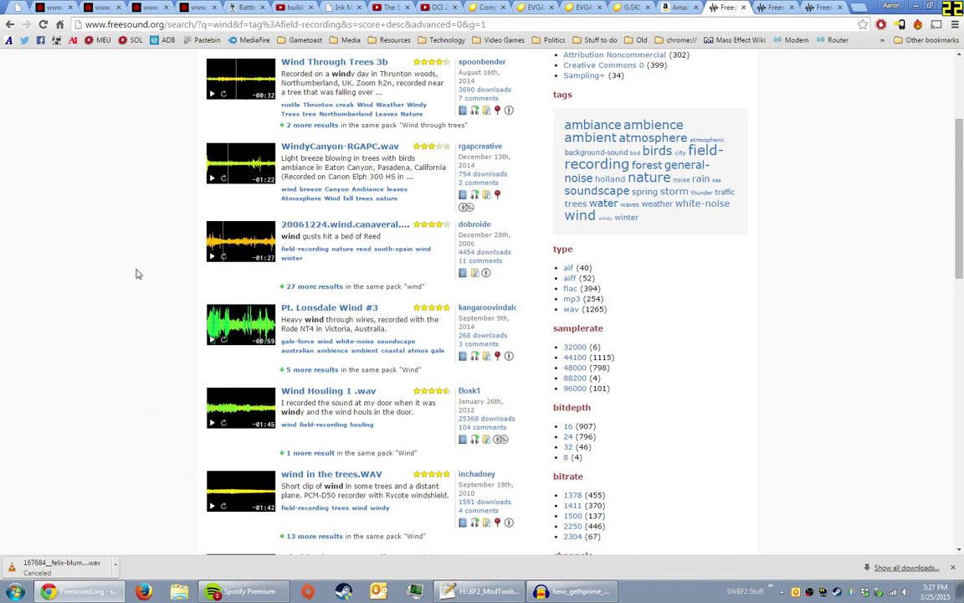
Step: Preview Wind Houling 1 .wav at several points, including its end, and open its page in a new tab
left_click(212, 423)
left_click(231, 410)
right_click(316, 393)
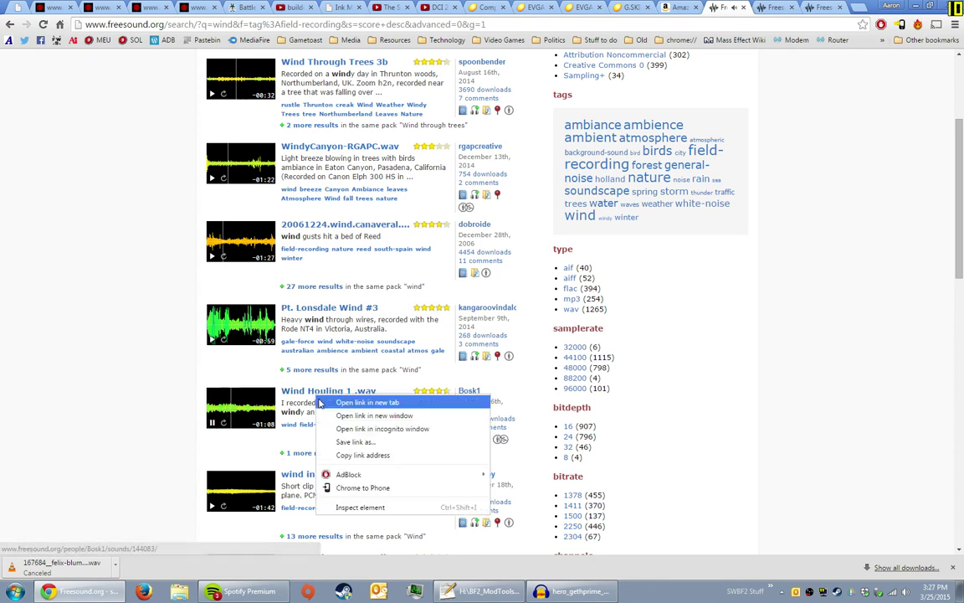
left_click(343, 400)
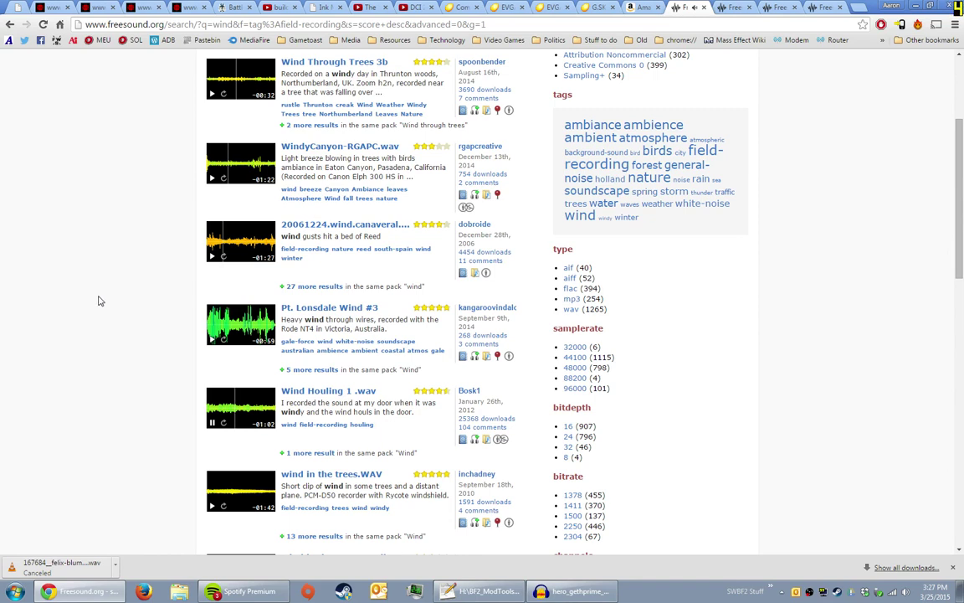
left_click(219, 408)
left_click(269, 416)
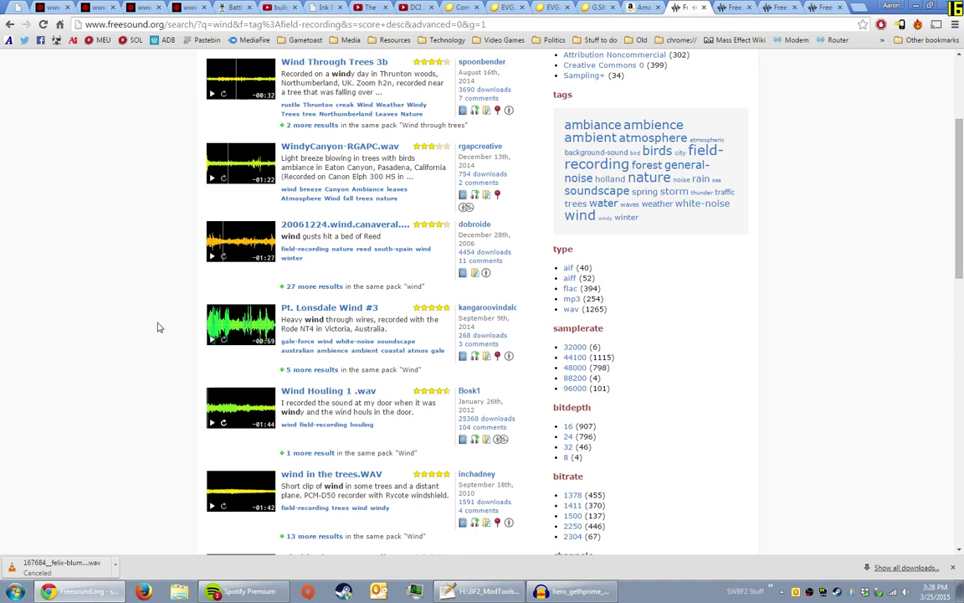
Step: Preview the "wind in the grass small ..." recording, skipping to its middle
scroll(157, 327, "down", 4)
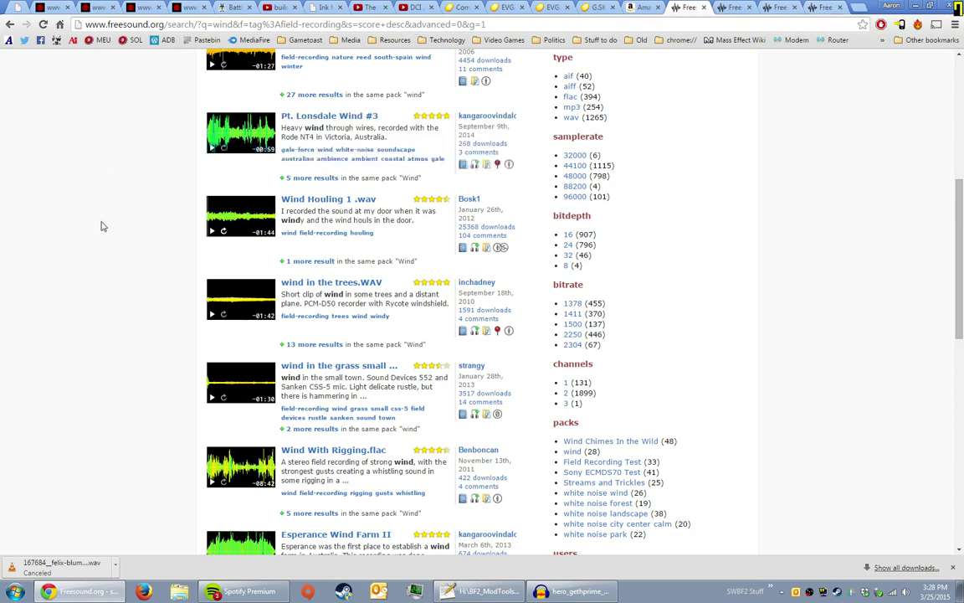
left_click(212, 398)
scroll(176, 369, "down", 2)
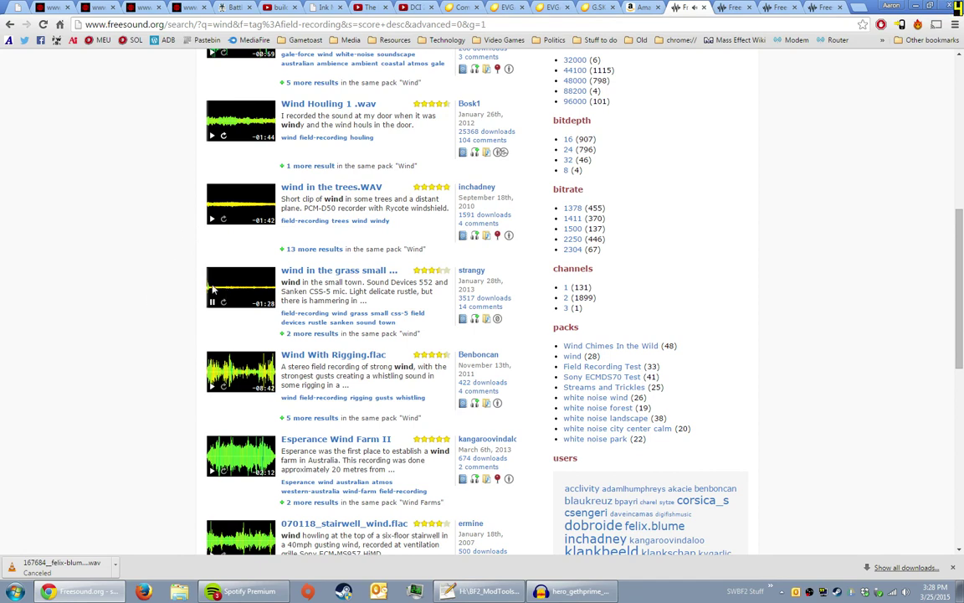
left_click(240, 285)
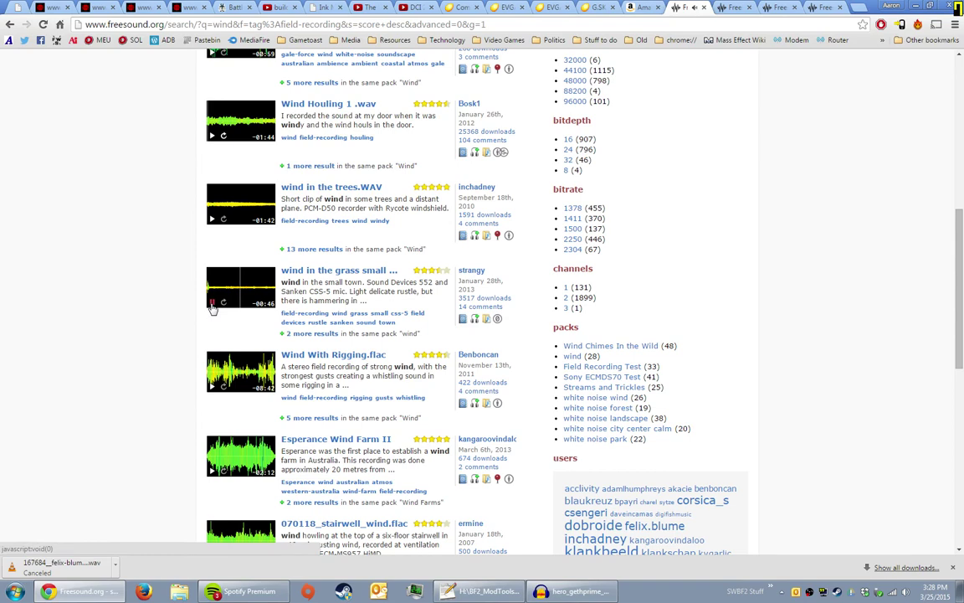
Step: Preview Wind With Rigging.flac at several points and open its page in a new tab
scroll(150, 286, "down", 2)
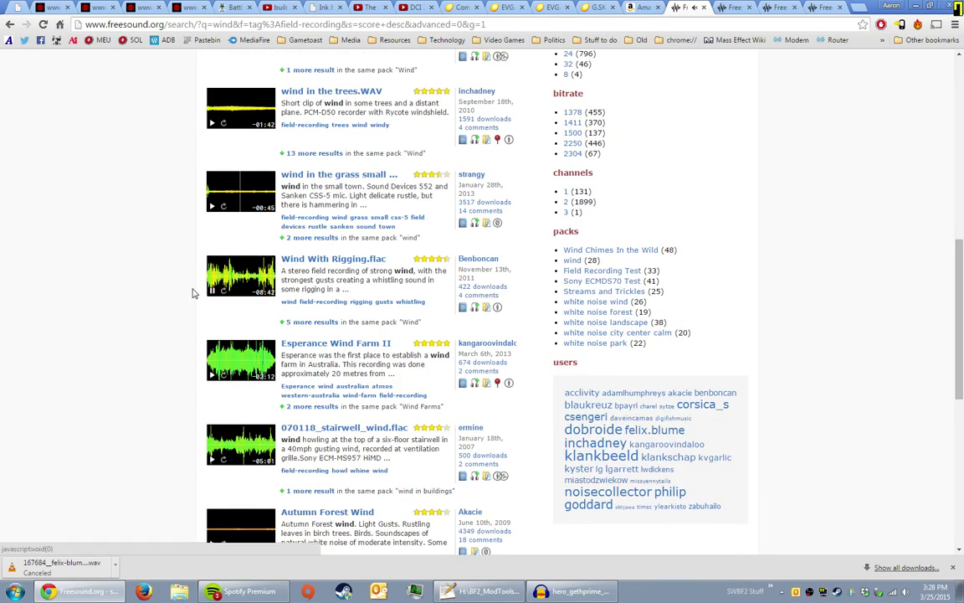
scroll(167, 278, "down", 2)
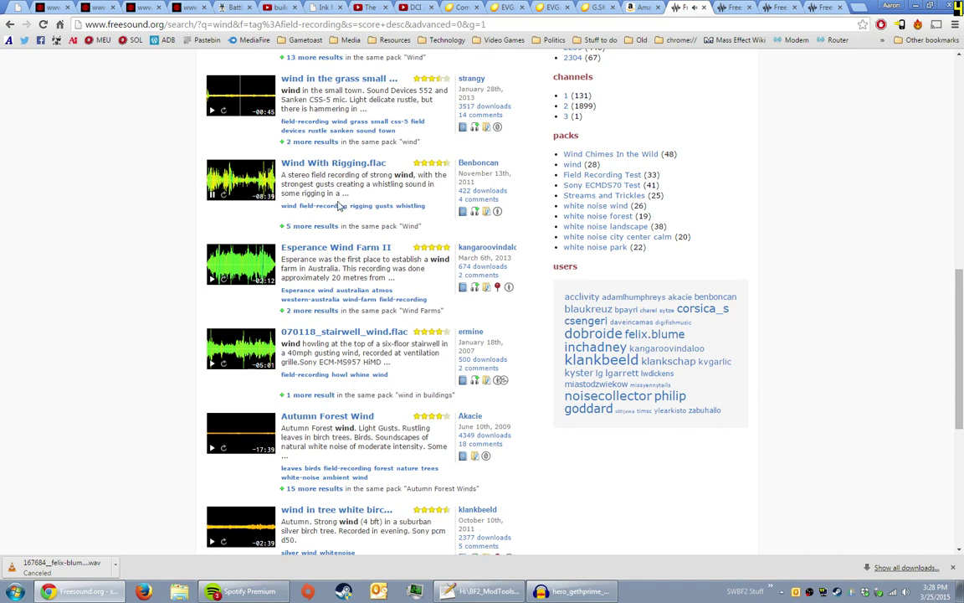
left_click(222, 183)
left_click(214, 190)
left_click(231, 183)
left_click(261, 186)
left_click(267, 180)
right_click(283, 161)
left_click(308, 171)
left_click(211, 194)
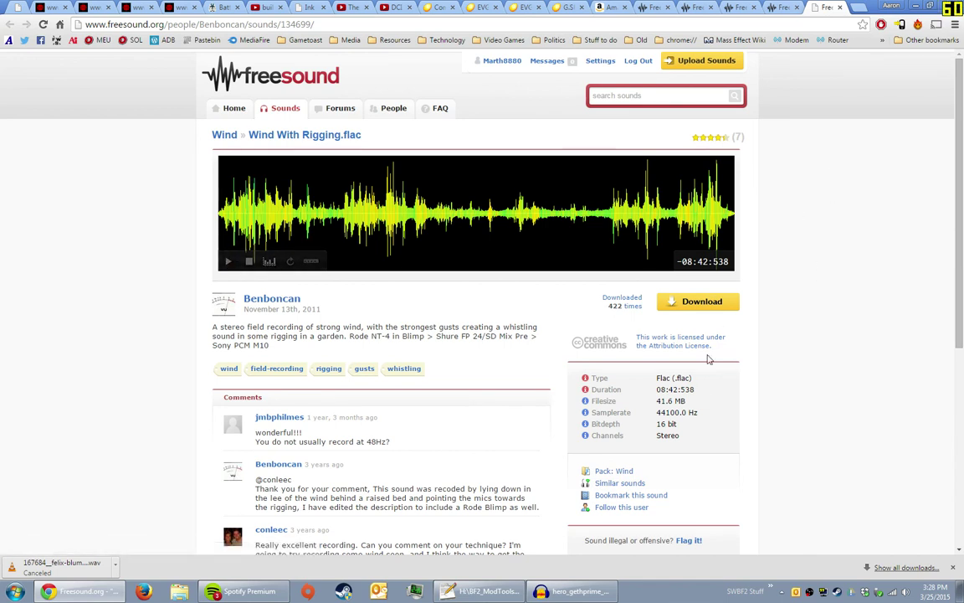
Step: Close the Wind With Rigging.flac and Anatolia wind tabs and bring up the rain_session_27sec_2006.wav page
left_click(839, 6)
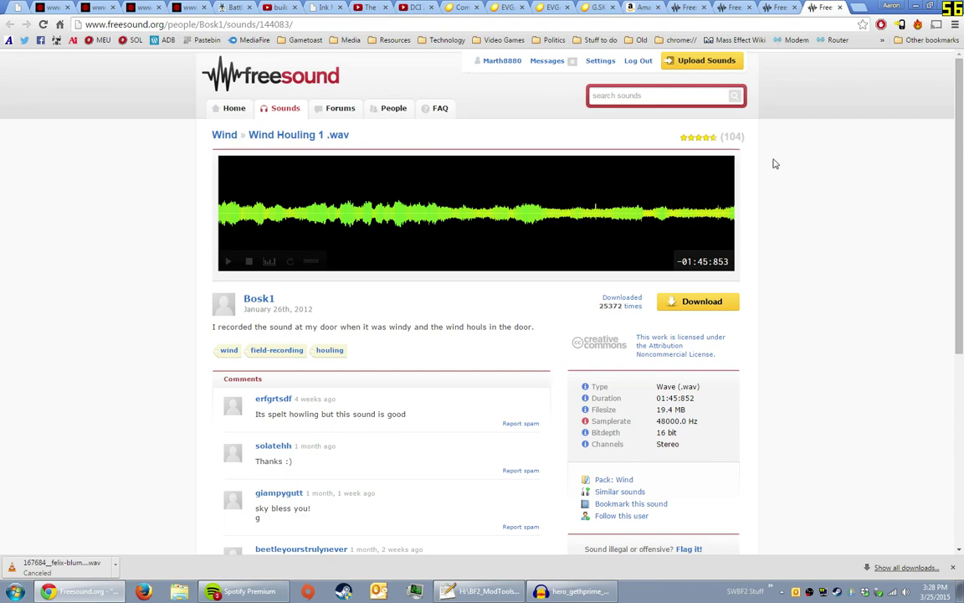
left_click(784, 7)
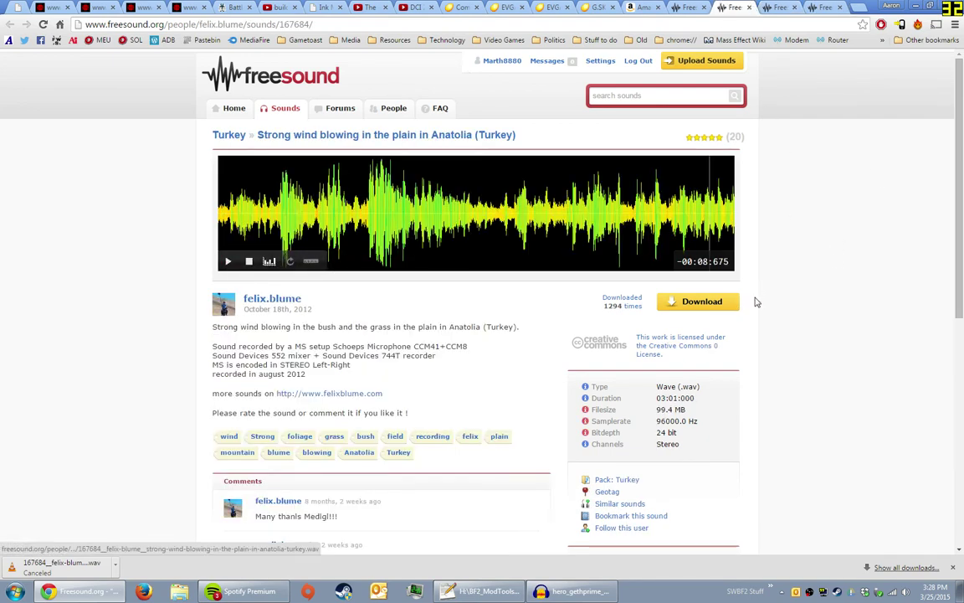
left_click(751, 7)
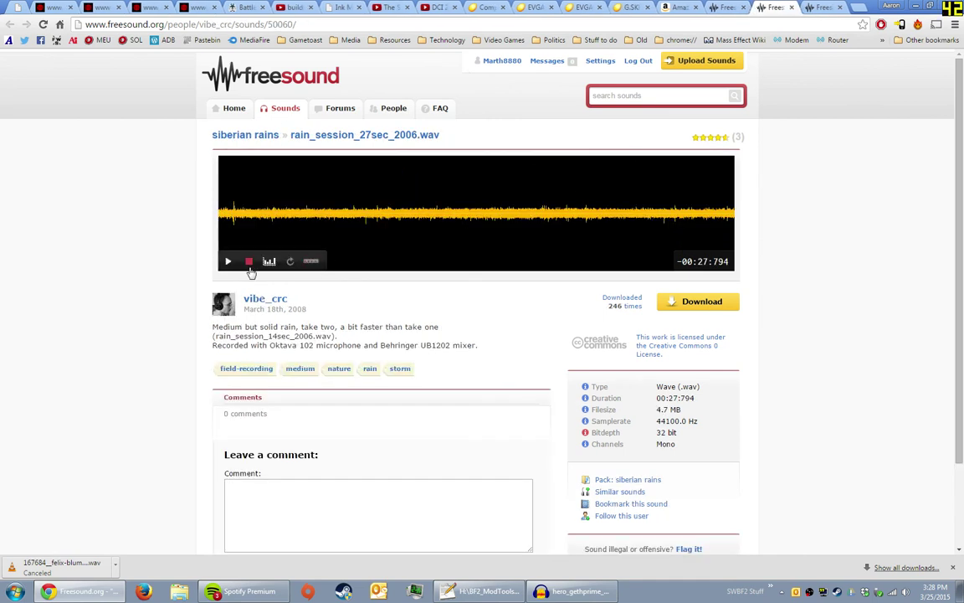
Step: Replay rain_session_27sec_2006.wav on its page, skip ahead to its later part, and stop playback
left_click(228, 262)
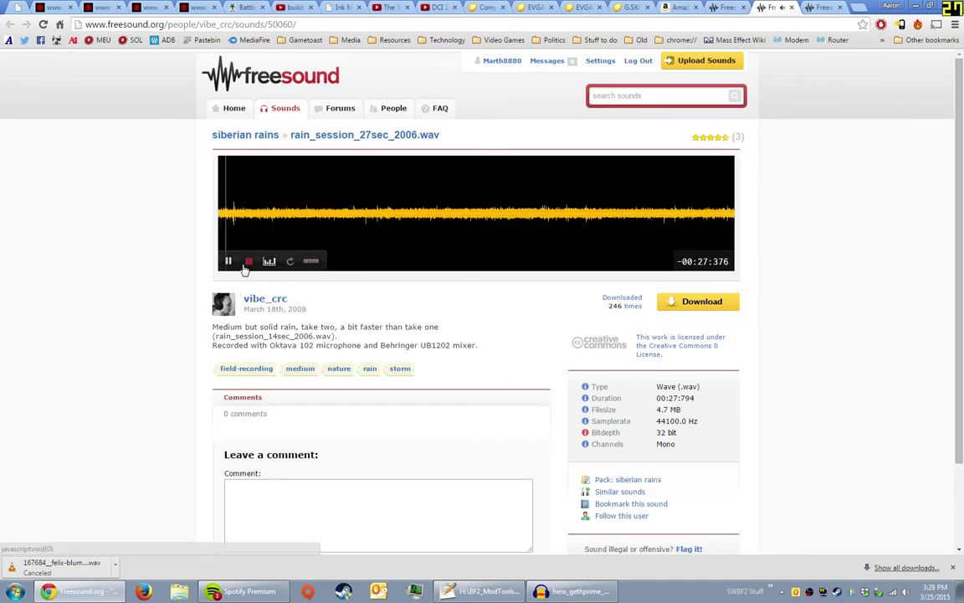
left_click(576, 209)
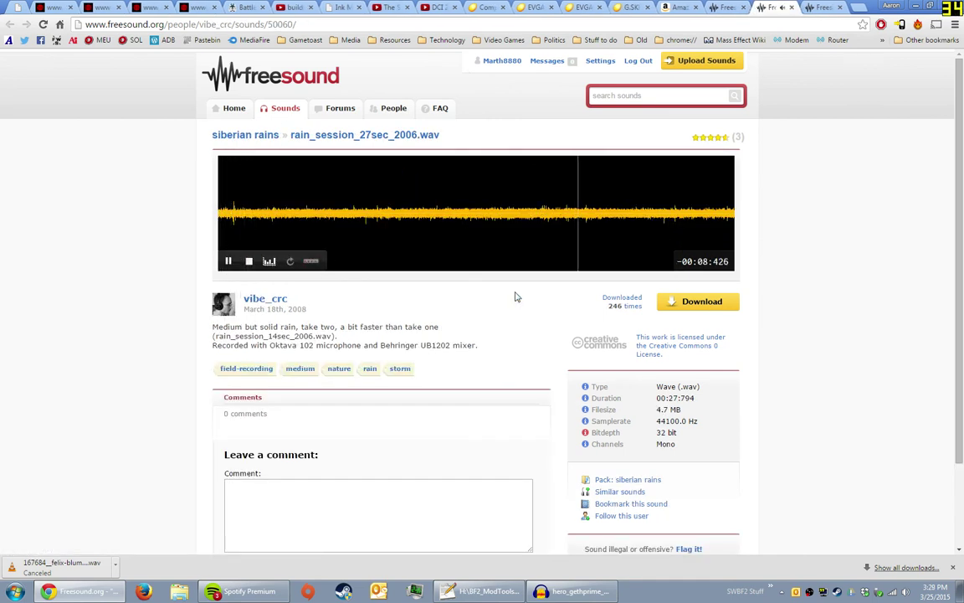
left_click(248, 262)
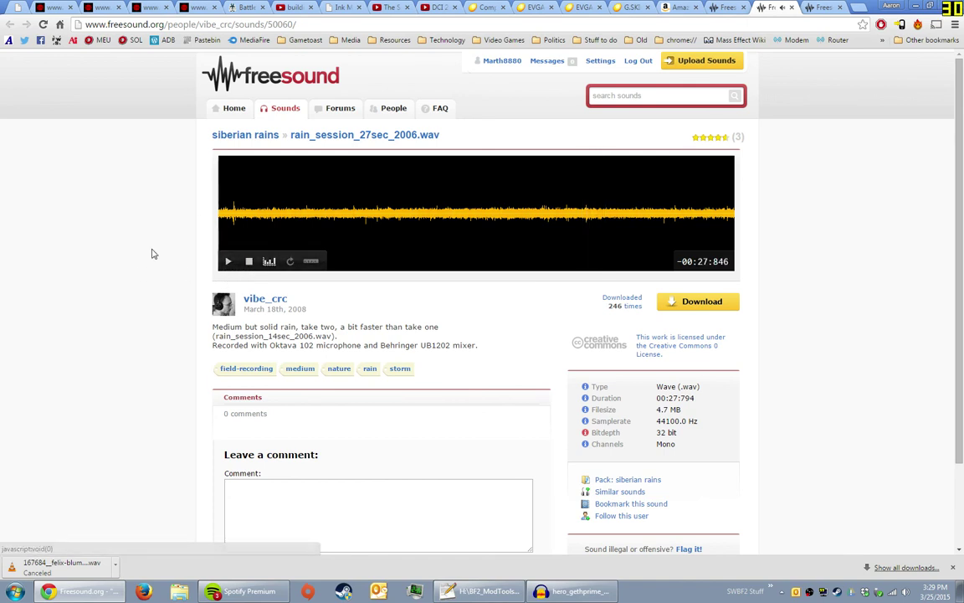
Step: Download rain_session_27sec_2006.wav into the Library Sounds folder and close its page
left_click(715, 307)
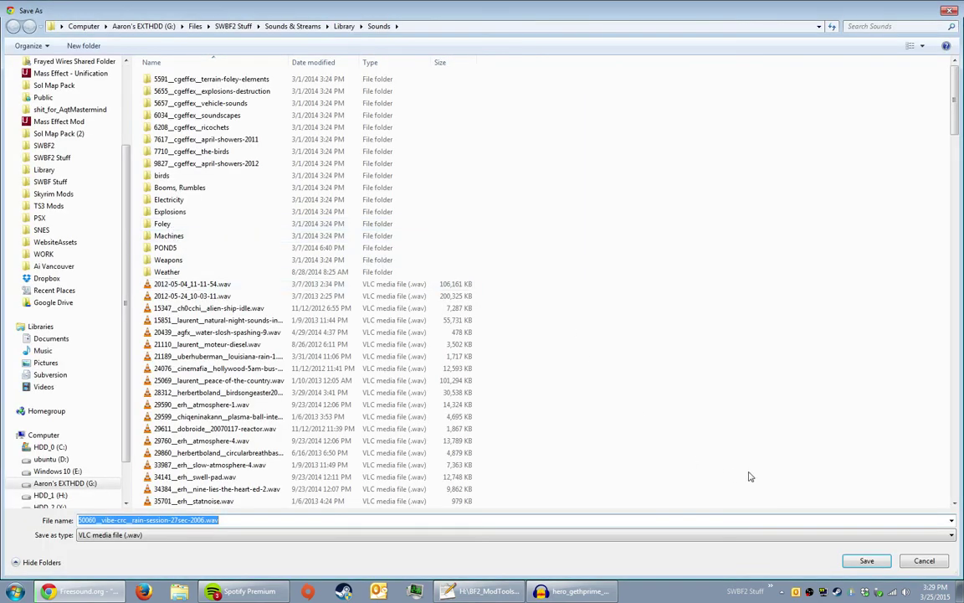
left_click(866, 561)
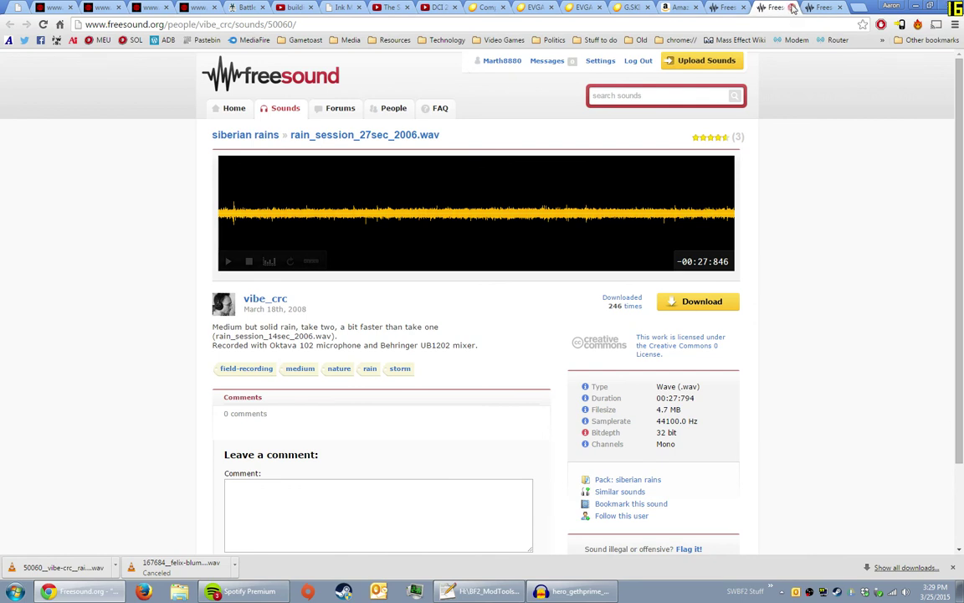
left_click(792, 9)
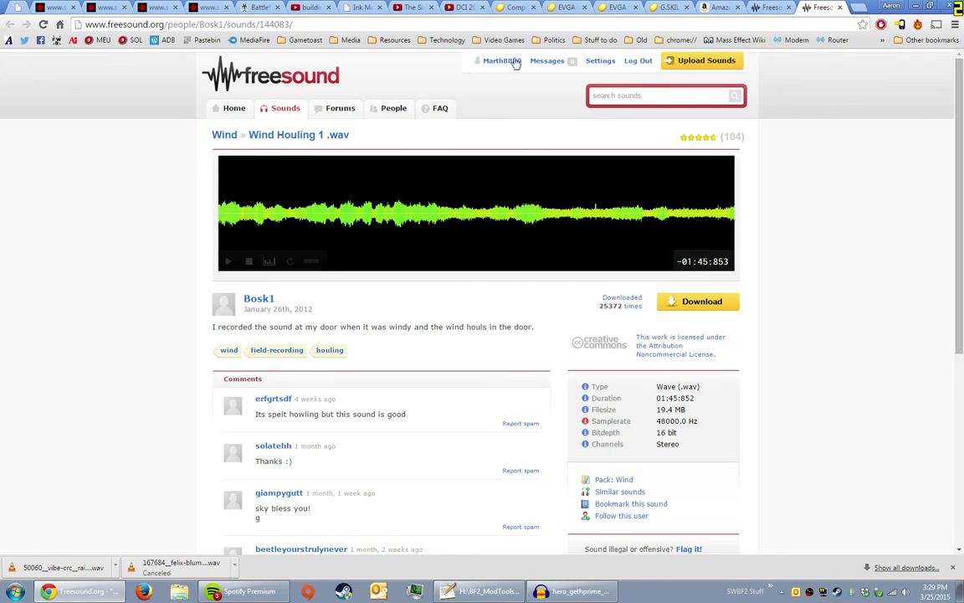
Step: Return to the wind search results and preview 070118_stairwell_wind.flac, lg wind1.wav and lg wind3.wav
key("ctrl+shift+Tab")
scroll(181, 251, "down", 5)
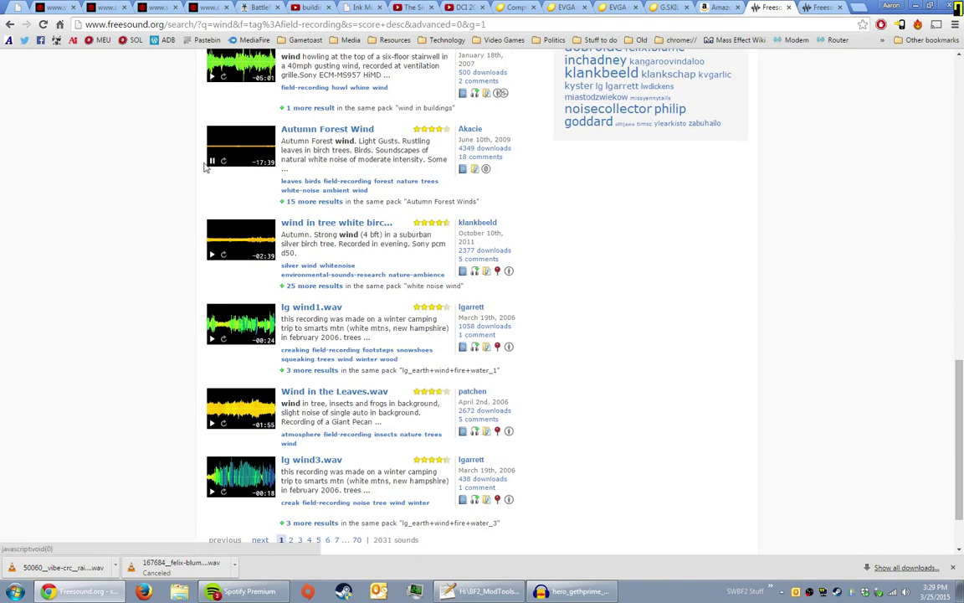
scroll(144, 209, "up", 1)
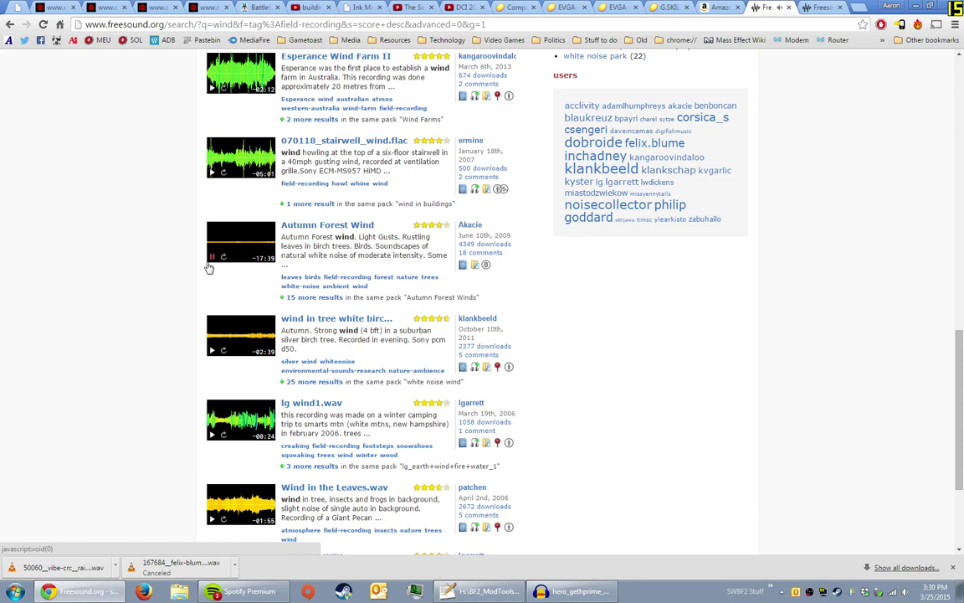
left_click(212, 171)
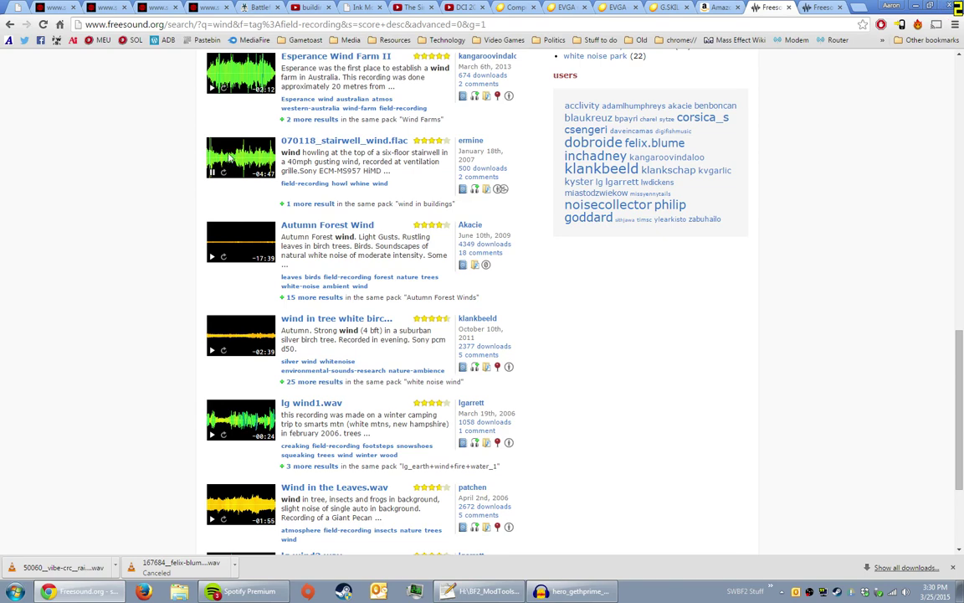
scroll(90, 148, "down", 3)
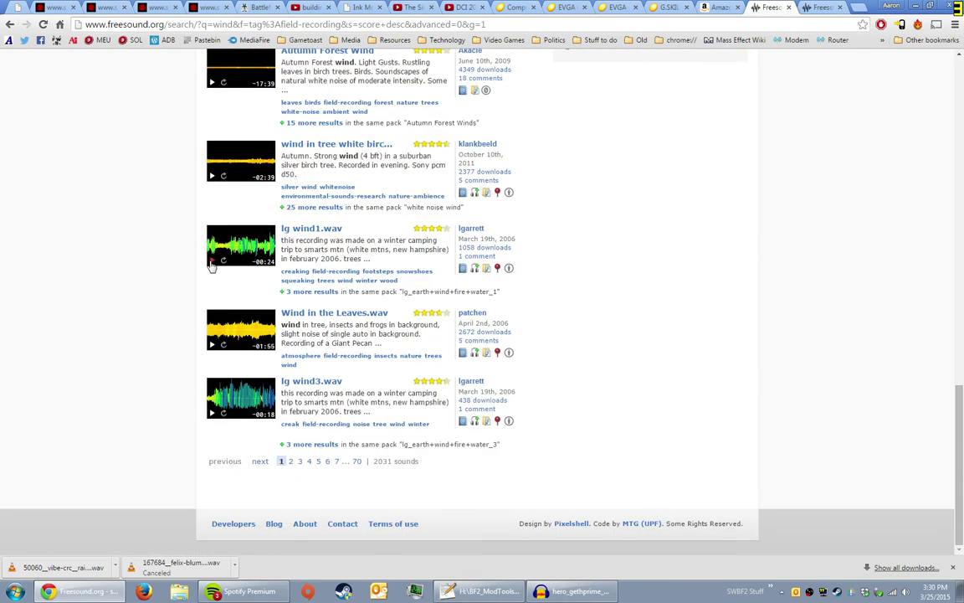
left_click(212, 262)
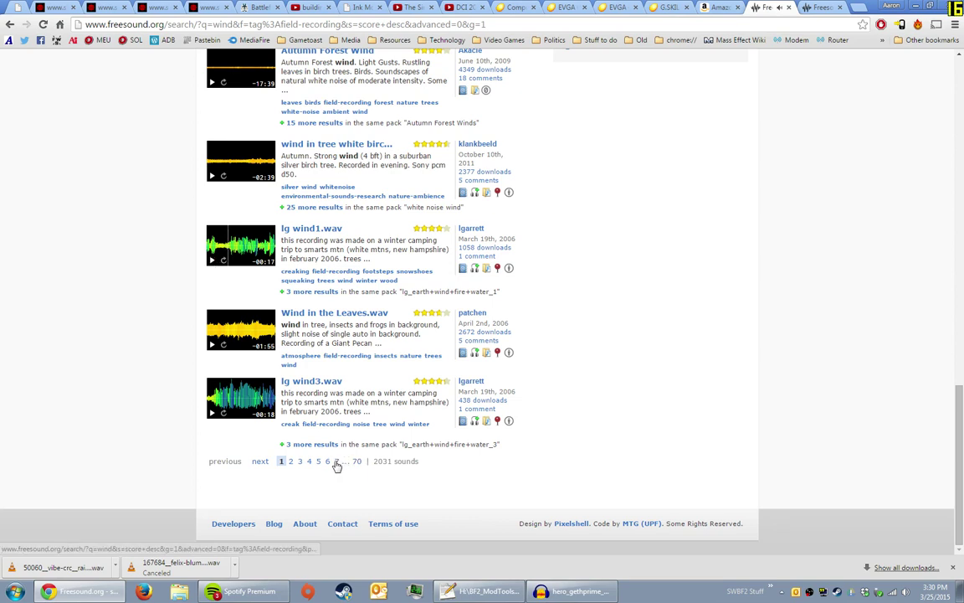
left_click(211, 413)
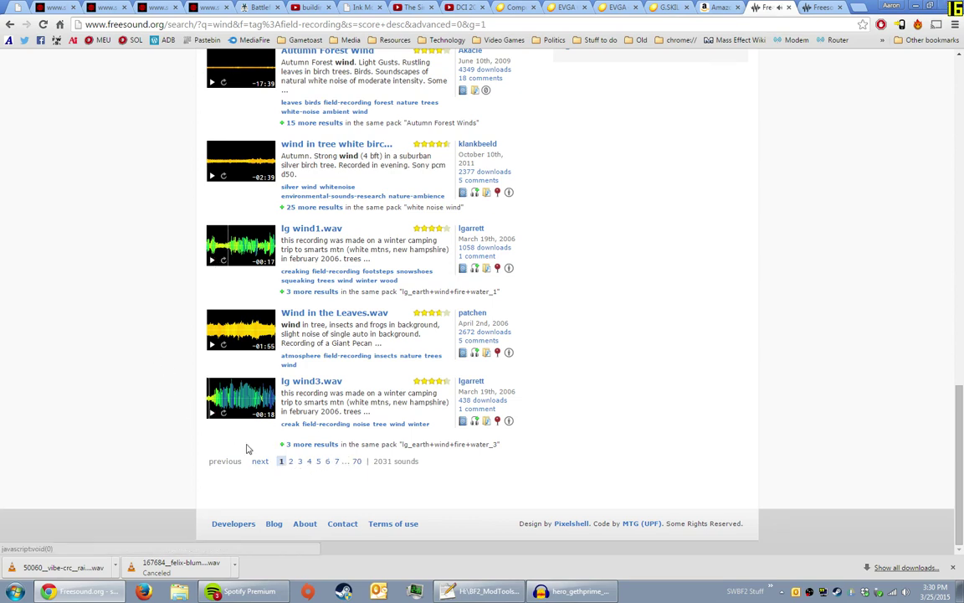
Step: Open page 2 of the wind search results and look through its recordings
left_click(290, 460)
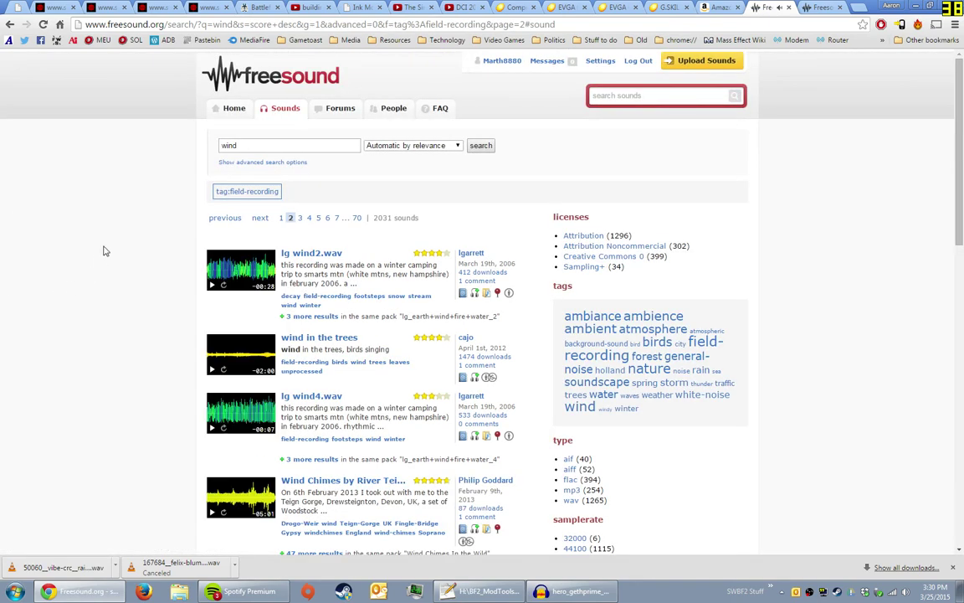
scroll(110, 235, "down", 4)
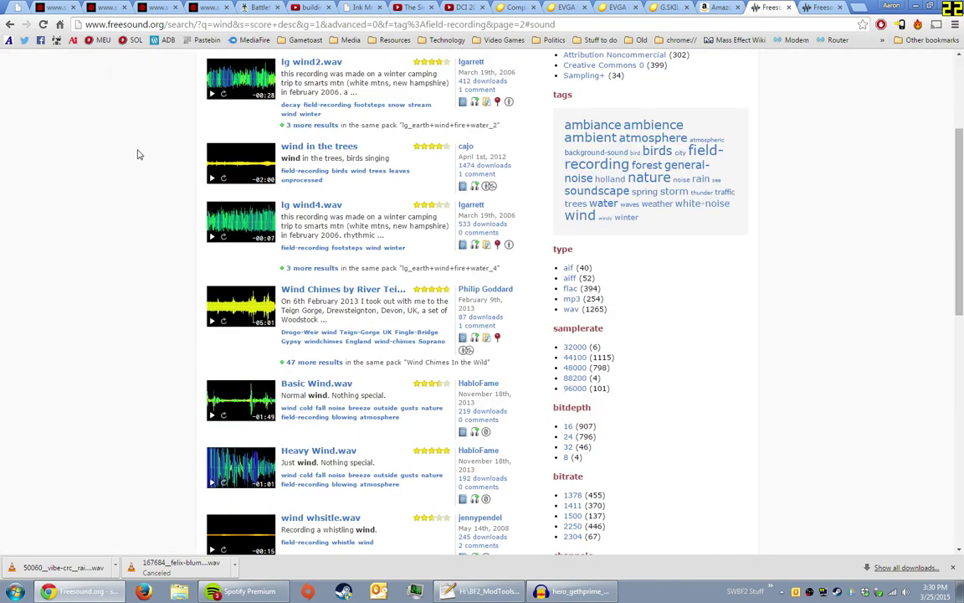
scroll(164, 178, "down", 4)
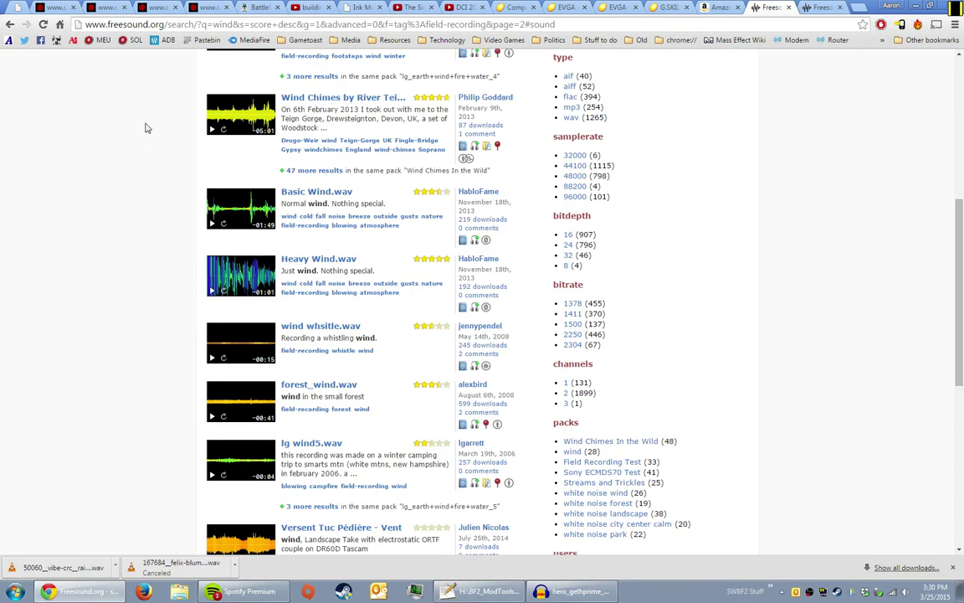
scroll(156, 237, "up", 2)
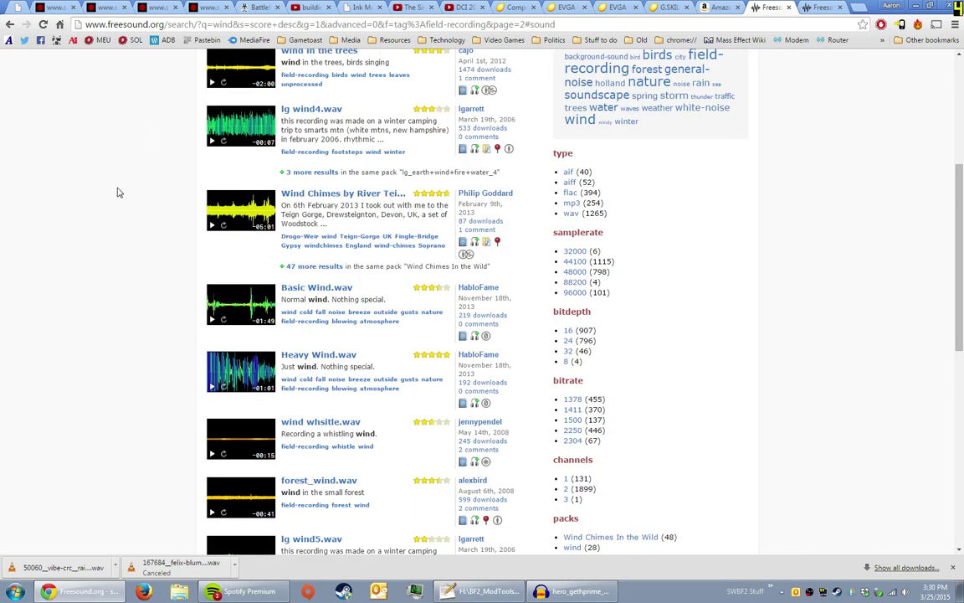
scroll(117, 192, "down", 2)
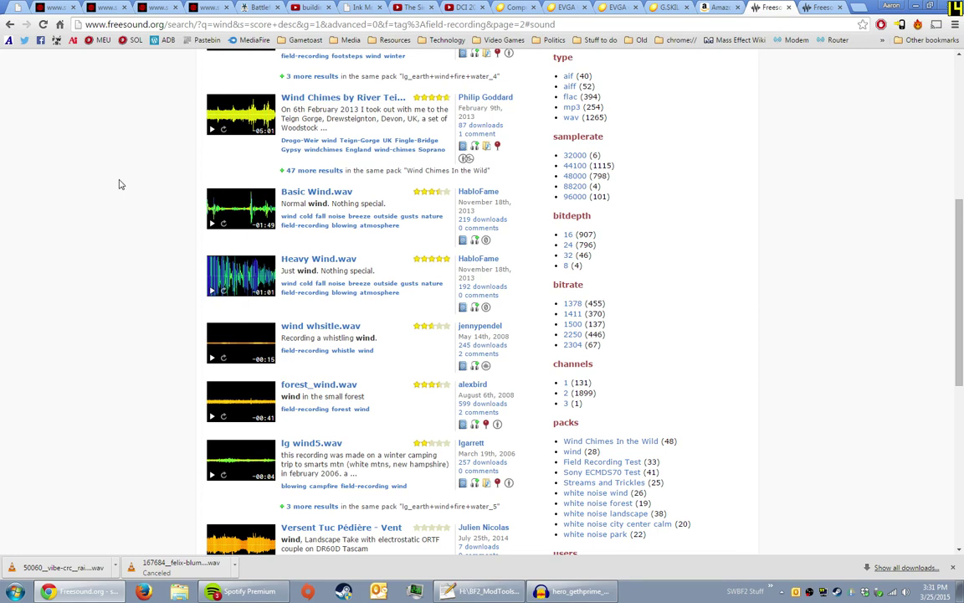
triple_click(83, 173)
left_click(86, 152)
scroll(58, 129, "down", 5)
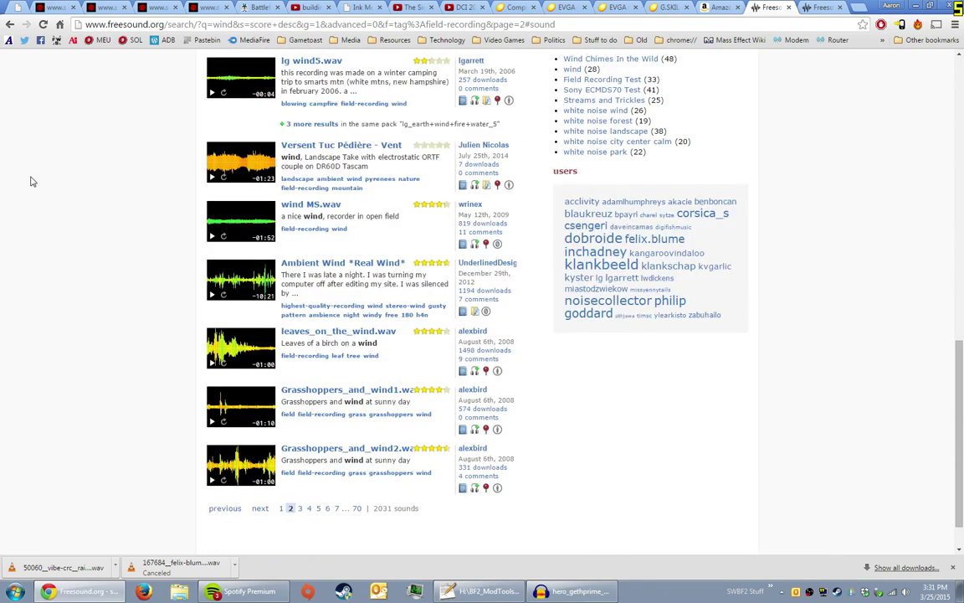
Step: Preview Wind Houling 1.wav at several points on its page and download it to the Sounds library folder
left_click(829, 8)
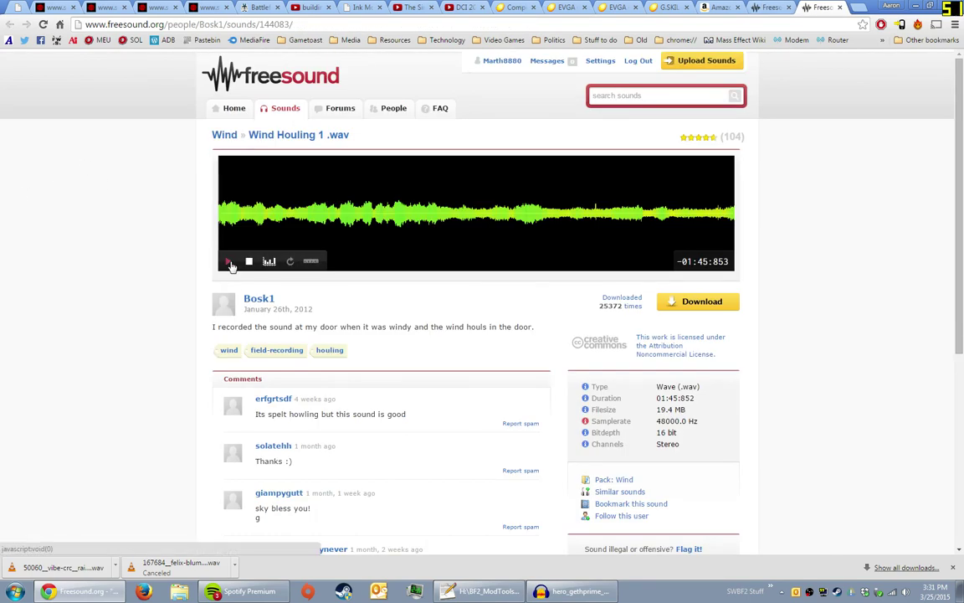
left_click(228, 261)
left_click(285, 209)
left_click(443, 207)
left_click(694, 308)
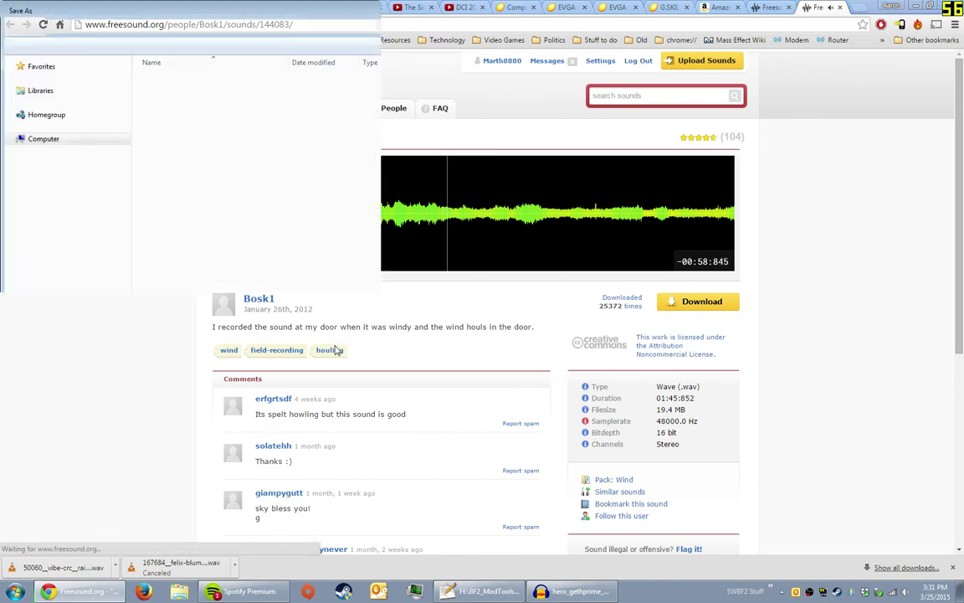
key("Return")
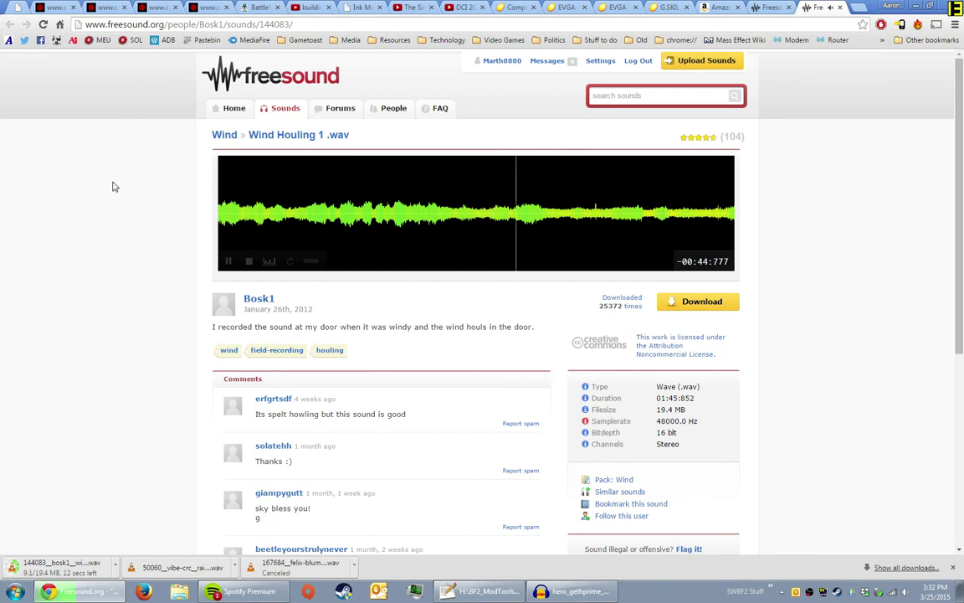
Step: Listen to the later, middle and early parts of Wind Houling 1.wav and stop playback
left_click(657, 196)
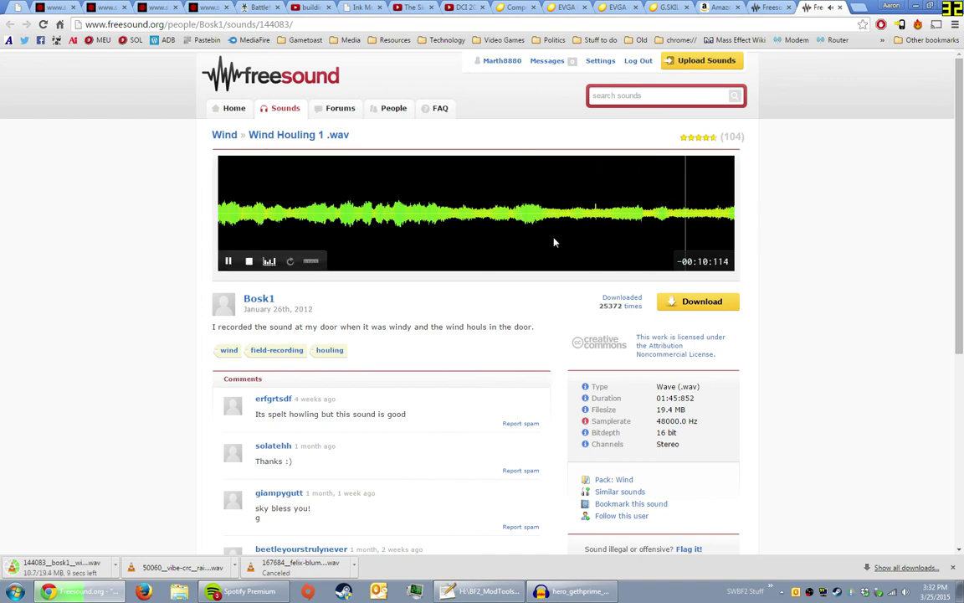
left_click(448, 207)
left_click(314, 211)
left_click(268, 226)
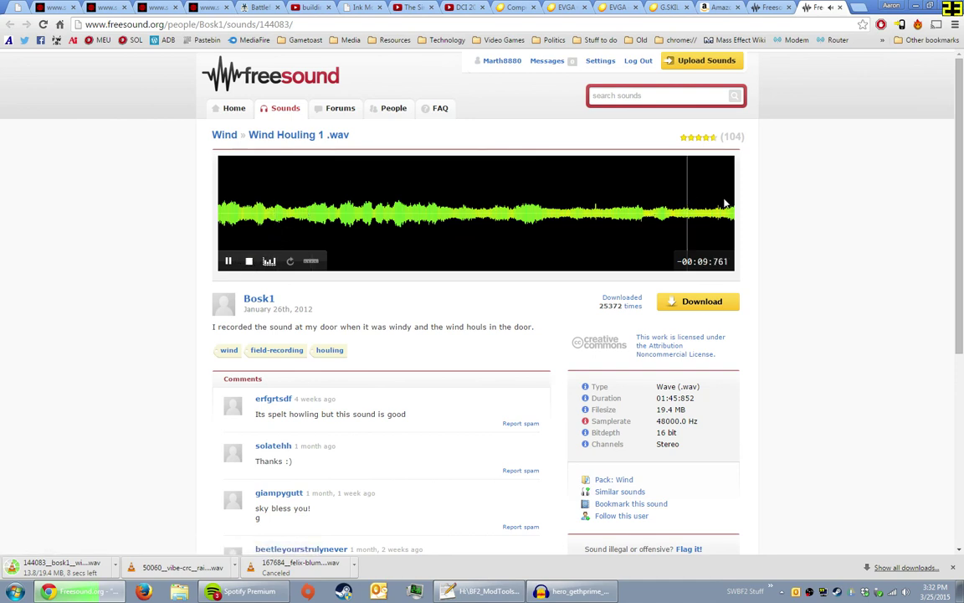
left_click(249, 261)
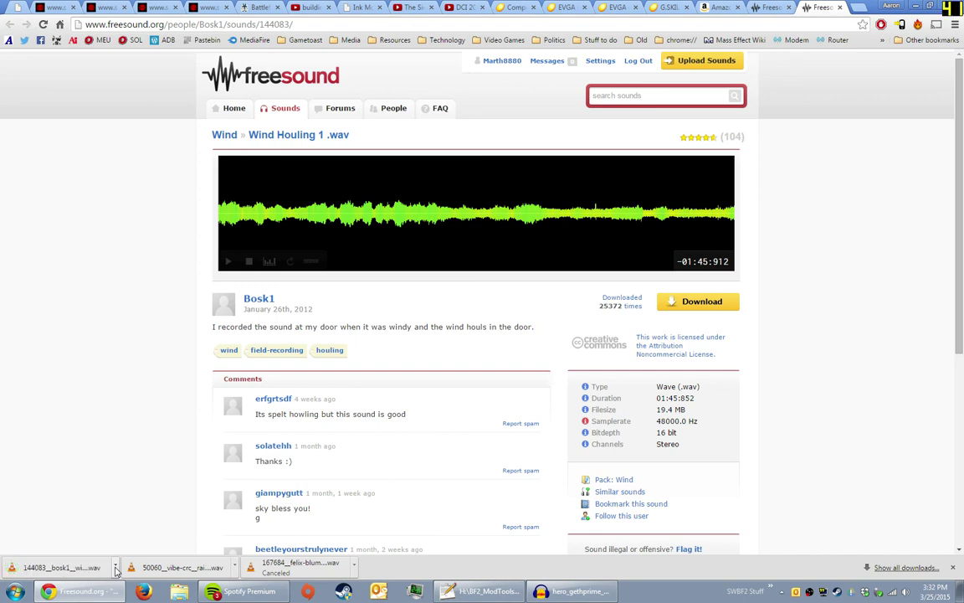
Step: Show the downloaded 144083__bosk1__wind-houling-1.wav in its folder and view the programs available for opening it
left_click(116, 570)
left_click(136, 532)
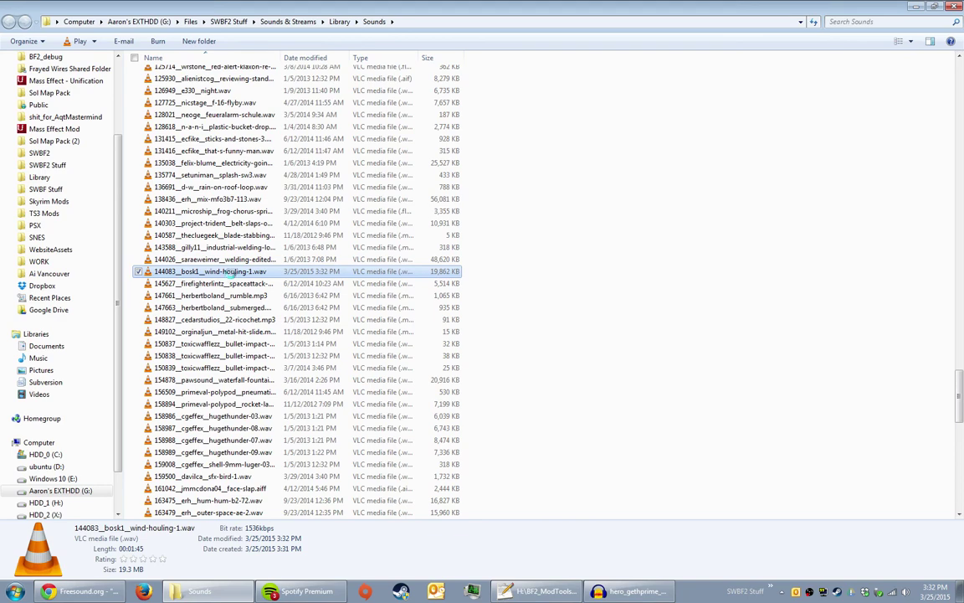
right_click(227, 272)
mouse_move(268, 381)
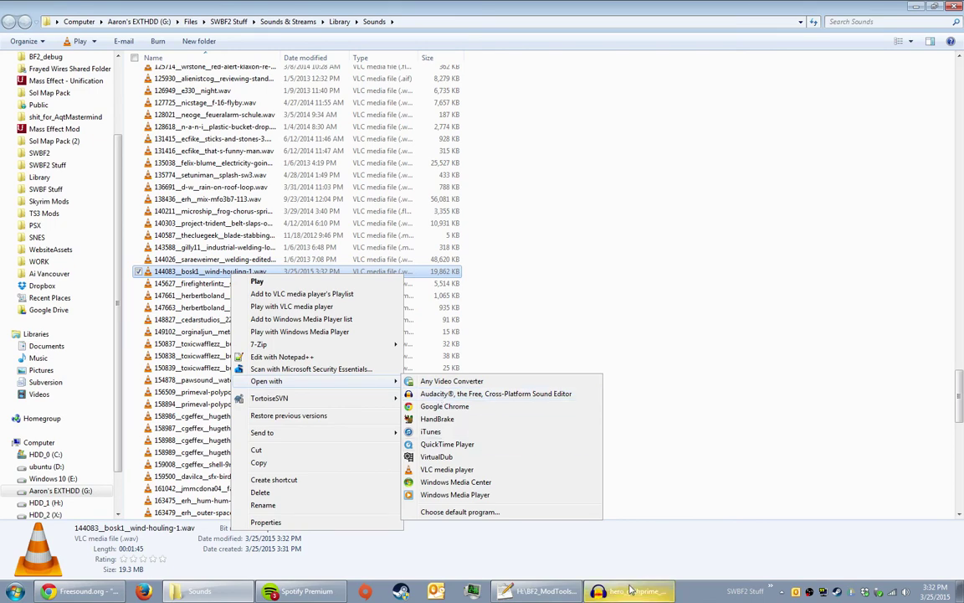
left_click(691, 584)
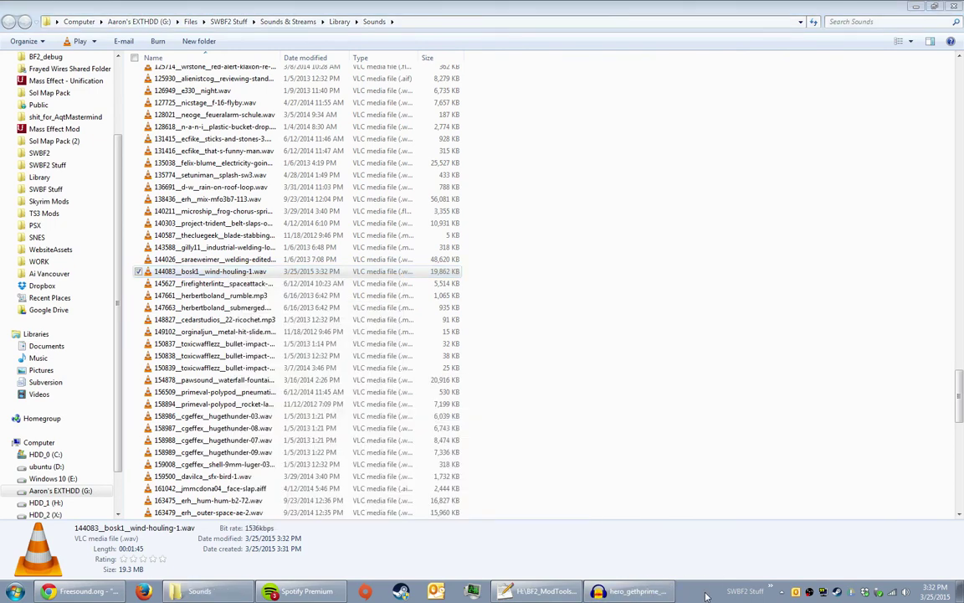
Step: Switch to Audacity and close the hero_gethprime_music project without saving changes
left_click(652, 592)
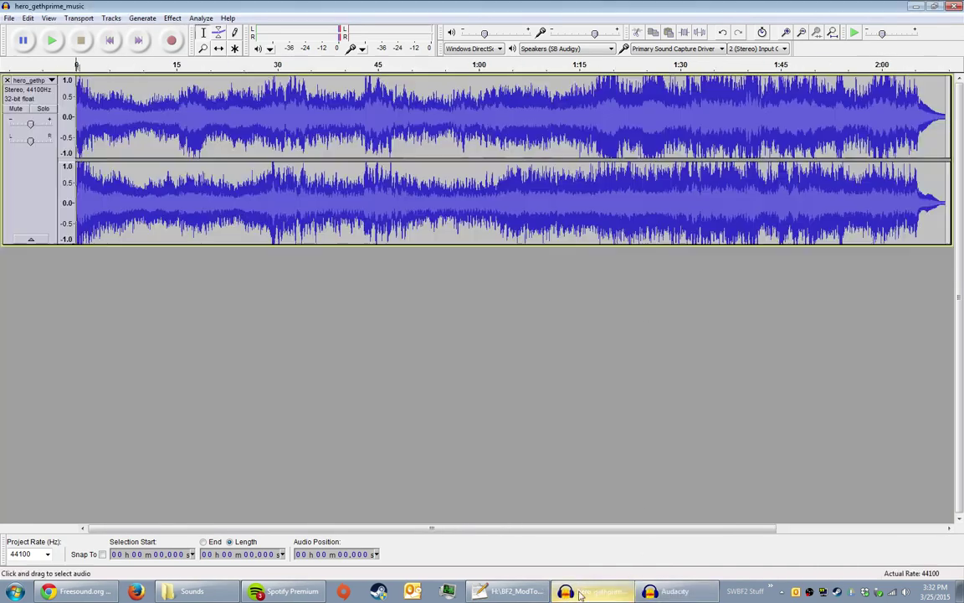
left_click(6, 6)
left_click(27, 87)
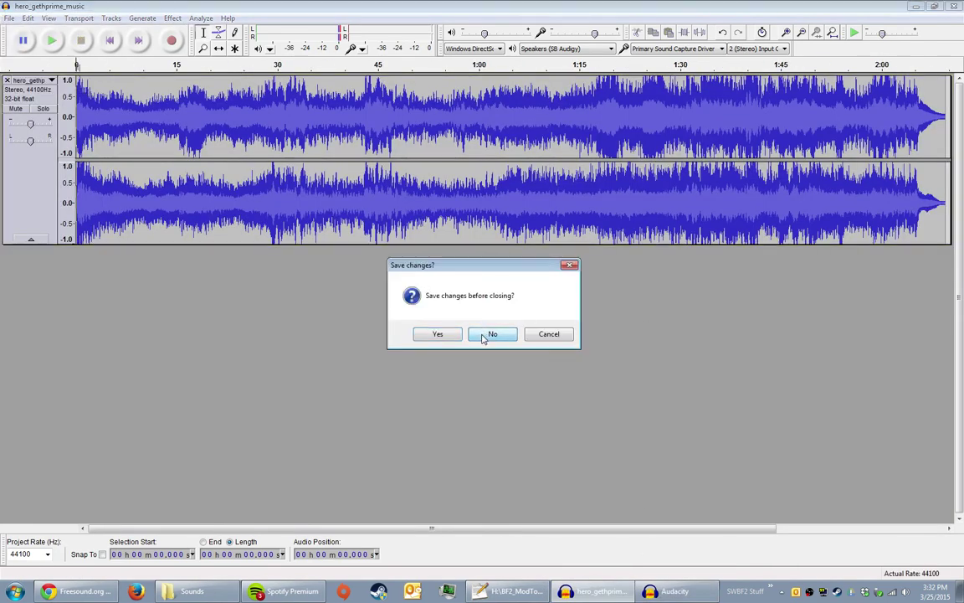
left_click(492, 335)
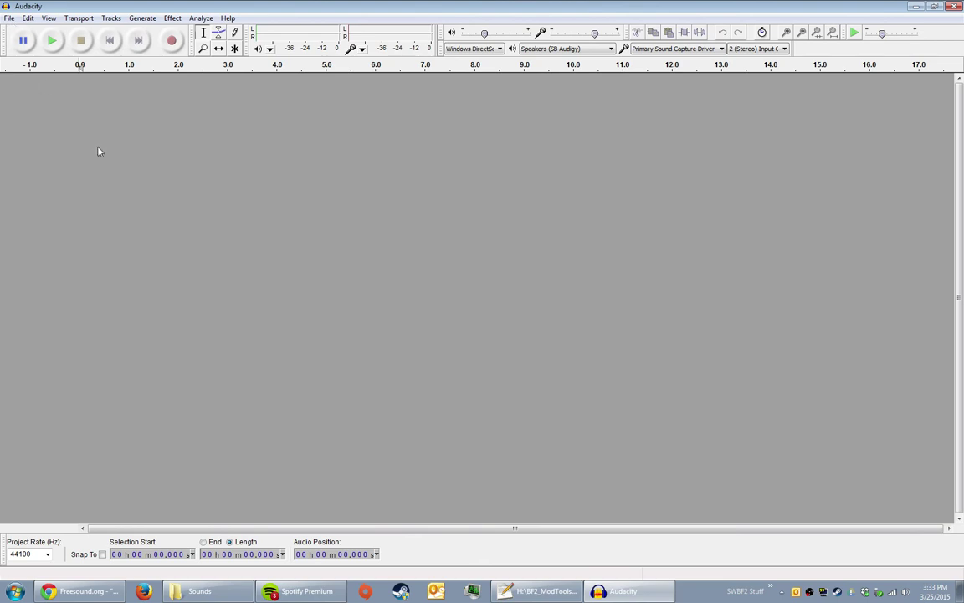
left_click(80, 18)
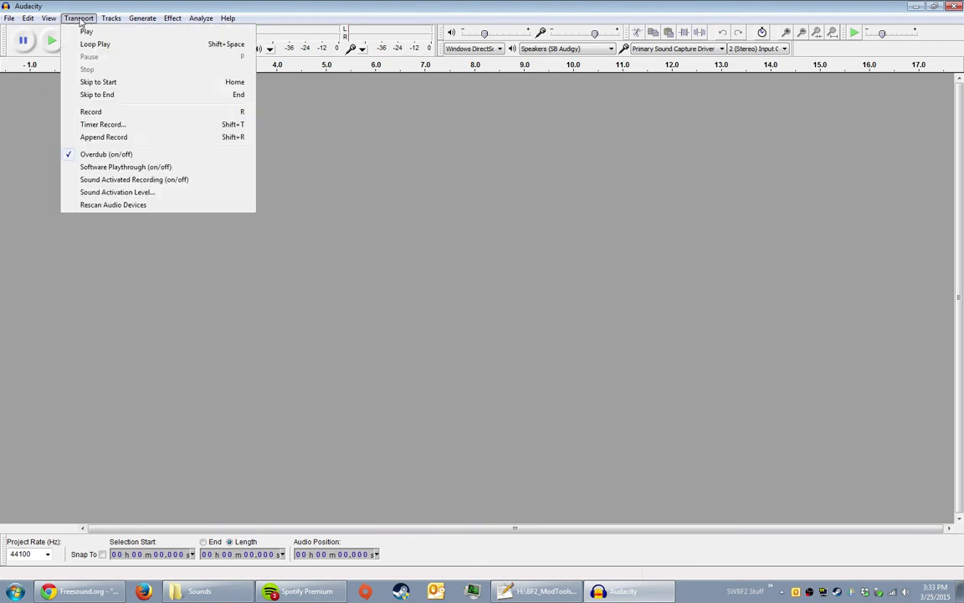
left_click(80, 20)
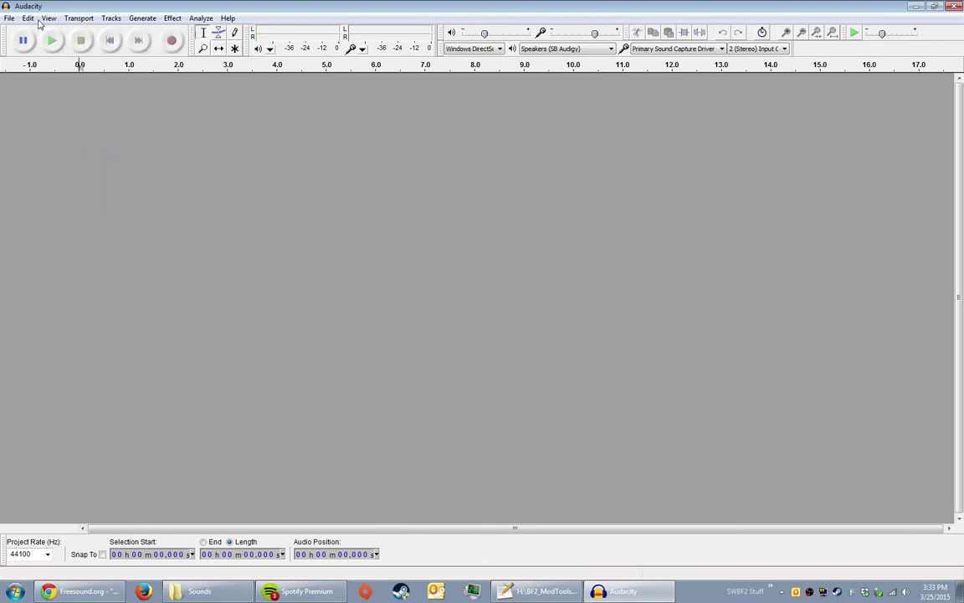
left_click(9, 19)
left_click(9, 18)
left_click(9, 19)
mouse_move(57, 165)
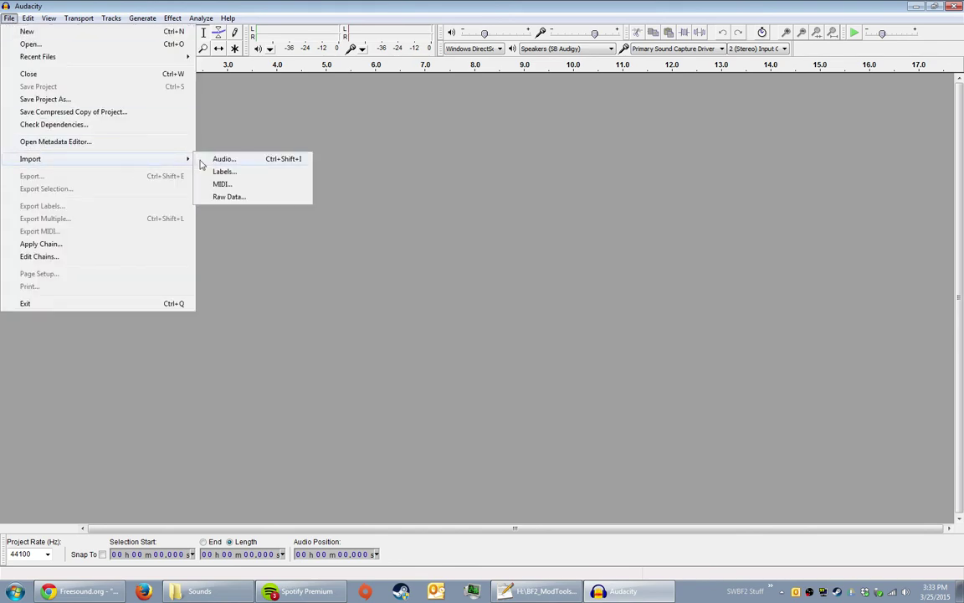
left_click(495, 164)
Step: Start an audio import and browse on drive G: to Files, SWBF2 Stuff, Sounds & Streams, Library, Sounds
left_click(9, 18)
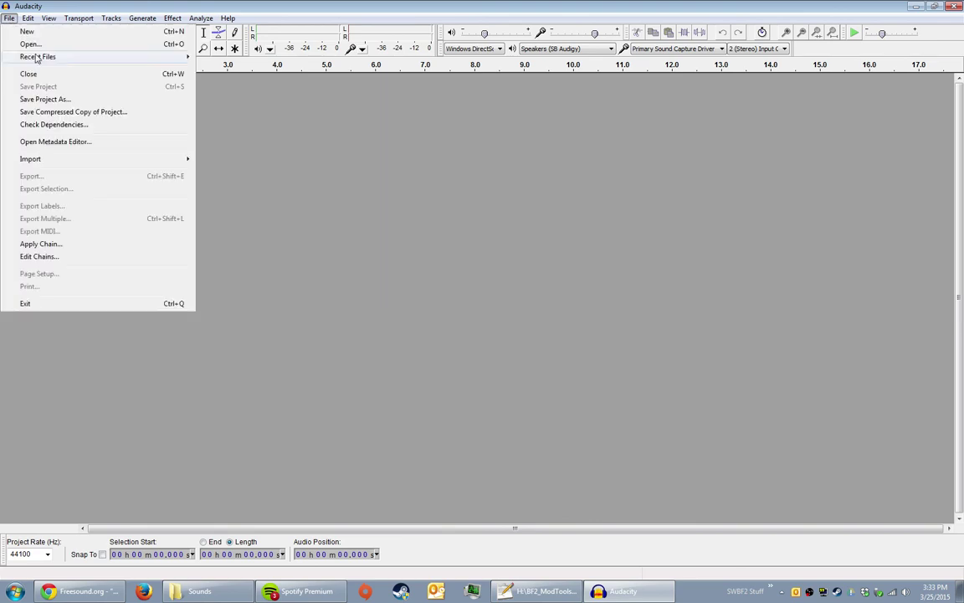
mouse_move(46, 159)
left_click(223, 161)
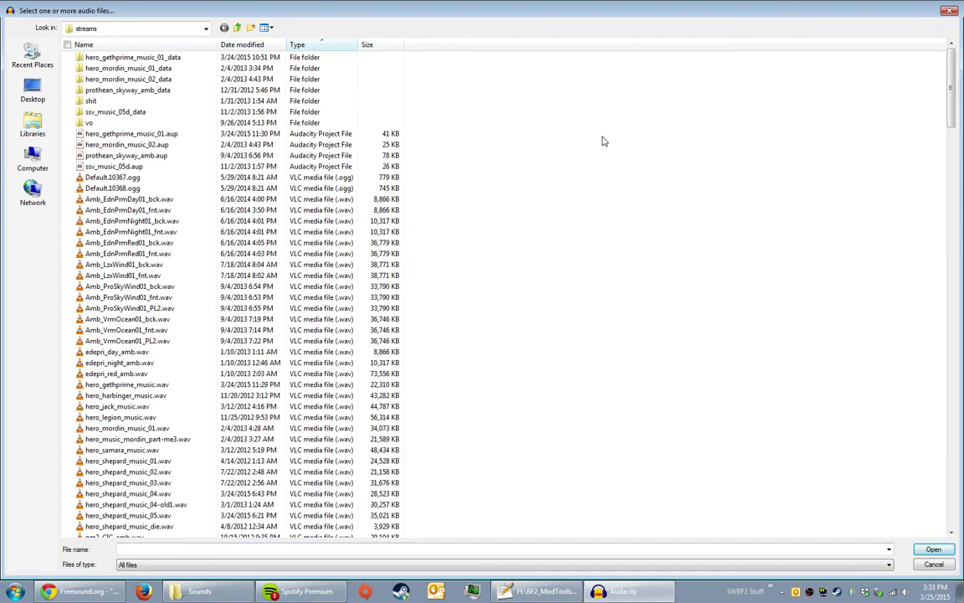
left_click(36, 158)
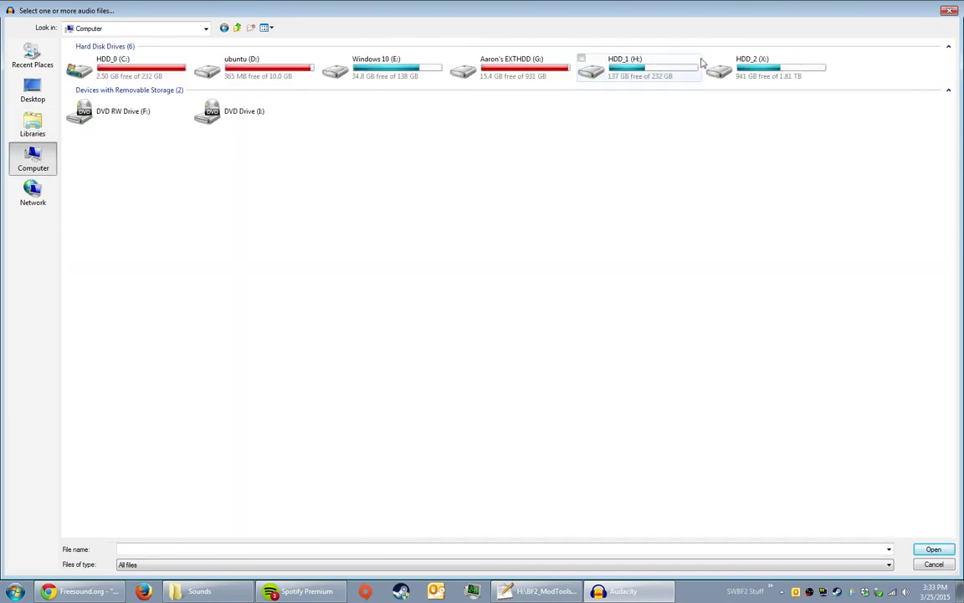
double_click(482, 67)
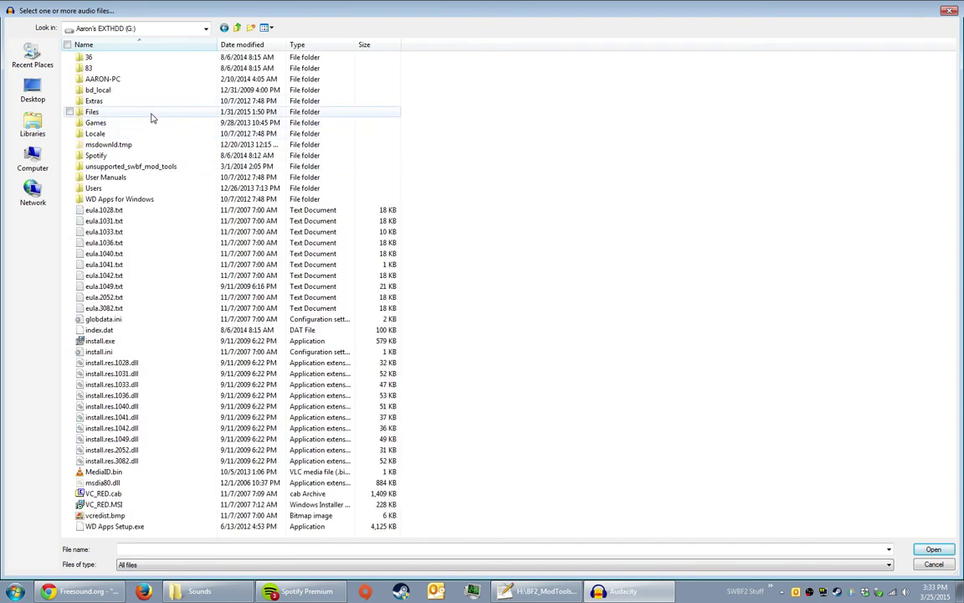
double_click(152, 117)
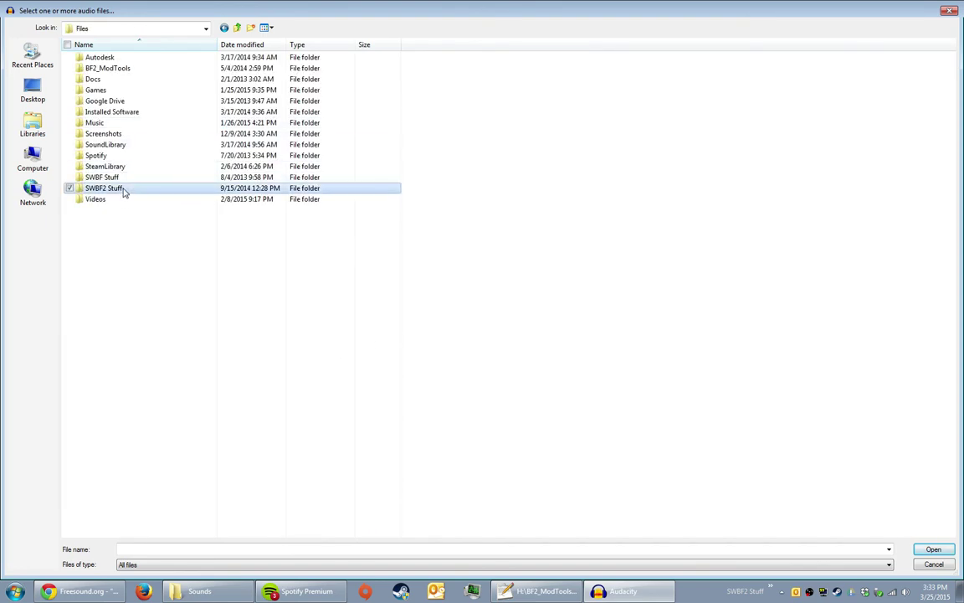
double_click(123, 189)
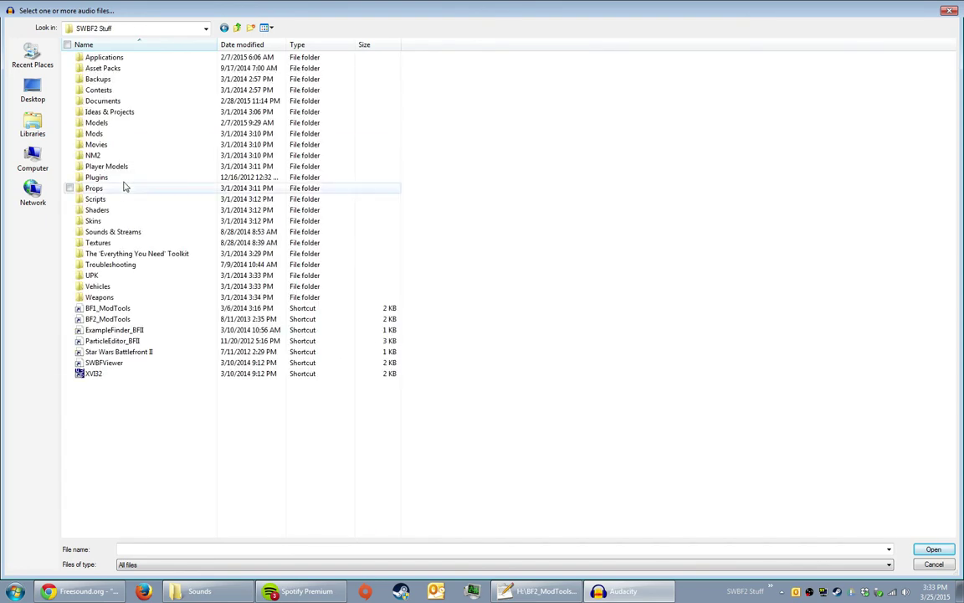
double_click(123, 233)
double_click(127, 90)
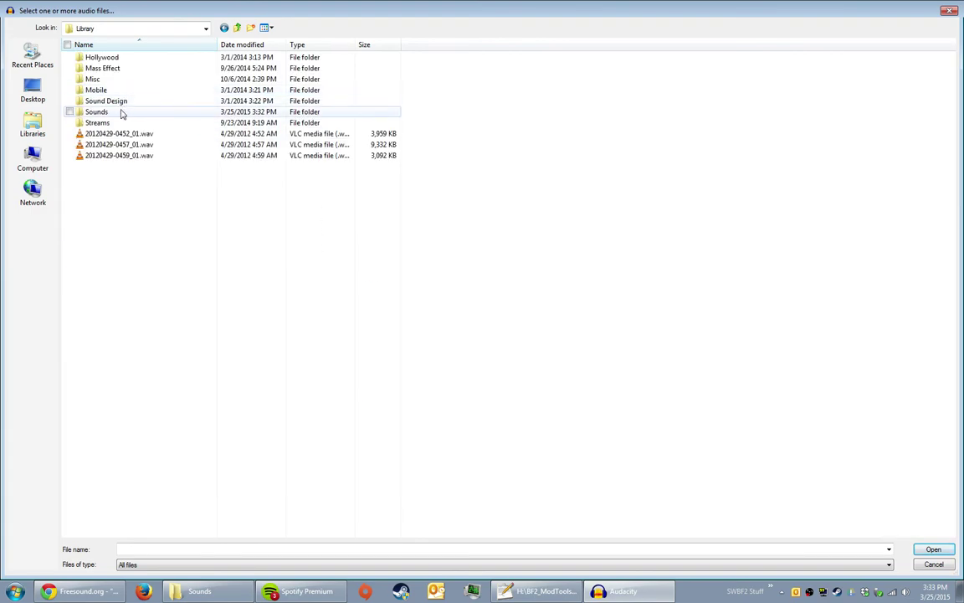
double_click(119, 114)
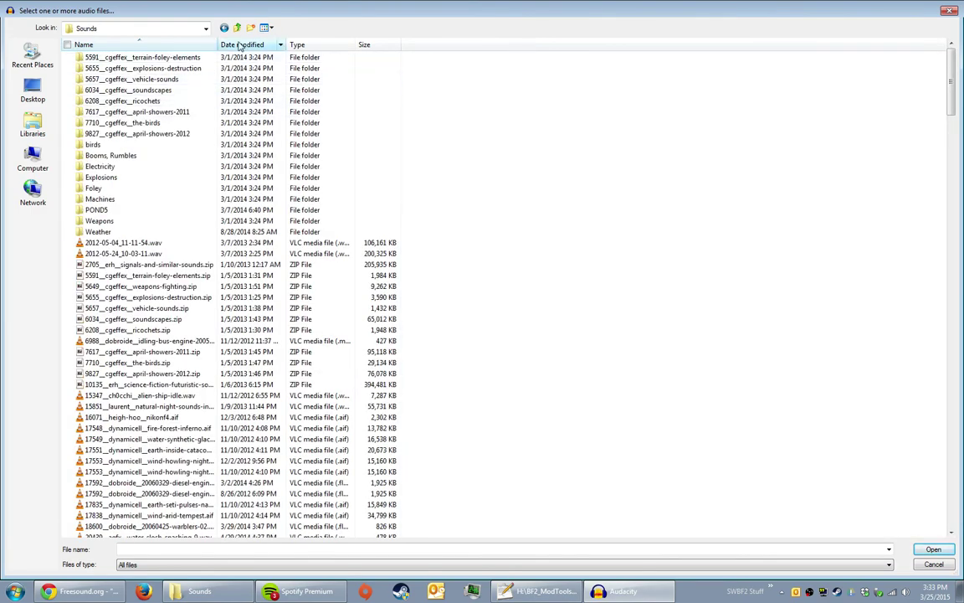
Step: Sort the Sounds folder by modification date, widen its columns to fit, and import 144083__bosk1__wind-houling-1.wav
scroll(251, 168, "down", 9)
scroll(251, 168, "up", 7)
scroll(266, 191, "down", 20)
scroll(266, 191, "up", 20)
left_click(224, 42)
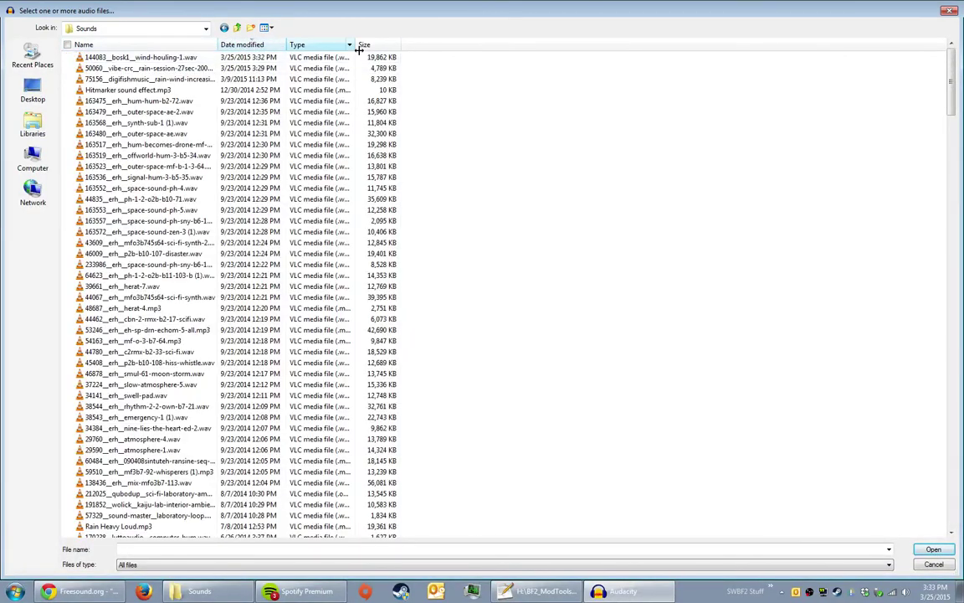
double_click(359, 48)
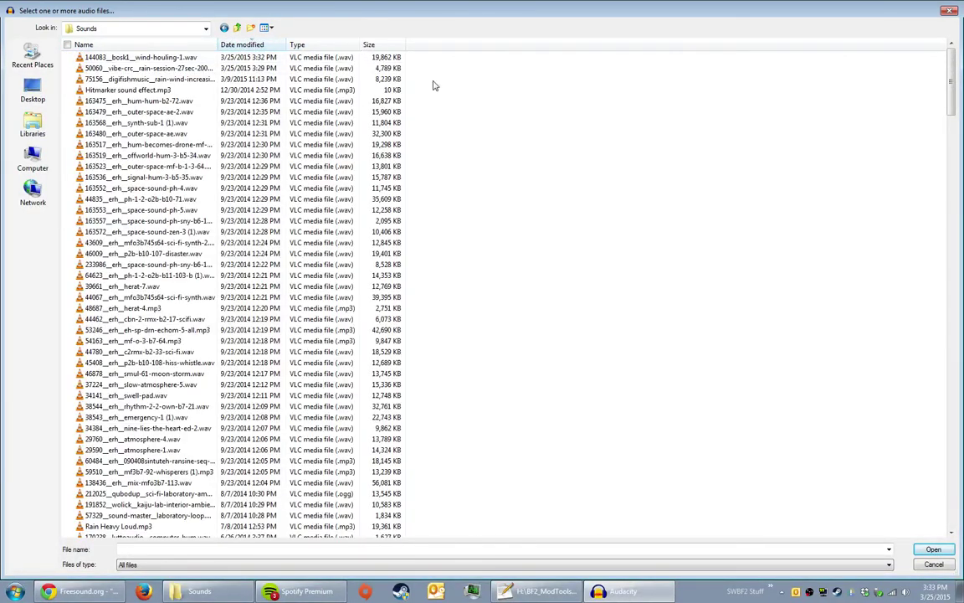
double_click(218, 43)
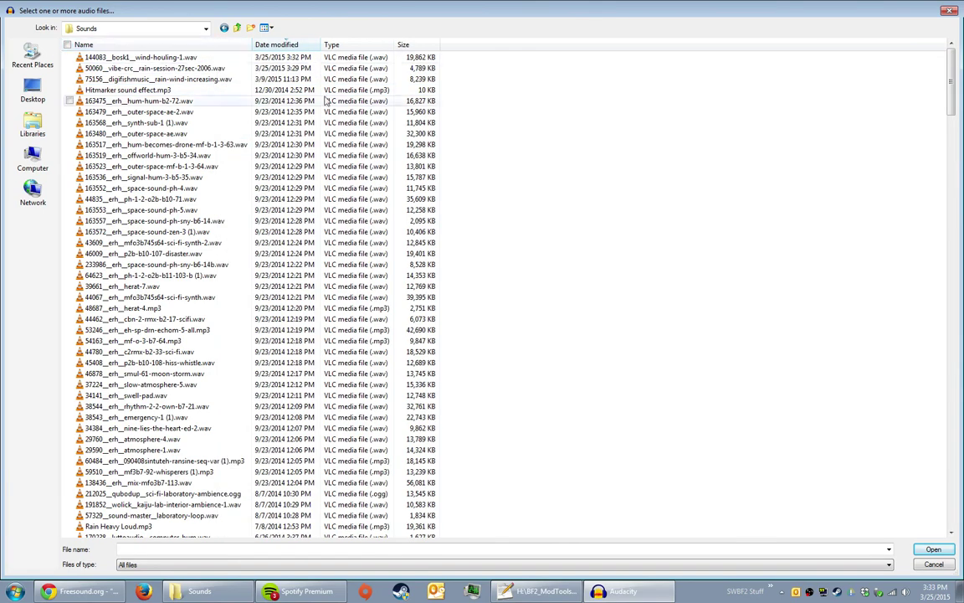
double_click(153, 58)
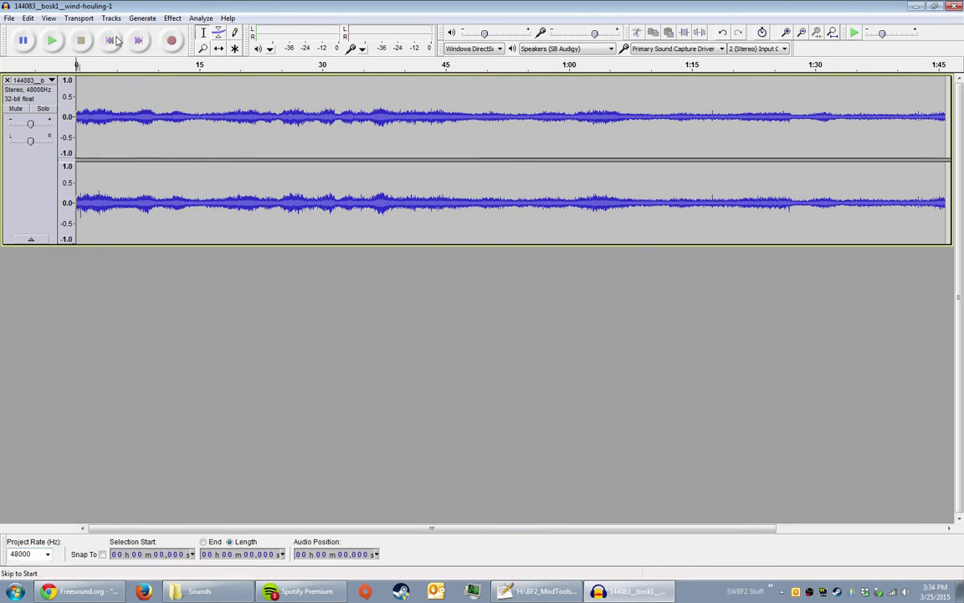
left_click(172, 18)
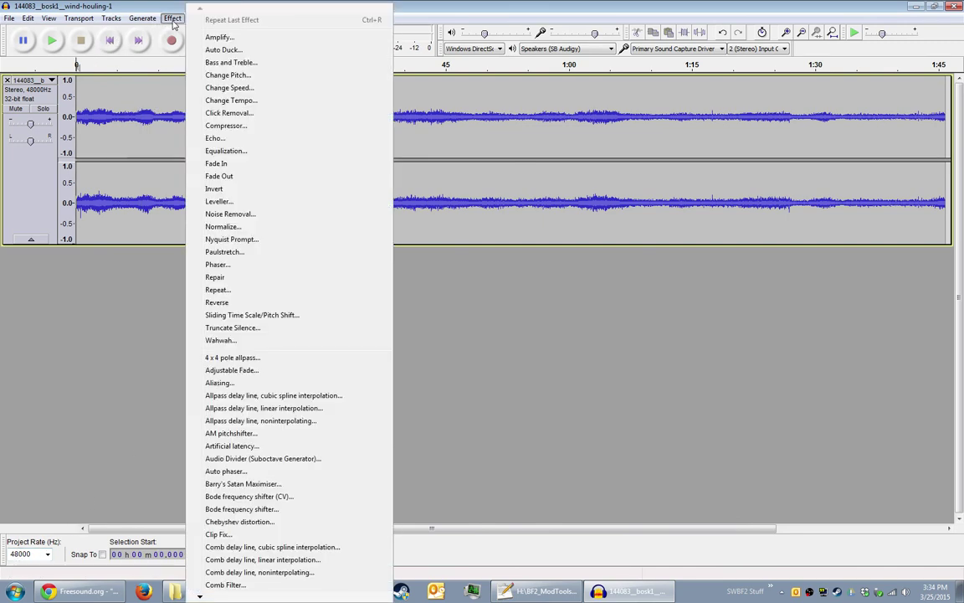
left_click(226, 226)
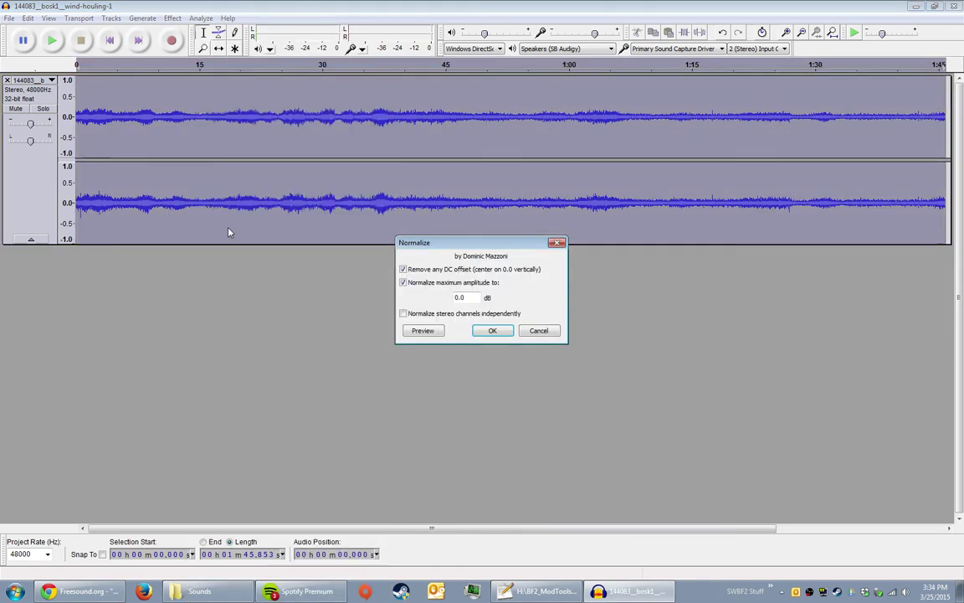
left_click(492, 329)
left_click(174, 21)
left_click(173, 19)
left_click(109, 39)
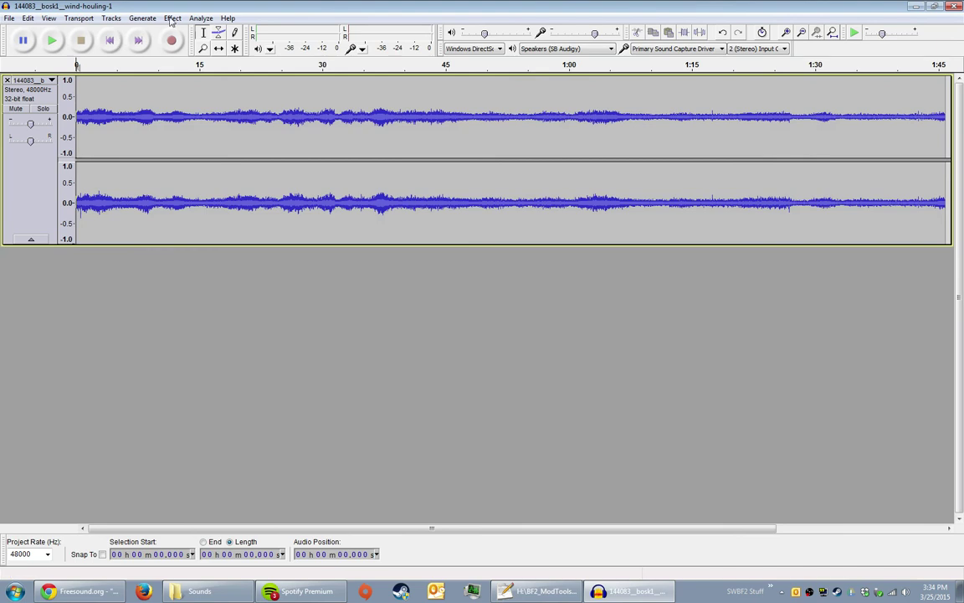
Step: Normalize the entire wind track to a maximum amplitude of 0 dB with DC offset removal, and return to its start
left_click(172, 18)
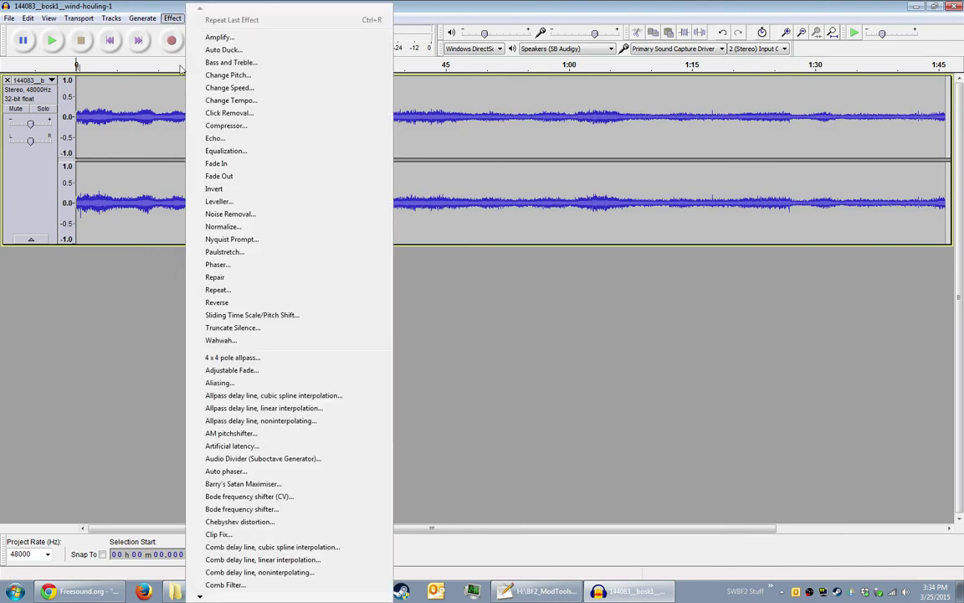
left_click(219, 226)
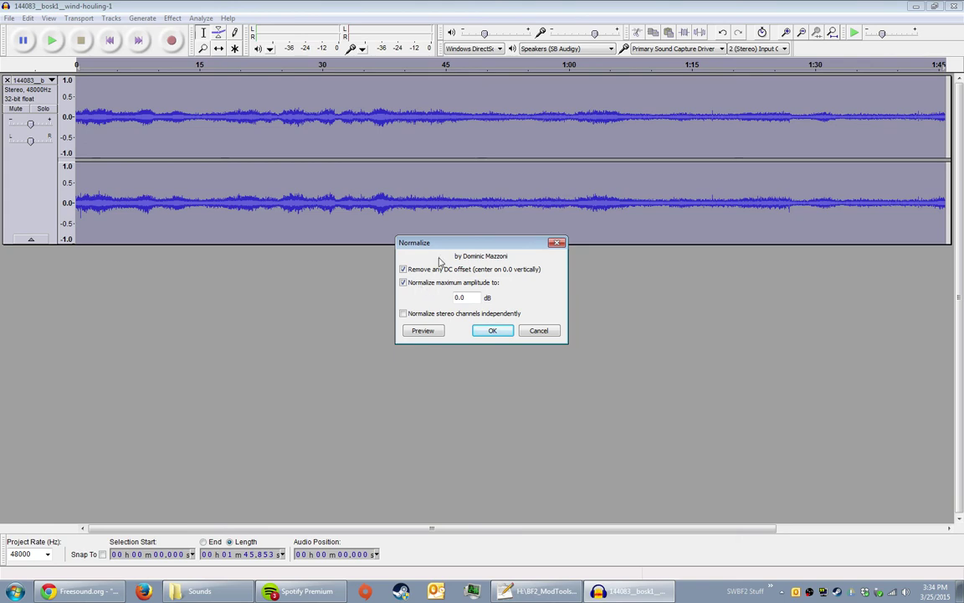
double_click(462, 297)
type("-1.0")
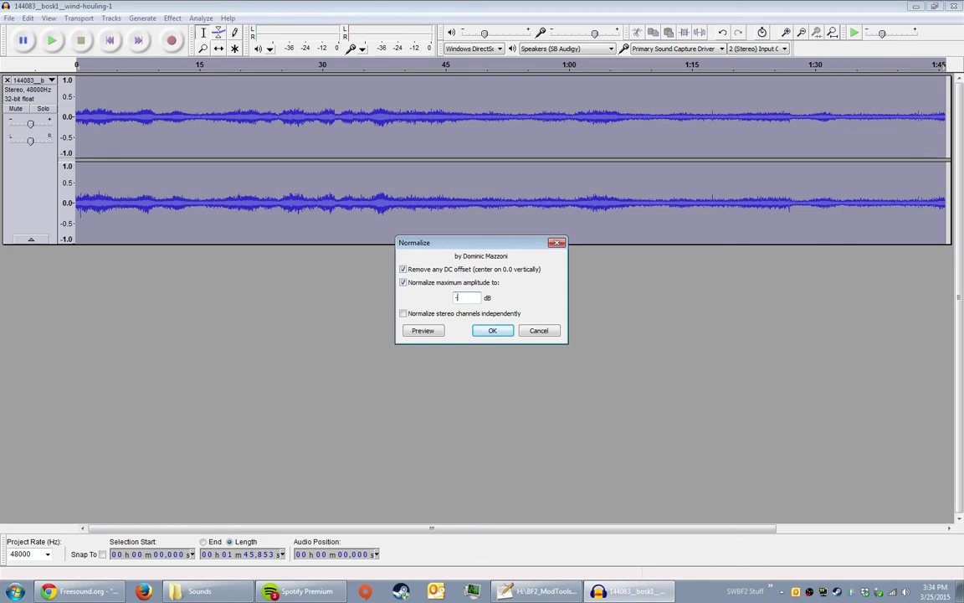
double_click(462, 296)
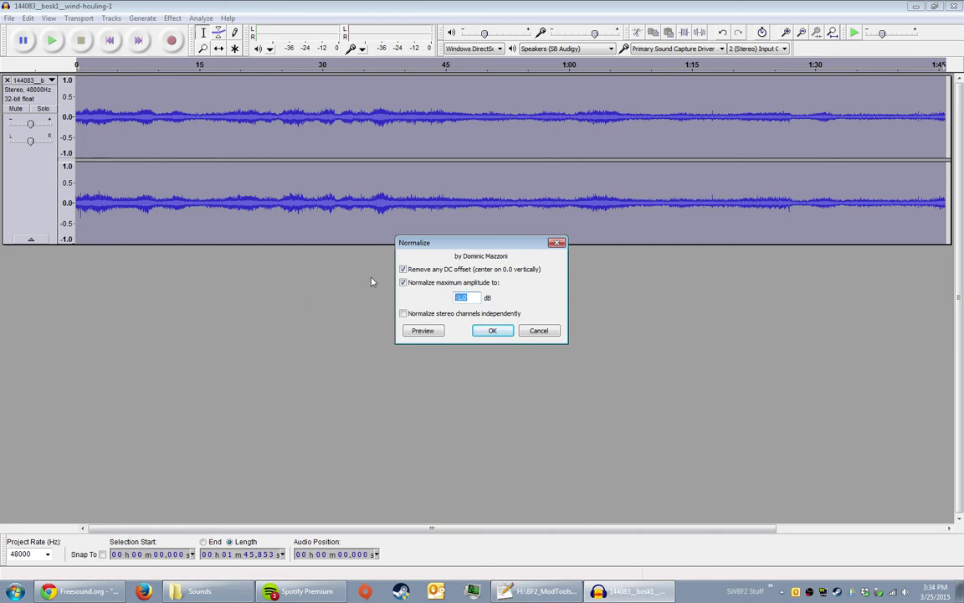
type("0")
left_click(493, 332)
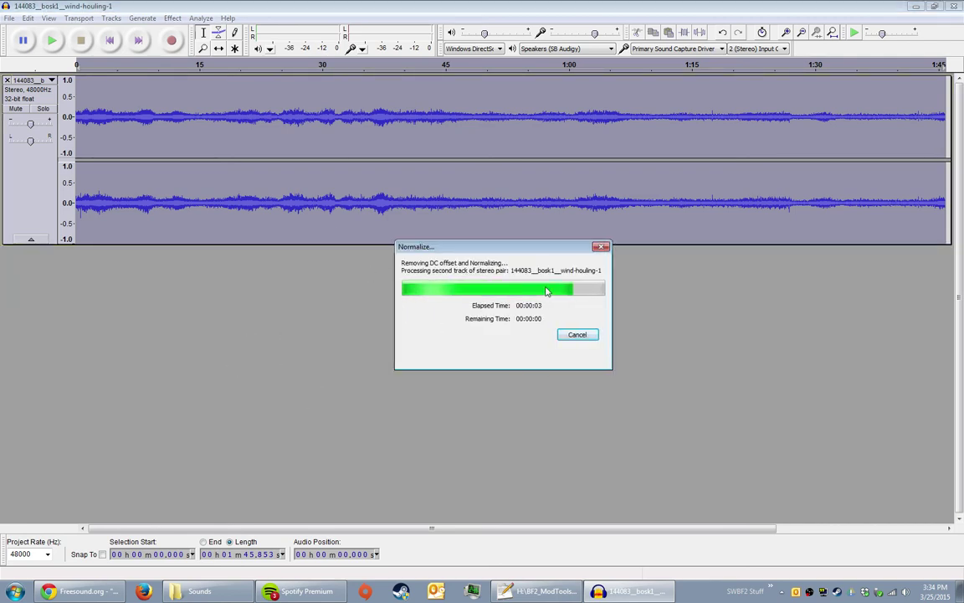
left_click(112, 41)
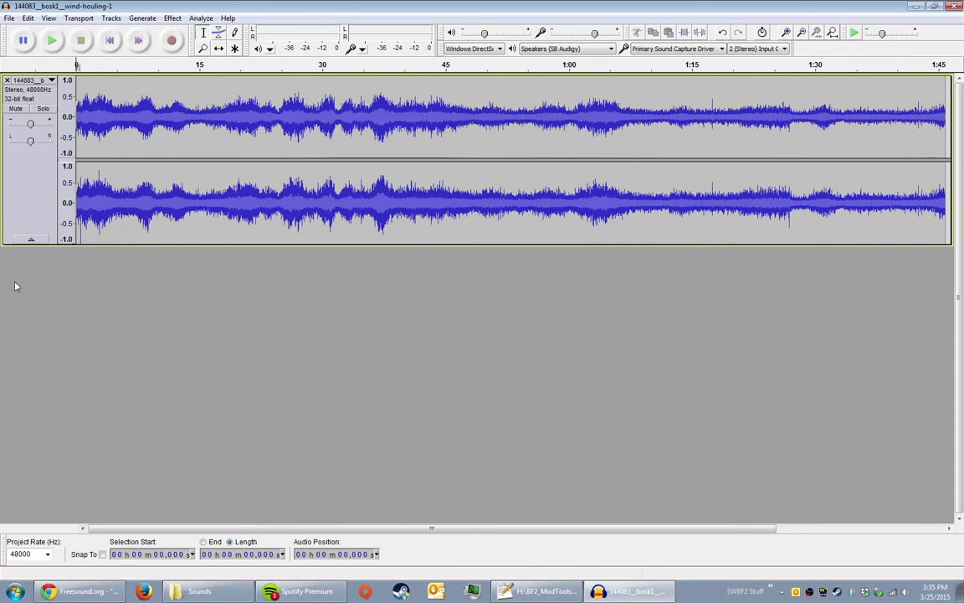
Step: Place the cursor about 5 s into the track, jump to the track's end and return to its start
left_click(117, 107)
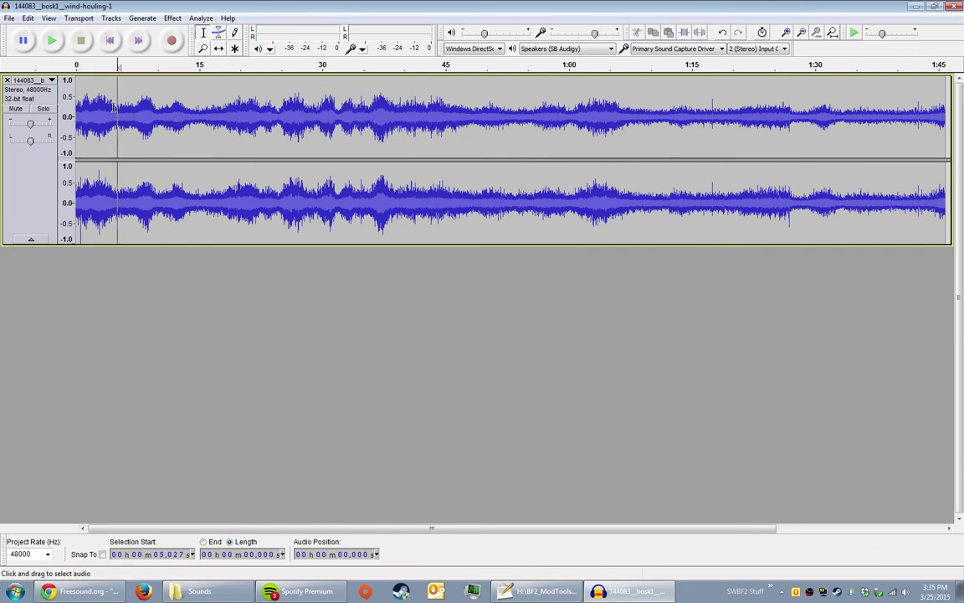
left_click(110, 40)
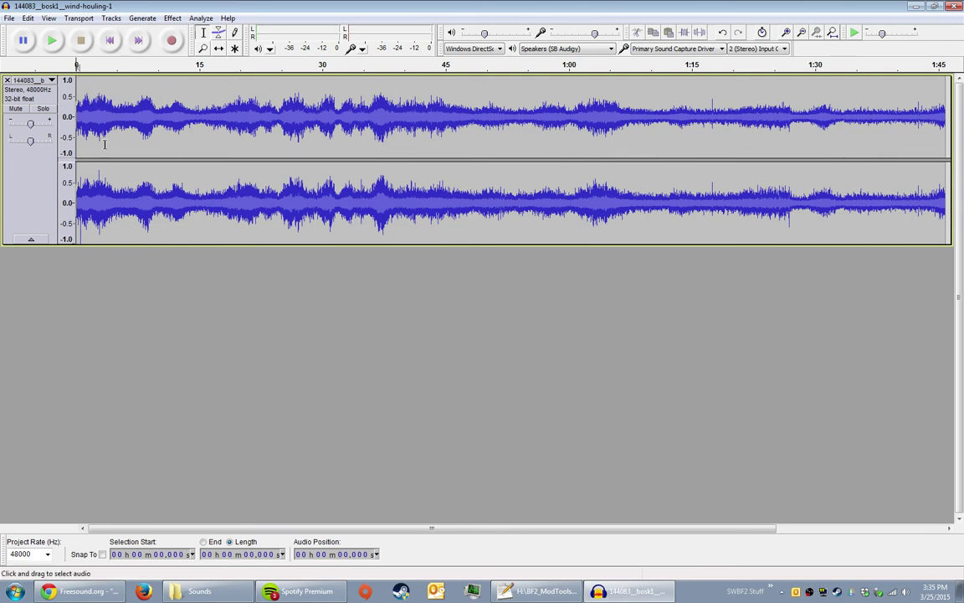
scroll(695, 106, "up", 2)
scroll(695, 106, "down", 2)
left_click(140, 42)
left_click(109, 41)
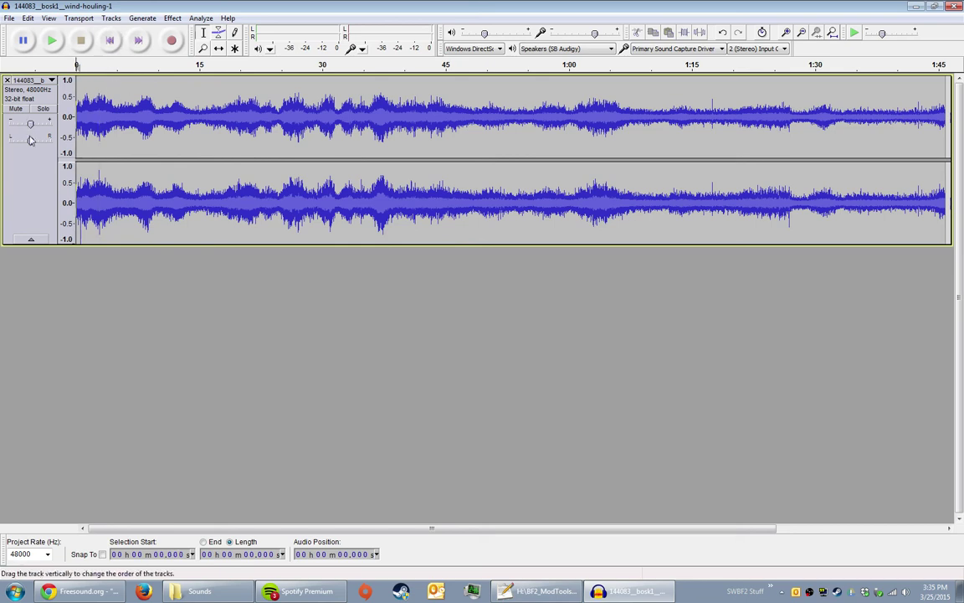
Step: Play the normalized wind track from its beginning, stopping and restarting playback to check how it sounds
key("space")
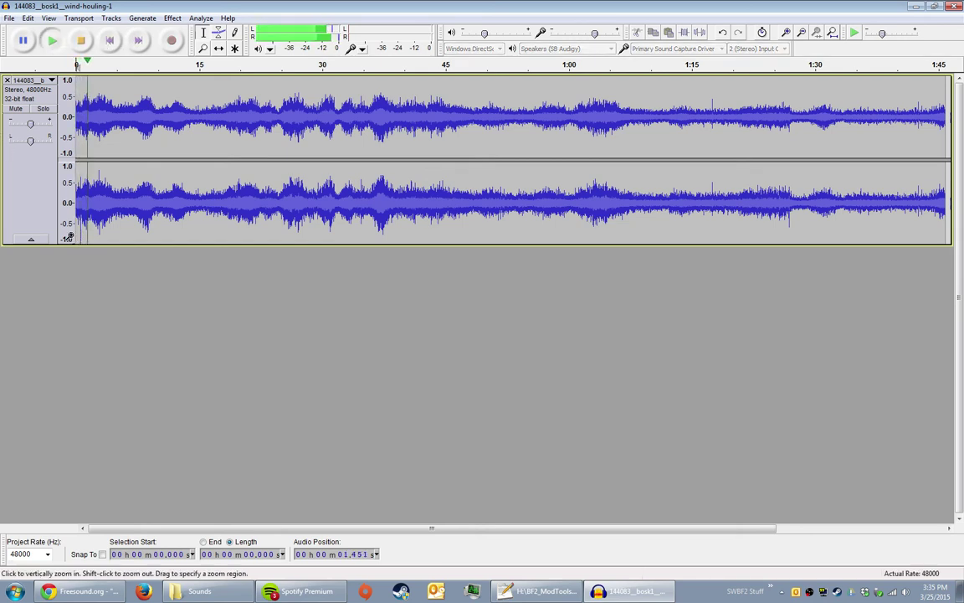
key("space")
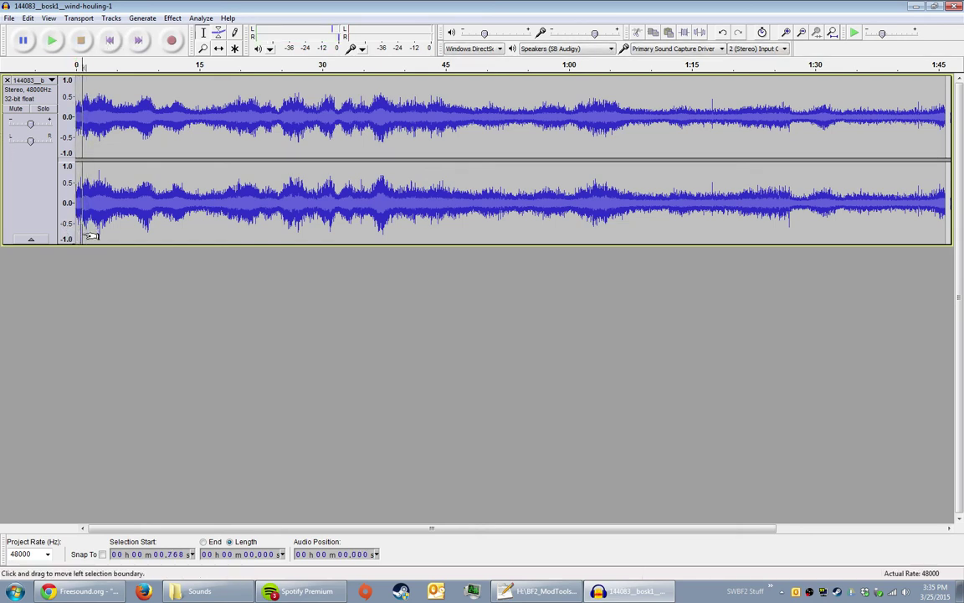
key("space")
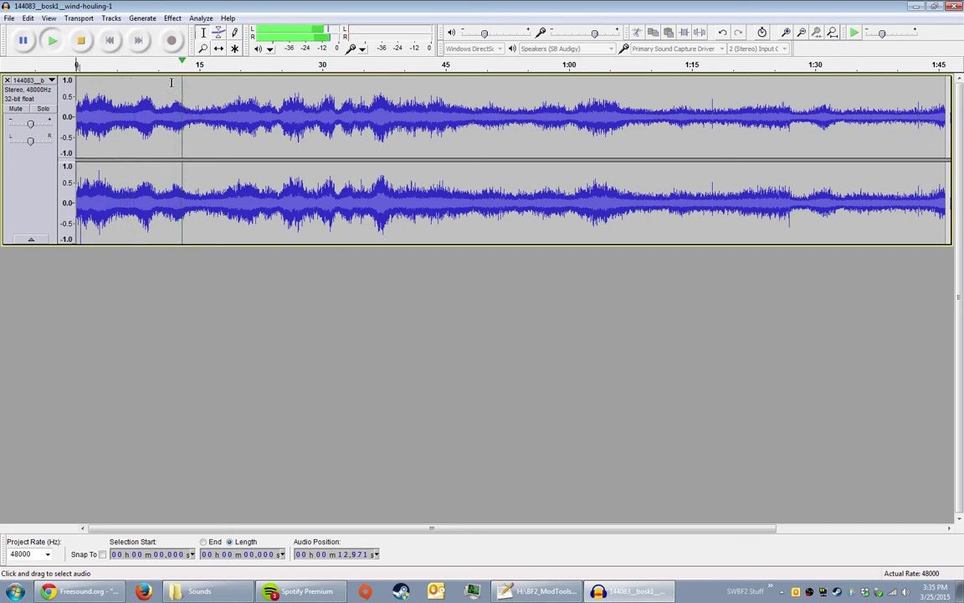
left_click(111, 41)
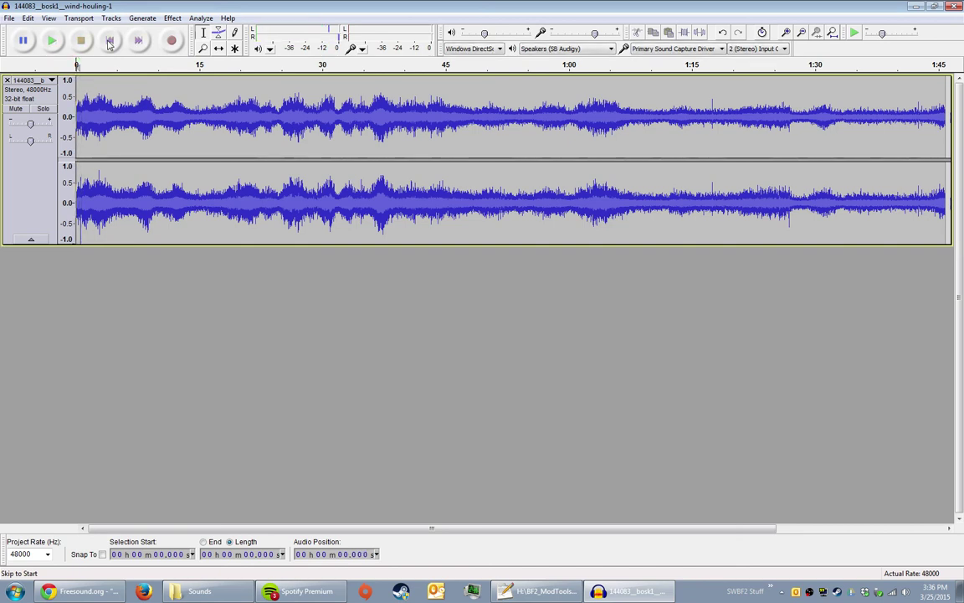
Step: Delete all audio in the wind track, undo the deletion, redo it and undo it again
left_click(34, 90)
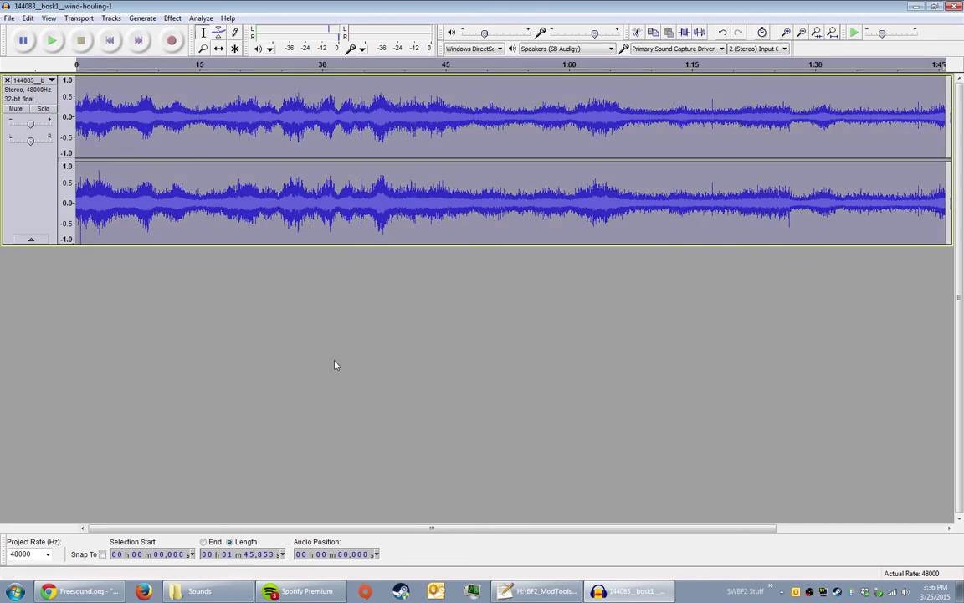
key("Delete")
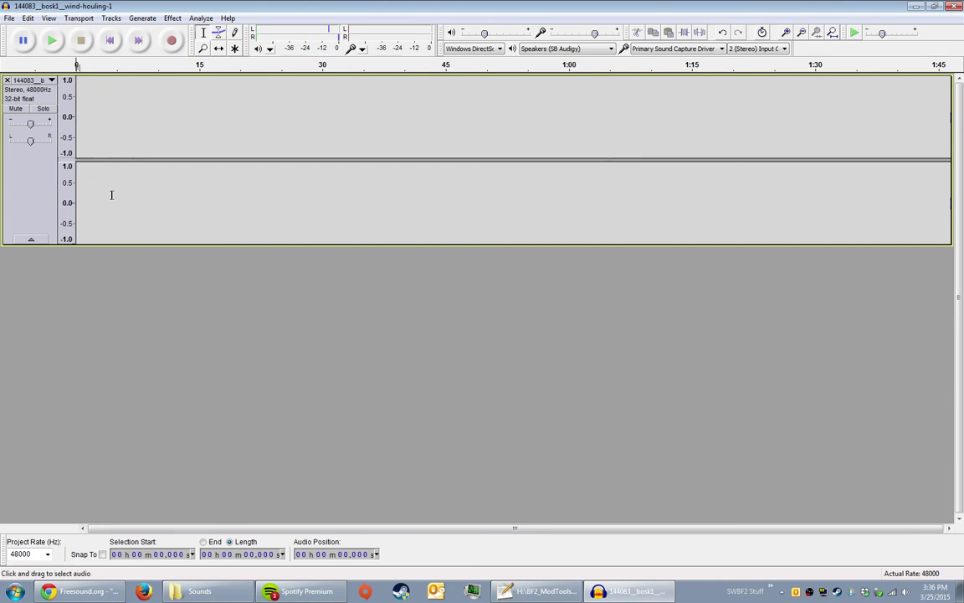
key("ctrl+z")
key("ctrl+y")
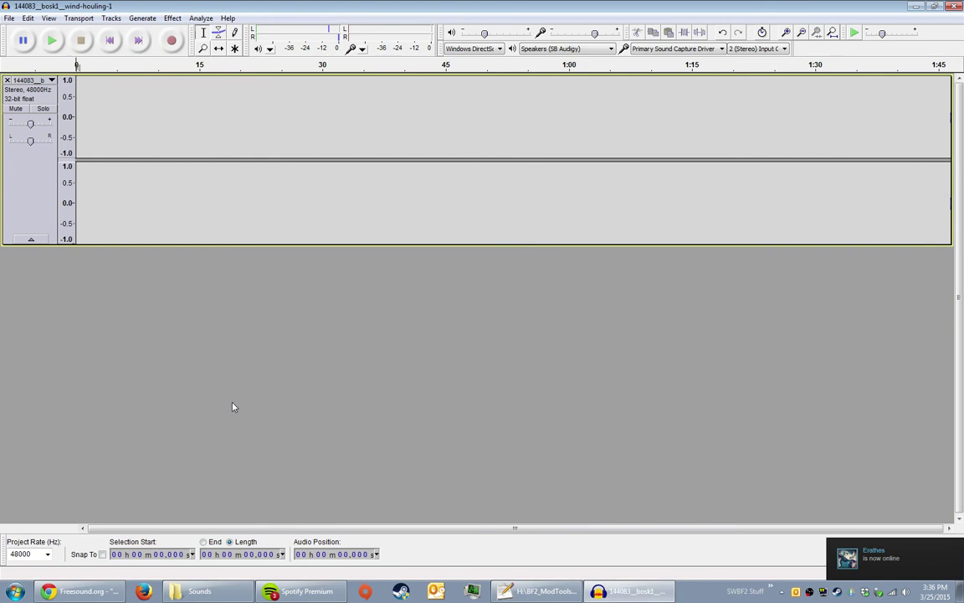
key("ctrl+z")
Step: Place the cursor about 9.5 s into the track, return to the start, and briefly play the opening of the wind recording
left_click(154, 117)
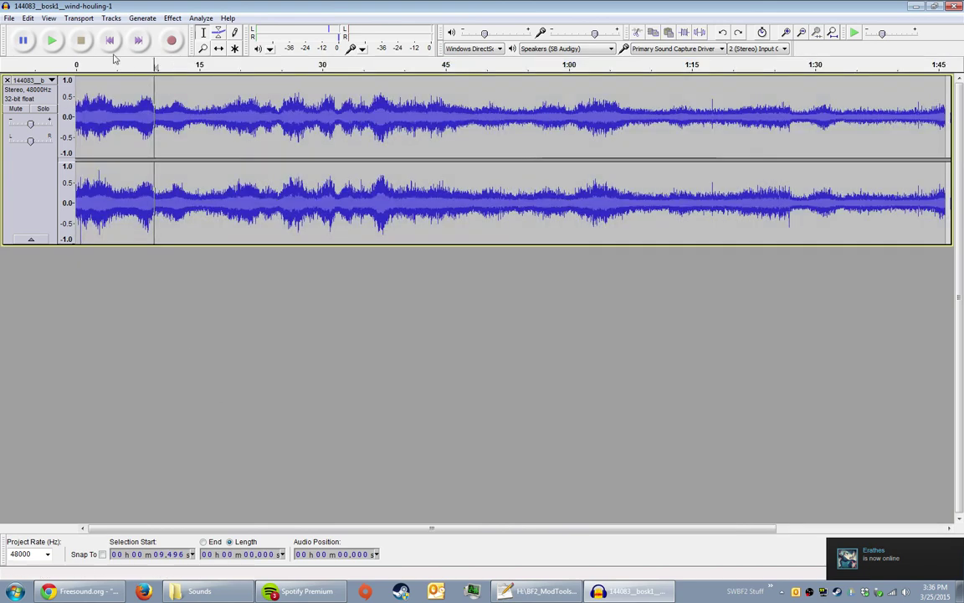
left_click(109, 40)
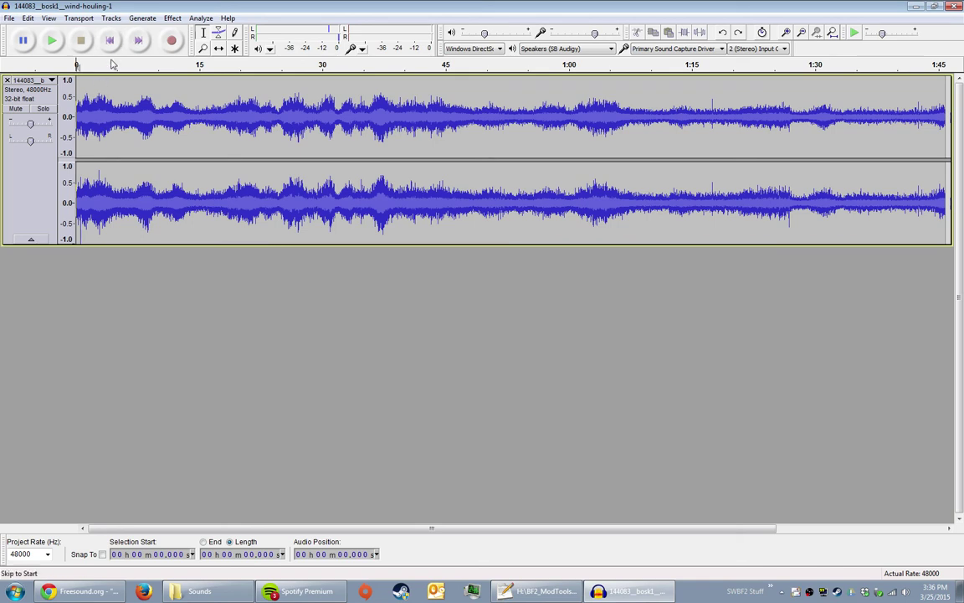
key("space")
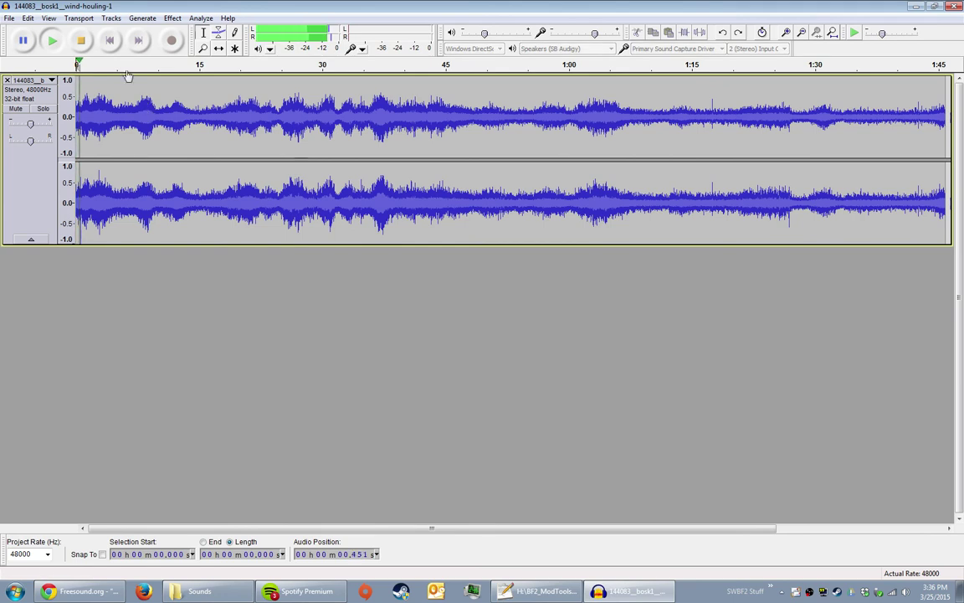
key("space")
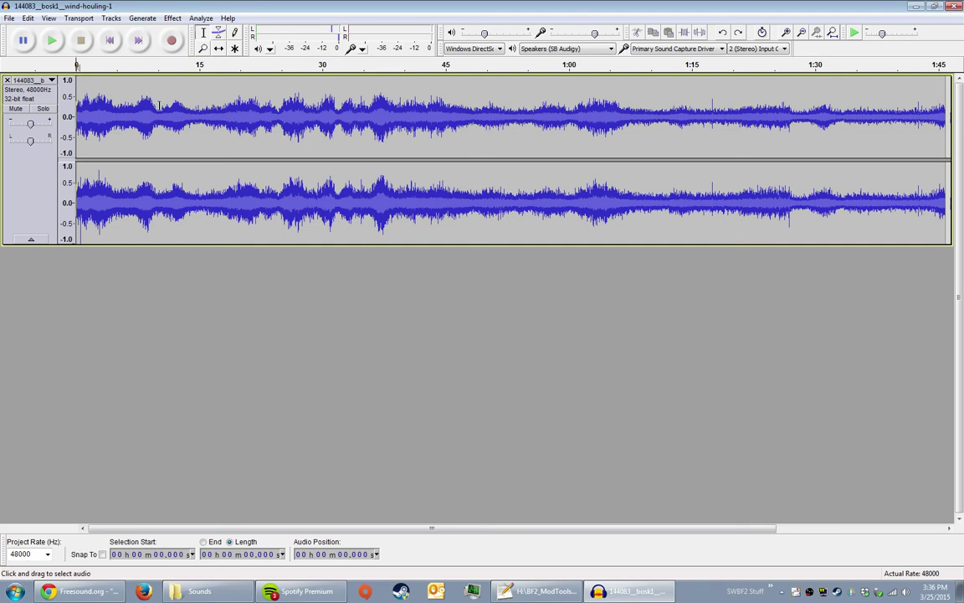
Step: Play the wind recording, sampling several points between about 10 s and 1:31, and return to the track's start
key("space")
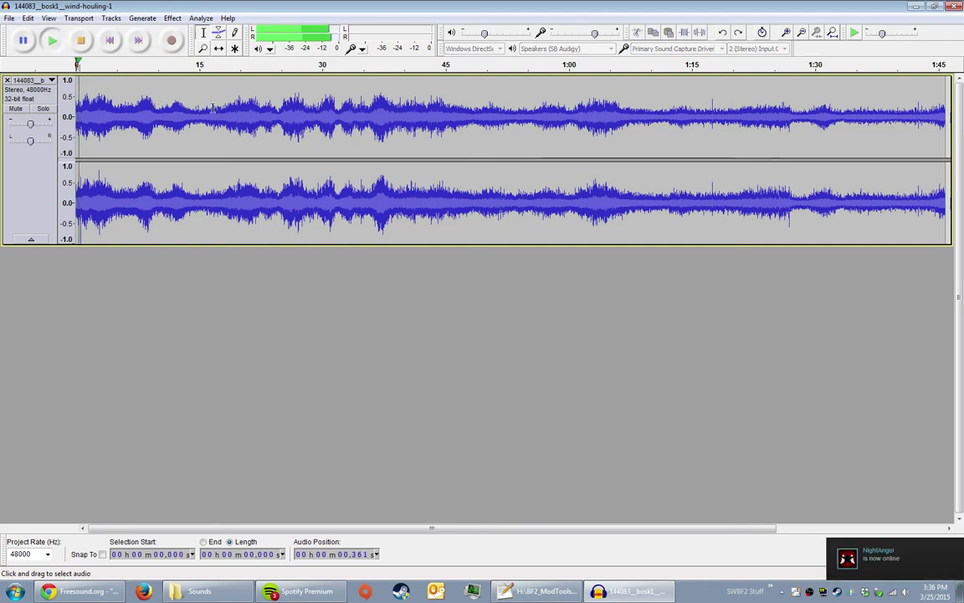
left_click(272, 65)
left_click(441, 65)
left_click(213, 65)
left_click(158, 64)
left_click(602, 65)
left_click(824, 64)
left_click(113, 45)
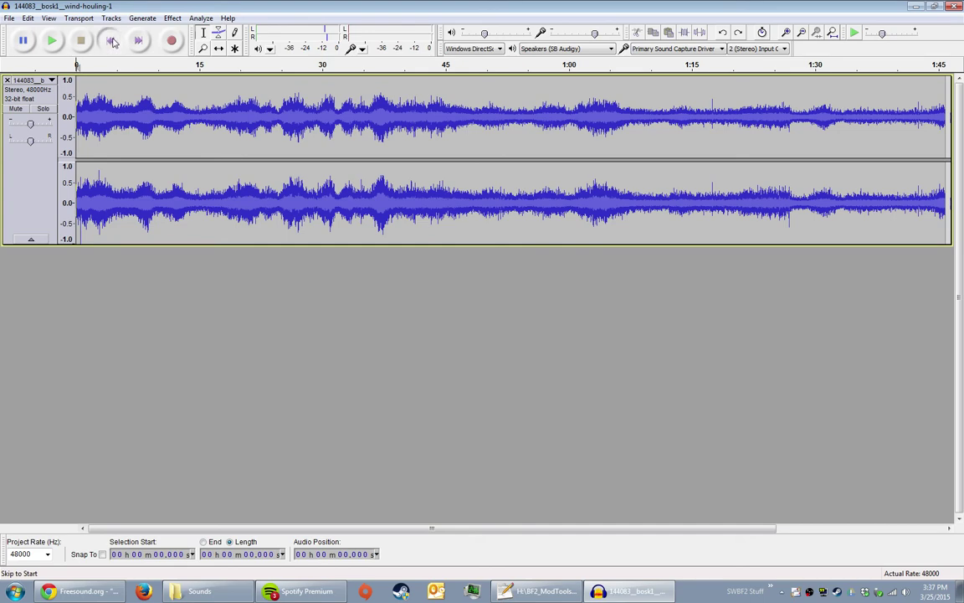
Step: Remove the wind track from the project and undo the removal
left_click(46, 94)
left_click(103, 39)
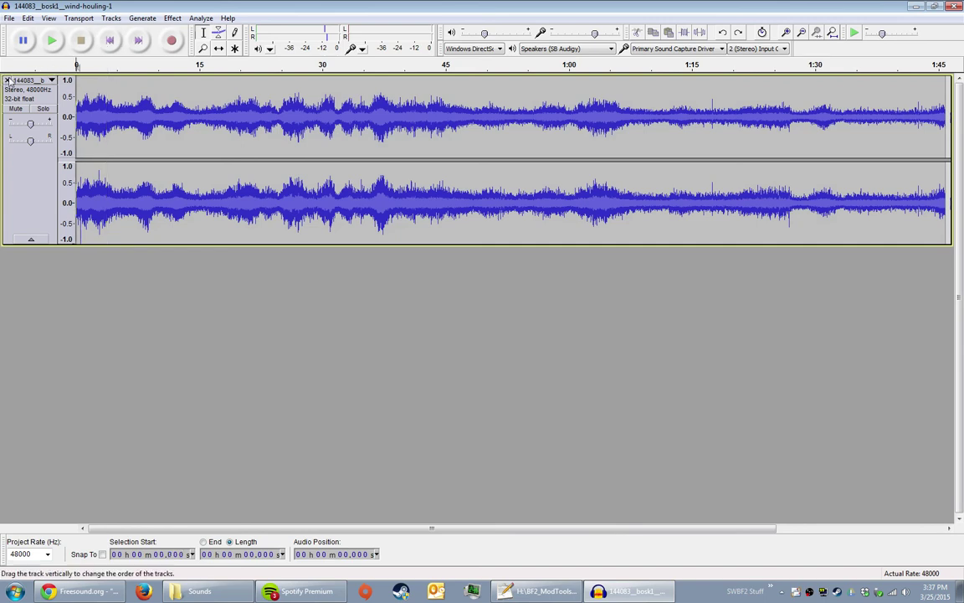
left_click(6, 79)
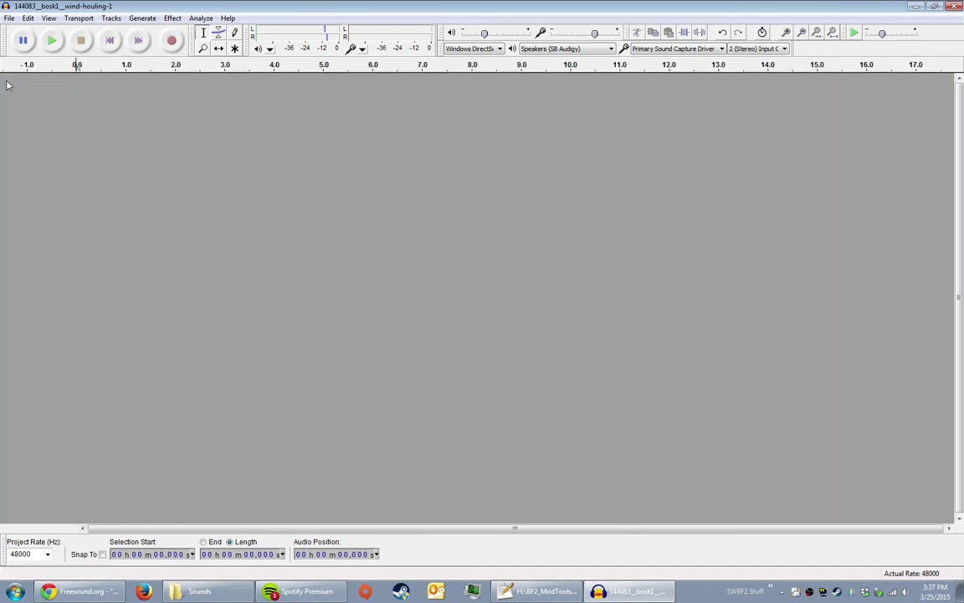
key("ctrl+z")
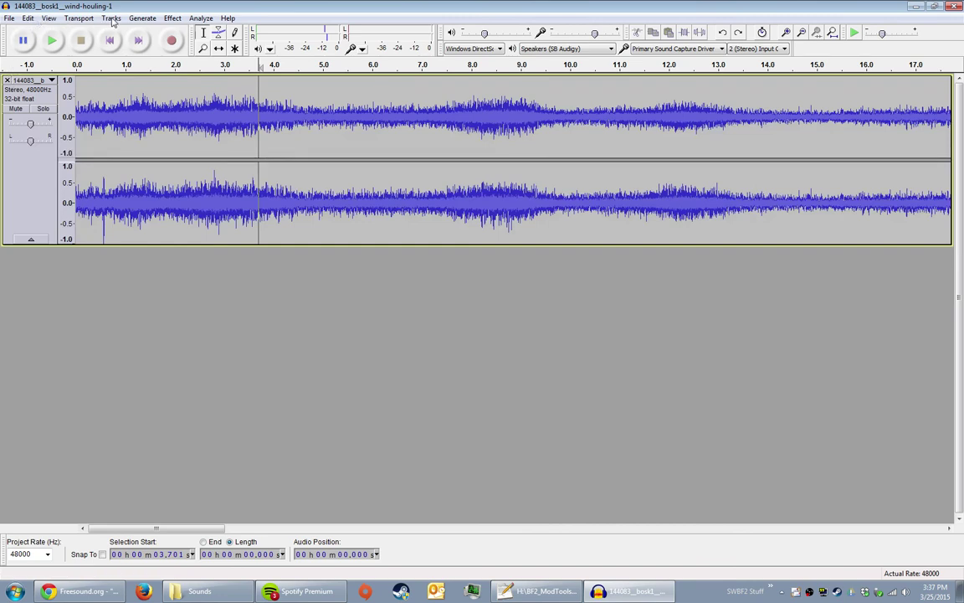
Step: Add a new empty mono audio track below the wind track and remove it again
left_click(111, 19)
mouse_move(251, 32)
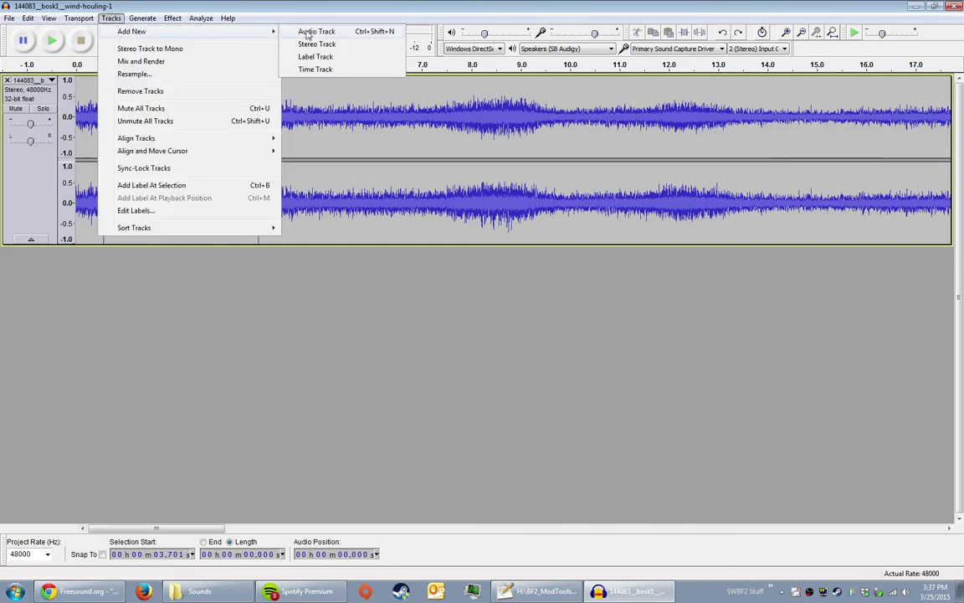
left_click(310, 31)
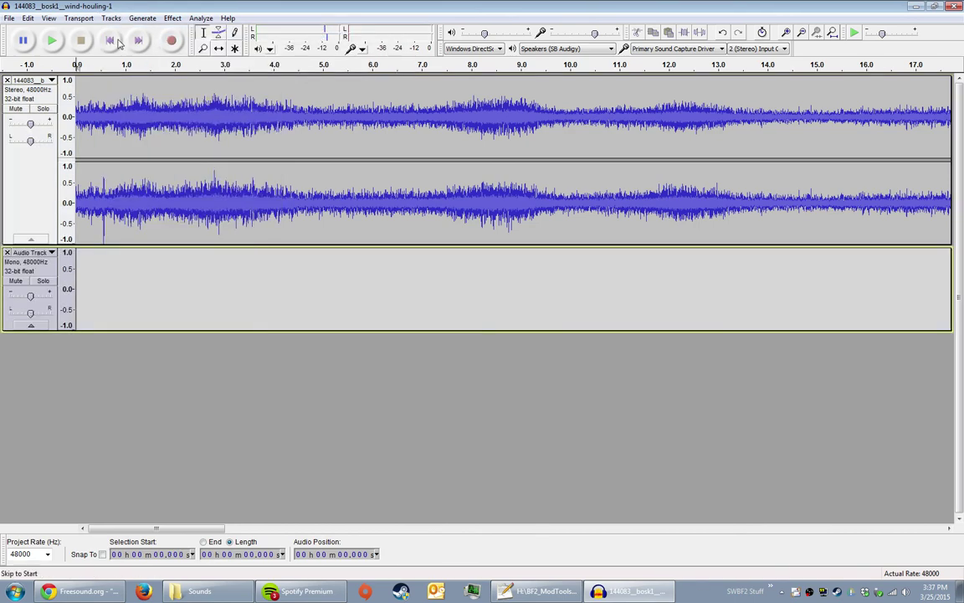
left_click(7, 252)
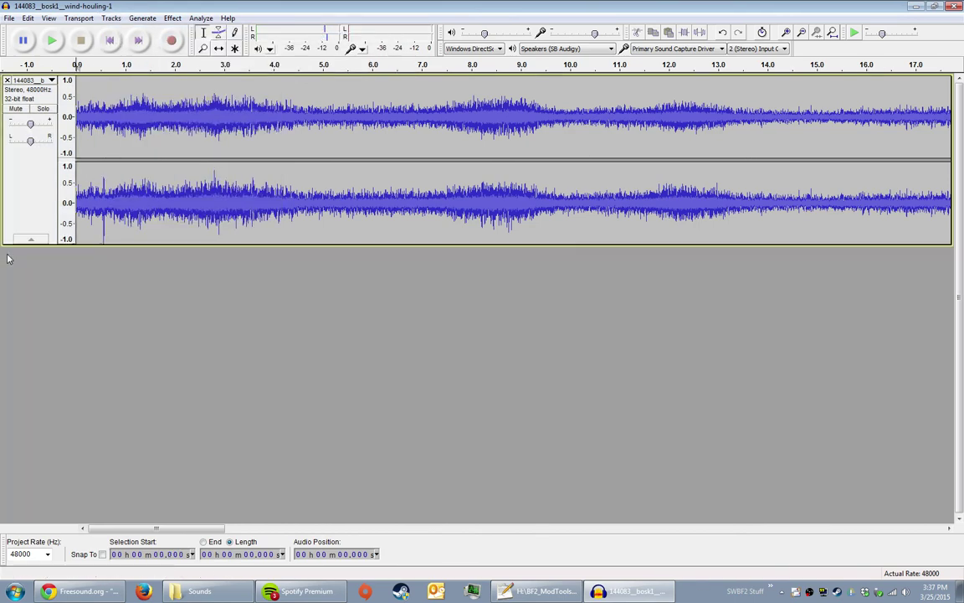
Step: Add a new empty stereo track below the wind track and remove it again
left_click(111, 17)
mouse_move(249, 39)
left_click(316, 44)
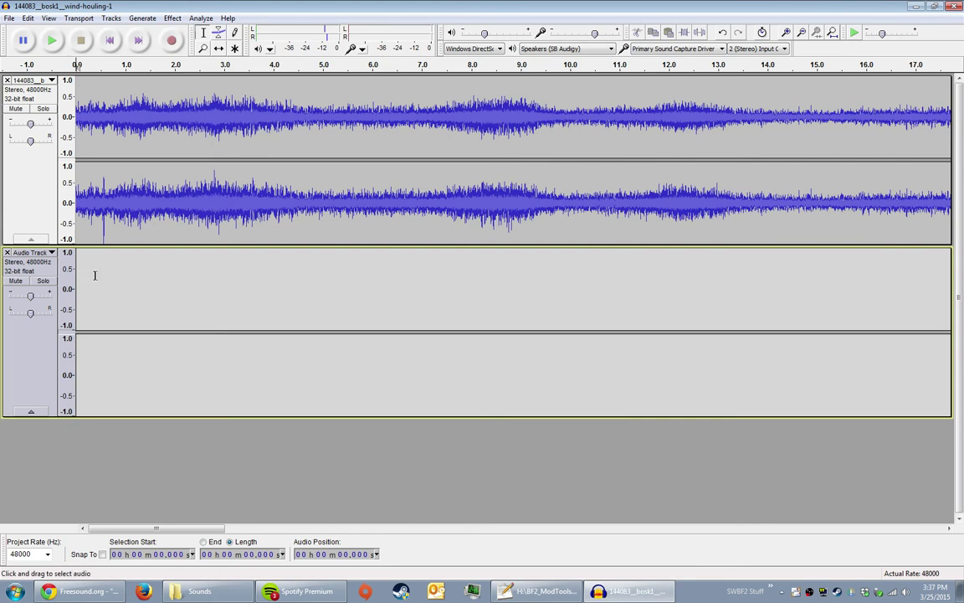
left_click(7, 252)
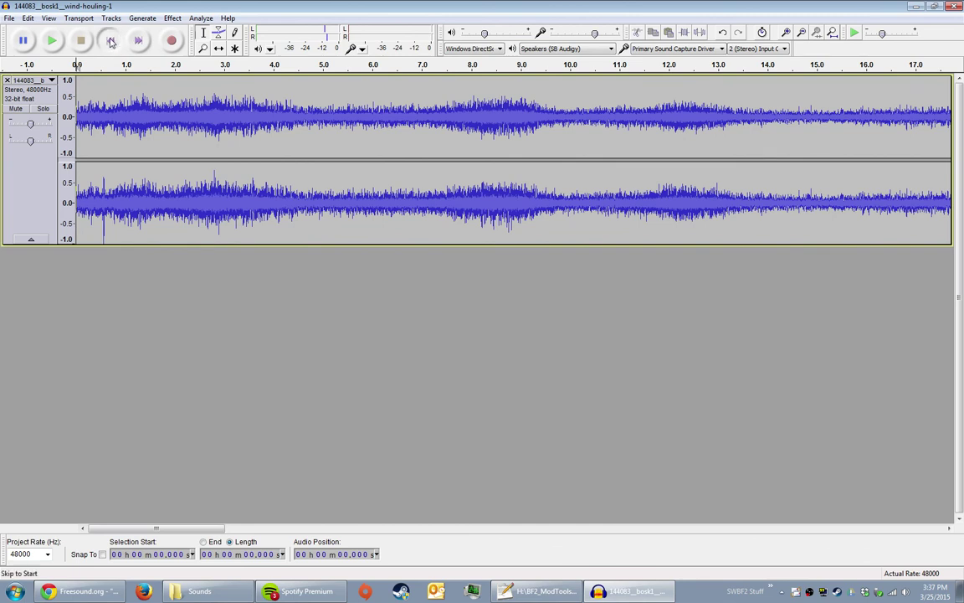
Step: Select about 6.2 s of wind audio from 0.49 s, reselect the first 0.65 s, and clear the selection at the track's start
left_click_drag(100, 107, 407, 103)
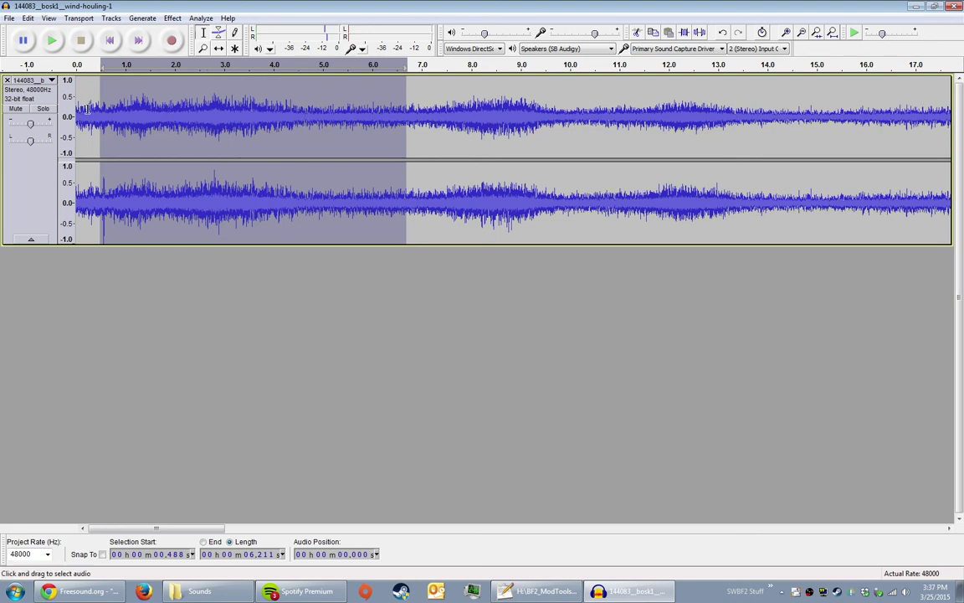
left_click_drag(88, 109, 91, 109)
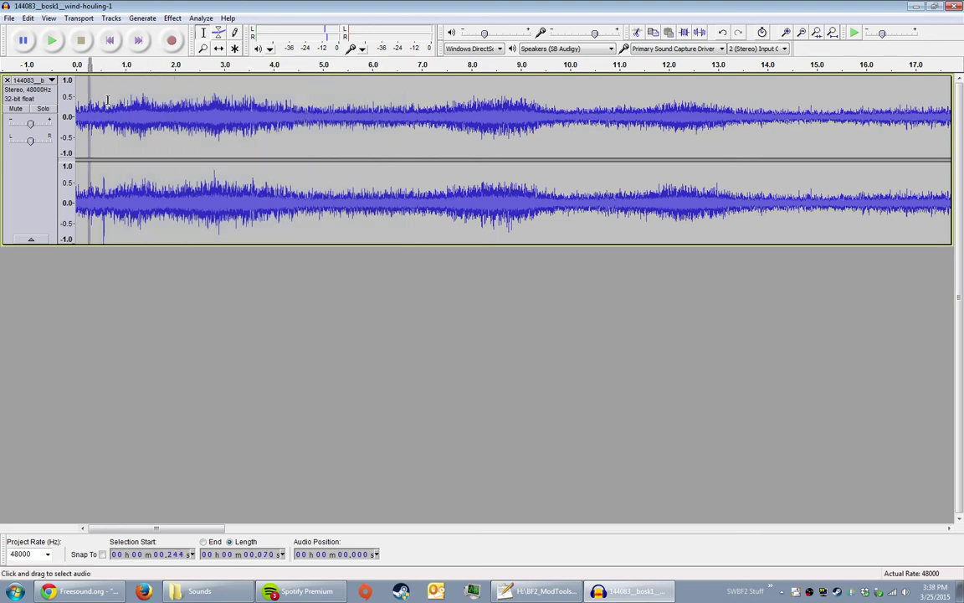
left_click_drag(108, 101, 31, 100)
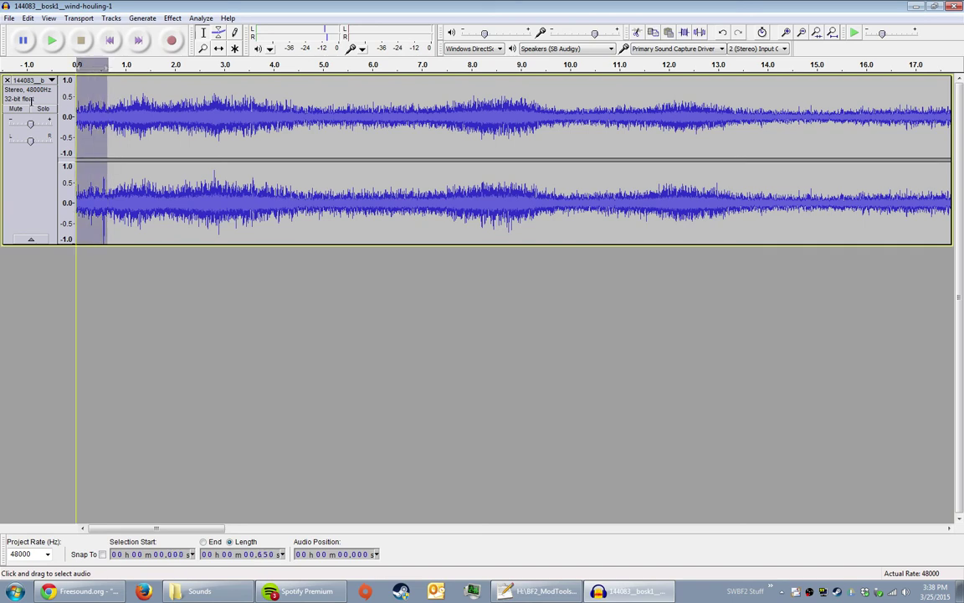
left_click(108, 42)
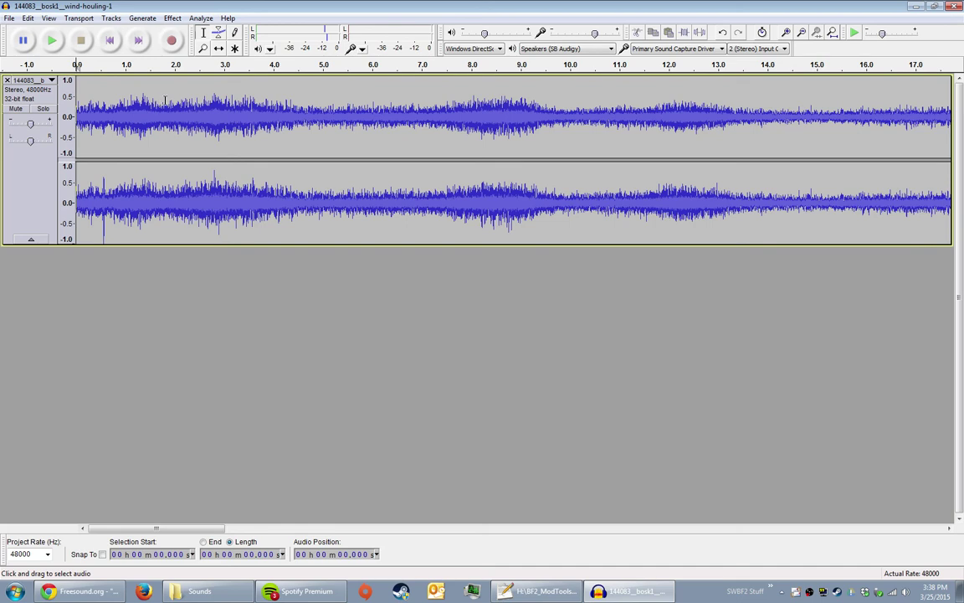
Step: Reverse a section of about 2.4 s starting near 1 s in the wind track, play it, and undo the reversal
left_click_drag(126, 103, 245, 105)
left_click(173, 17)
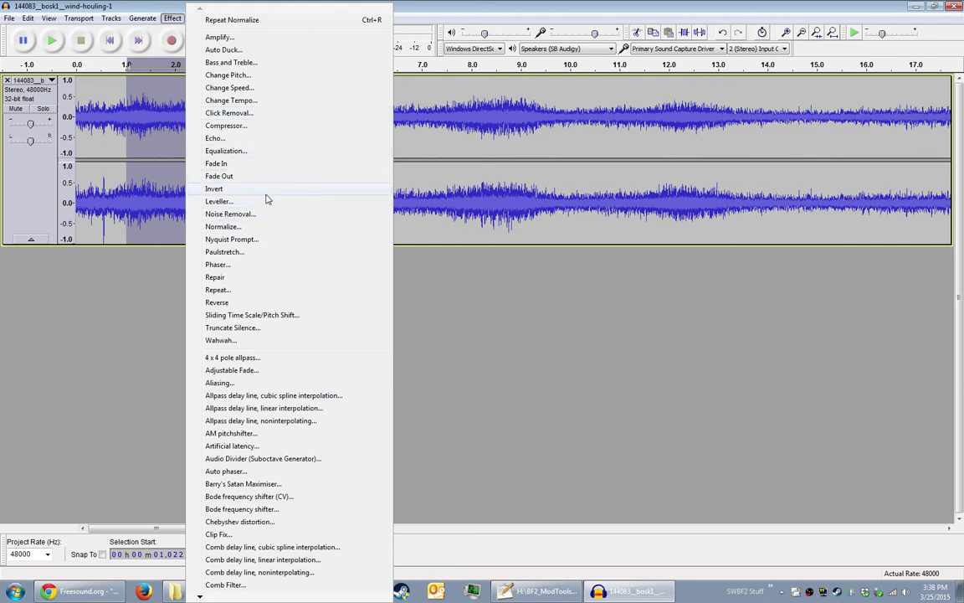
left_click(244, 303)
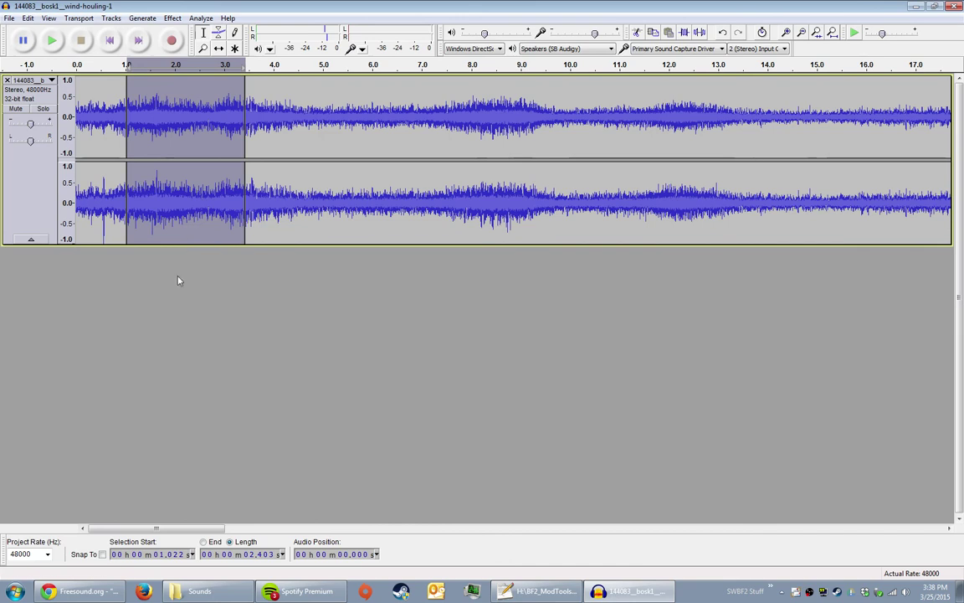
key("space")
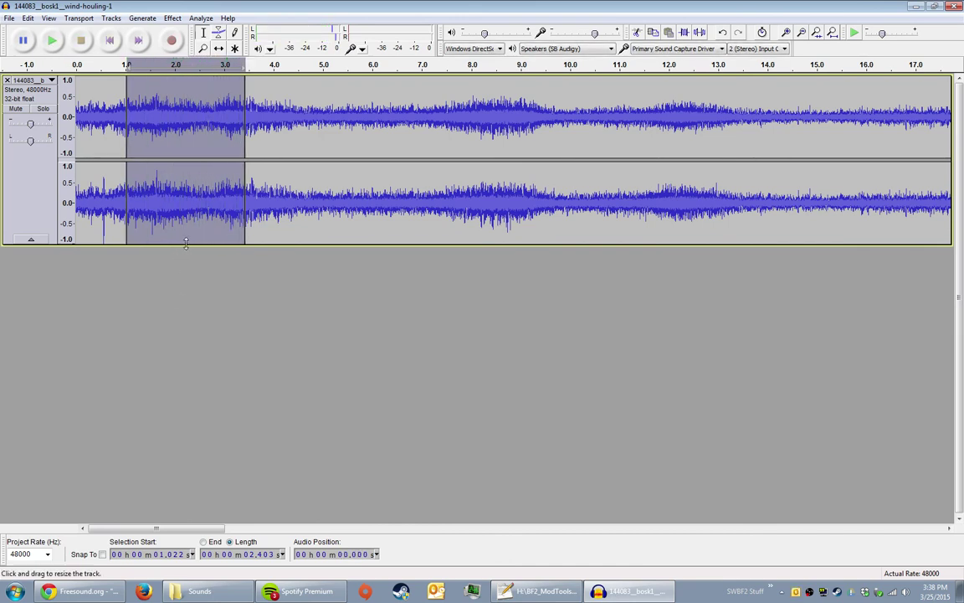
key("ctrl+z")
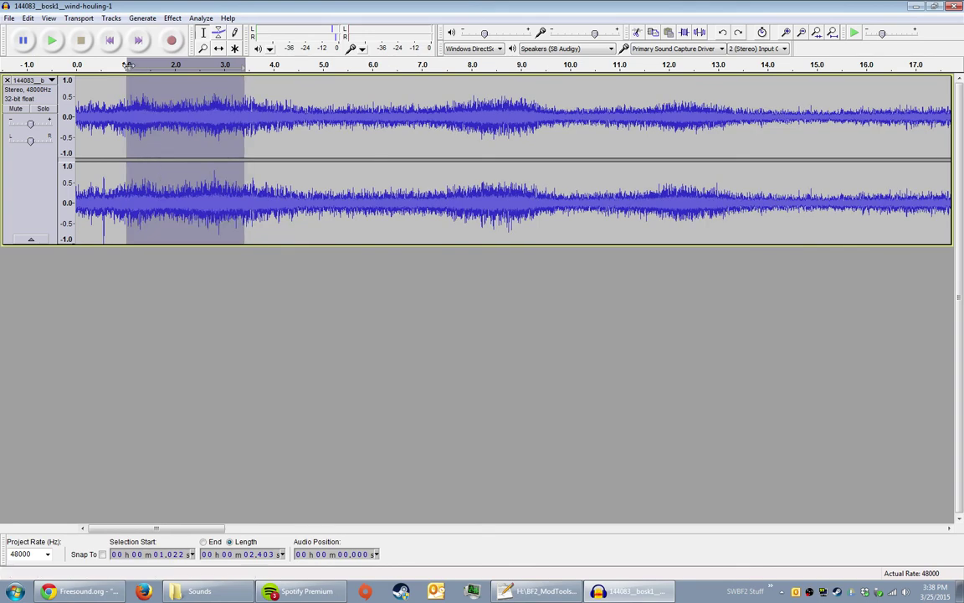
Step: Raise the pitch of the selected 2.4 s section by about 69 percent, play it, undo the change, and return to the start
left_click(172, 19)
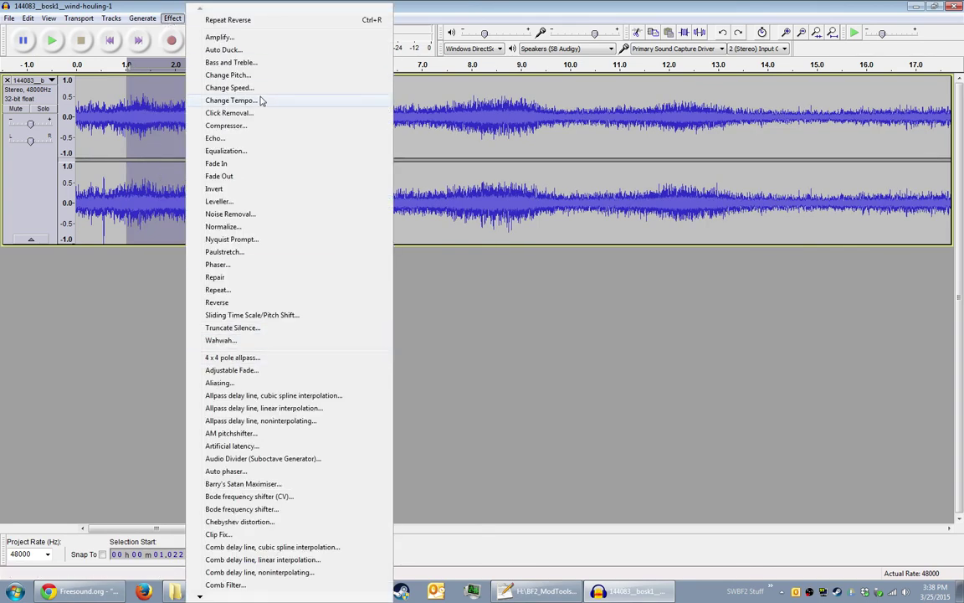
left_click(242, 76)
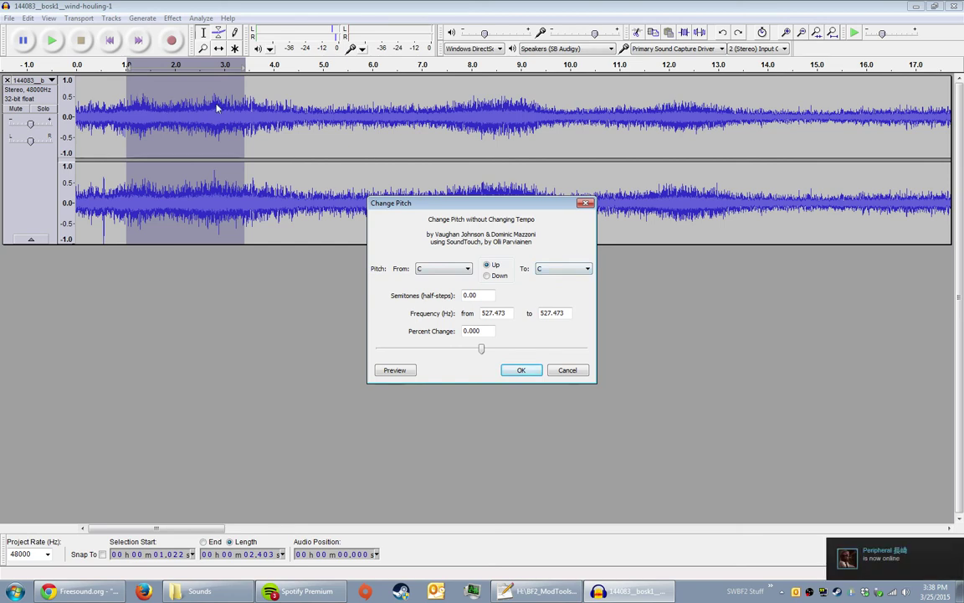
left_click_drag(482, 350, 511, 351)
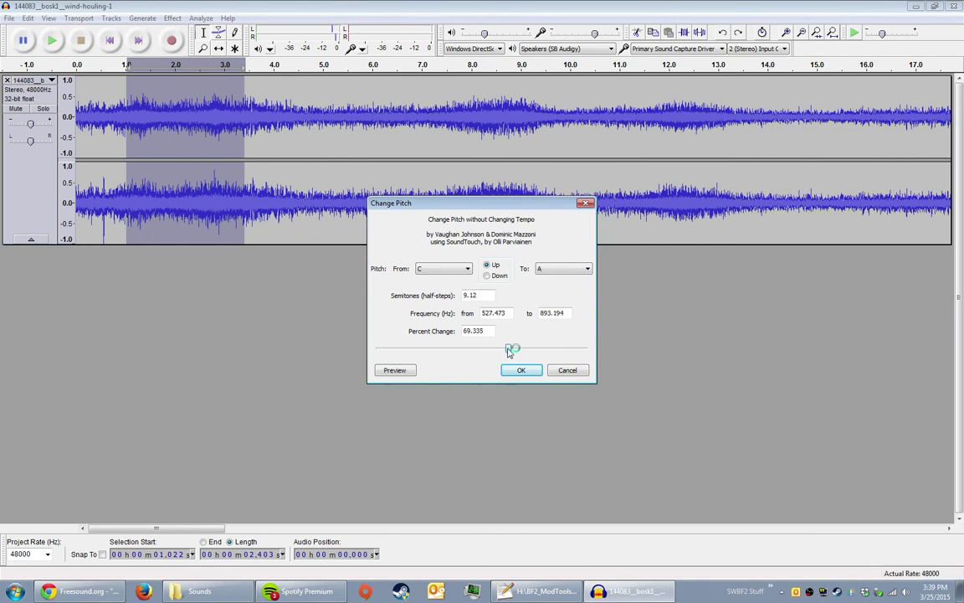
left_click(520, 370)
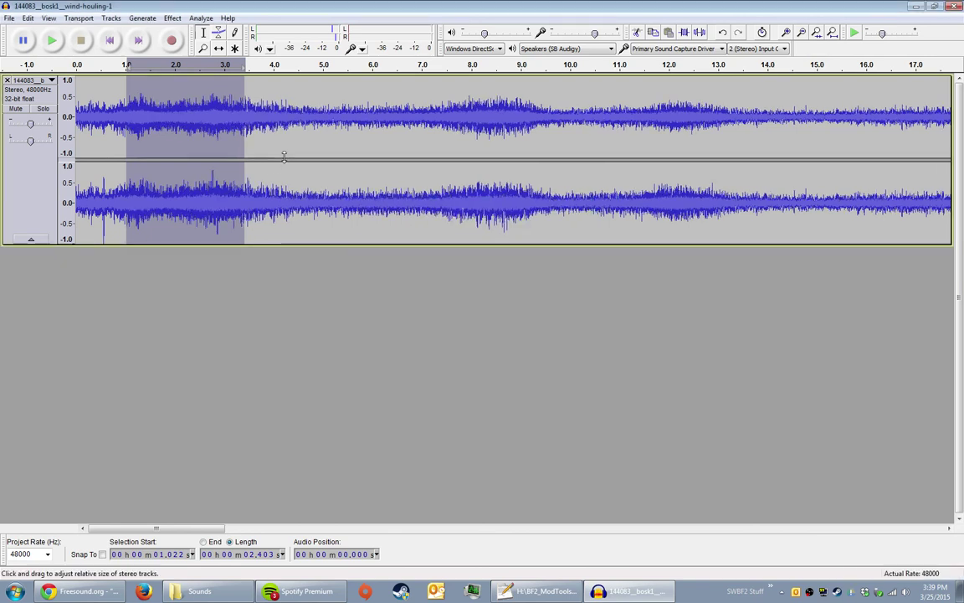
key("space")
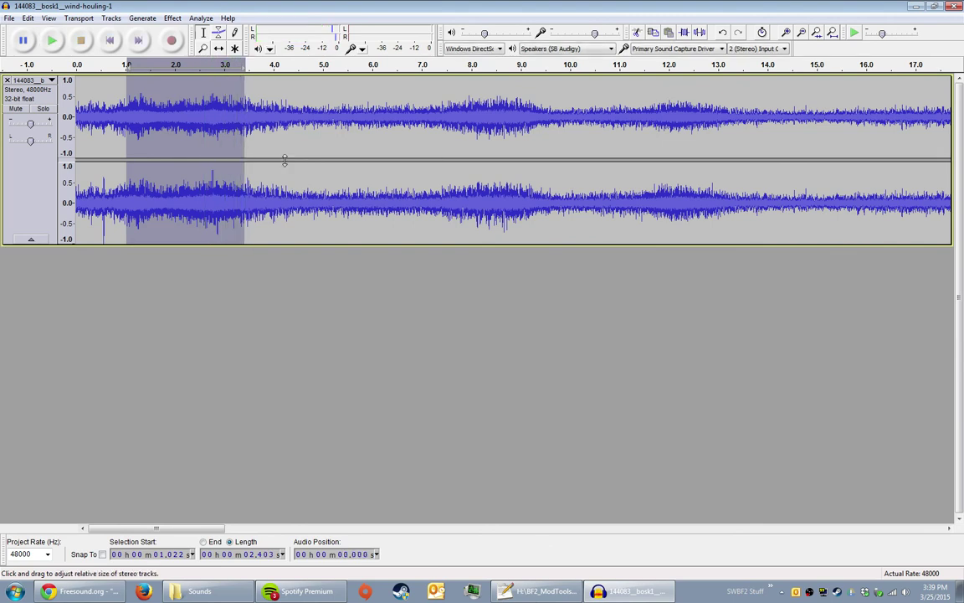
left_click(109, 41)
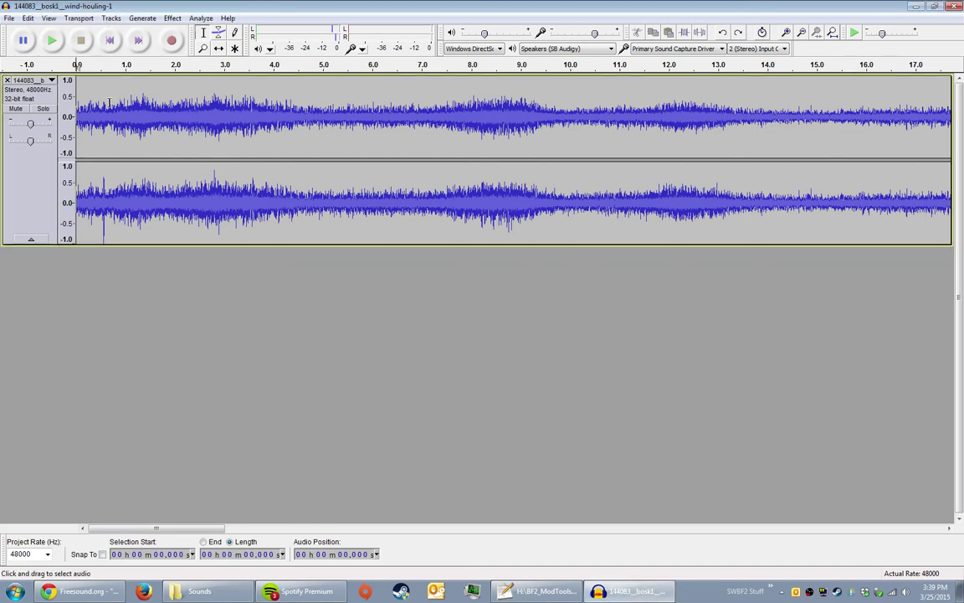
Step: Play the opening 0.67 s of the wind track containing the spike, and delete the first 0.66 s
left_click_drag(108, 117, 4, 98)
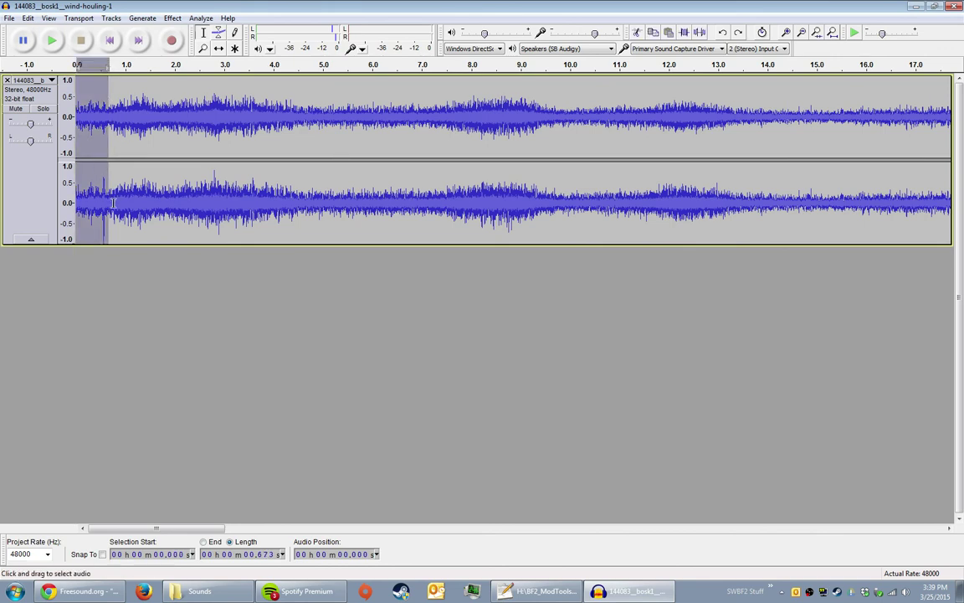
key("space")
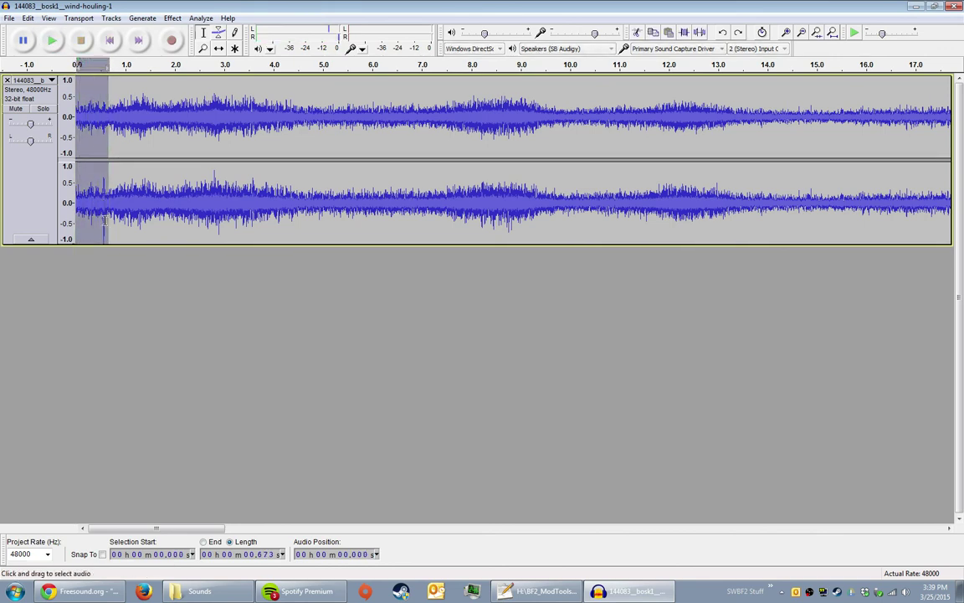
left_click(111, 42)
mouse_move(108, 102)
left_mouse_down()
mouse_move(74, 105)
mouse_move(107, 130)
left_mouse_up()
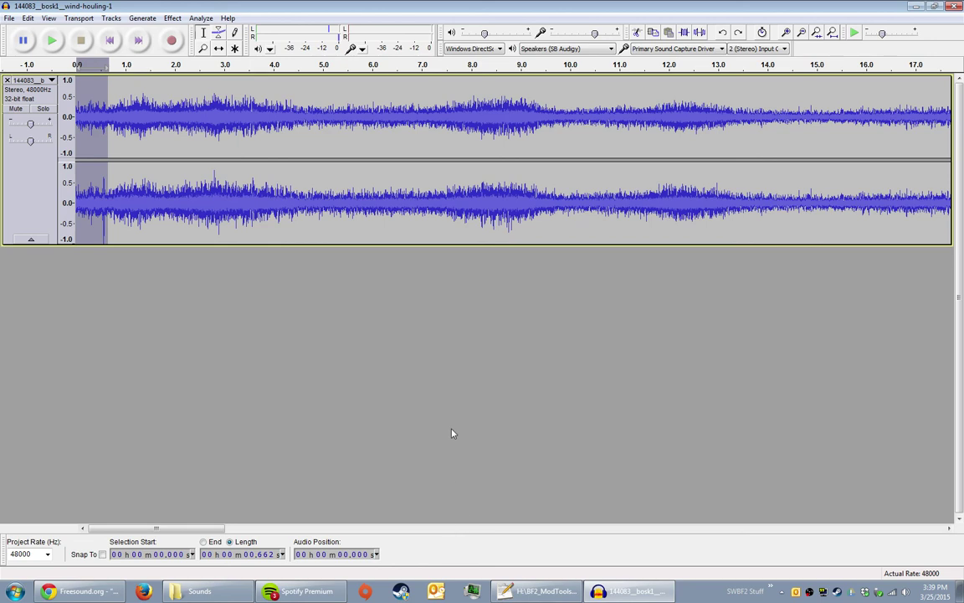
key("Delete")
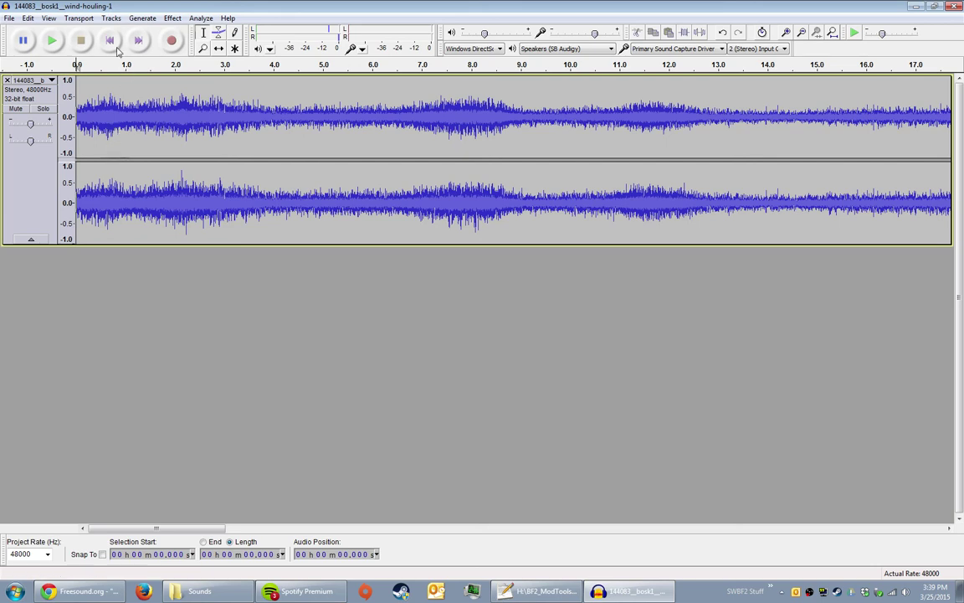
Step: Play the trimmed wind track from its start and open and close the system volume mixer during playback
key("space")
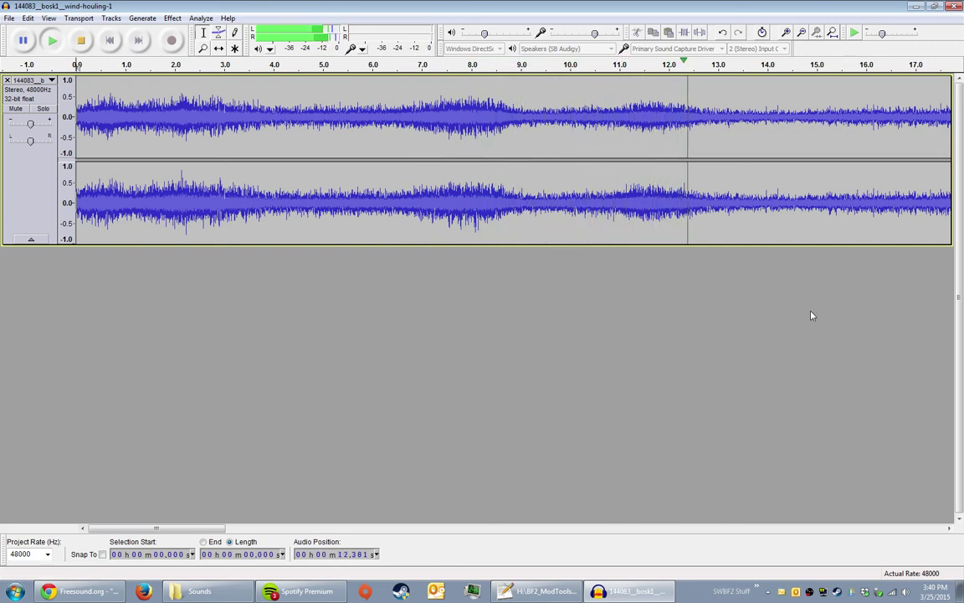
left_click(905, 590)
left_click(908, 565)
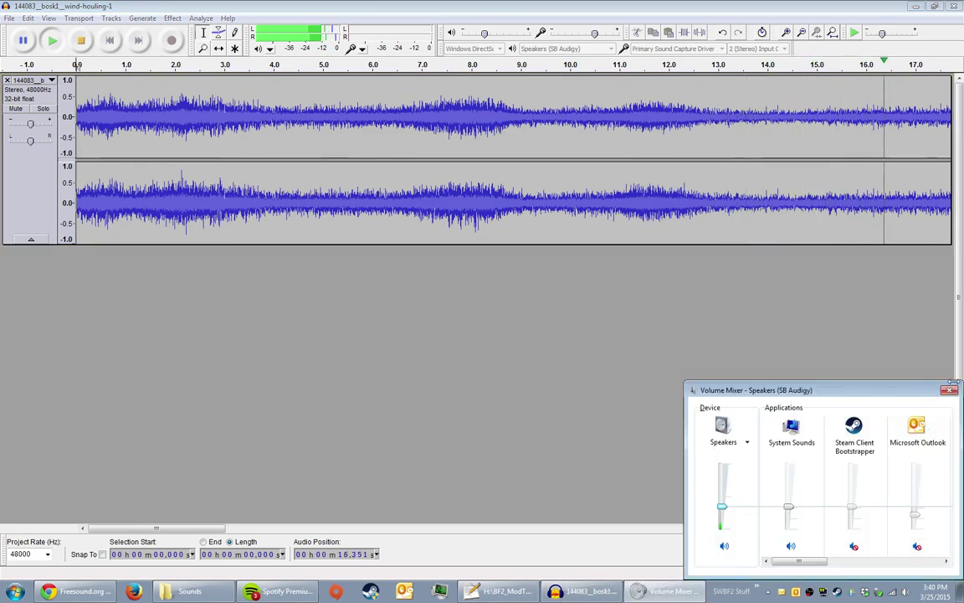
left_click(948, 390)
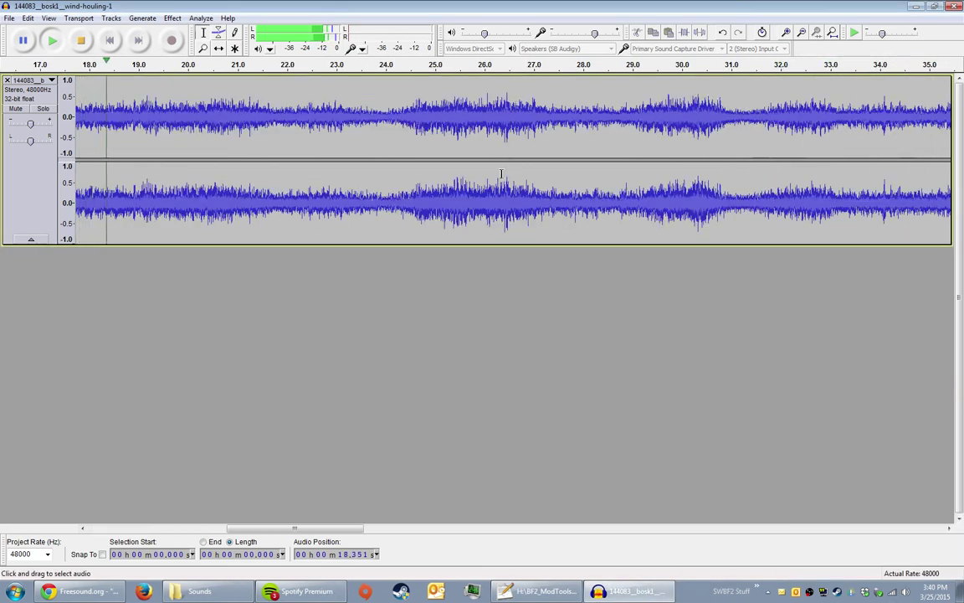
Step: Skip playback forward through the whole wind track to about 1:37 to listen for flaws near its end
scroll(507, 178, "down", 3)
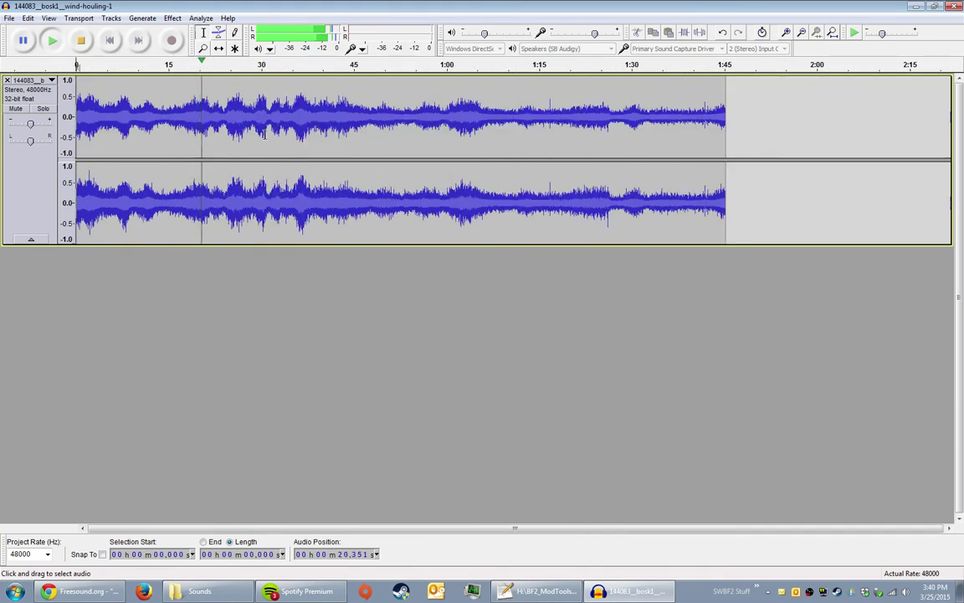
key("shift+Right")
key("shift+Right")
key("shift+Right")
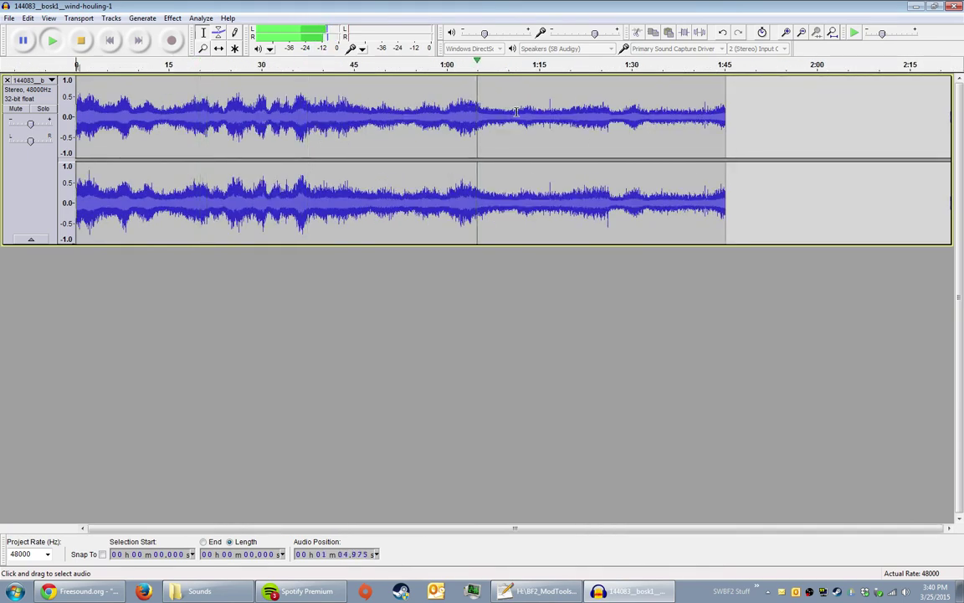
key("shift+Right")
key("shift+Right")
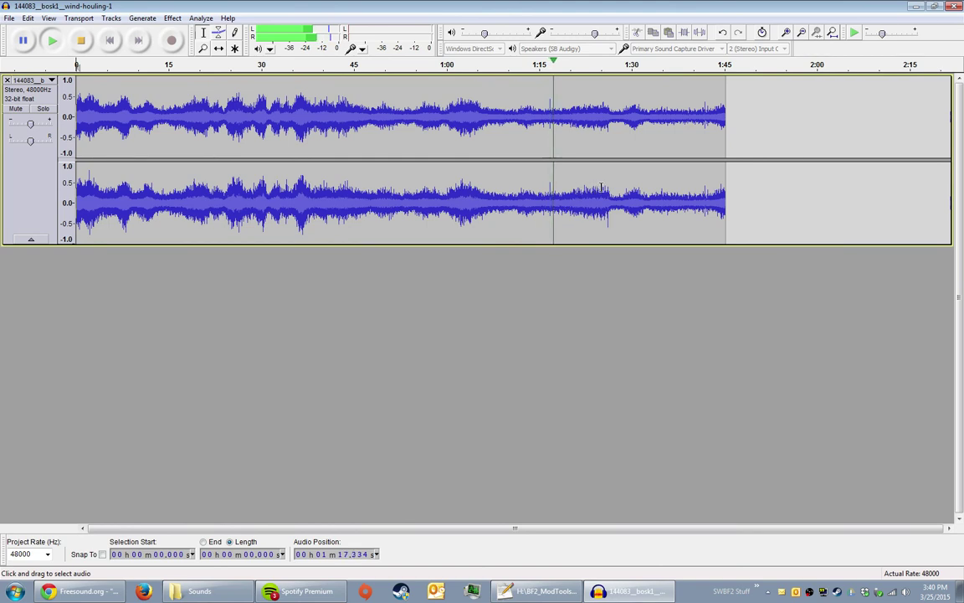
key("shift+Right")
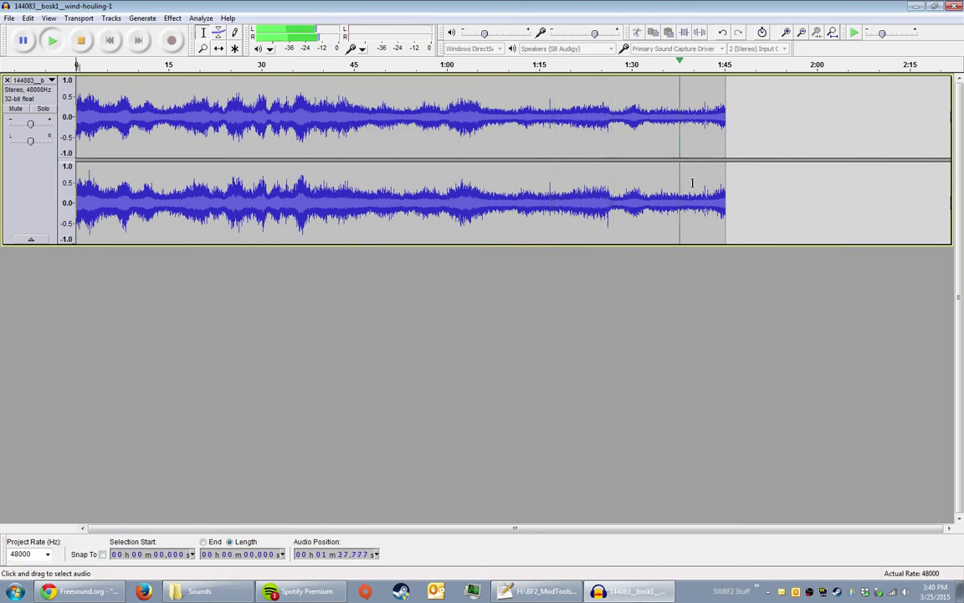
Step: Skip playback ahead to the last moments of the wind track, about 1:44.9
key("Right")
key("Right")
key("Right")
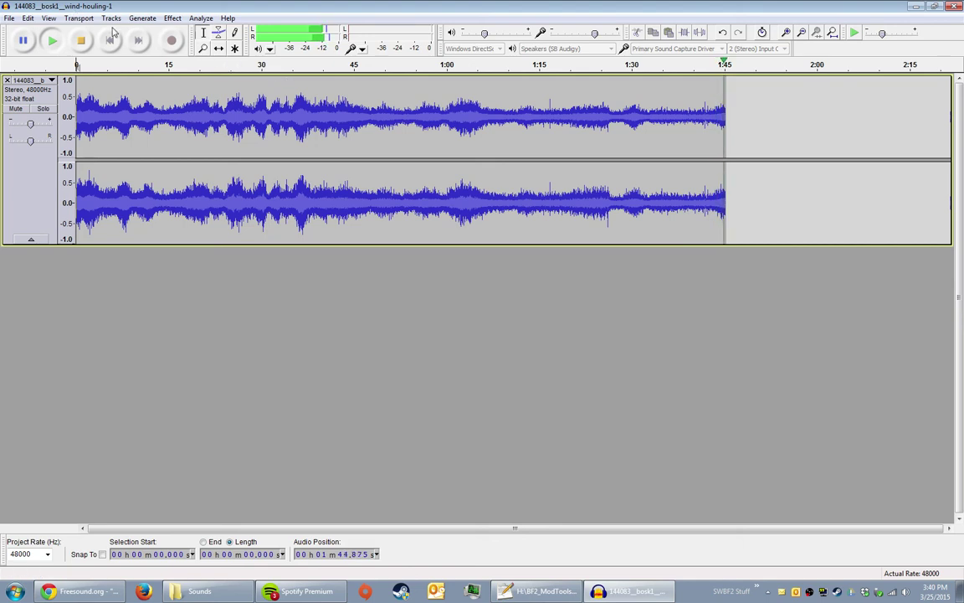
Step: Stop at several points of the wind track and magnify the waveform around the spike near 1:16.8
left_click(536, 176)
left_click(542, 176)
left_click(553, 176)
left_click(548, 177)
left_click(459, 175)
left_click(369, 176)
scroll(556, 197, "up", 4)
scroll(559, 198, "up", 6)
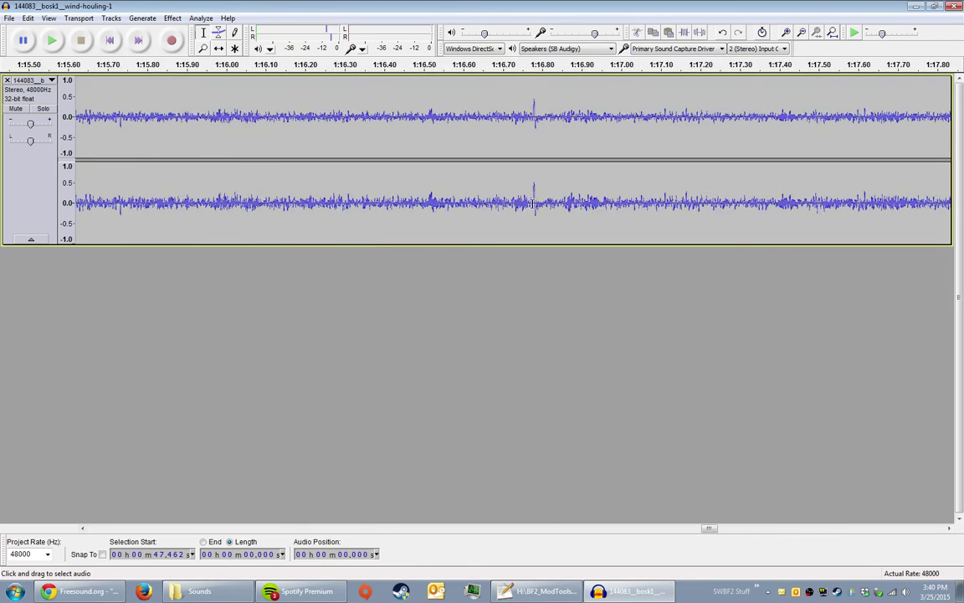
scroll(534, 182, "down", 5)
scroll(534, 182, "down", 3)
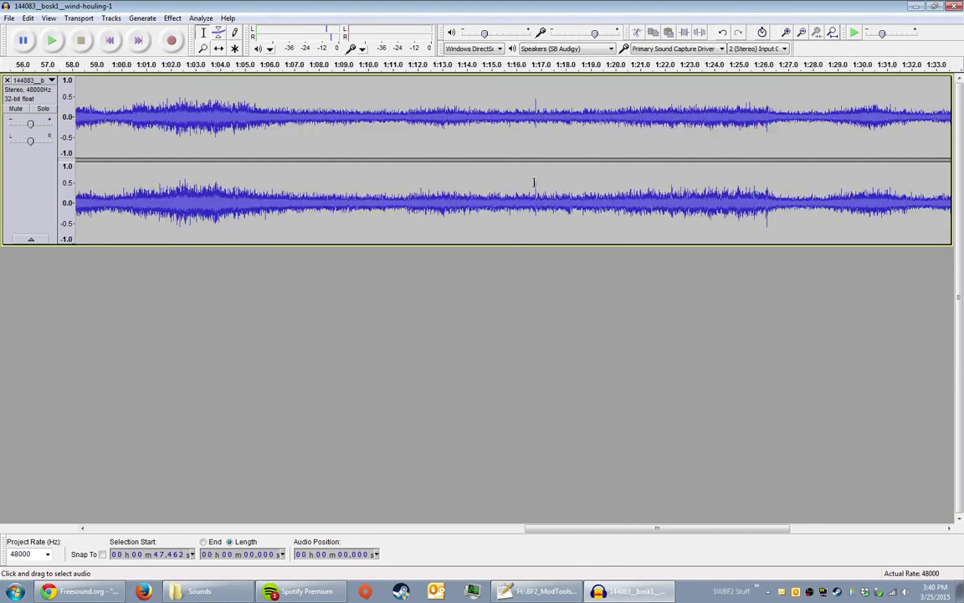
Step: Play the wind track briefly from about 1:25.8, and return to its start
scroll(393, 204, "right", 5)
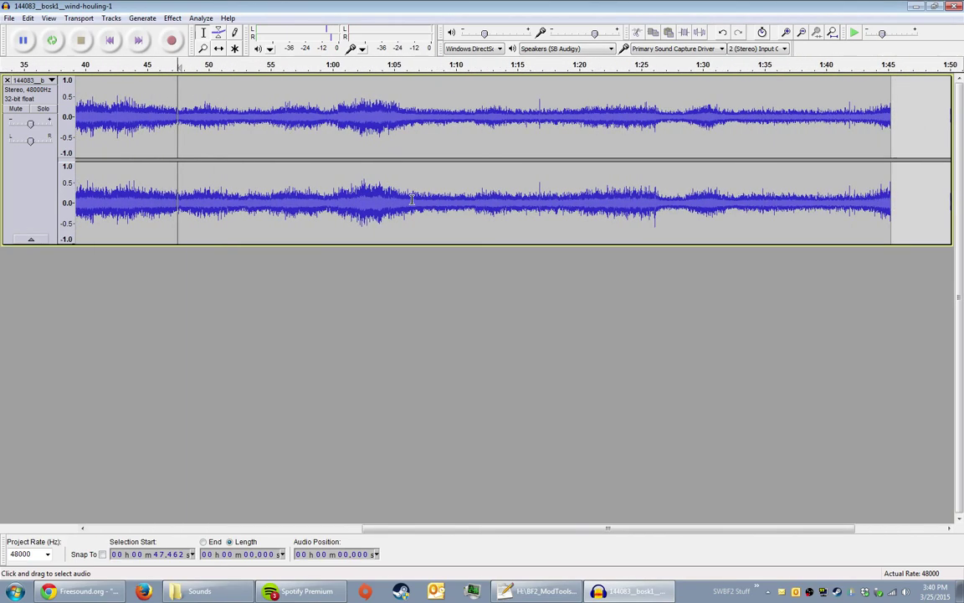
left_click(652, 179)
key("space")
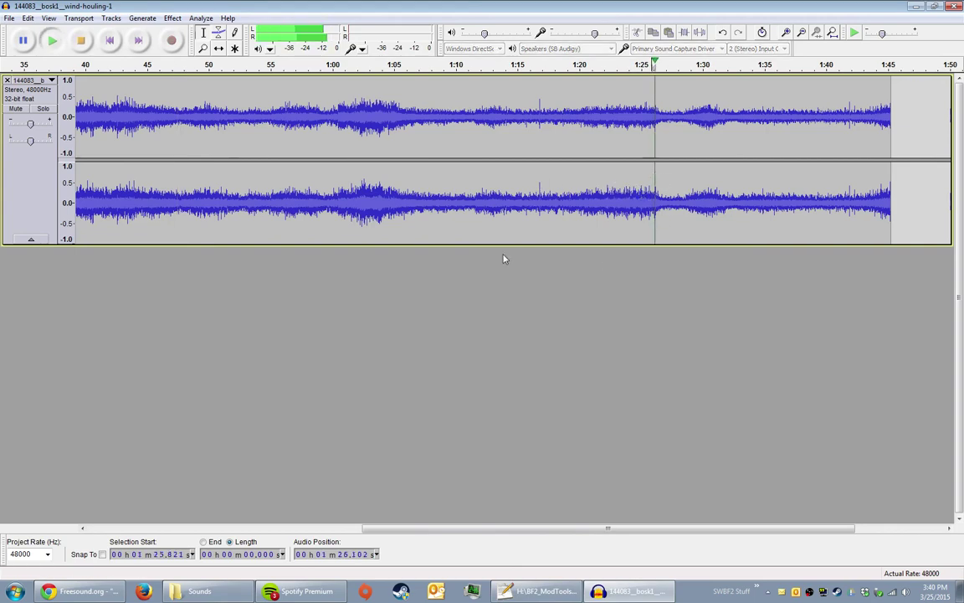
key("space")
scroll(577, 209, "left", 20)
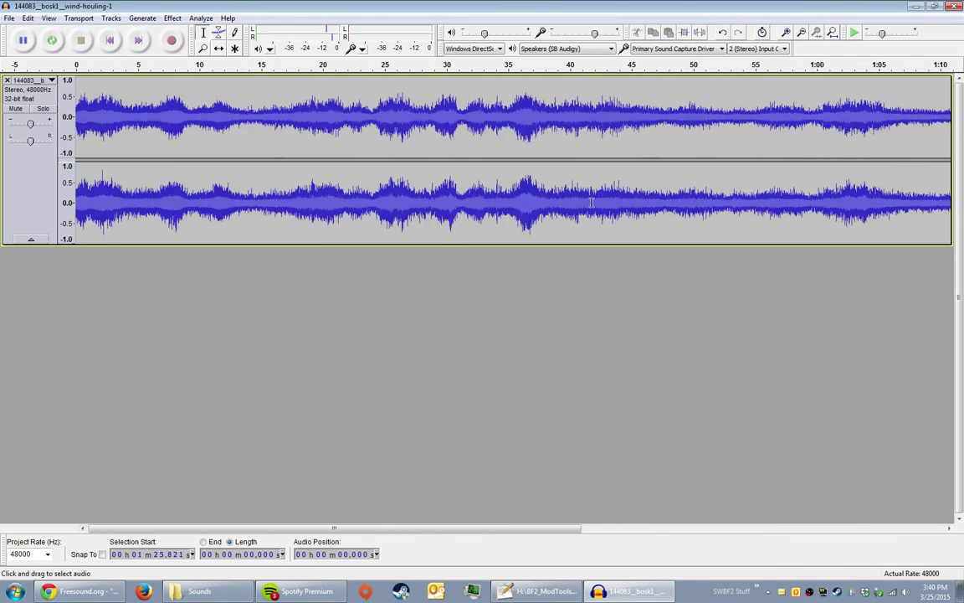
left_click(110, 40)
key("ctrl+3")
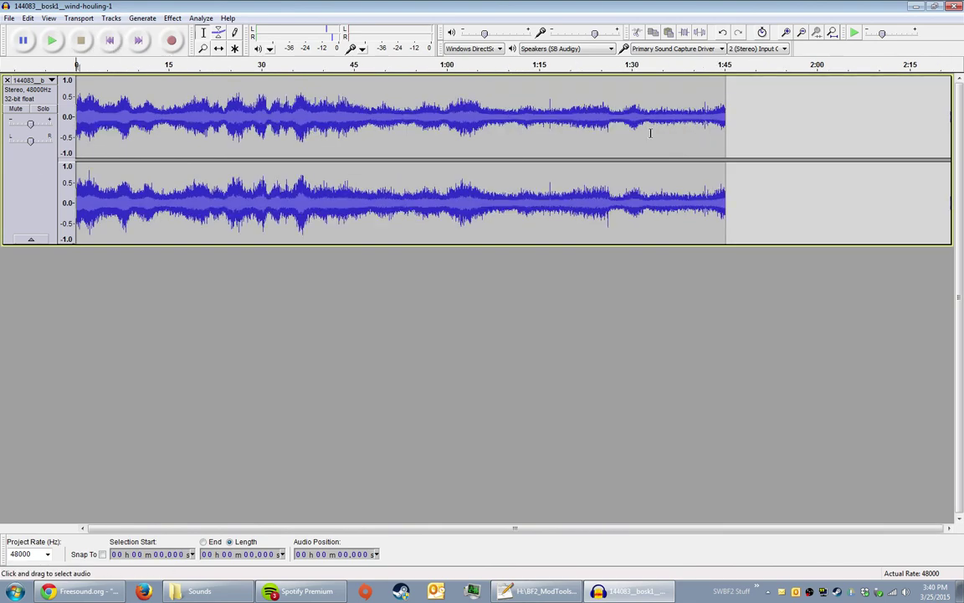
Step: Restore the deleted opening 0.66 s of the wind track, and place the cursor on the spike at 0.565 s
left_click(173, 20)
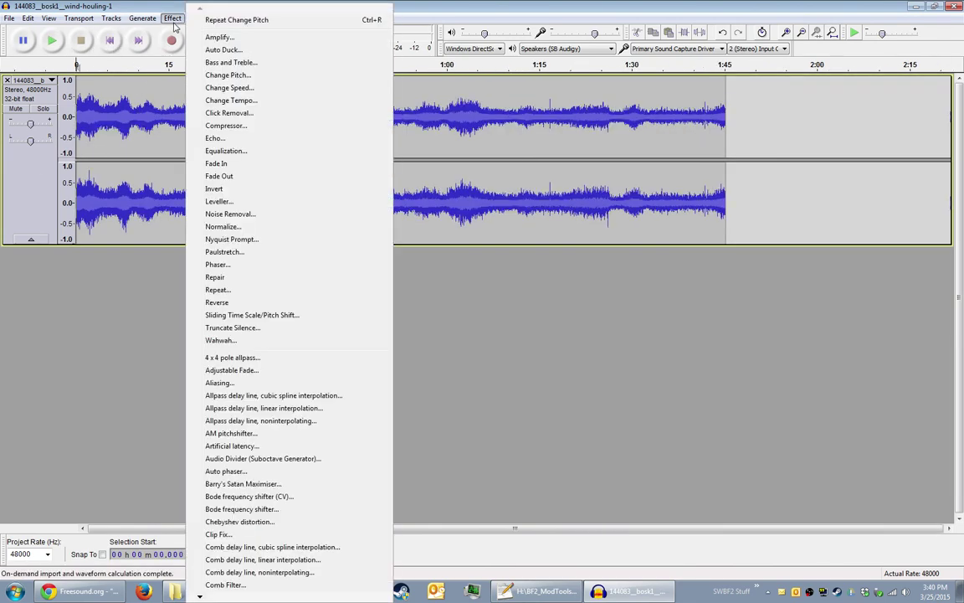
left_click(173, 19)
left_click_drag(76, 200, 80, 201)
scroll(154, 223, "up", 6, "ctrl")
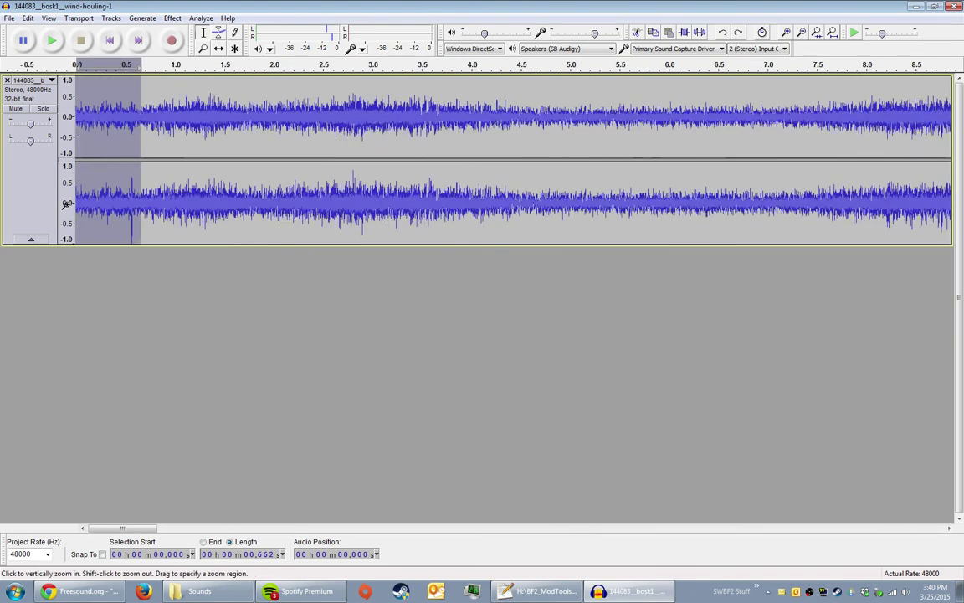
scroll(153, 224, "up", 11, "ctrl")
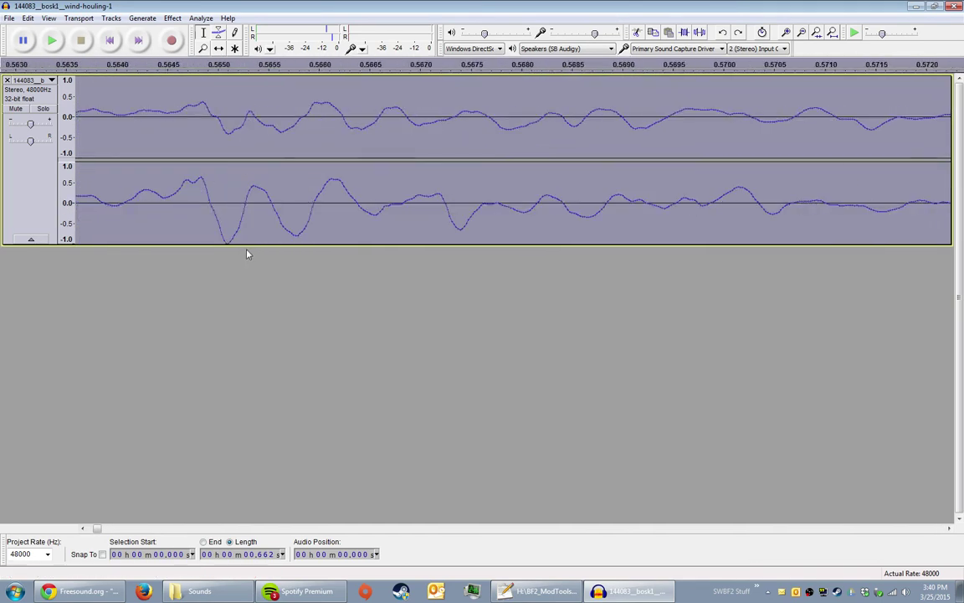
scroll(200, 243, "down", 2, "ctrl")
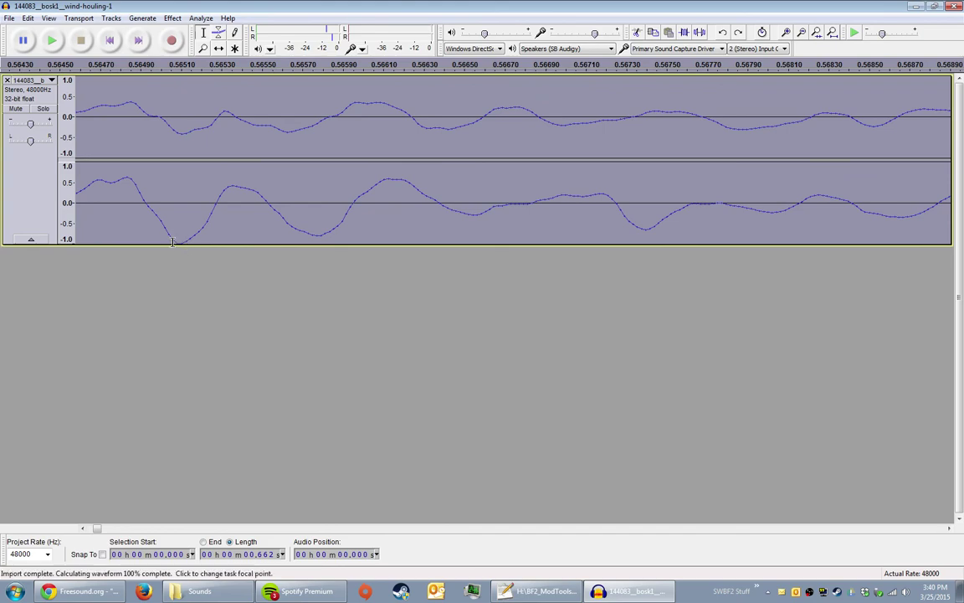
left_click(187, 224)
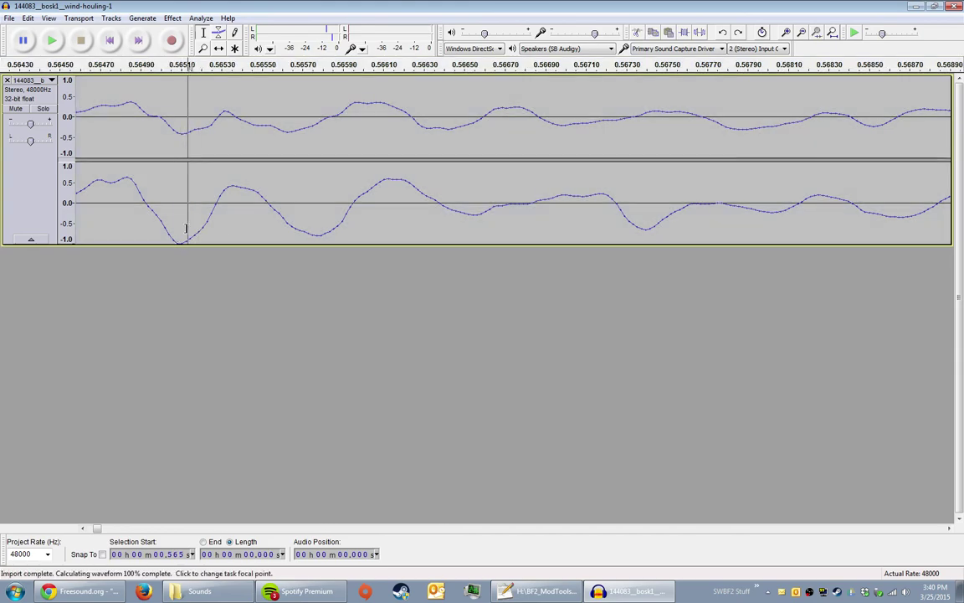
Step: Examine the shape of the spike at about 0.565 s against the surrounding waveform at several magnifications
scroll(187, 228, "down", 4, "ctrl")
scroll(190, 234, "up", 7, "ctrl")
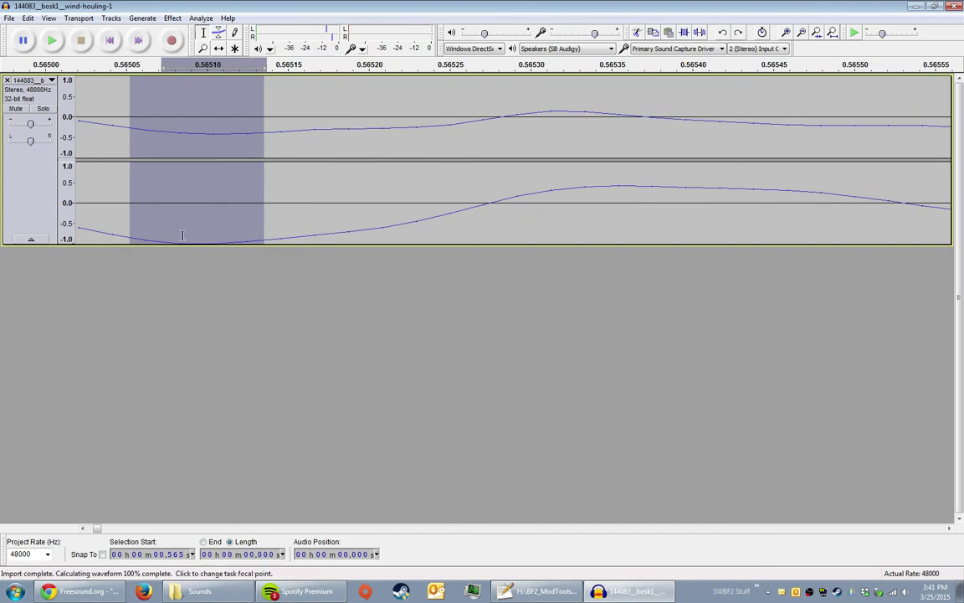
scroll(187, 235, "down", 8, "ctrl")
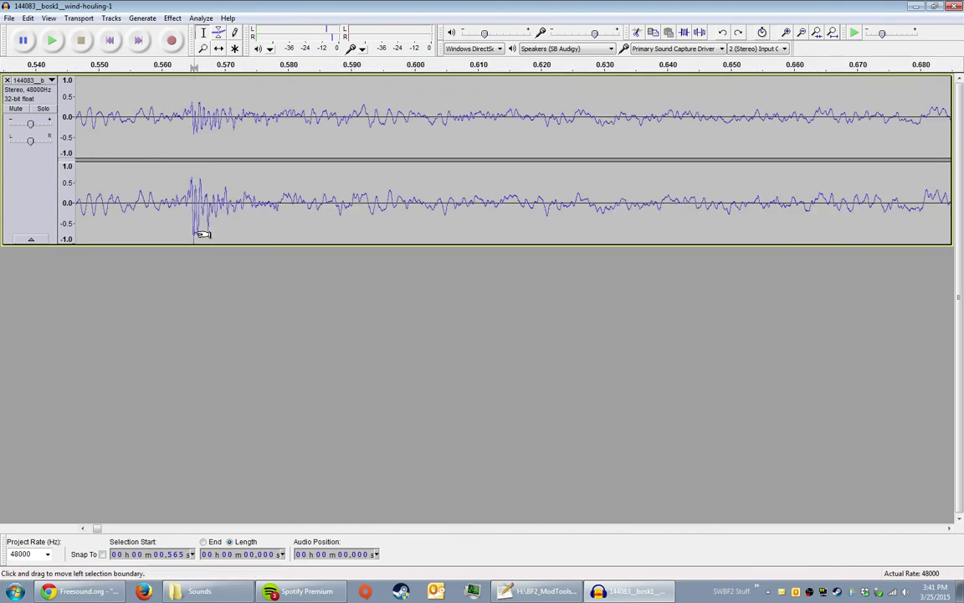
scroll(194, 241, "down", 7, "ctrl")
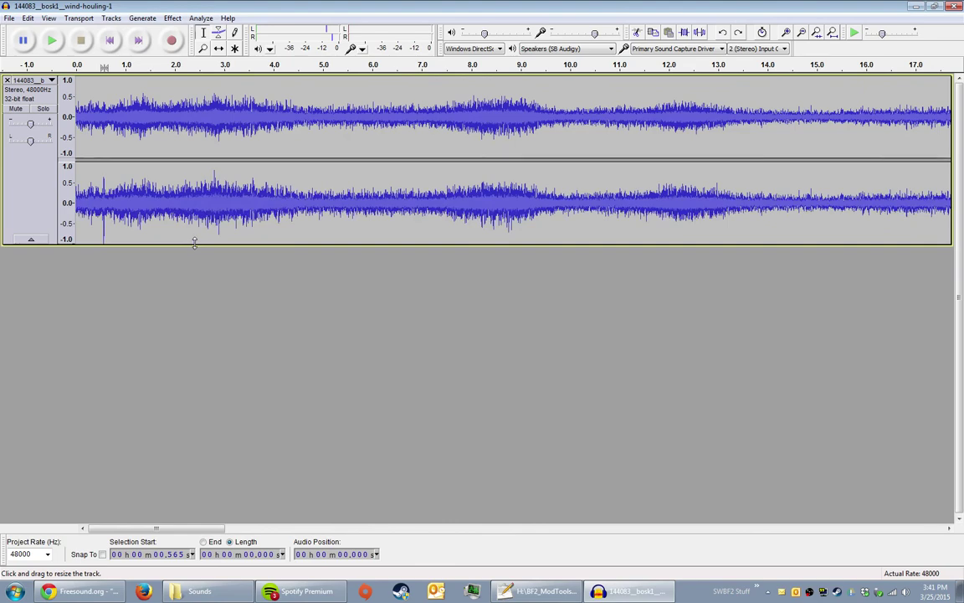
scroll(194, 241, "down", 1, "ctrl")
scroll(173, 242, "down", 2, "ctrl")
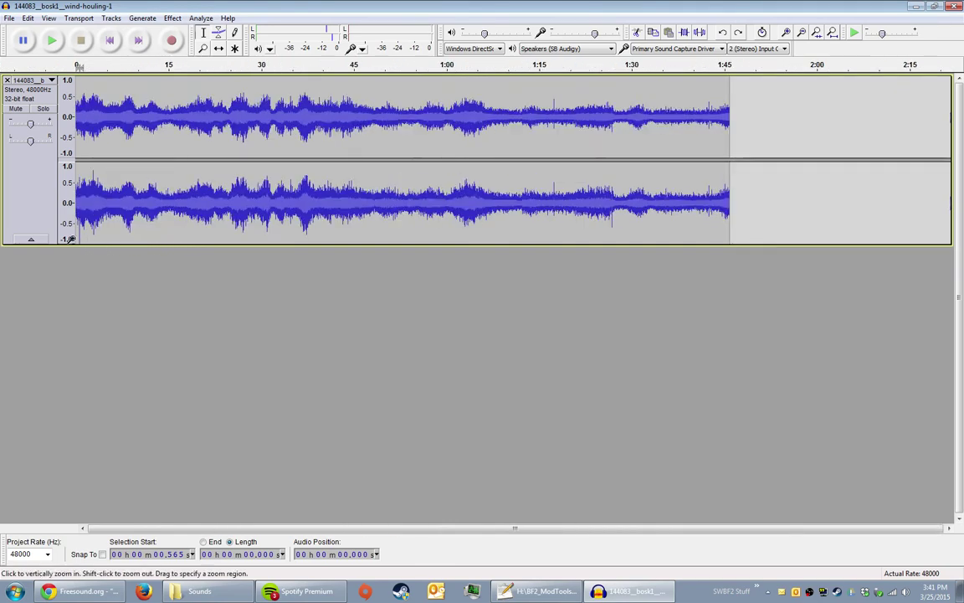
scroll(116, 241, "up", 8, "ctrl")
scroll(263, 243, "up", 3, "ctrl")
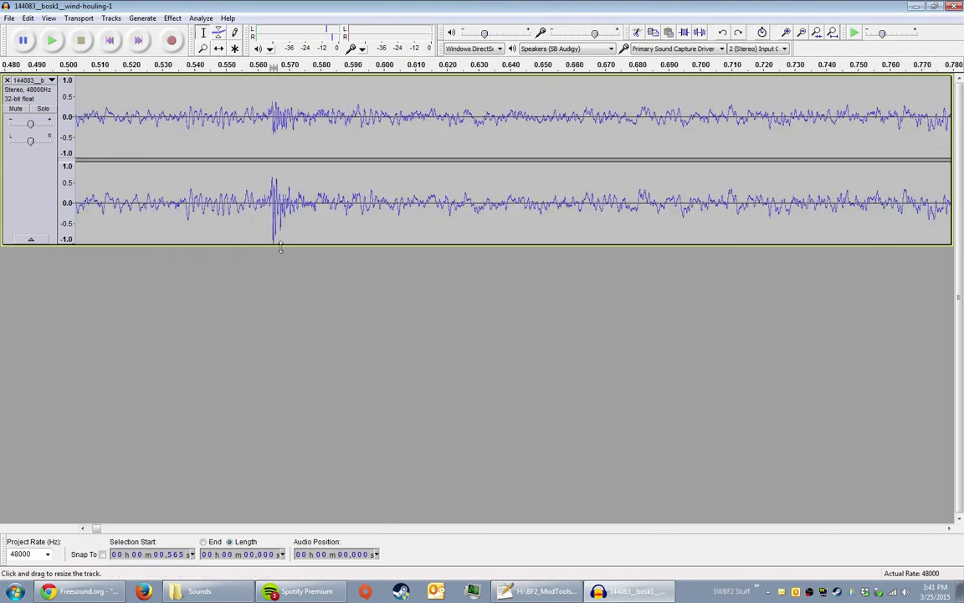
scroll(242, 255, "down", 5, "ctrl")
scroll(244, 251, "down", 4, "ctrl")
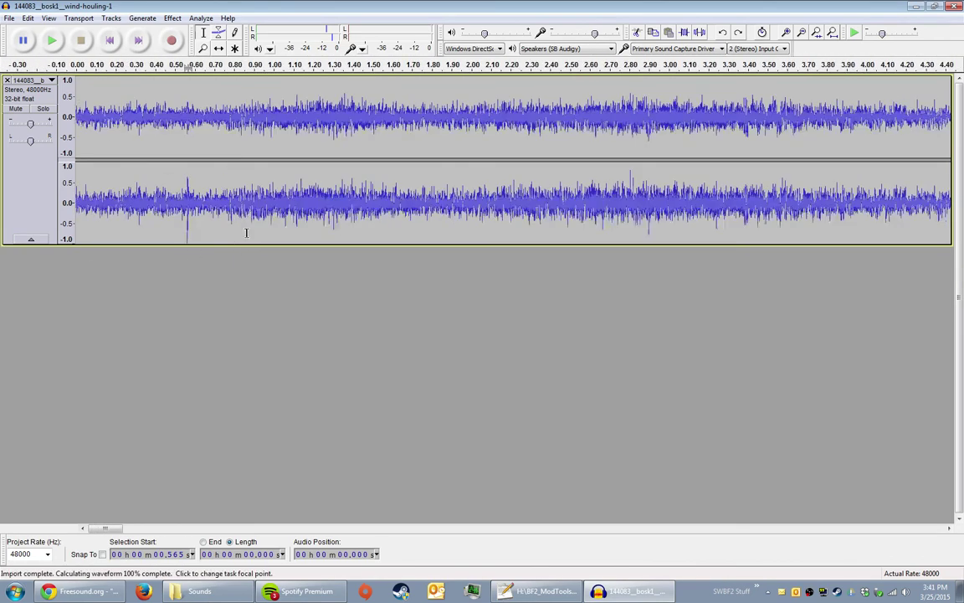
scroll(518, 217, "down", 4, "ctrl")
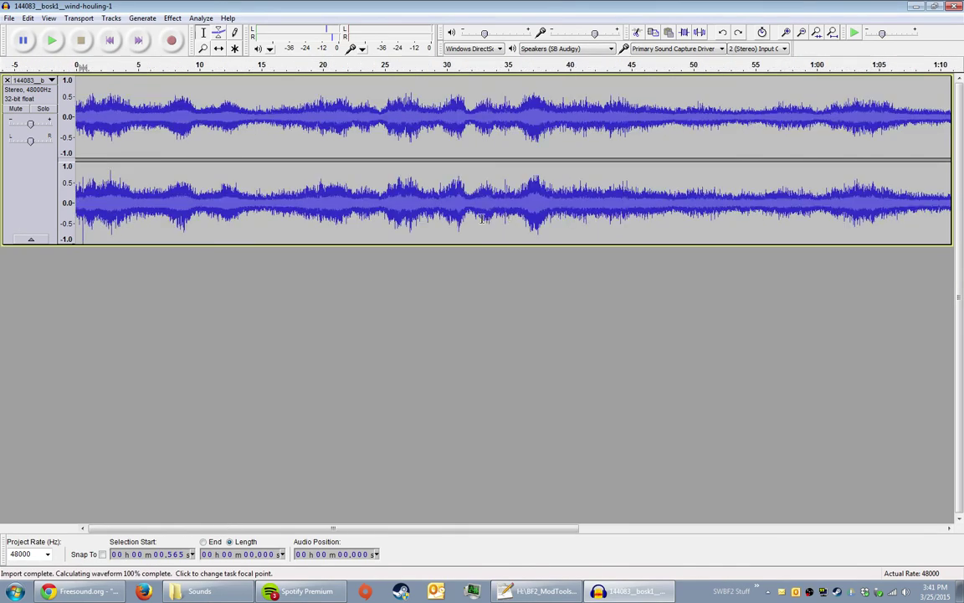
Step: Delete the first 0.656 s of the wind track containing the spike, play the new opening briefly, and return to the start
key("Home")
scroll(15, 162, "up", 4, "ctrl")
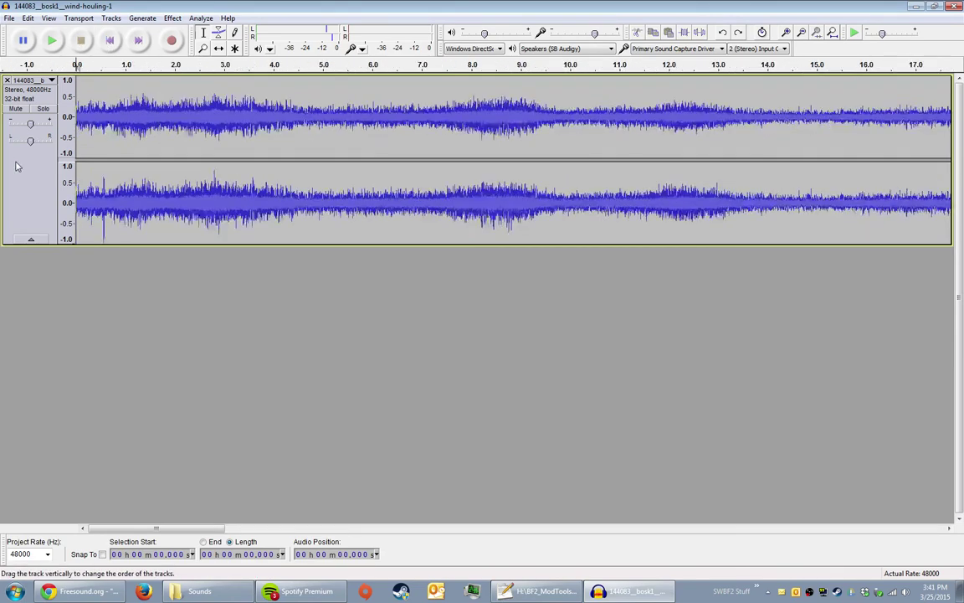
left_click_drag(139, 111, 76, 113)
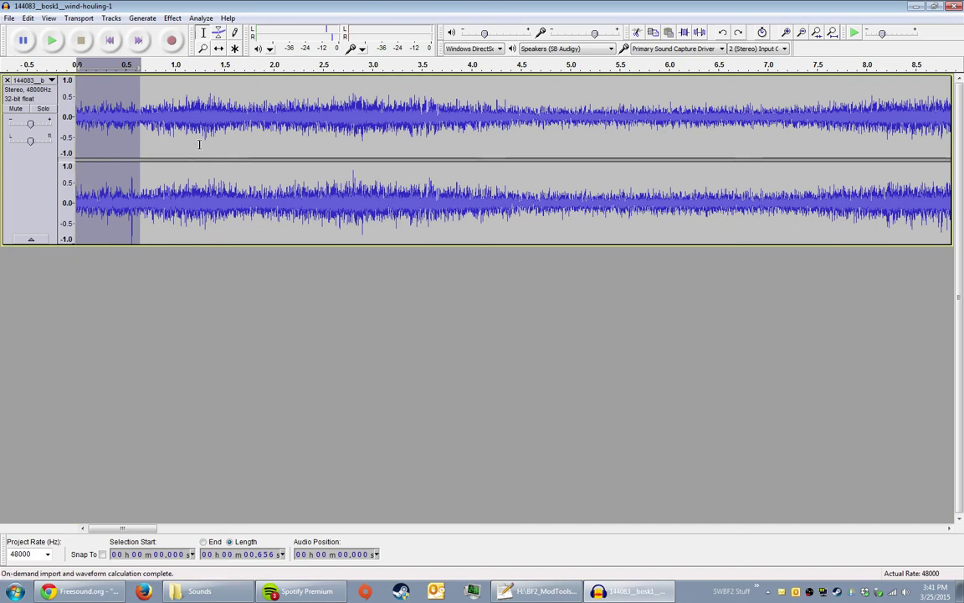
key("Delete")
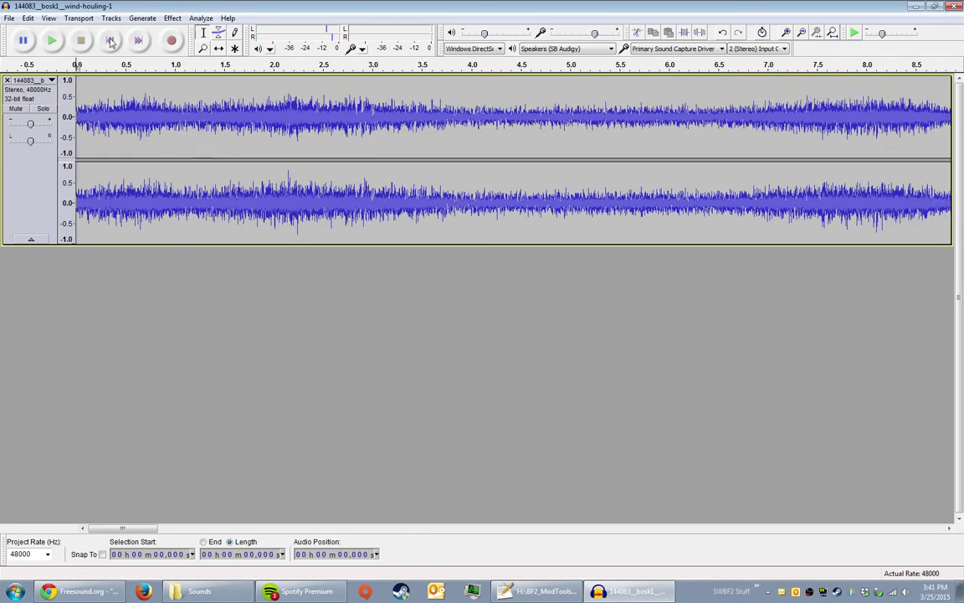
key("space")
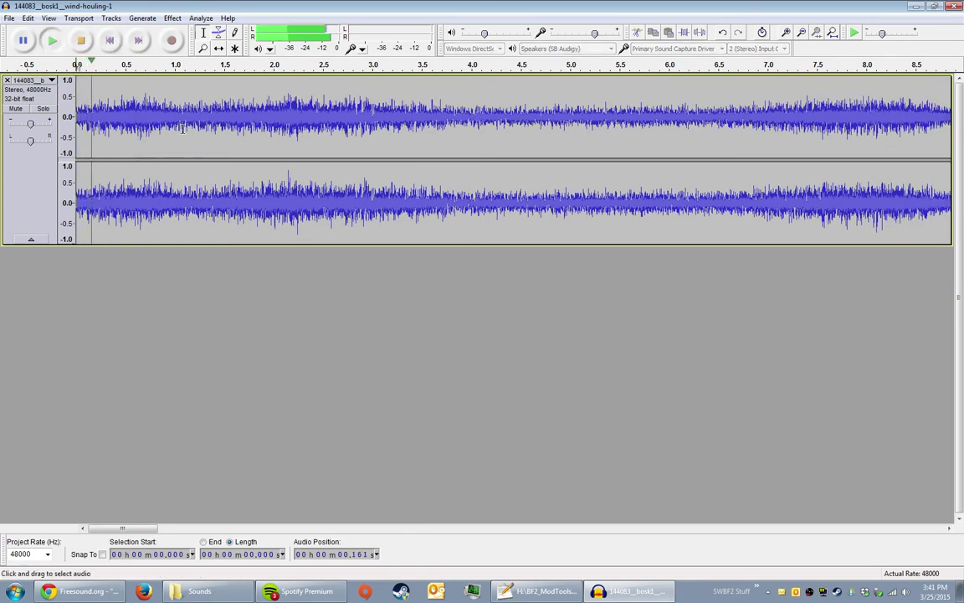
key("space")
scroll(619, 164, "down", 4)
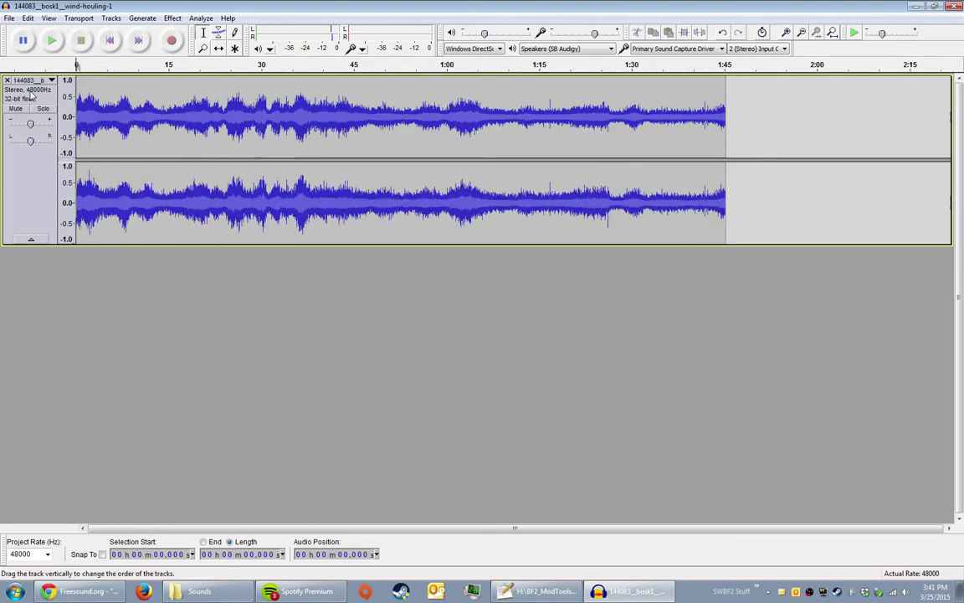
left_click(122, 134)
left_click(108, 41)
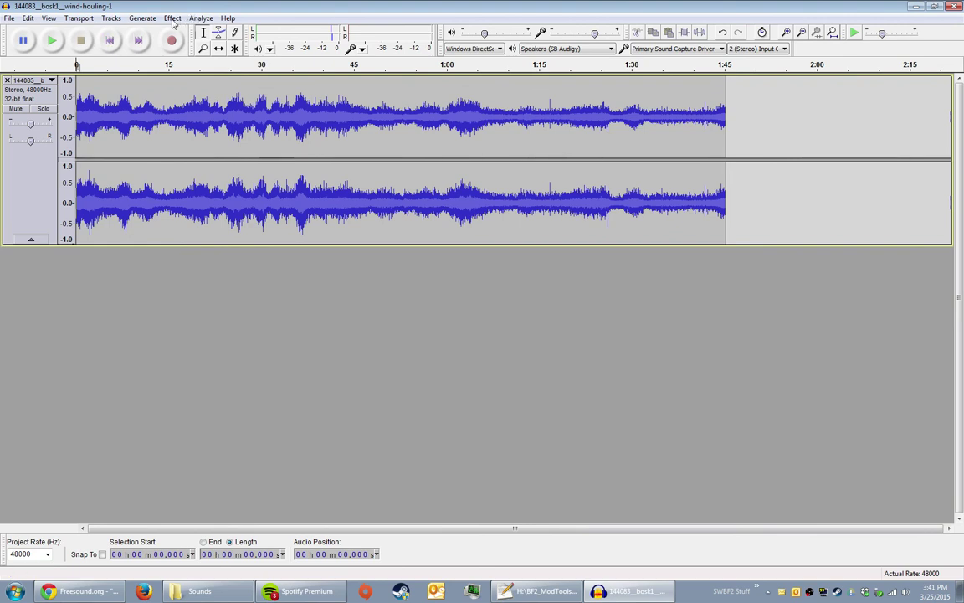
Step: Select the last 2.286 s of the wind track, and place the cursor at about 1:42.4
left_click_drag(711, 103, 727, 104)
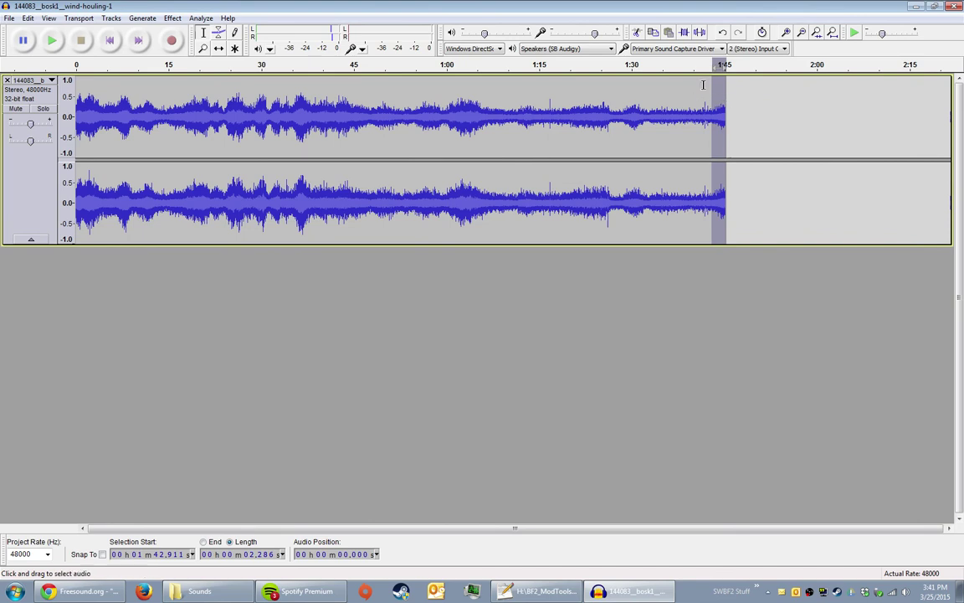
left_click(705, 96)
left_click(713, 99)
left_click_drag(716, 99, 725, 102)
left_click(721, 104)
left_click(708, 102)
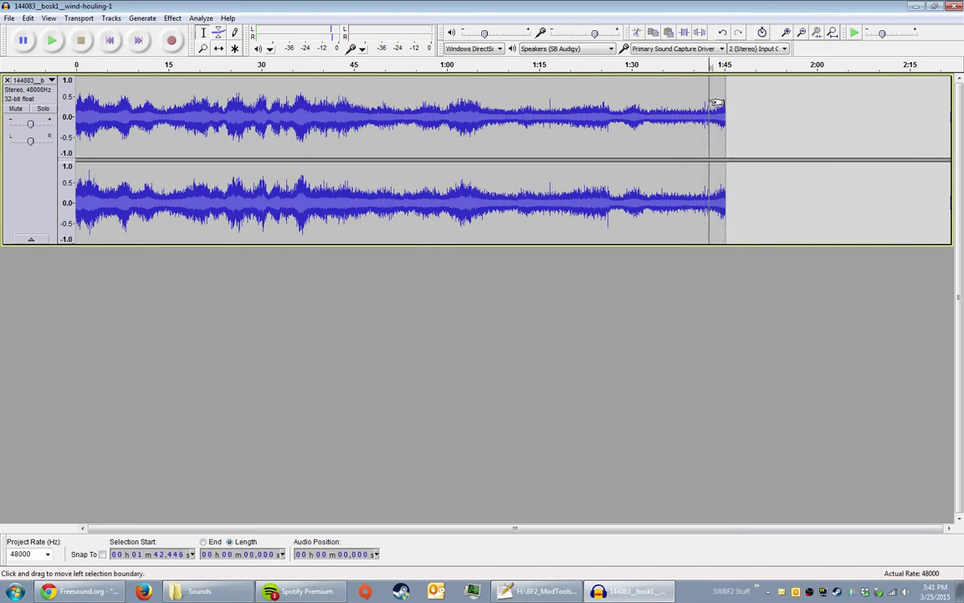
left_click(173, 17)
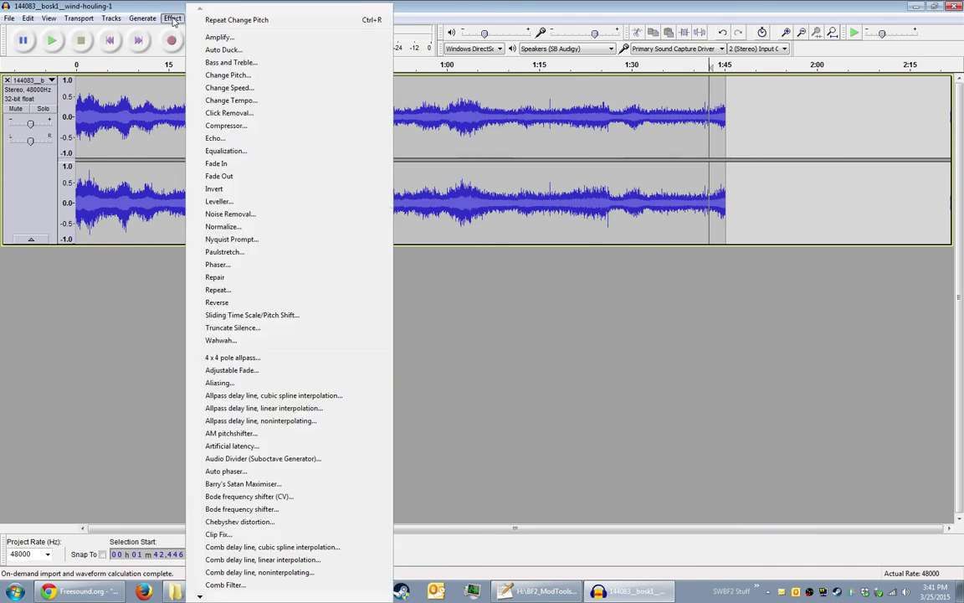
left_click(172, 19)
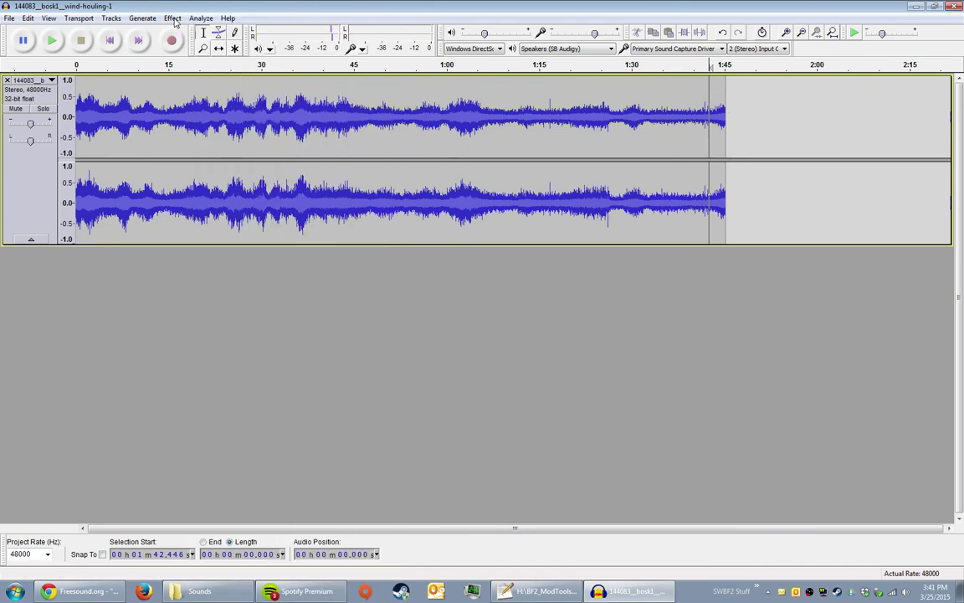
left_click(173, 18)
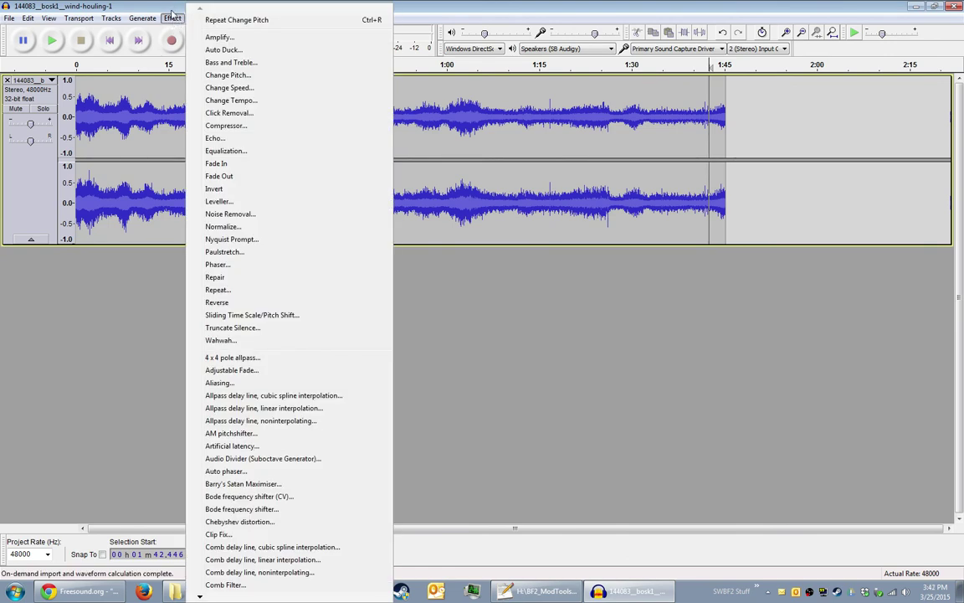
left_click(172, 21)
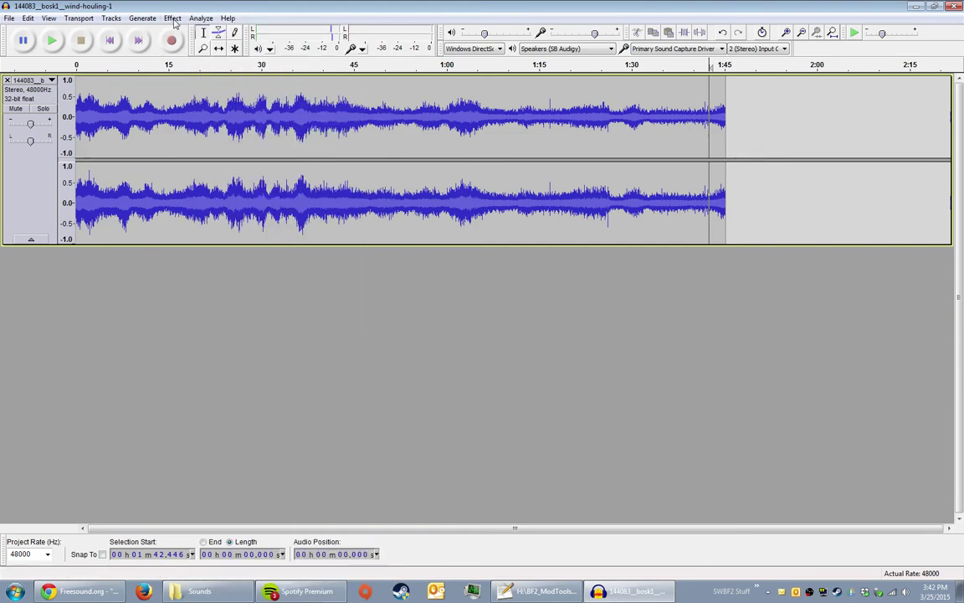
left_click(174, 19)
left_click(173, 19)
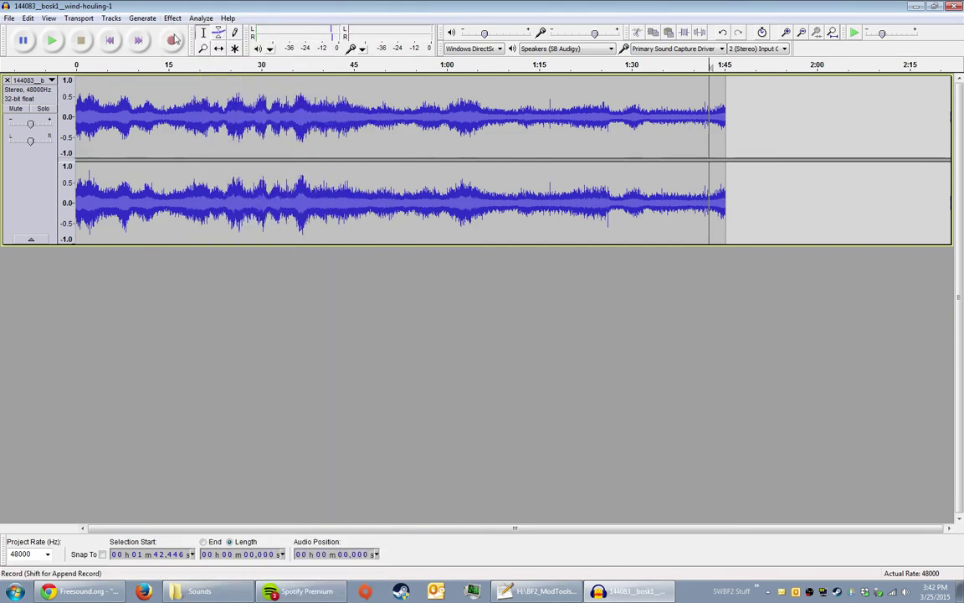
Step: Return to the start of the wind track and select its entire length
left_click(112, 40)
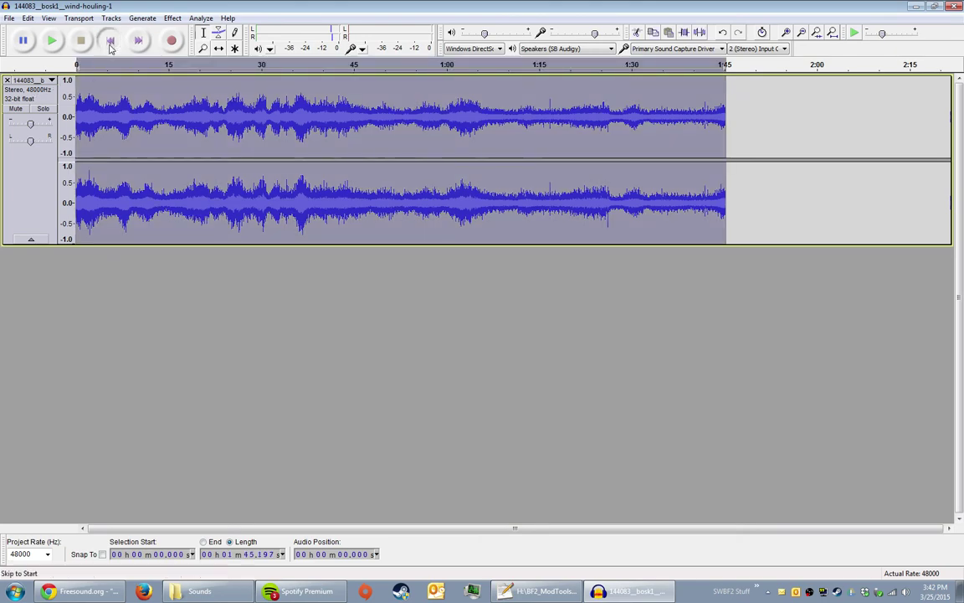
left_click(113, 96)
left_click(109, 42)
left_click(173, 18)
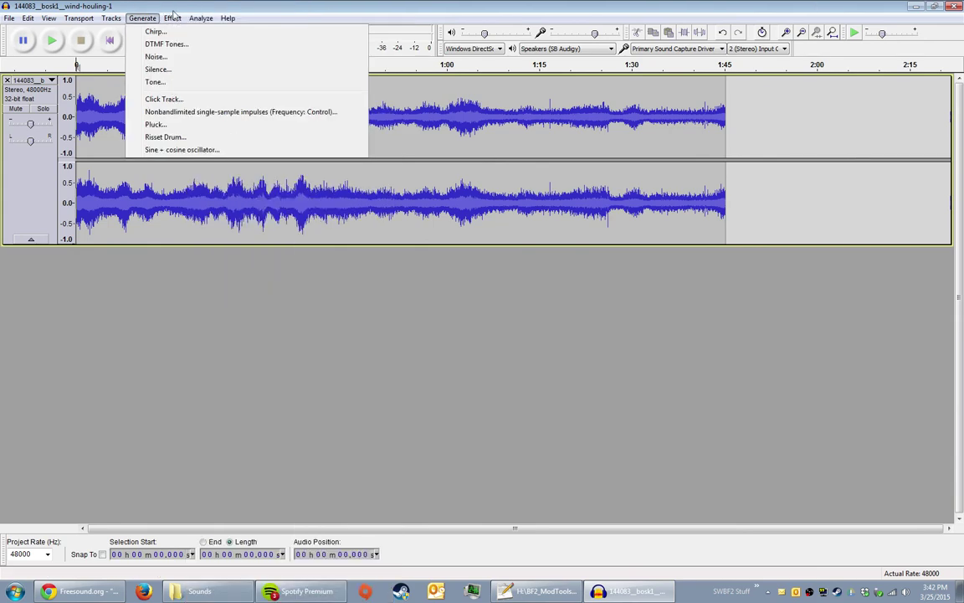
left_click(143, 18)
key("ctrl+a")
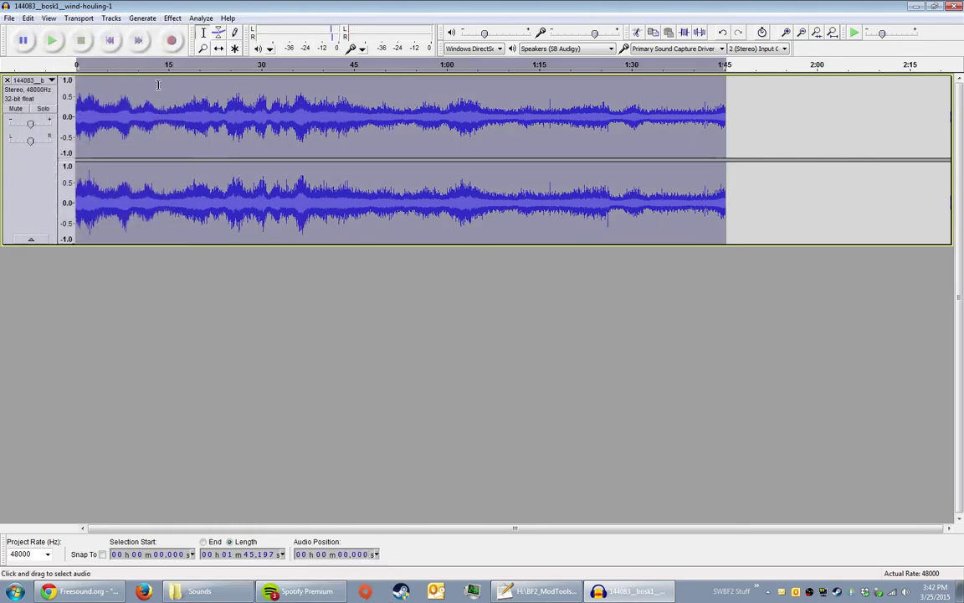
Step: Duplicate the entire wind track into a second track
left_click(142, 117)
left_click(173, 18)
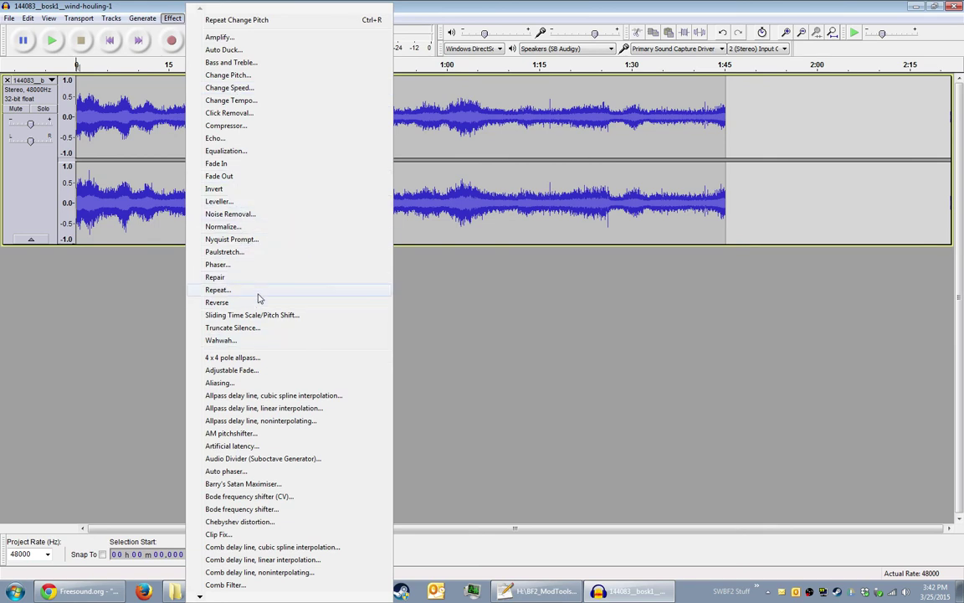
left_click(111, 48)
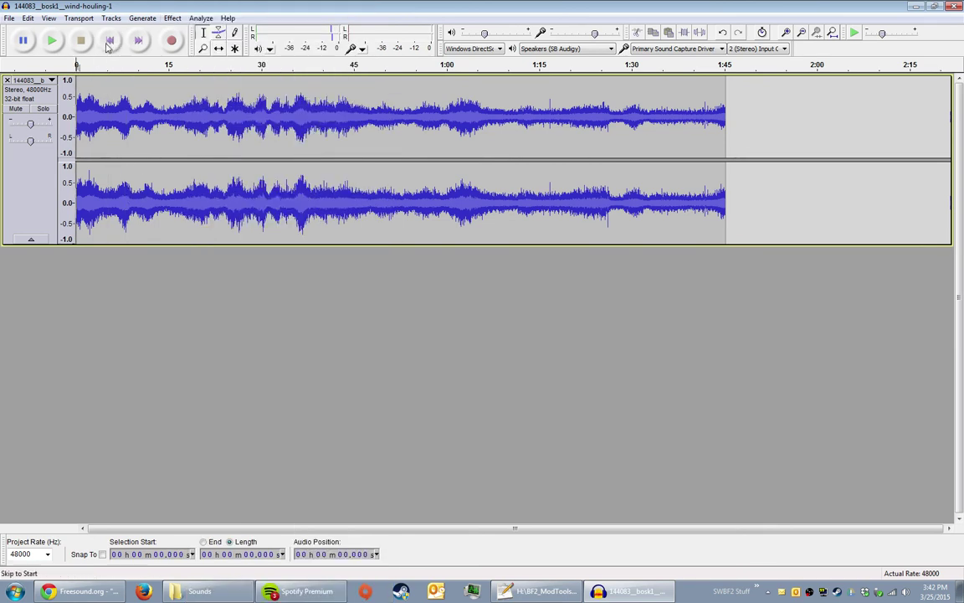
left_click(39, 77)
key("ctrl+d")
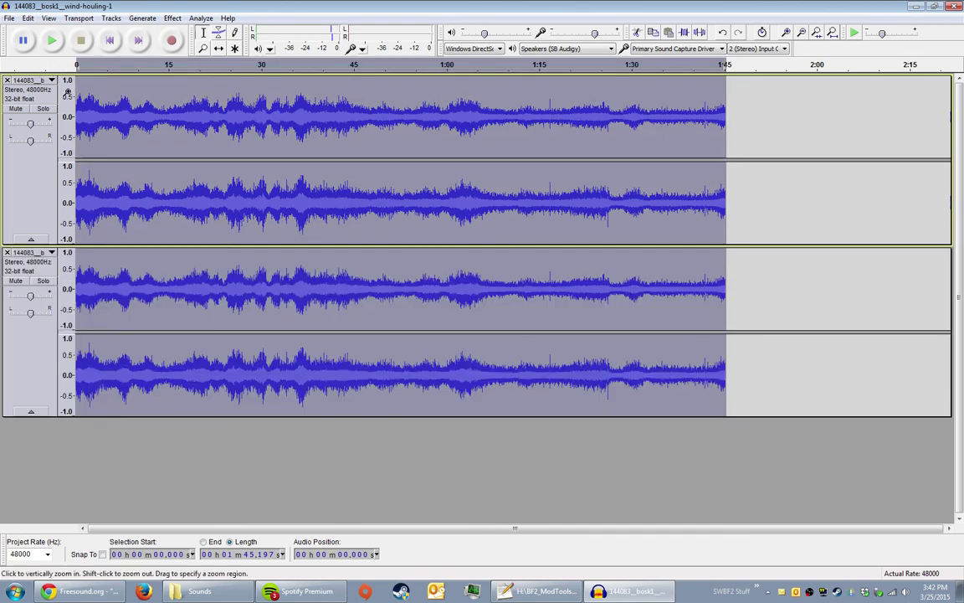
left_click(77, 138)
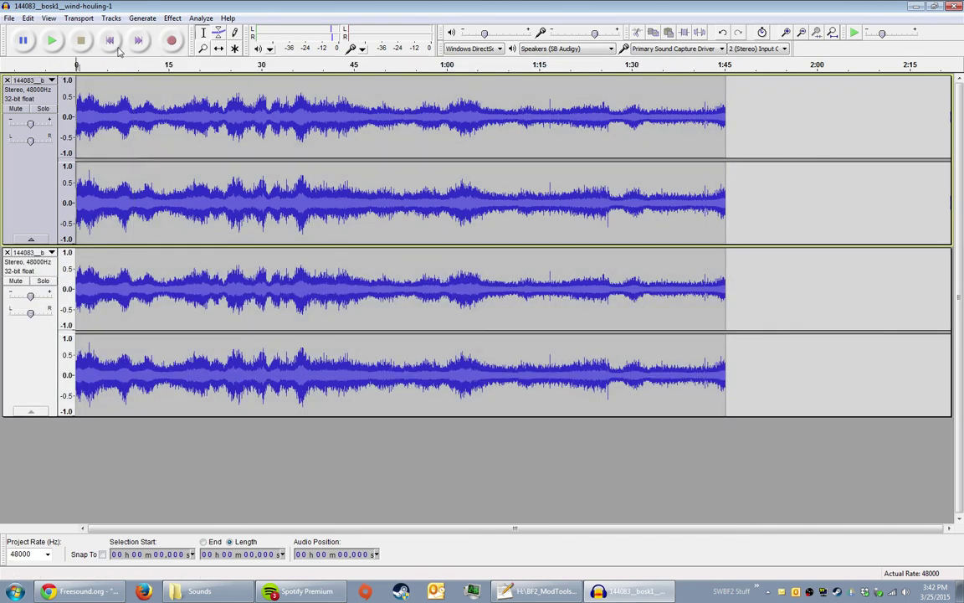
left_click(172, 18)
left_click(219, 37)
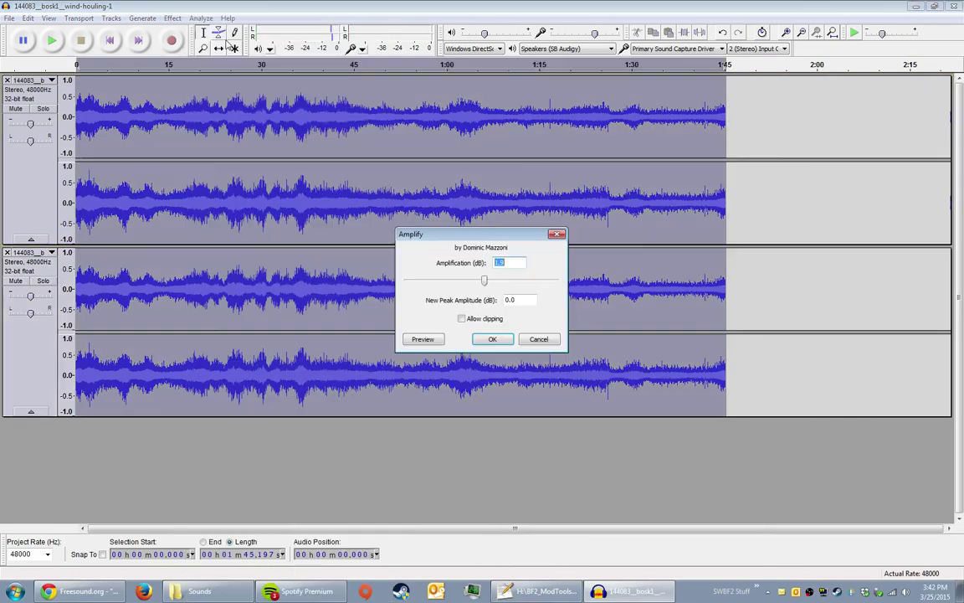
left_click(540, 339)
Step: Remove the duplicated wind track and return to the start of the remaining one
left_click(148, 201)
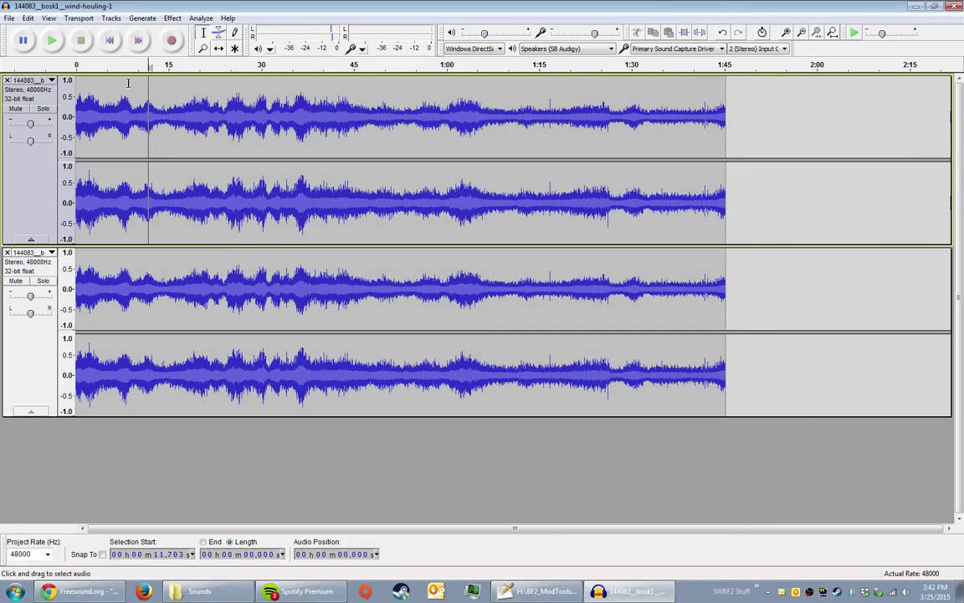
left_click(7, 252)
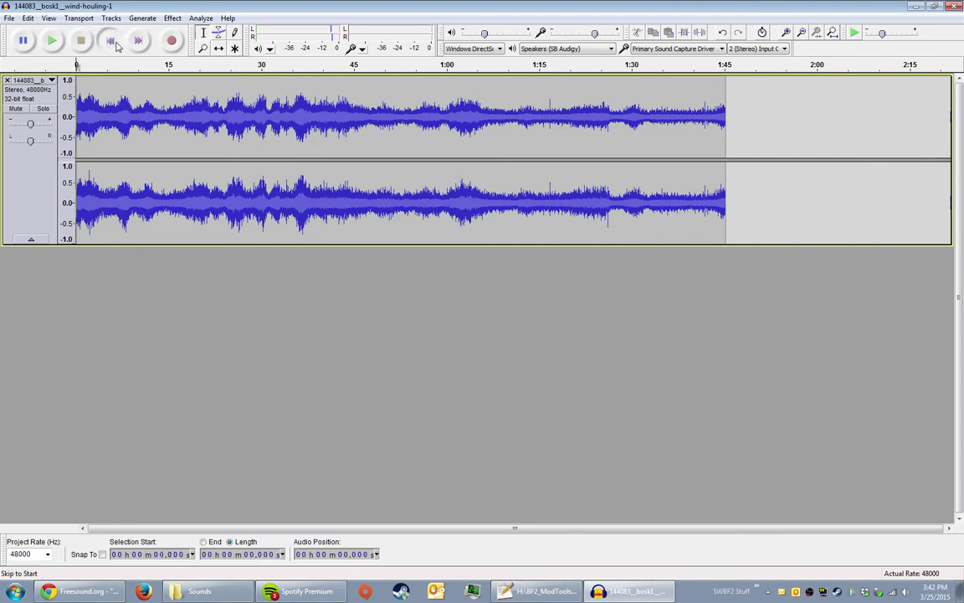
Step: Select the entire wind track and apply the Repeat effect with 1 as the number of repeats
left_click(33, 98)
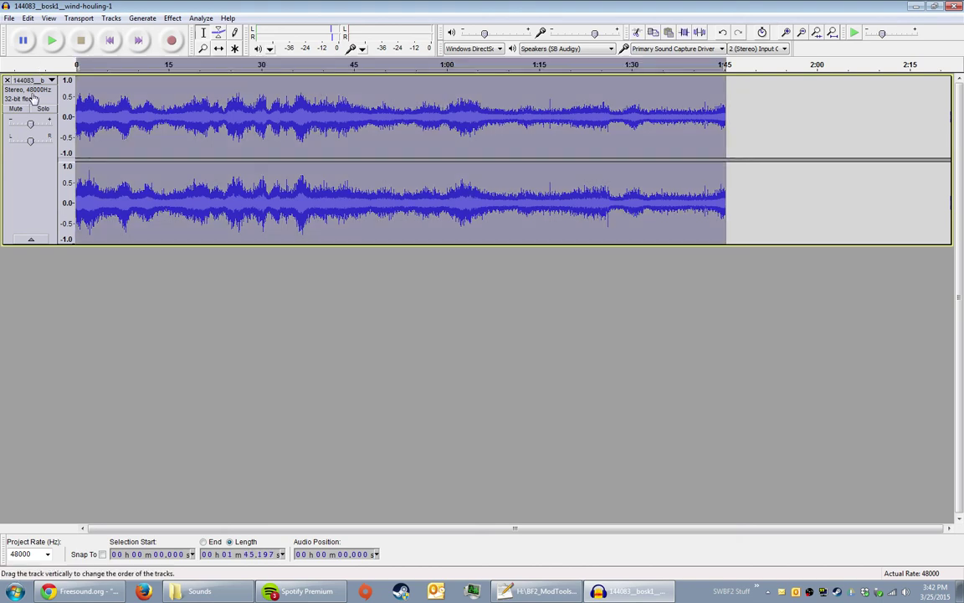
key("ctrl+shift+a")
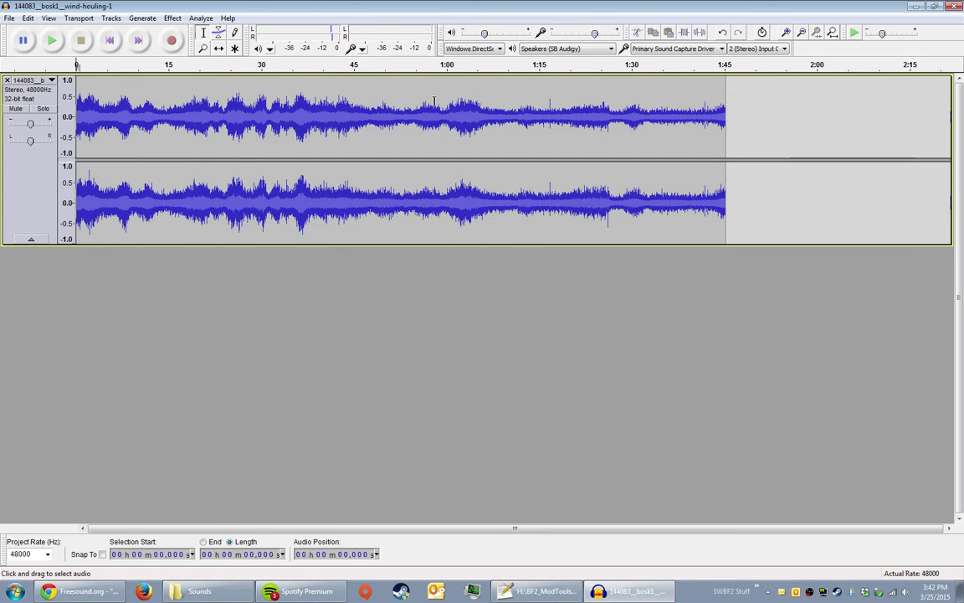
left_click(35, 99)
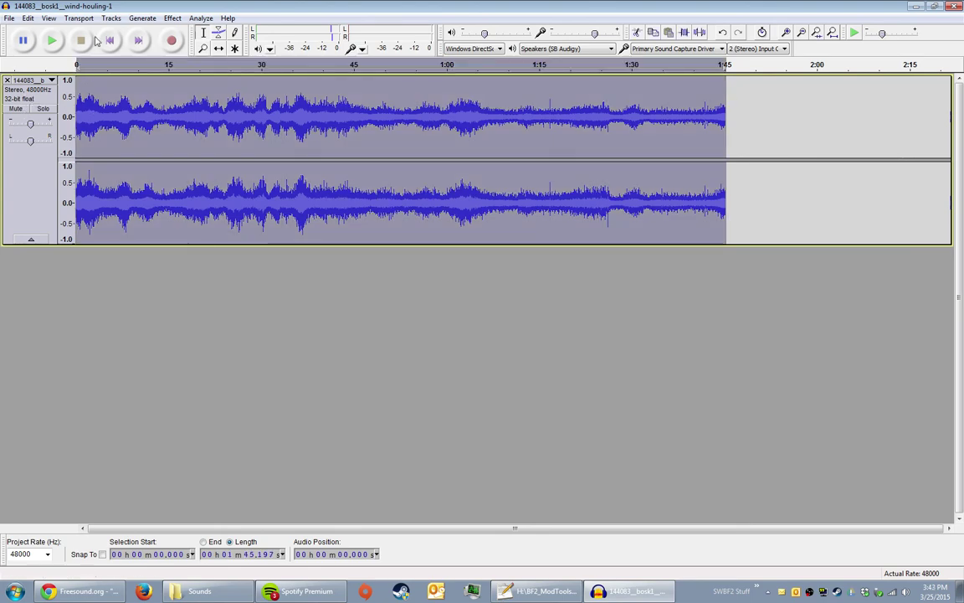
left_click(172, 17)
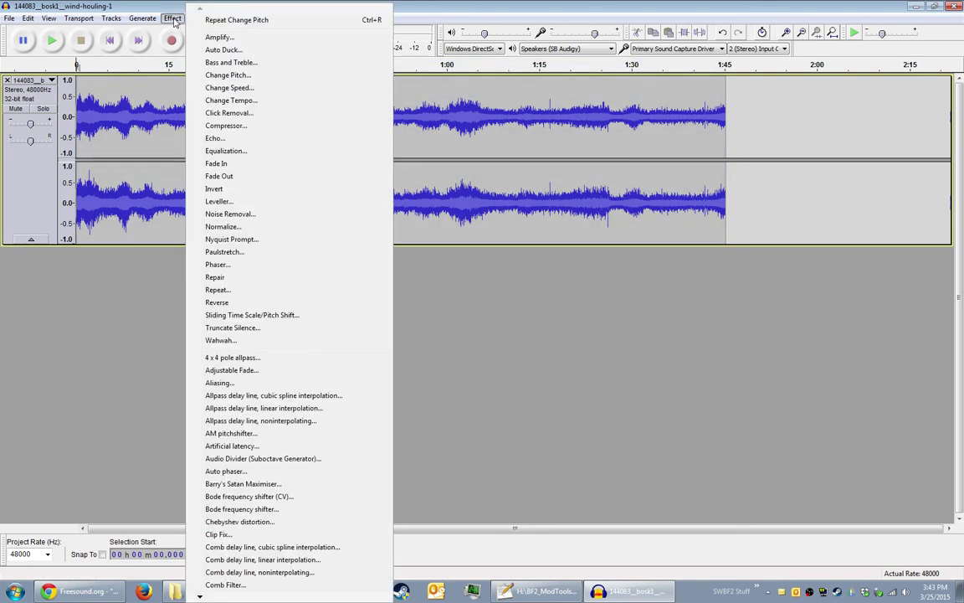
left_click(173, 19)
left_click(173, 19)
left_click(251, 290)
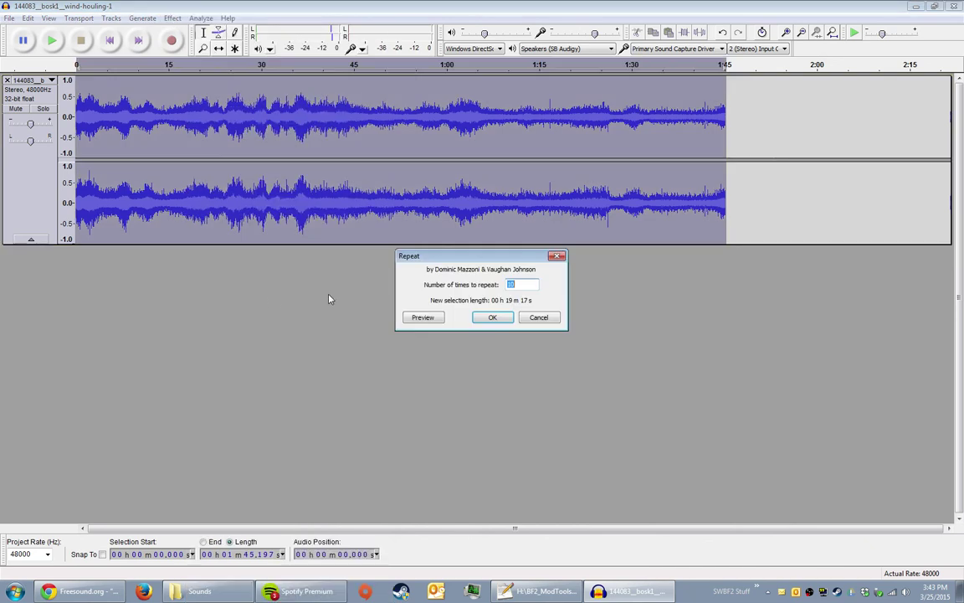
left_click(492, 317)
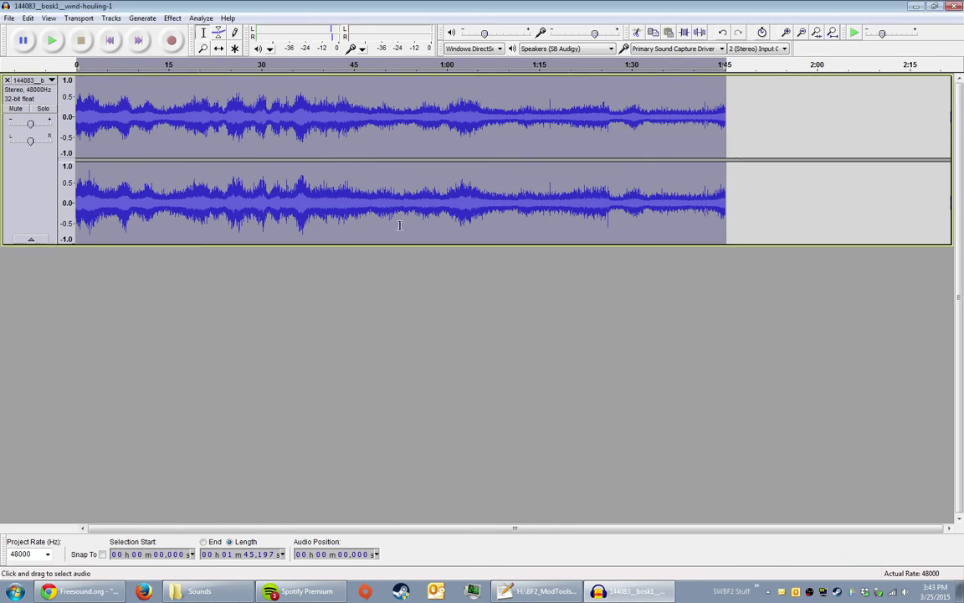
left_click(172, 17)
left_click(245, 288)
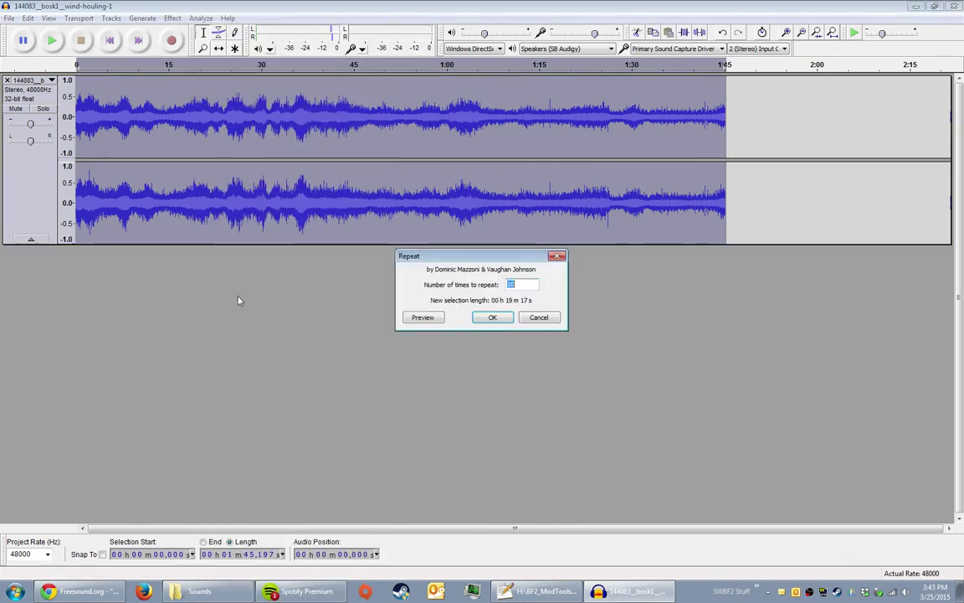
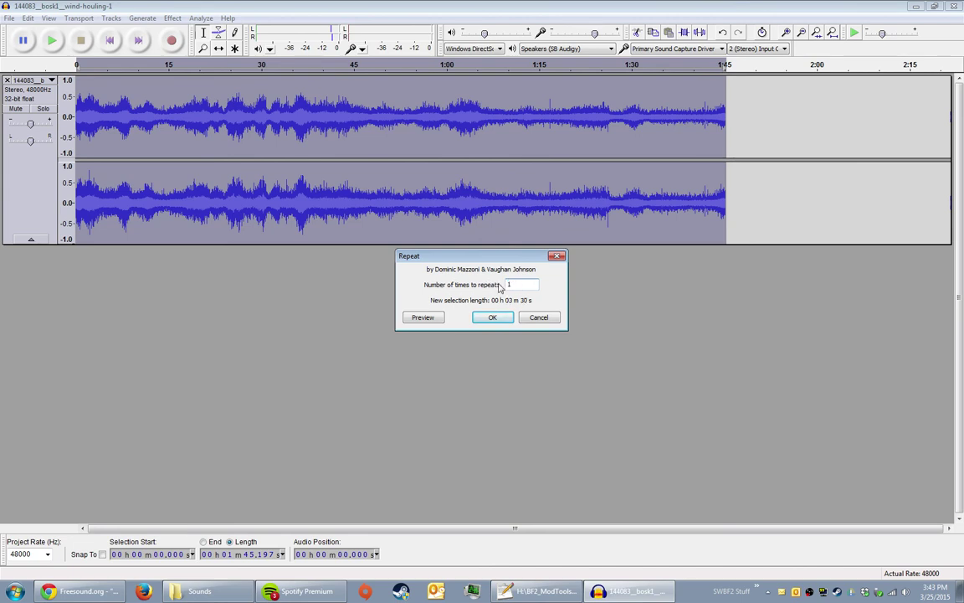
left_click(492, 319)
Step: Examine the join between the original and the repeated wind audio at about 1:45, from overview to close-up
scroll(563, 153, "right", 2)
scroll(563, 153, "right", 19)
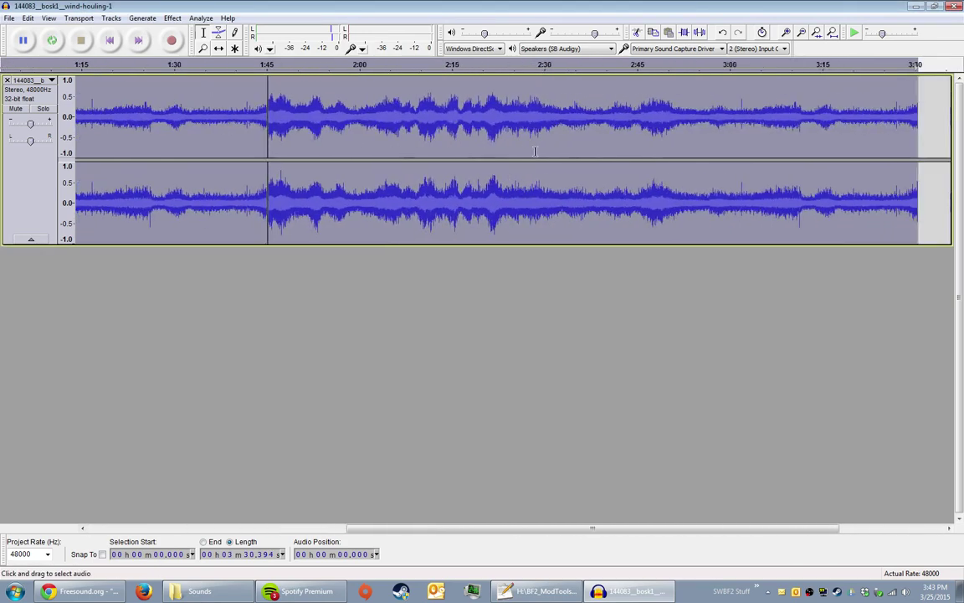
scroll(542, 146, "left", 15)
scroll(509, 123, "left", 6)
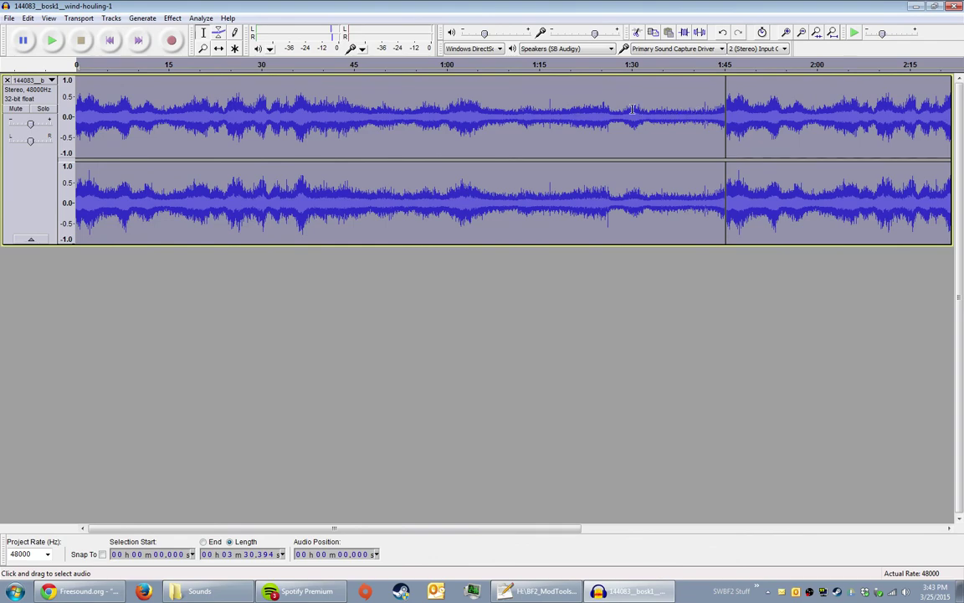
scroll(605, 109, "right", 16)
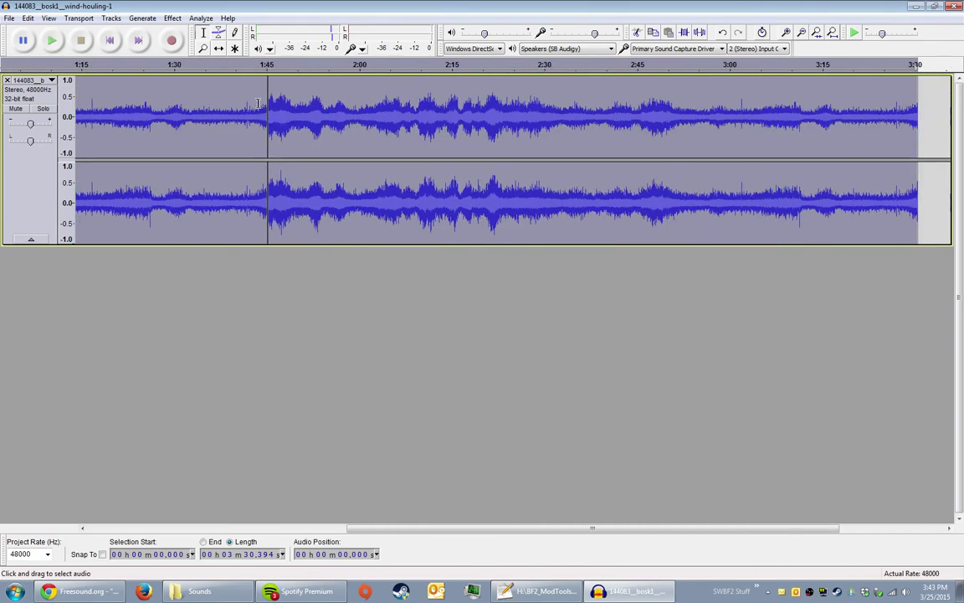
left_click(258, 103)
key("ctrl+1")
key("ctrl+1")
key("ctrl+1")
key("ctrl+1")
scroll(649, 115, "down", 1)
scroll(508, 109, "down", 1)
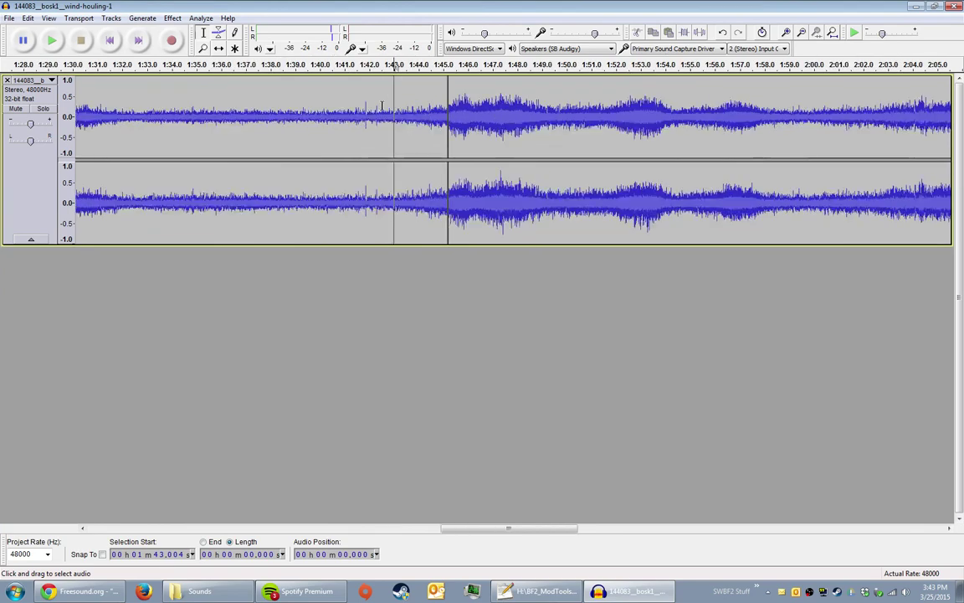
scroll(393, 101, "right", 7)
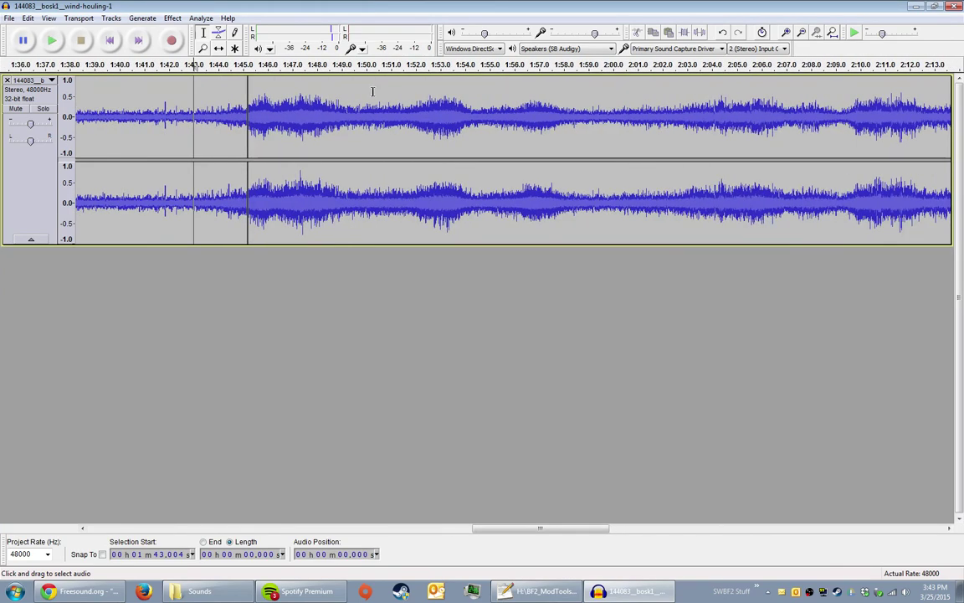
Step: Play the wind track from about 1:43.2 across the join at 1:45, and stop playback
left_click(148, 94)
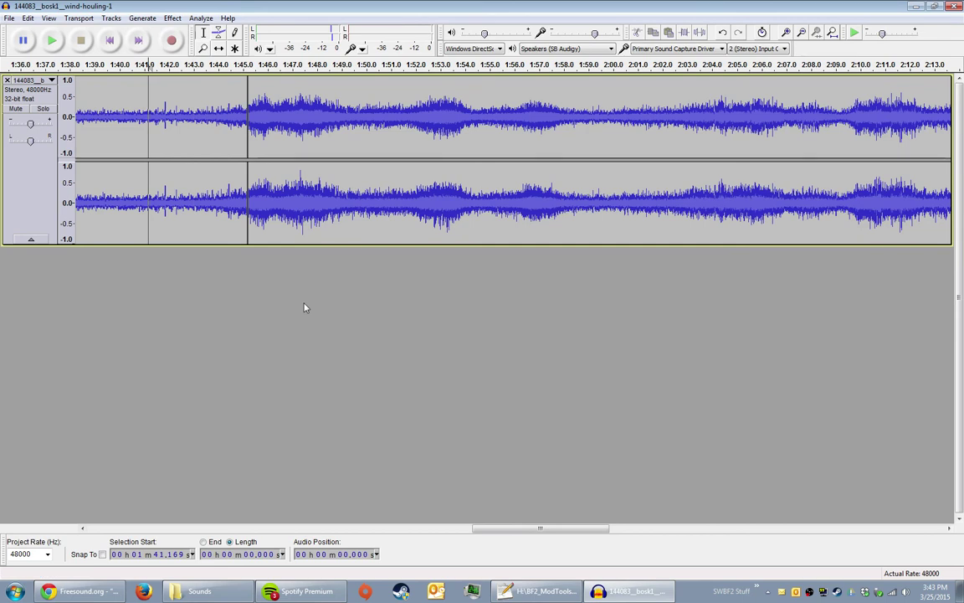
left_click(199, 112)
key("space")
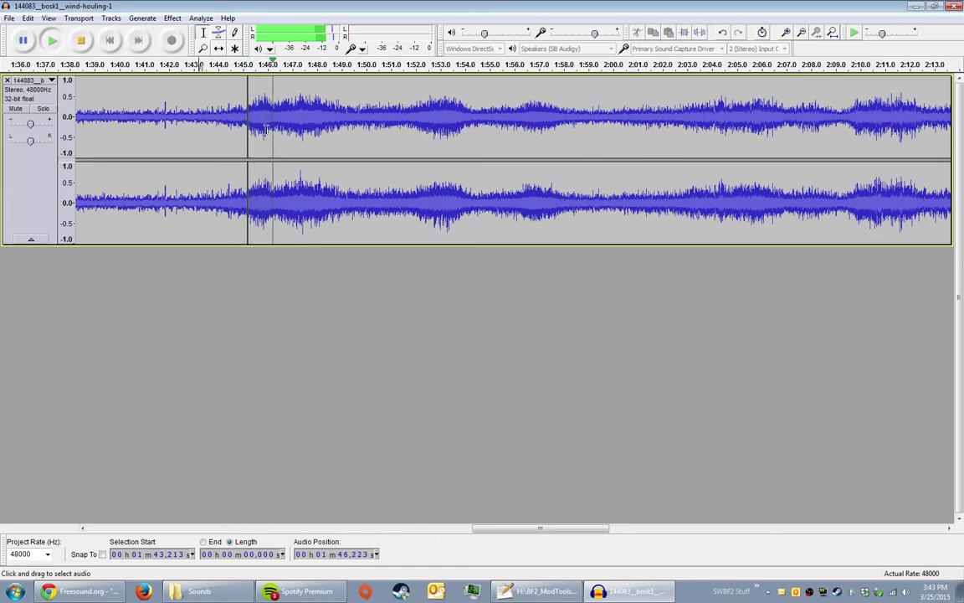
key("space")
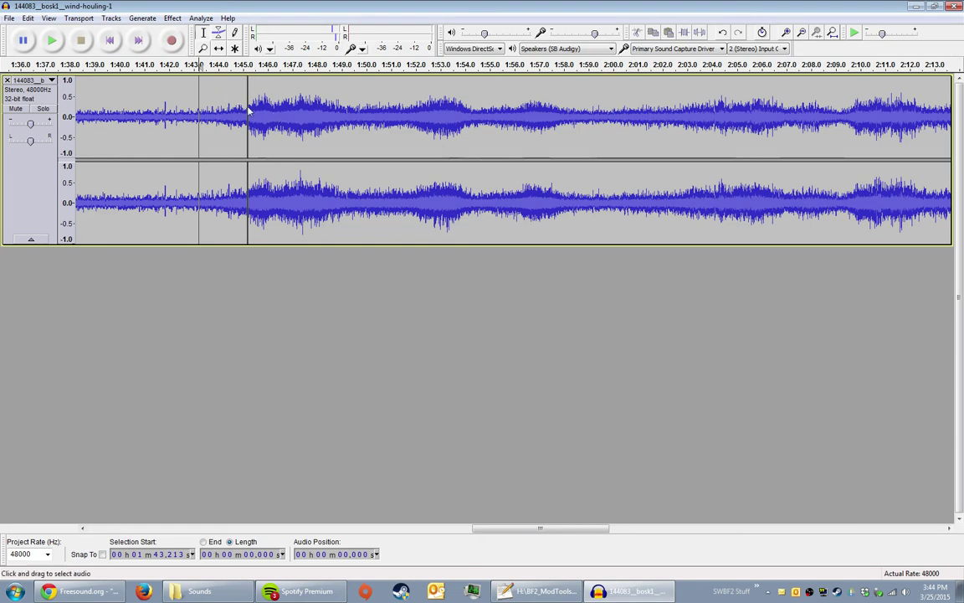
Step: Undo the repeat of the wind track and show the single copy in full
key("ctrl+z")
key("ctrl+f")
key("ctrl+f")
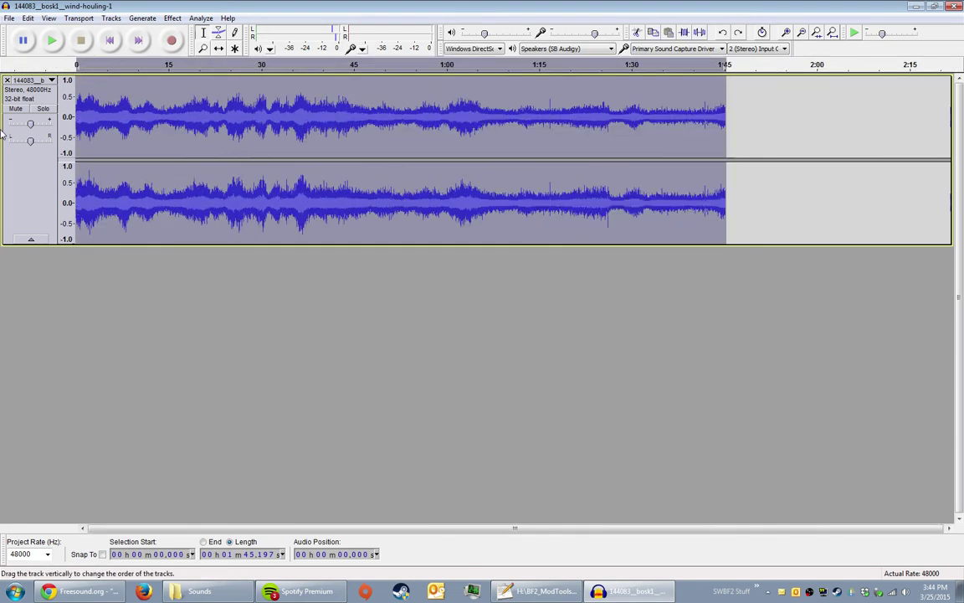
Step: Try normalizing the entire wind track to a maximum amplitude of 0.0 dB with DC offset removal, and undo it
left_click(110, 40)
left_click(167, 19)
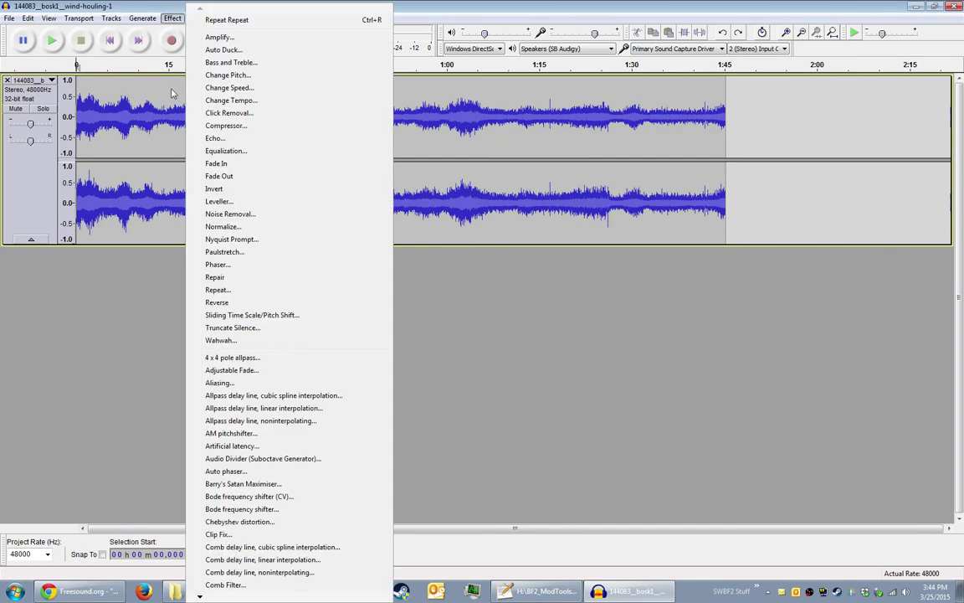
left_click(211, 201)
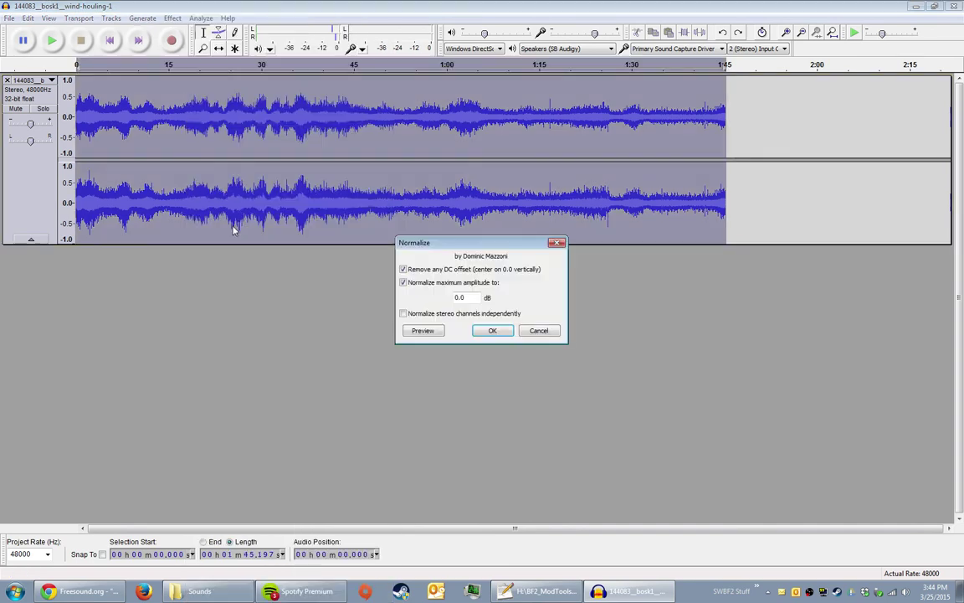
left_click(493, 331)
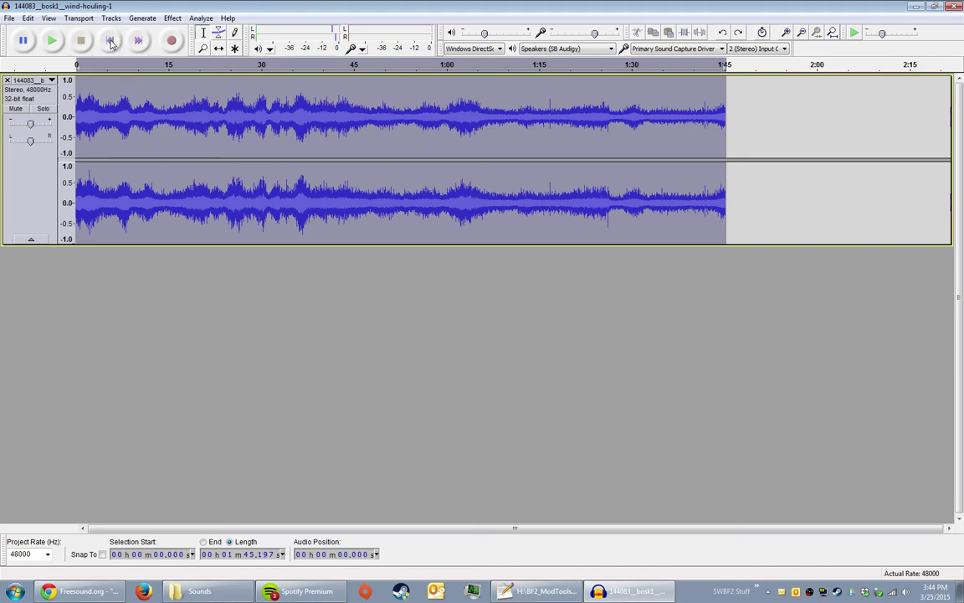
key("ctrl+r")
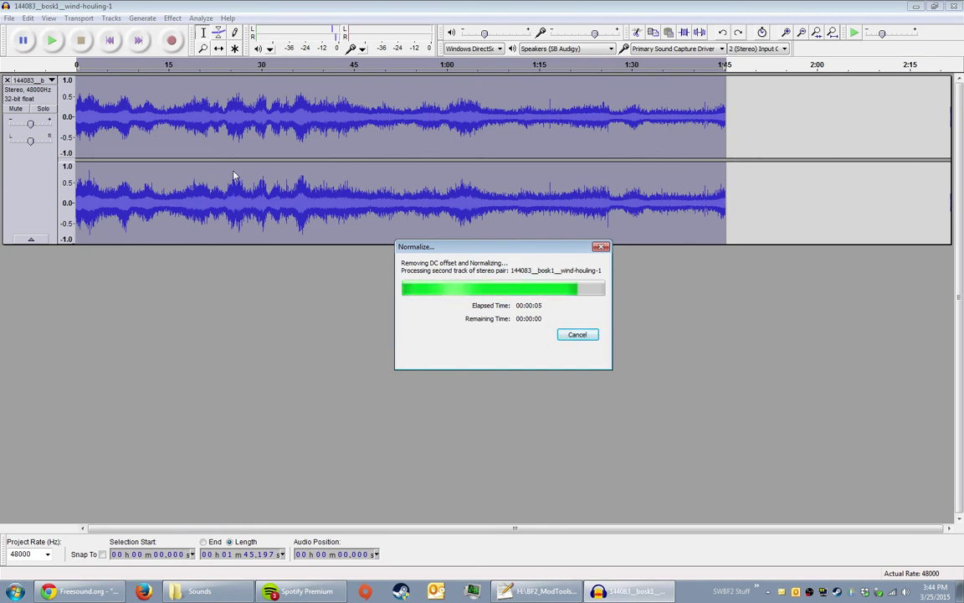
left_click(128, 100)
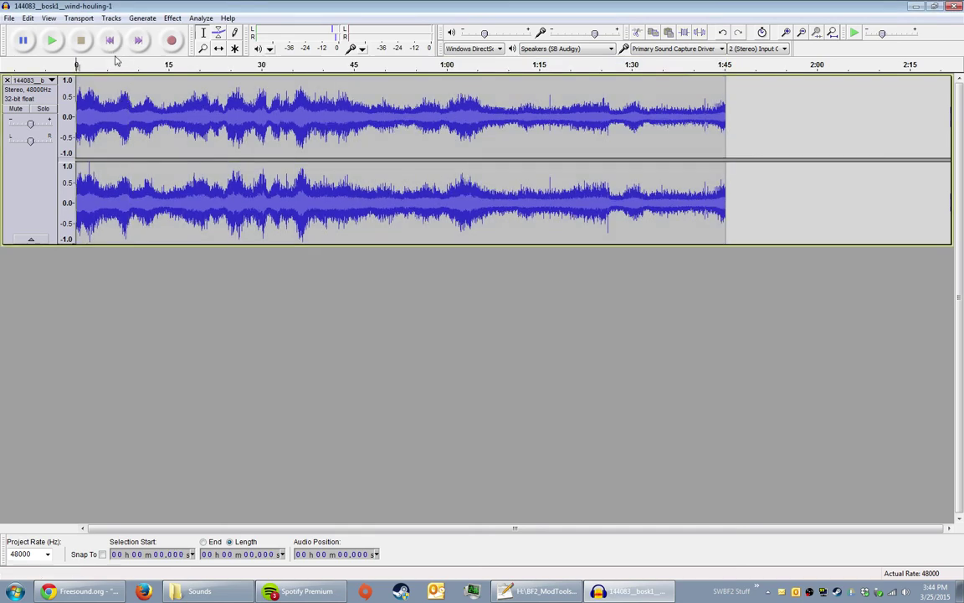
key("ctrl+a")
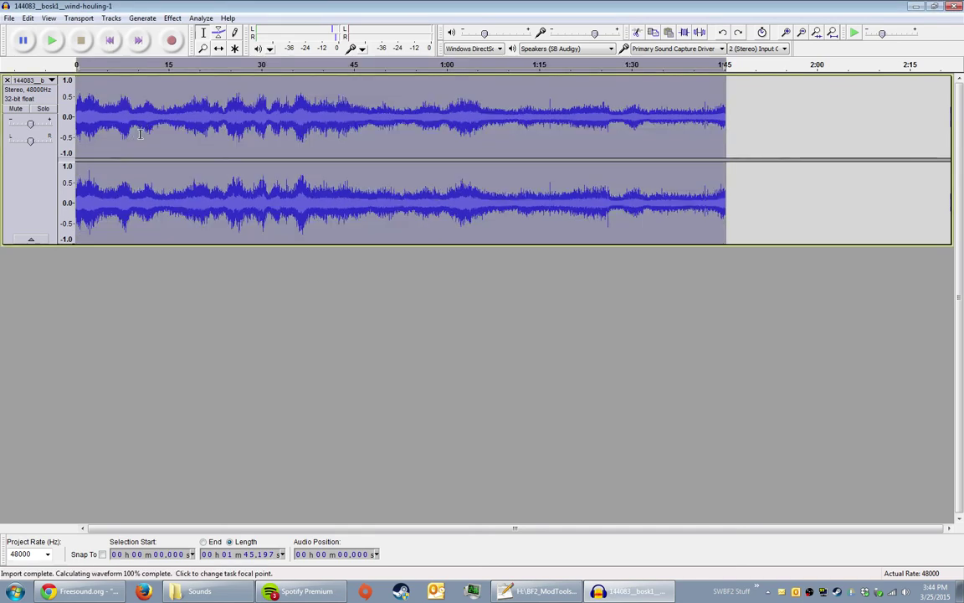
Step: Redo the normalization of the wind track and return the cursor to the start
key("ctrl+y")
left_click(118, 37)
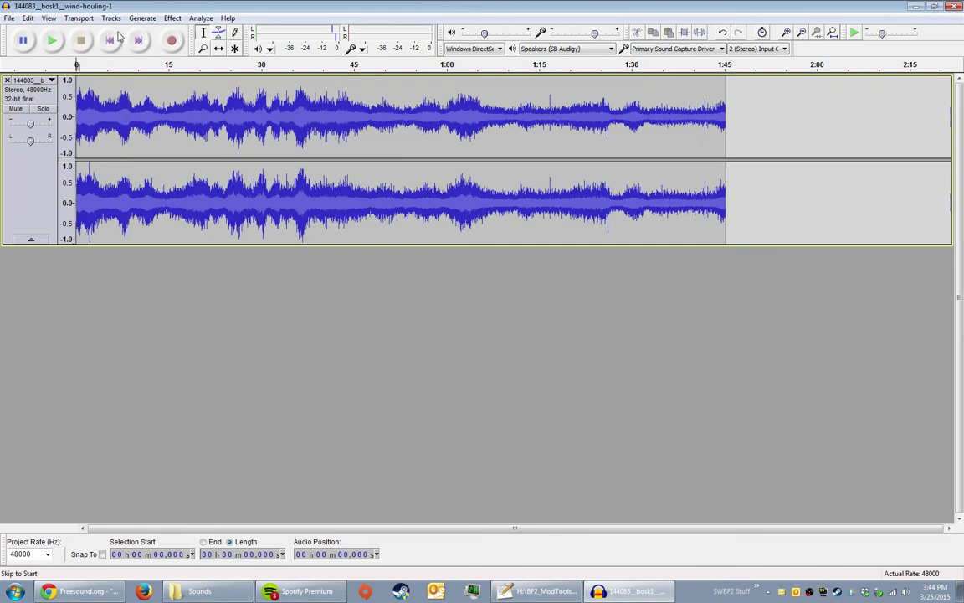
Step: Apply the Repeat effect to the whole wind track, repeating it once
left_click(173, 20)
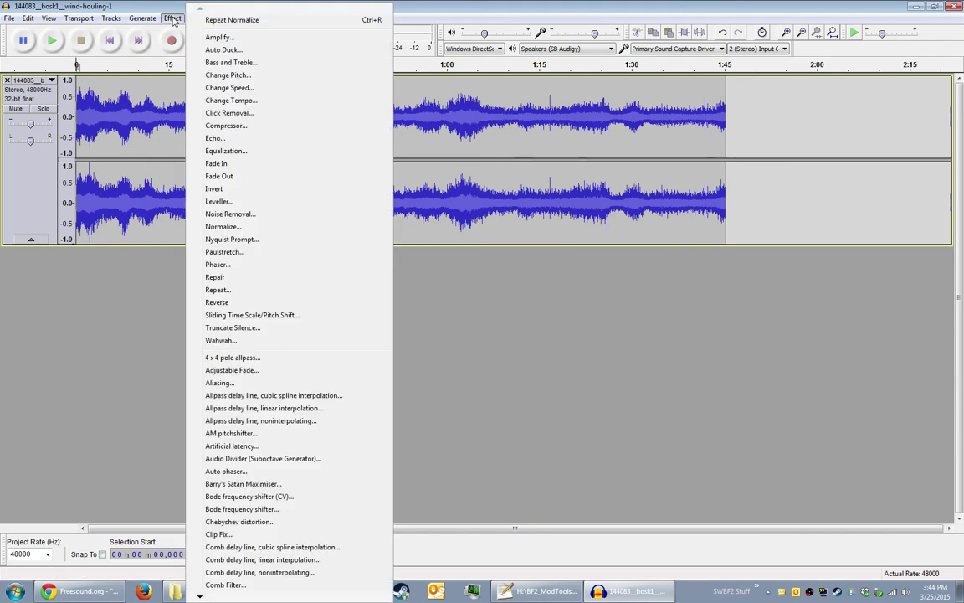
left_click(248, 291)
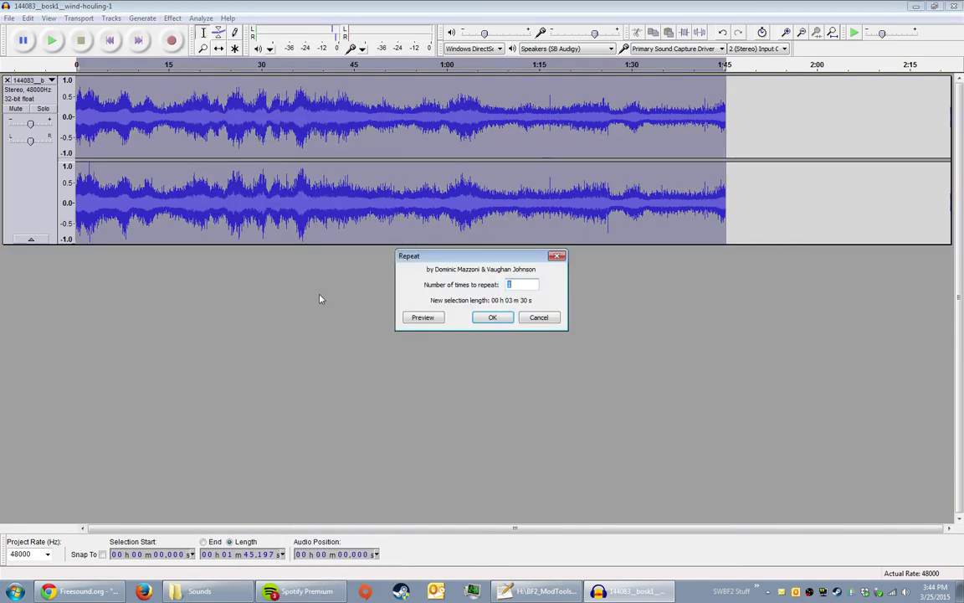
key("Return")
Step: Examine the waveform around the seam near 1:45, marking about two seconds across it from 1:44.266
scroll(393, 260, "right", 5)
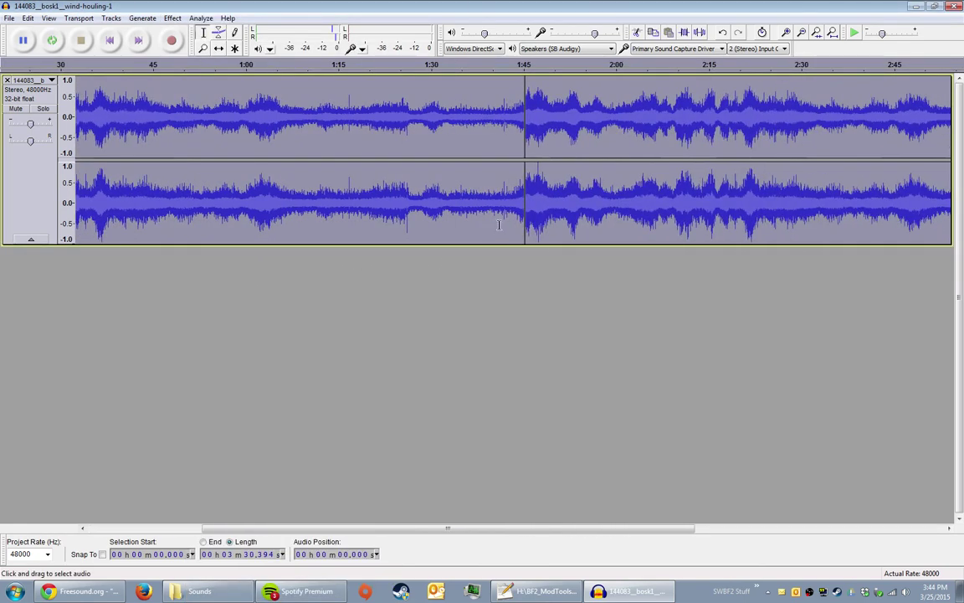
scroll(401, 201, "up", 4)
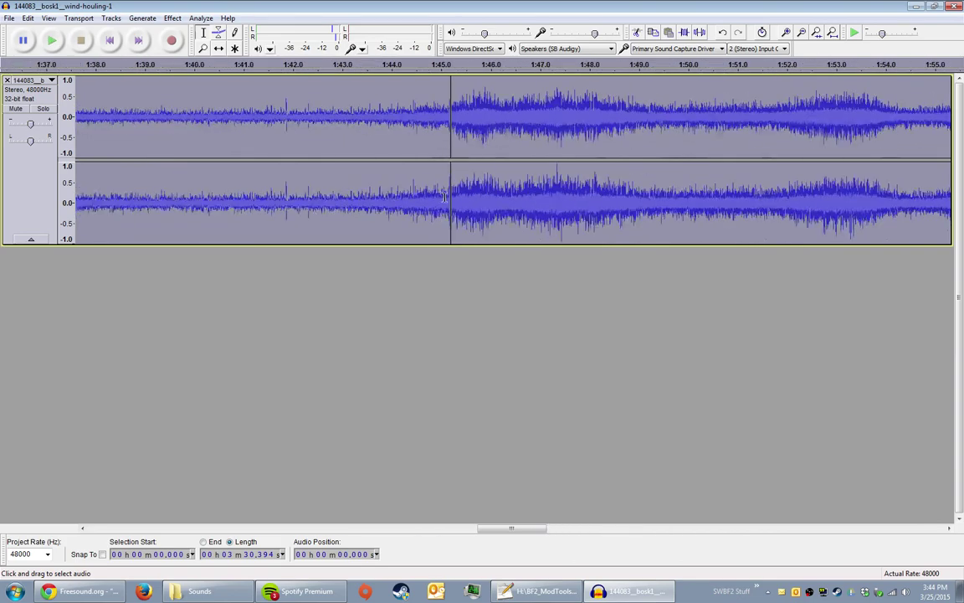
scroll(445, 196, "up", 4)
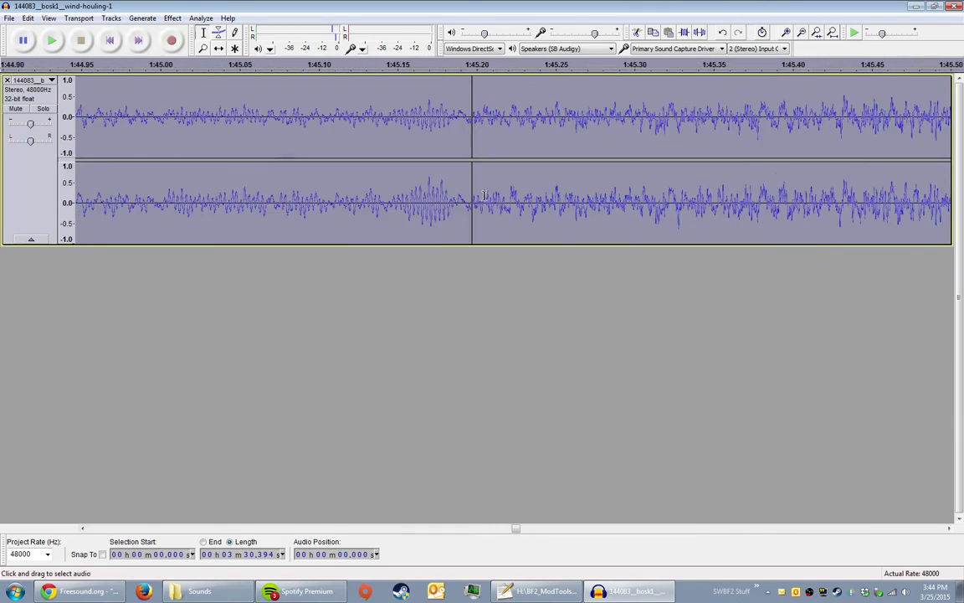
scroll(469, 197, "down", 12)
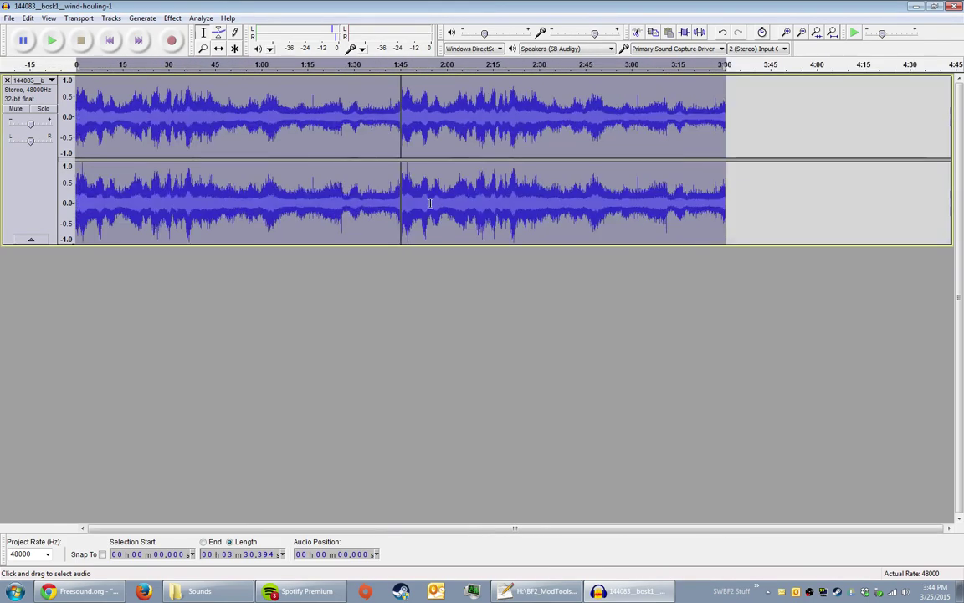
scroll(398, 199, "up", 6)
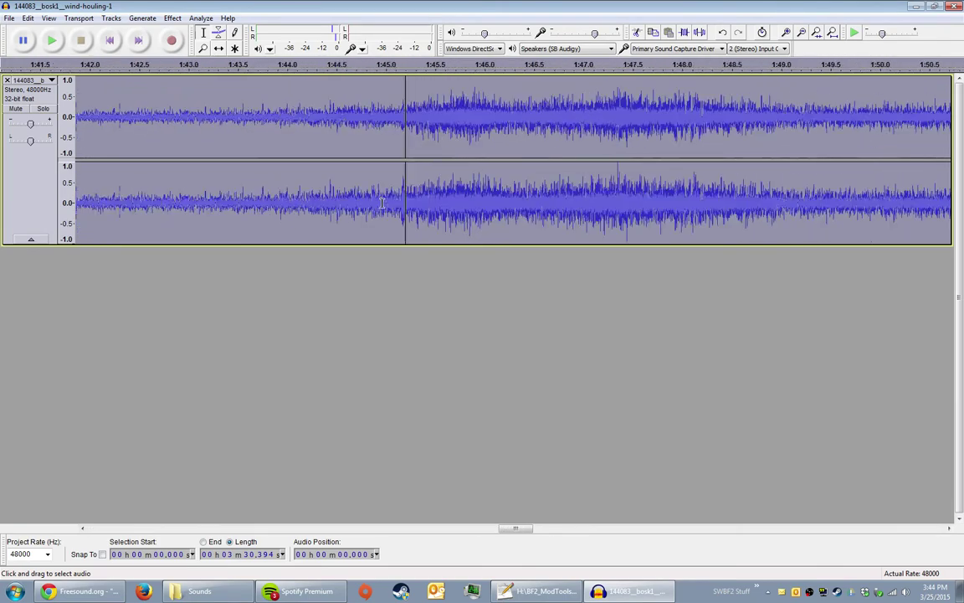
left_click_drag(246, 201, 638, 194)
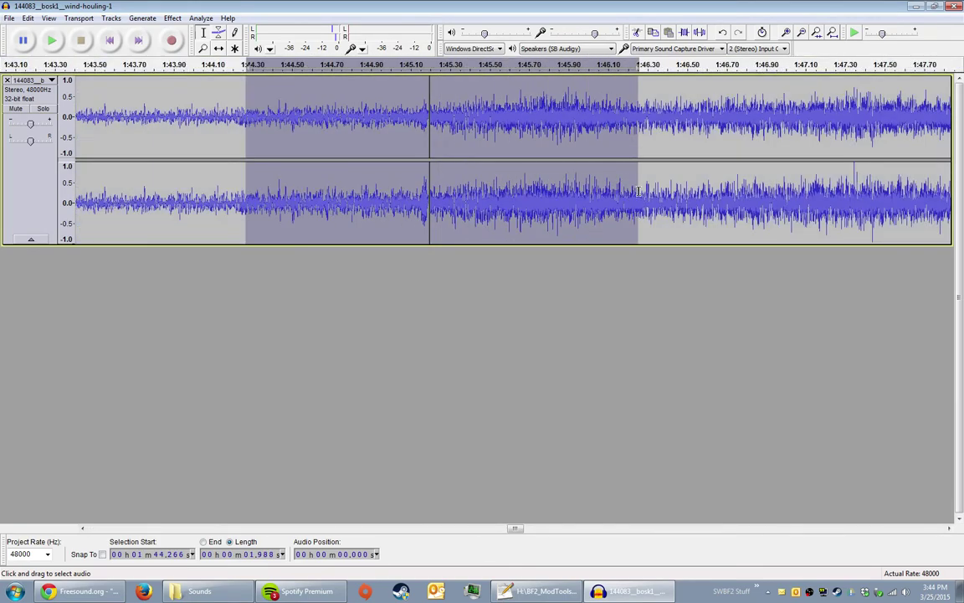
scroll(571, 191, "down", 4)
scroll(511, 171, "up", 3)
scroll(552, 185, "up", 2)
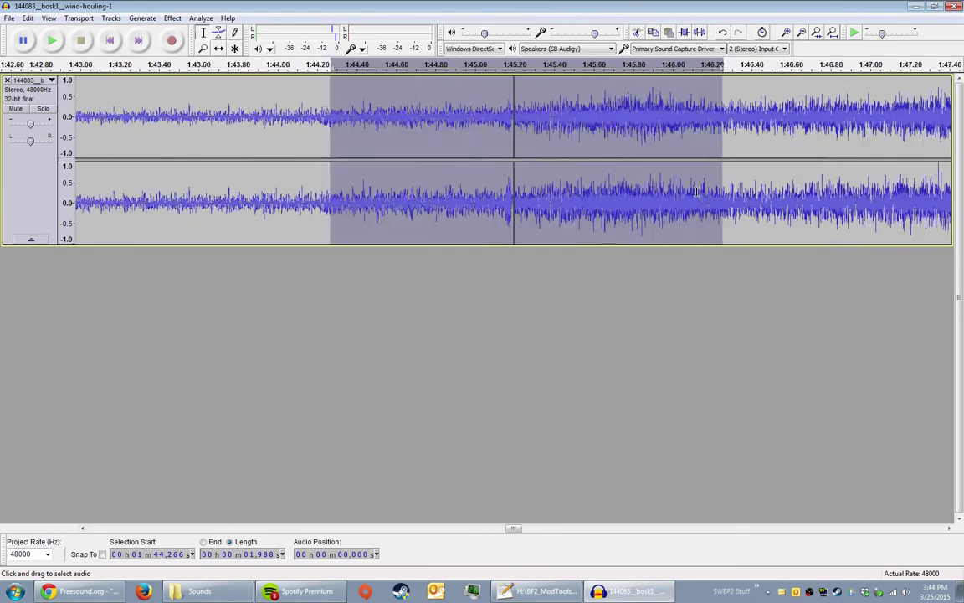
scroll(552, 185, "down", 2)
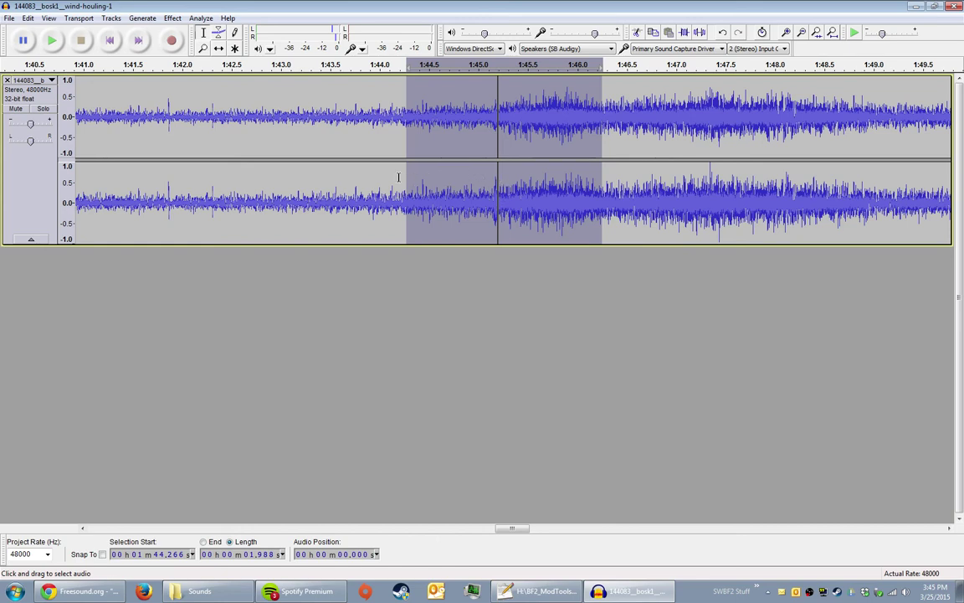
Step: Delete about 1.28 seconds of audio just before the seam, starting at 1:43.921
left_click(345, 112)
left_click_drag(336, 112, 498, 118)
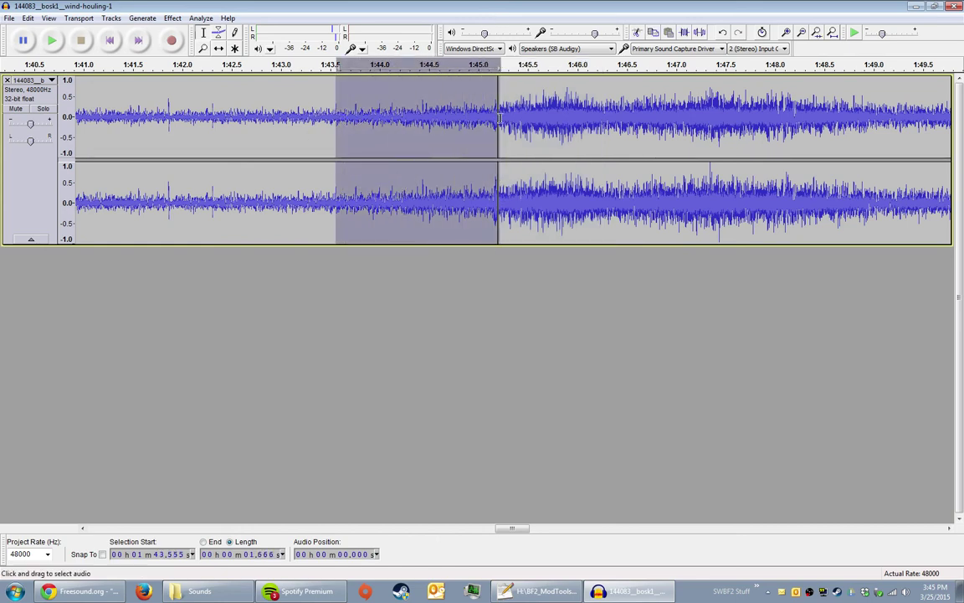
left_click_drag(336, 111, 374, 112)
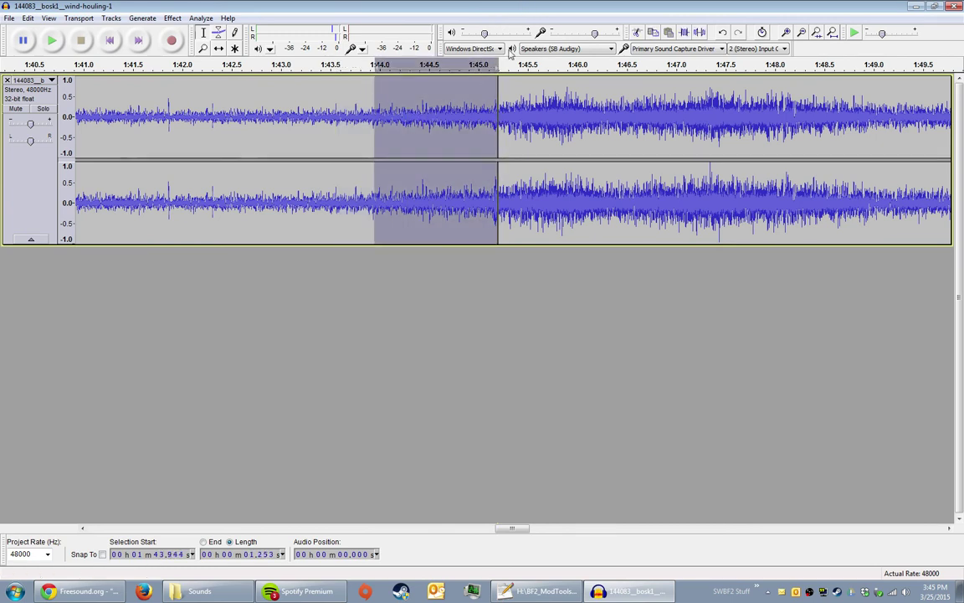
left_click(385, 110)
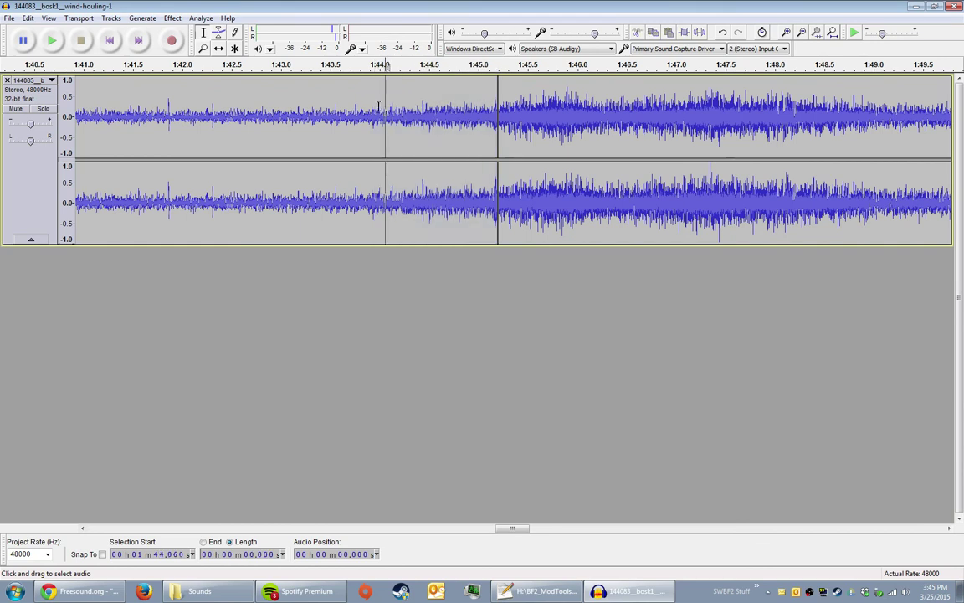
left_click_drag(372, 119, 499, 124)
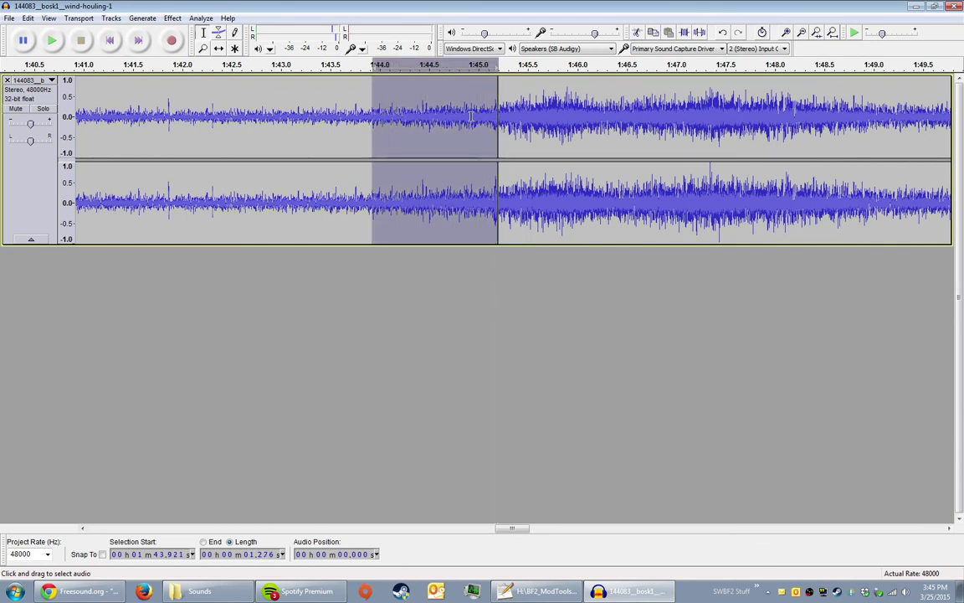
key("Delete")
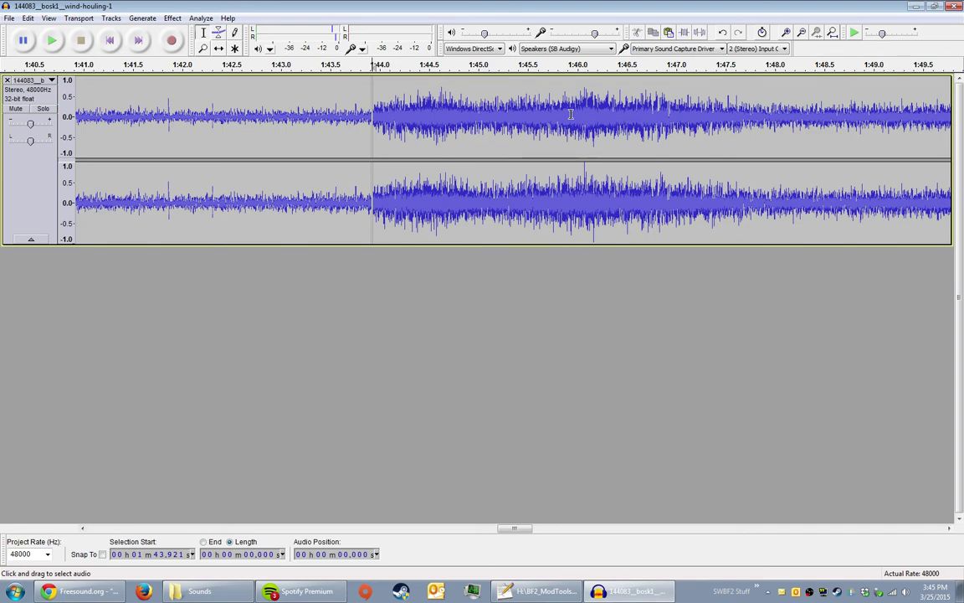
Step: Undo the deletion before the seam and try alternative cut points between about 1:43.5 and 1:44.6
key("ctrl+z")
left_click(329, 113)
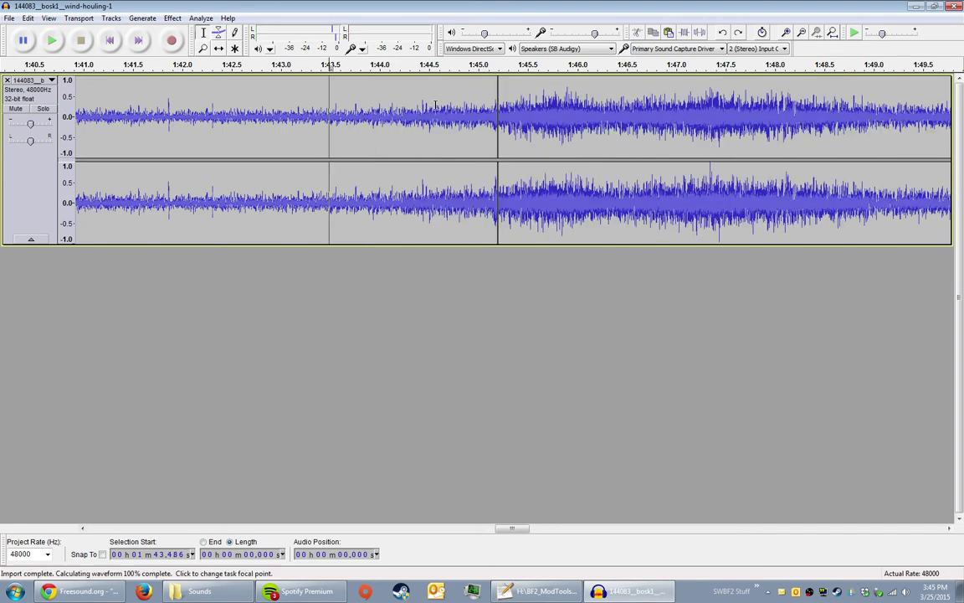
left_click(404, 118)
left_click(395, 117)
left_click(375, 116)
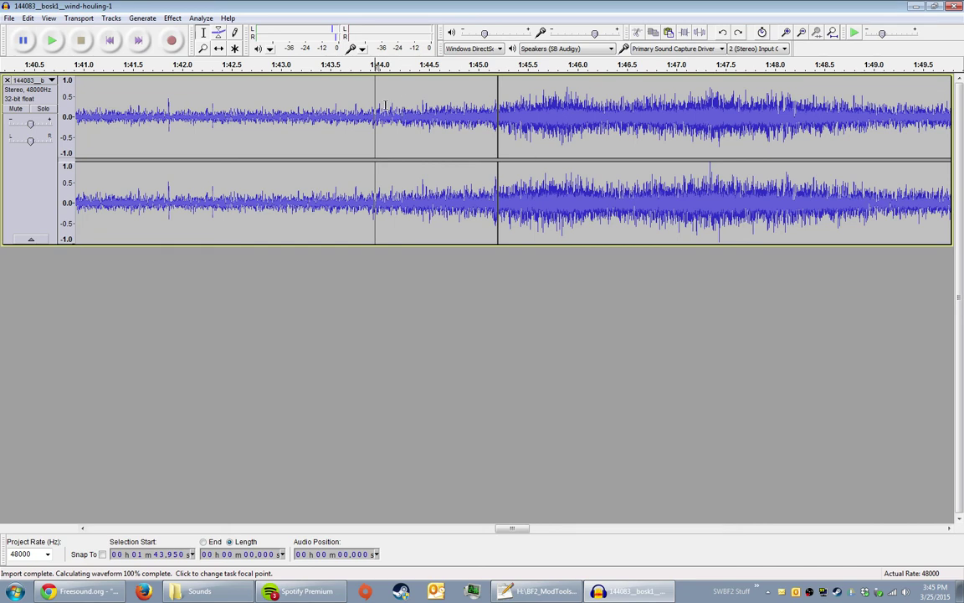
left_click(385, 105)
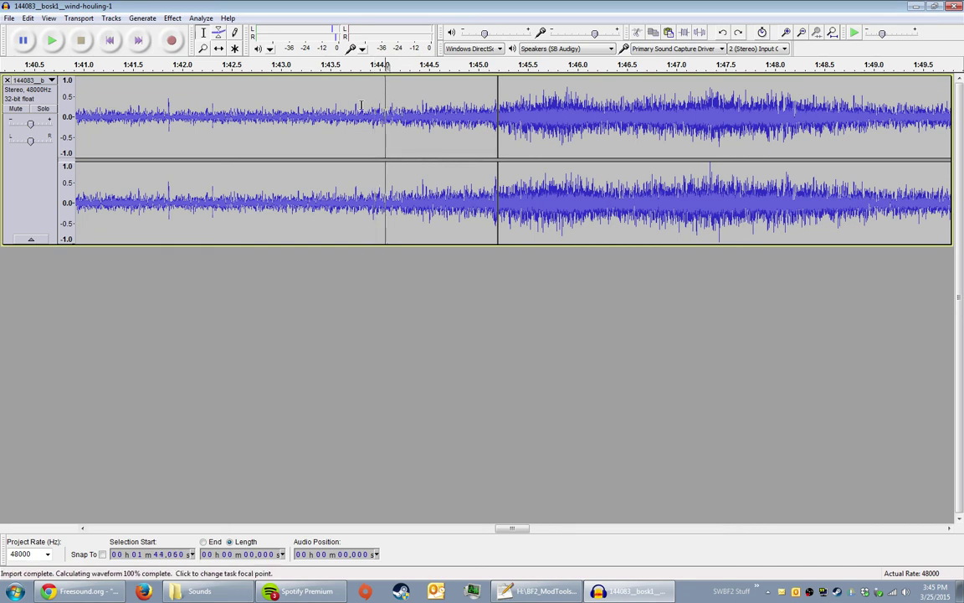
left_click_drag(388, 106, 390, 107)
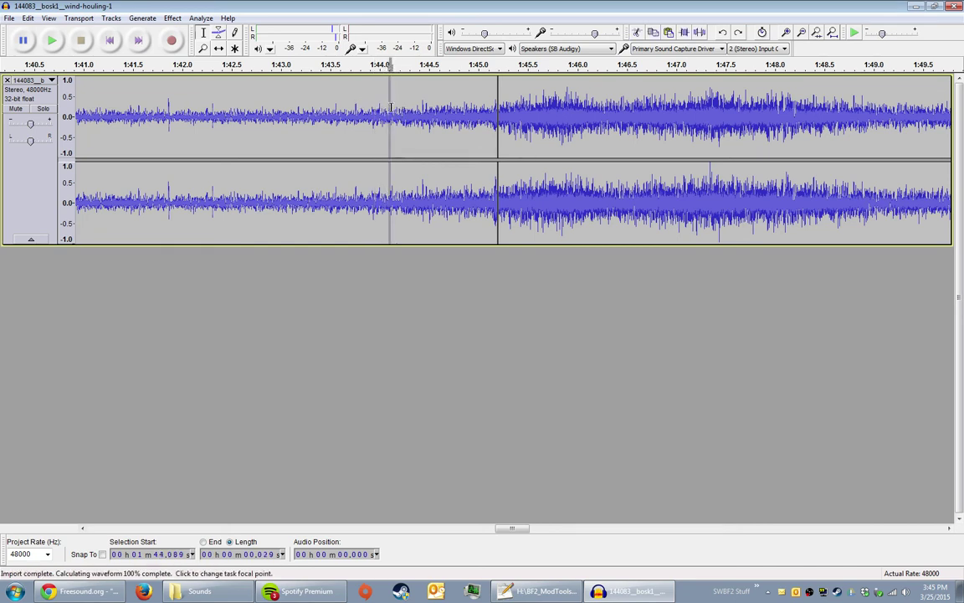
left_click(400, 109)
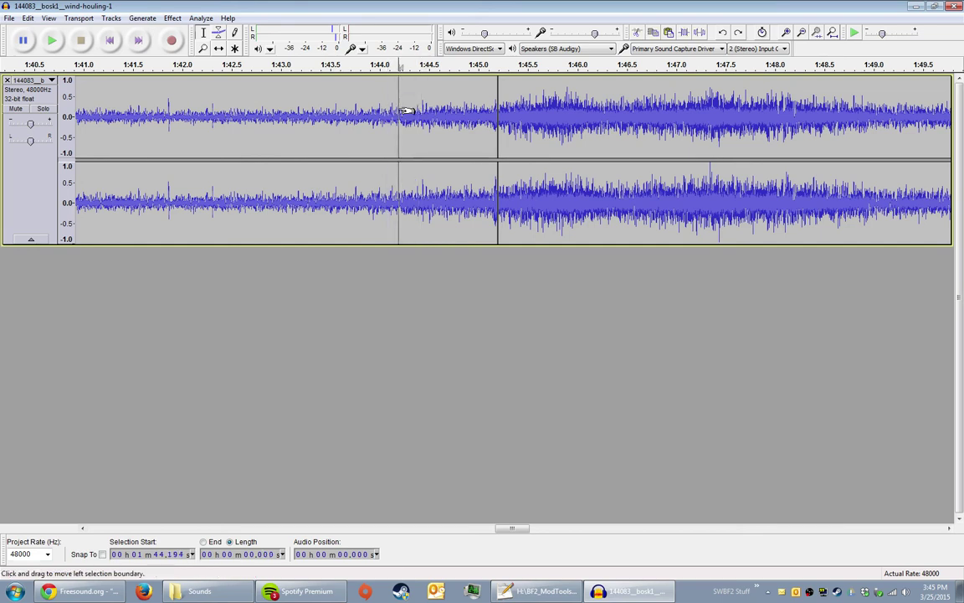
key("Right")
key("Right")
key("Right")
key("Right")
key("Right")
key("Right")
key("Right")
key("Right")
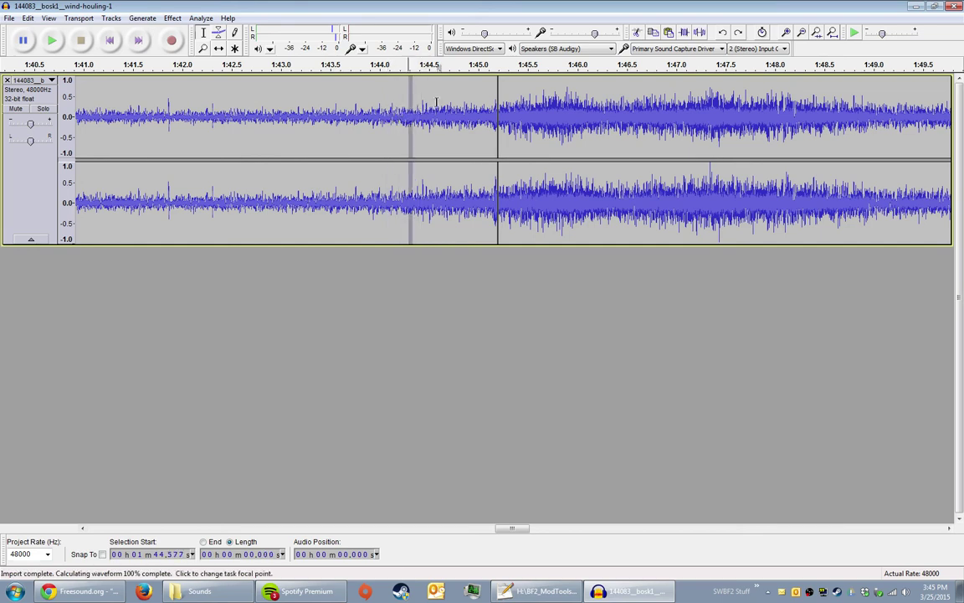
left_click(395, 101)
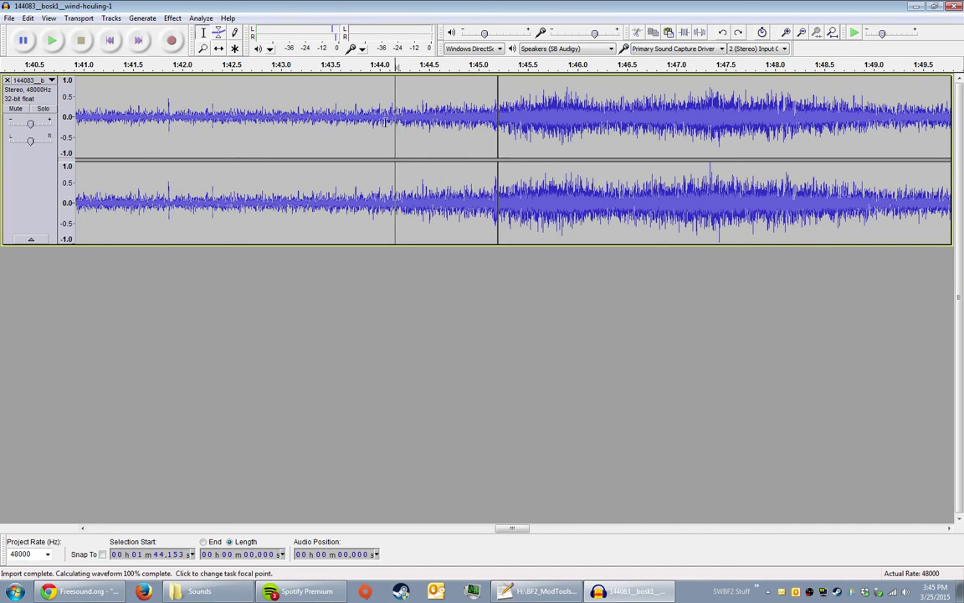
Step: Undo the track repetition and put the cursor back at the start of the original recording
key("Home")
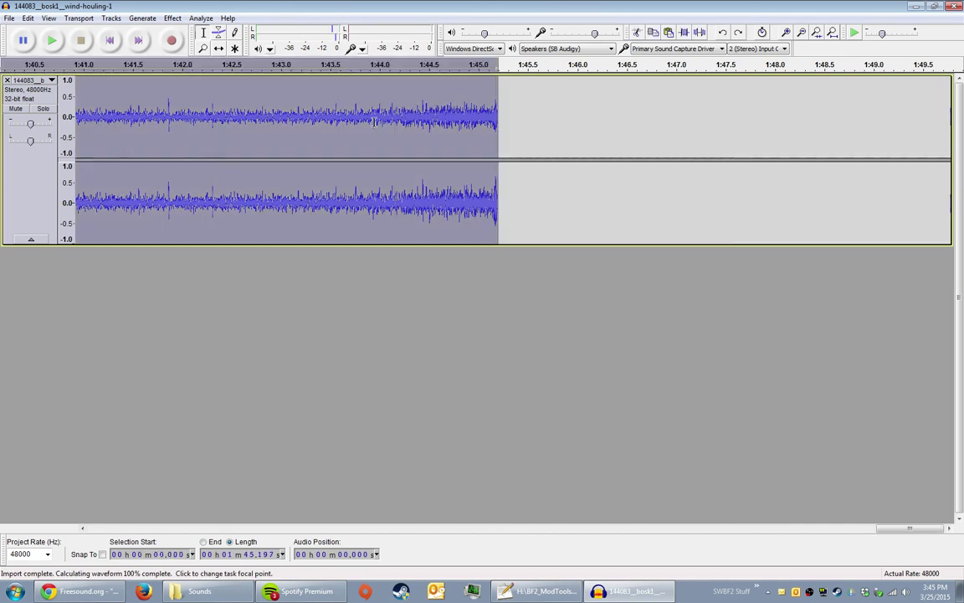
key("ctrl+3")
key("ctrl+3")
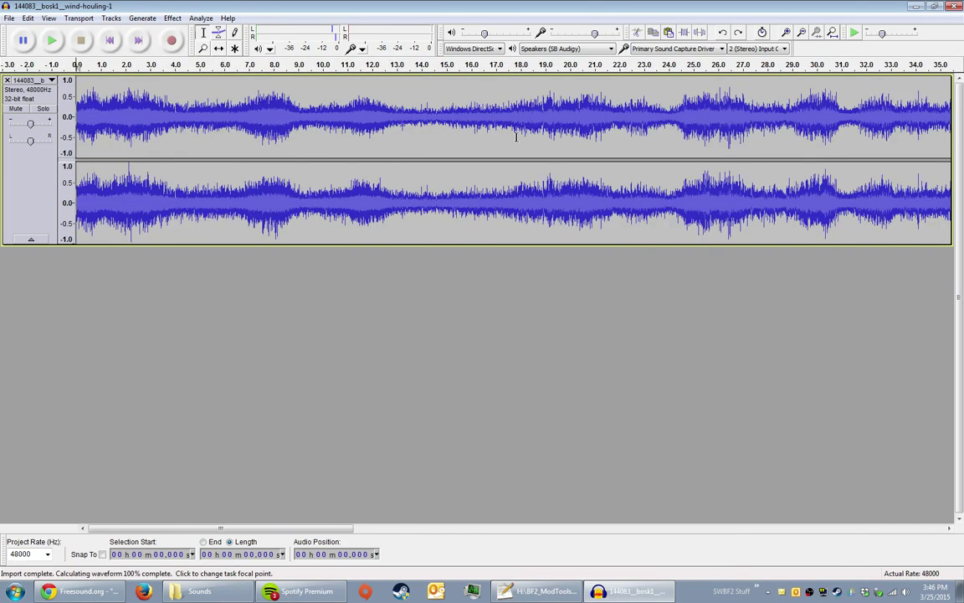
Step: Play the end of the track from 1:40.960 and mark earlier points at 1:40.402 and 1:38.626
left_click(481, 142)
key("ctrl+f")
left_click(700, 118)
key("ctrl+1")
key("ctrl+1")
key("ctrl+1")
scroll(845, 120, "right", 2)
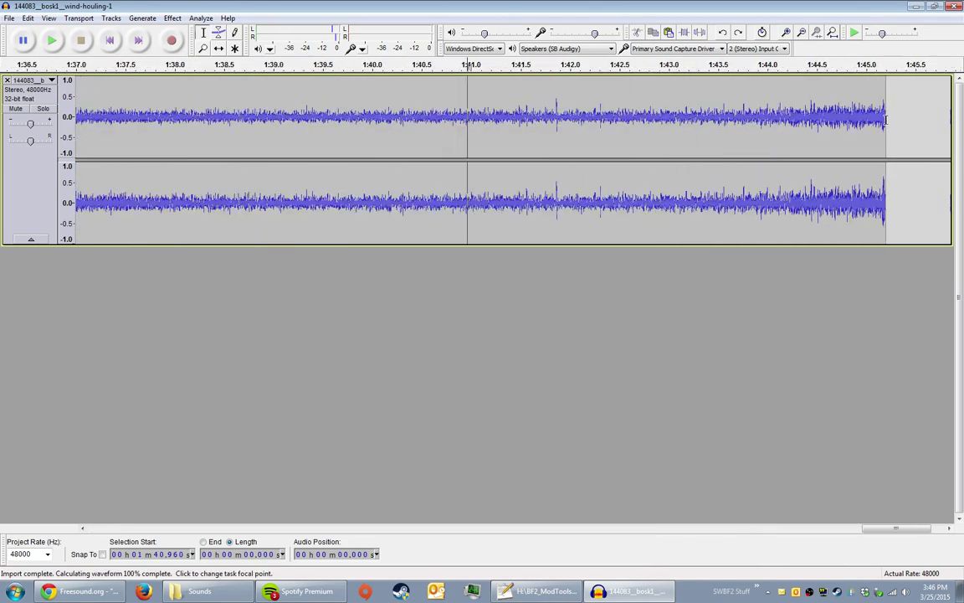
key("space")
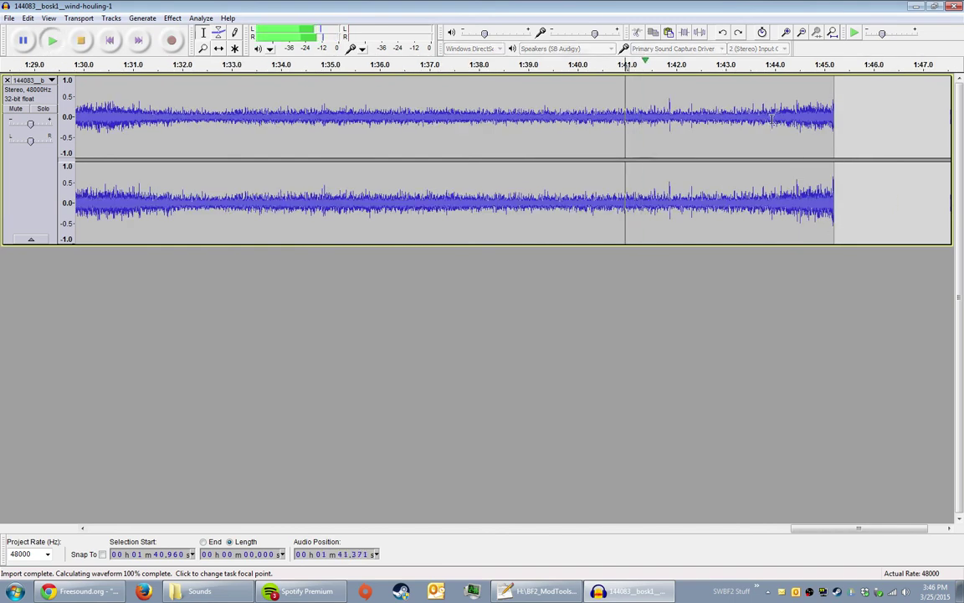
left_click(597, 205)
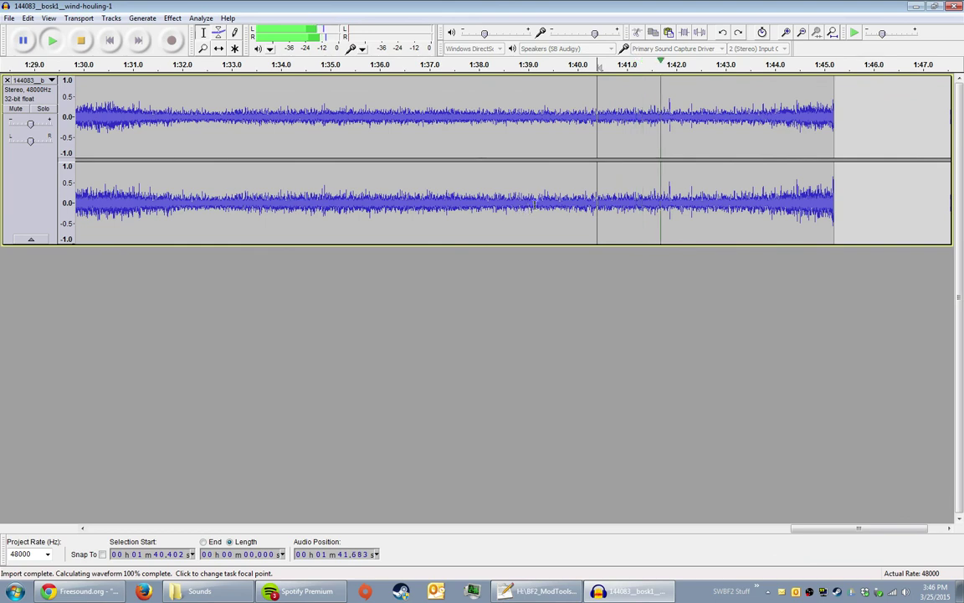
left_click(509, 115)
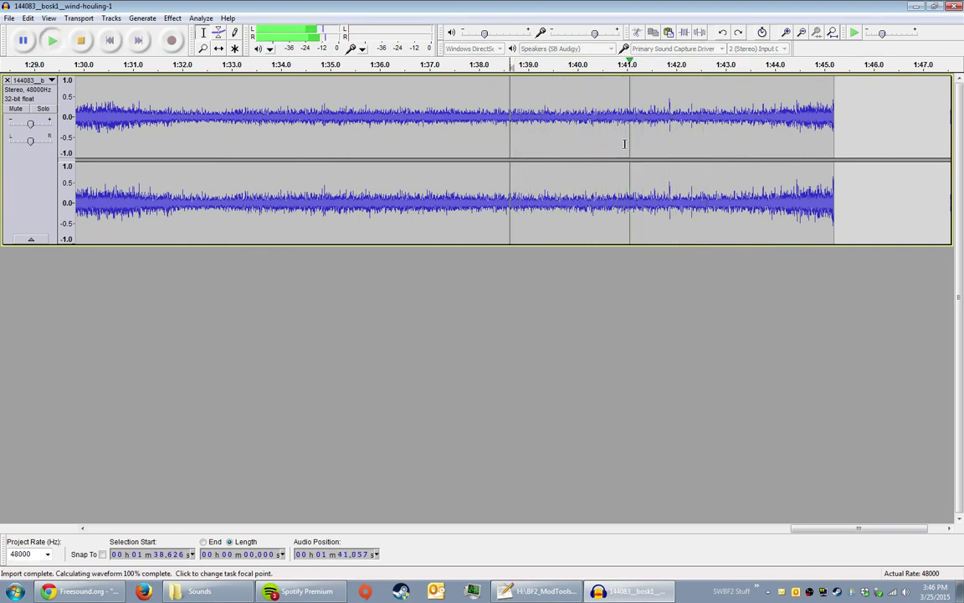
Step: Audition the wind from 1:40.414 and delete everything from that point to the end of the track
key("space")
left_click(598, 113)
key("space")
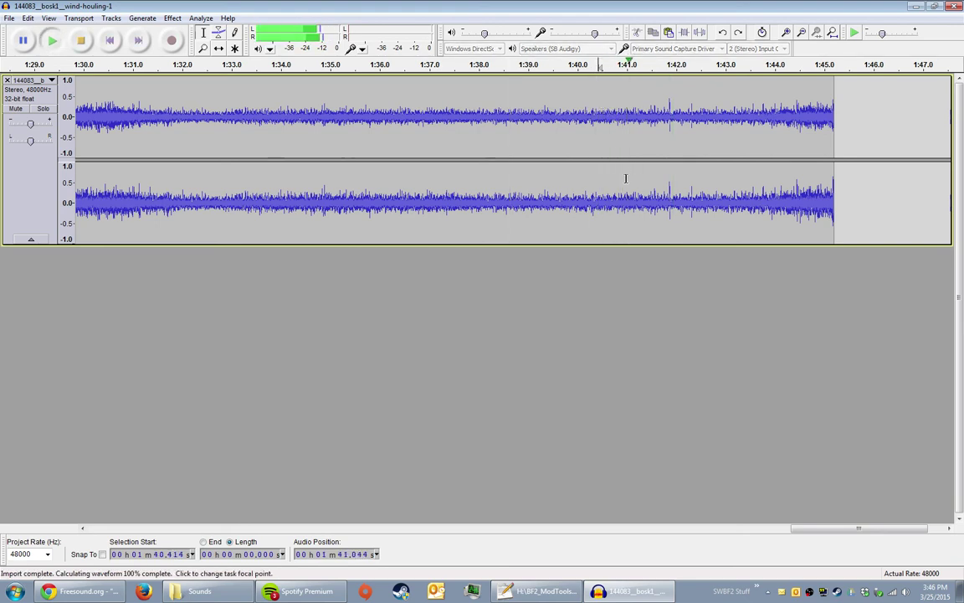
key("space")
left_click_drag(604, 113, 842, 114)
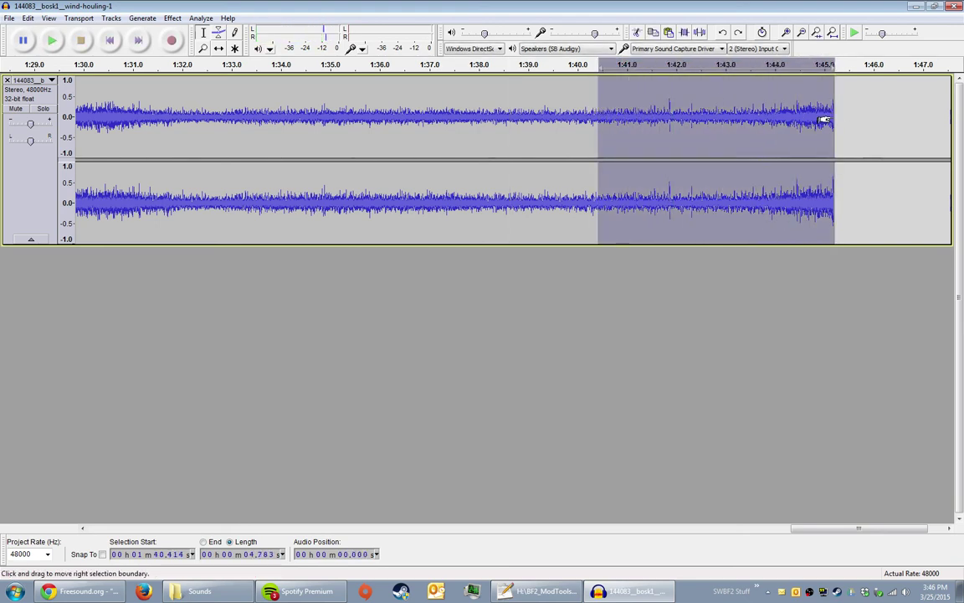
key("Delete")
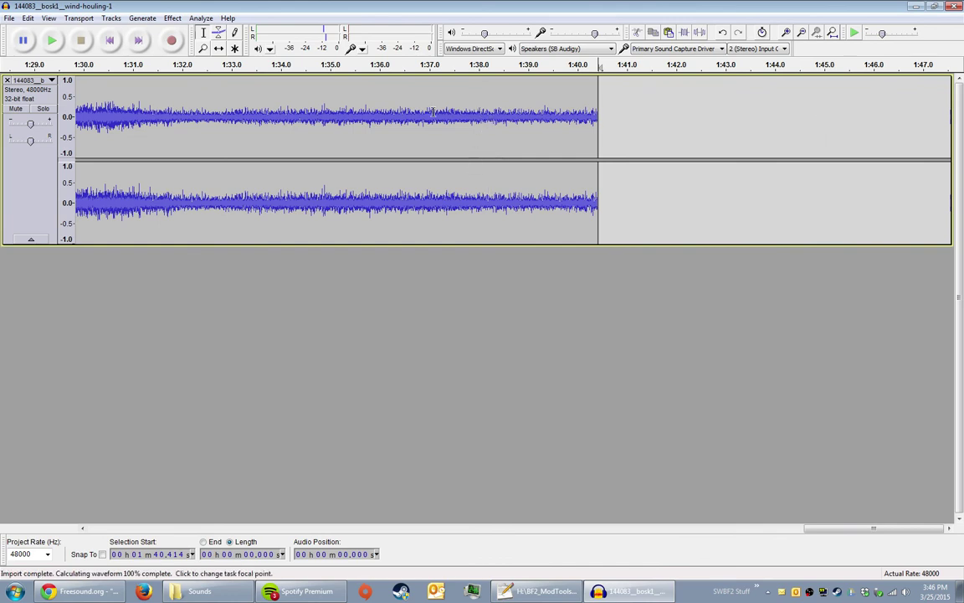
Step: Audition the wind near 1:38.034 and cut the 4.377 s section from 1:36.037 to the end of the track
left_click(481, 101)
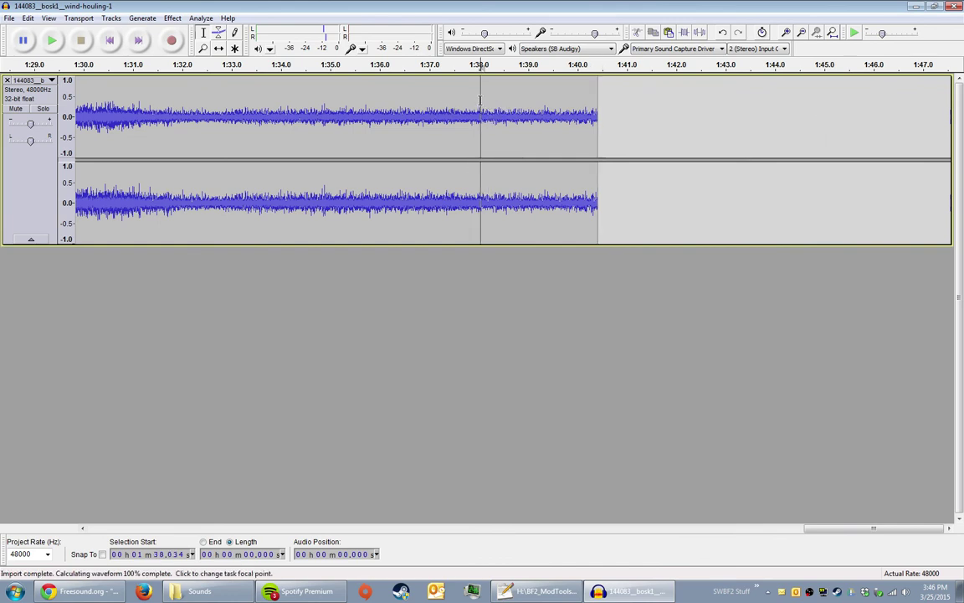
key("space")
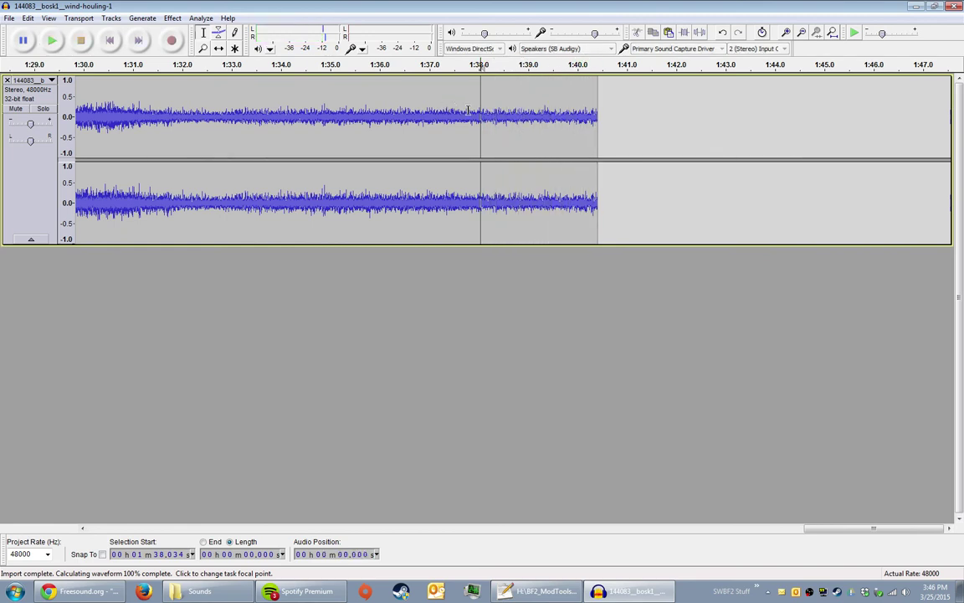
left_click_drag(383, 109, 596, 110)
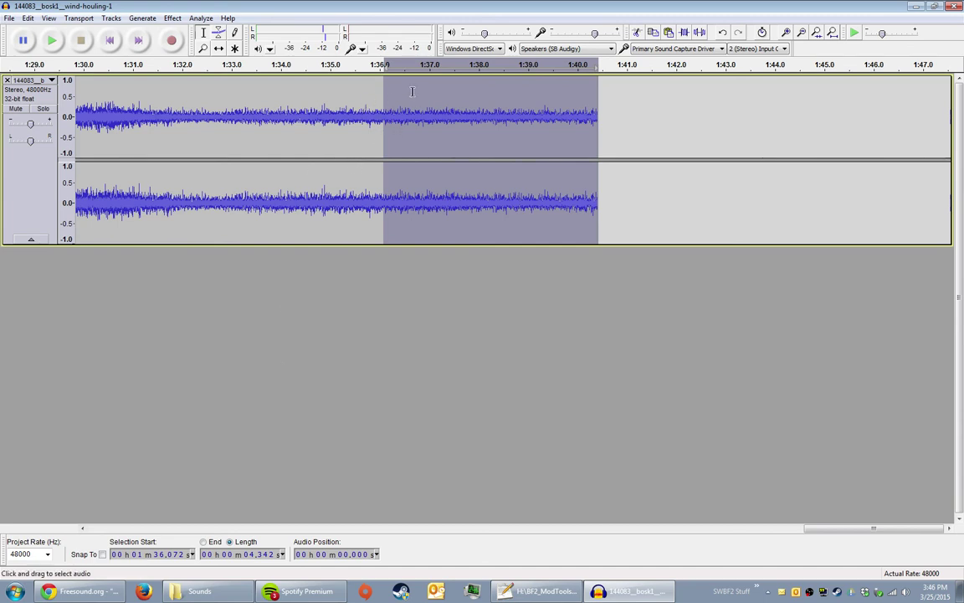
left_click(334, 96)
left_click_drag(382, 101, 545, 146)
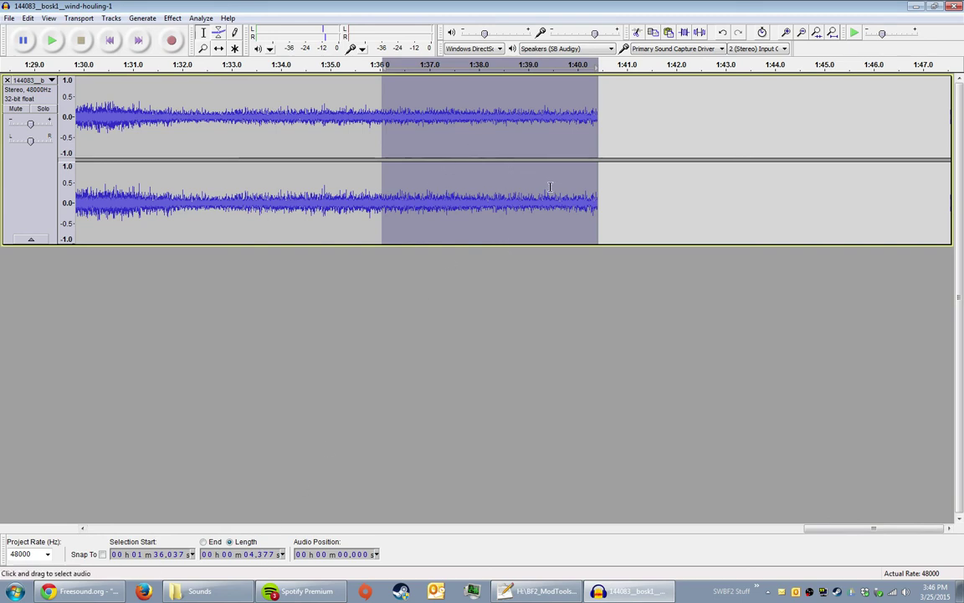
key("Delete")
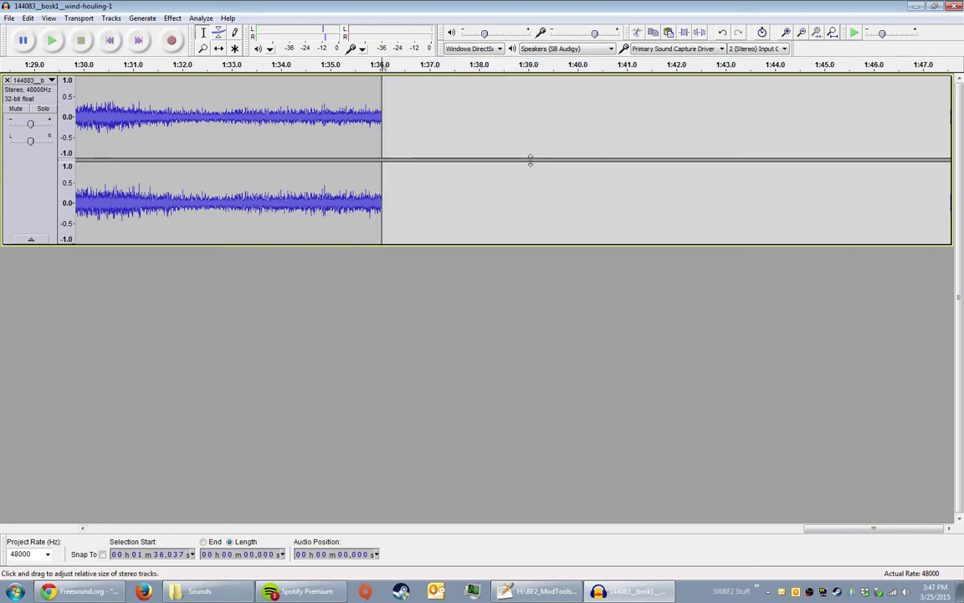
key("Home")
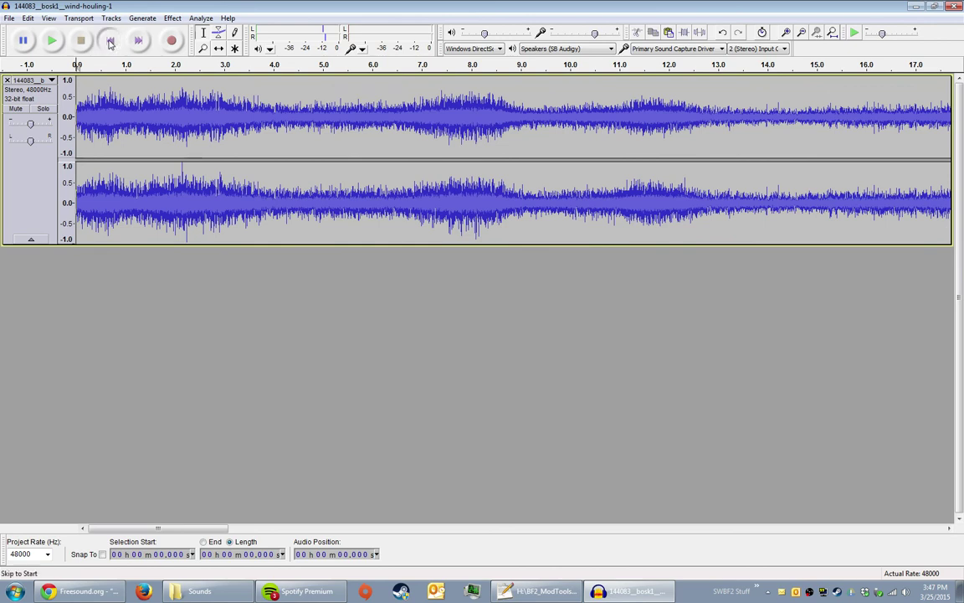
left_click(142, 19)
left_click(147, 18)
left_click(171, 19)
left_click(173, 20)
left_click(171, 18)
left_click(171, 18)
left_click(102, 126)
Step: Add a new stereo track and paste the cut wind section at its beginning
left_click(107, 41)
left_click(116, 20)
mouse_move(271, 32)
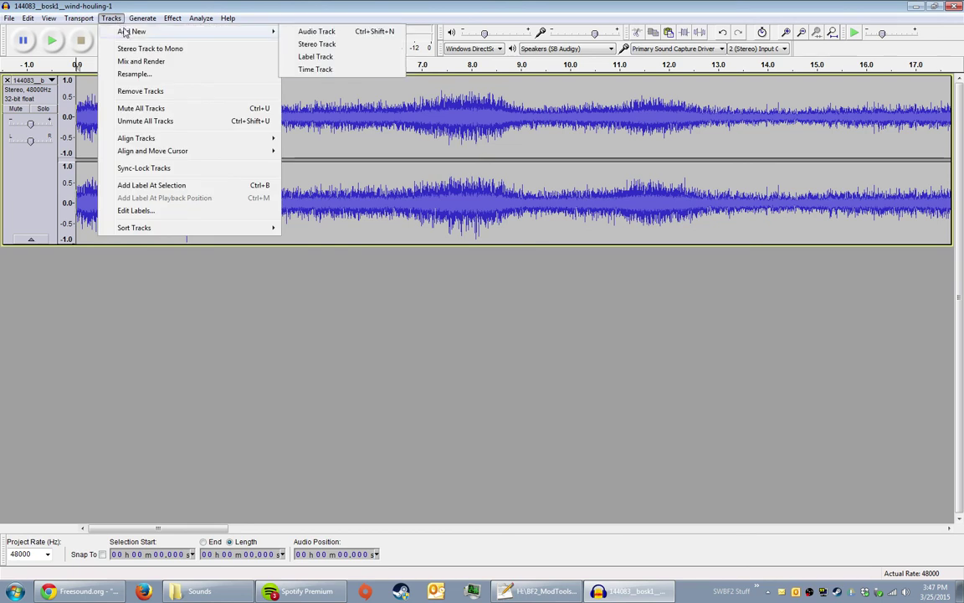
left_click(317, 44)
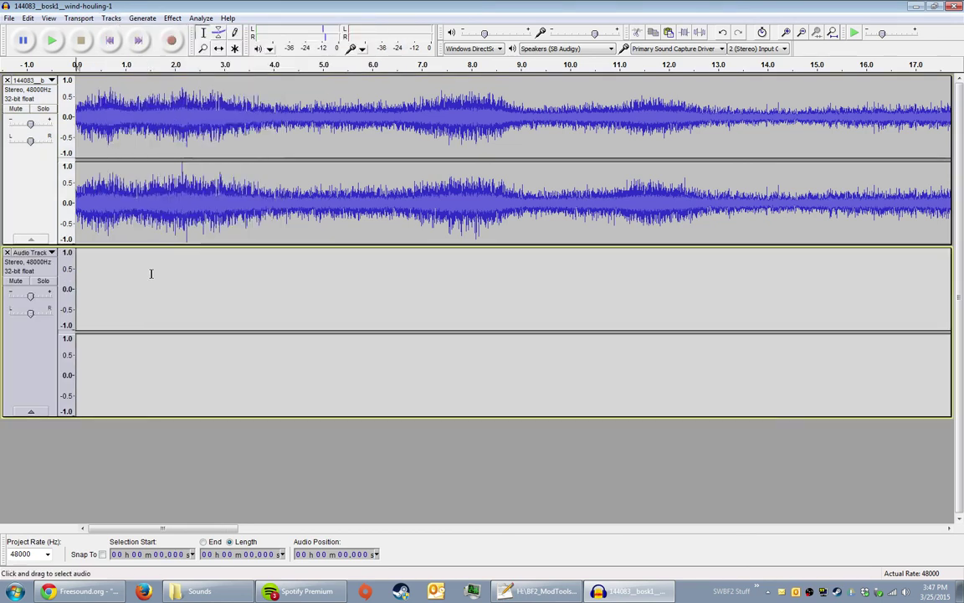
key("ctrl+v")
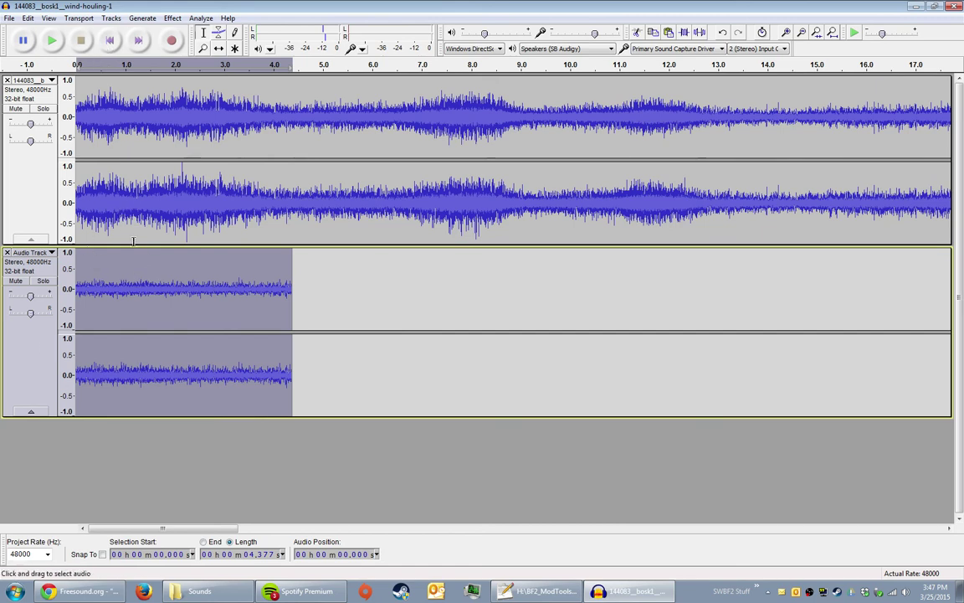
Step: Play both tracks together from the start to hear the pasted section over the original's opening
left_click(111, 41)
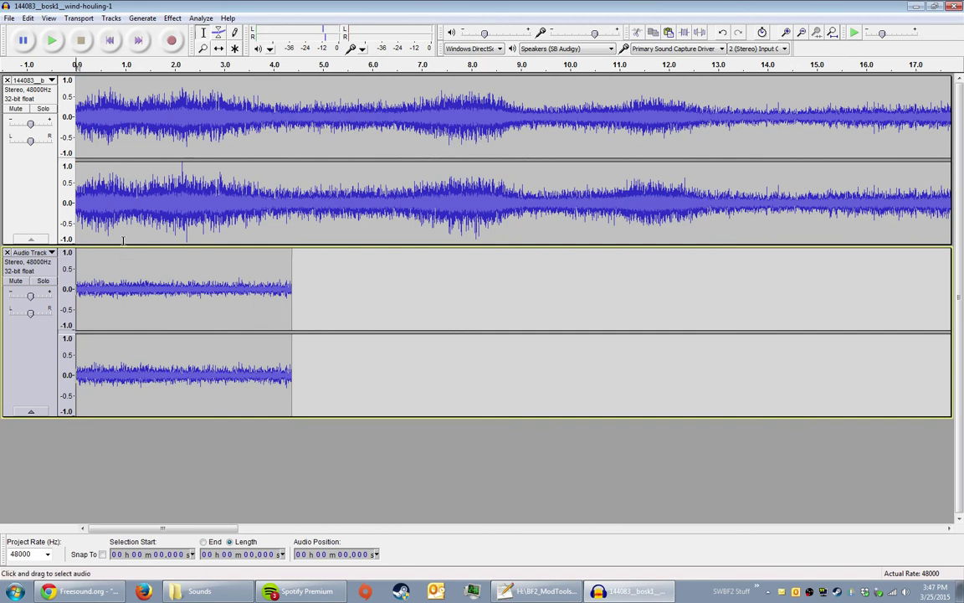
left_click(112, 282)
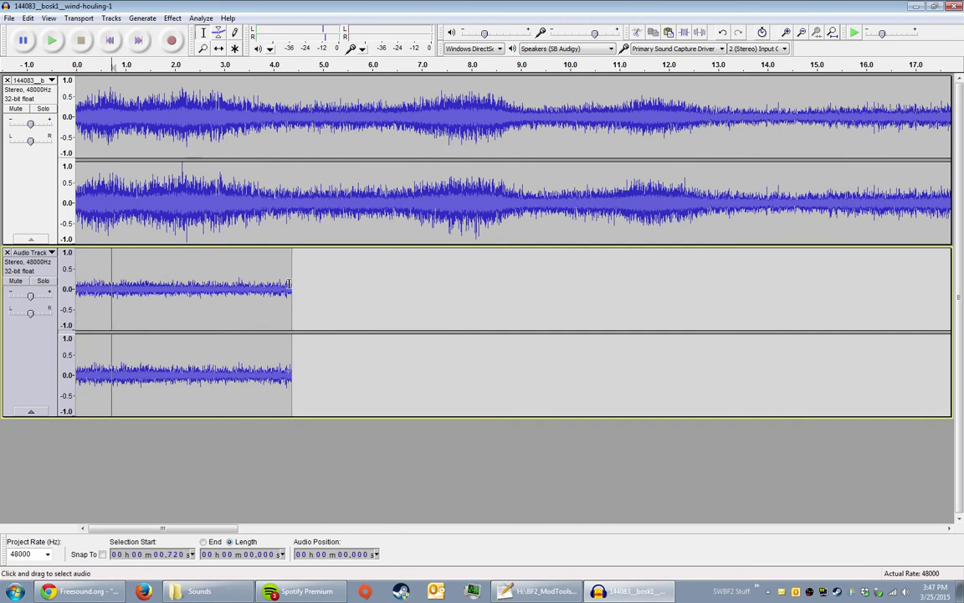
left_click(315, 288)
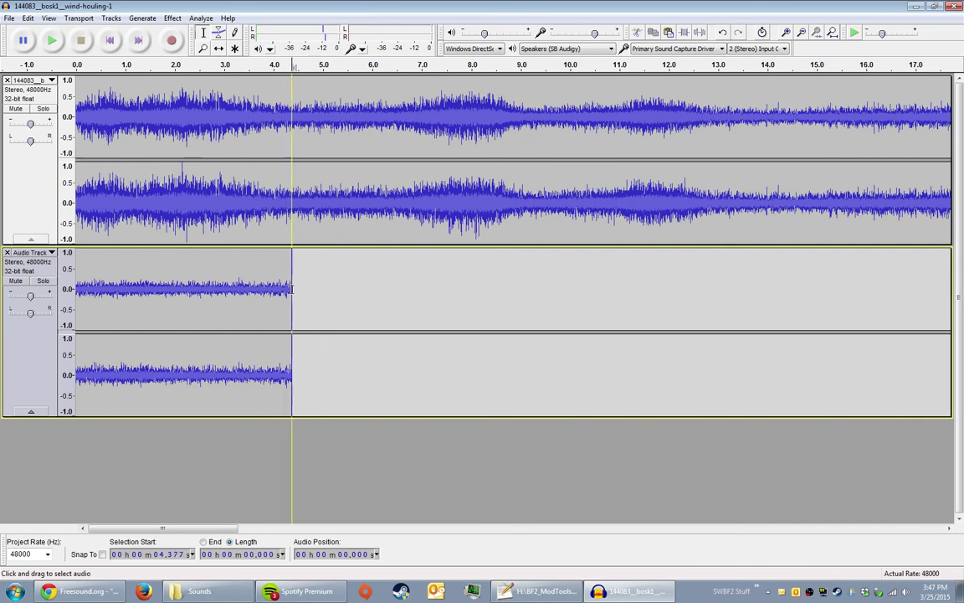
left_click_drag(292, 288, 50, 125)
left_click(111, 41)
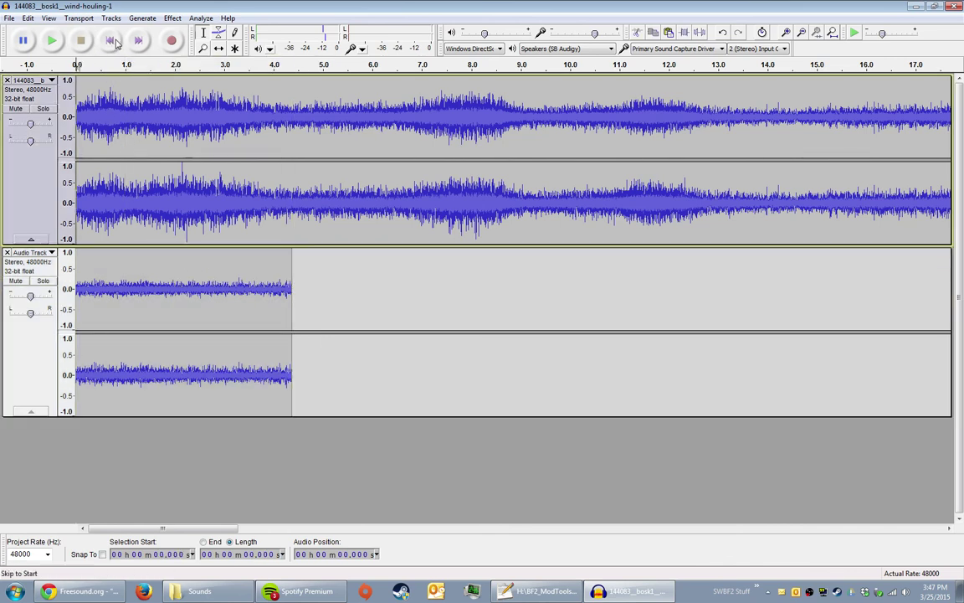
key("space")
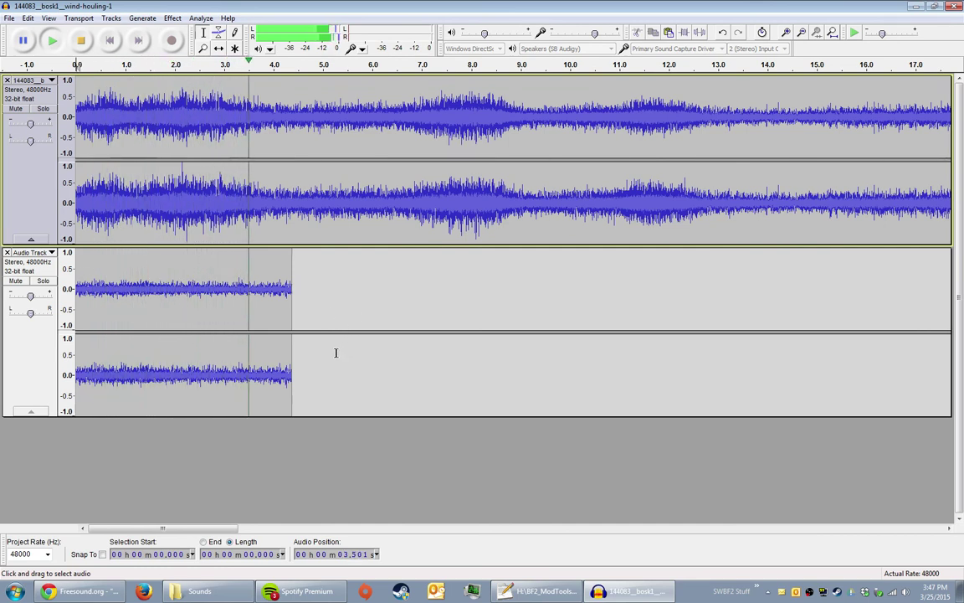
key("space")
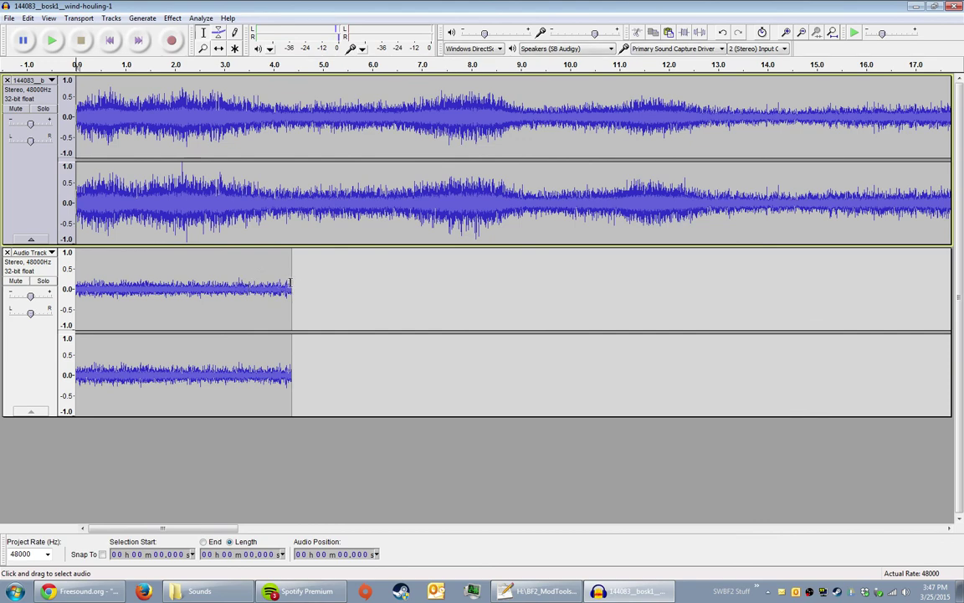
Step: Solo the pasted track, listen to its ending from 3.529 s, and release the solo
left_click(292, 287)
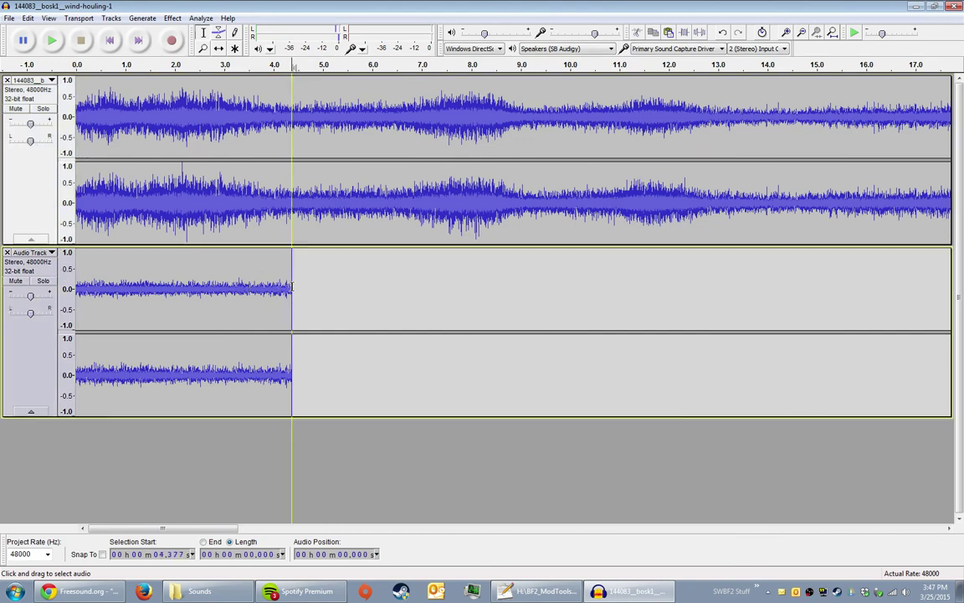
left_click(43, 281)
left_click(250, 285)
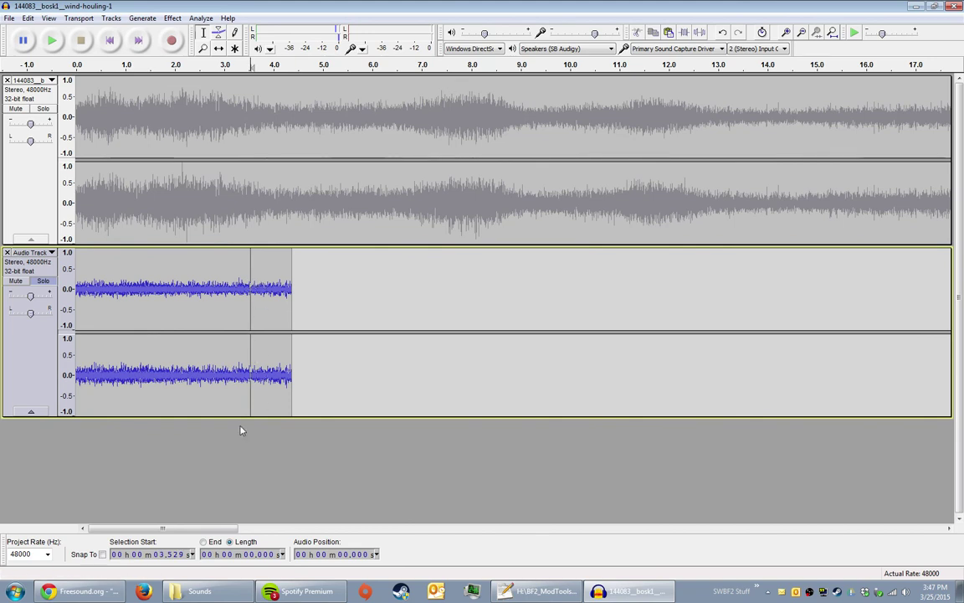
key("space")
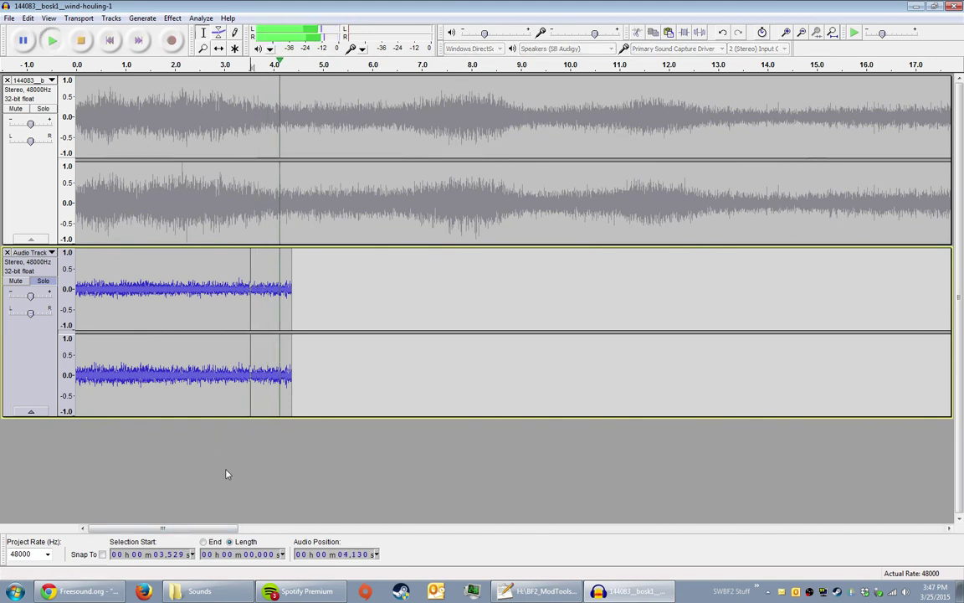
key("space")
left_click(44, 282)
left_click(110, 40)
left_click(234, 269)
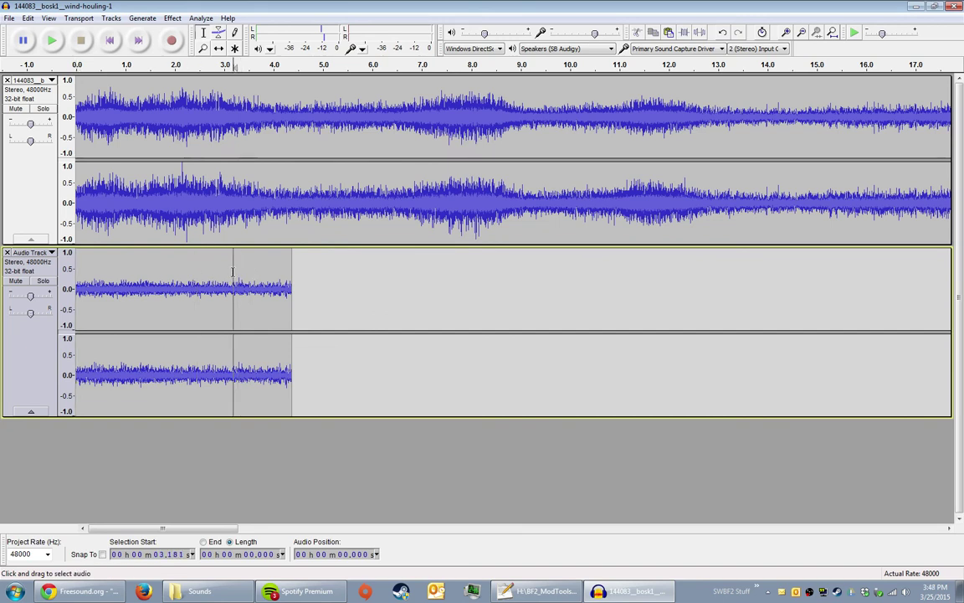
left_click(191, 270)
left_click(212, 273)
left_click(208, 278)
left_click(215, 278)
left_click(210, 280)
left_click(262, 276)
left_click(243, 272)
left_click(281, 272)
Step: Apply Fade Out to the pasted track from 0.778 s to its end and return the cursor to the start
left_click_drag(292, 277, 255, 272)
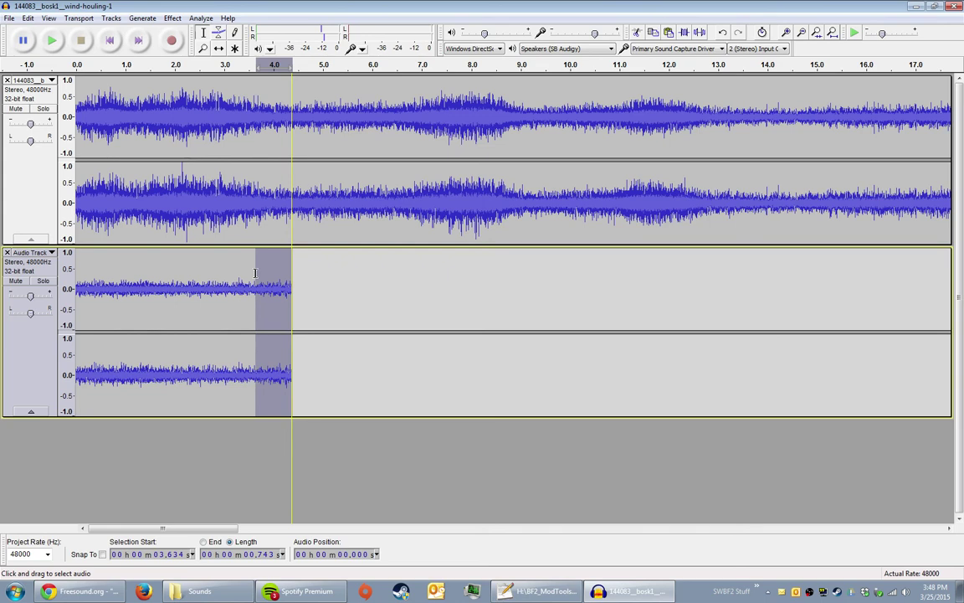
left_click_drag(255, 273, 117, 293)
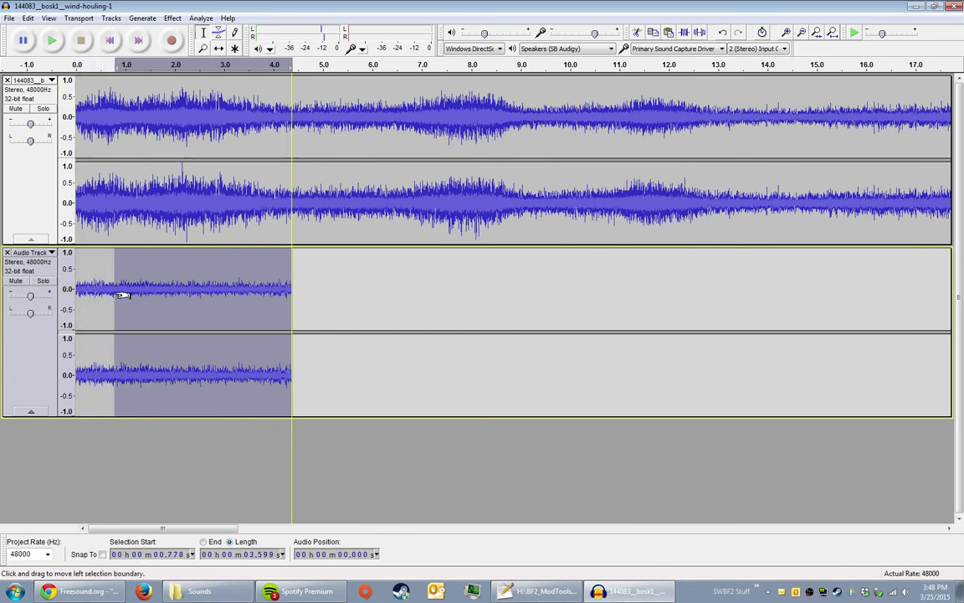
left_click(172, 18)
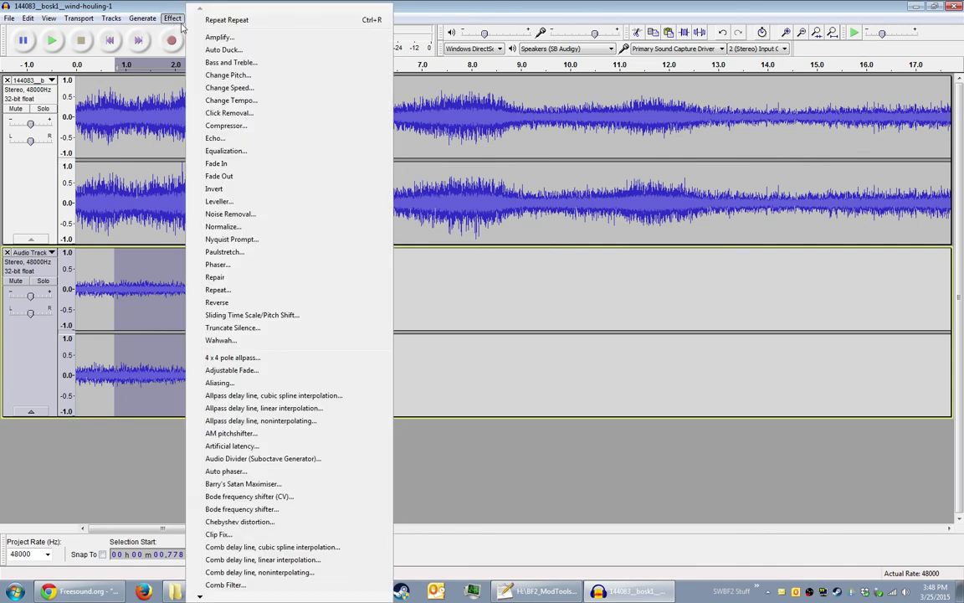
left_click(222, 177)
left_click(109, 40)
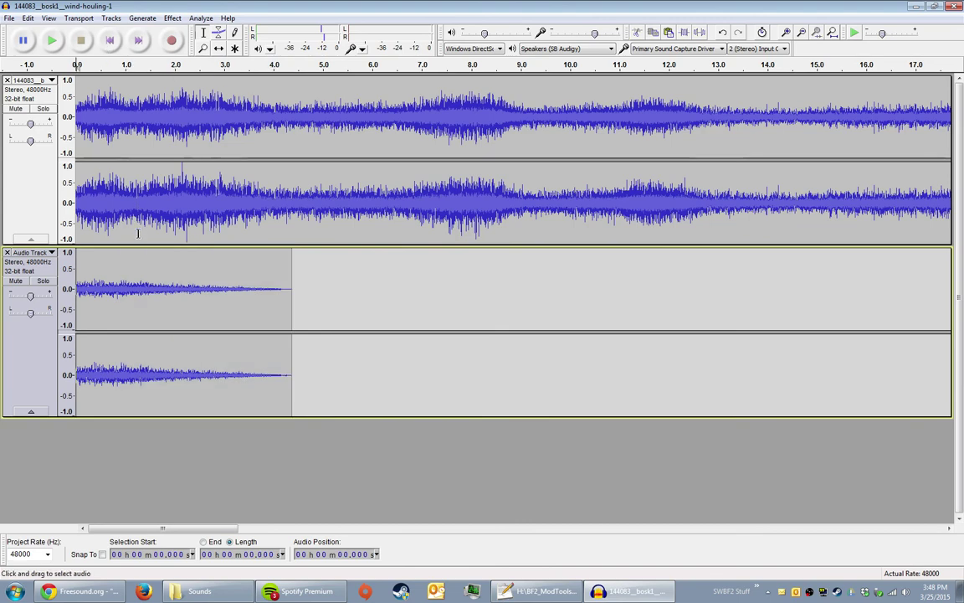
Step: Solo the faded track, play it from the start to check the fade, and release the solo
left_click(42, 281)
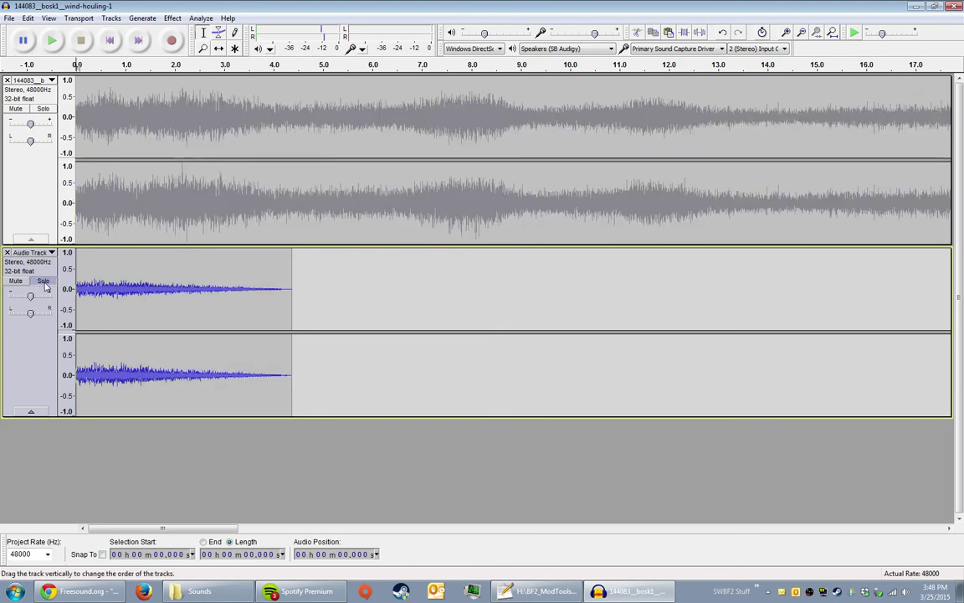
left_click(45, 284)
left_click(46, 284)
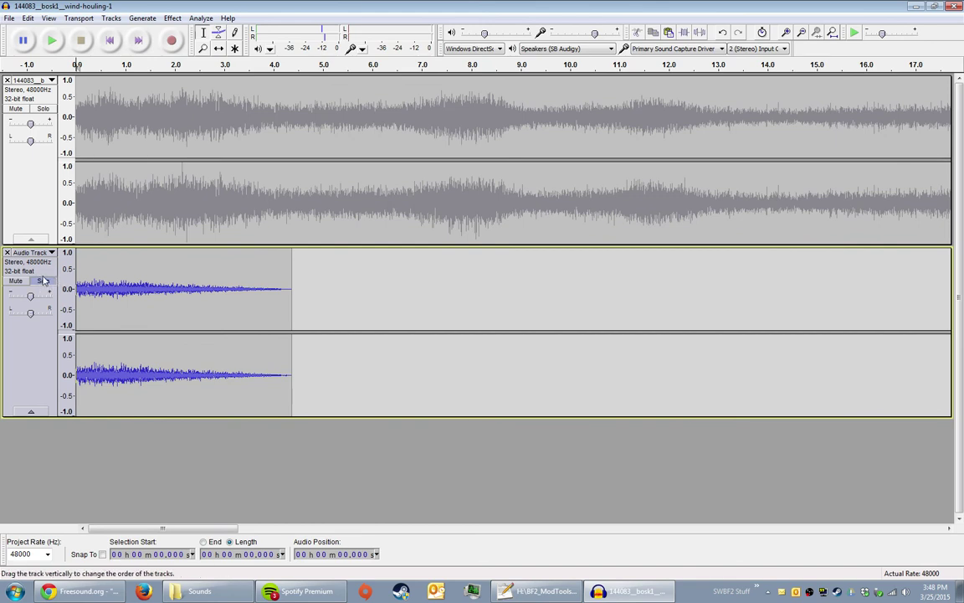
left_click(155, 103)
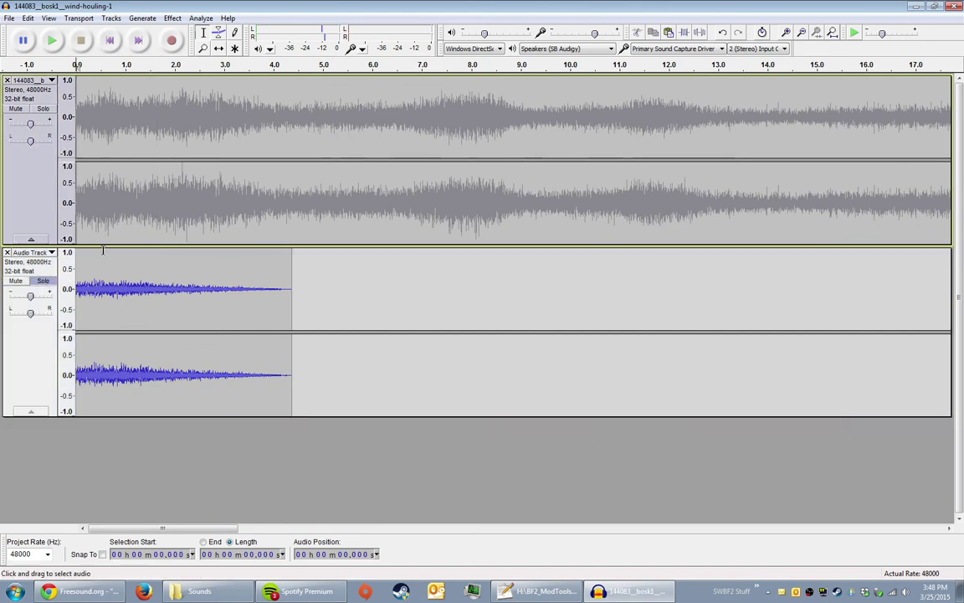
left_click(103, 289)
key("space")
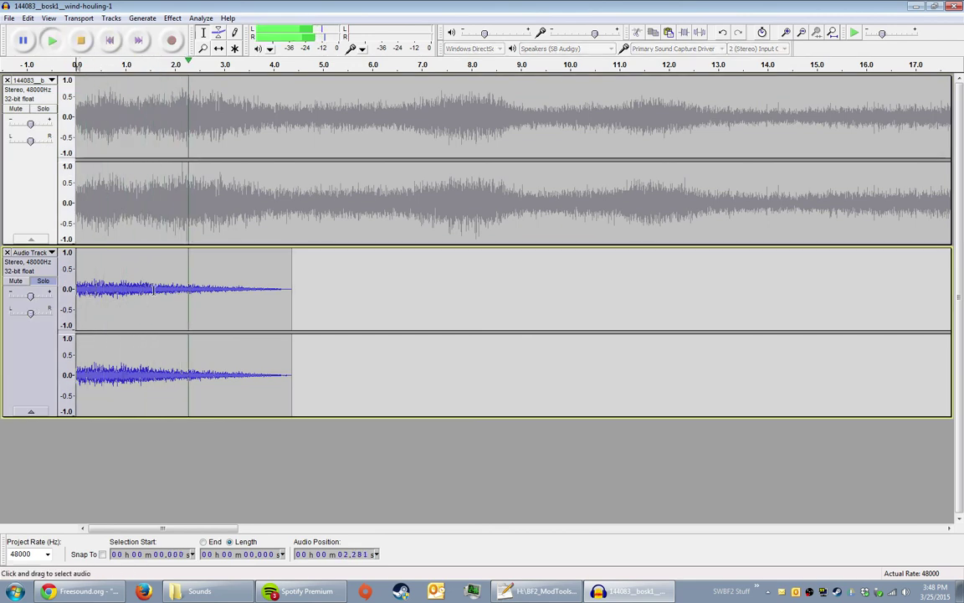
left_click(44, 282)
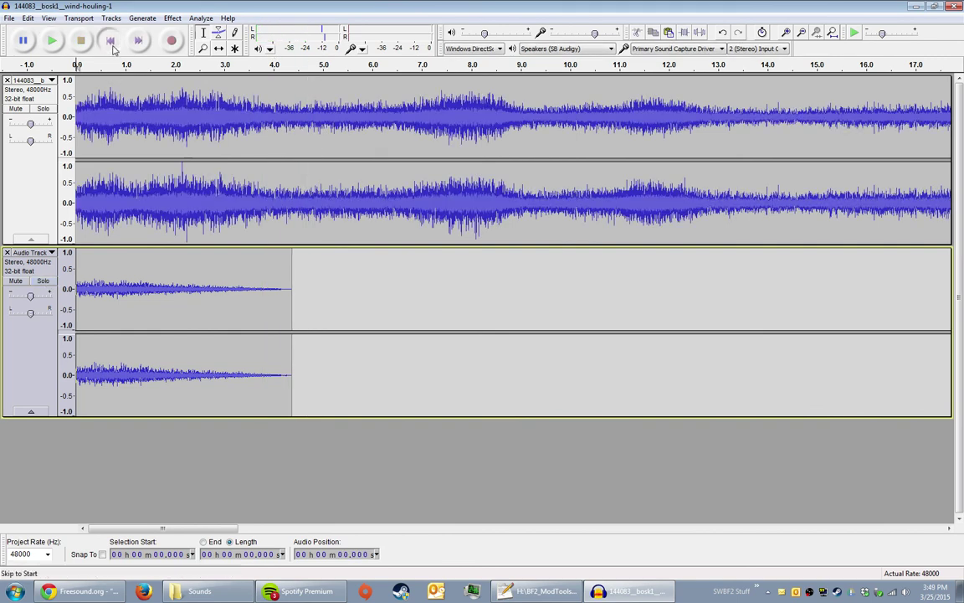
Step: Mute the faded track to try it out and unmute it again
left_click(16, 281)
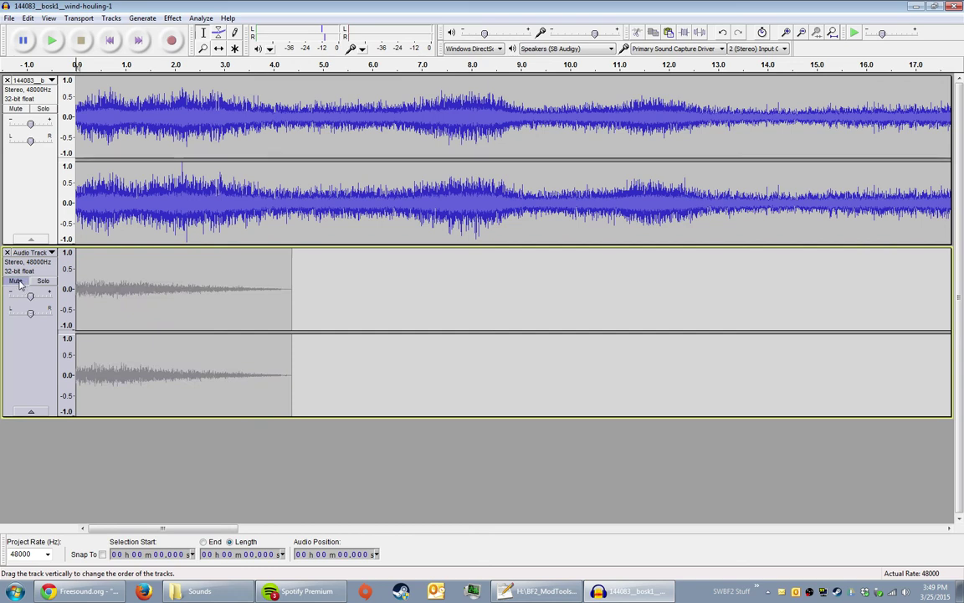
left_click(16, 282)
left_click(16, 282)
left_click(15, 282)
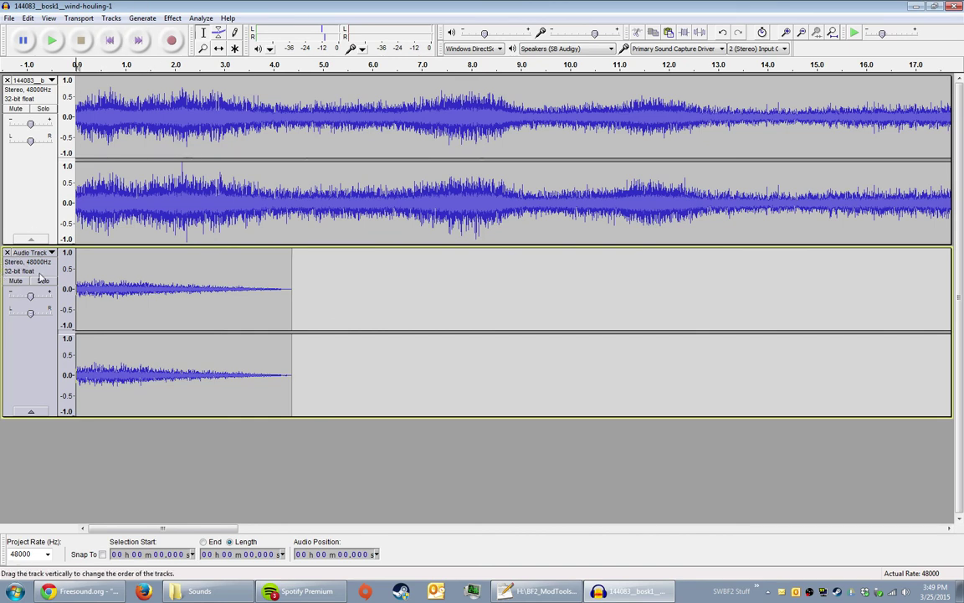
Step: Duplicate the entire faded clip onto another track and put the cursor back at the start
left_click(30, 270)
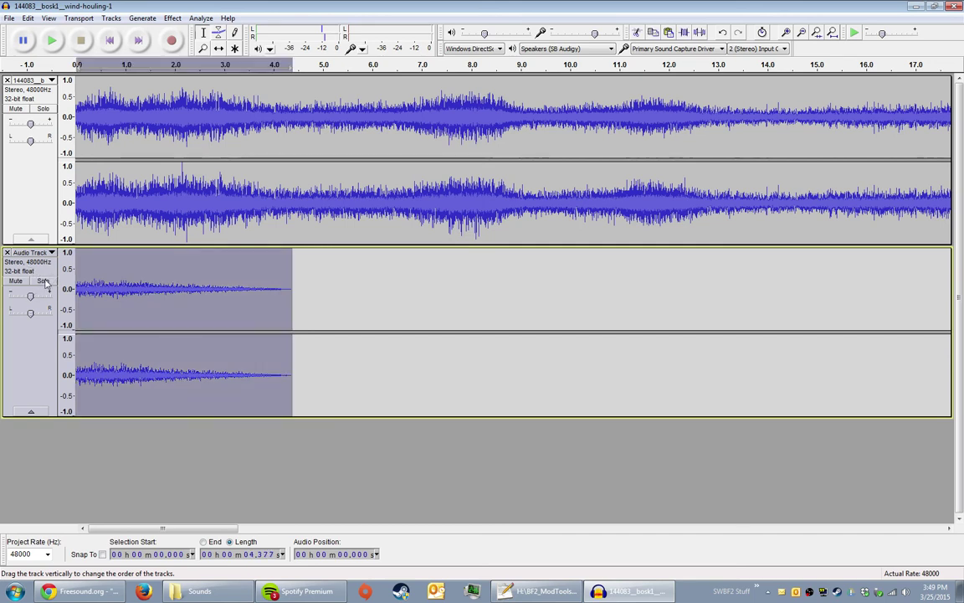
key("ctrl+d")
left_click(110, 287)
key("Home")
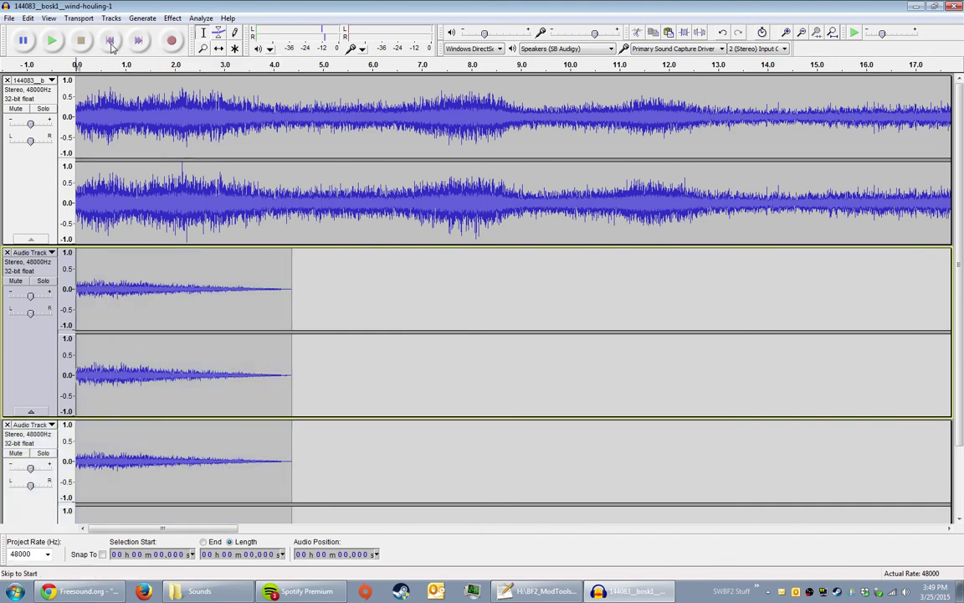
Step: Try soloing both faded copies together and turn both solos off again
left_click(43, 281)
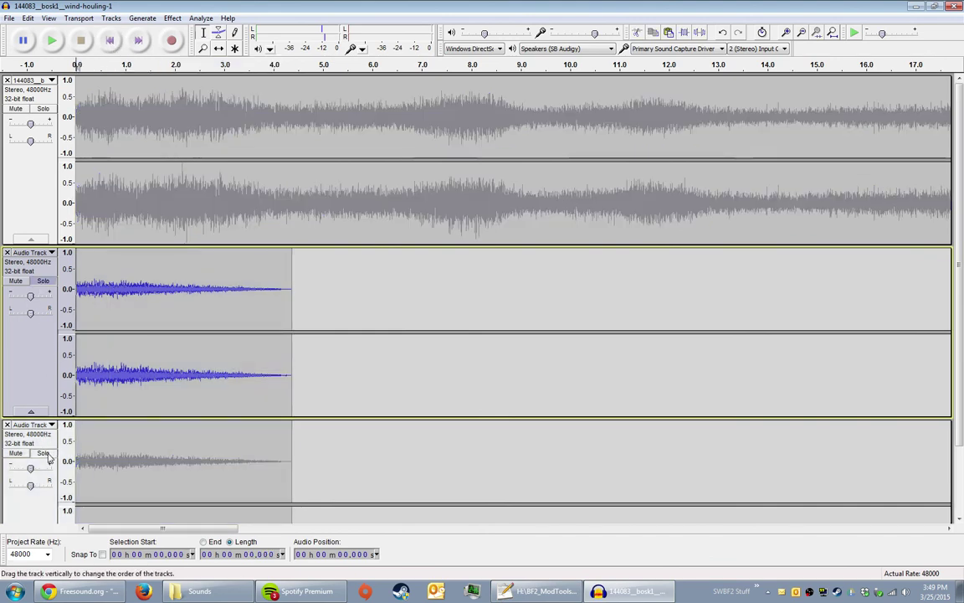
left_click(43, 453)
scroll(87, 377, "down", 2)
scroll(86, 377, "up", 2)
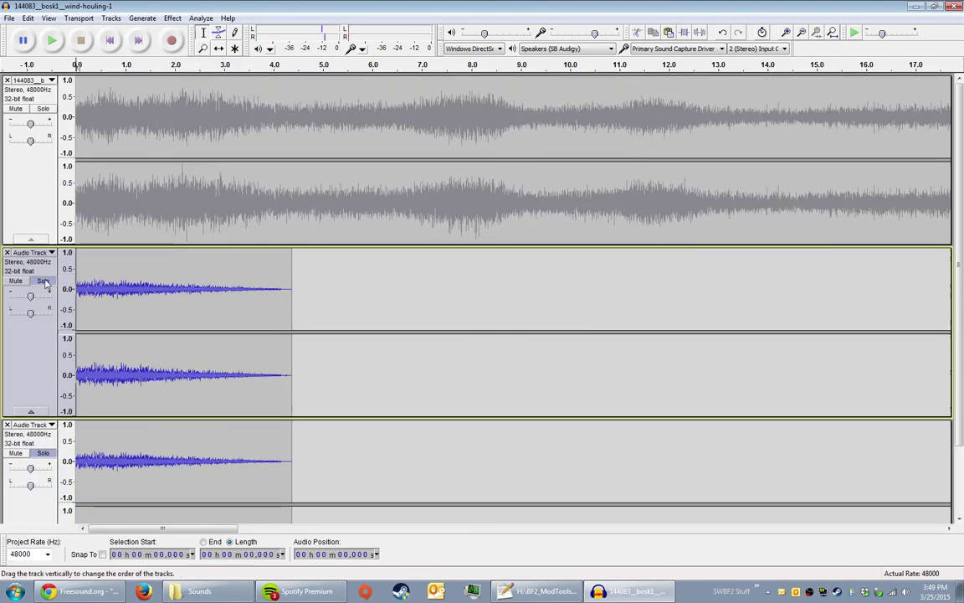
left_click(43, 281)
left_click(42, 453)
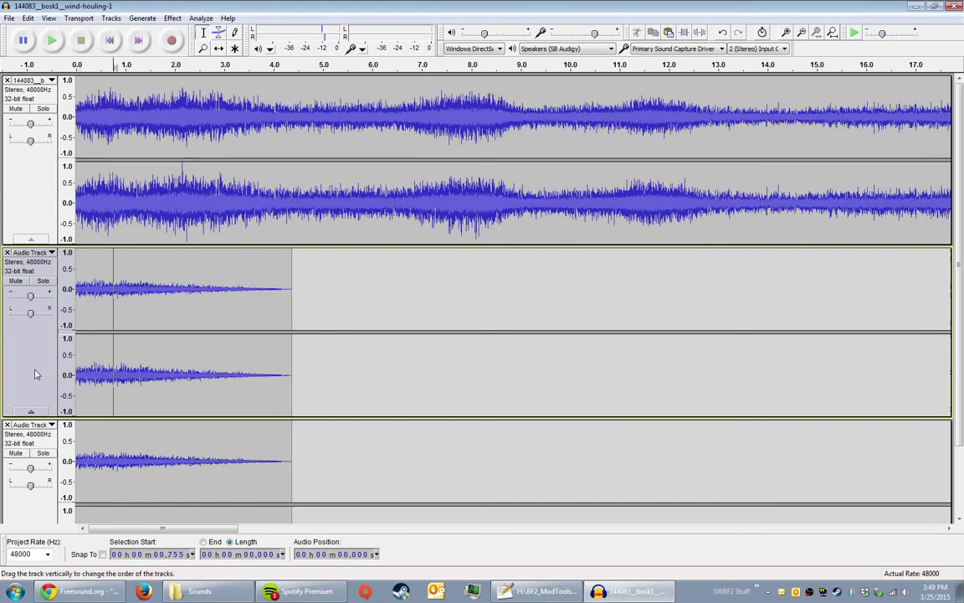
Step: Undo the duplication of the faded clip and return the cursor to the start of the project
key("ctrl+z")
left_click(100, 284)
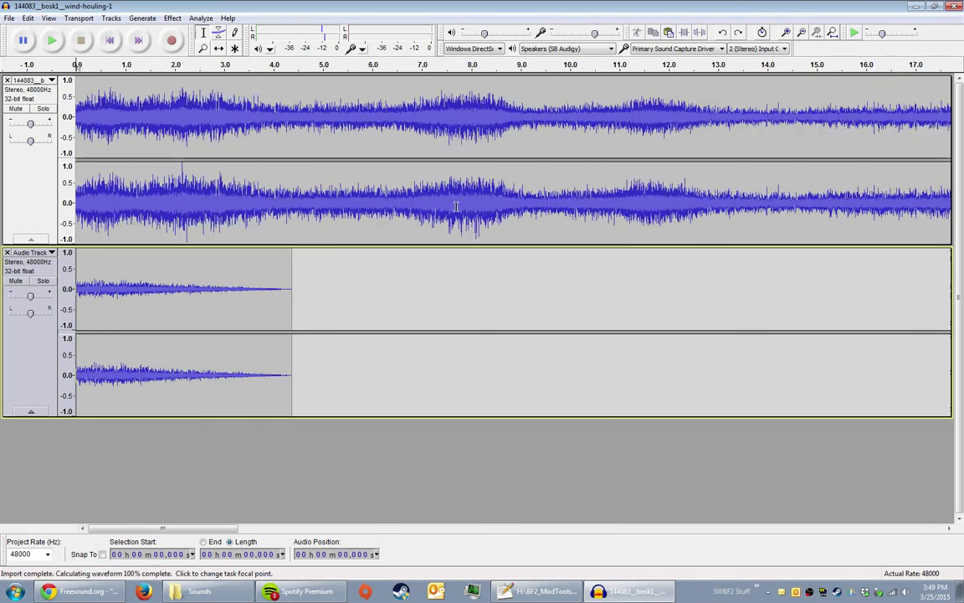
left_click_drag(291, 201, 75, 199)
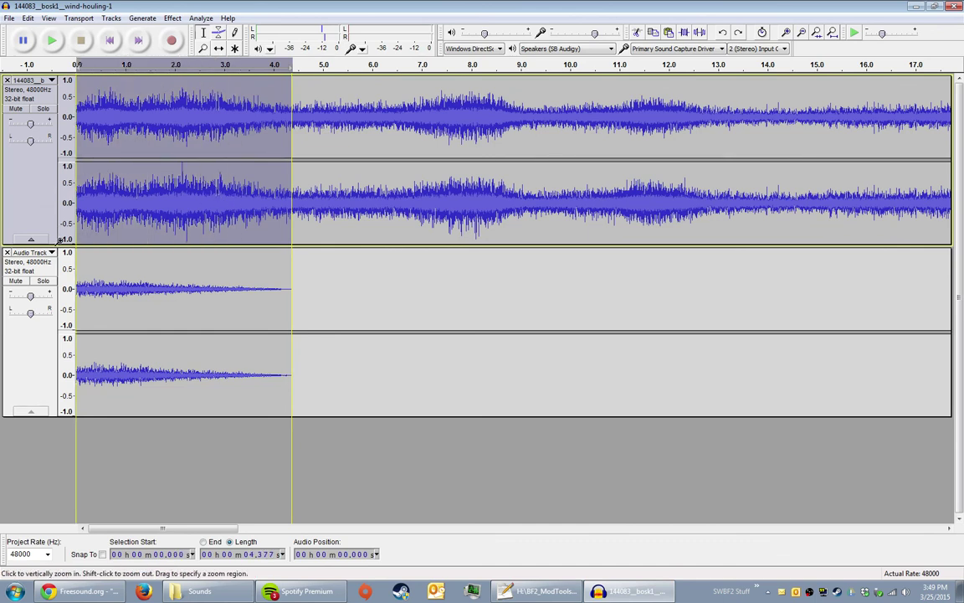
left_click(108, 41)
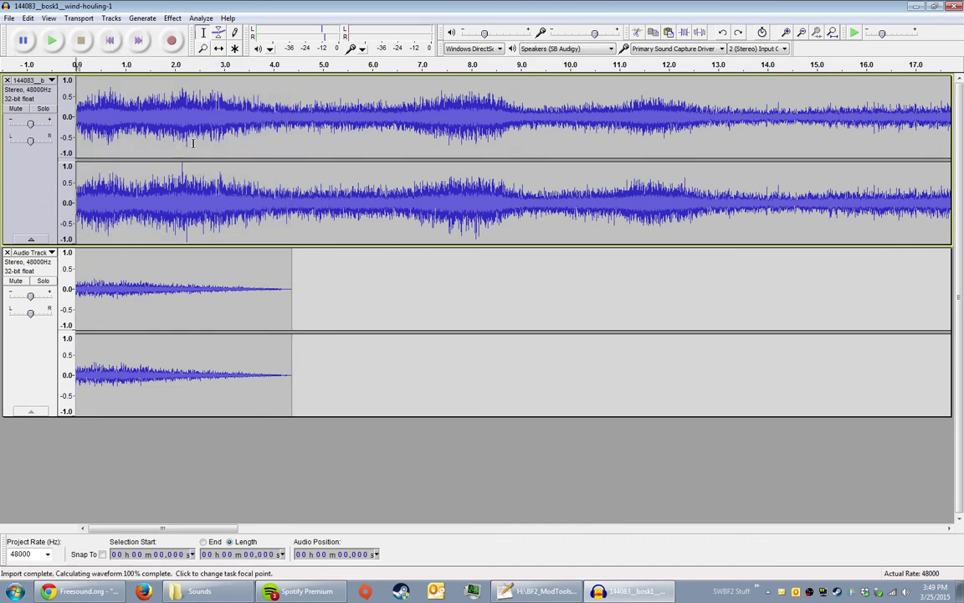
Step: Examine the wind recording over its full length, then look closely at its opening seconds
key("ctrl+3")
key("ctrl+3")
key("ctrl+3")
key("ctrl+3")
key("ctrl+1")
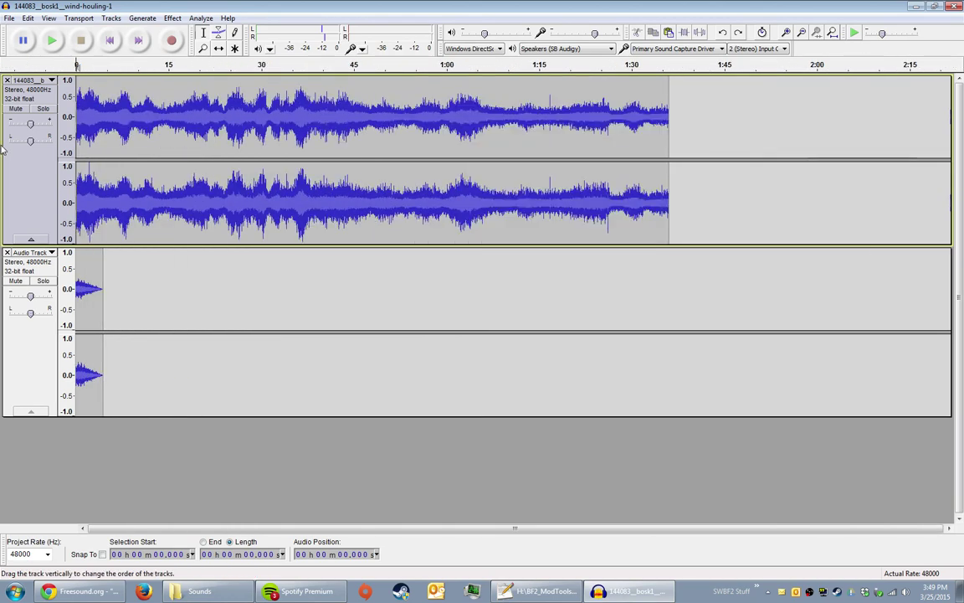
left_click(656, 98)
left_click(109, 41)
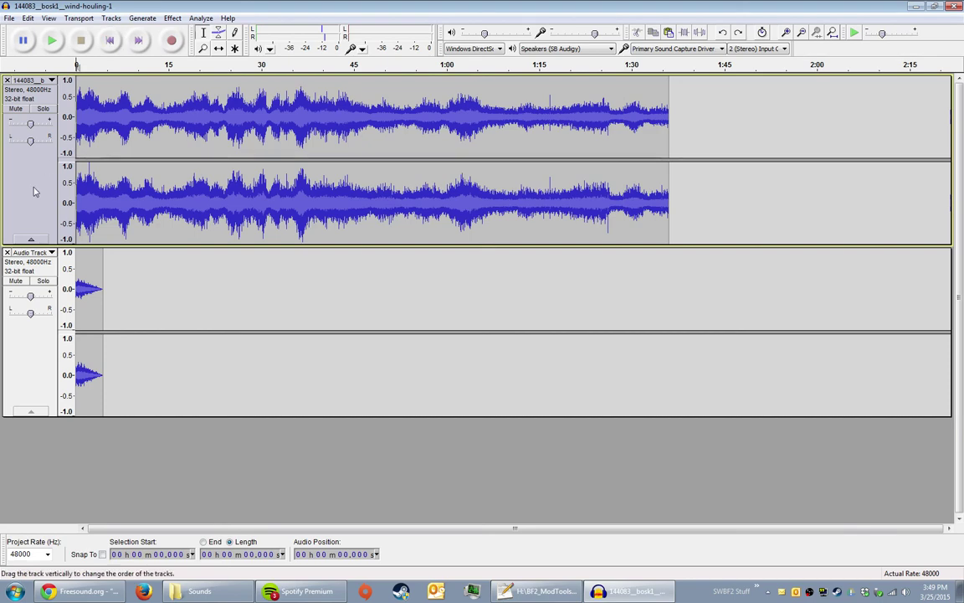
key("ctrl+1")
key("ctrl+1")
key("ctrl+1")
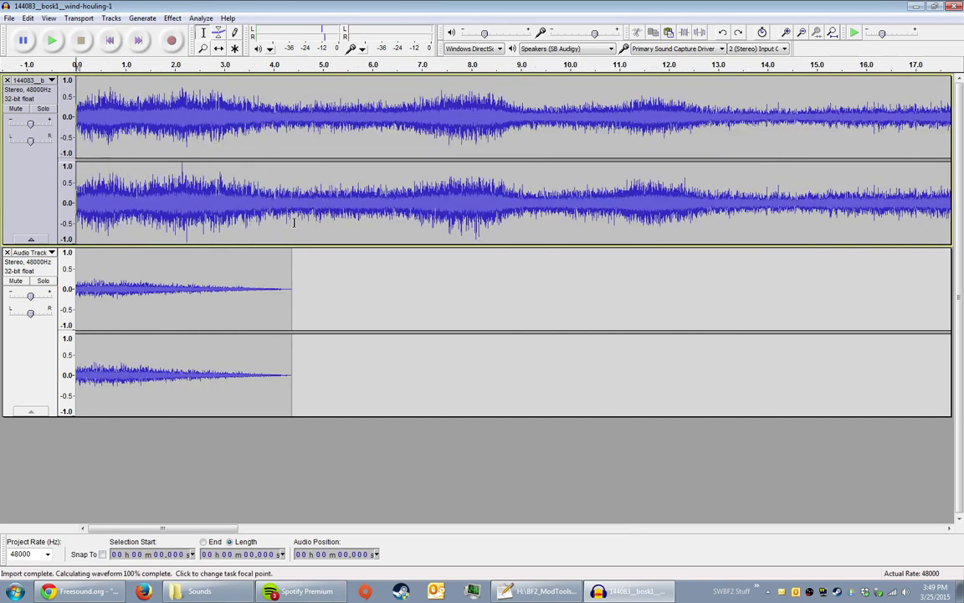
Step: Cut the first 4.377 seconds out of the main wind track, matching the length of the faded clip below it
left_click(292, 222)
left_click_drag(292, 222, 26, 201)
left_click(269, 202)
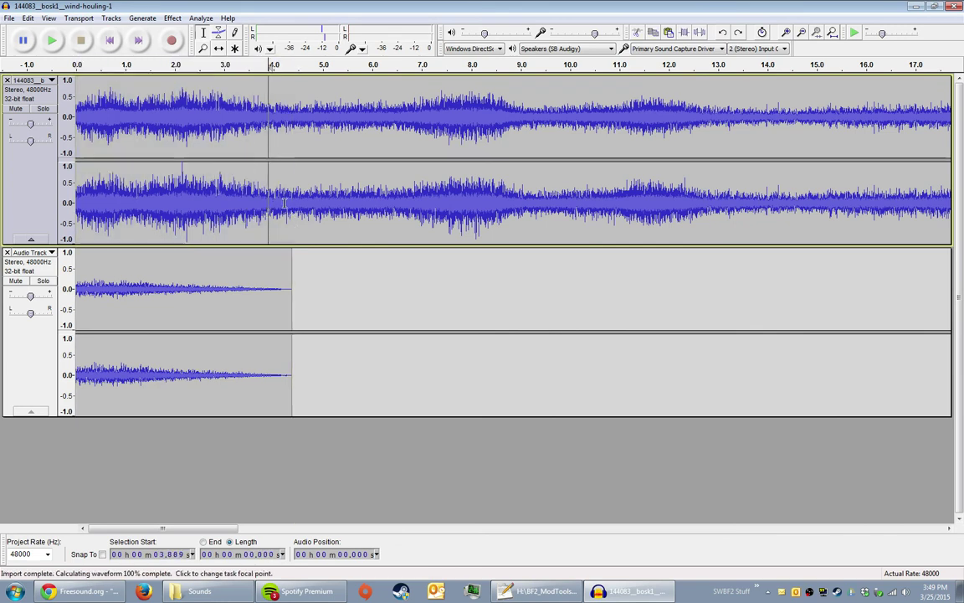
mouse_move(290, 207)
left_mouse_down()
mouse_move(74, 209)
mouse_move(290, 211)
mouse_move(263, 209)
mouse_move(290, 201)
left_mouse_up()
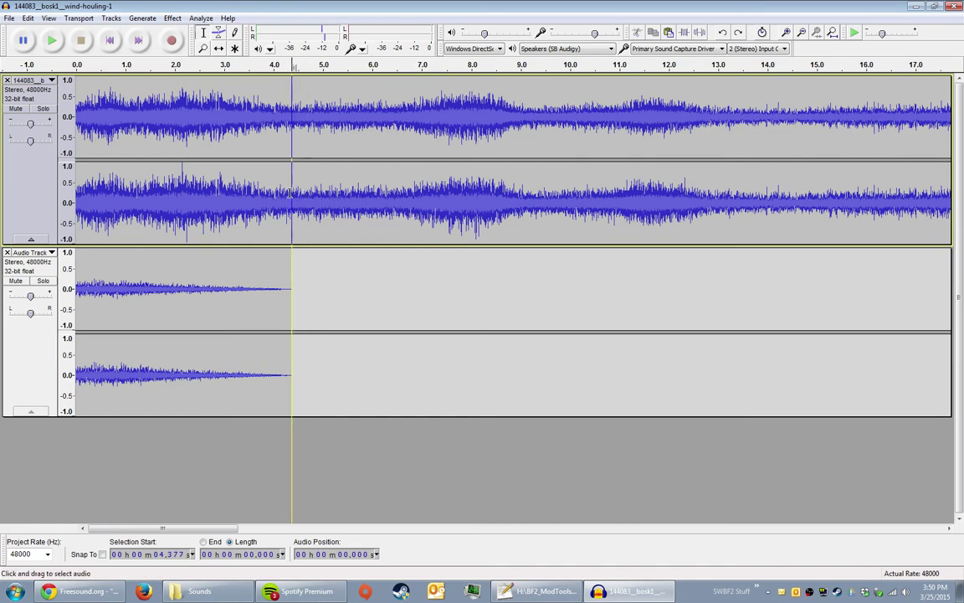
left_click_drag(291, 193, 74, 197)
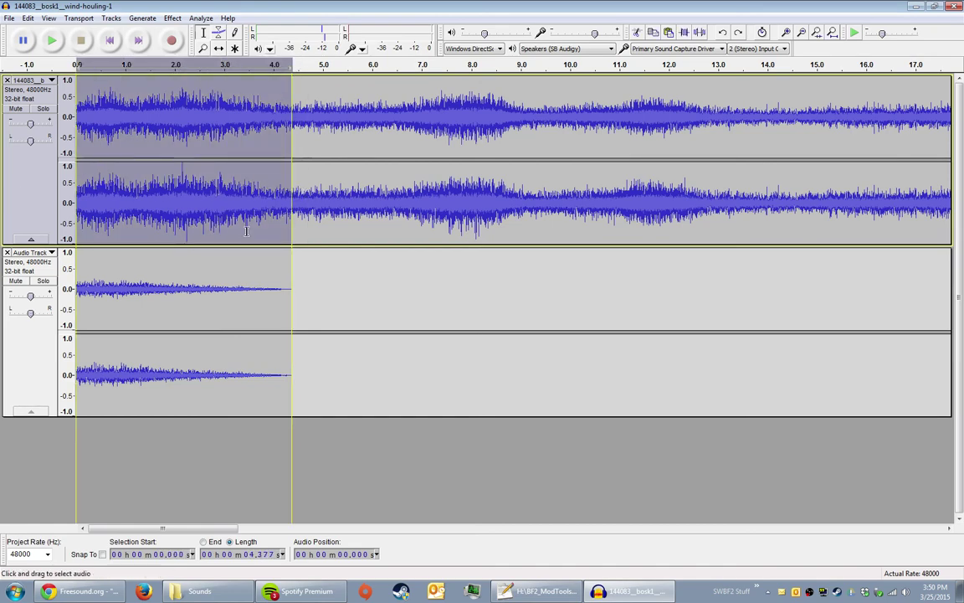
key("Home")
Step: Try pasting the cut opening section into the second track at about 1:16 and delete it again
key("ctrl+3")
key("ctrl+3")
key("ctrl+3")
key("ctrl+3")
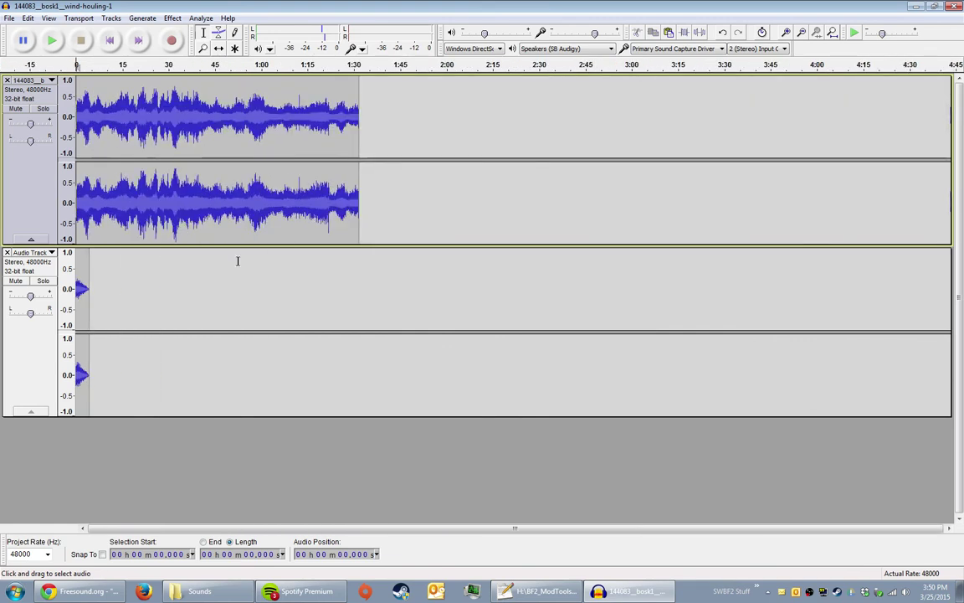
left_click(311, 290)
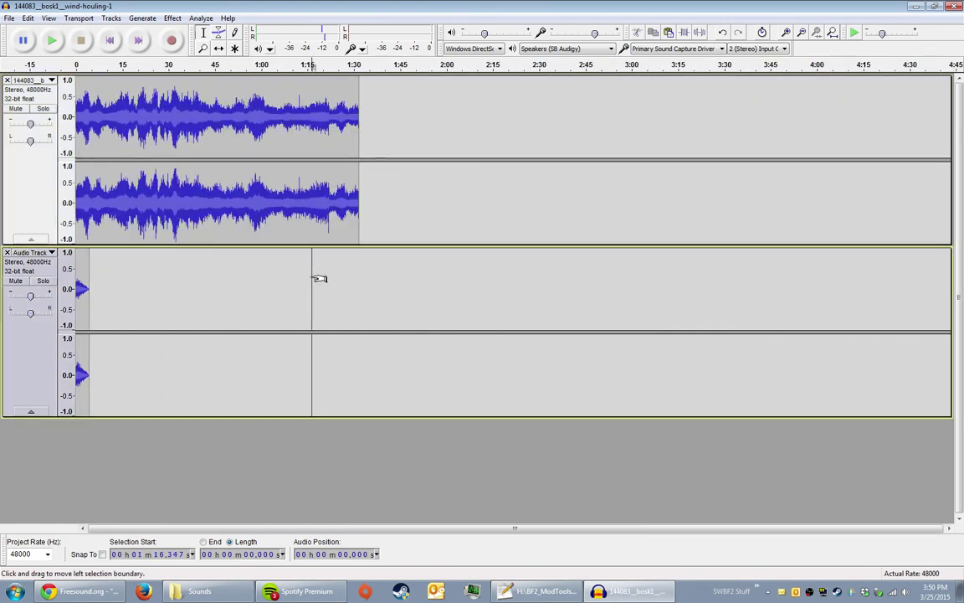
key("ctrl+v")
key("ctrl+1")
key("ctrl+1")
key("ctrl+1")
left_click(324, 279)
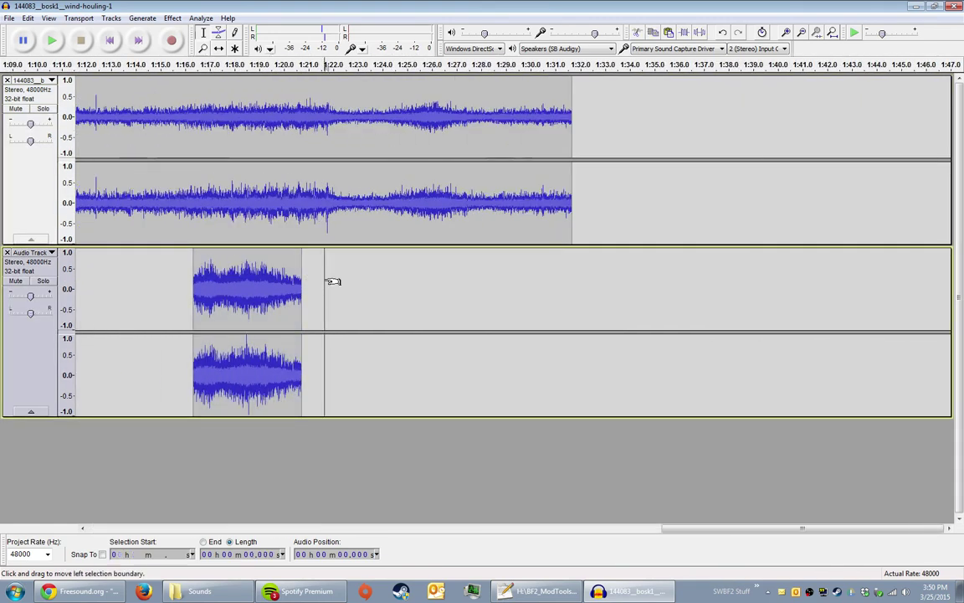
left_click(250, 279)
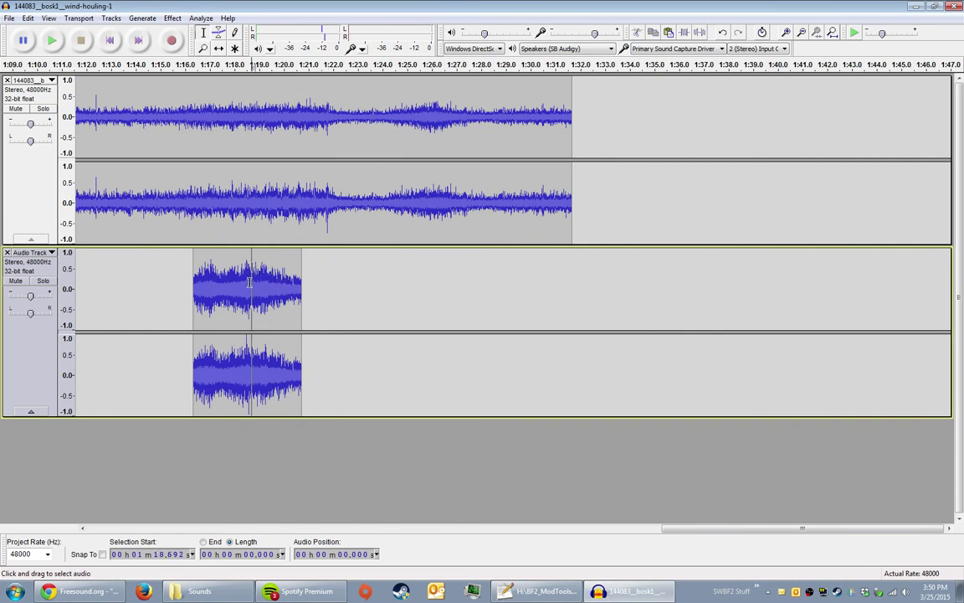
left_click(249, 282)
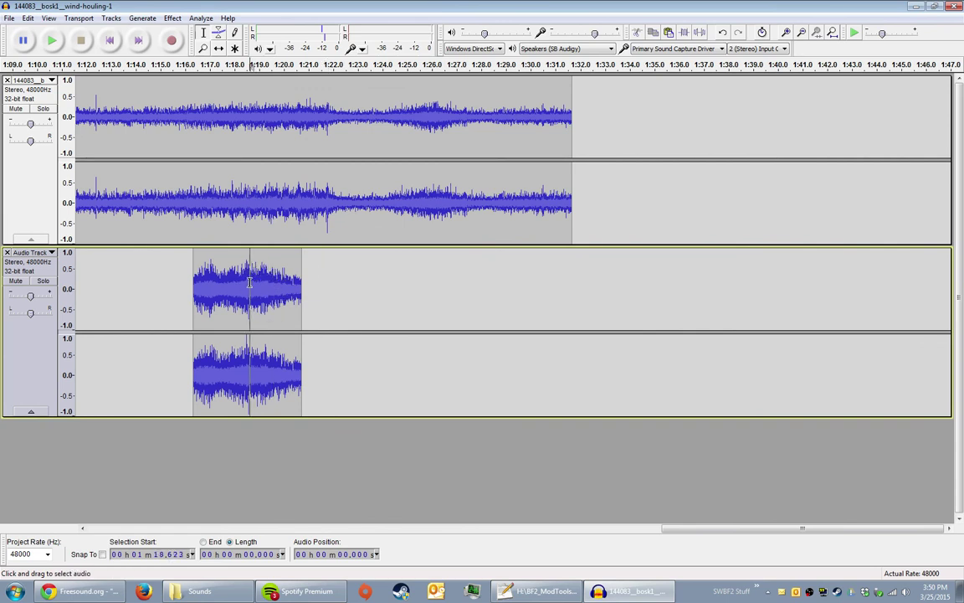
left_click(167, 281)
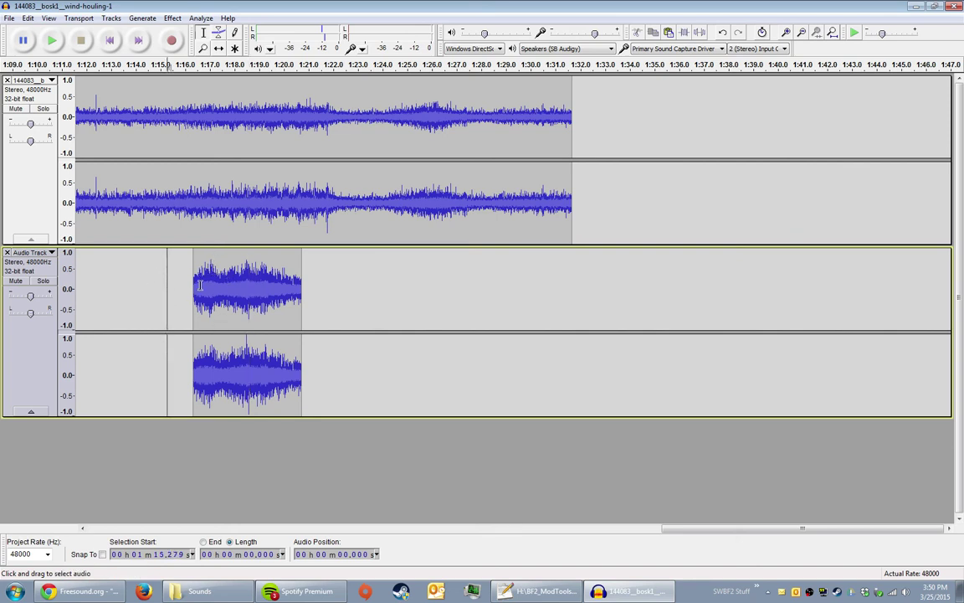
left_click_drag(193, 282, 305, 280)
key("Delete")
Step: Paste the cut opening section near the end of the second track and align its end with the main track's end
left_click(425, 281)
key("ctrl+v")
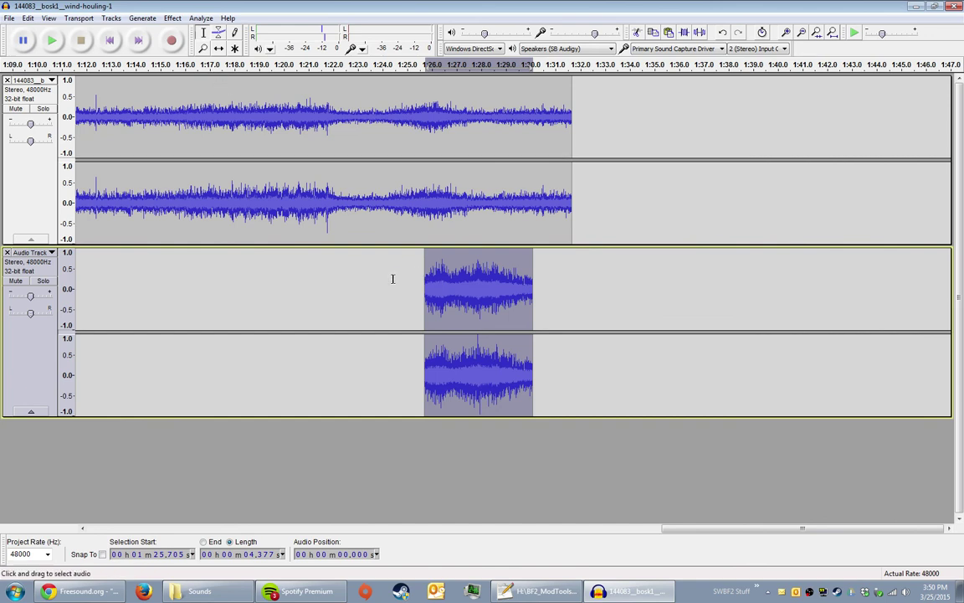
left_click(413, 282)
mouse_move(414, 282)
left_mouse_down()
mouse_move(430, 279)
mouse_move(406, 281)
left_mouse_up()
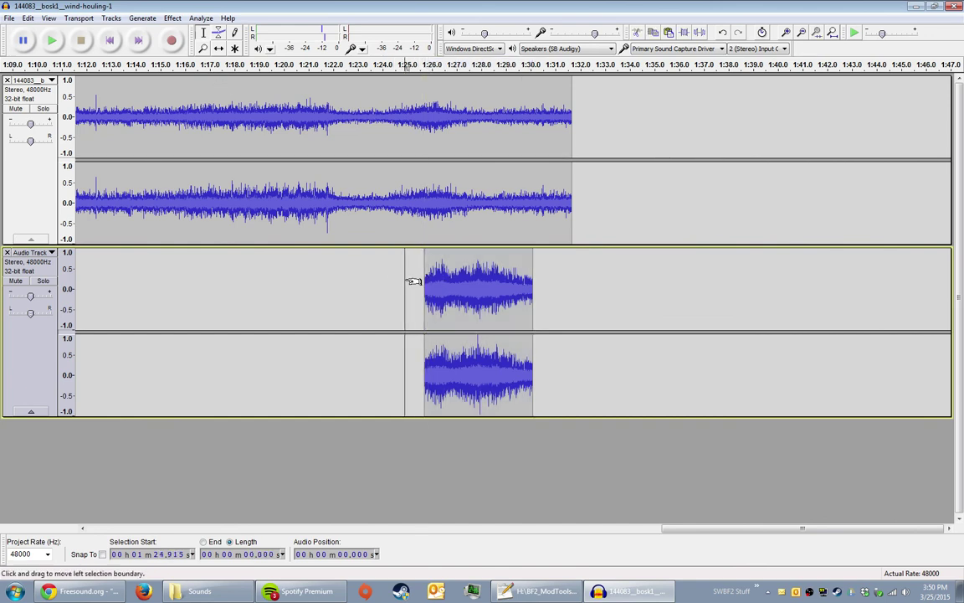
left_click(220, 49)
left_click_drag(490, 301, 501, 281)
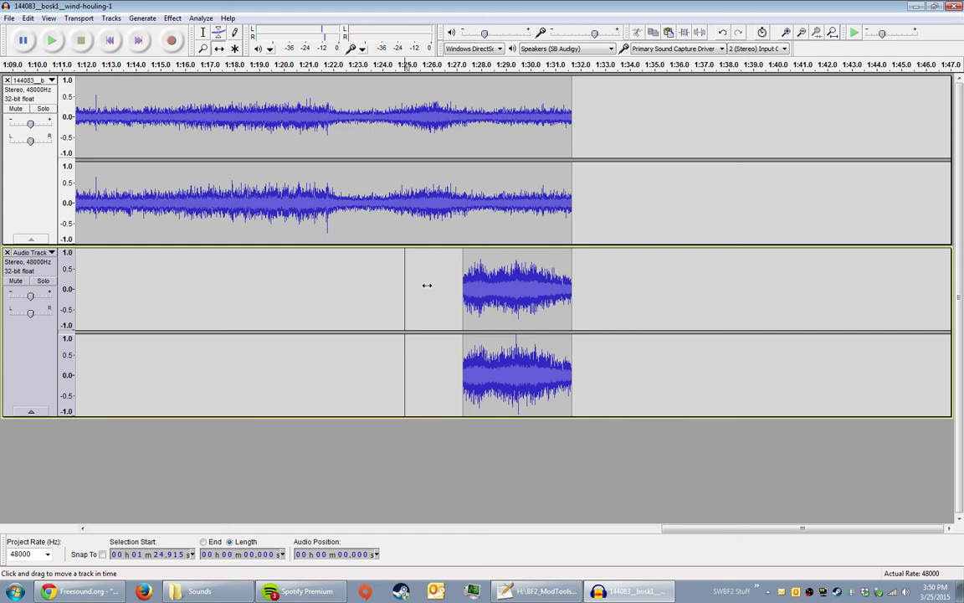
Step: Play both tracks from about 1:25.8 and again from about 1:26.9 to check how the pasted ending clip comes in
left_click(202, 32)
left_click(429, 285)
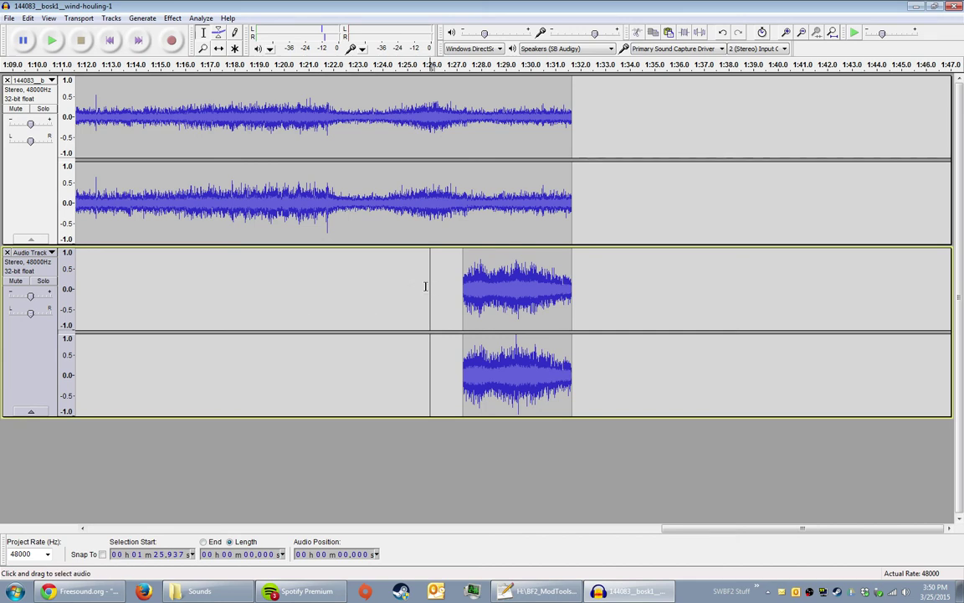
left_click(425, 318)
key("space")
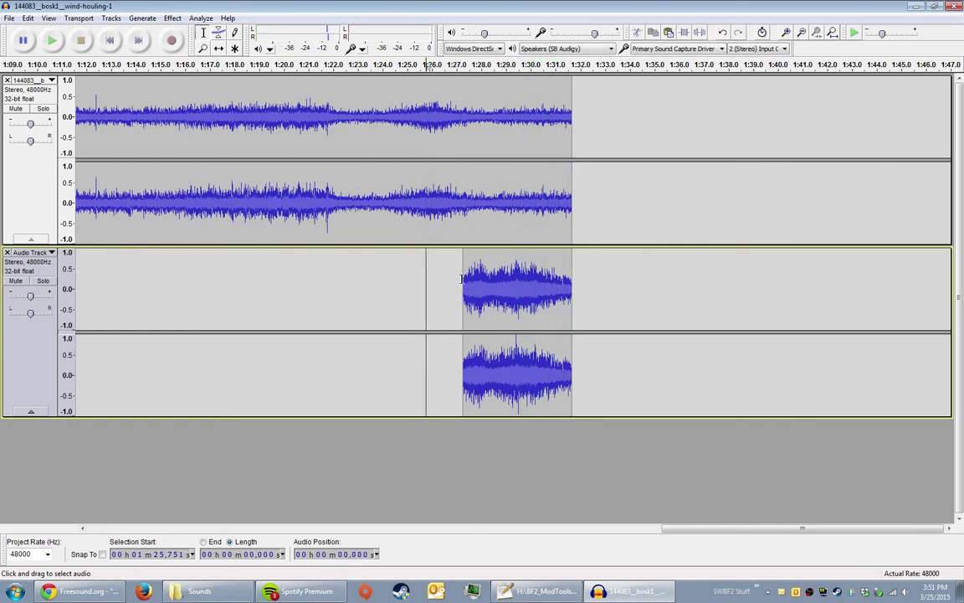
left_click(453, 279)
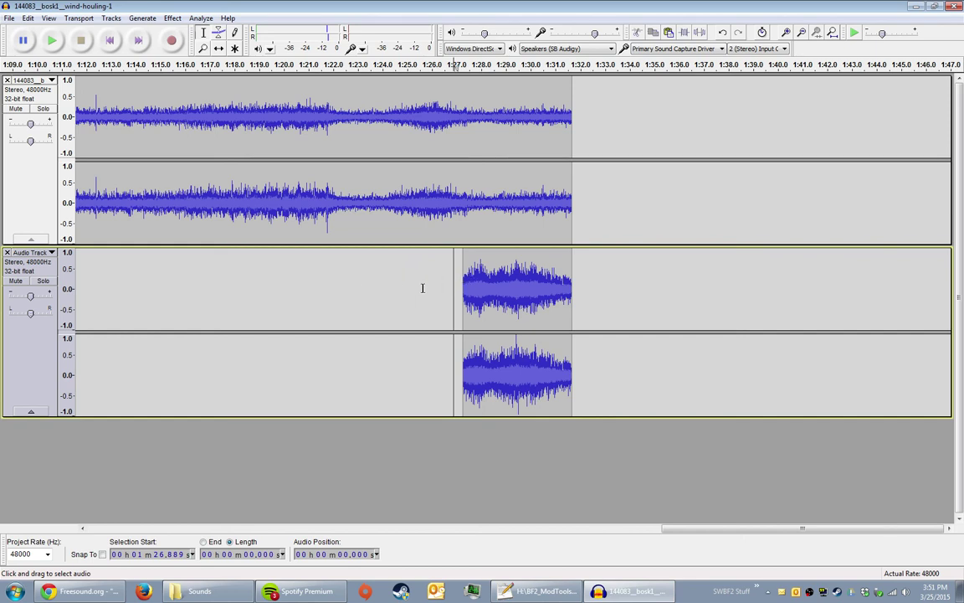
key("space")
key("space")
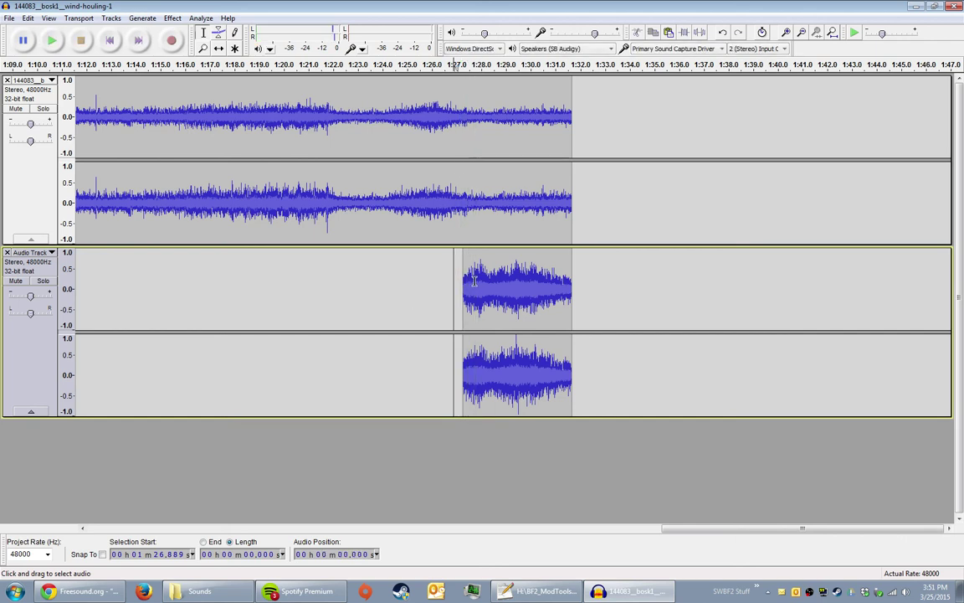
Step: Apply Fade In to the entire pasted ending clip and play from about 1:26 to check it
double_click(469, 285)
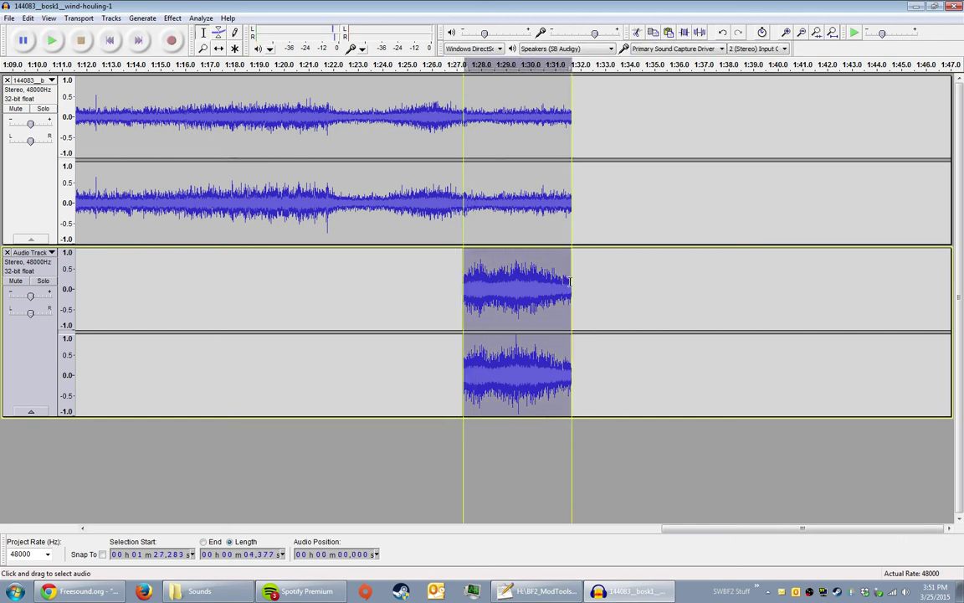
left_click(170, 19)
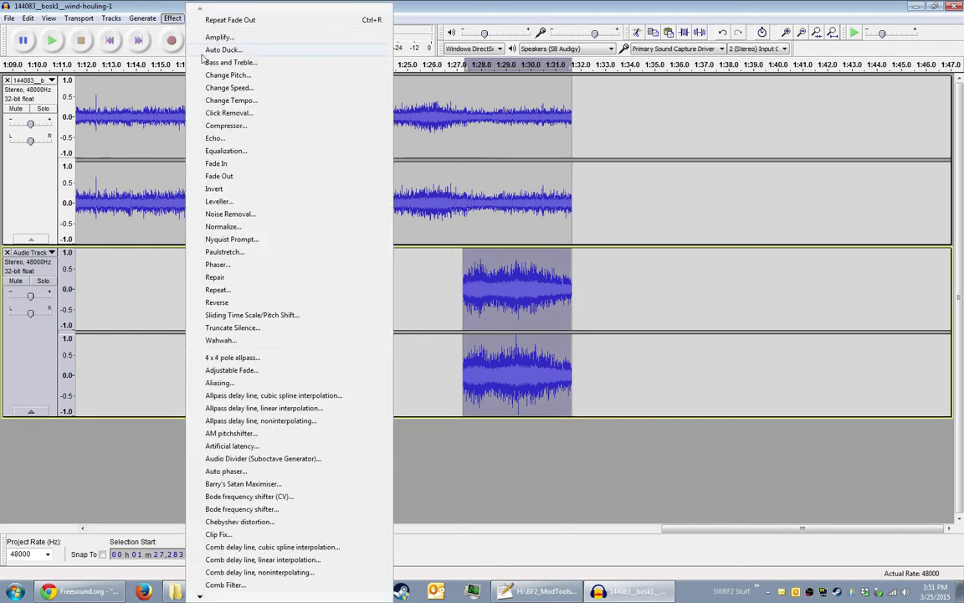
left_click(234, 160)
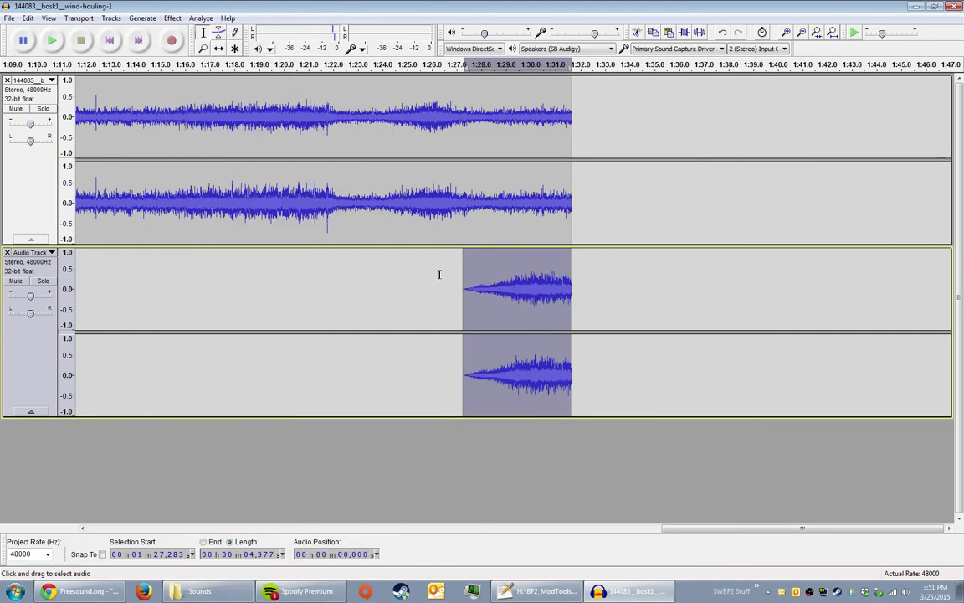
left_click(432, 302)
key("space")
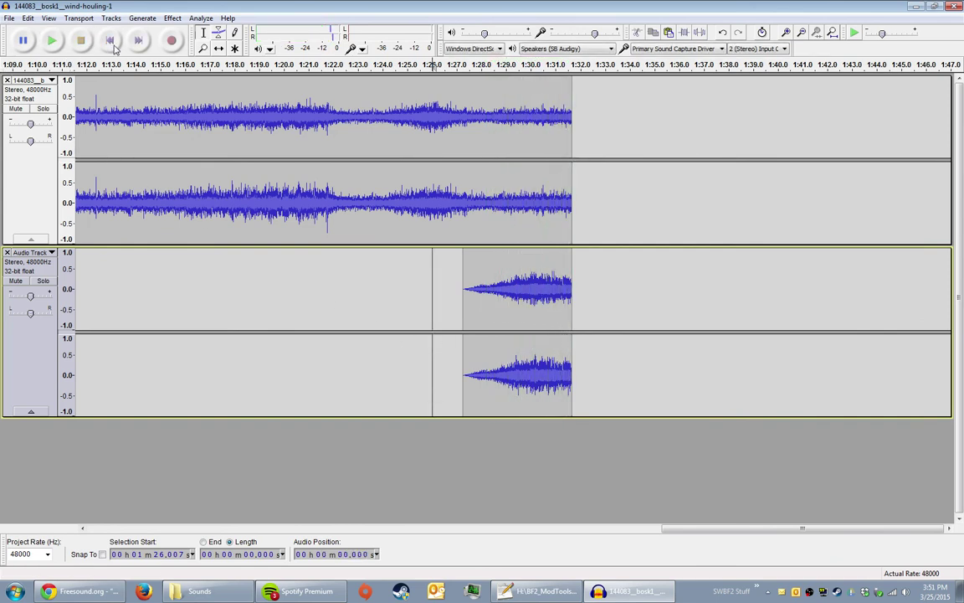
Step: Select both tracks from the start to the end of the recording and repeat the selection once
left_click(109, 40)
scroll(737, 130, "down", 4)
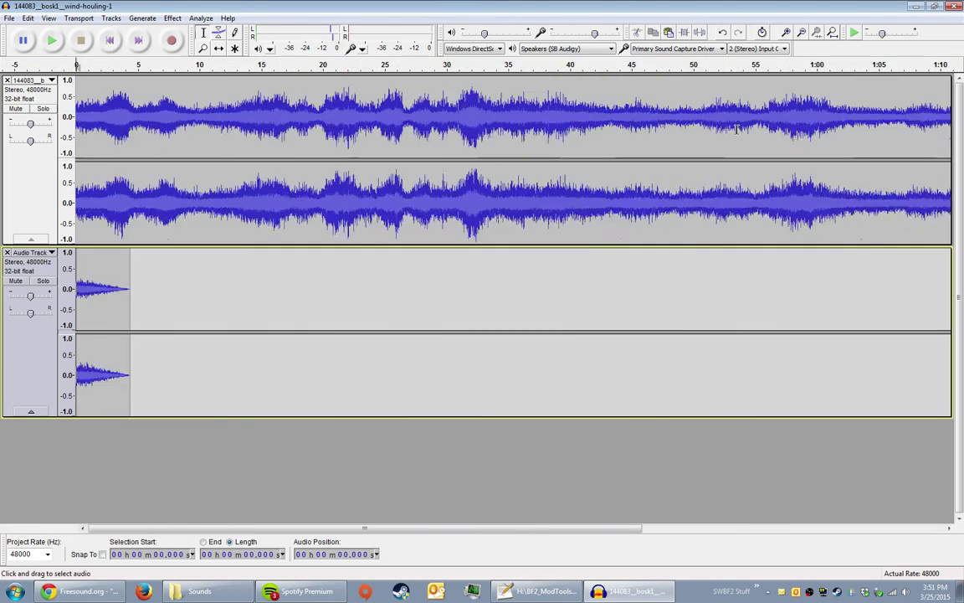
scroll(366, 182, "up", 1)
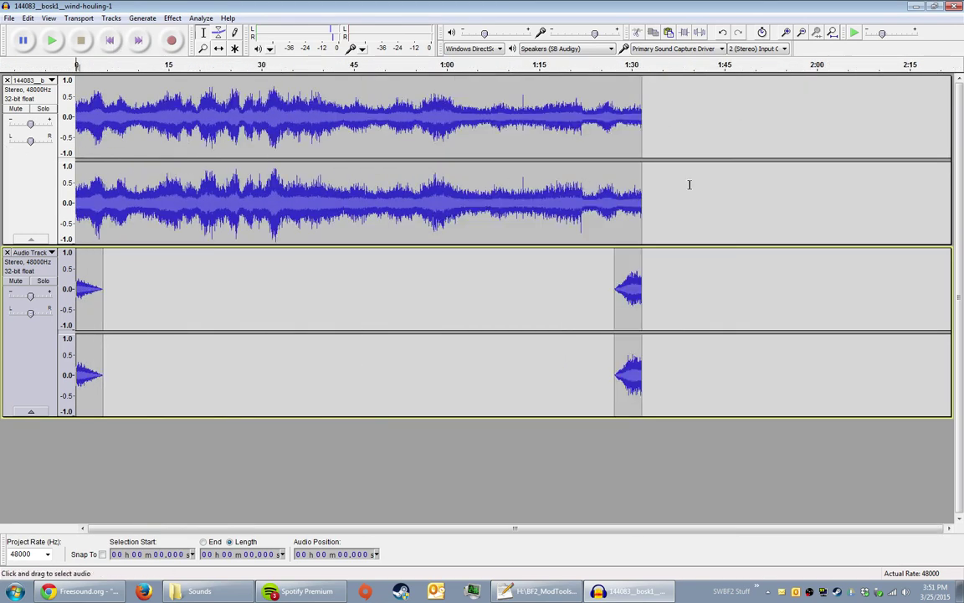
left_click(641, 195)
left_click_drag(641, 303, 74, 305)
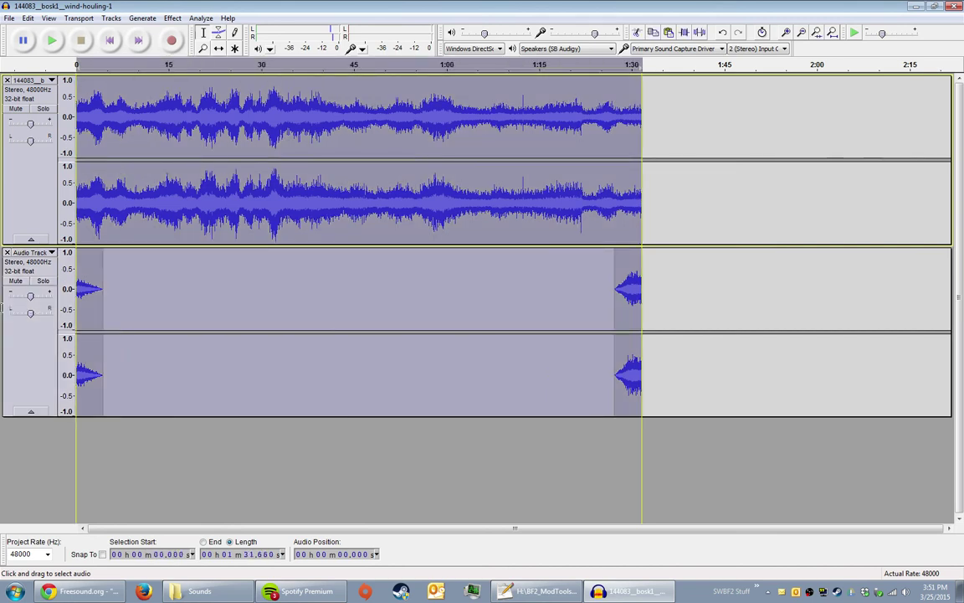
left_click(173, 18)
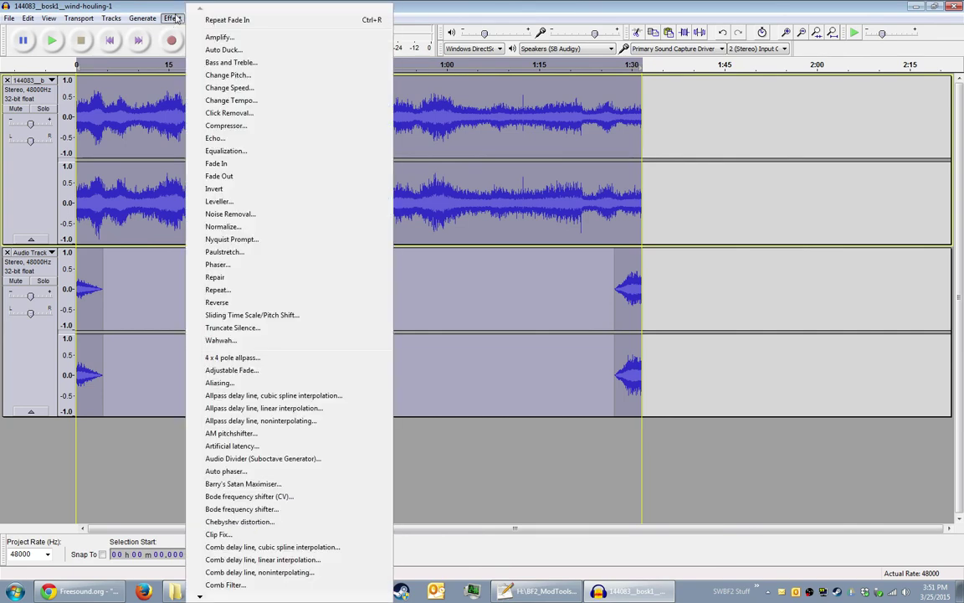
left_click(235, 290)
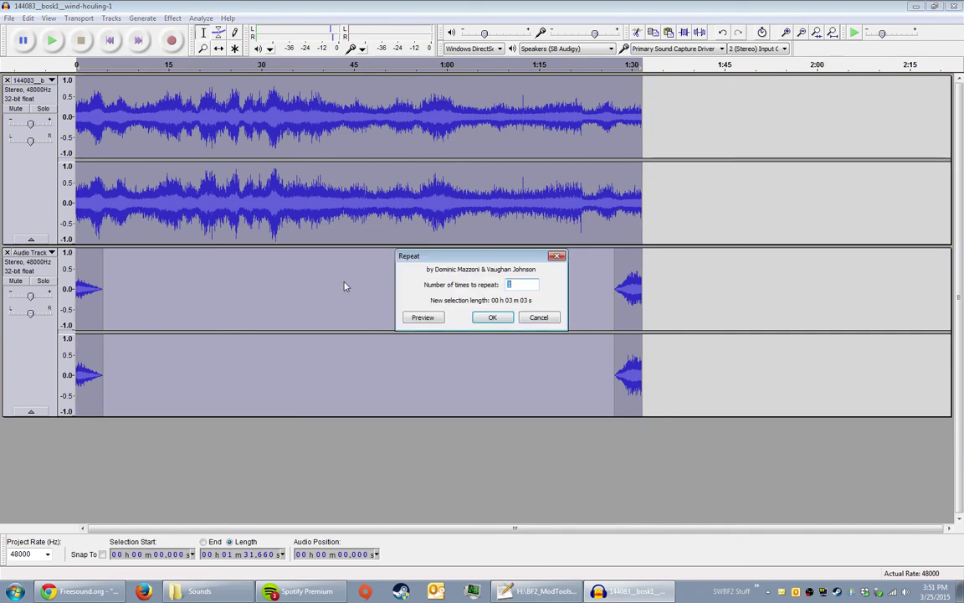
key("Return")
Step: Play from about 1:24.9 across the join between the original and its repeat to check the loop
left_click(600, 130)
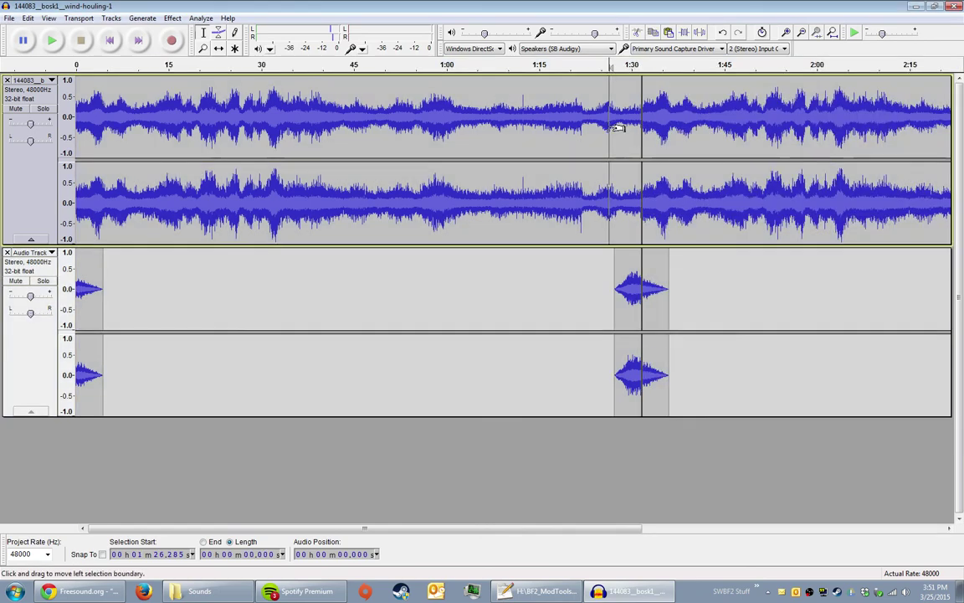
key("ctrl+1")
key("ctrl+1")
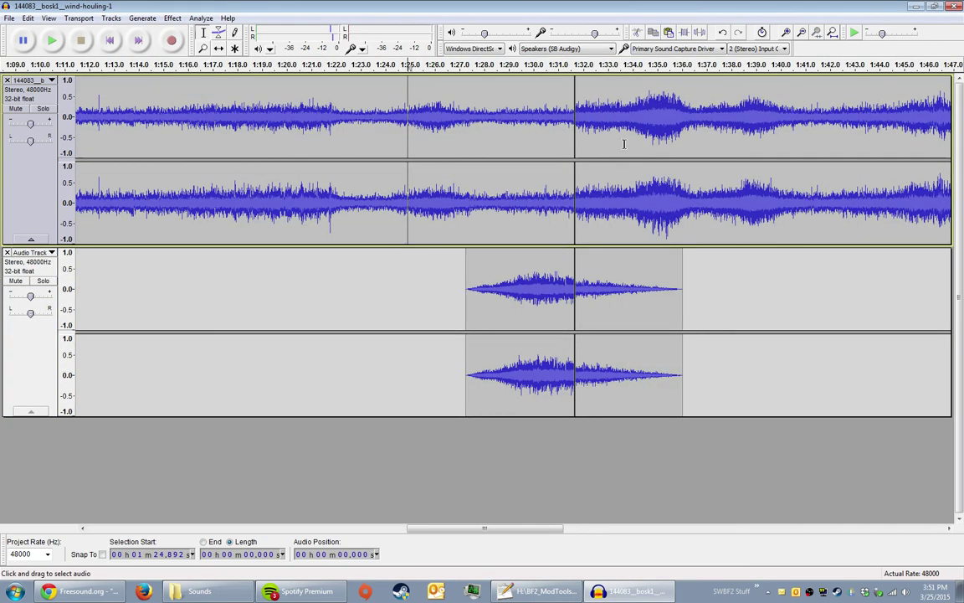
key("space")
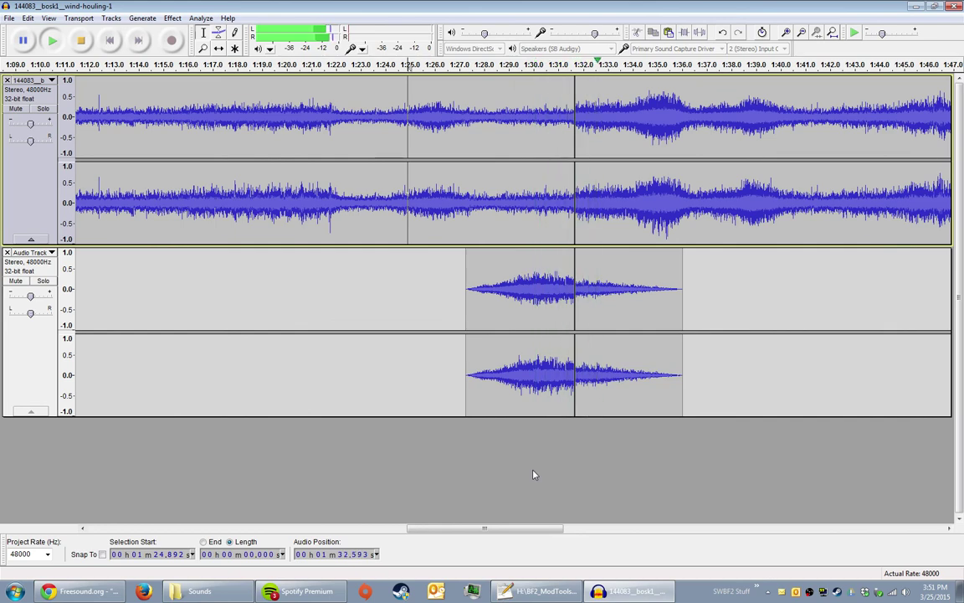
scroll(328, 391, "right", 1)
scroll(328, 392, "right", 1)
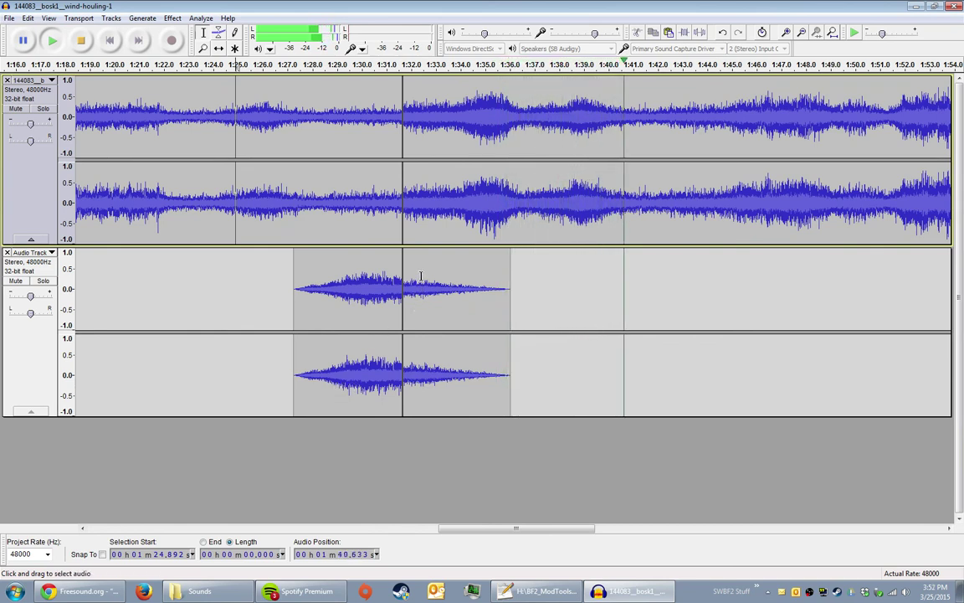
Step: Stop playback and undo the repeat so both tracks contain only the original recording and its overlaid clips
key("space")
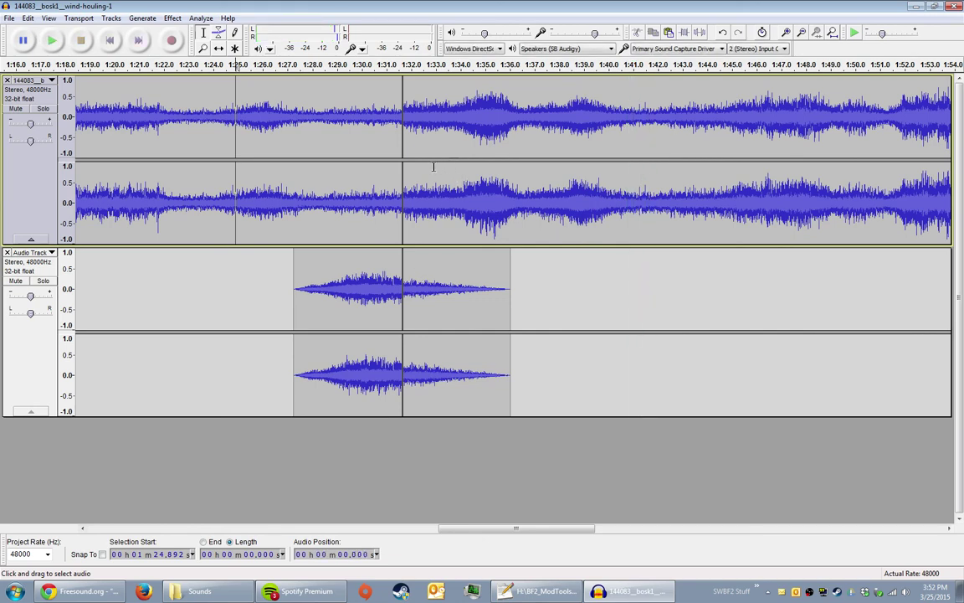
key("ctrl+3")
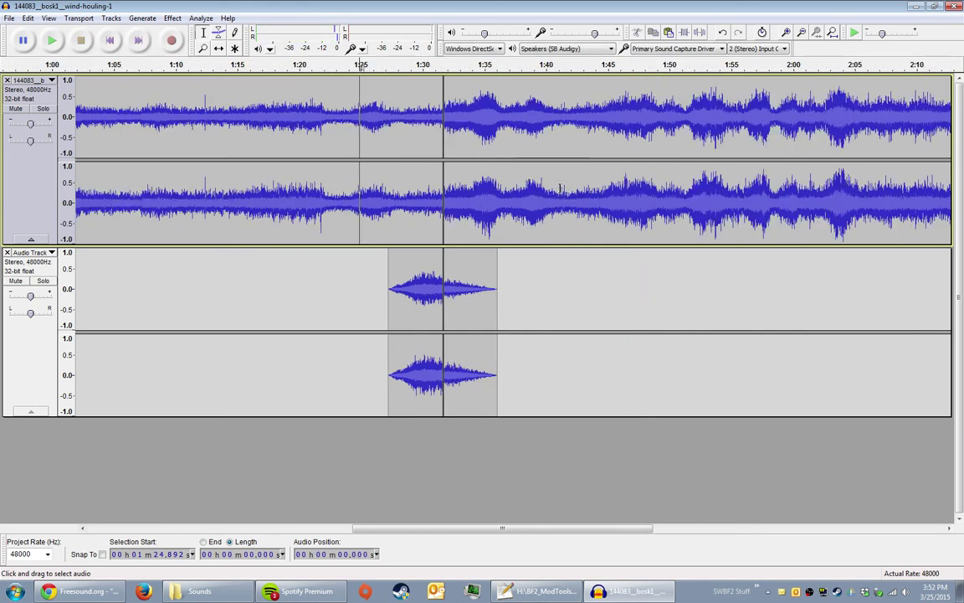
key("ctrl+3")
key("ctrl+3")
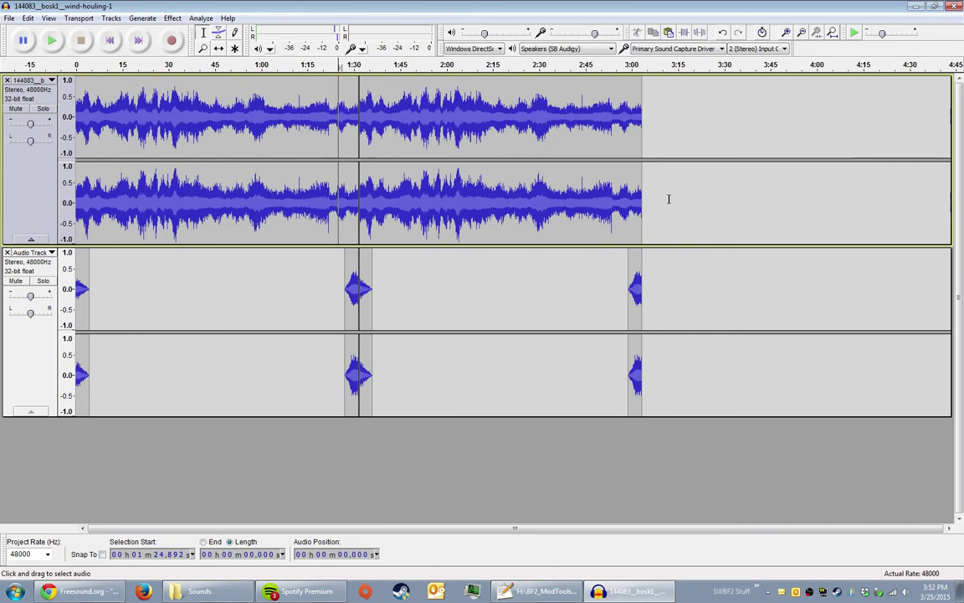
key("ctrl+z")
key("ctrl+1")
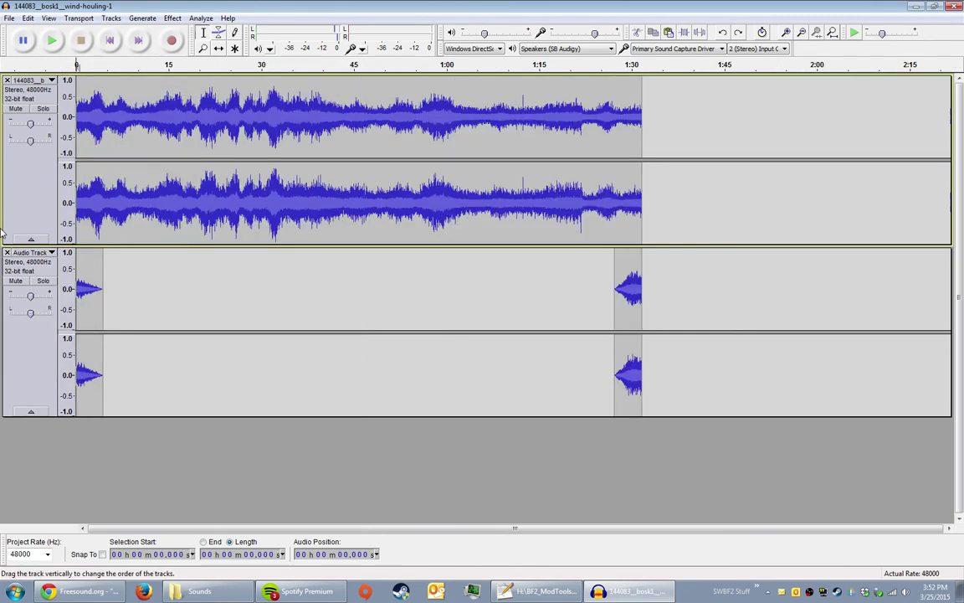
key("ctrl+y")
key("ctrl+z")
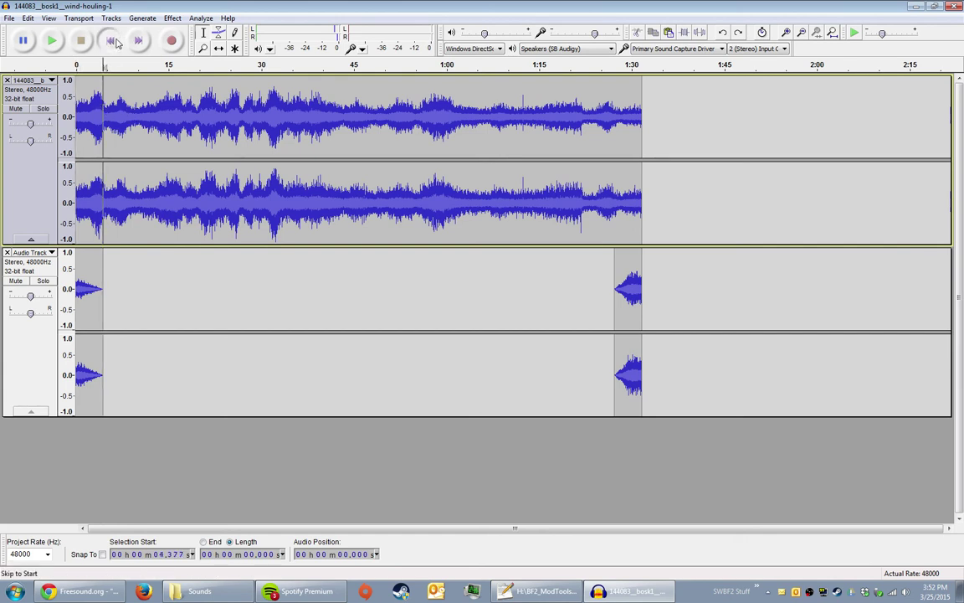
left_click(31, 99)
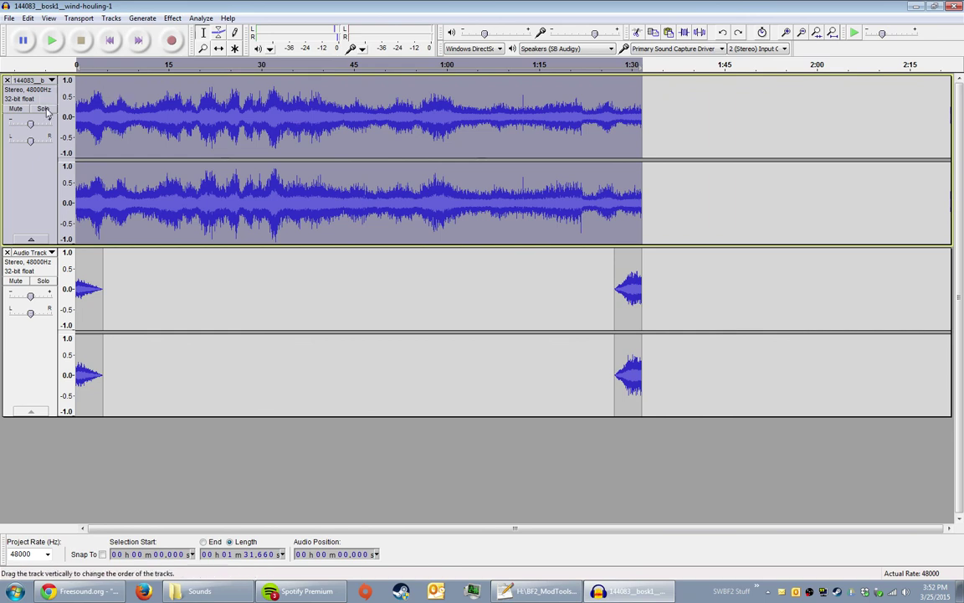
left_click(119, 117)
left_click(109, 40)
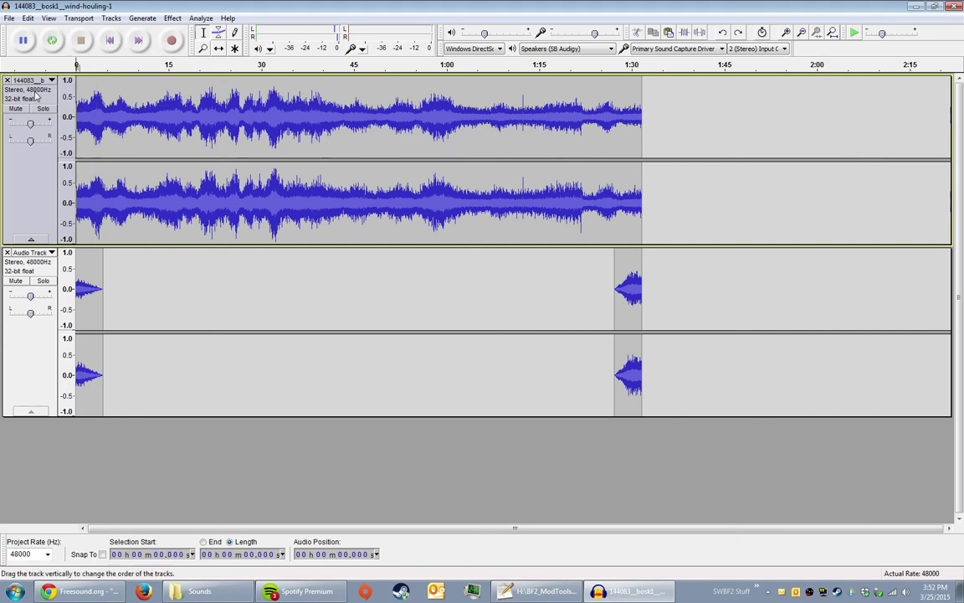
left_click(33, 97)
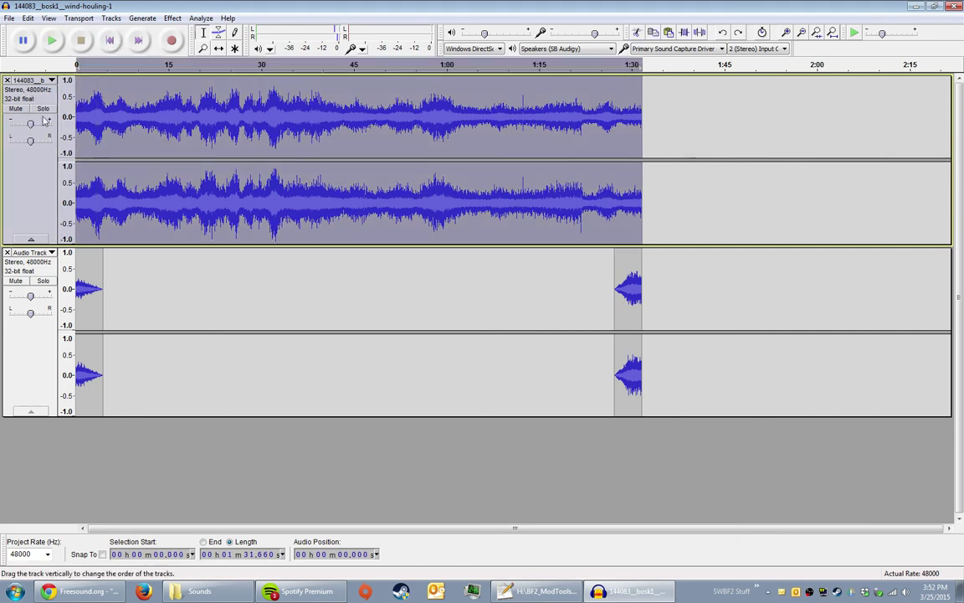
left_click(34, 270, "shift")
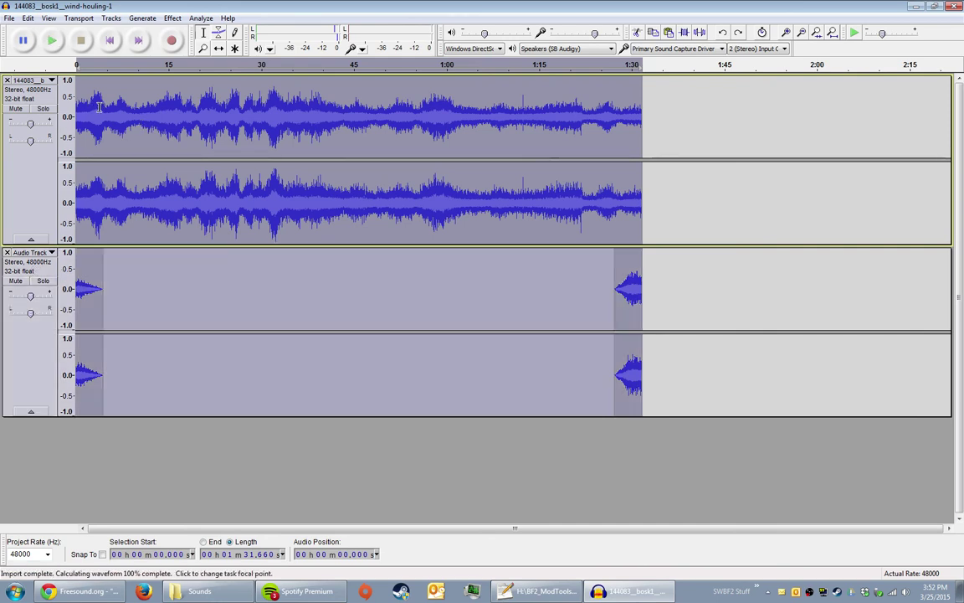
left_click(99, 107)
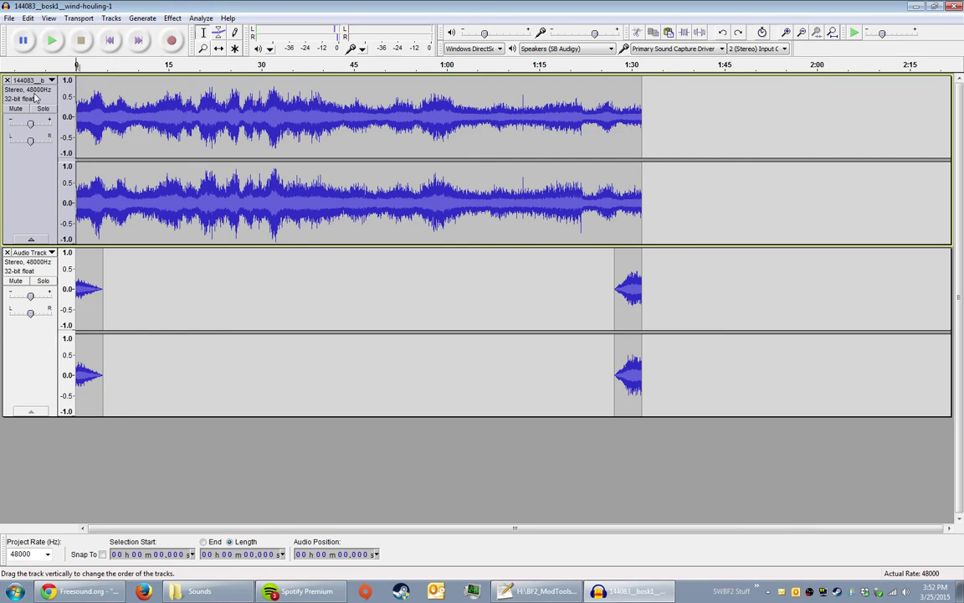
left_click(35, 98)
left_click(31, 277)
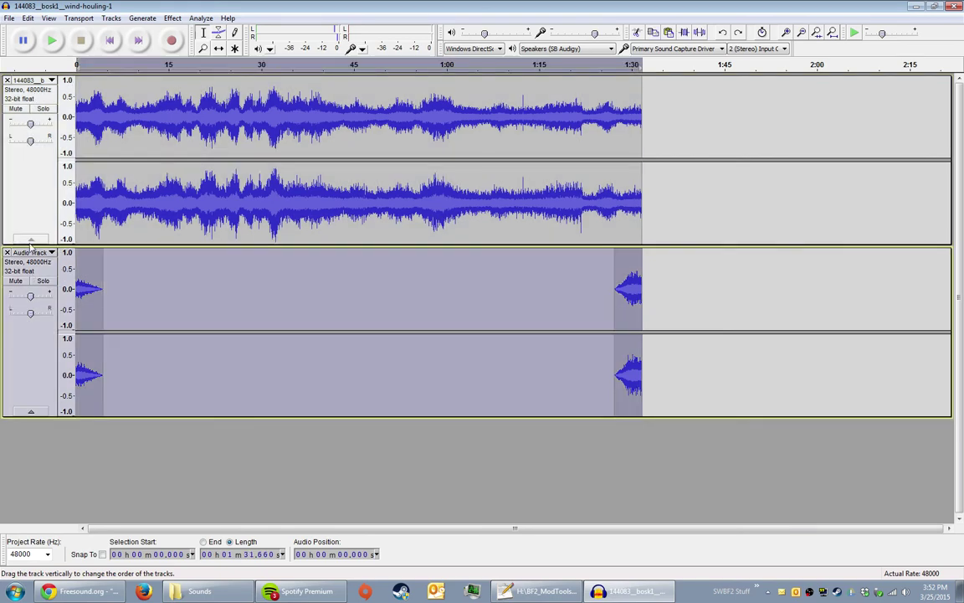
left_click(31, 90)
left_click(46, 101)
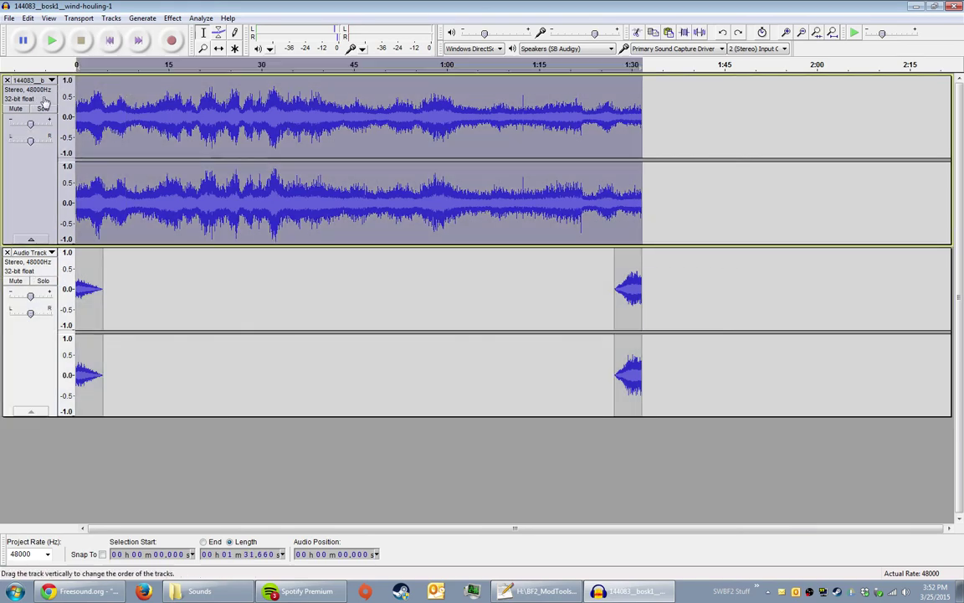
left_click(41, 251)
left_click(94, 107)
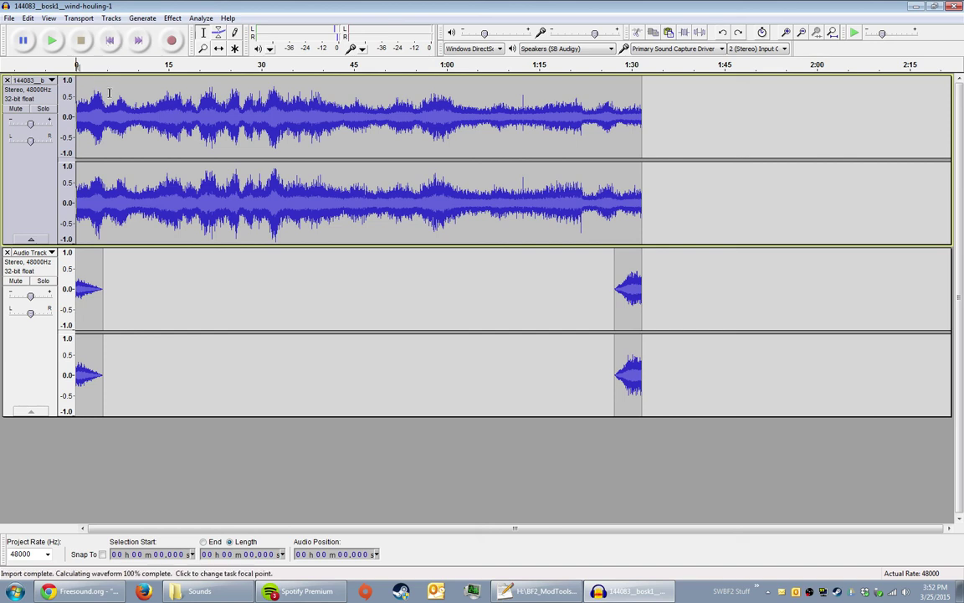
key("space")
key("space")
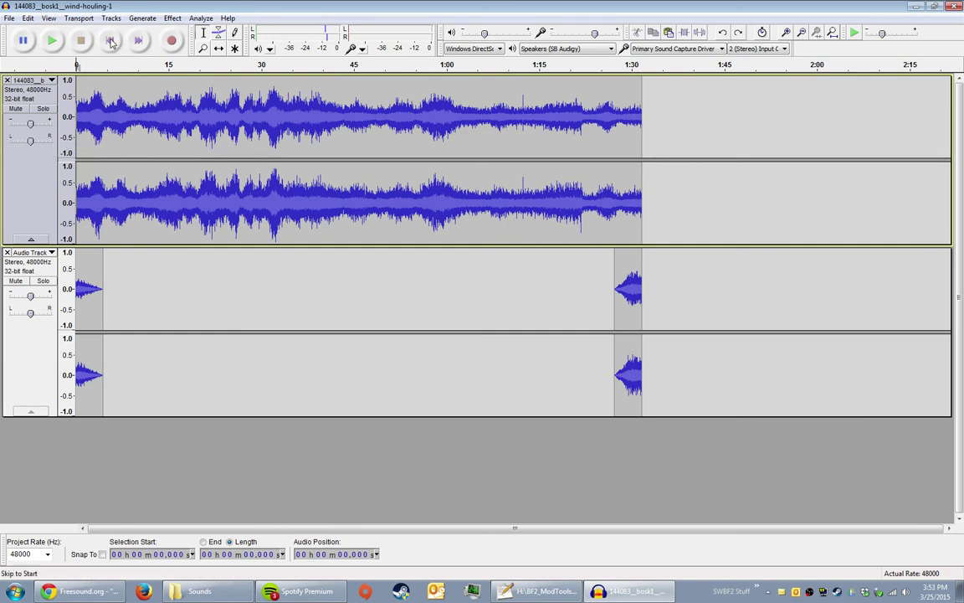
Step: Select both tracks in full and combine them into one stereo track with Mix and Render
left_click(36, 97)
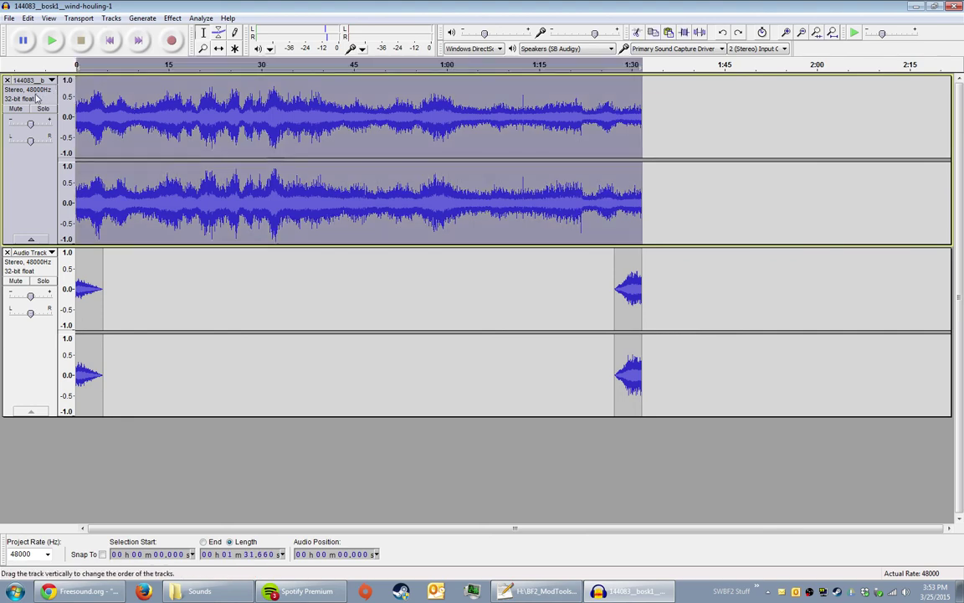
left_click(31, 268, "shift")
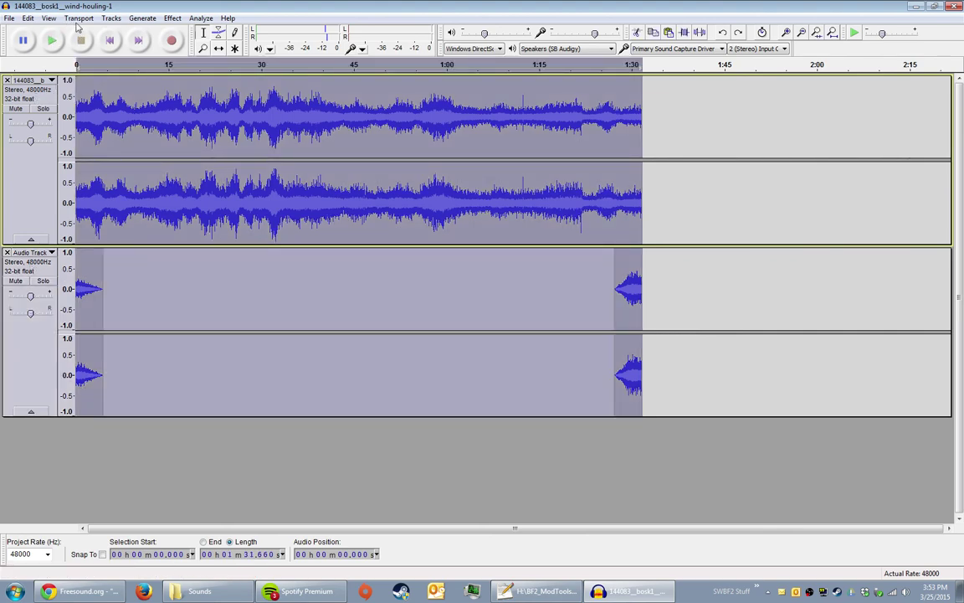
key("ctrl+shift+a")
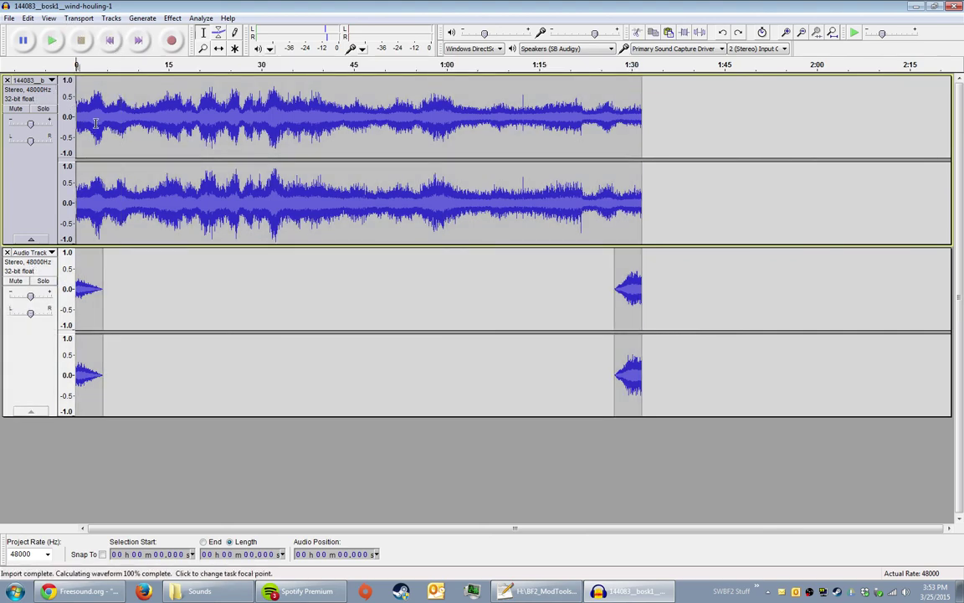
key("ctrl+a")
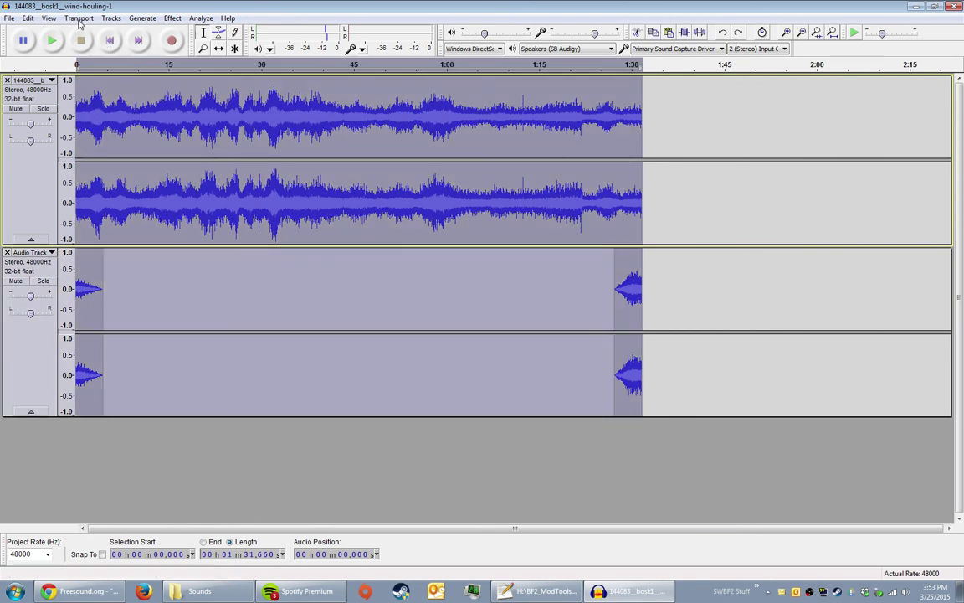
left_click(111, 17)
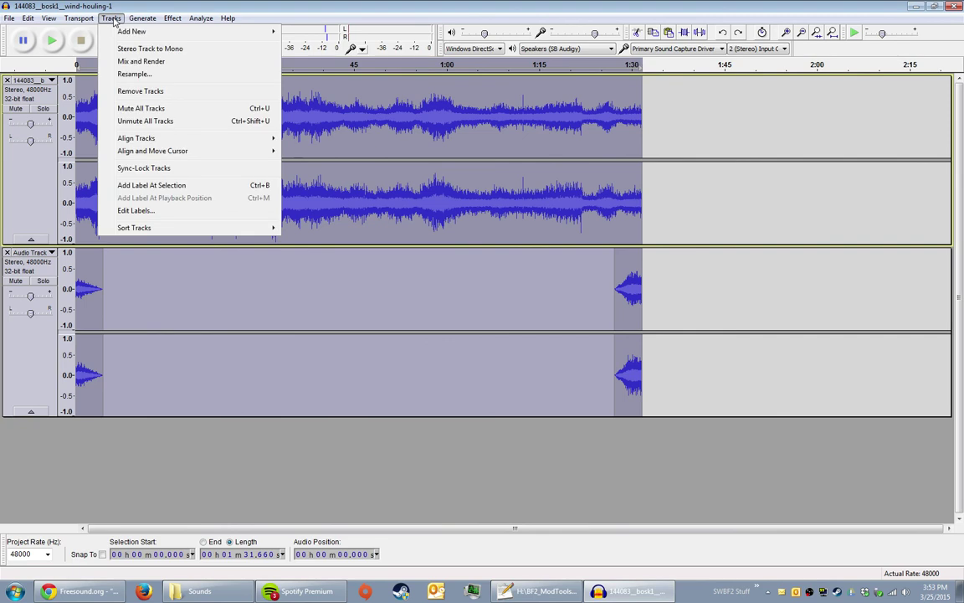
left_click(139, 62)
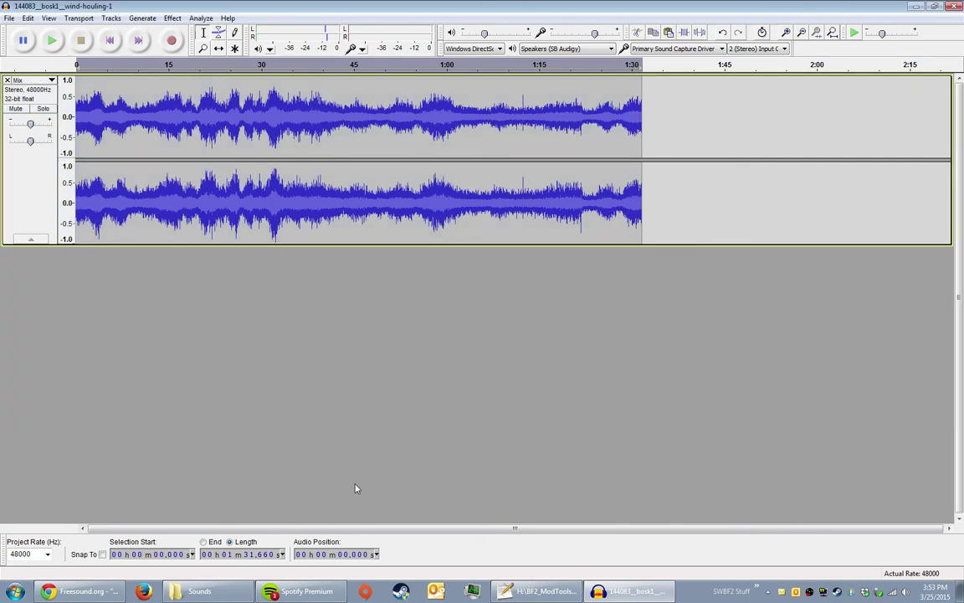
Step: Undo and redo the mix-down twice to compare the separate tracks with the combined one
left_click(110, 41)
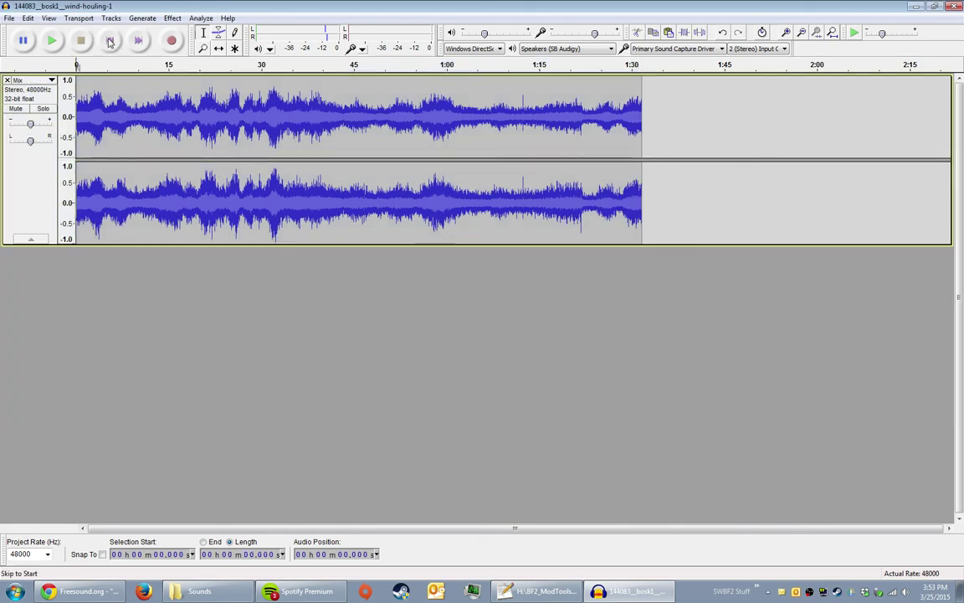
key("ctrl+z")
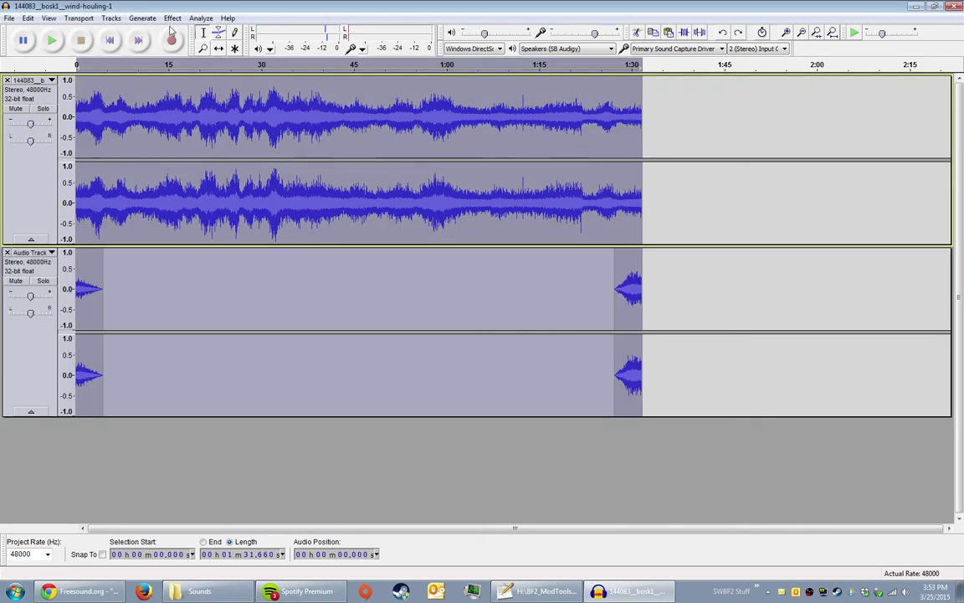
key("ctrl+y")
key("ctrl+z")
key("ctrl+y")
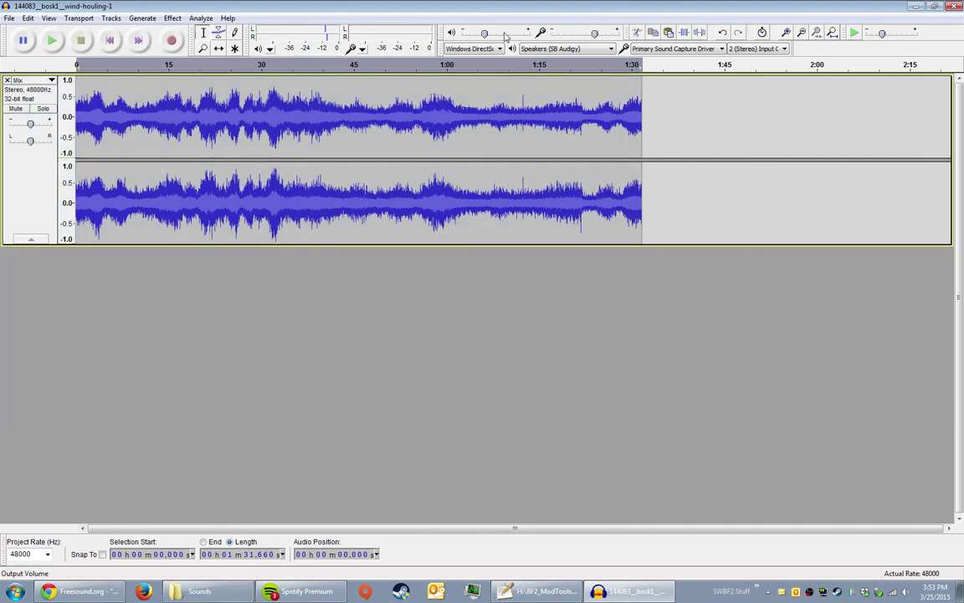
left_click(578, 109)
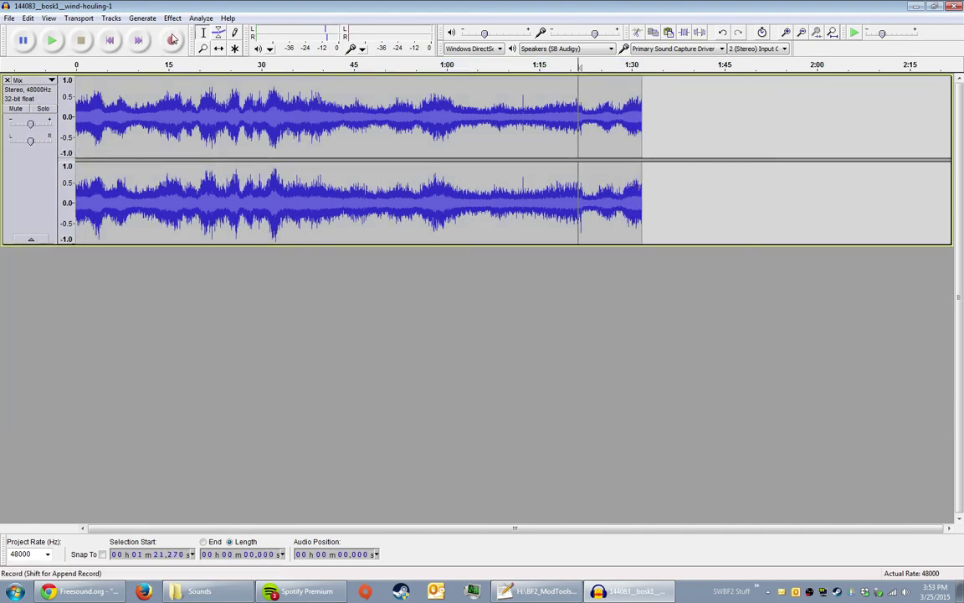
left_click(110, 40)
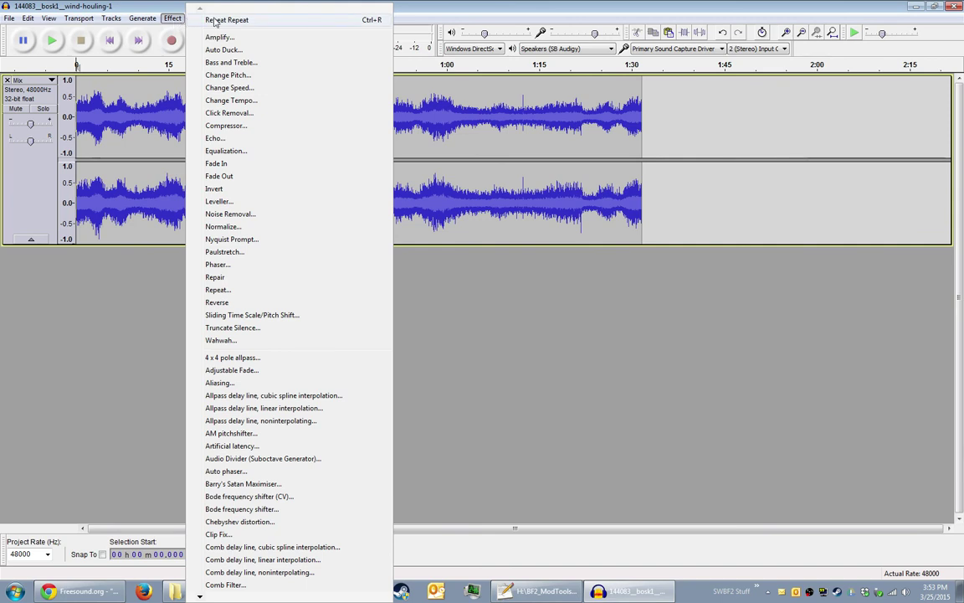
left_click(174, 18)
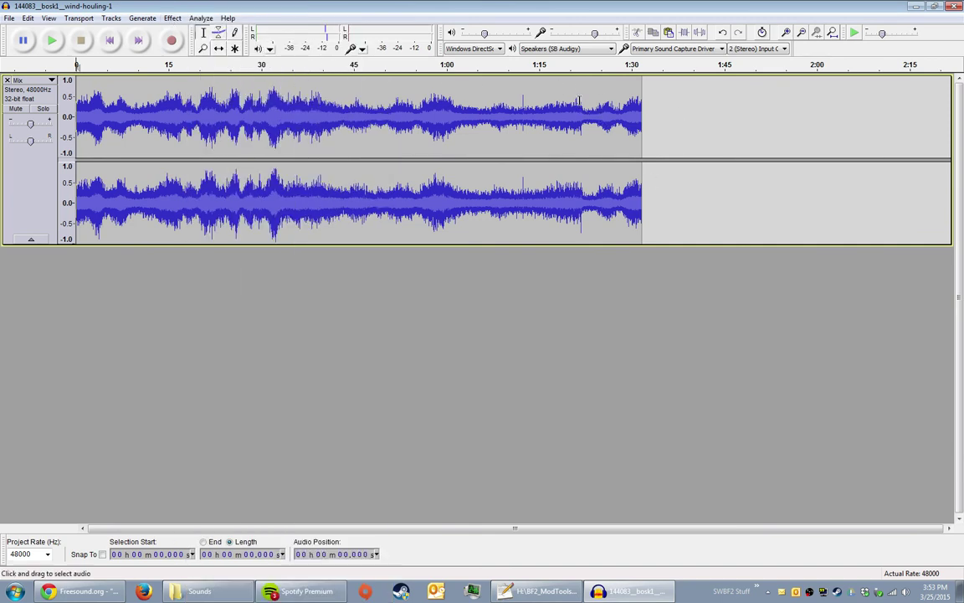
left_click(455, 109)
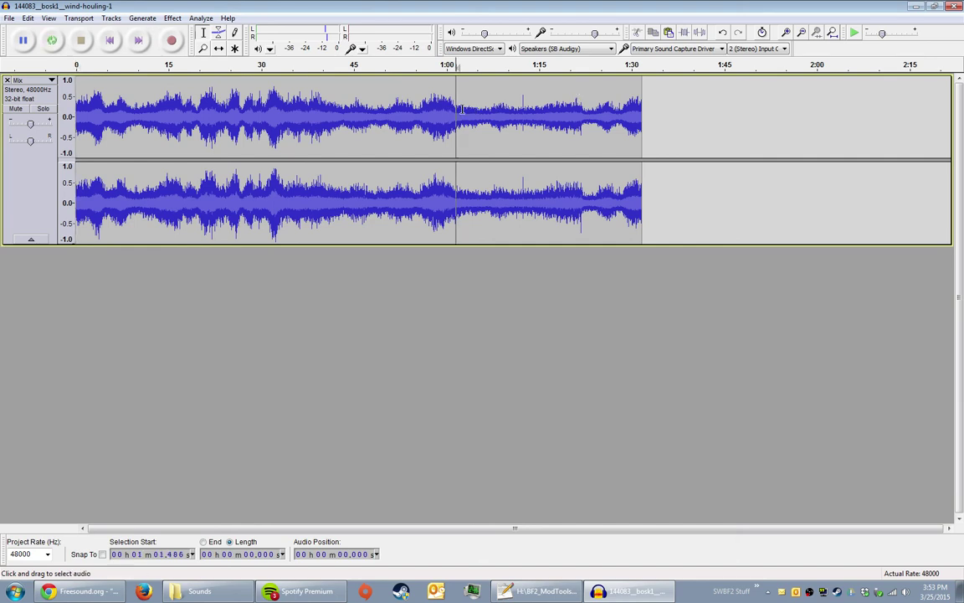
left_click(111, 40)
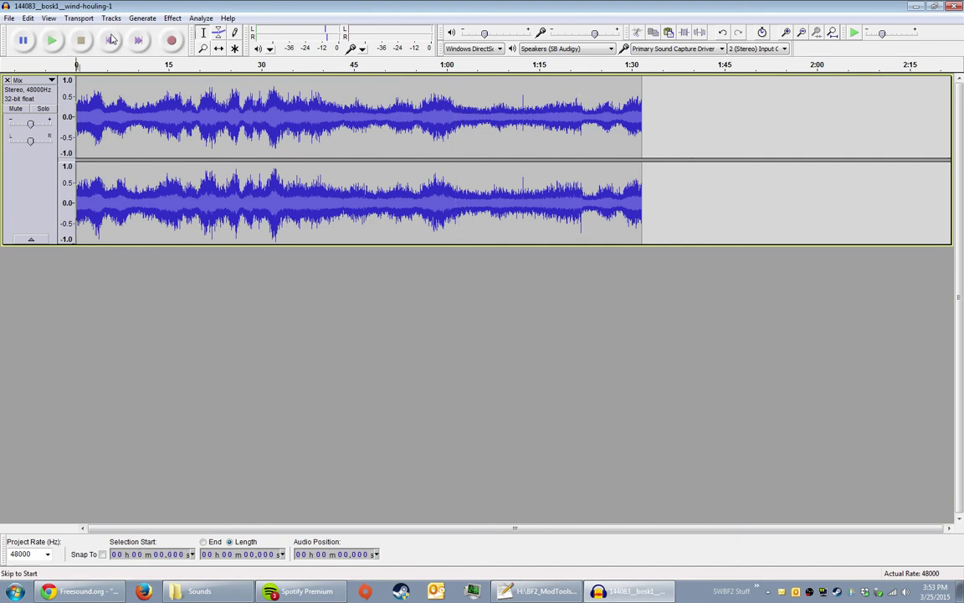
left_click(172, 18)
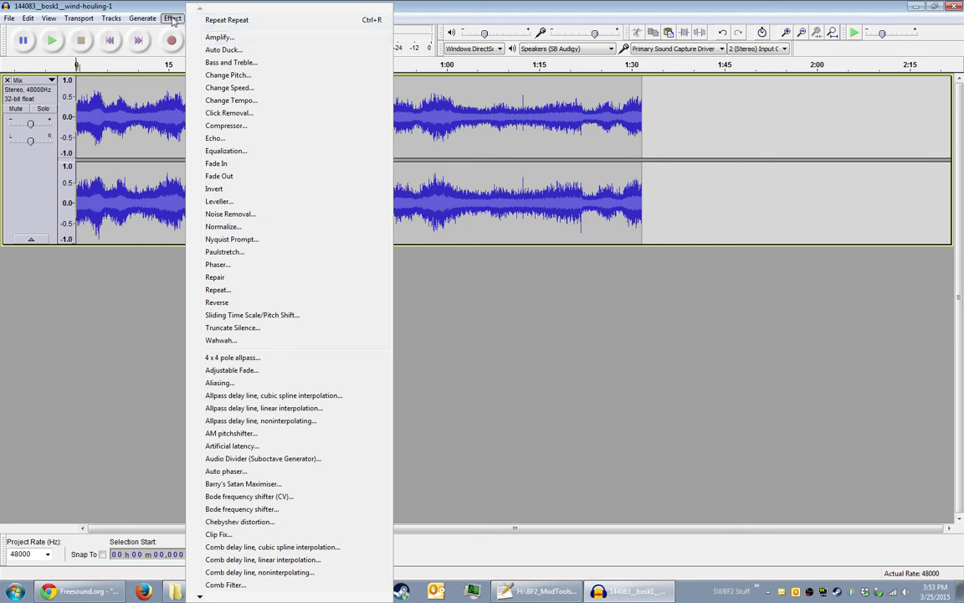
left_click(175, 21)
left_click(138, 92)
key("Home")
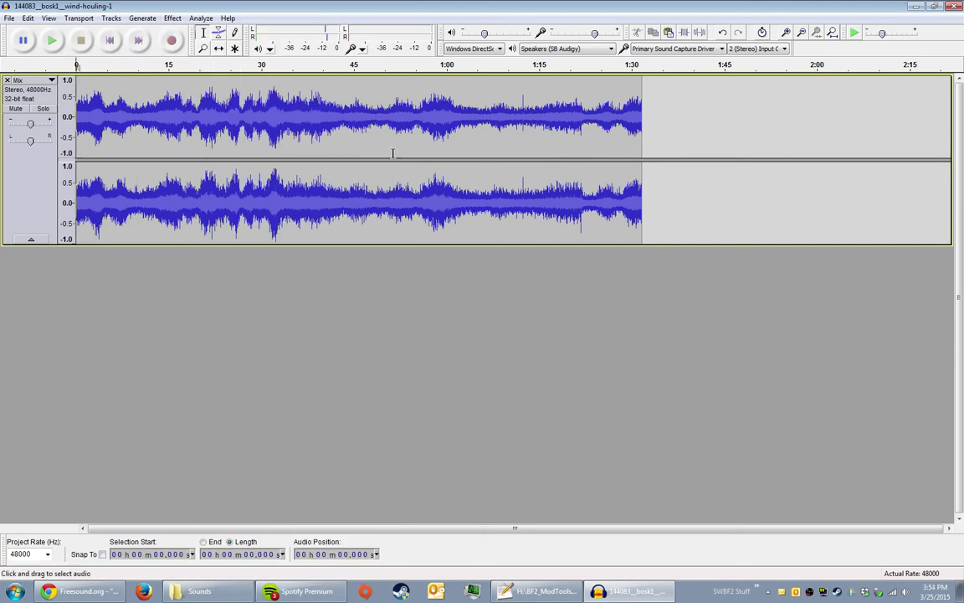
Step: Repeat the entire mixed track once and view the Repeat effect's settings
key("ctrl+a")
key("ctrl+r")
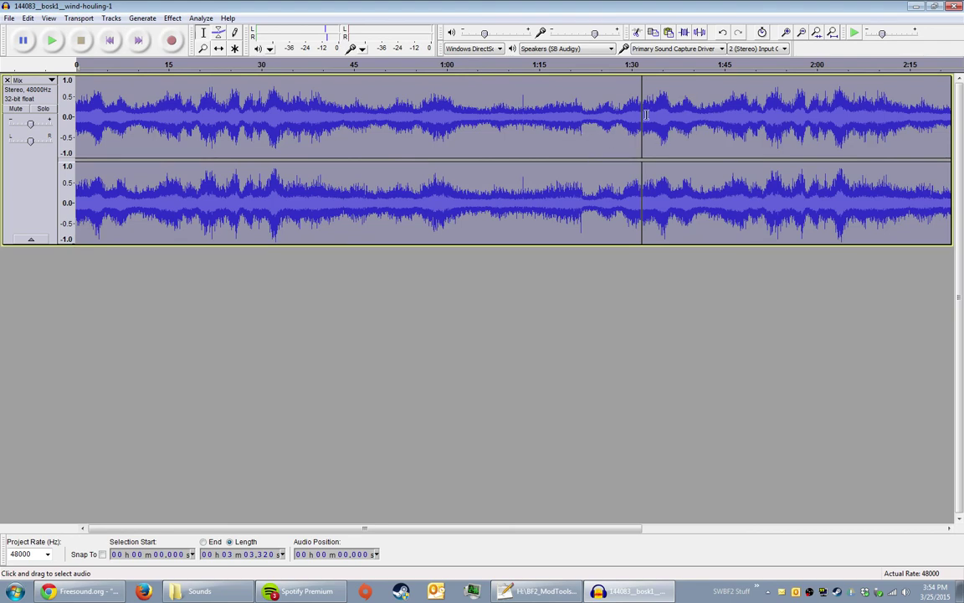
left_click(171, 18)
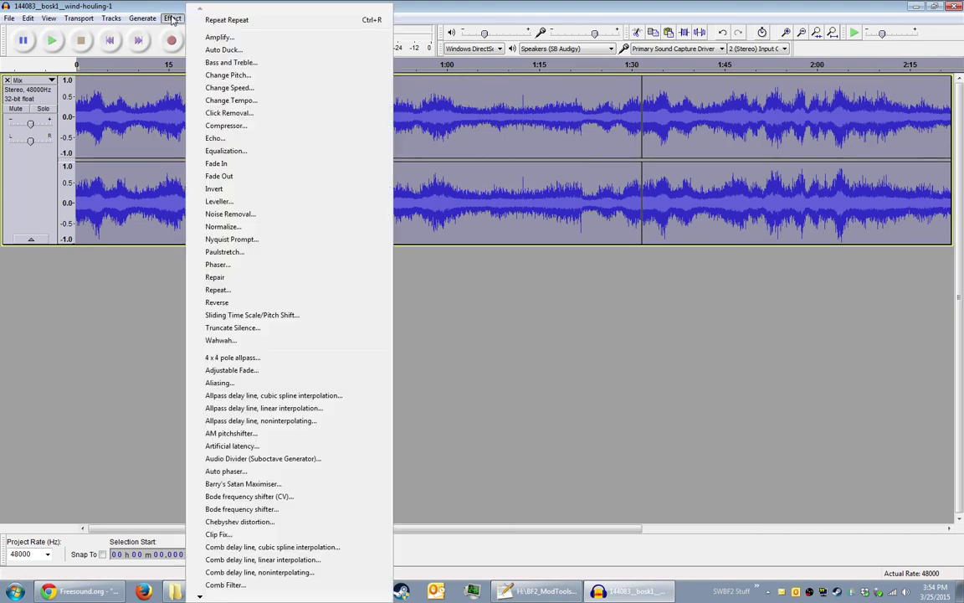
left_click(295, 289)
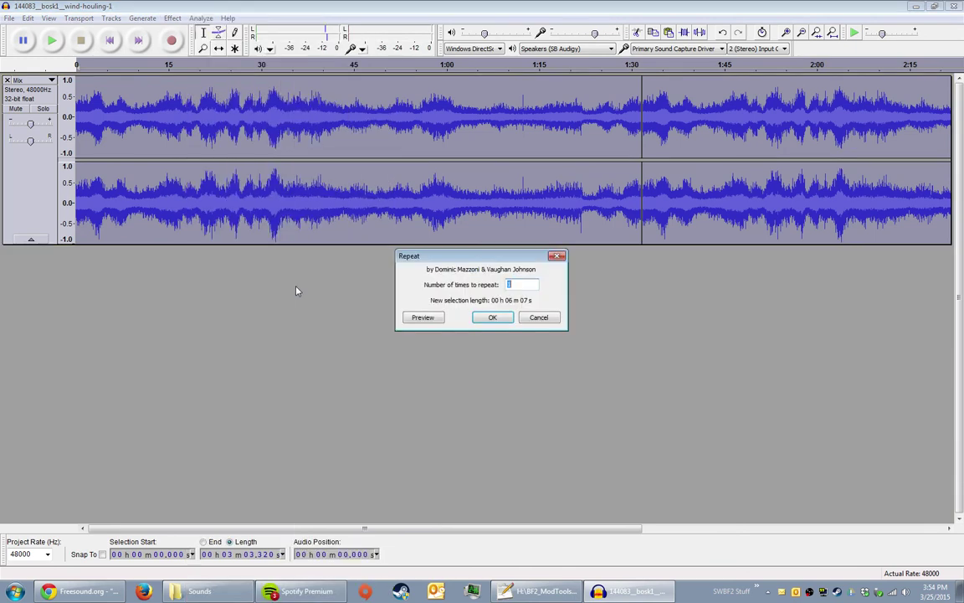
left_click(511, 318)
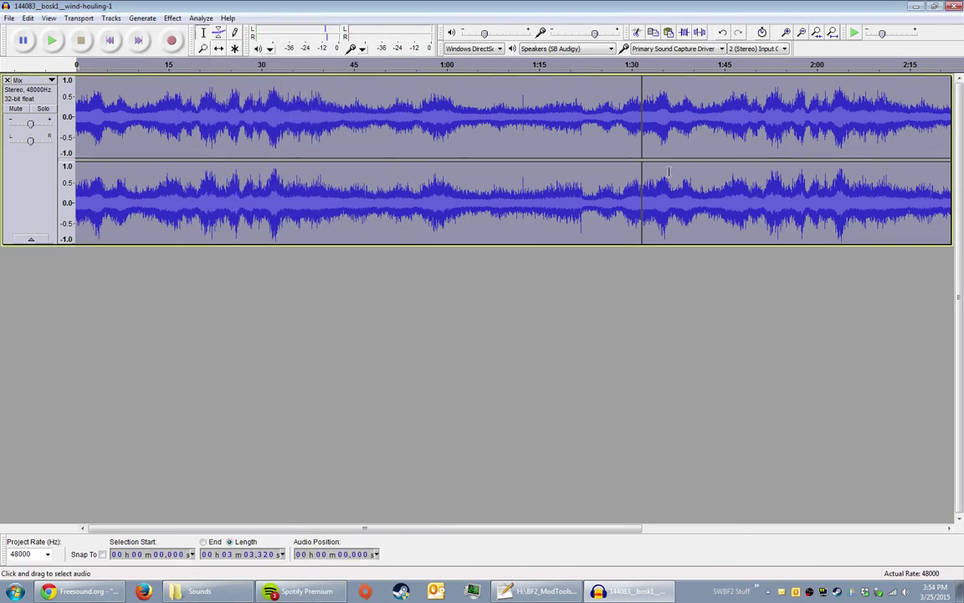
Step: Undo the repeat of the mixed track and return the cursor to the start
key("ctrl+z")
left_click(188, 126)
left_click(117, 42)
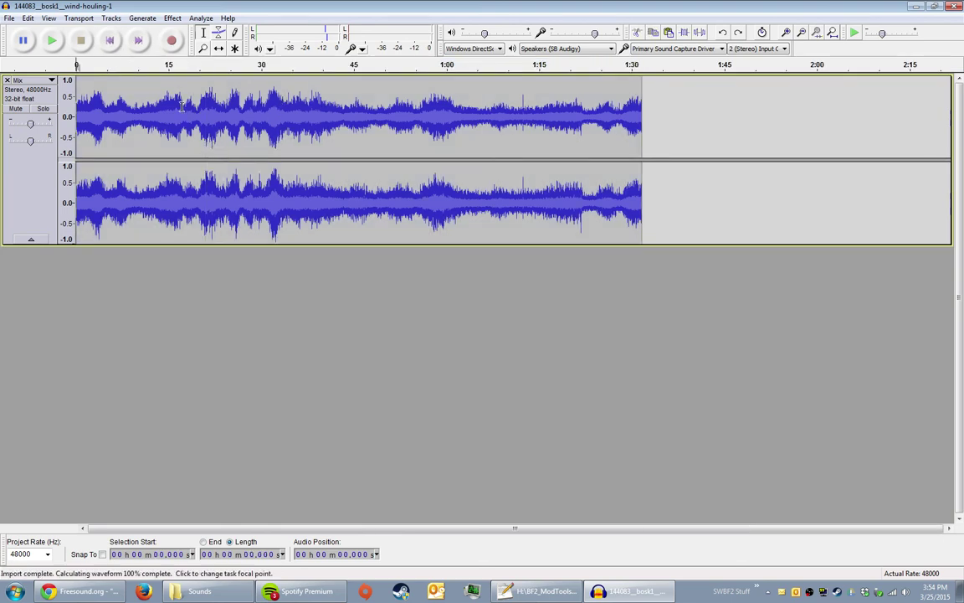
Step: Repeat the entire mixed track once and play across the loop seam starting from about 1:28
left_click(102, 105)
left_click(108, 41)
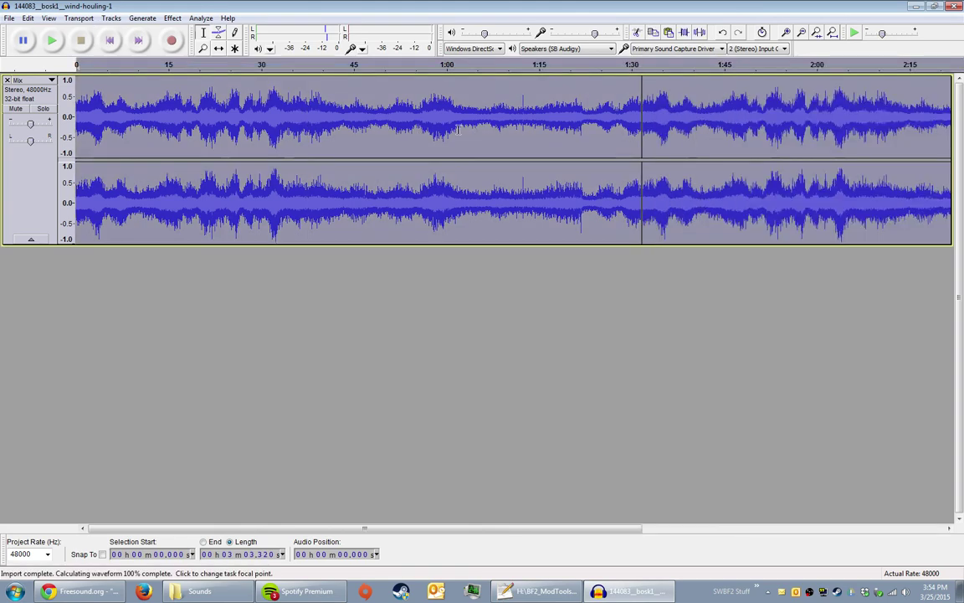
left_click(624, 117)
scroll(680, 117, "up", 2, "ctrl")
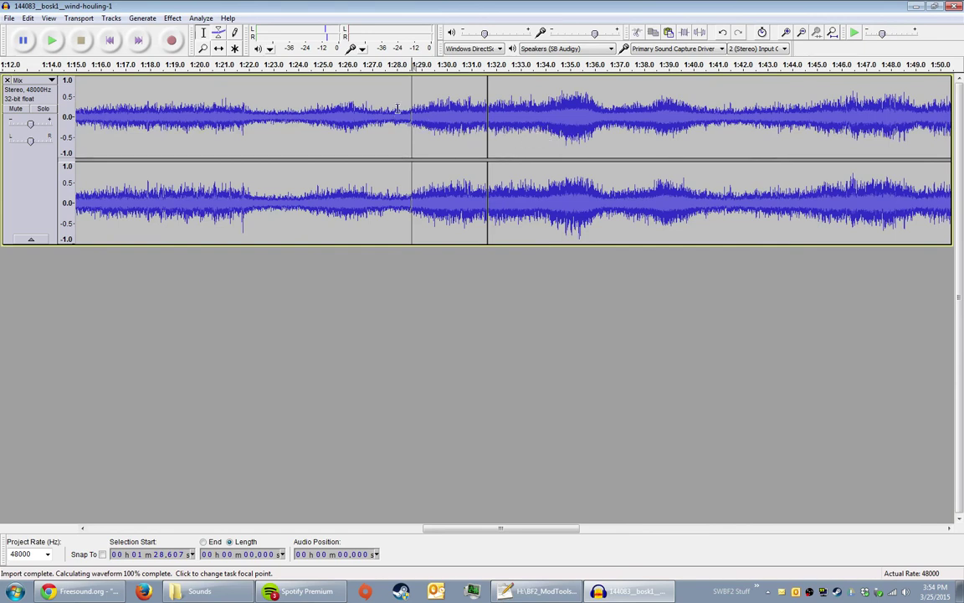
left_click(398, 124)
key("space")
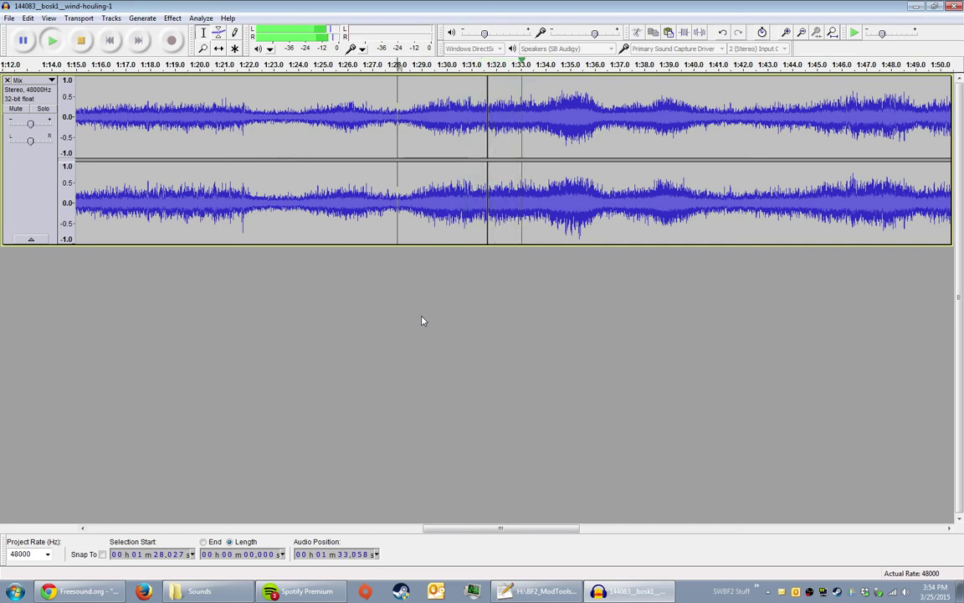
key("space")
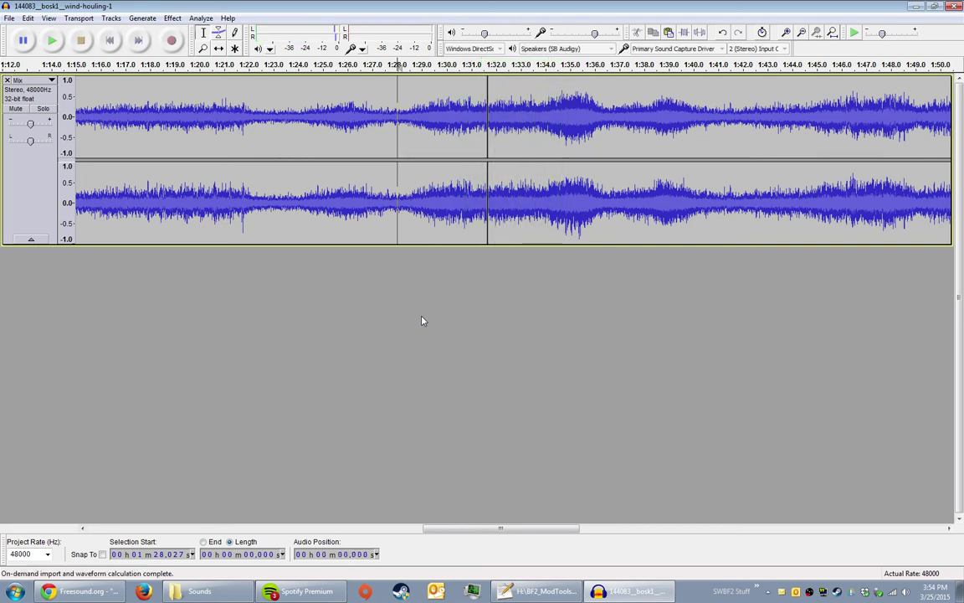
Step: Undo the repeat of the mixed track and return the cursor to the start
key("ctrl+z")
left_click(110, 41)
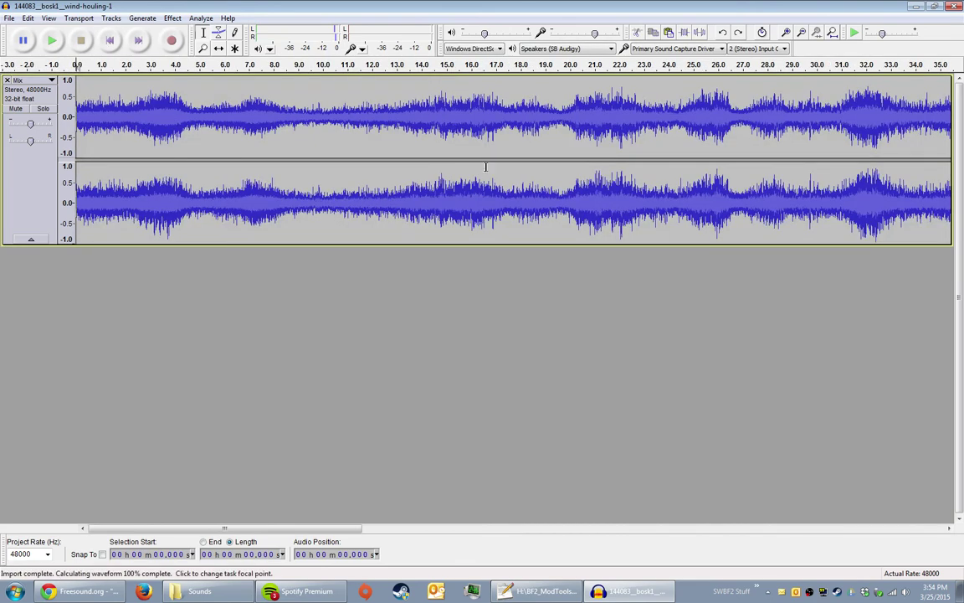
key("ctrl+3")
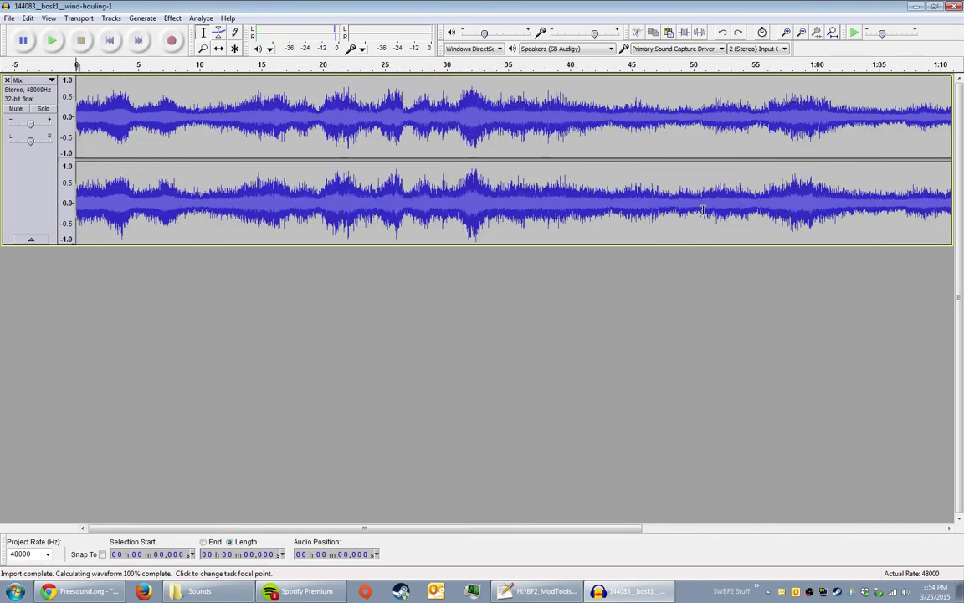
key("shift+space")
scroll(552, 181, "right", 4)
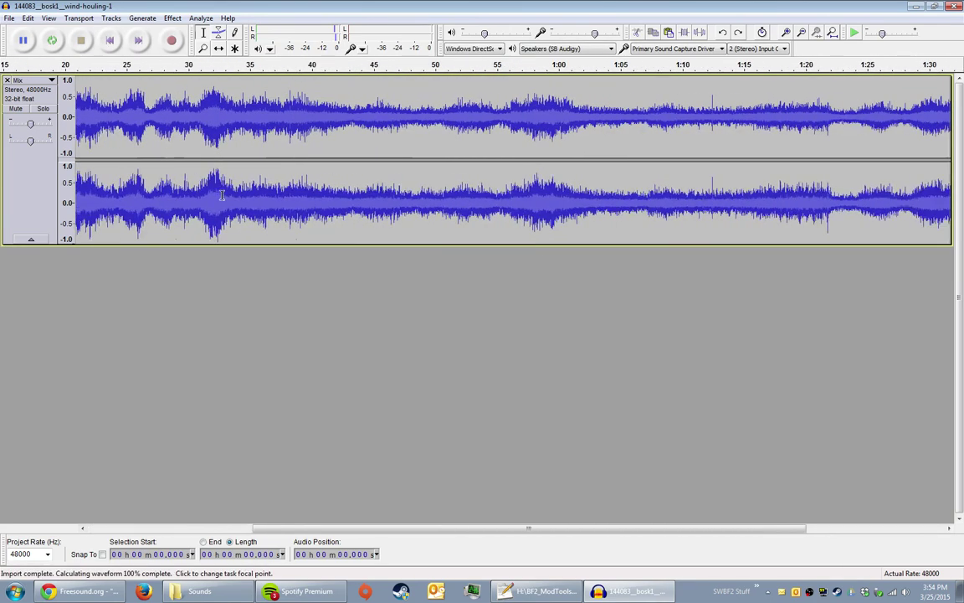
scroll(207, 193, "right", 4)
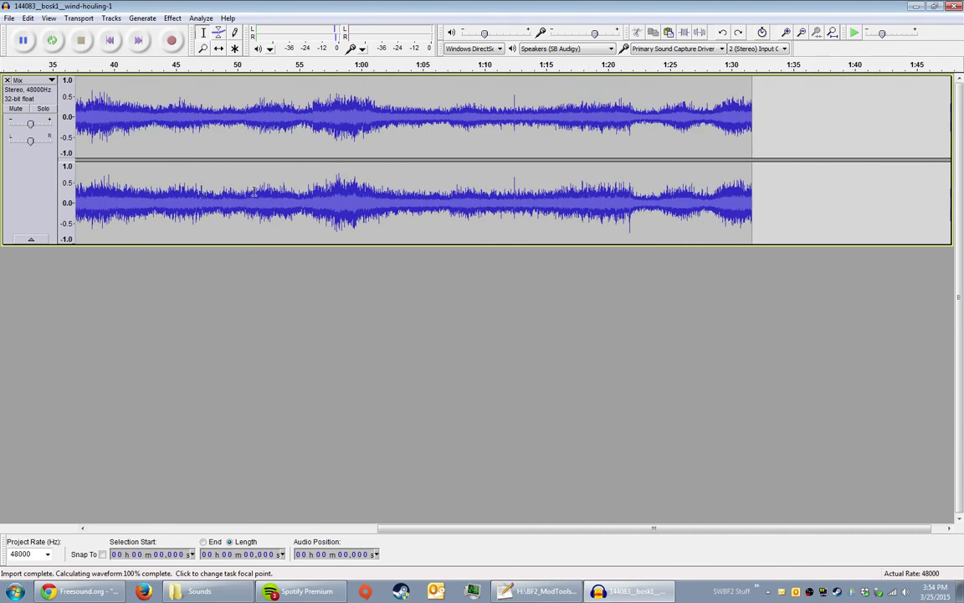
scroll(258, 178, "left", 8)
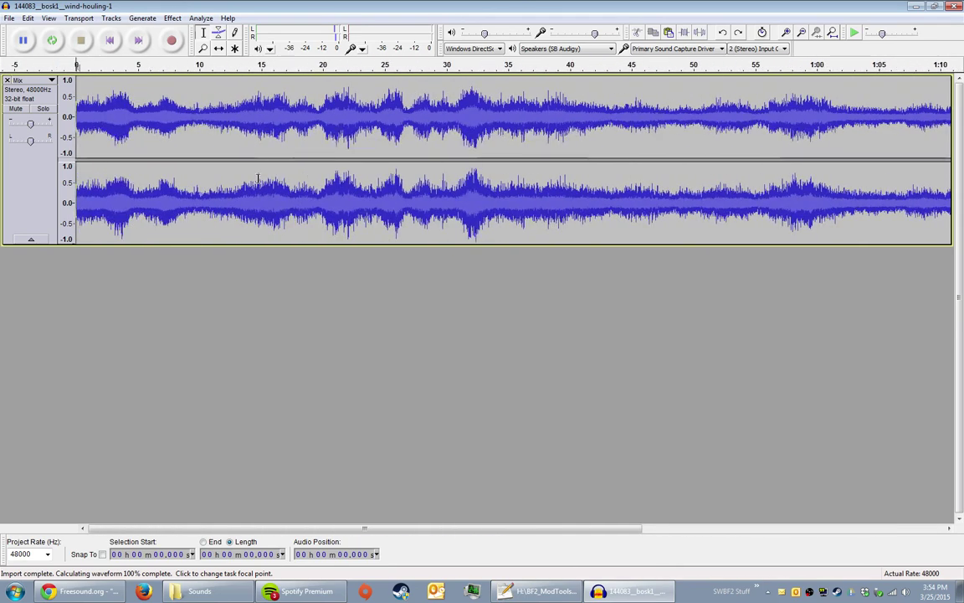
key("space")
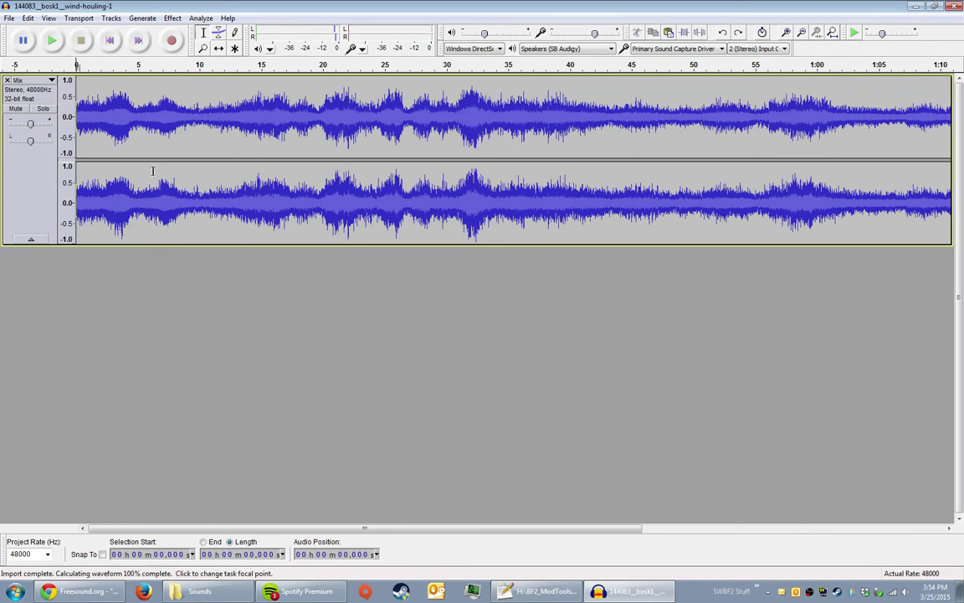
Step: Normalize the entire mixed wind track and return the cursor to the start
left_click(172, 18)
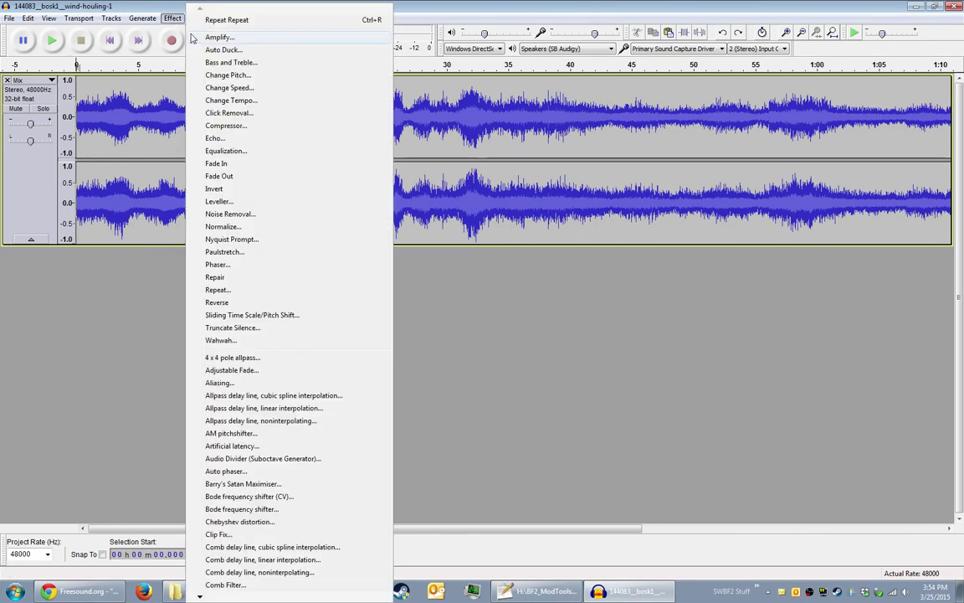
left_click(222, 225)
key("Return")
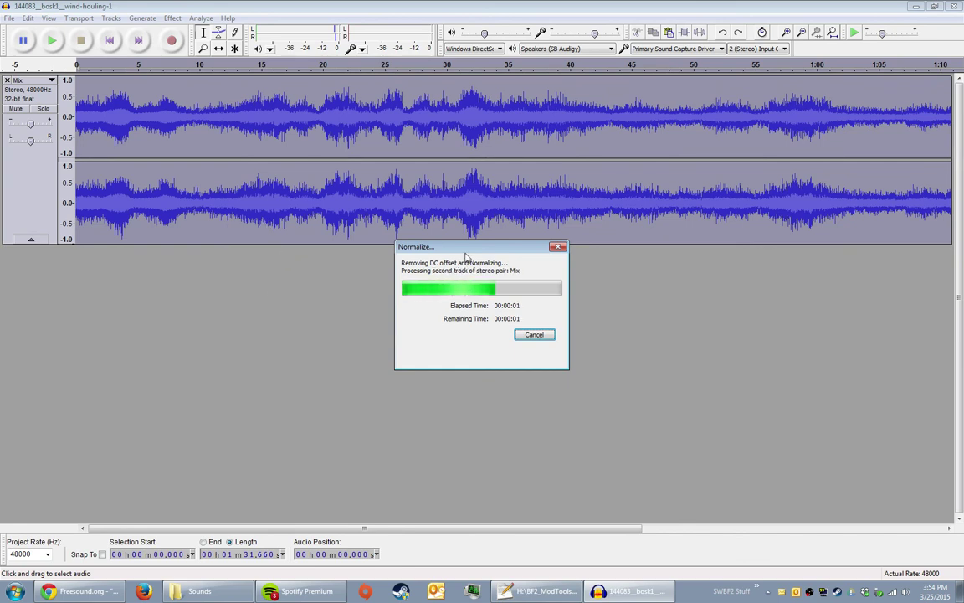
left_click_drag(465, 251, 466, 275)
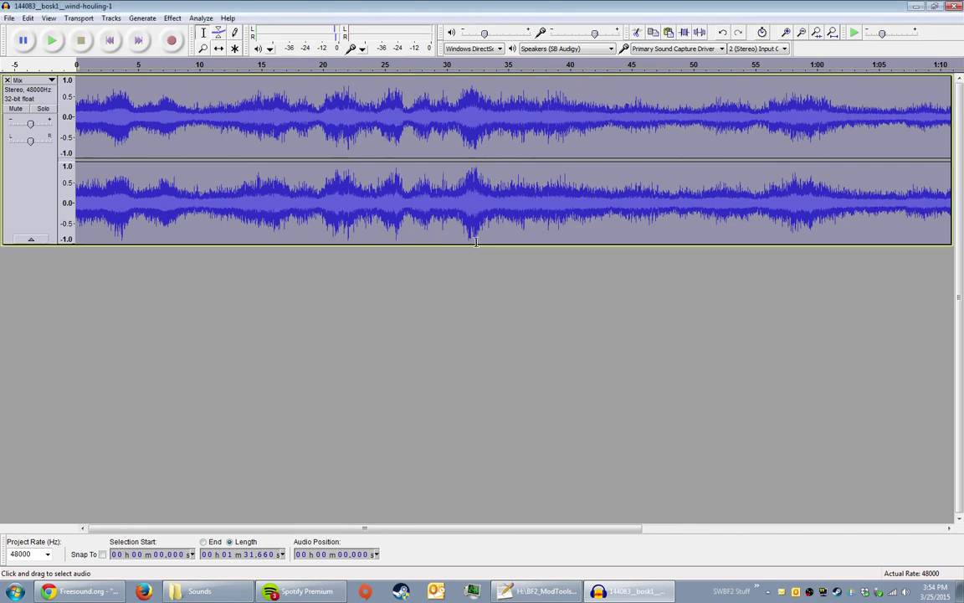
left_click(110, 40)
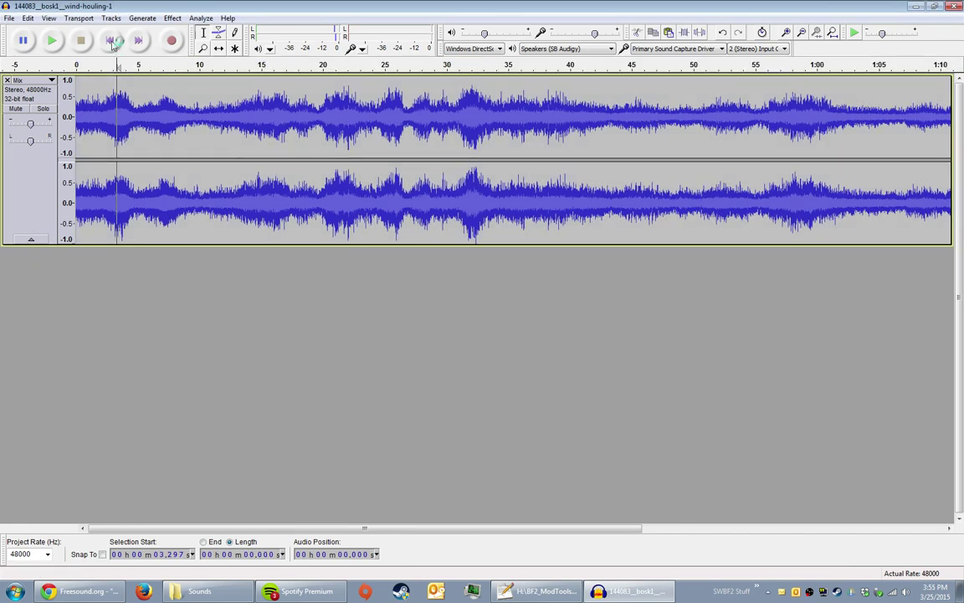
Step: Play the mixed track through its loud peak near 32 seconds, starting from about 30.8 seconds
scroll(446, 130, "up", 1)
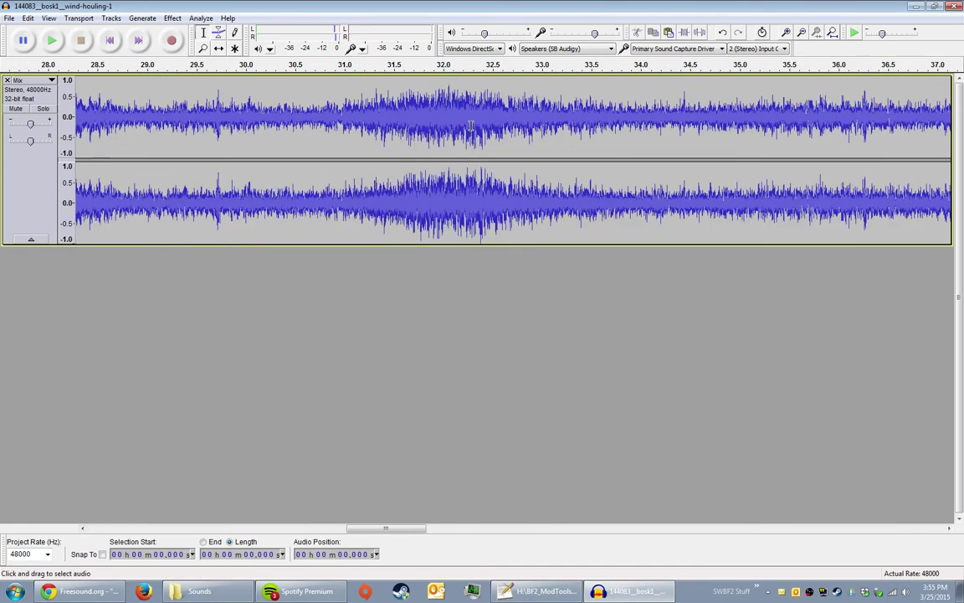
scroll(449, 125, "up", 1)
left_click(475, 105)
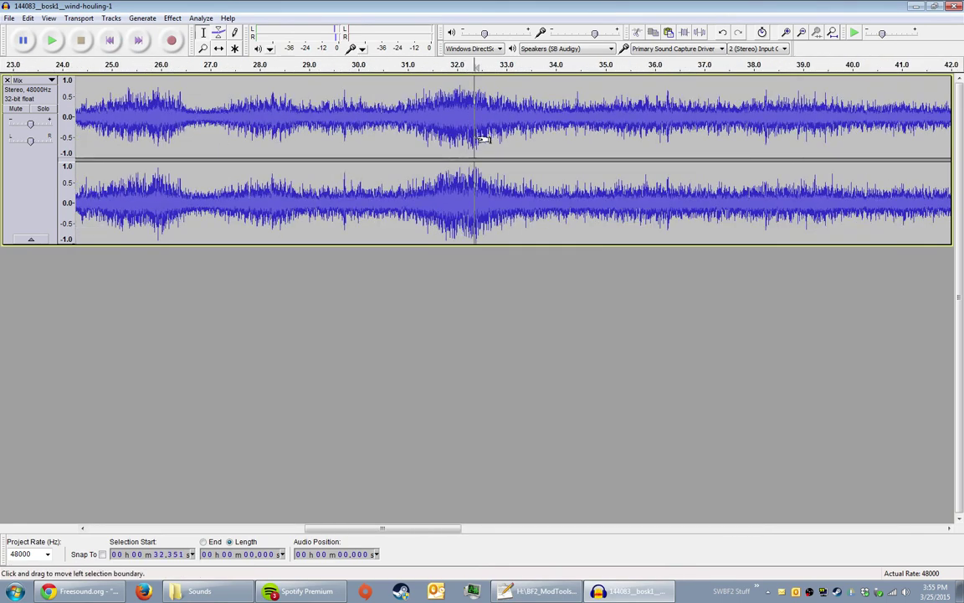
scroll(475, 105, "up", 2)
left_click(317, 122)
key("space")
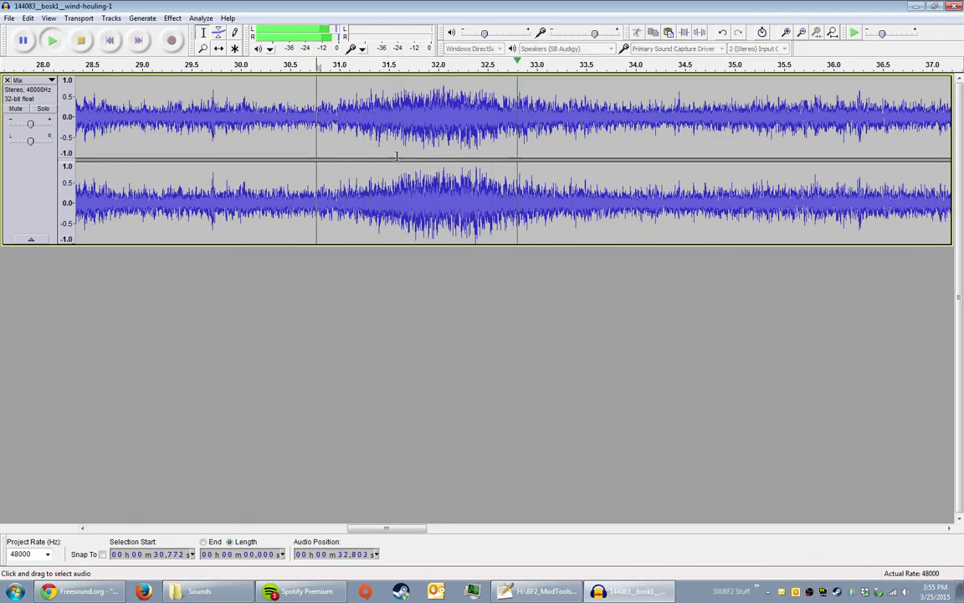
scroll(795, 118, "down", 2)
left_click(831, 134)
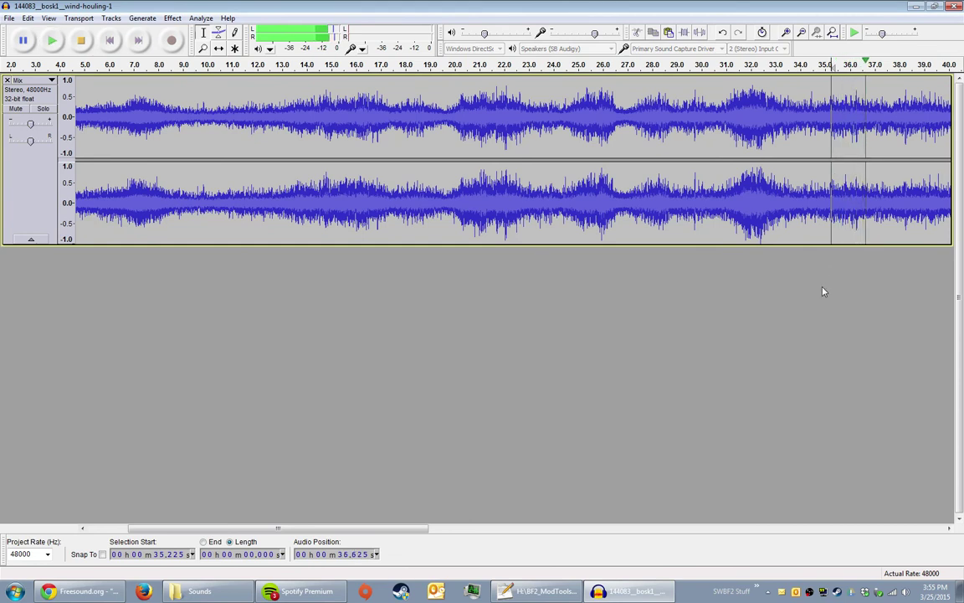
key("space")
Step: Play the loud passages from about 21.6 and 25.2 seconds, and return the cursor to the start with the whole track in view
left_click(497, 182)
key("space")
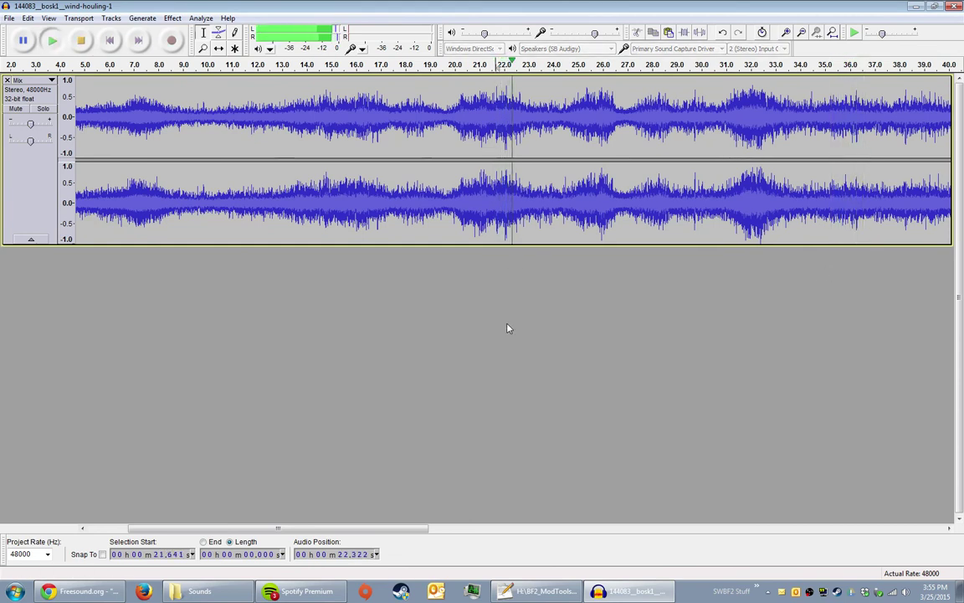
key("space")
left_click(603, 201)
key("space")
key("space")
left_click(583, 200)
key("space")
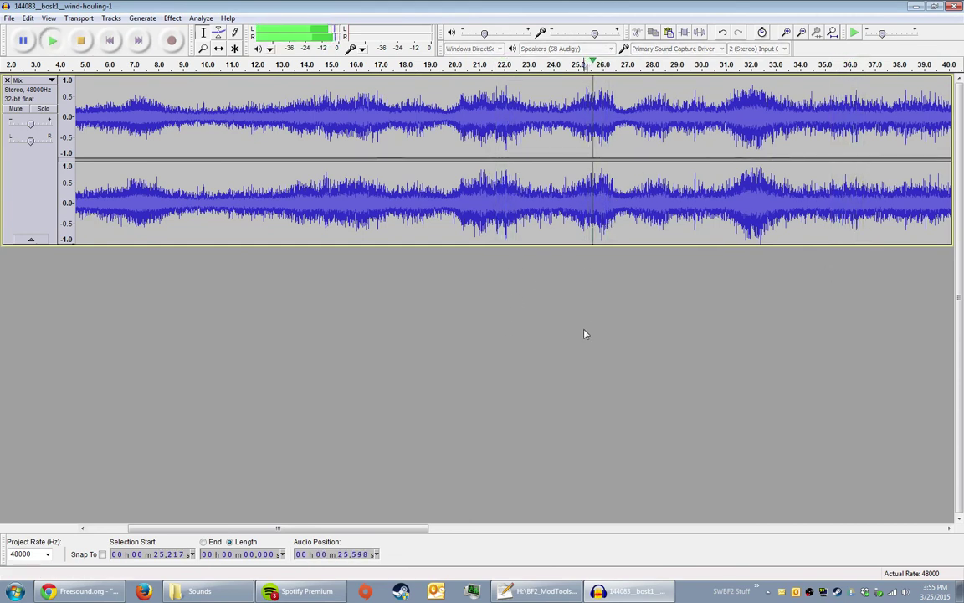
key("space")
left_click(110, 40)
key("ctrl+f")
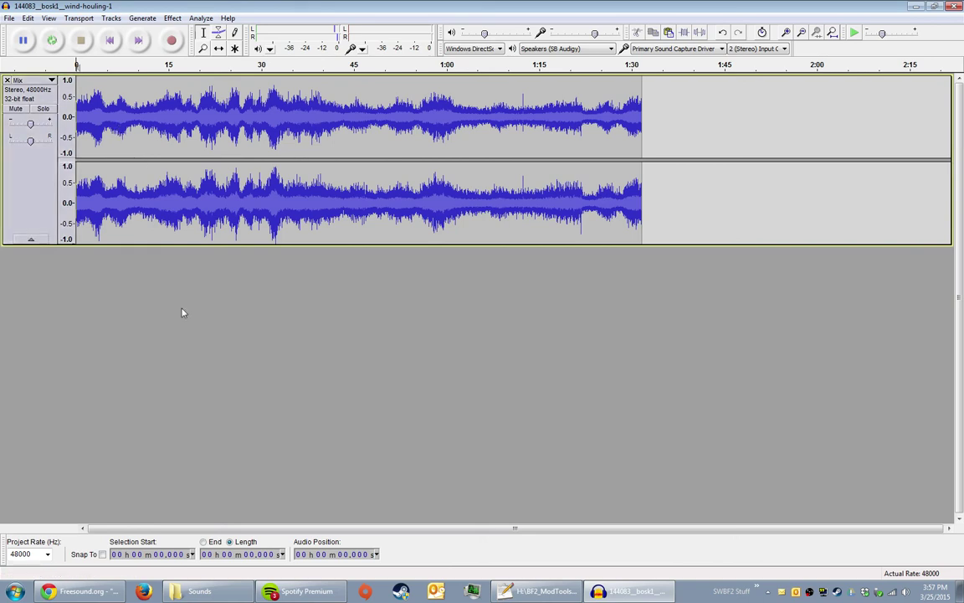
Step: Import the rain recording 50060__vibe-crc__rain-session-27sec-2006.wav as a new track and return the cursor to the start
key("ctrl+shift+i")
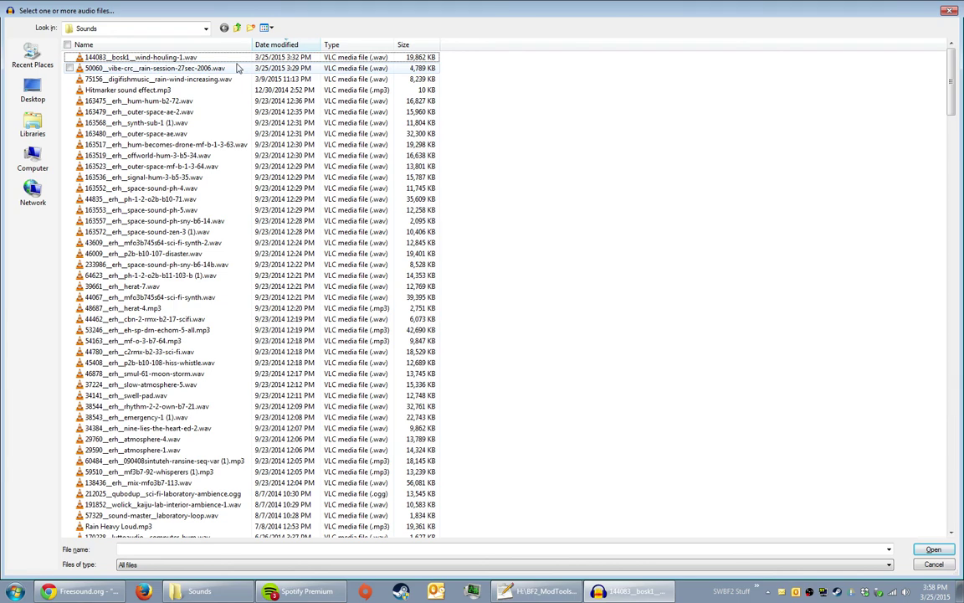
left_click(237, 70)
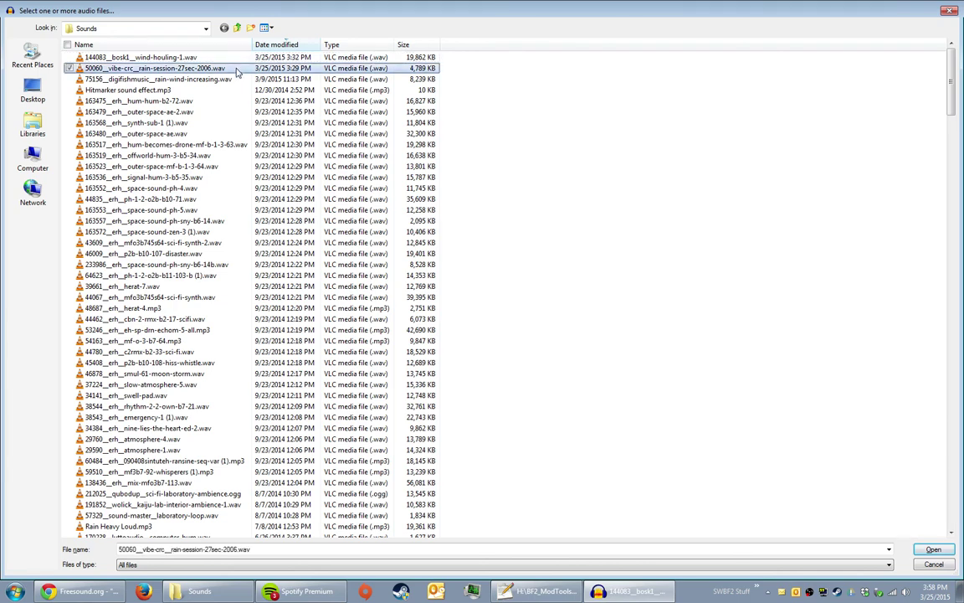
double_click(239, 72)
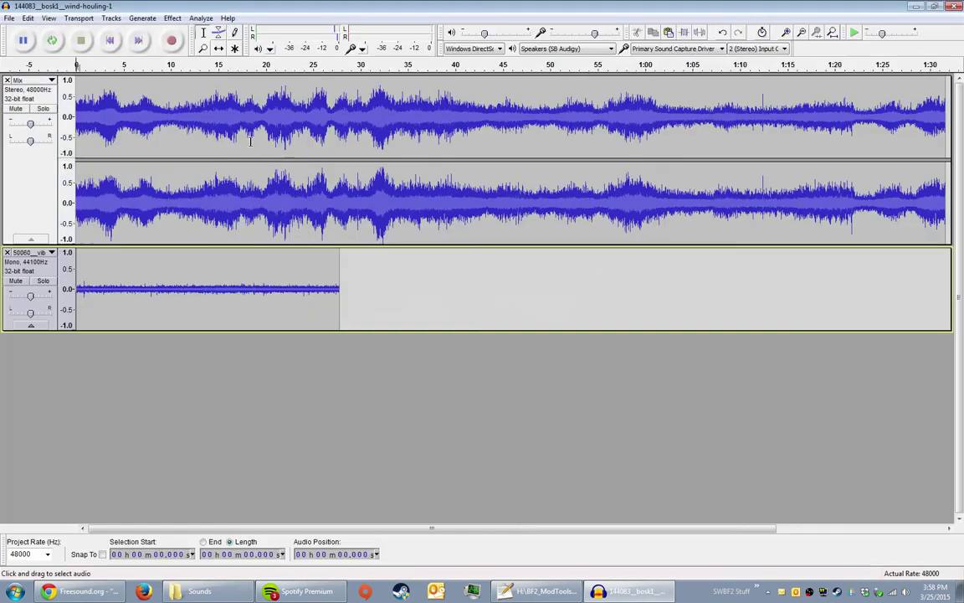
left_click(180, 280)
left_click(110, 42)
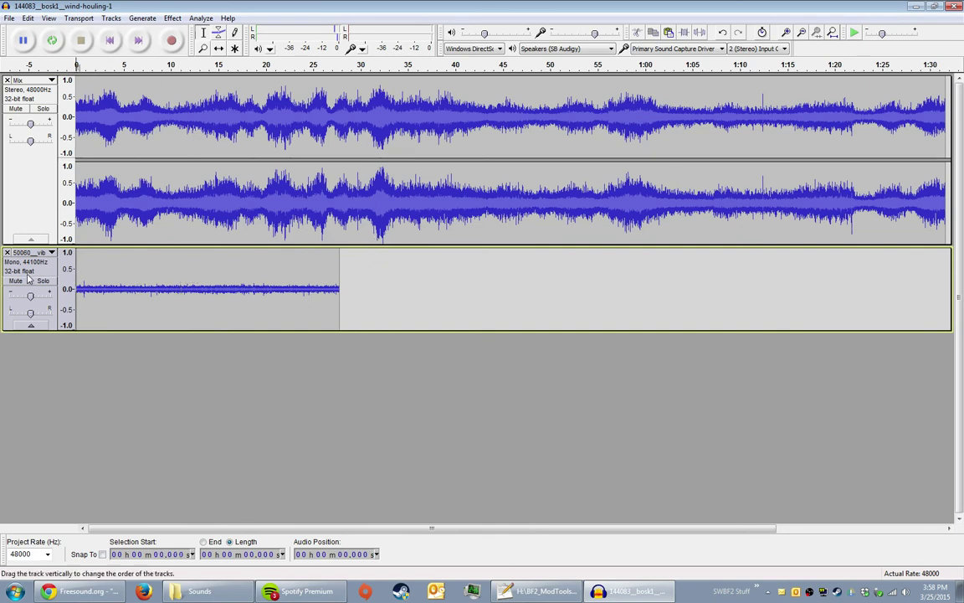
Step: Mute the mixed wind track and place the cursor at the start of the rain track
left_click(36, 273)
left_click(171, 18)
key("Escape")
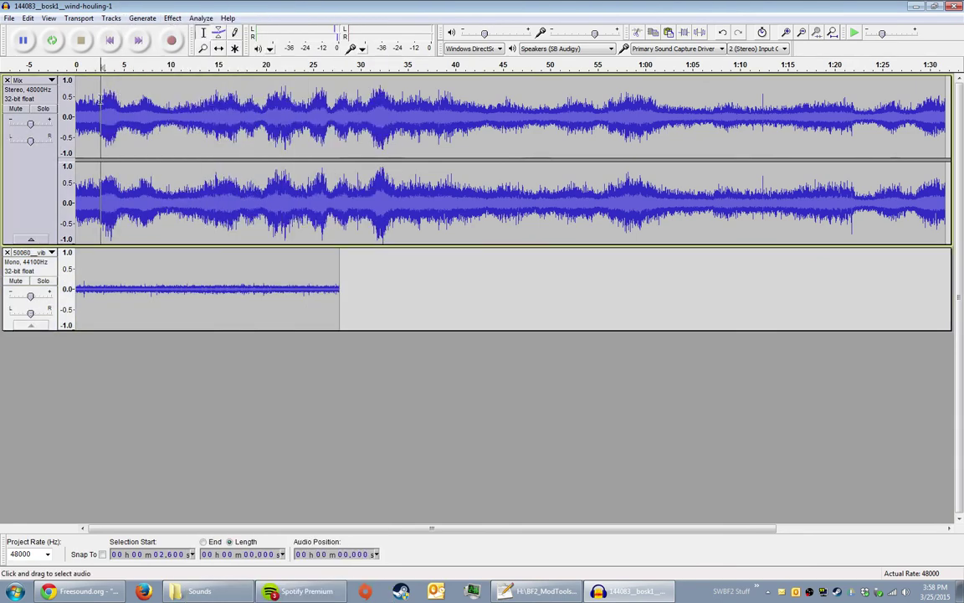
left_click(15, 109)
left_click(105, 268)
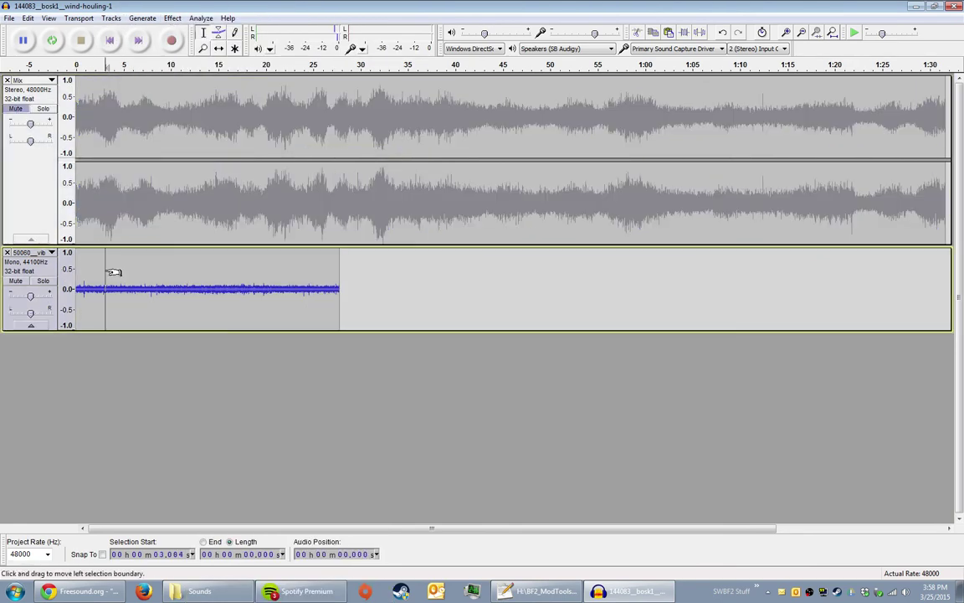
left_click(117, 36)
left_click(173, 19)
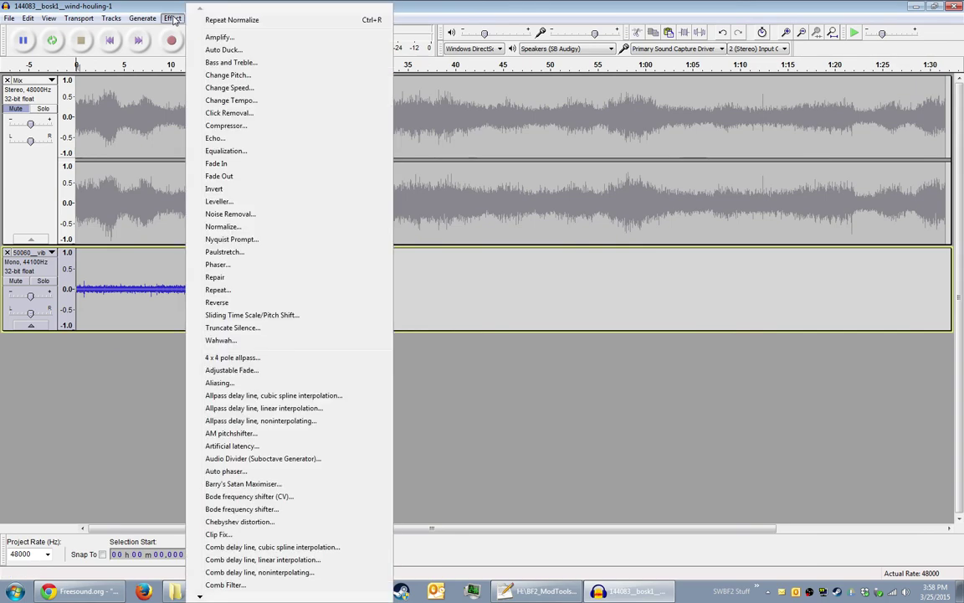
left_click(29, 269)
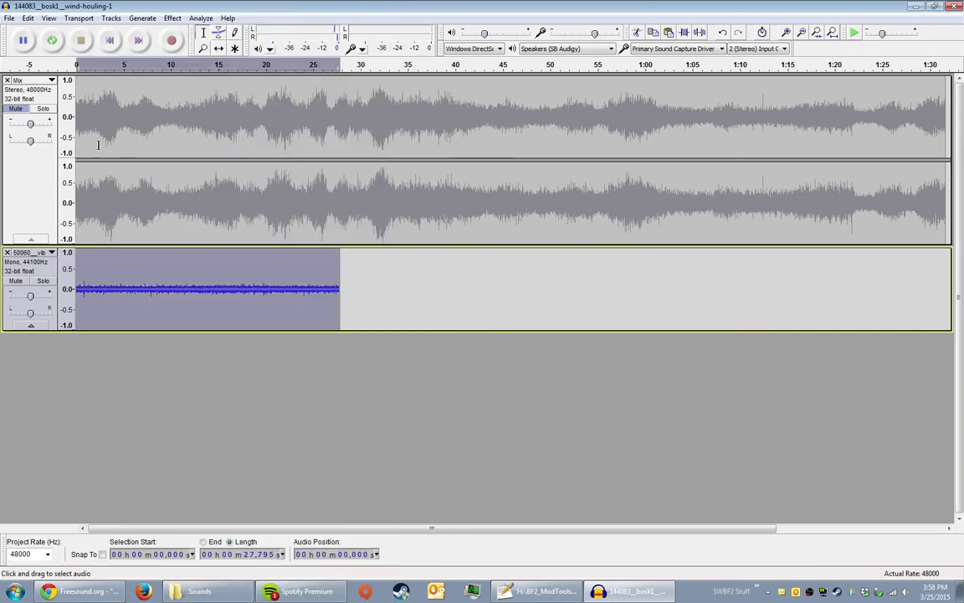
left_click(110, 39)
left_click(107, 271)
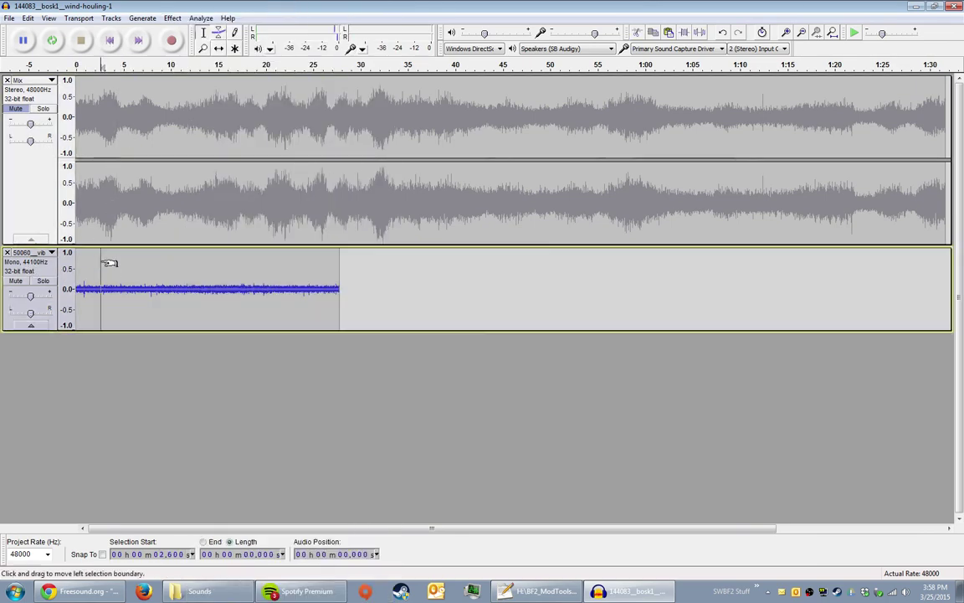
left_click(34, 268)
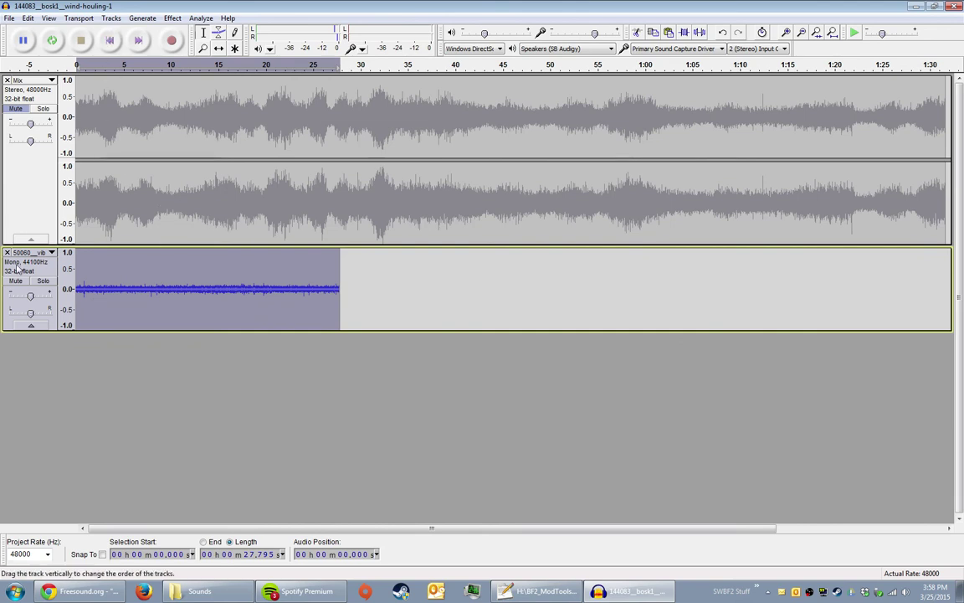
left_click(99, 87)
left_click(104, 288)
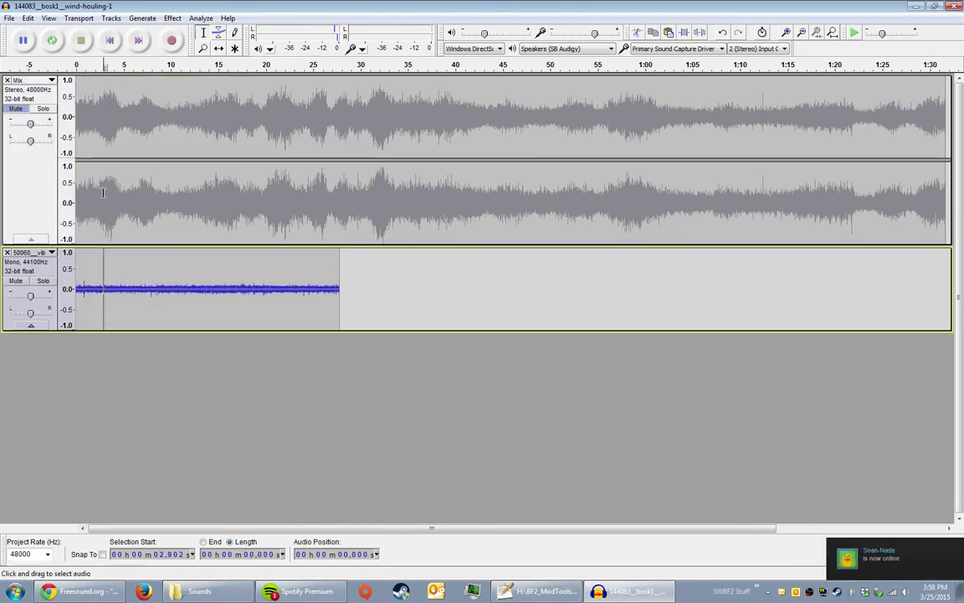
left_click(109, 49)
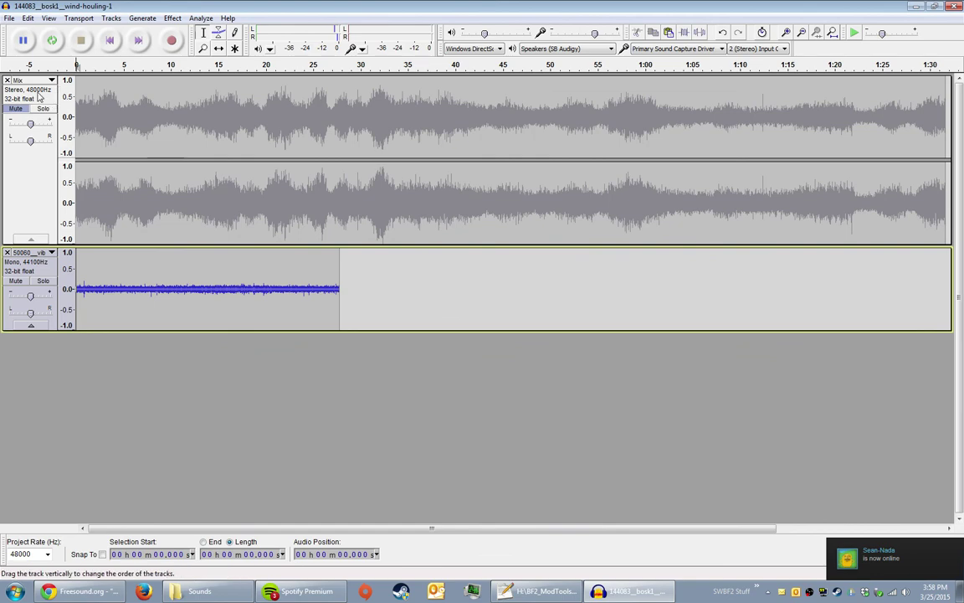
left_click(171, 18)
left_click(173, 17)
left_click(172, 18)
left_click(167, 17)
left_click(106, 262)
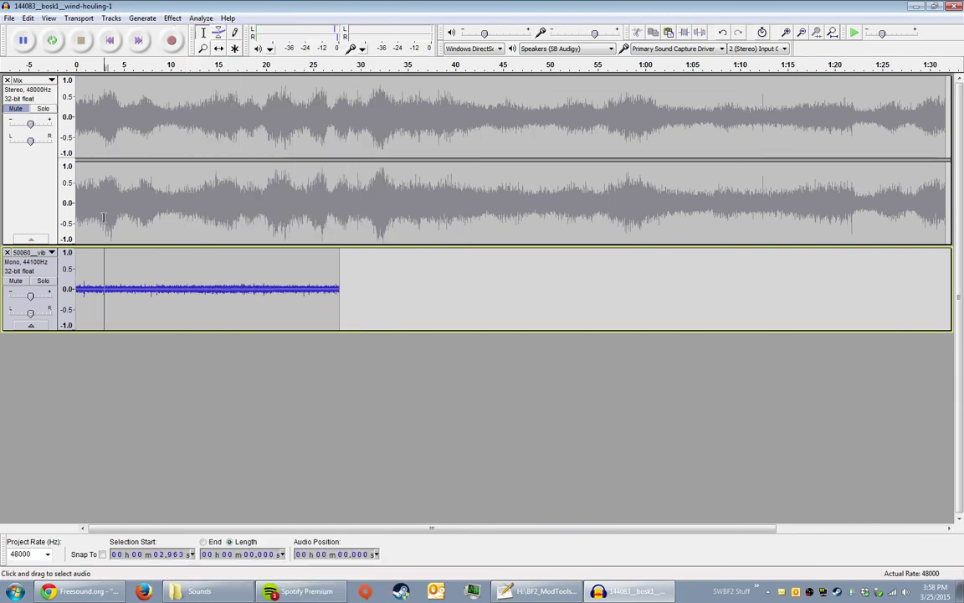
left_click(110, 40)
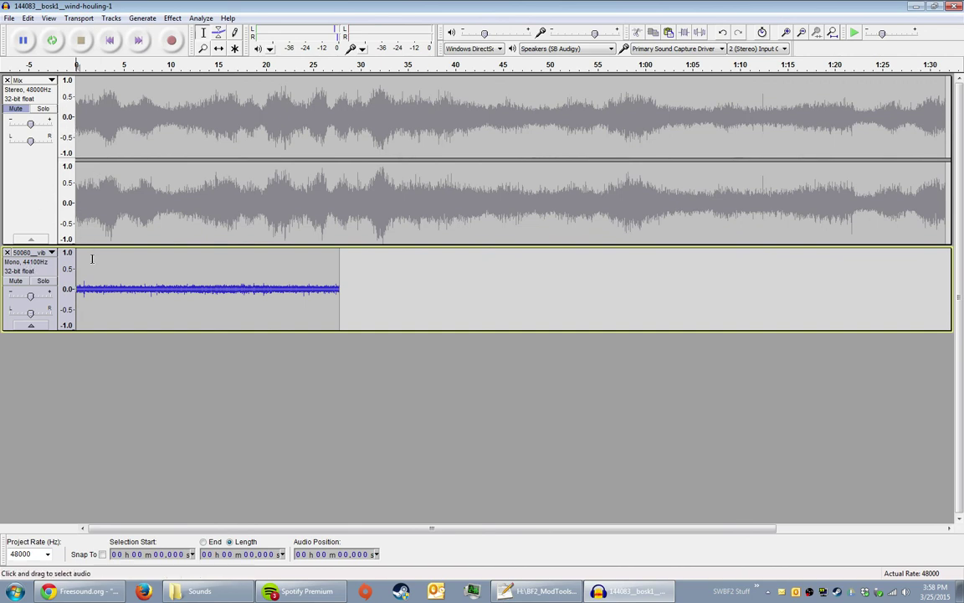
Step: Normalize the whole rain track to a maximum amplitude of 0.0 dB with DC offset removed
left_click(31, 272)
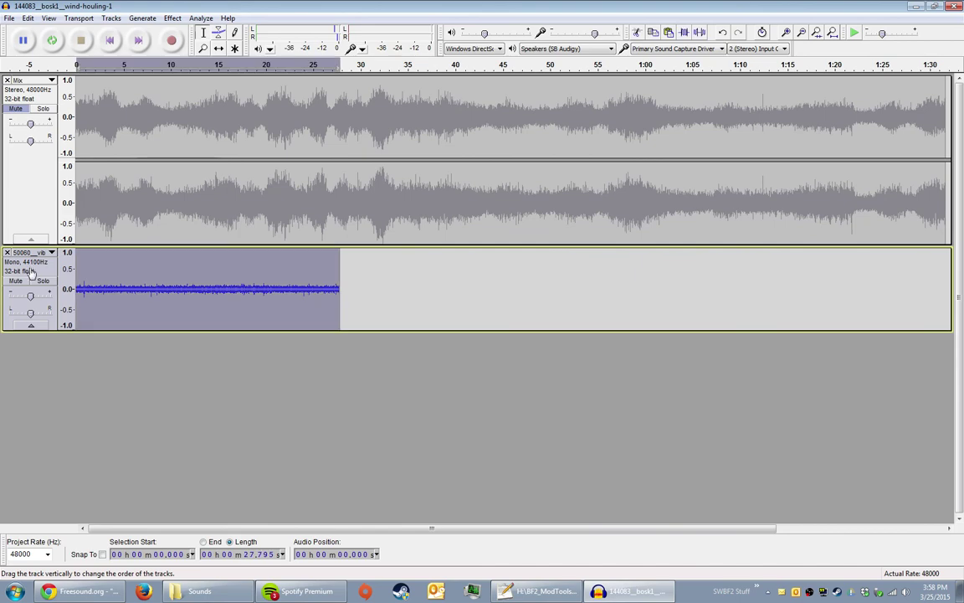
left_click(173, 21)
left_click(207, 219)
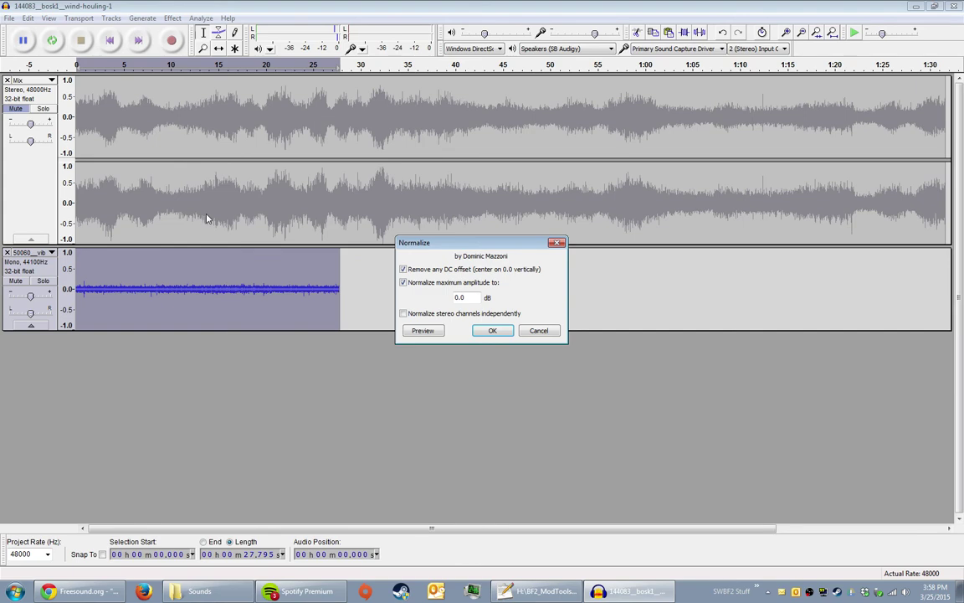
key("Return")
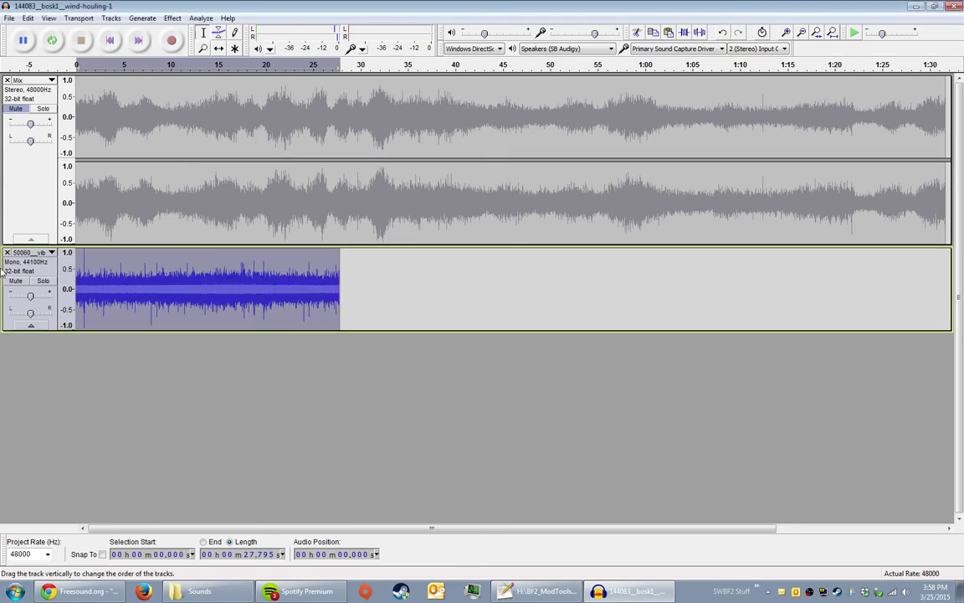
Step: Examine the rain track's waveform at sample level at its very start, marking roughly the first 0.0003 seconds
key("ctrl+1")
key("ctrl+1")
key("ctrl+1")
key("ctrl+1")
key("ctrl+1")
key("ctrl+1")
key("ctrl+1")
key("ctrl+1")
key("ctrl+1")
key("ctrl+1")
key("ctrl+1")
key("ctrl+1")
key("ctrl+1")
key("ctrl+1")
key("ctrl+1")
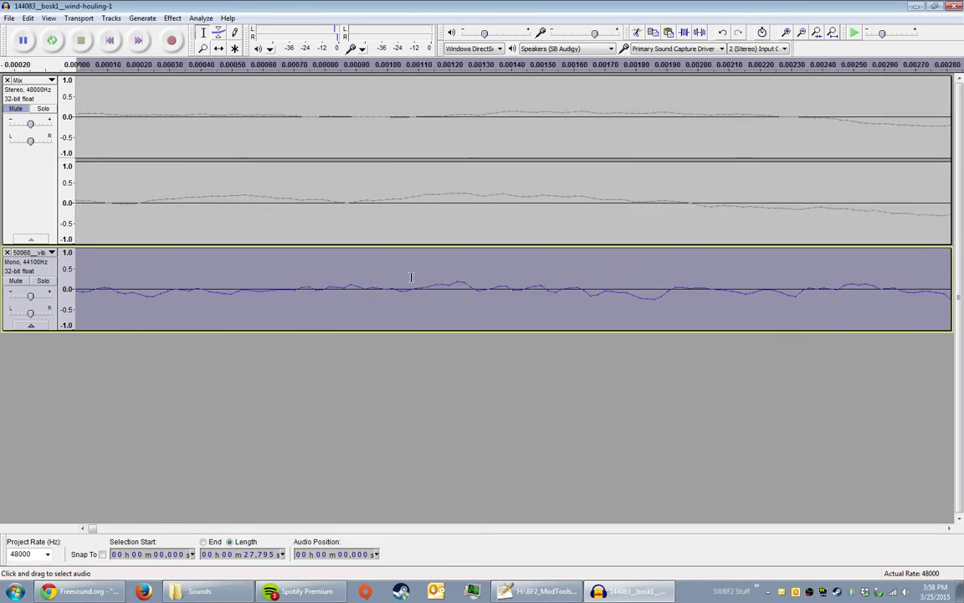
left_click(283, 231)
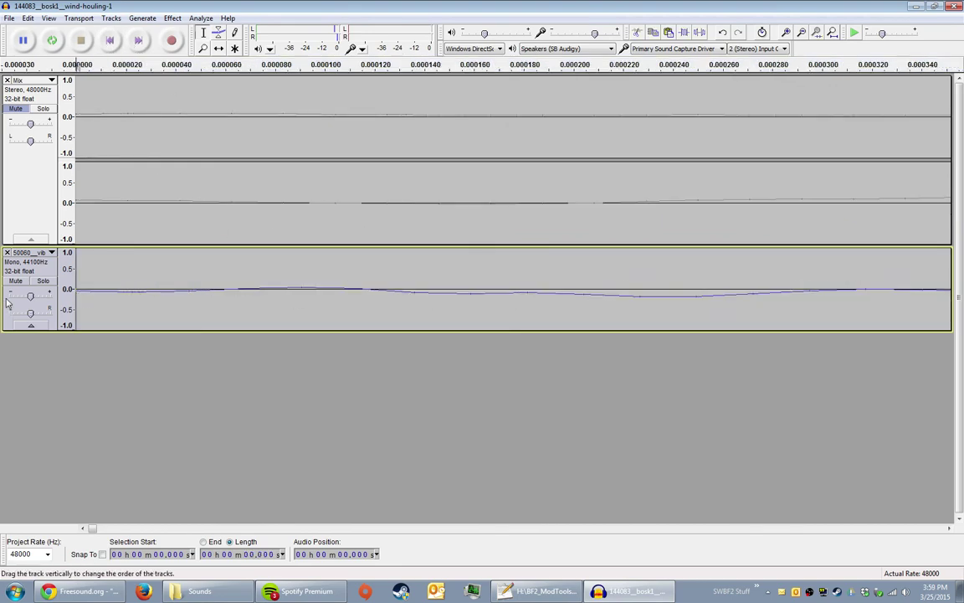
scroll(561, 298, "down", 5, "ctrl")
scroll(4, 303, "up", 5, "ctrl")
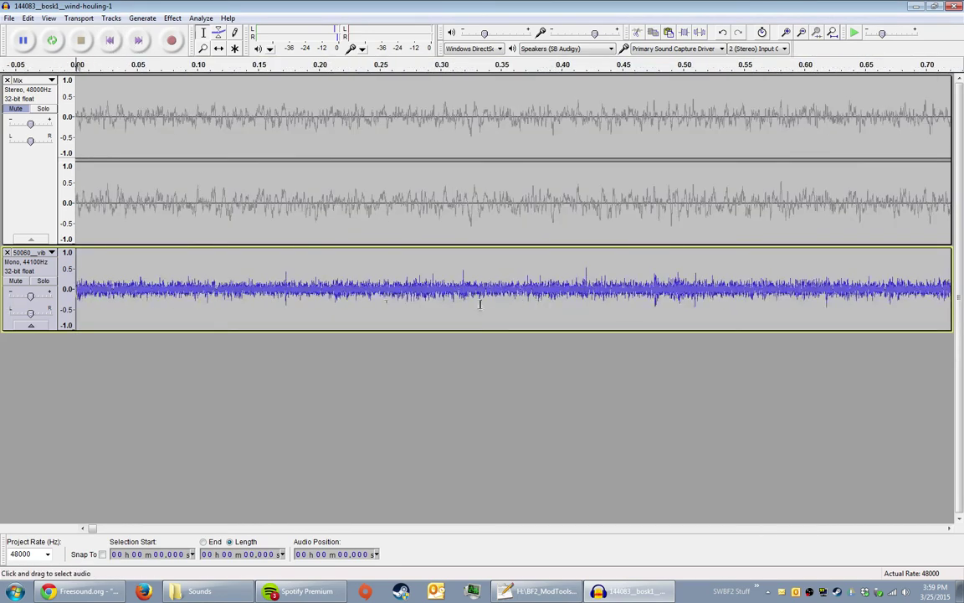
scroll(4, 303, "down", 2, "ctrl")
scroll(4, 303, "up", 3, "ctrl")
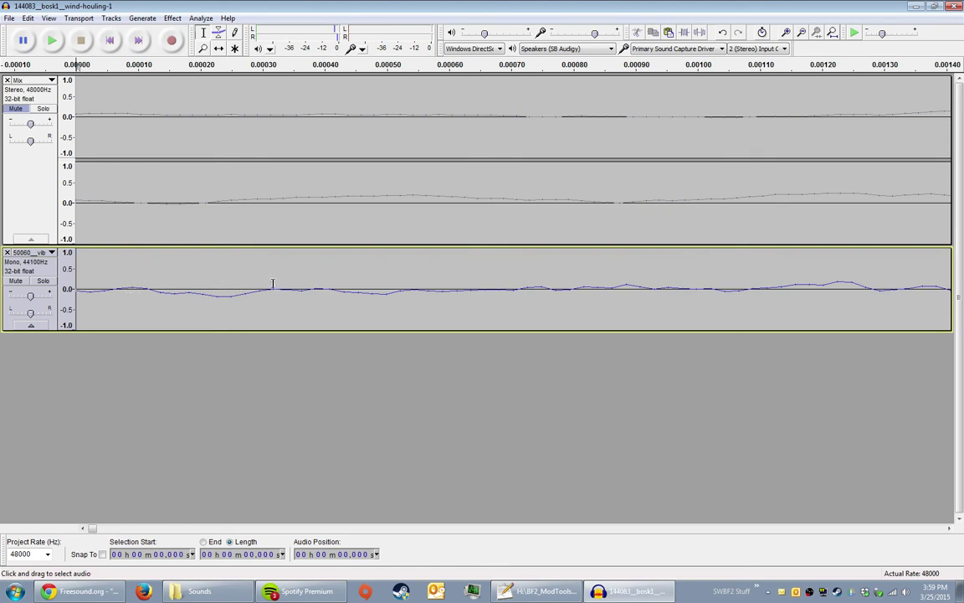
left_click_drag(273, 284, 67, 289)
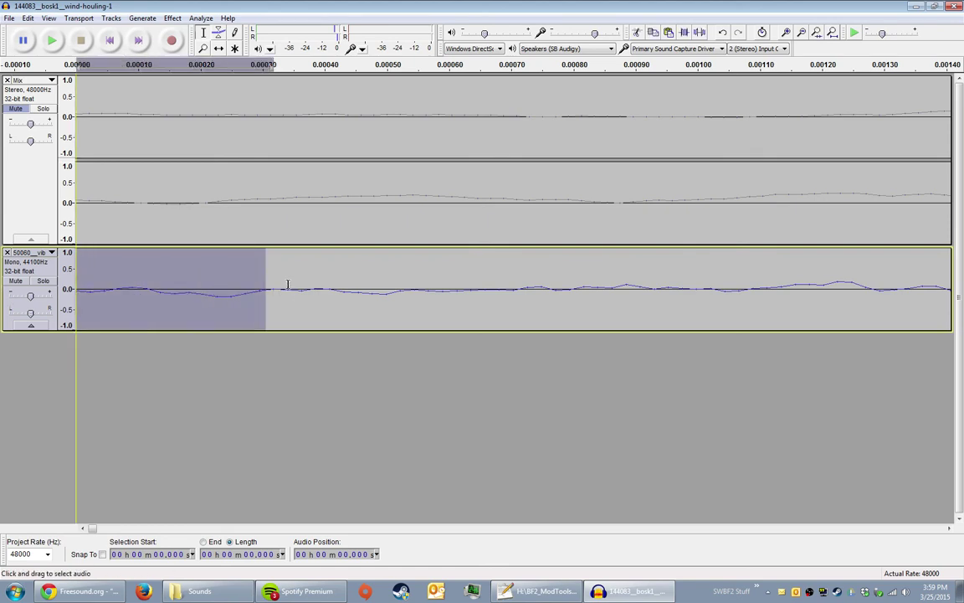
left_click_drag(282, 282, 74, 285)
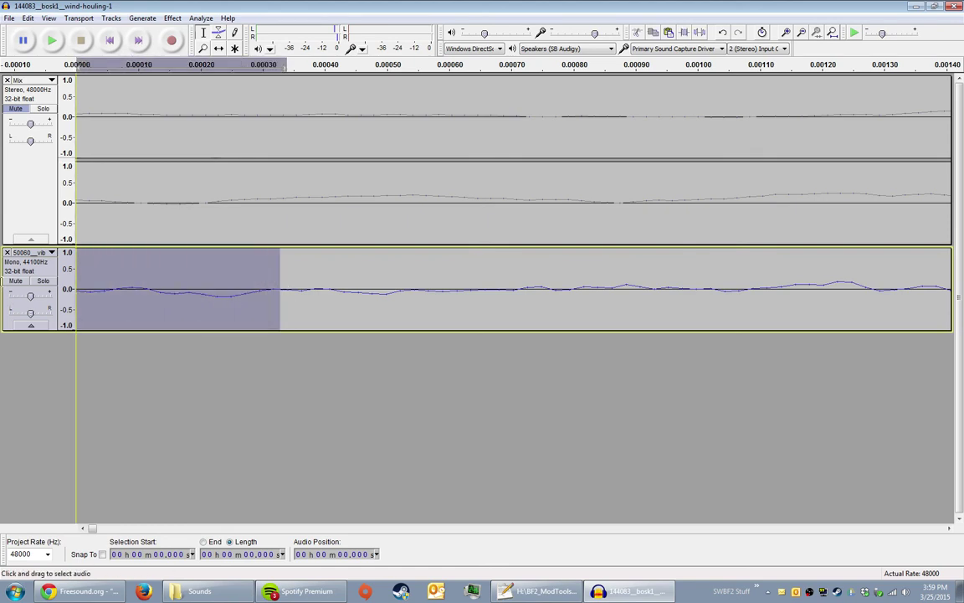
Step: Examine the end of the rain track's waveform near 27.795 seconds
left_click(109, 42)
left_click(140, 42)
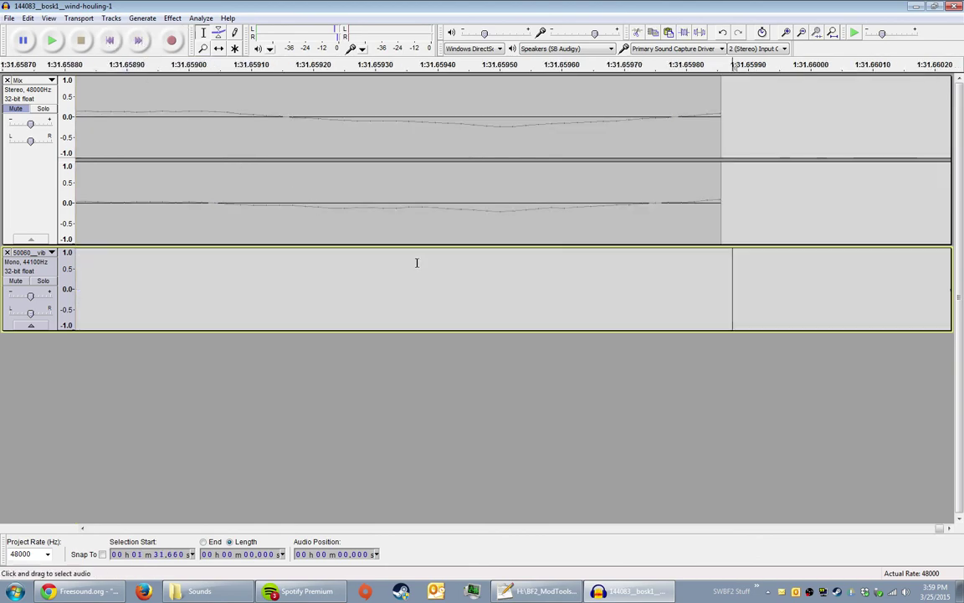
scroll(738, 267, "down", 8)
left_click(207, 274)
scroll(209, 274, "up", 5)
scroll(493, 274, "up", 13)
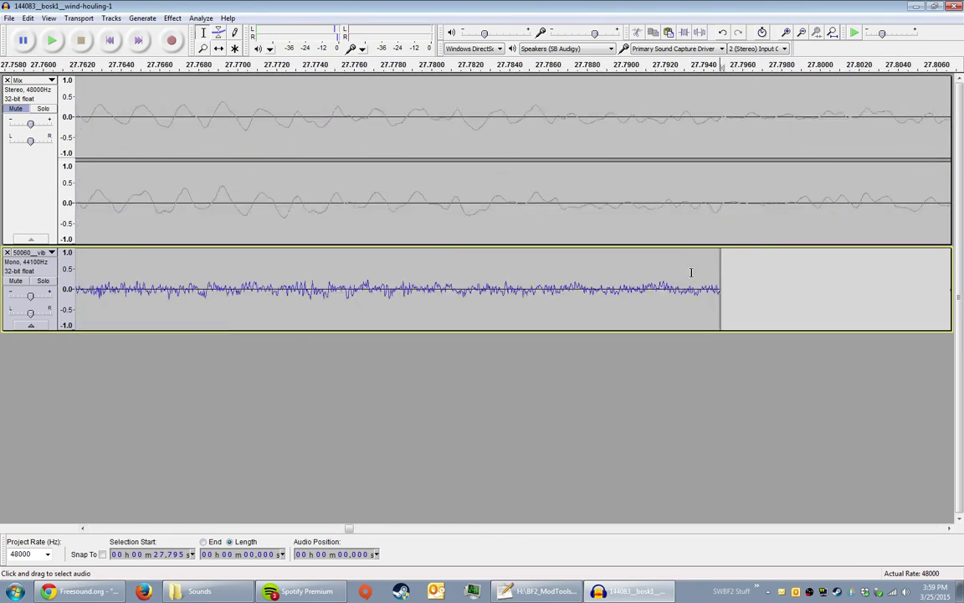
scroll(467, 277, "down", 16)
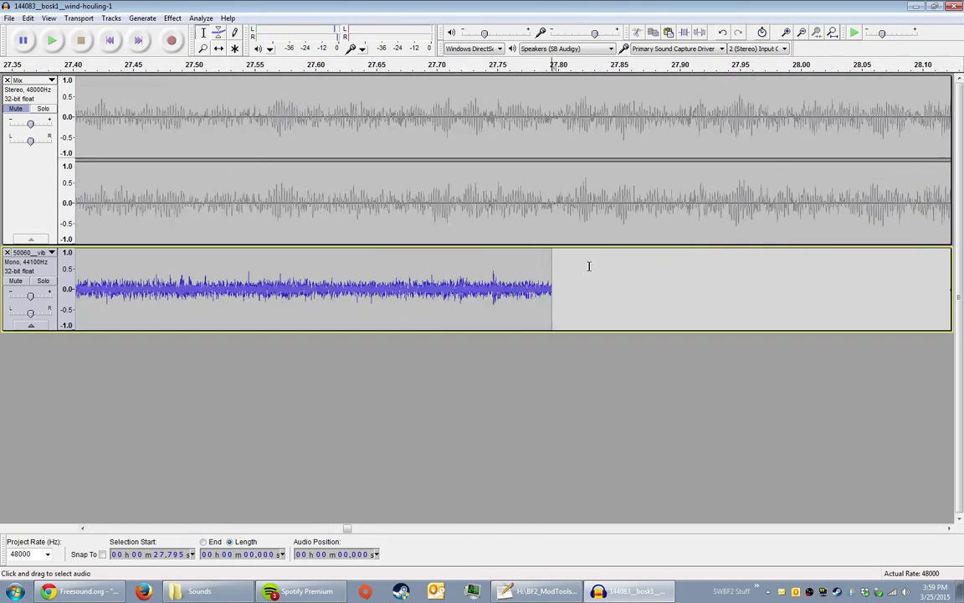
Step: Return the cursor to the start with both tracks fully in view and play the normalized rain track
left_click(110, 40)
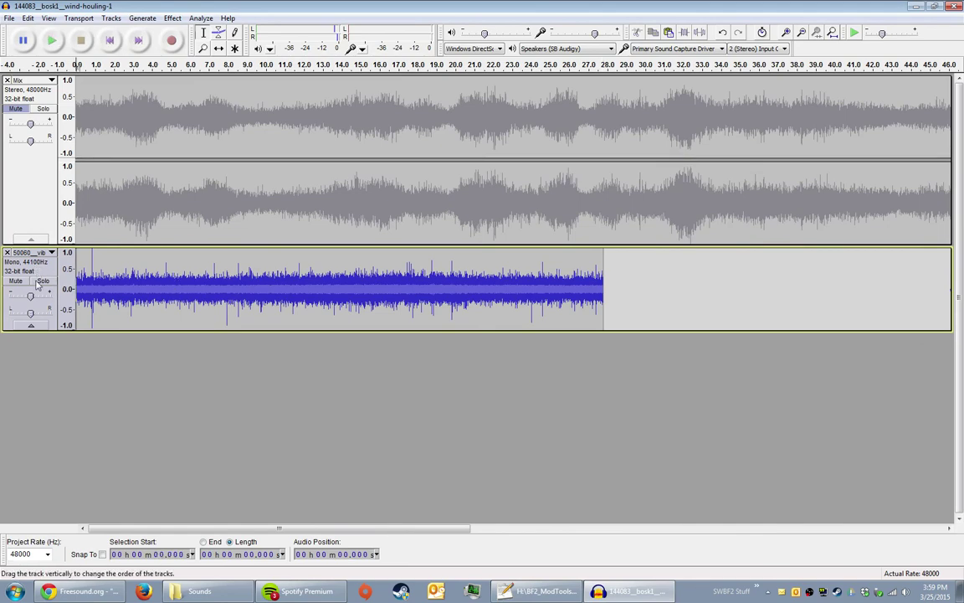
key("ctrl+3")
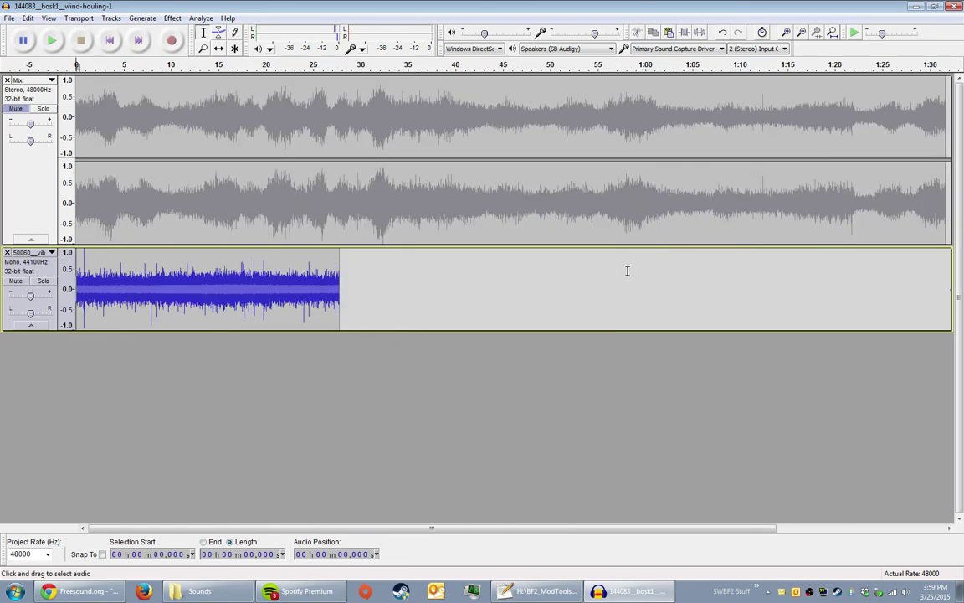
key("ctrl+3")
key("ctrl+1")
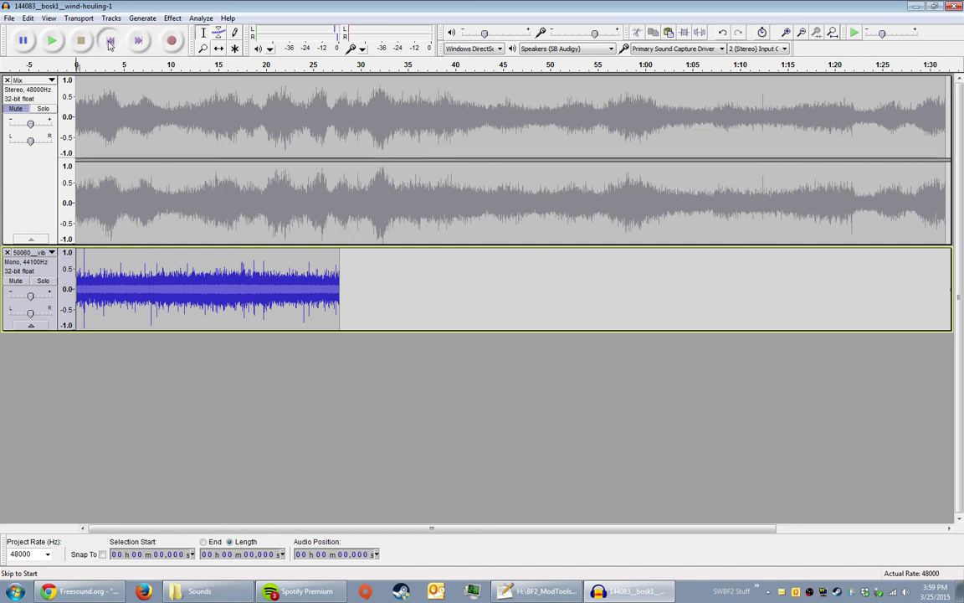
left_click(106, 288)
left_click(110, 40)
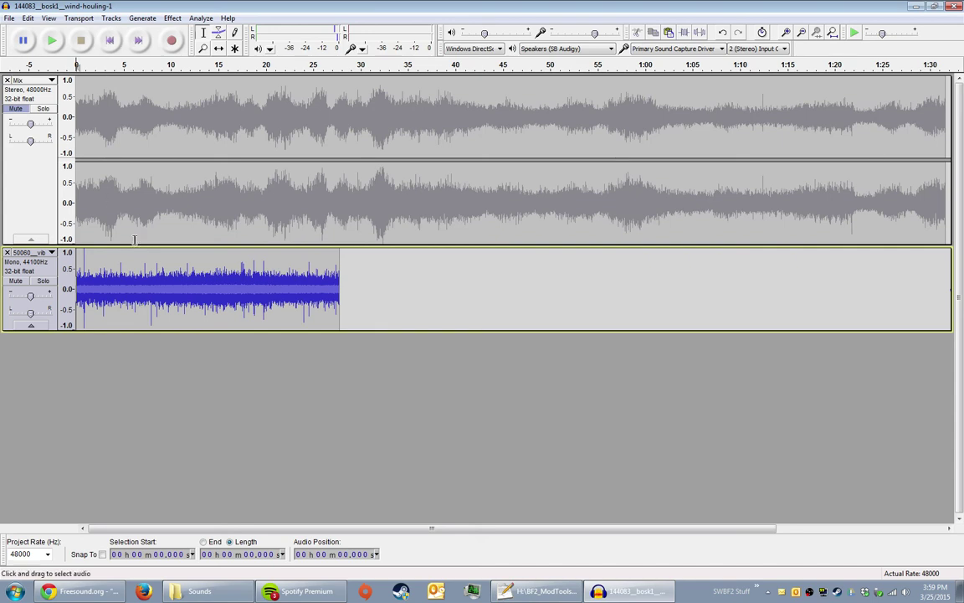
key("space")
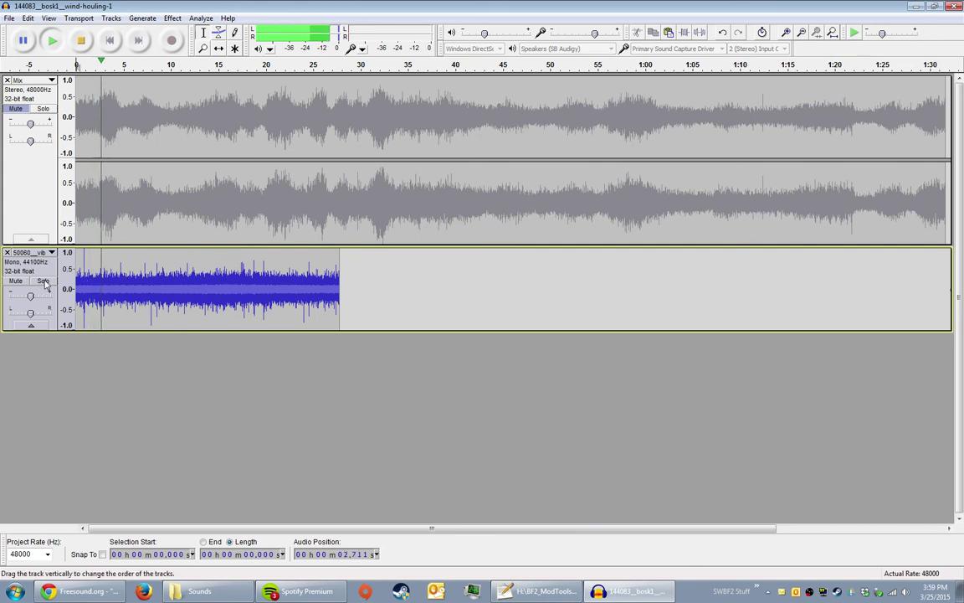
left_click(296, 292)
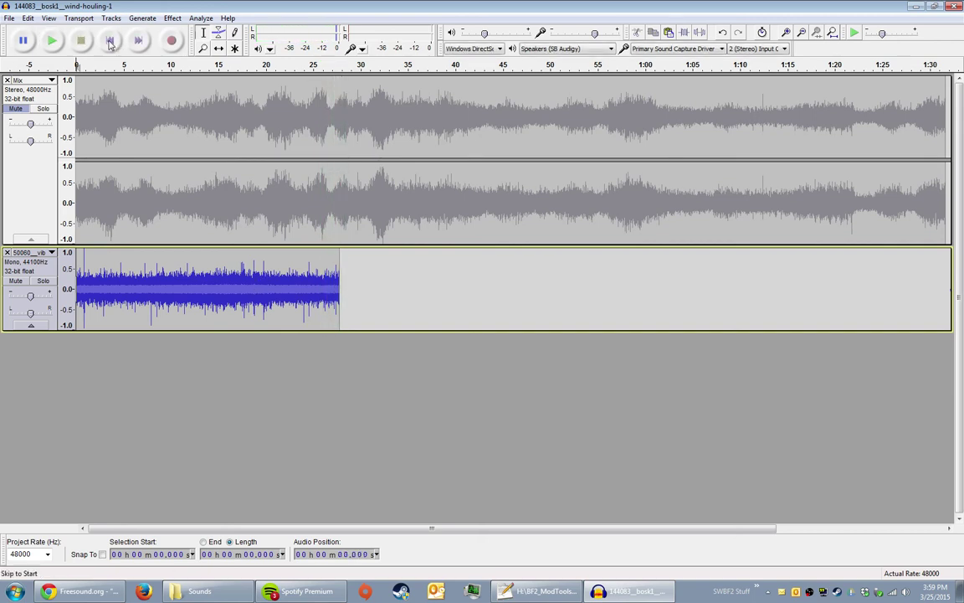
Step: Repeat the entire rain track once so a second copy directly follows the first
left_click(173, 18)
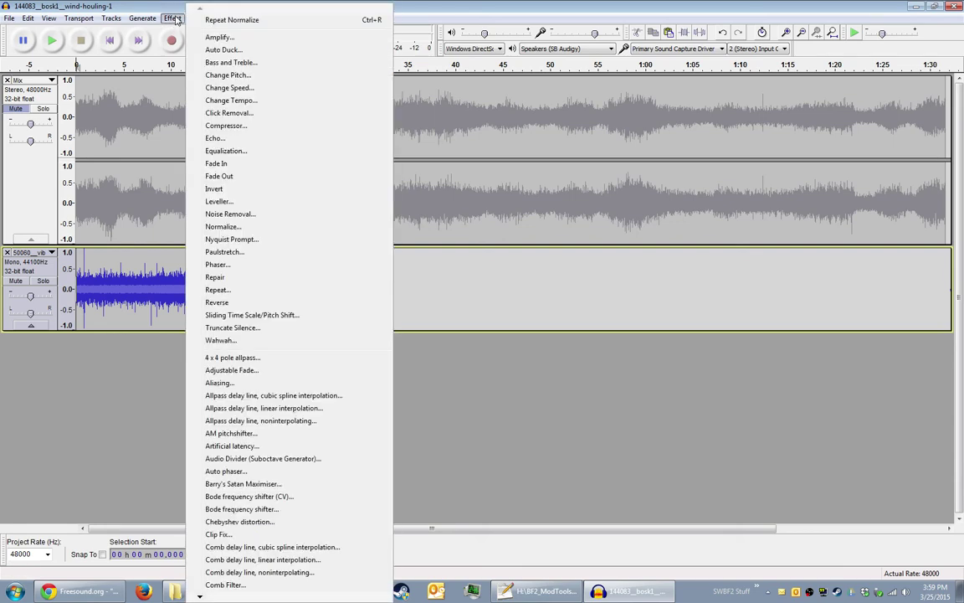
left_click(173, 18)
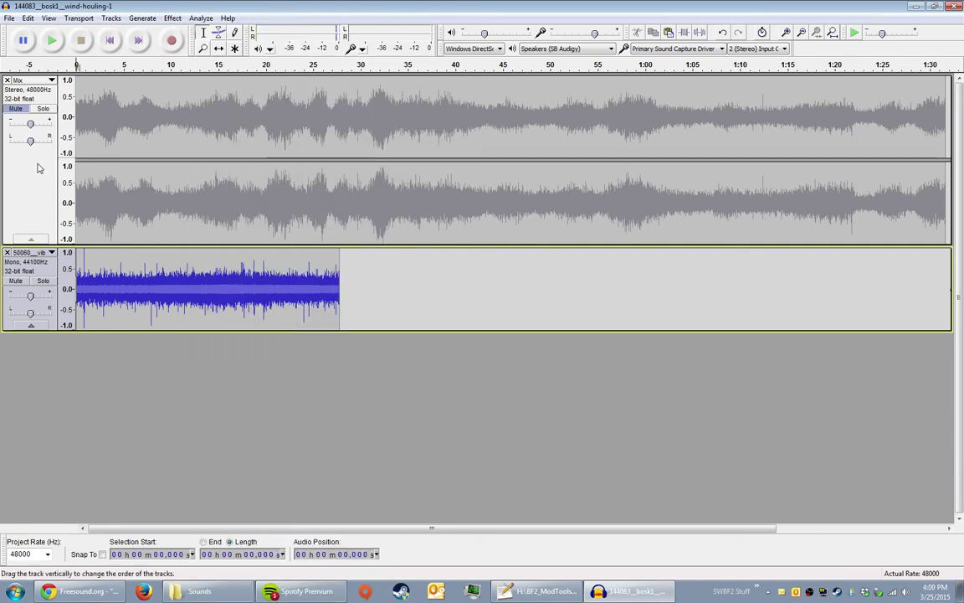
left_click(173, 19)
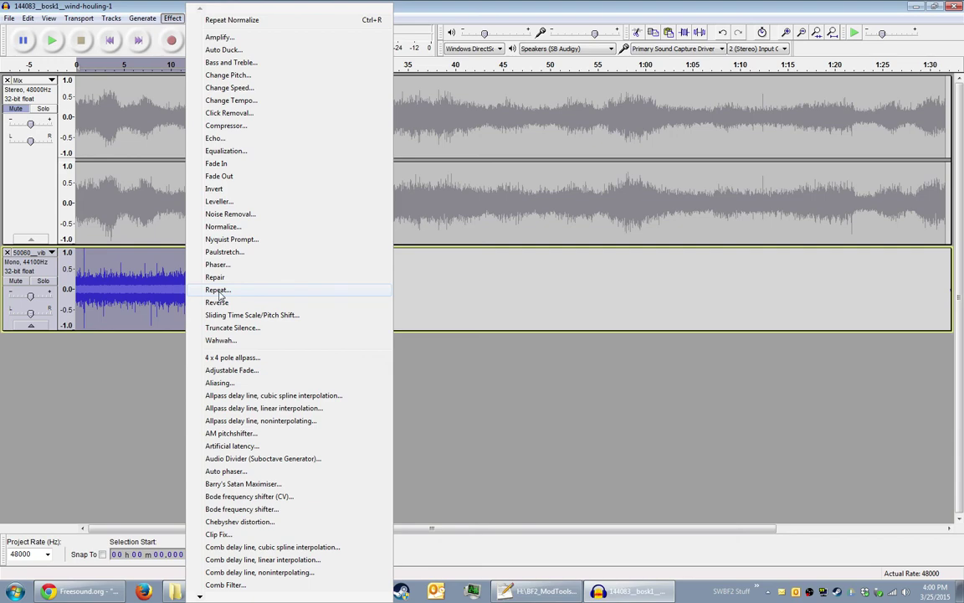
left_click(219, 291)
key("Return")
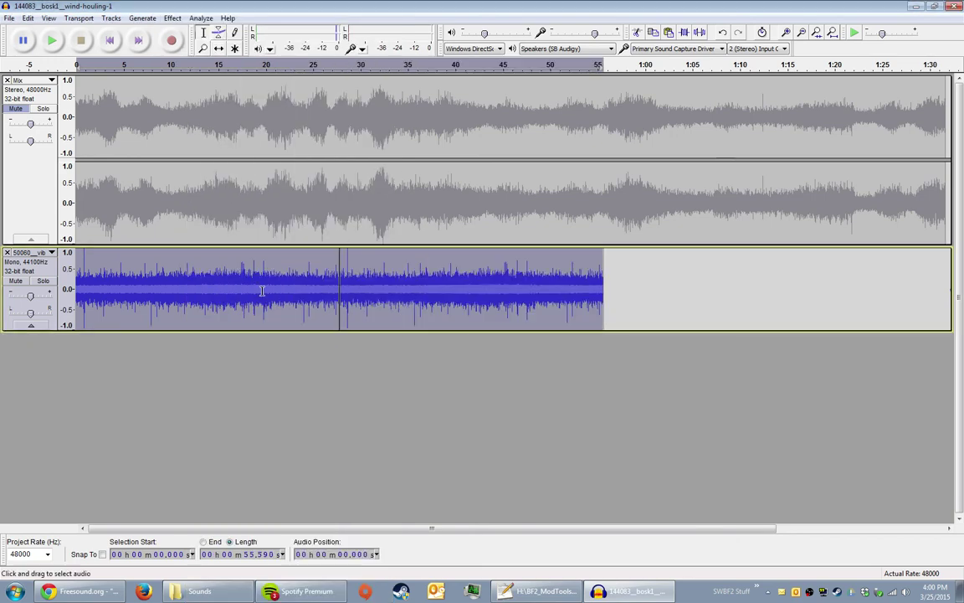
Step: Inspect the seam between the two rain copies near 27.795 seconds at sample level
left_click(329, 277)
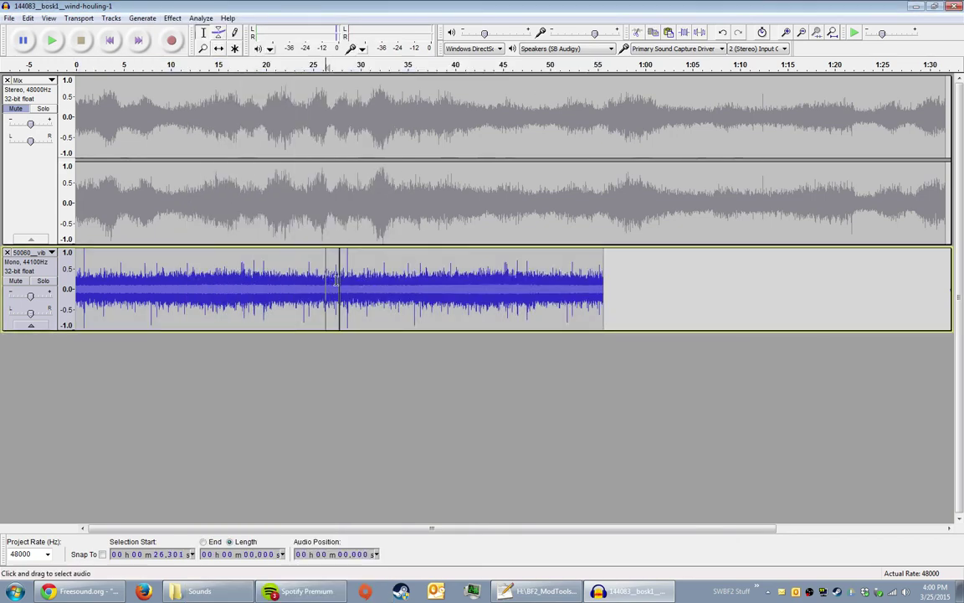
scroll(339, 281, "up", 3, "ctrl")
scroll(349, 286, "up", 11)
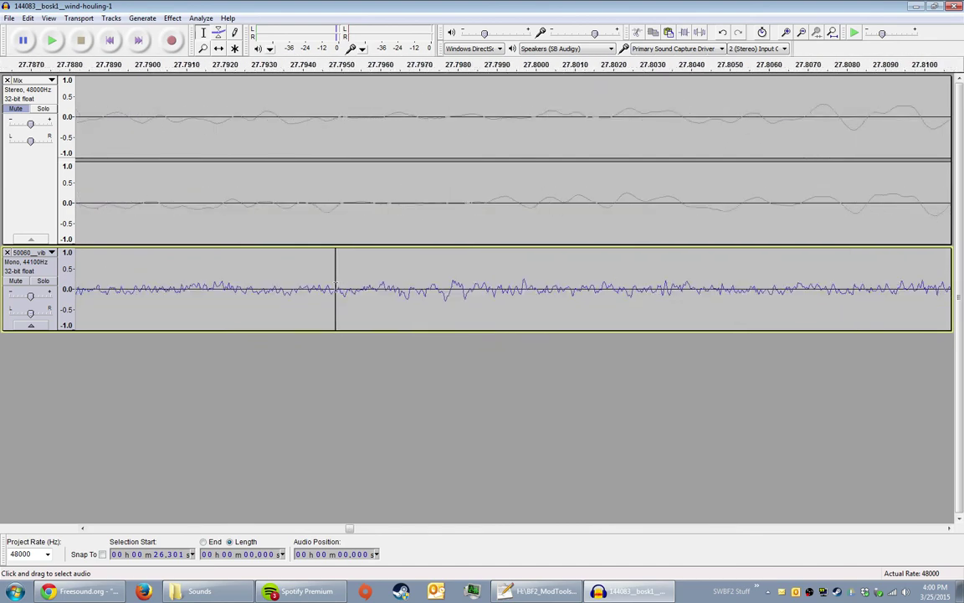
scroll(339, 283, "up", 3, "ctrl")
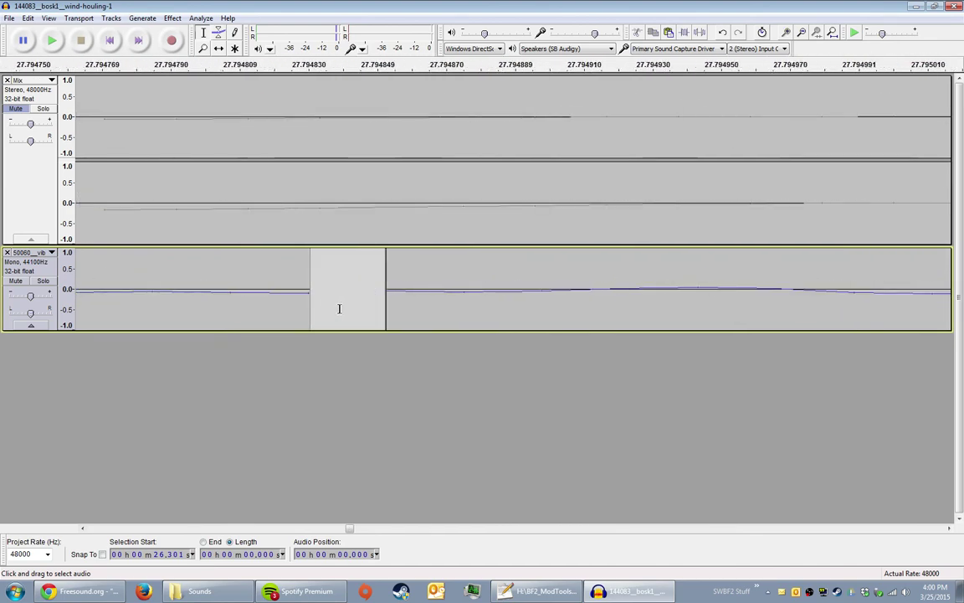
scroll(339, 306, "down", 7, "ctrl")
scroll(340, 308, "down", 9, "ctrl")
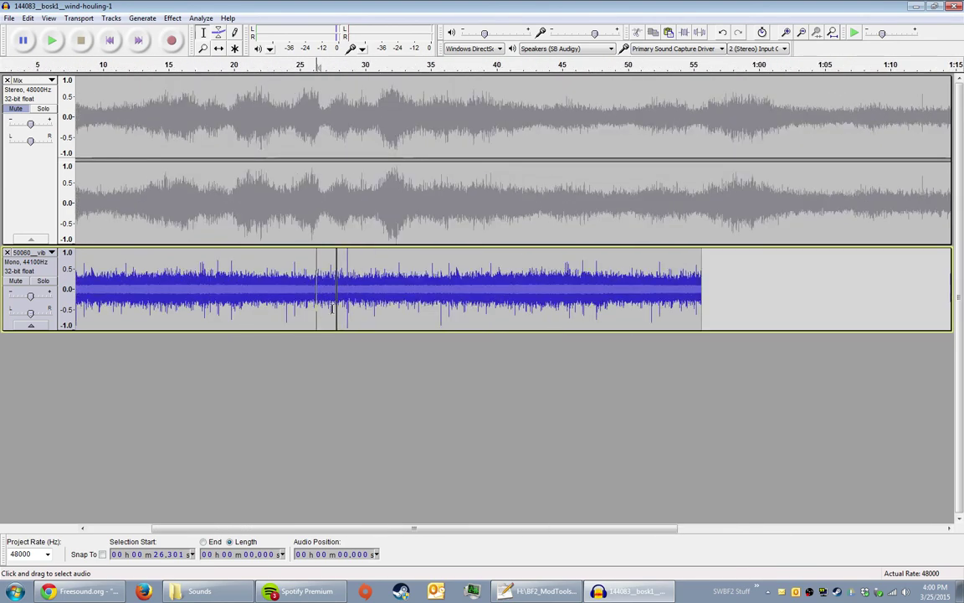
scroll(268, 303, "left", 3)
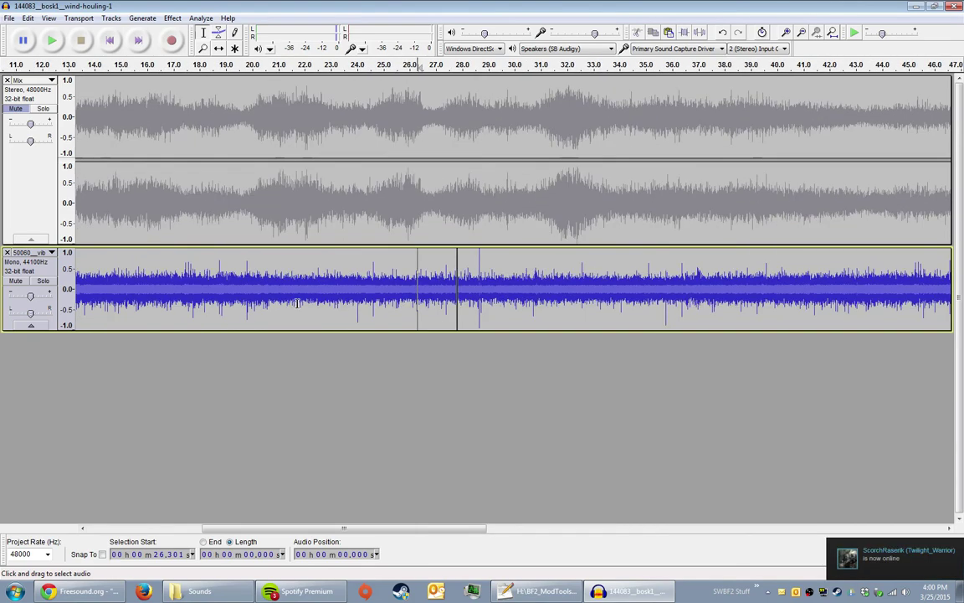
Step: Play the rain track across the seam, starting from about 24.7 seconds
left_click_drag(416, 292, 378, 301)
key("space")
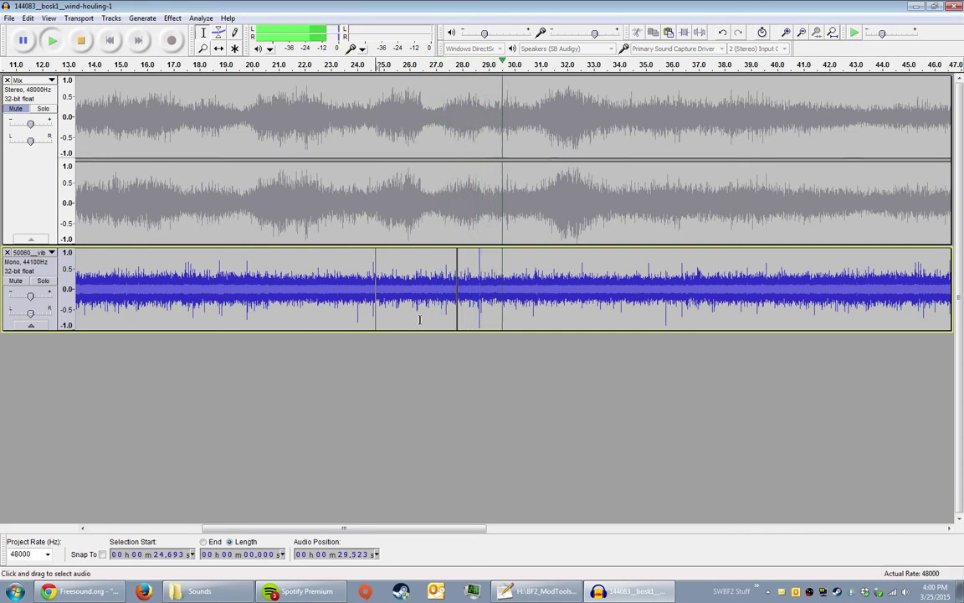
key("space")
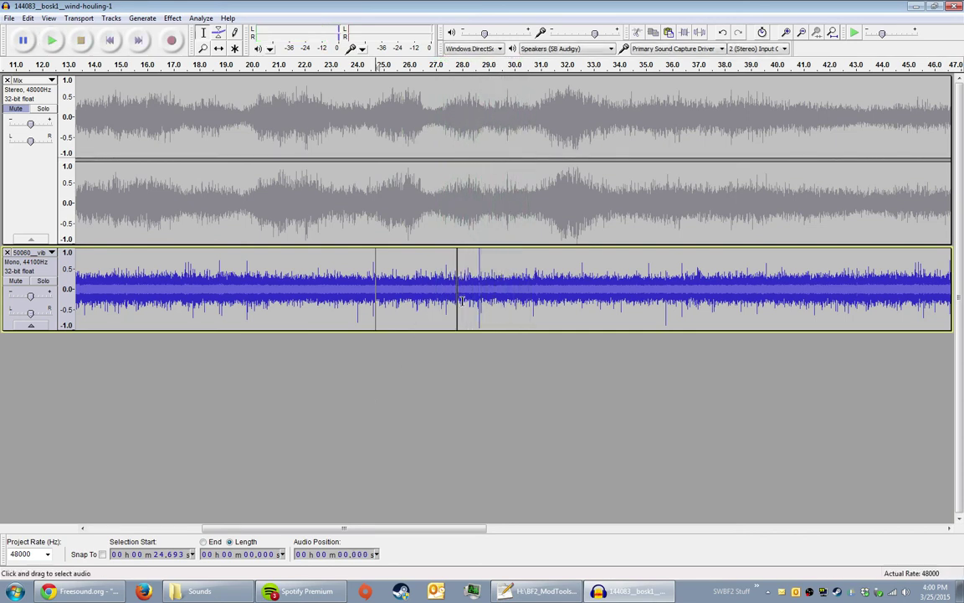
Step: Recheck the gap and waveform alignment where the first rain copy meets the second
scroll(450, 289, "down", 3)
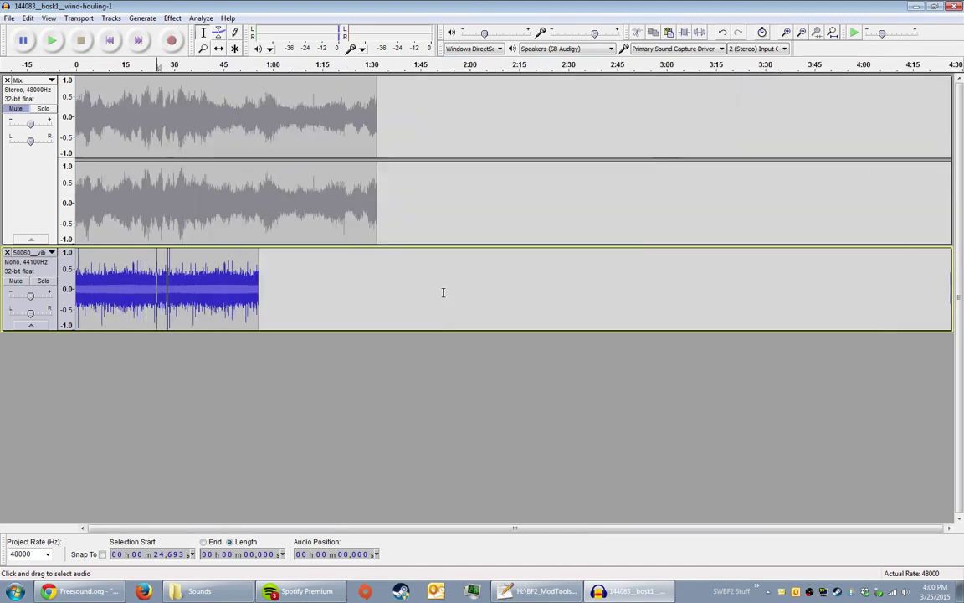
scroll(255, 289, "up", 1)
scroll(255, 289, "up", 10)
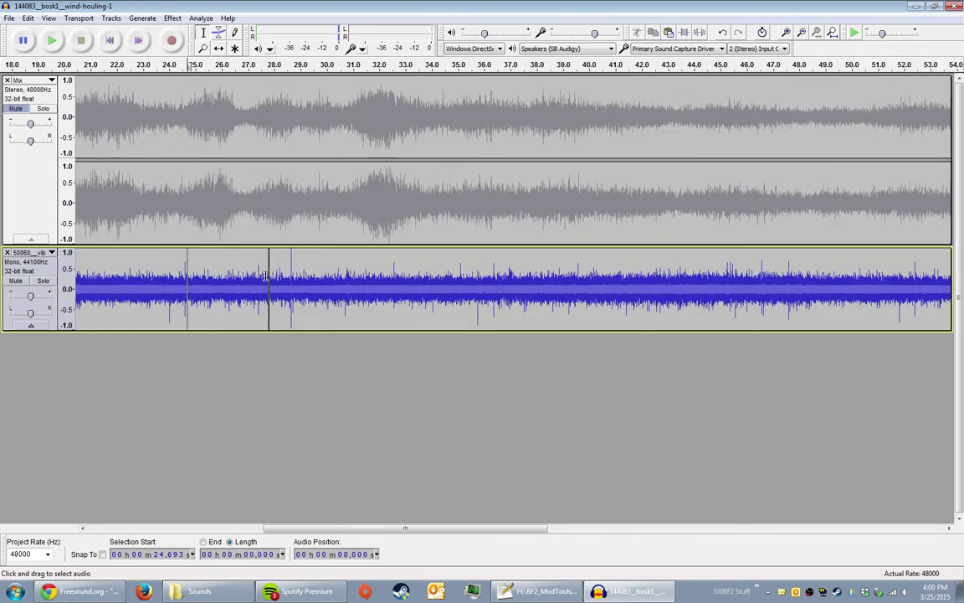
scroll(225, 288, "up", 8)
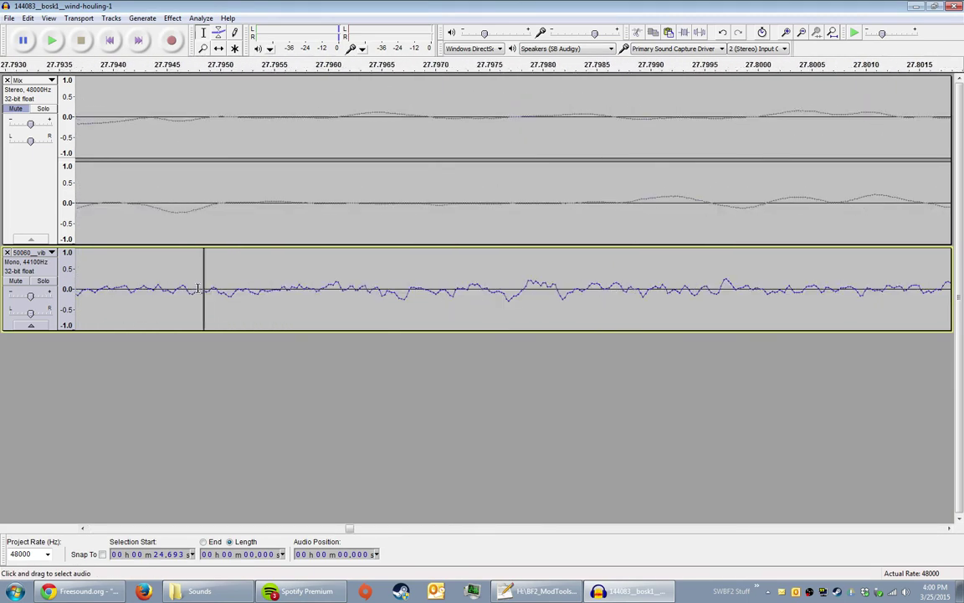
scroll(400, 288, "down", 8)
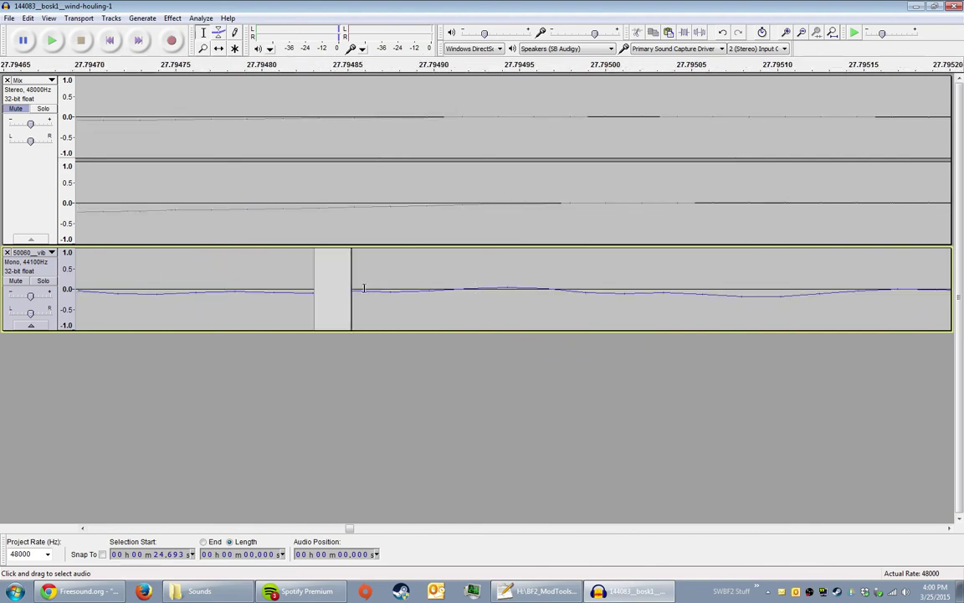
scroll(358, 289, "down", 11)
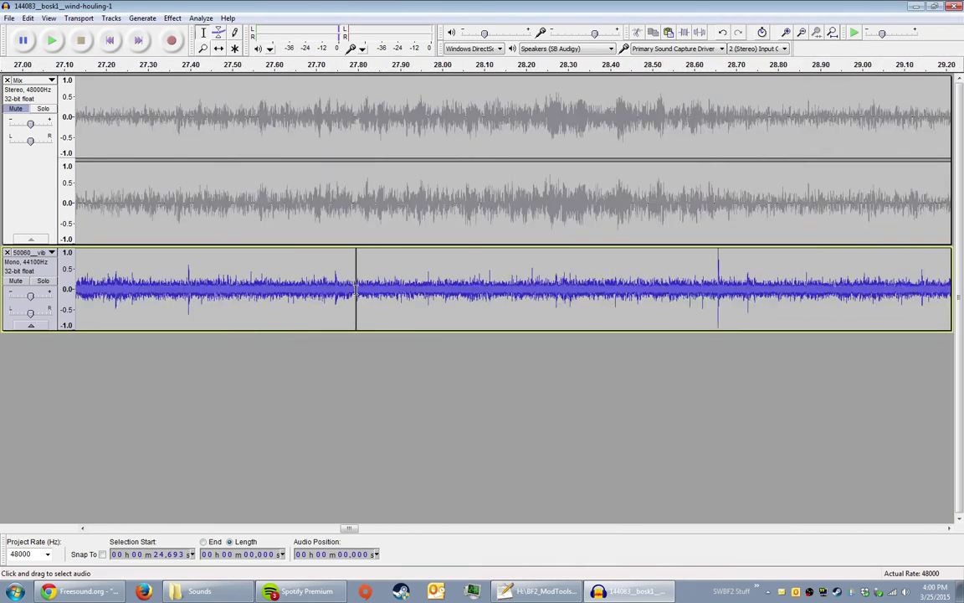
scroll(240, 289, "up", 1)
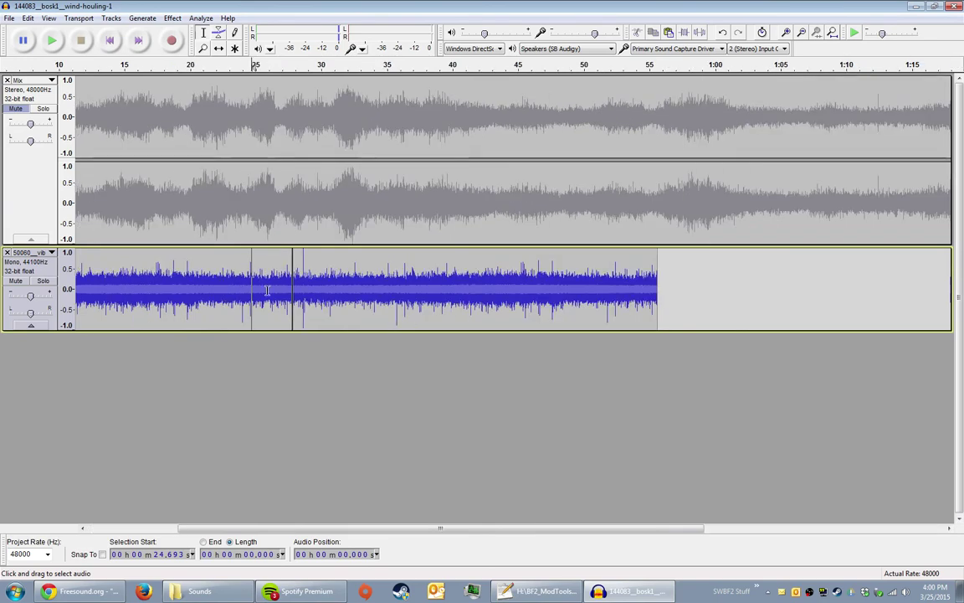
Step: Examine the rain waveform samples on both sides of the gap between the two copies near 27.7948 seconds
scroll(292, 284, "up", 12)
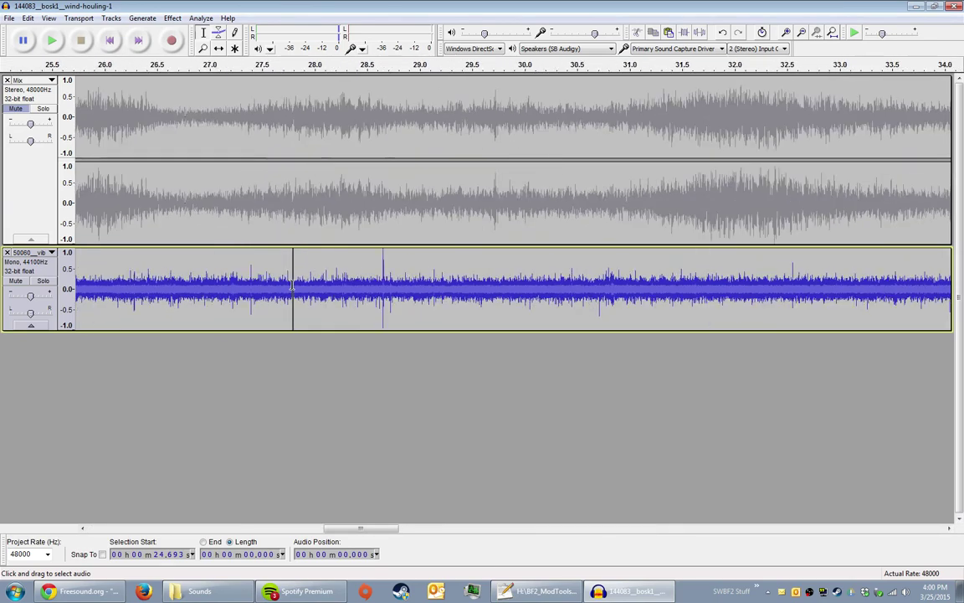
scroll(212, 286, "up", 4)
scroll(298, 289, "down", 1)
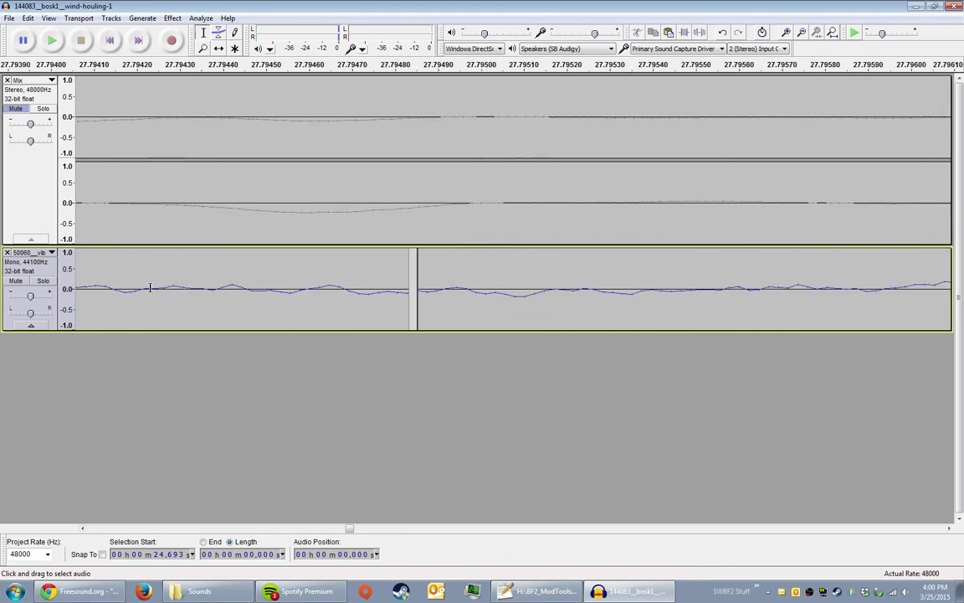
mouse_move(150, 287)
left_mouse_down()
mouse_move(179, 292)
mouse_move(164, 300)
left_mouse_up()
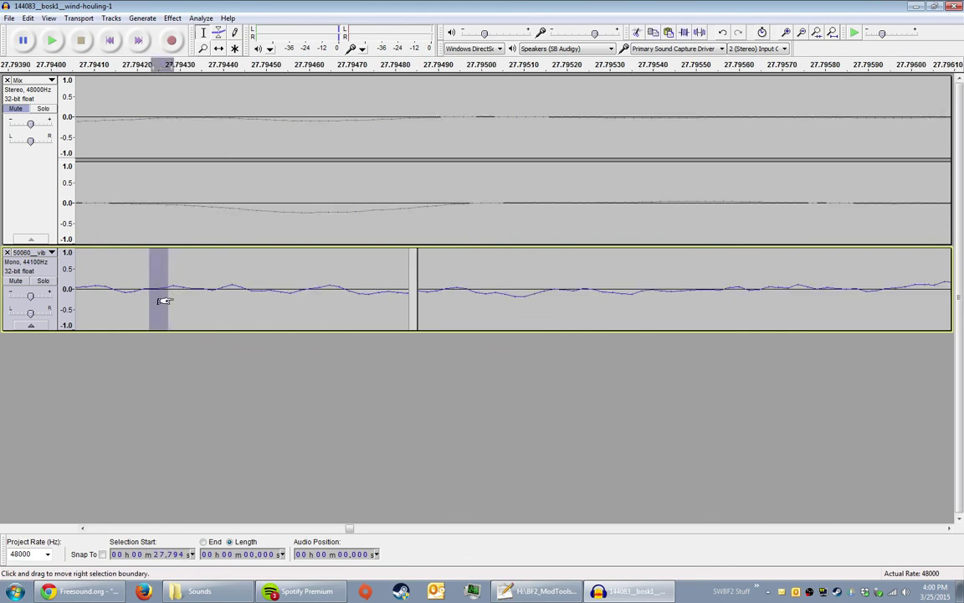
left_click(333, 289)
left_click(204, 285)
left_click(224, 283)
left_click(205, 281)
left_click(170, 289)
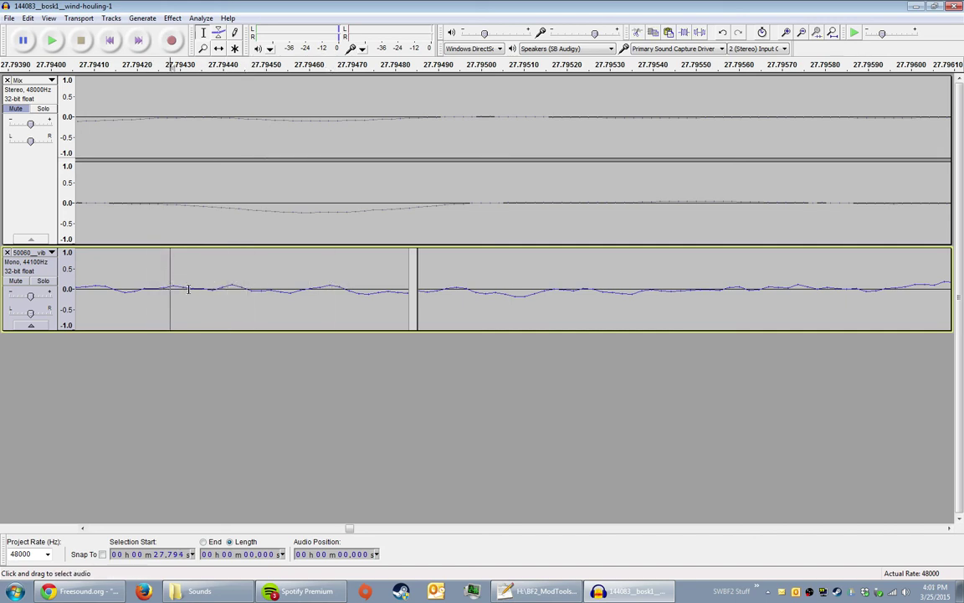
left_click(155, 277)
left_click(173, 277)
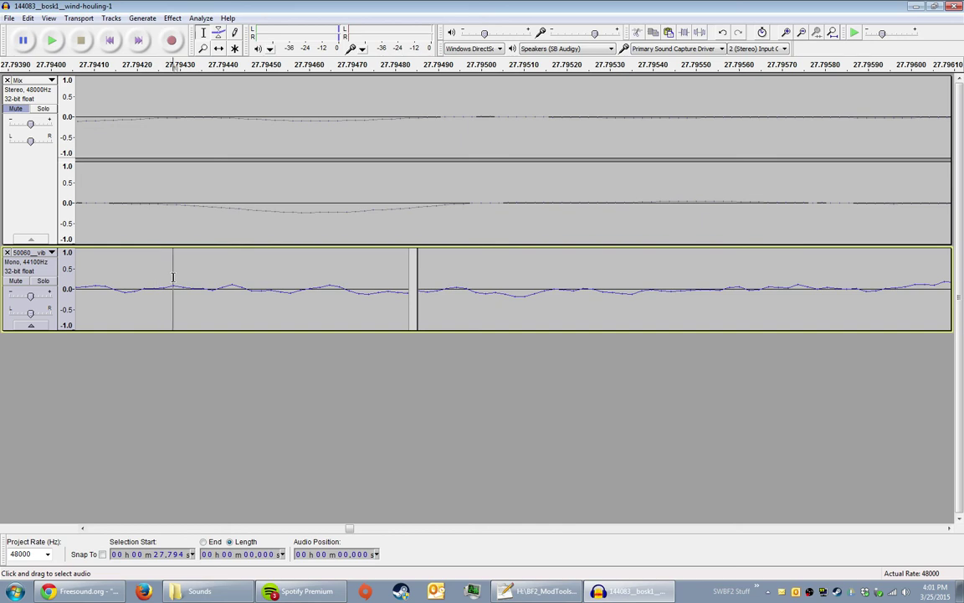
left_click_drag(170, 277, 181, 277)
left_click(262, 277)
left_click(182, 277)
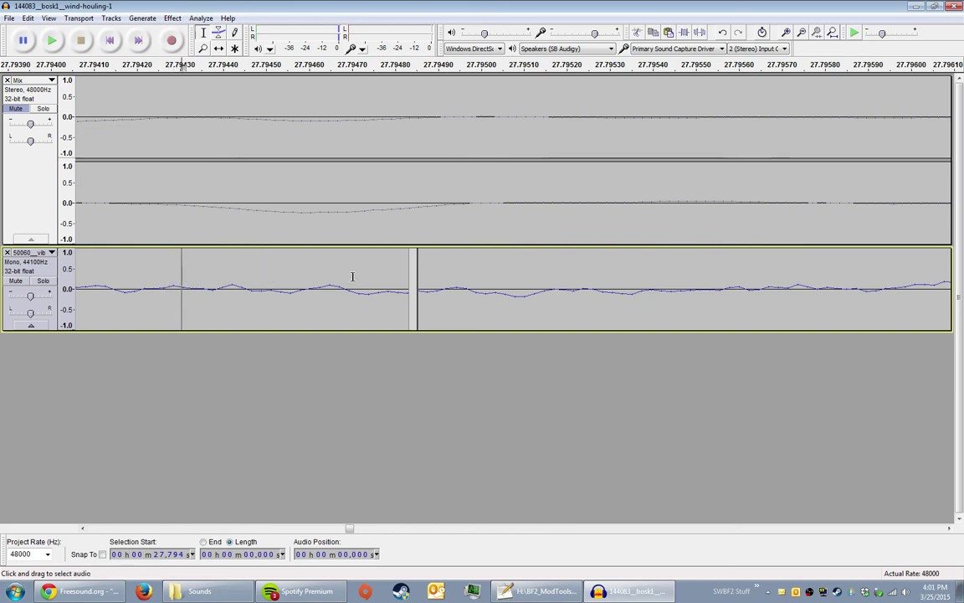
scroll(402, 276, "up", 4)
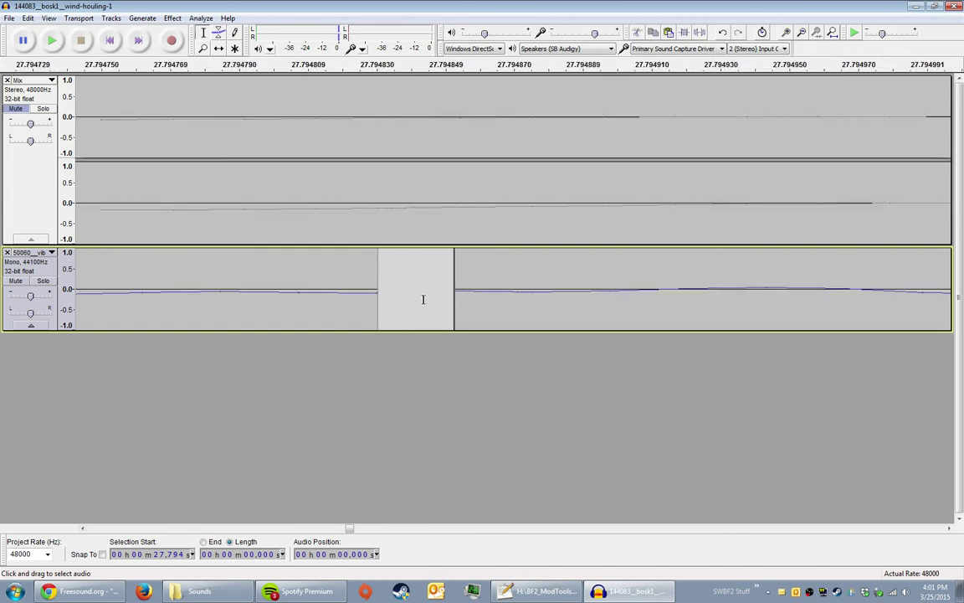
scroll(411, 299, "down", 3)
scroll(411, 299, "up", 2)
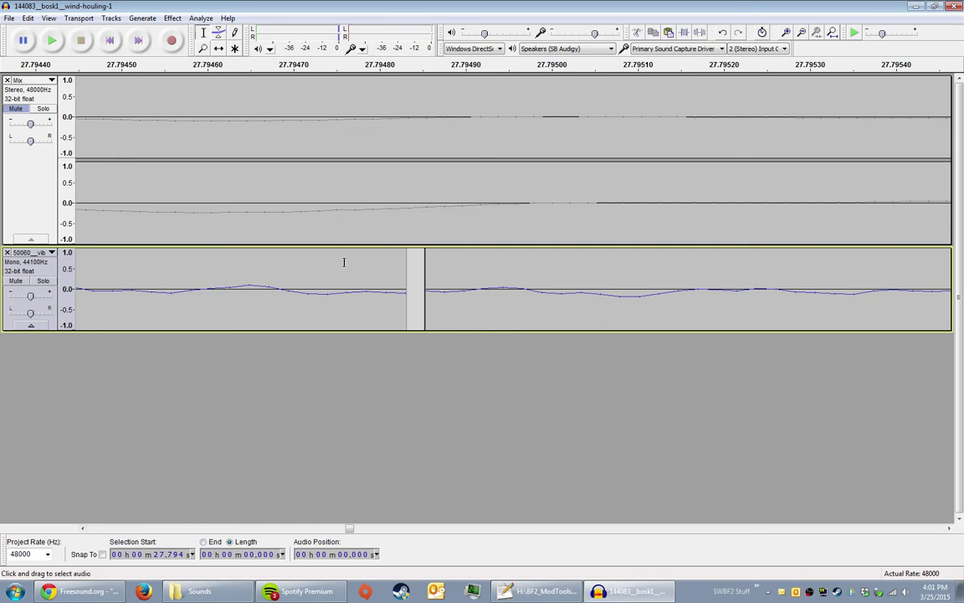
Step: Delete the last few samples of the first rain copy together with the gap, from about 27.79480 seconds up to the seam
left_click_drag(397, 278, 426, 273)
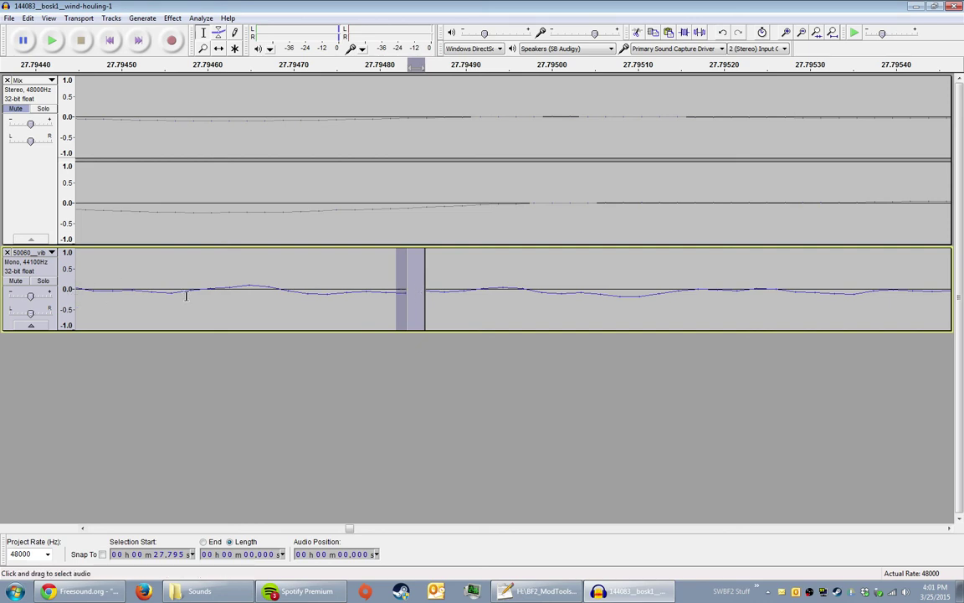
left_click(310, 280)
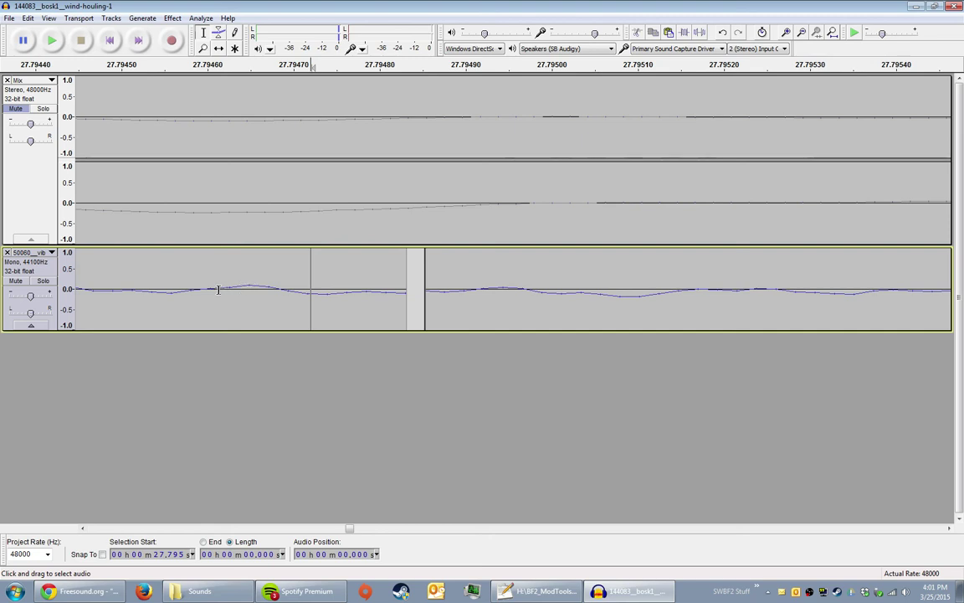
mouse_move(358, 296)
left_mouse_down()
mouse_move(425, 299)
mouse_move(382, 297)
left_mouse_up()
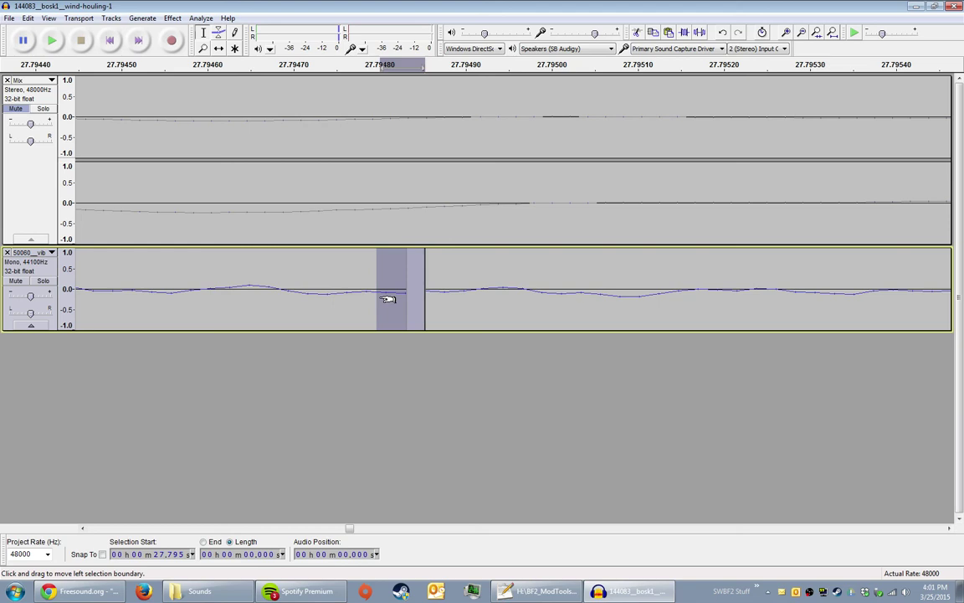
key("Delete")
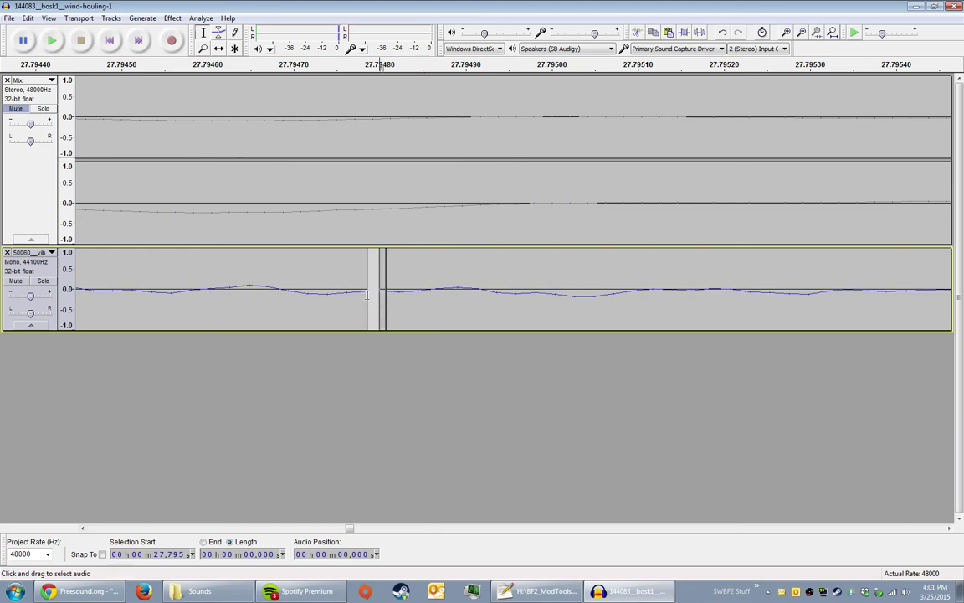
Step: Merge the two rain clips at the seam near 27.795 seconds into one continuous clip
scroll(571, 283, "down", 3)
scroll(571, 283, "down", 9)
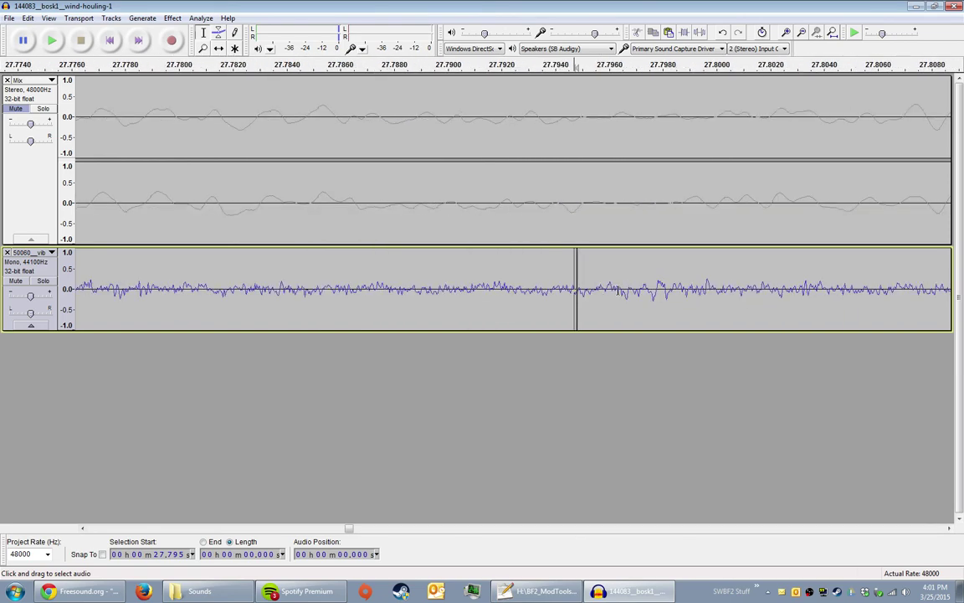
scroll(661, 292, "down", 5)
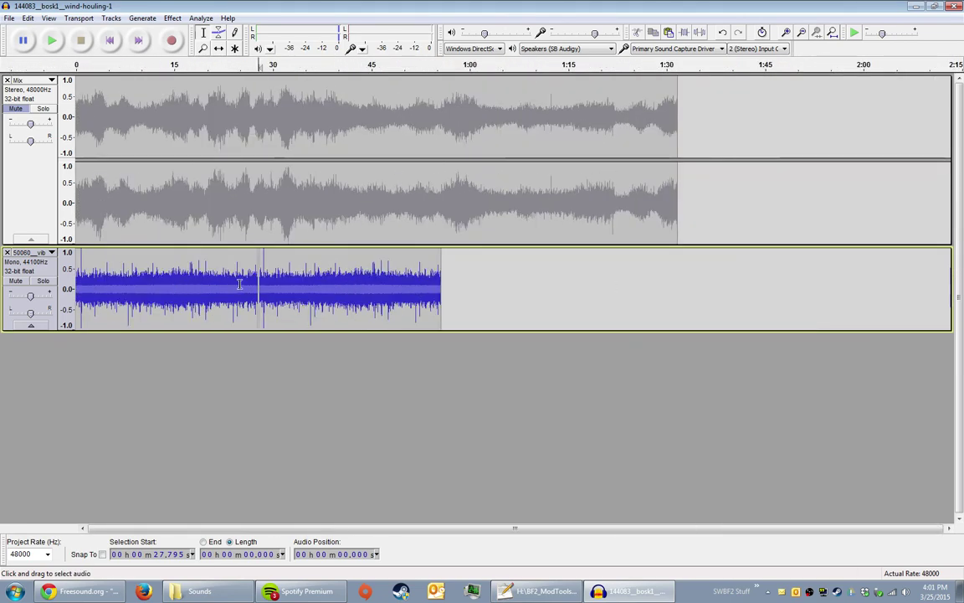
scroll(262, 282, "up", 6)
scroll(427, 284, "up", 8)
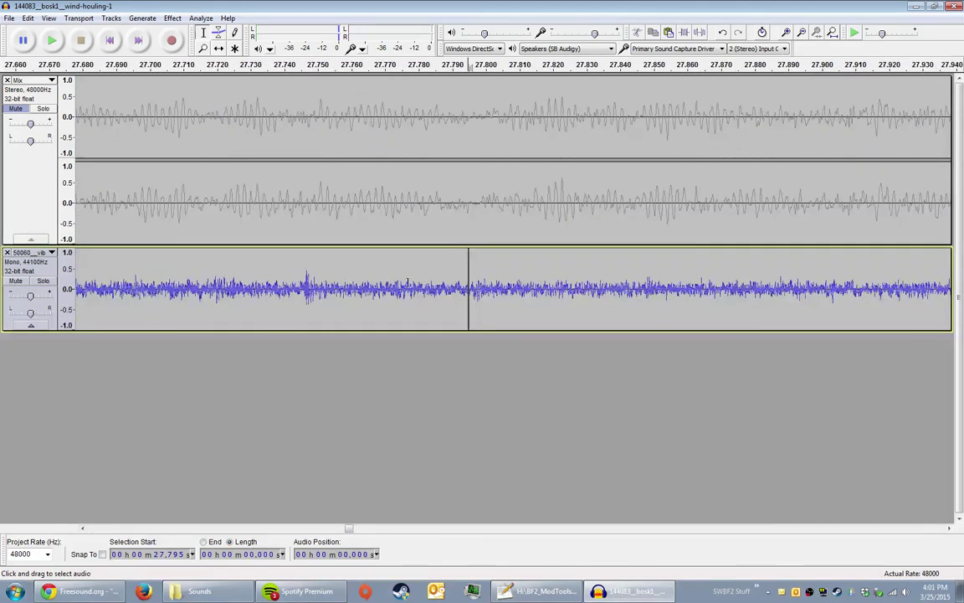
scroll(430, 285, "down", 4)
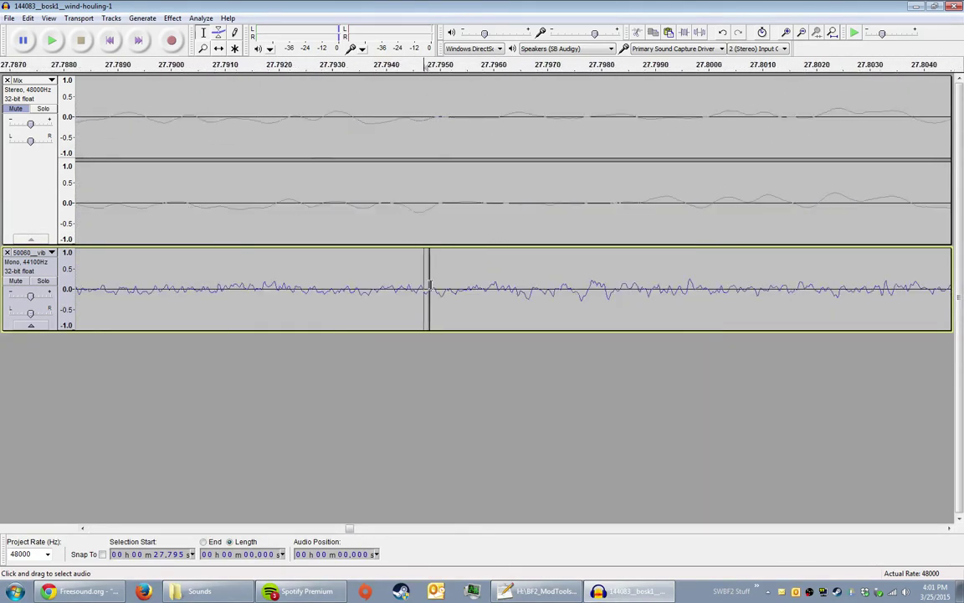
left_click(499, 289)
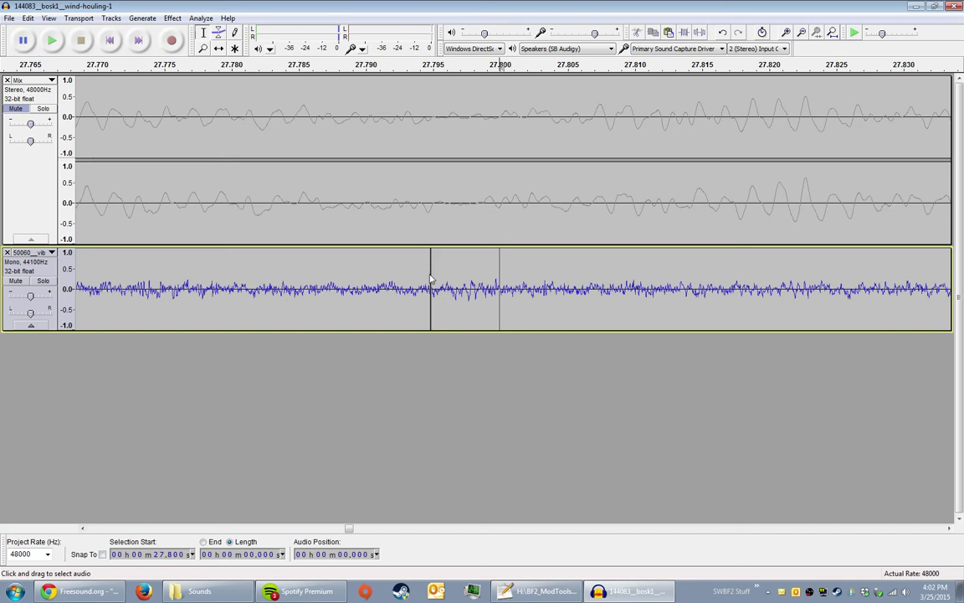
scroll(435, 293, "up", 7, "ctrl")
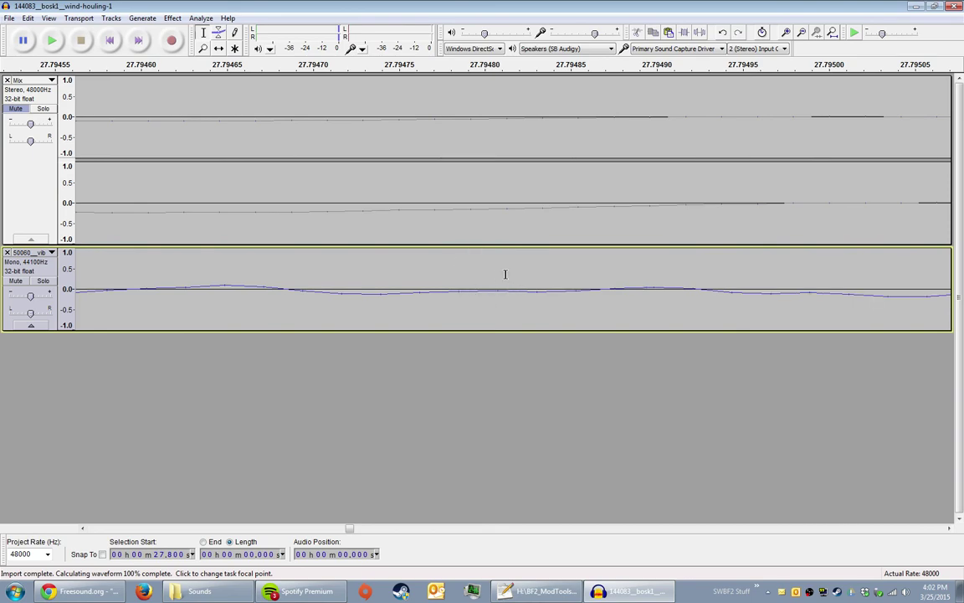
Step: Try to select only the second rain copy within the merged clip, starting from the end of the track
scroll(505, 274, "down", 14, "ctrl")
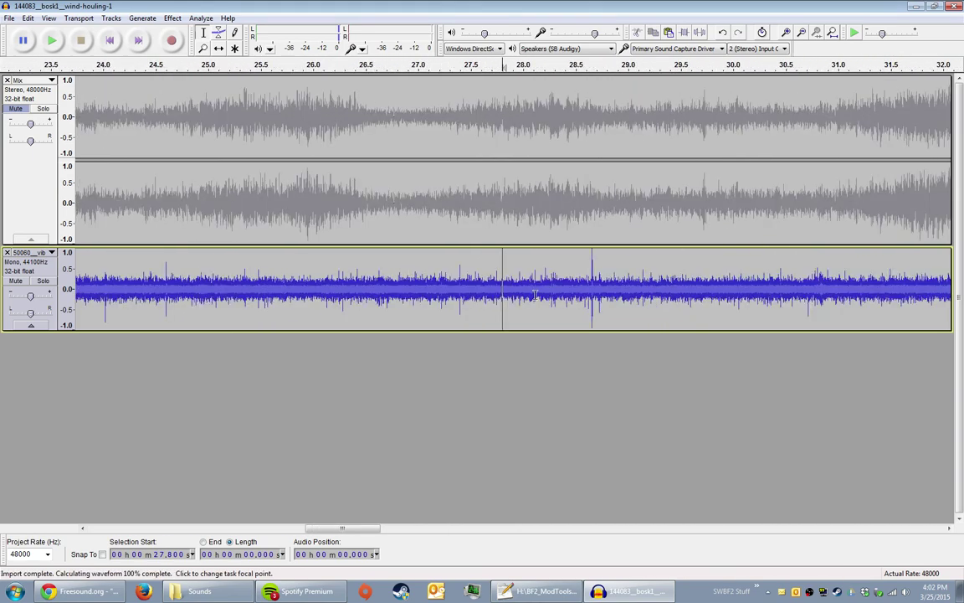
scroll(528, 294, "down", 3, "ctrl")
scroll(519, 294, "down", 1, "ctrl")
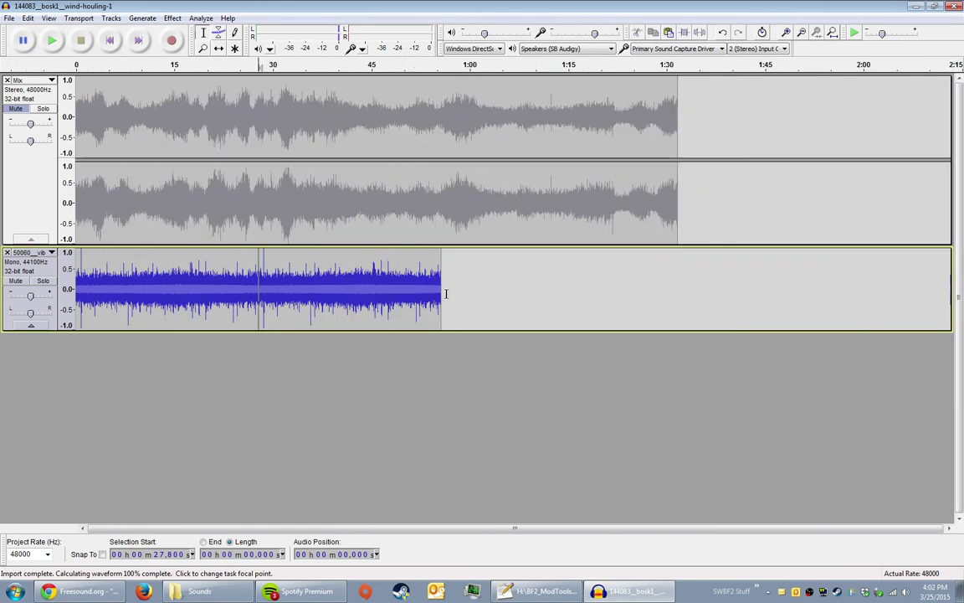
left_click(294, 277)
left_click(440, 268)
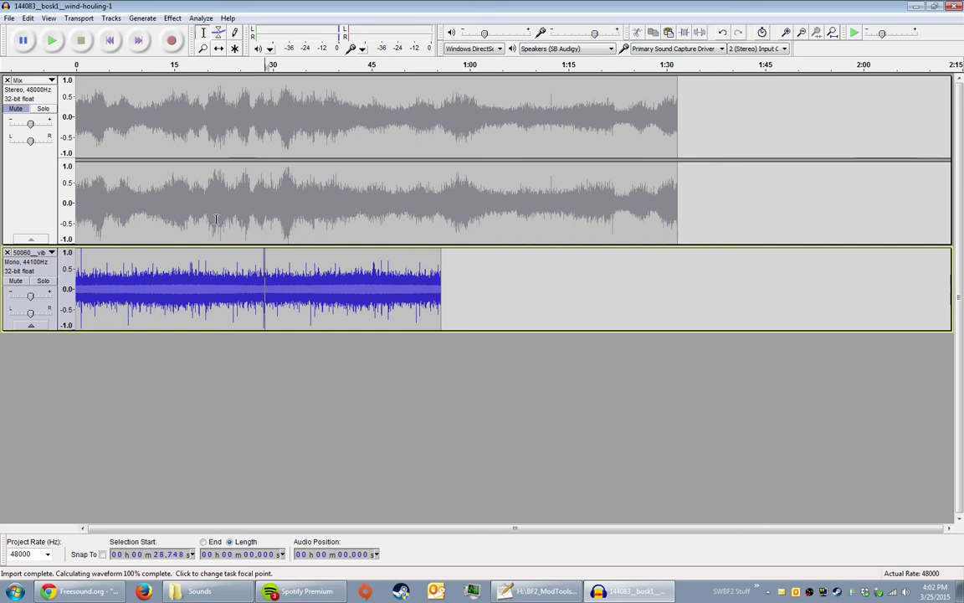
key("Home")
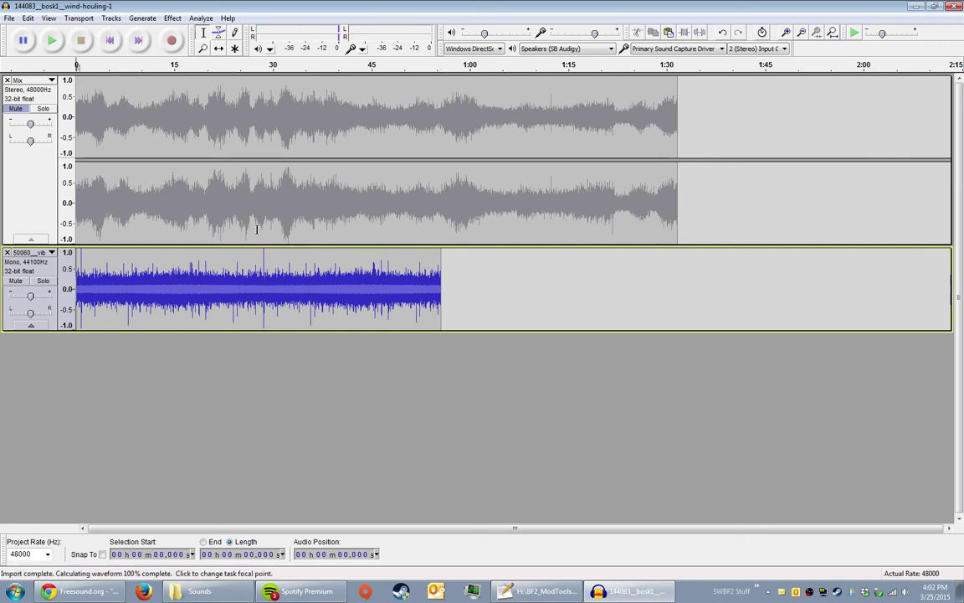
left_click(441, 274)
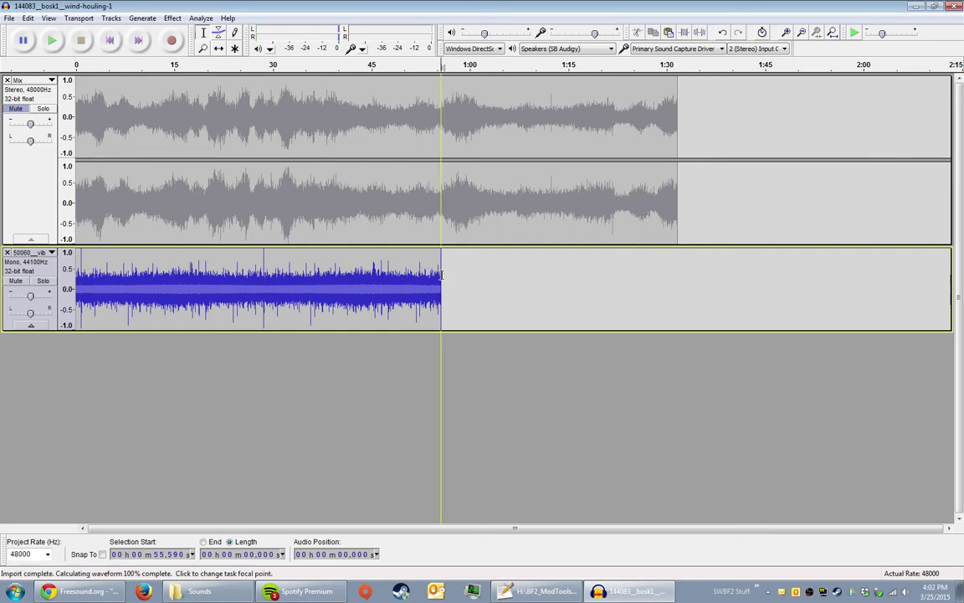
left_click_drag(441, 275, 263, 275)
left_click(202, 274)
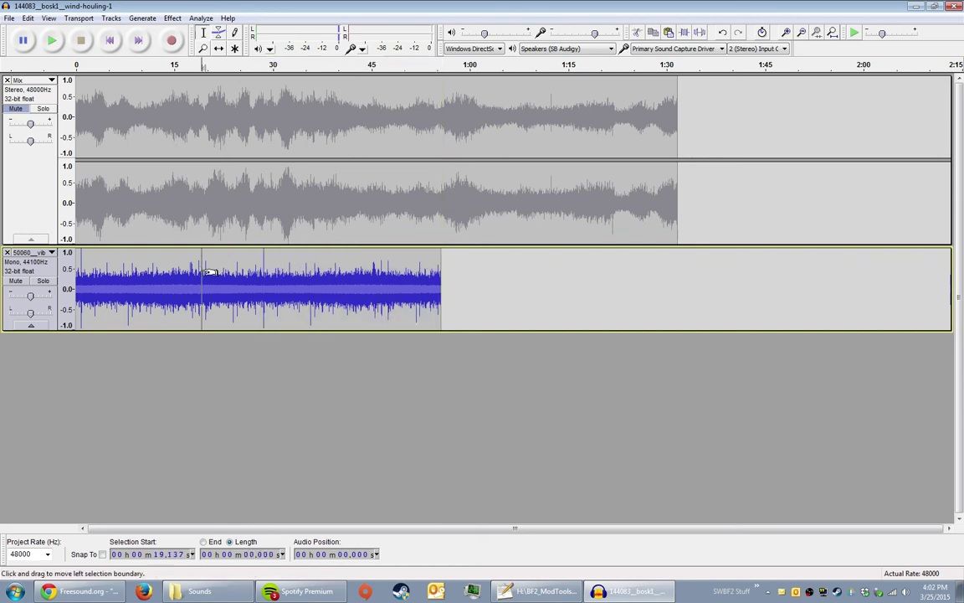
left_click(109, 40)
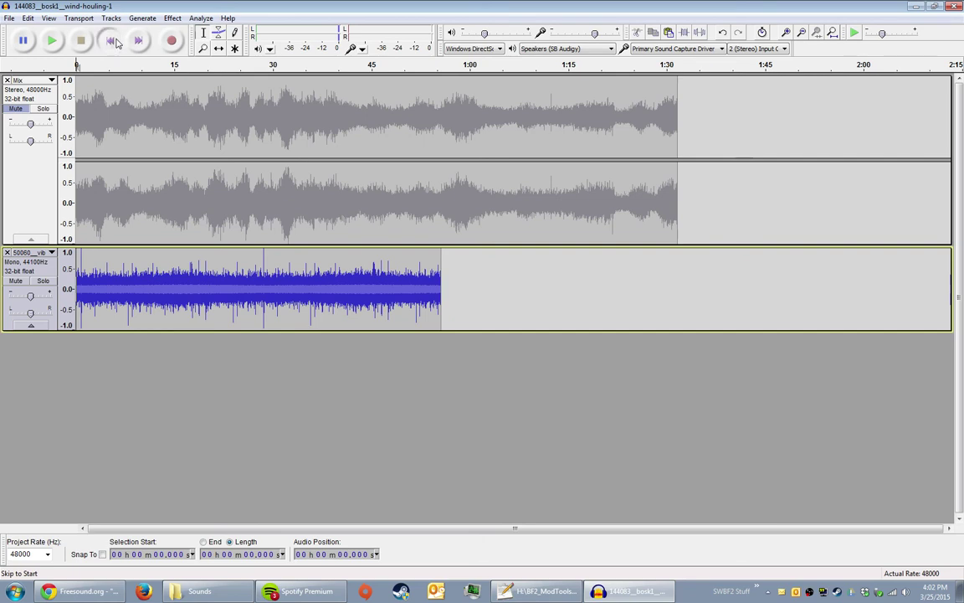
left_click(117, 43)
Step: Look for the former seam between the rain copies in the merged clip, probing around 25 to 30 seconds
left_click(218, 280)
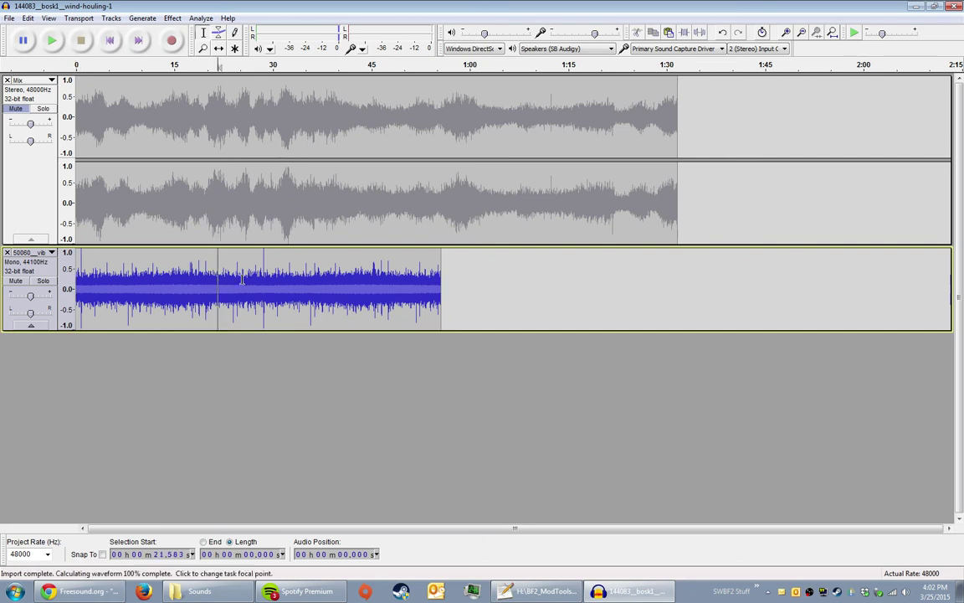
left_click(247, 276)
left_click(256, 272)
left_click(277, 268)
left_click(246, 268)
left_click(260, 270)
left_click(275, 269)
left_click(255, 270)
left_click(239, 272)
left_click(109, 41)
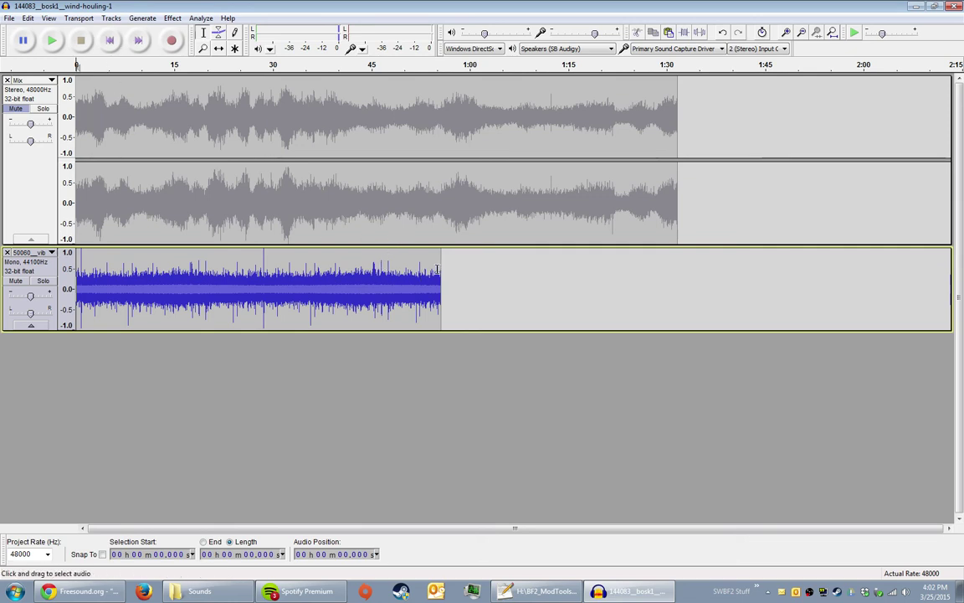
Step: Select the second rain copy from 27.795 seconds to its end and repeat it once to add a third copy
left_click(403, 274)
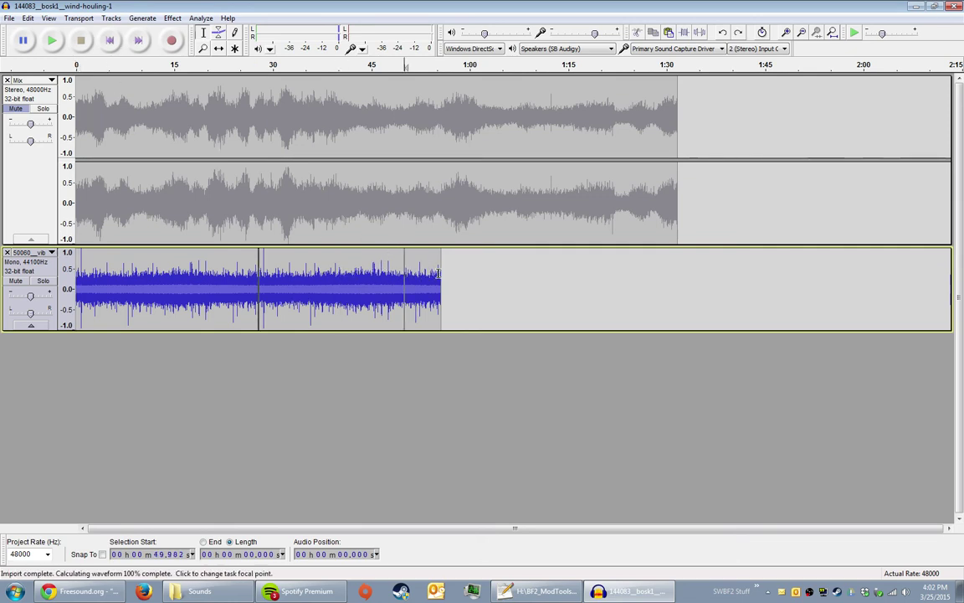
left_click_drag(439, 275, 261, 273)
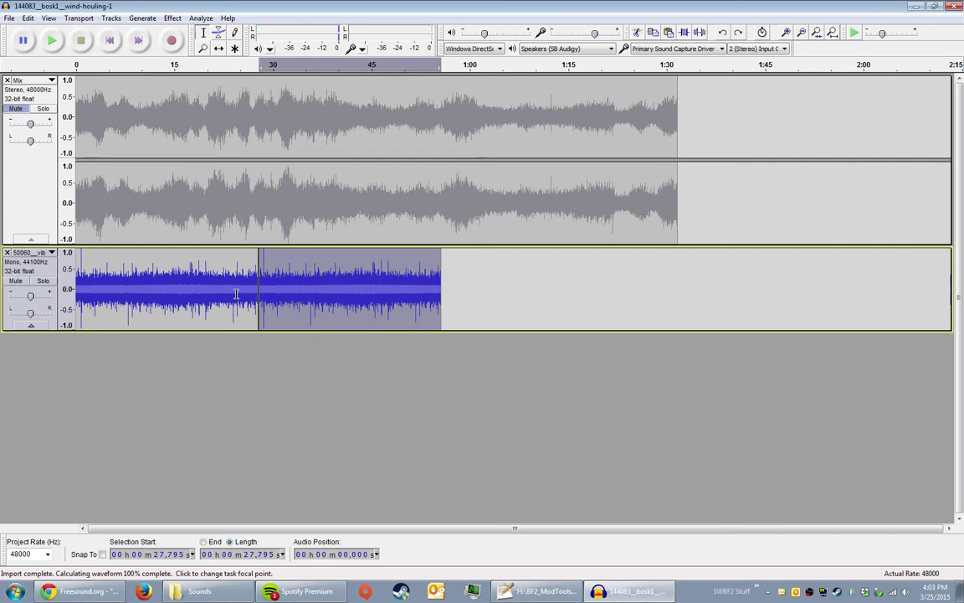
key("ctrl+r")
left_click(604, 289)
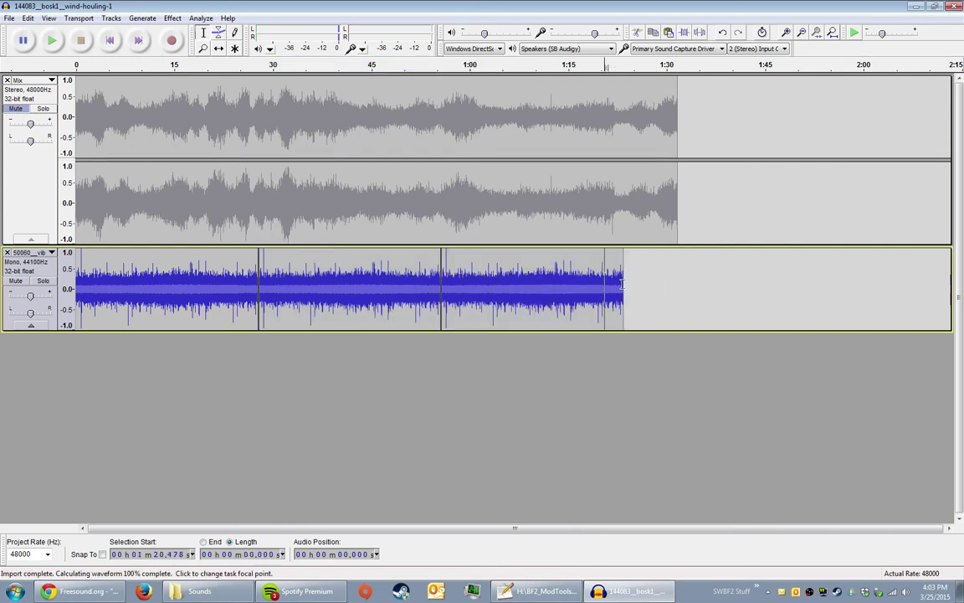
Step: Step back through the edit history to the single rain copy and redo the repeat that adds the second one
key("ctrl+z")
key("ctrl+z")
key("ctrl+z")
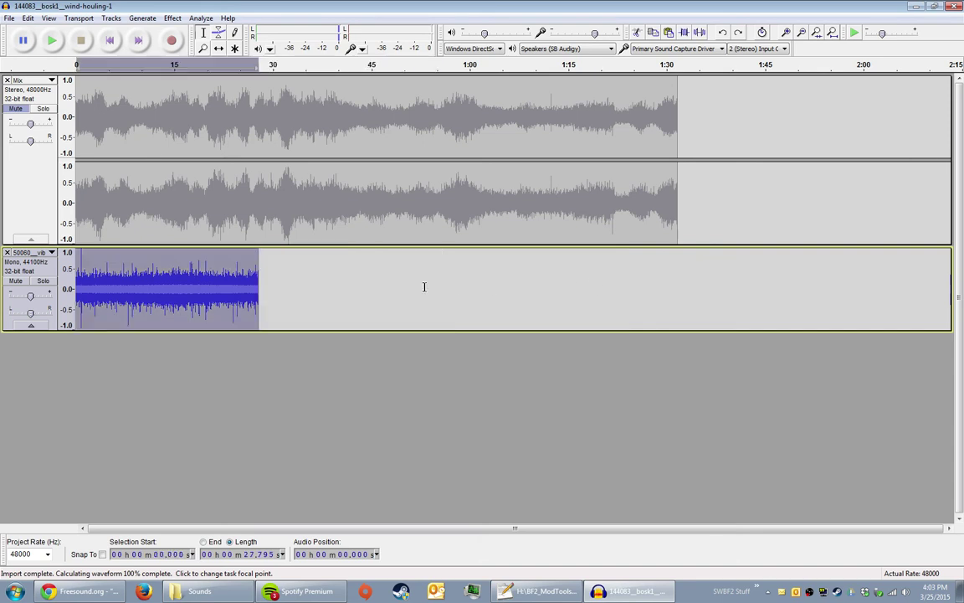
key("ctrl+y")
key("ctrl+y")
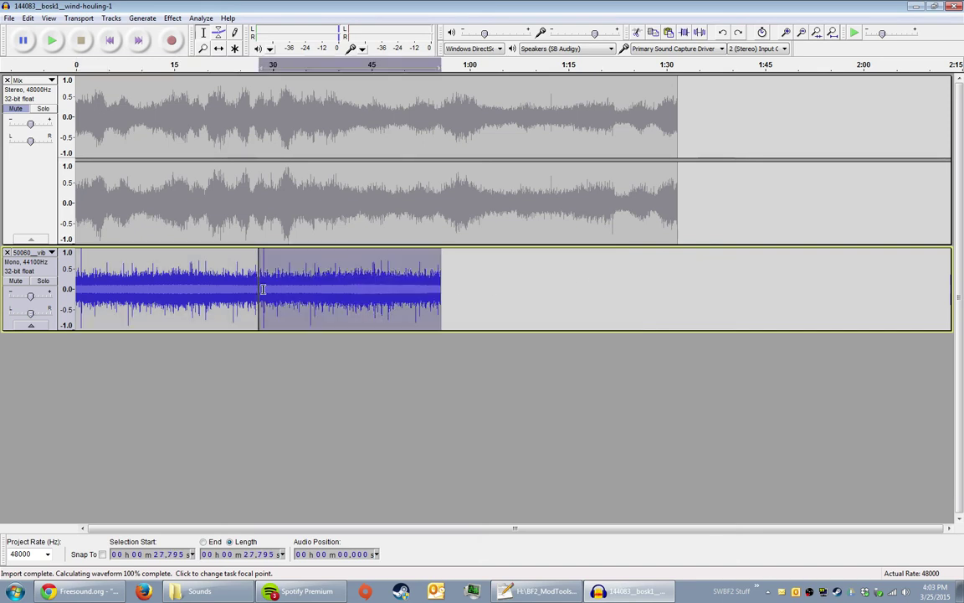
key("ctrl+z")
Step: Delete the second rain copy from 27.795 seconds to the end and return the cursor to the start of the project
left_click_drag(445, 280, 258, 272)
key("Delete")
left_click(109, 40)
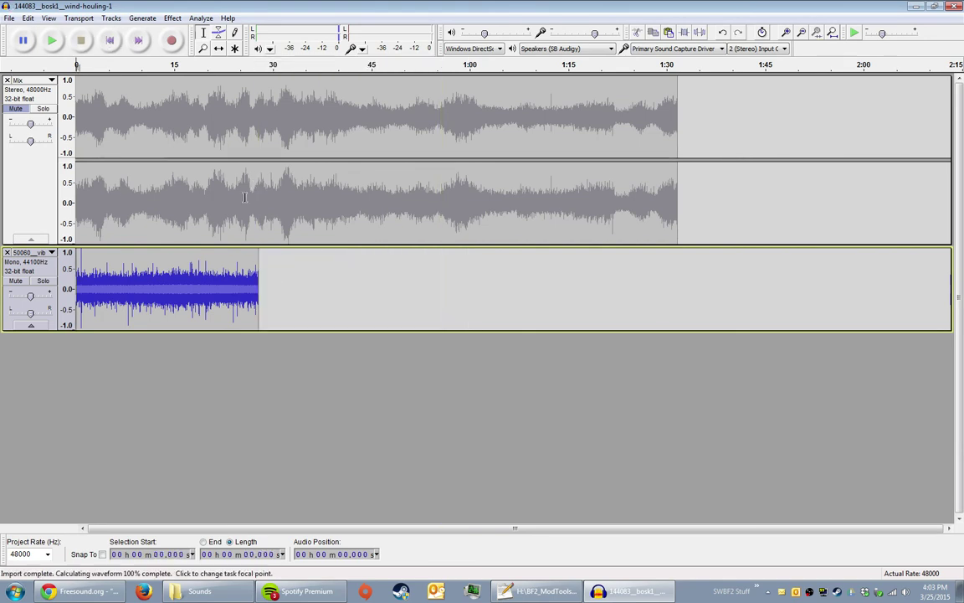
Step: Add a new empty mono audio track below the rain track and remove it again
key("ctrl+1")
key("ctrl+1")
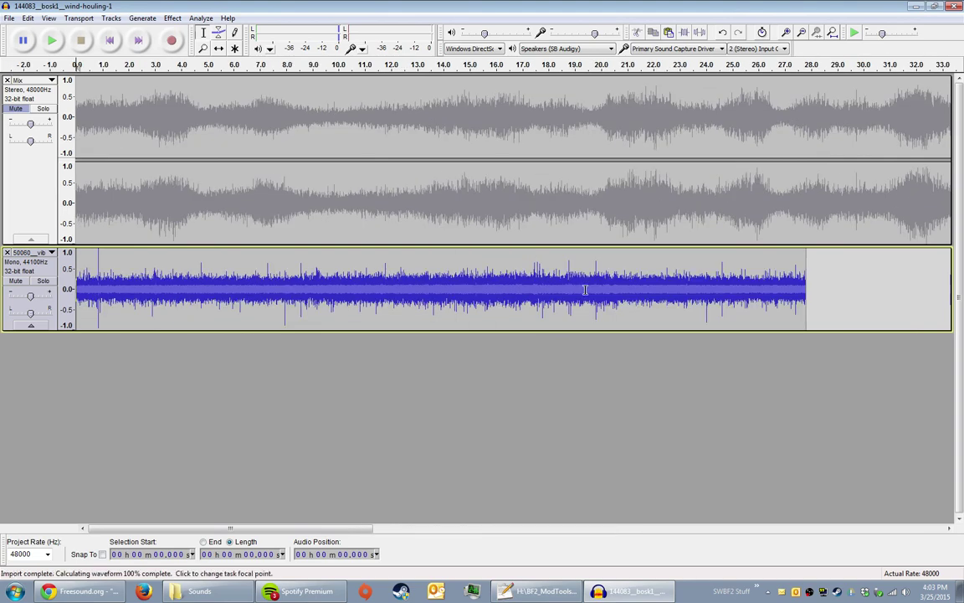
left_click(111, 18)
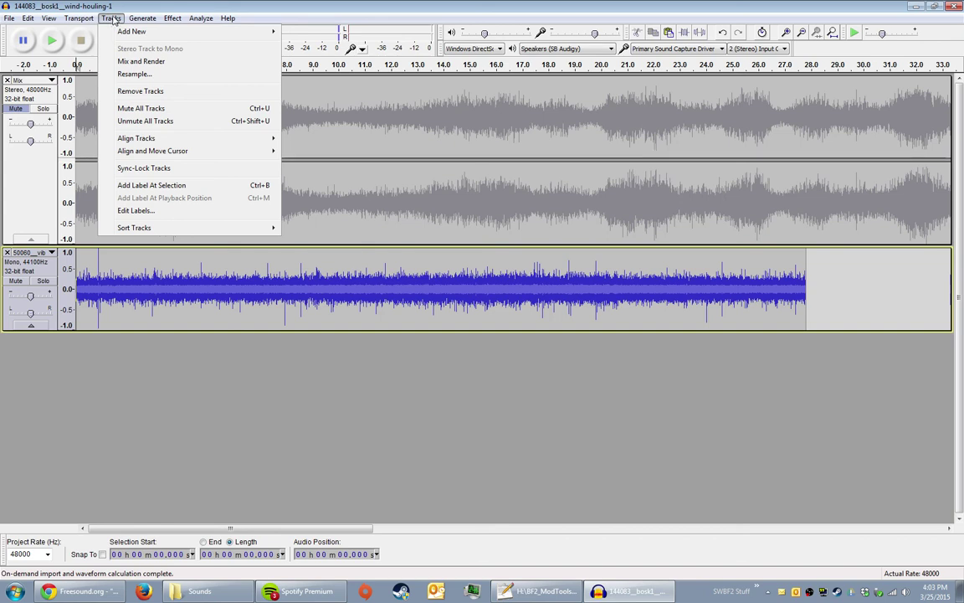
mouse_move(249, 31)
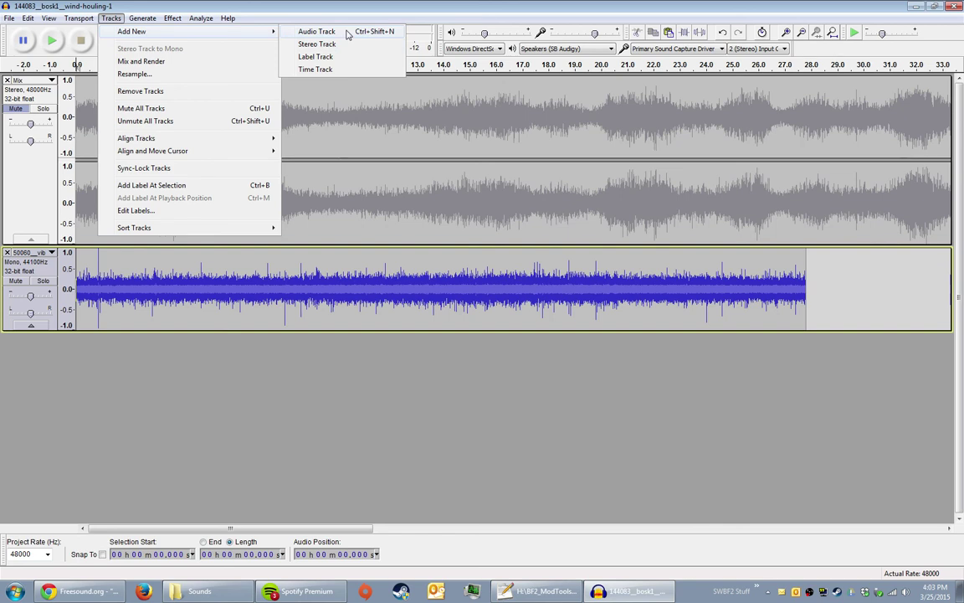
left_click(347, 34)
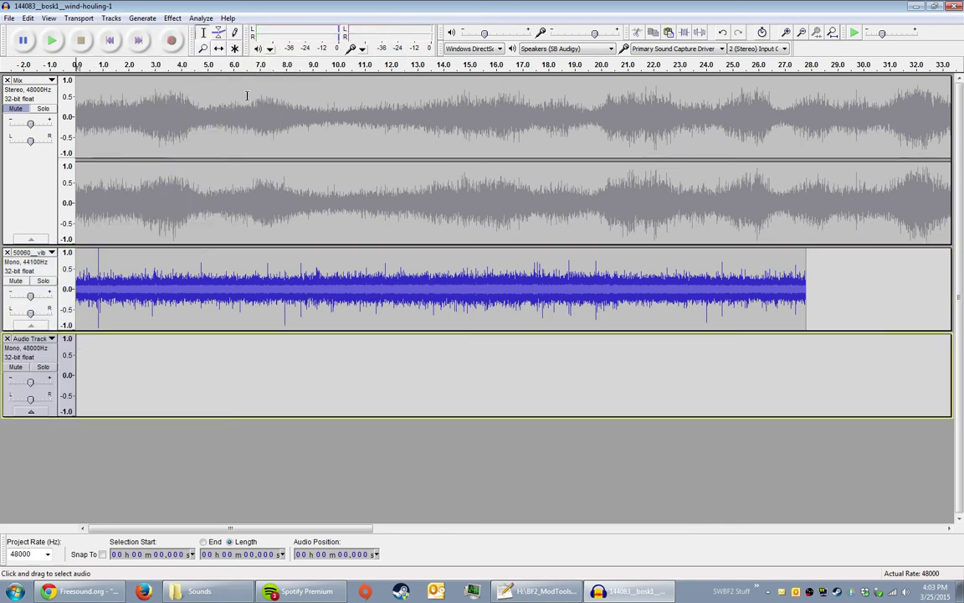
left_click(109, 39)
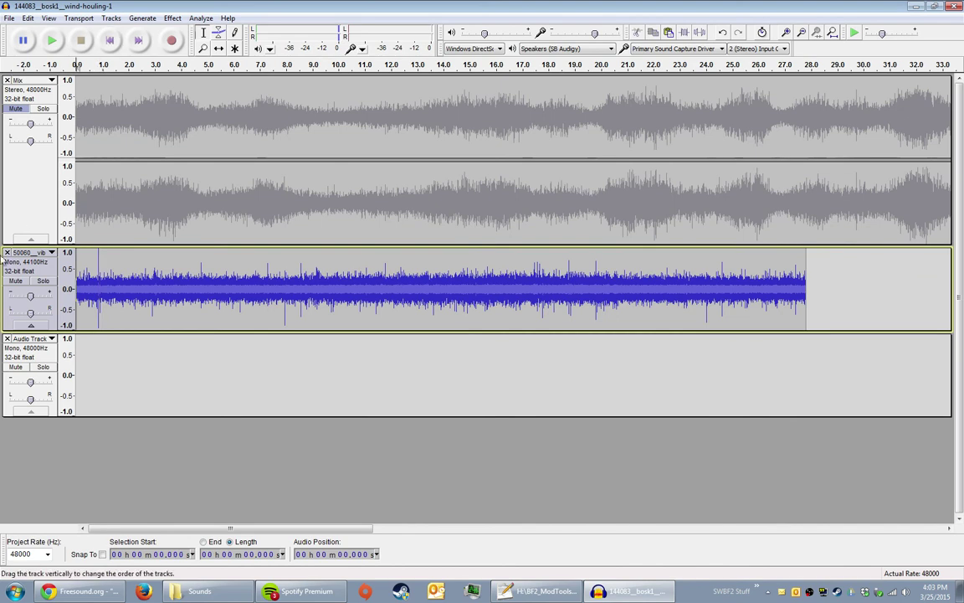
left_click(6, 338)
Step: Select the entire rain clip, duplicate it onto a second track directly below, and clear the selection
double_click(206, 266)
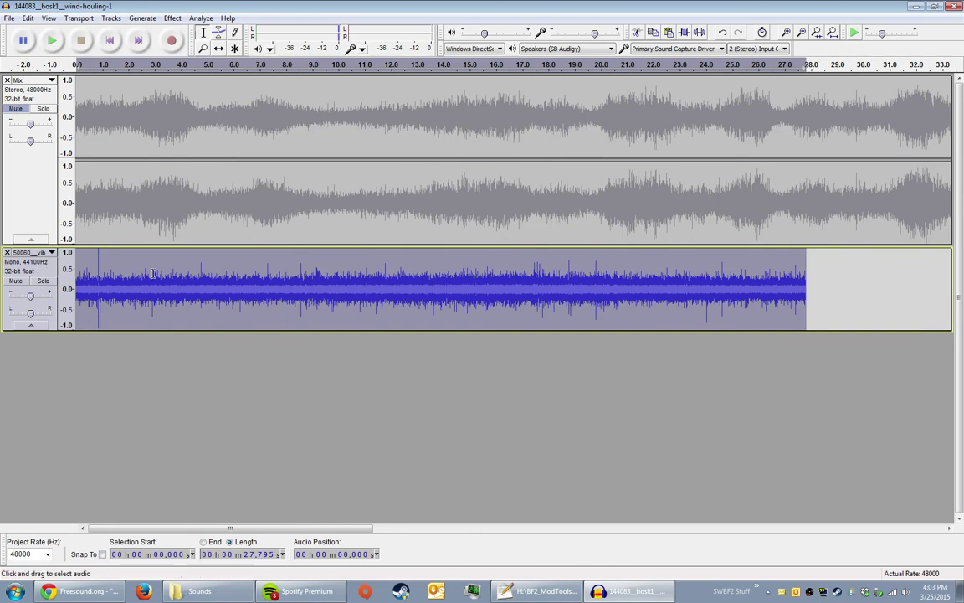
key("ctrl+d")
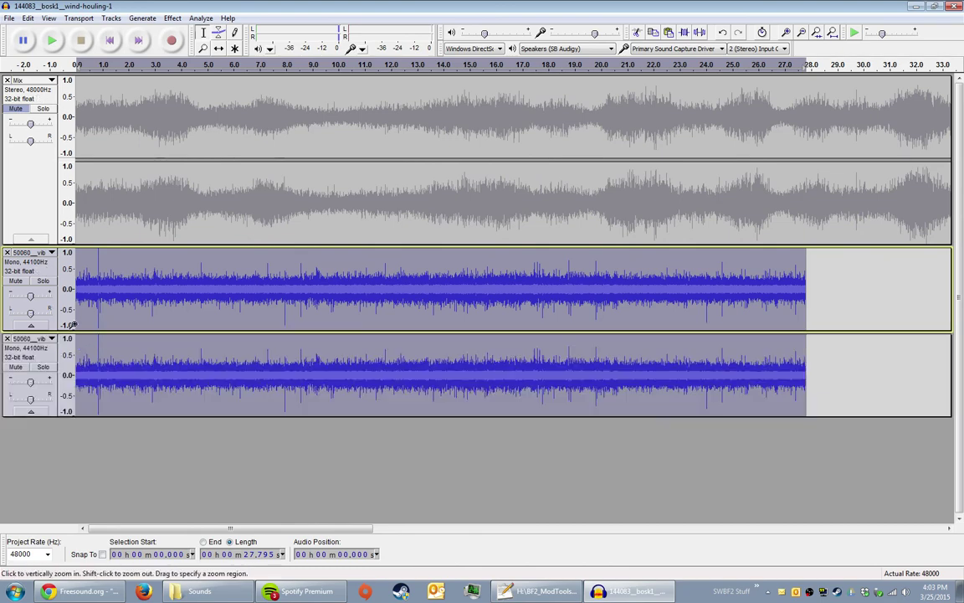
left_click(77, 285)
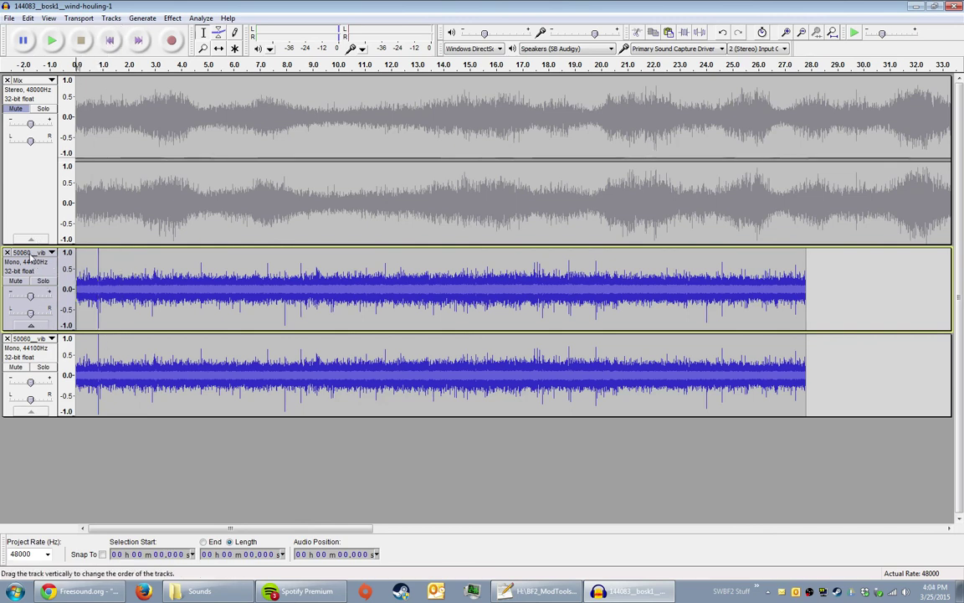
left_click(41, 266)
left_click(81, 277)
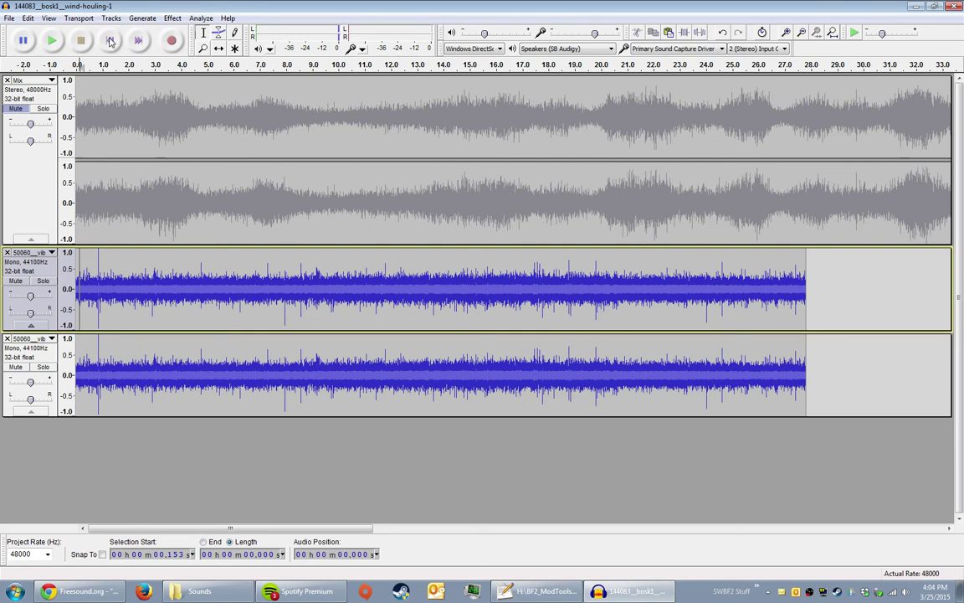
left_click(131, 293)
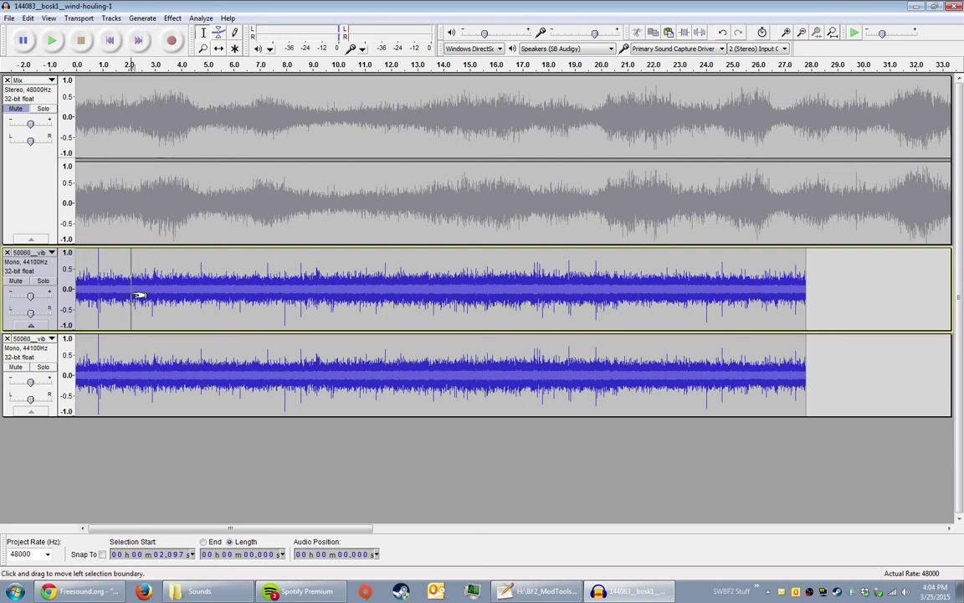
left_click(95, 358)
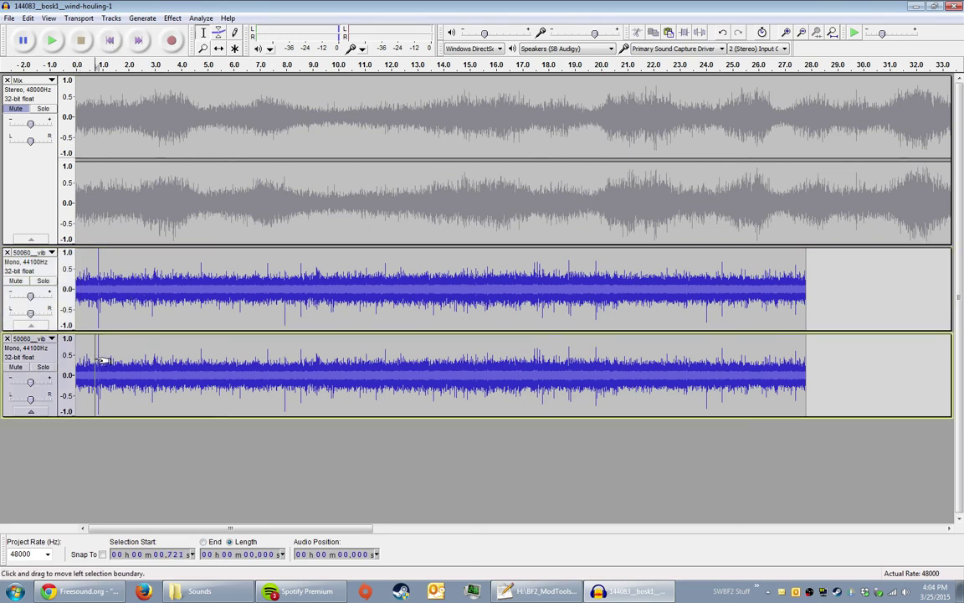
left_click(111, 41)
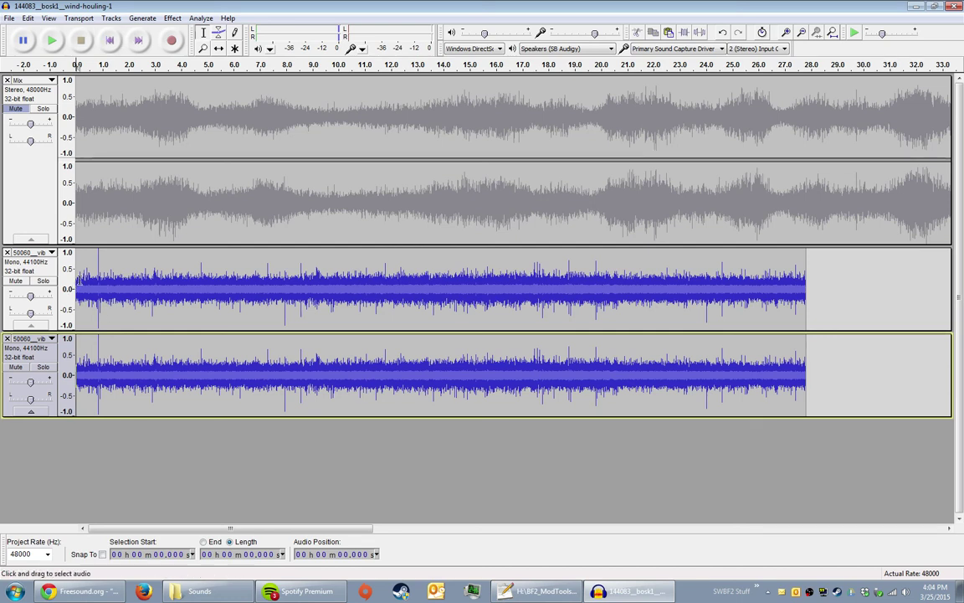
left_click(74, 288)
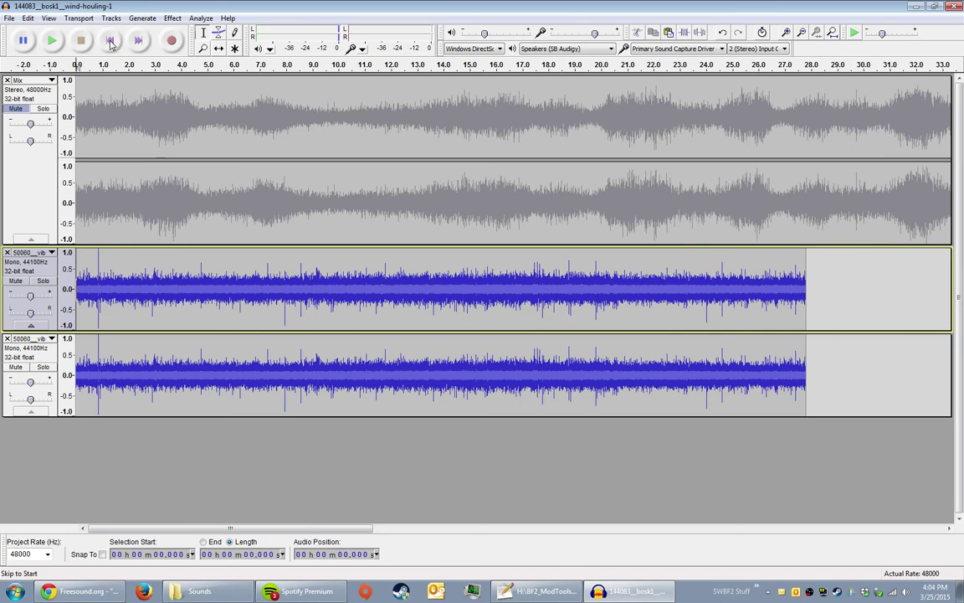
left_click(88, 279)
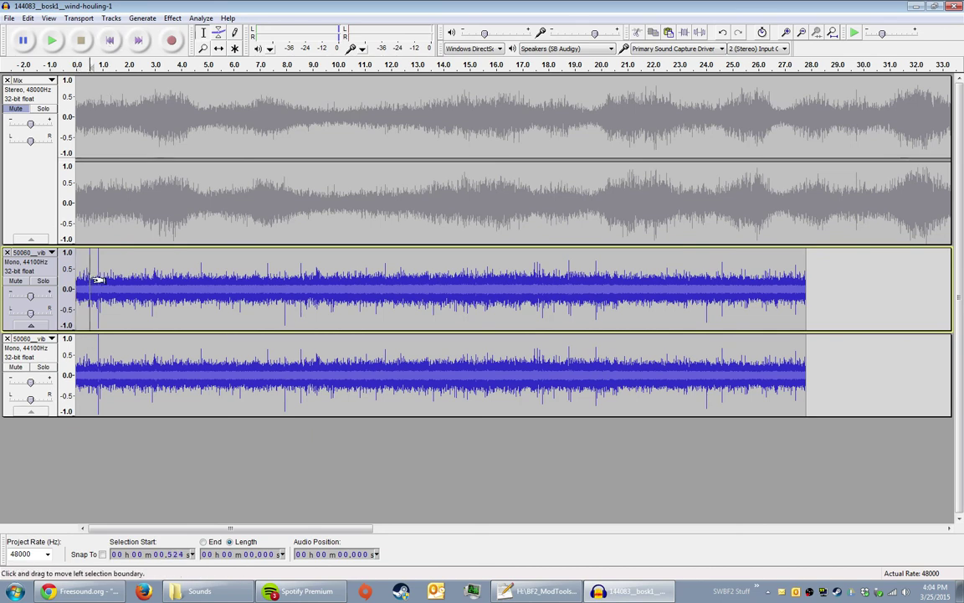
left_click(112, 41)
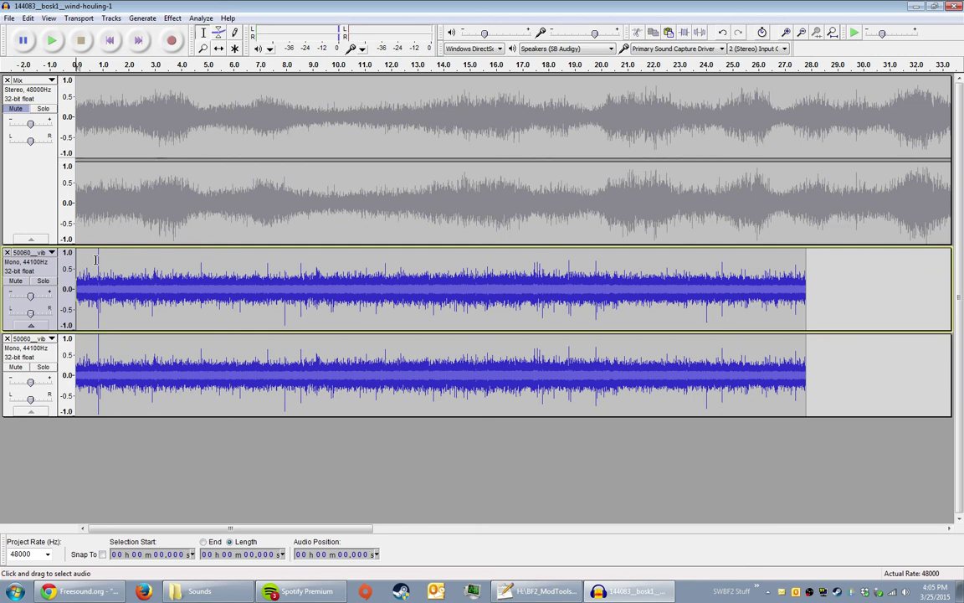
left_click(115, 45)
Step: Examine the sharp spike near the beginning of the rain waveform up close, placing the cursor just before it at 0.801 seconds
left_click(88, 289)
scroll(113, 288, "up", 6)
scroll(113, 288, "up", 1)
scroll(192, 259, "down", 1)
left_click(209, 268)
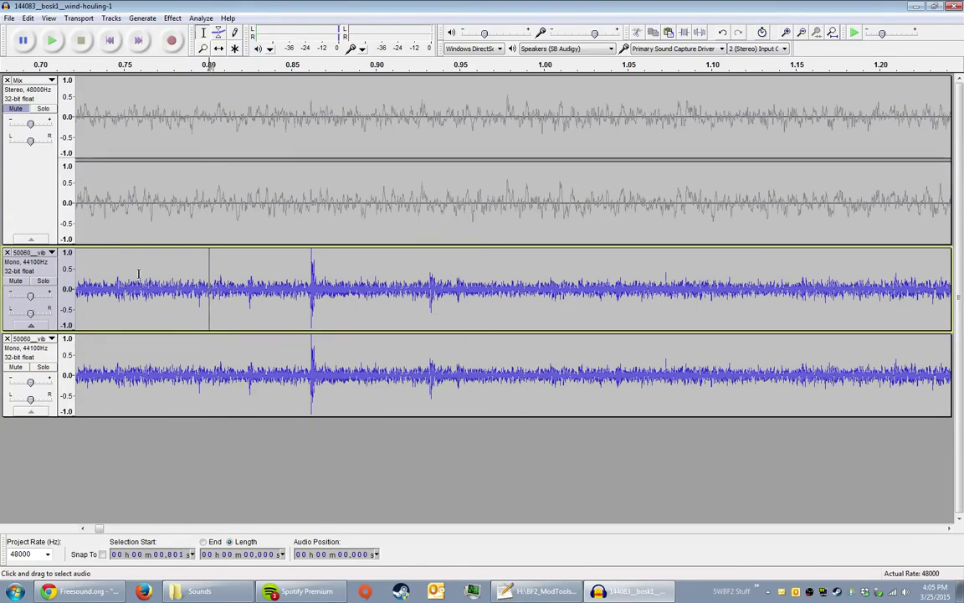
scroll(138, 273, "down", 4)
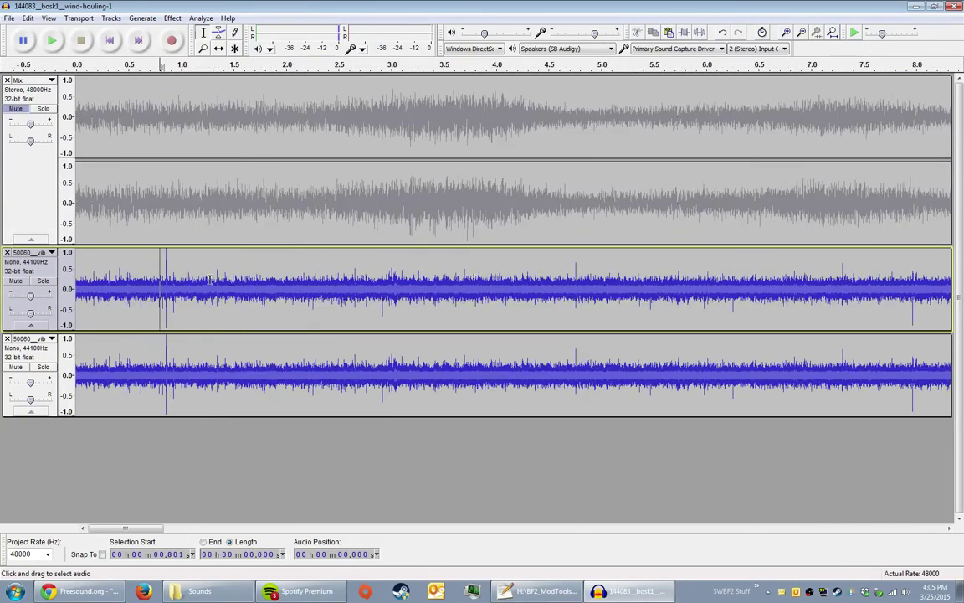
Step: Listen to the two rain tracks from the start and from the spike at 0.852 seconds, then return the cursor to the start
left_click(109, 40)
key("space")
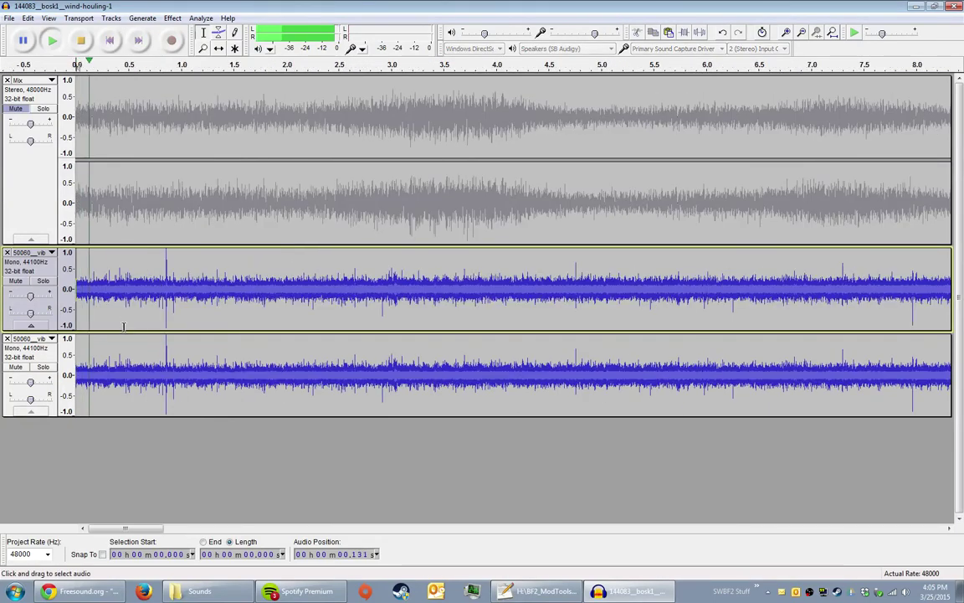
key("space")
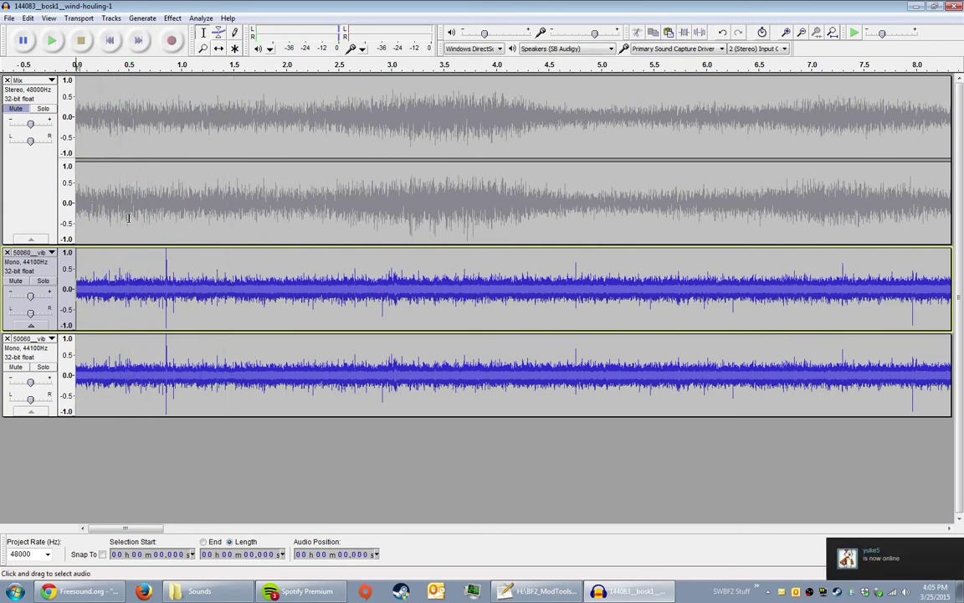
left_click(166, 266)
key("space")
key("space")
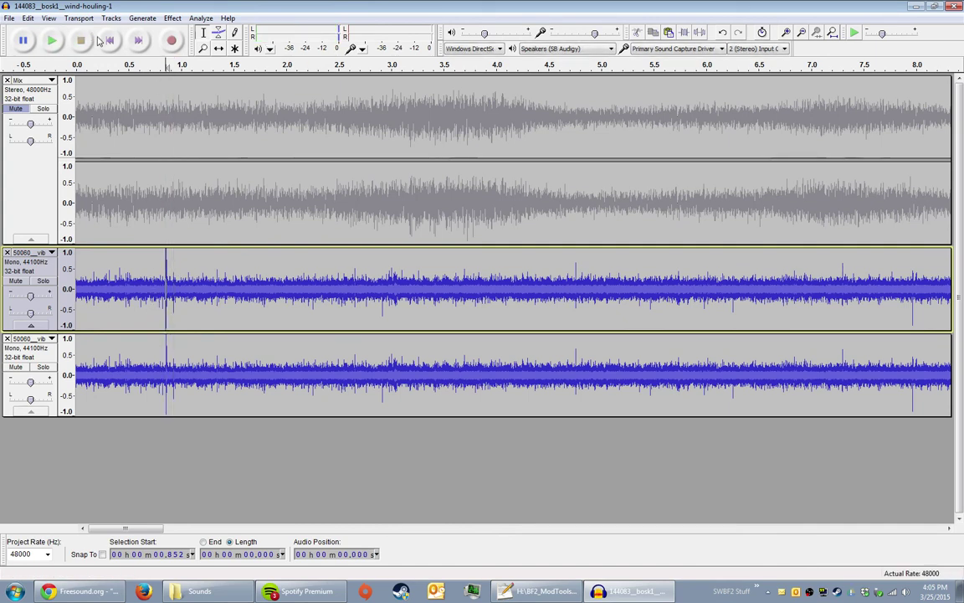
key("Home")
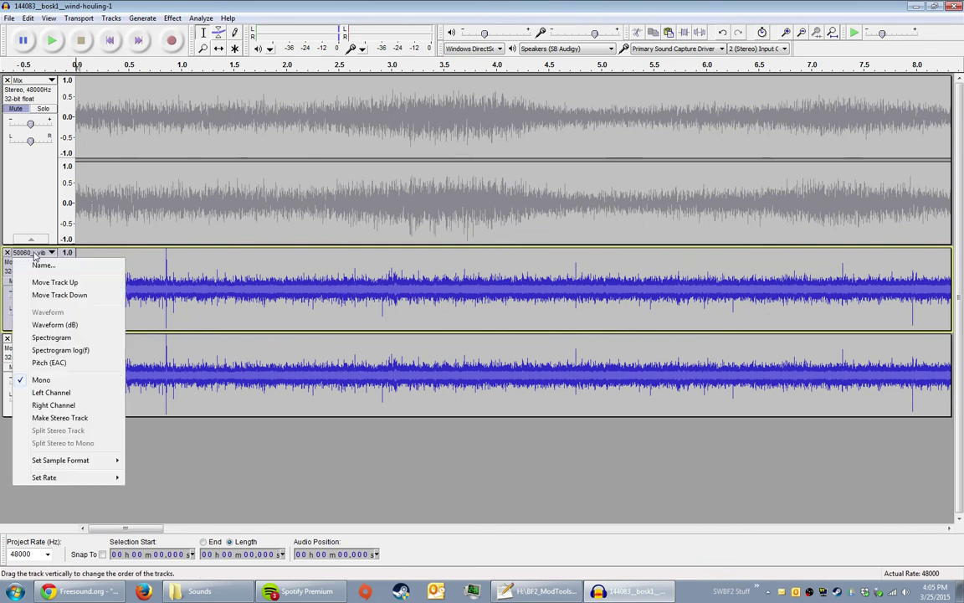
left_click(143, 256)
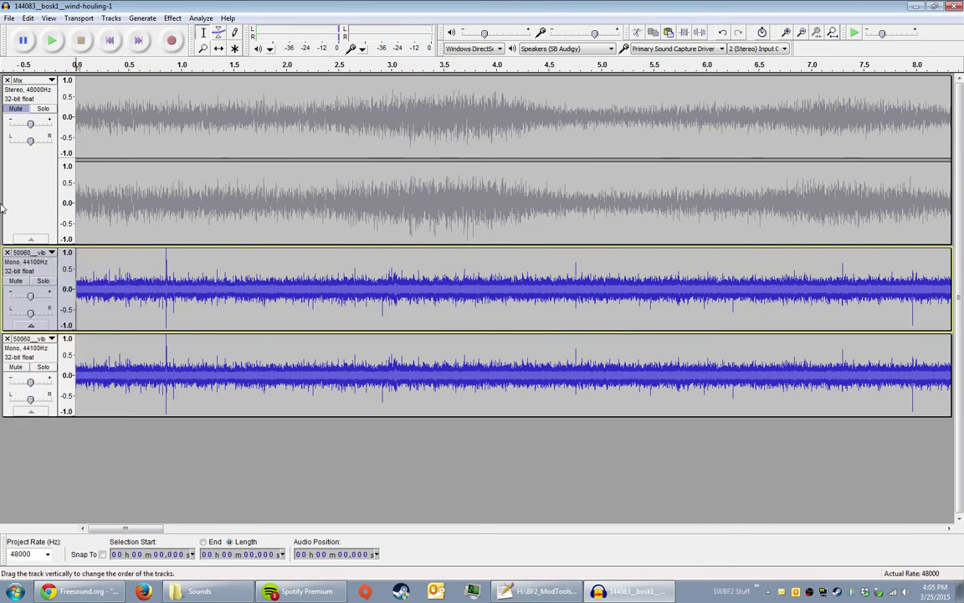
left_click(34, 254)
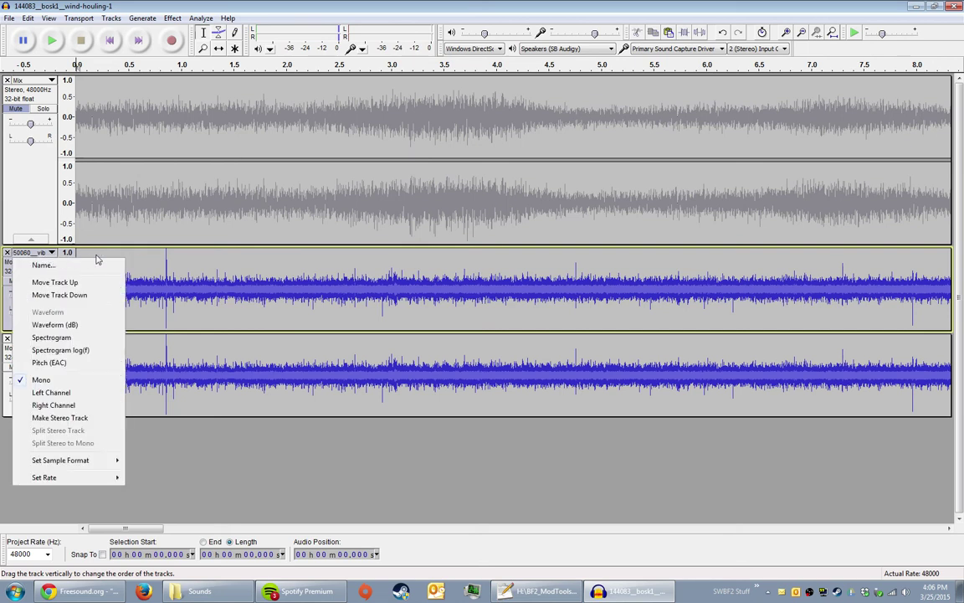
left_click(142, 233)
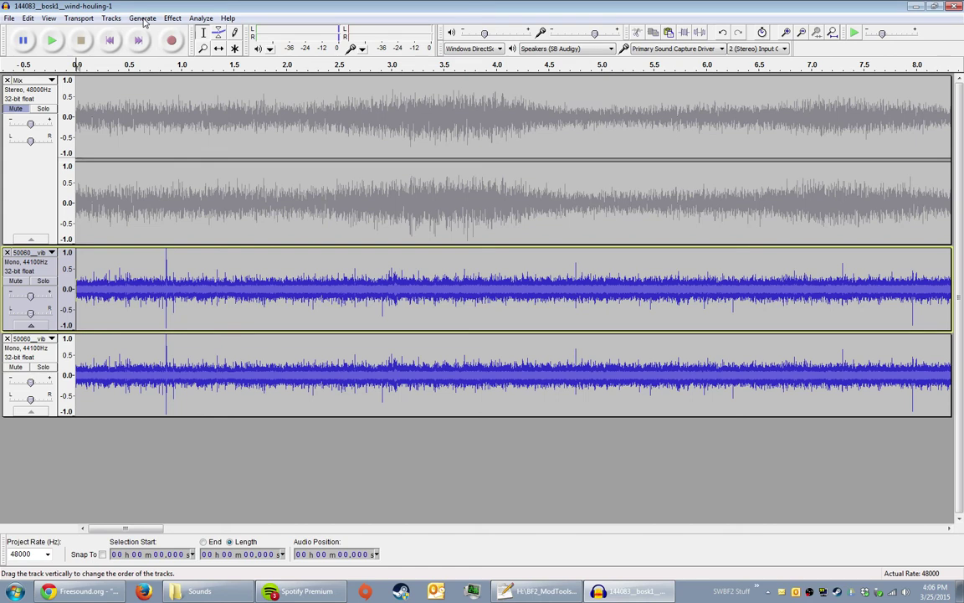
key("shift+m")
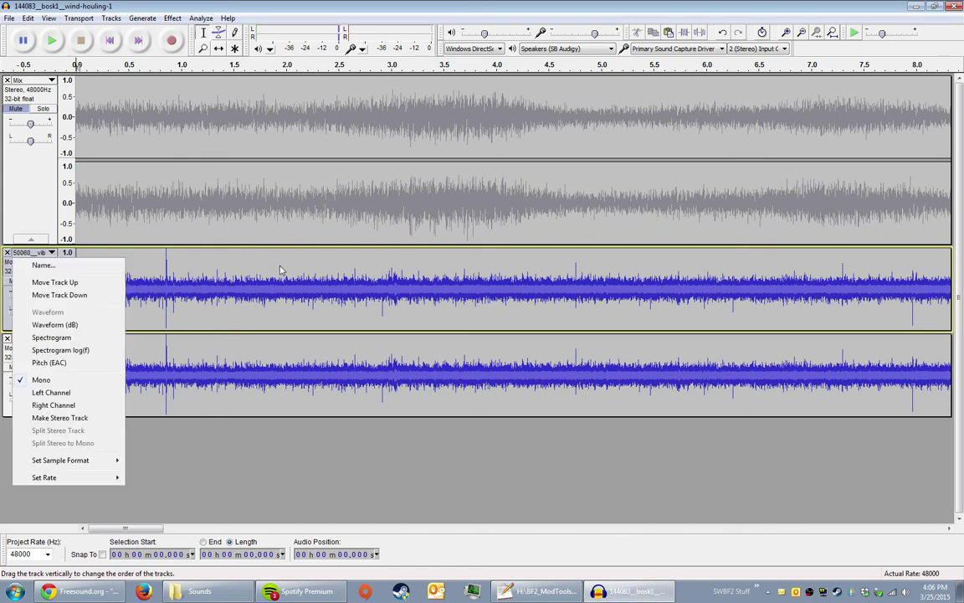
left_click(132, 265)
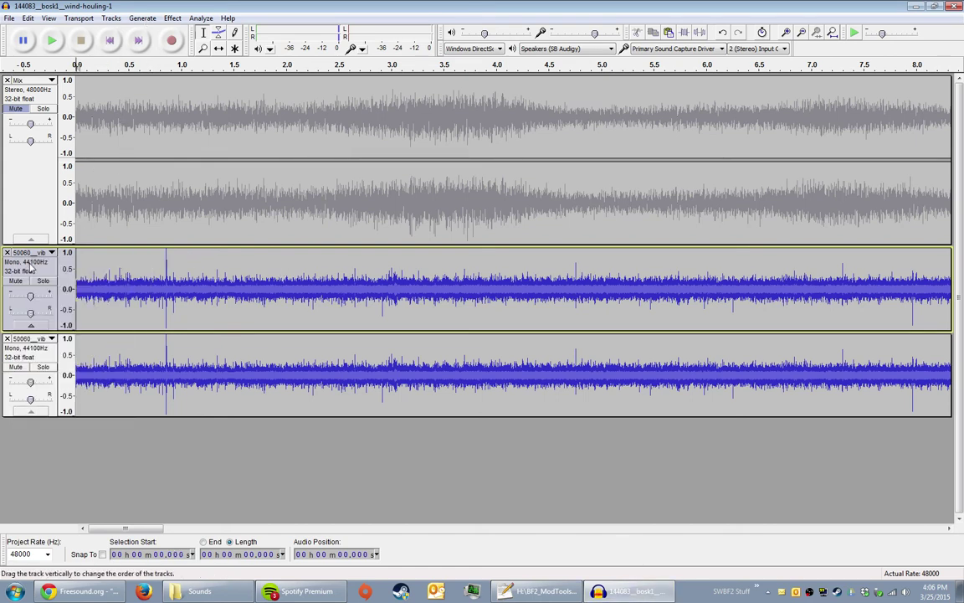
Step: Start saving the project under a new name as an Audacity project in the Sounds folder
left_click(9, 19)
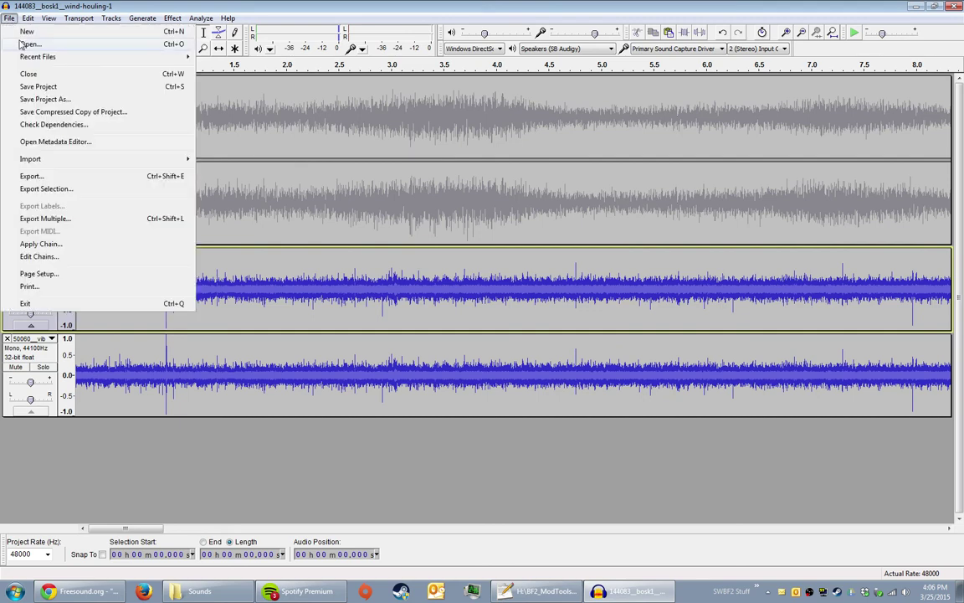
left_click(41, 98)
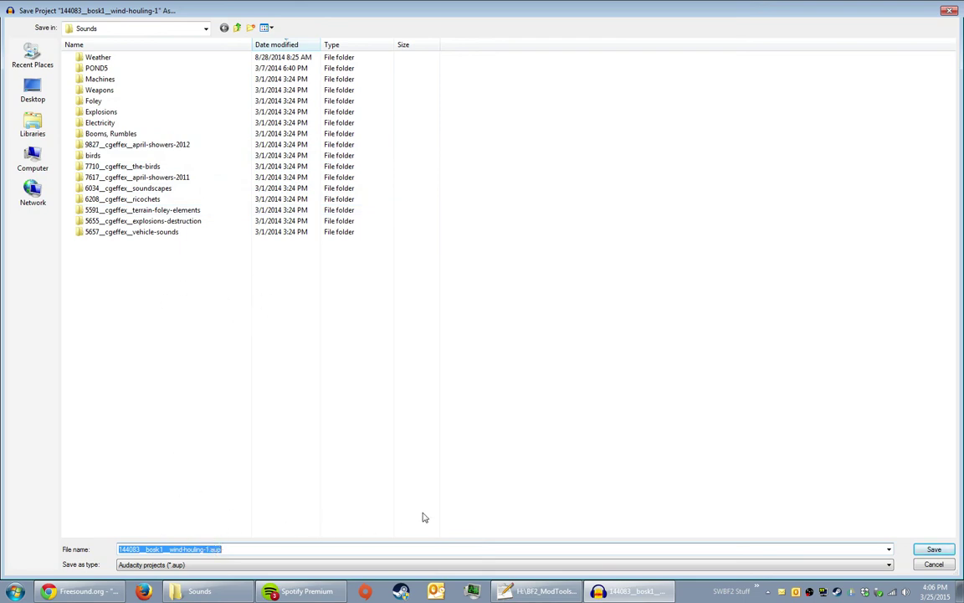
Step: Save the Audacity project as tutorial_sound_1 in the Sounds folder
type("tutorial_")
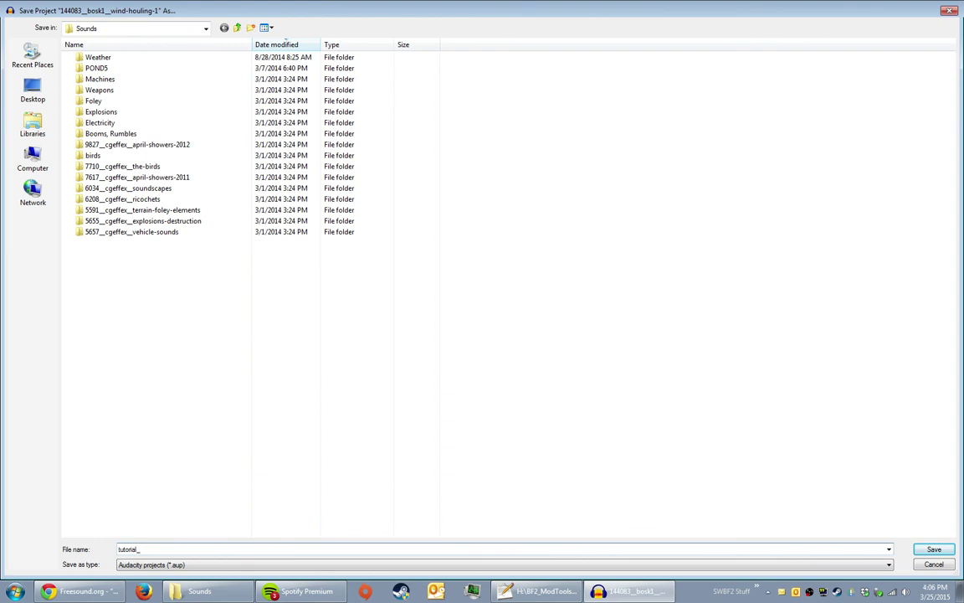
type("sound_1")
key("Return")
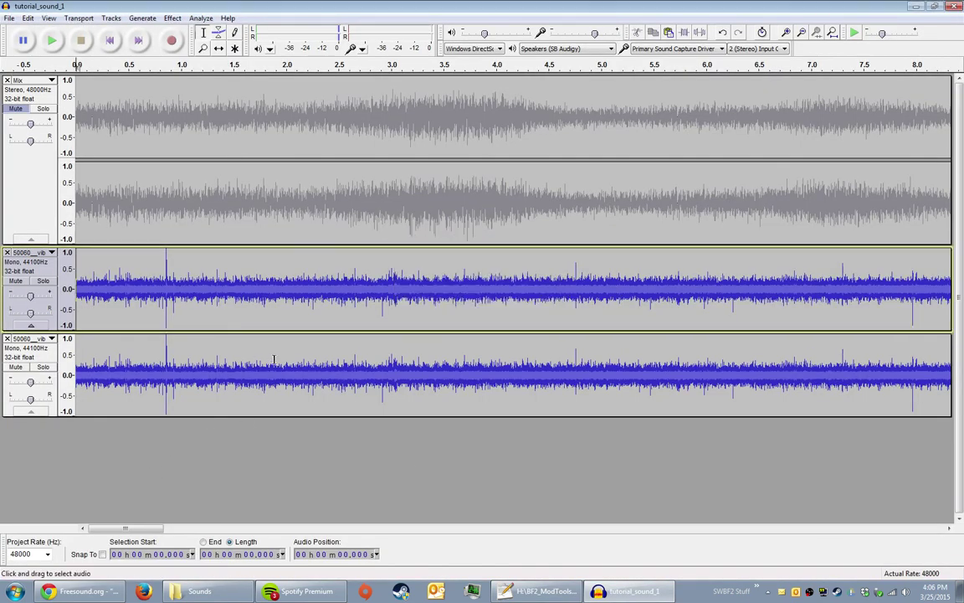
Step: Compare the overall lengths of the muted stereo track and the two mono rain tracks
left_click(95, 273)
left_click(113, 41)
scroll(330, 216, "down", 5)
scroll(331, 216, "down", 1)
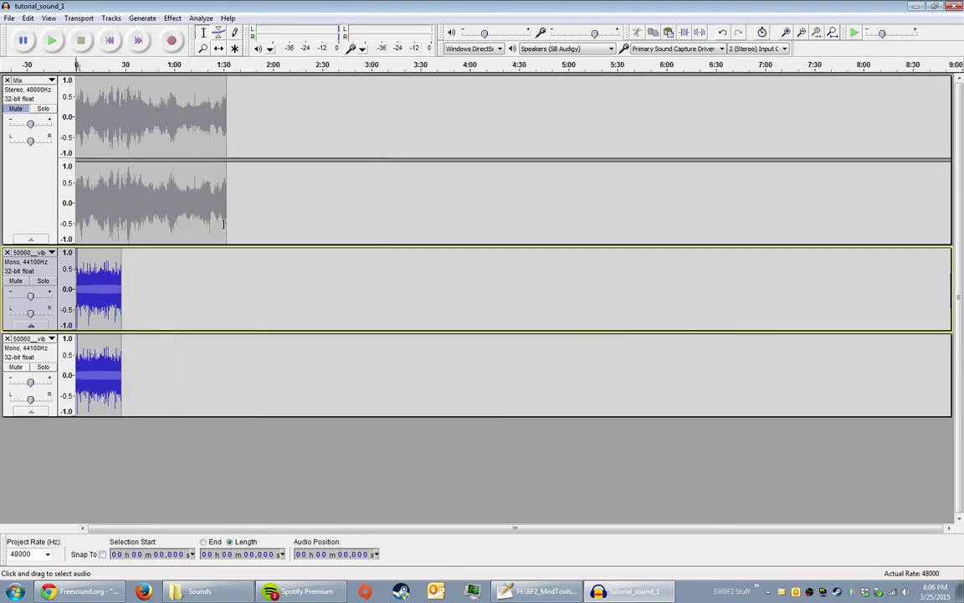
left_click(33, 201)
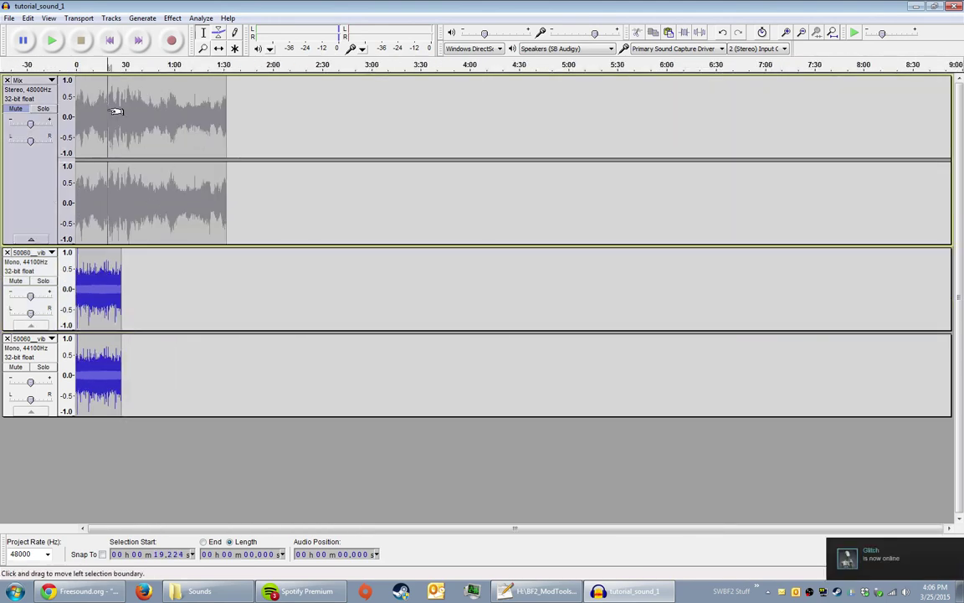
scroll(2, 180, "up", 3)
scroll(2, 172, "up", 1)
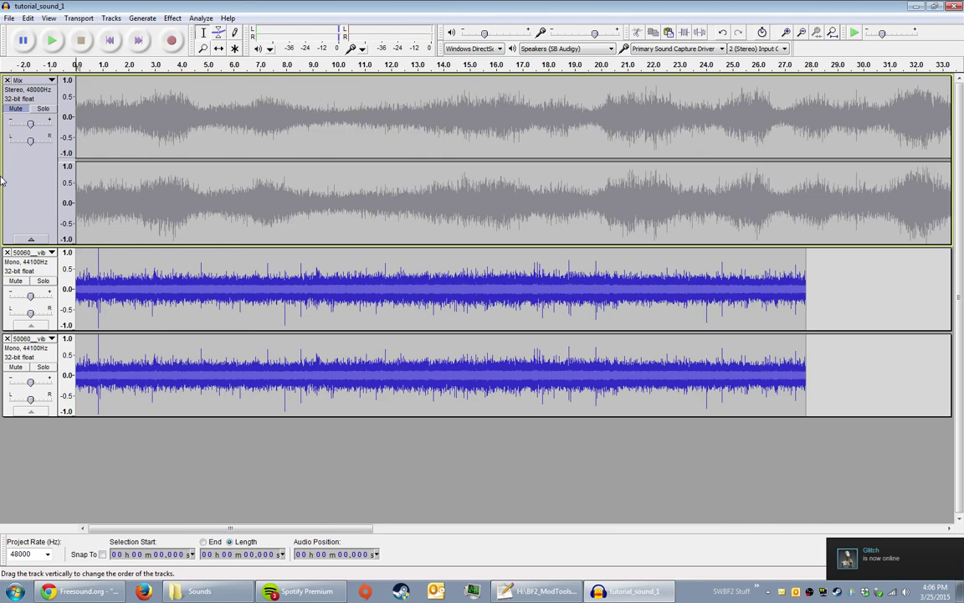
left_click(126, 84)
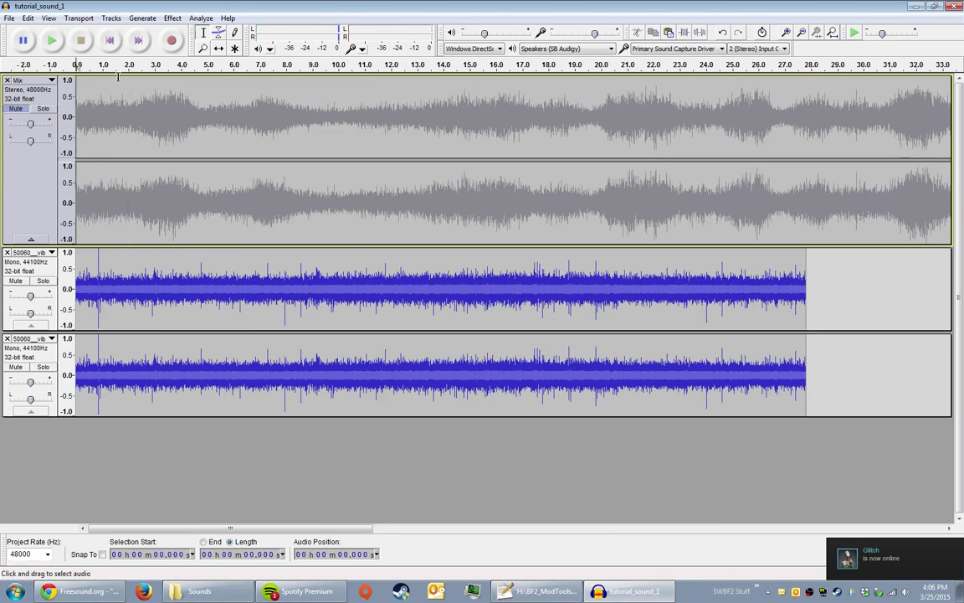
left_click(122, 72)
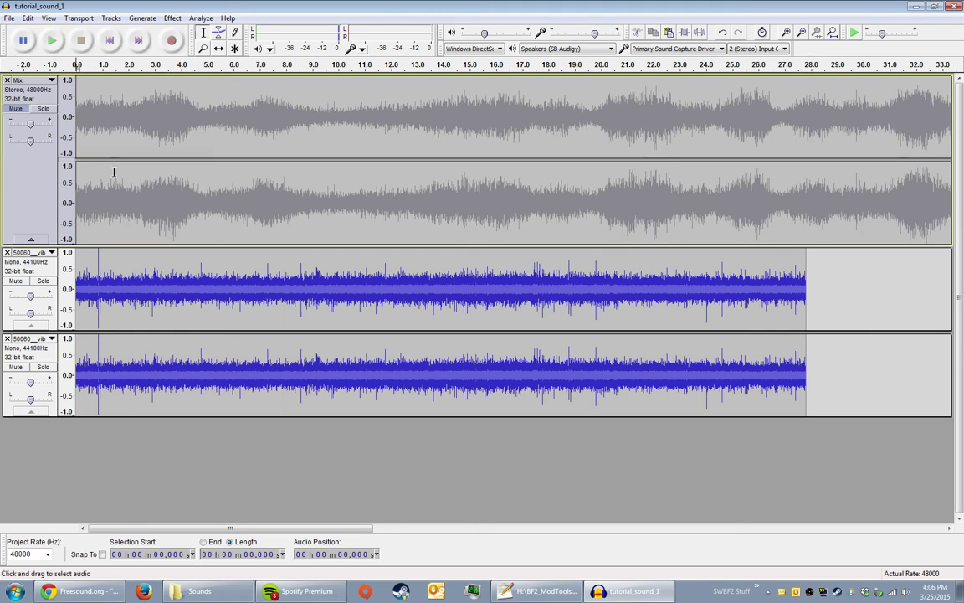
Step: Try assigning the upper mono rain track to the left channel and revert it to mono
left_click(76, 284)
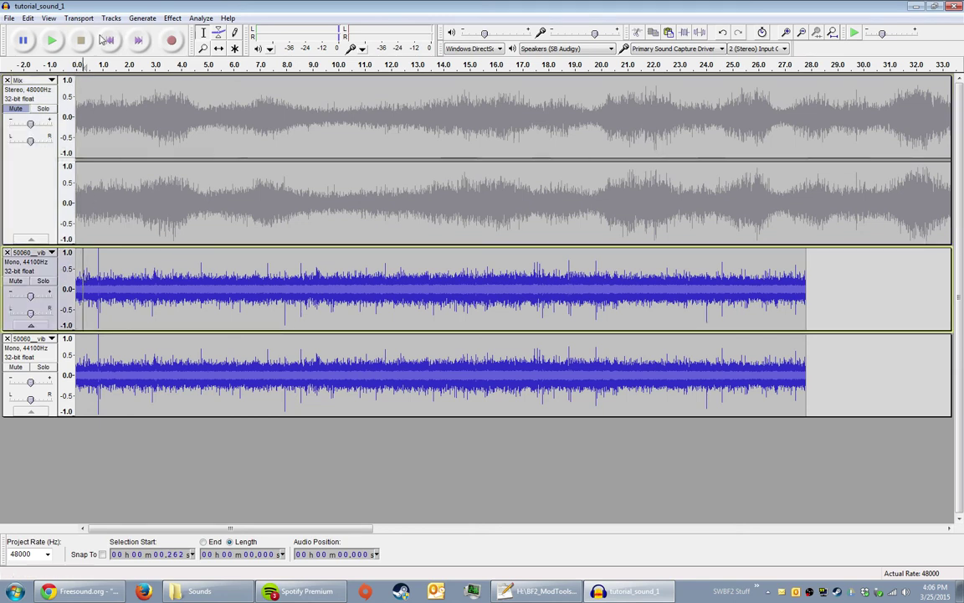
left_click(33, 253)
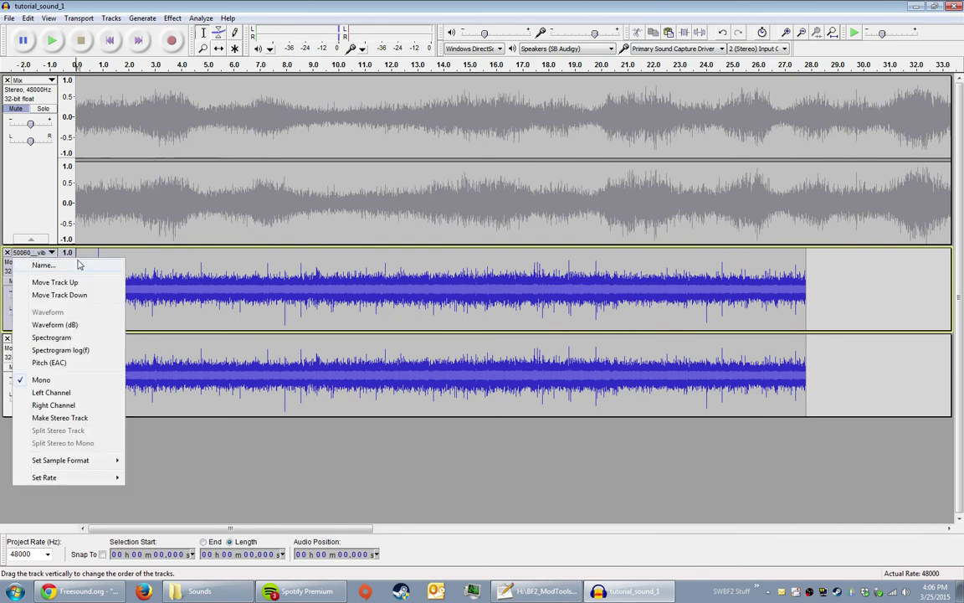
left_click(57, 392)
left_click(34, 253)
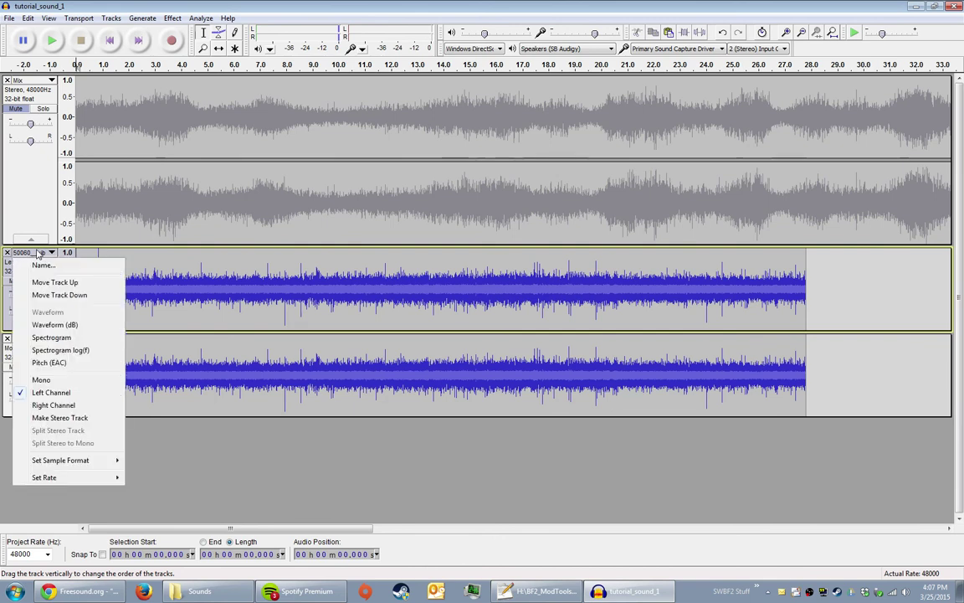
left_click(218, 259)
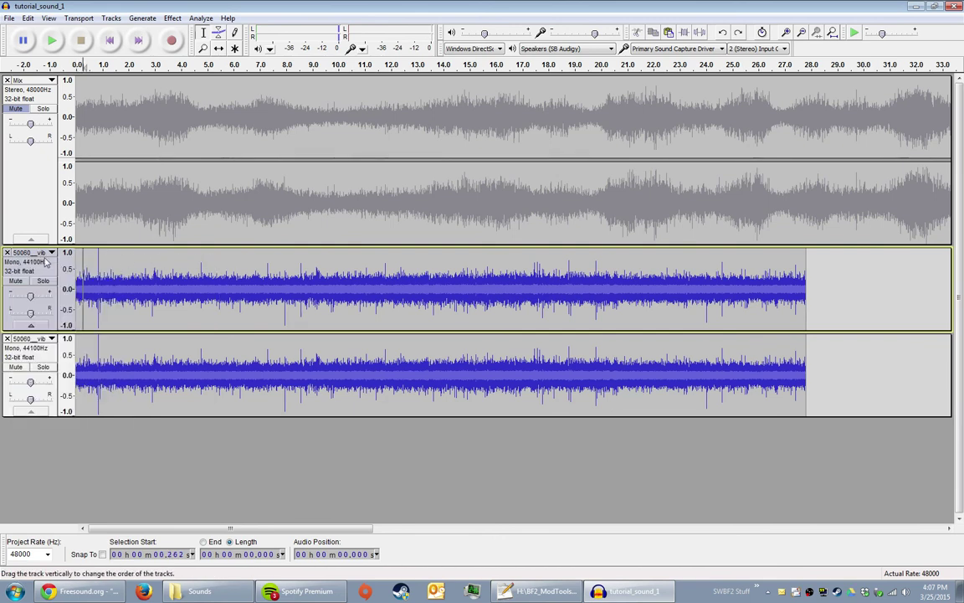
left_click(109, 44)
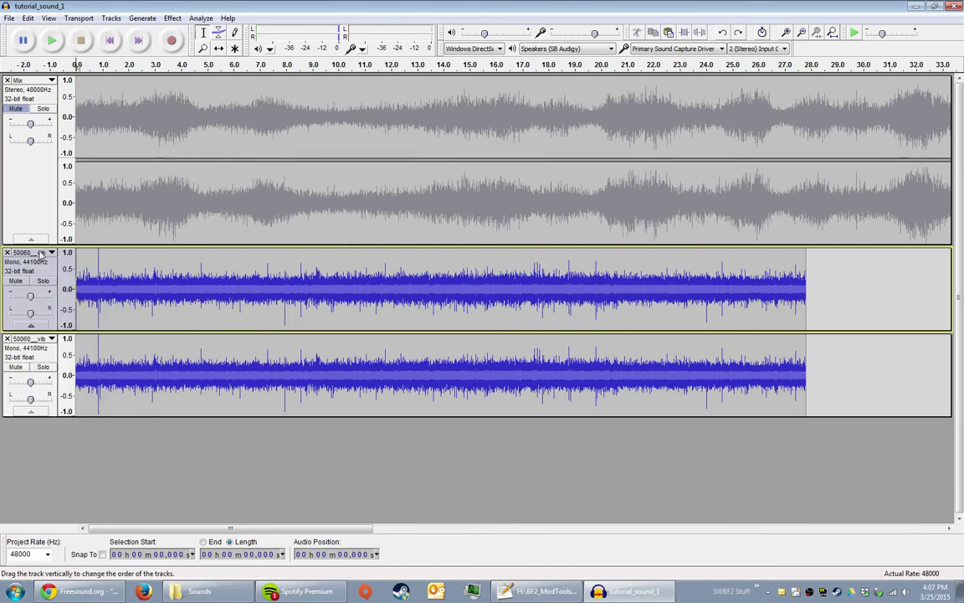
left_click(41, 253)
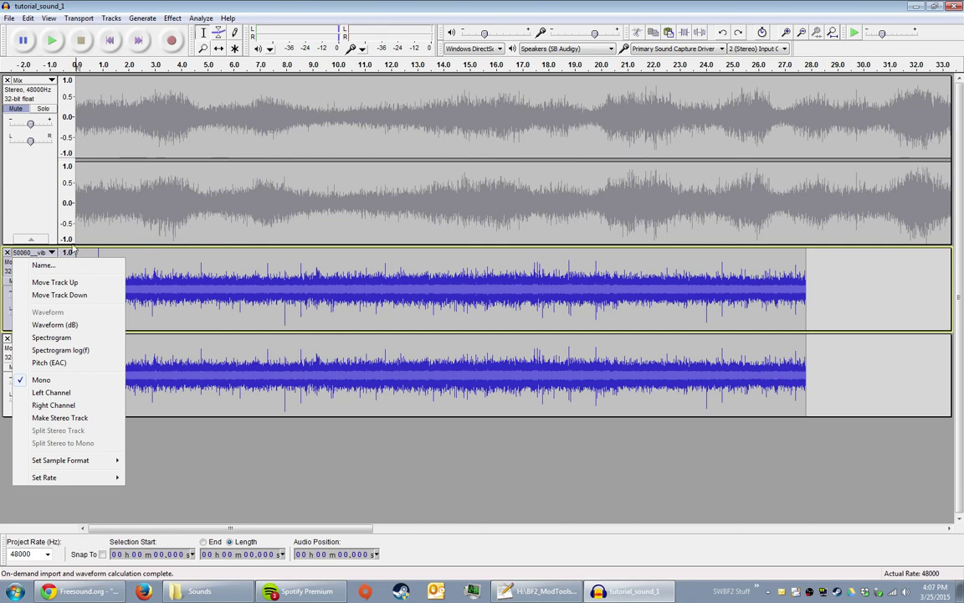
left_click(159, 283)
left_click(110, 39)
Step: Try assigning the upper rain track to the left channel and the lower one to the right, and undo both changes
left_click(30, 251)
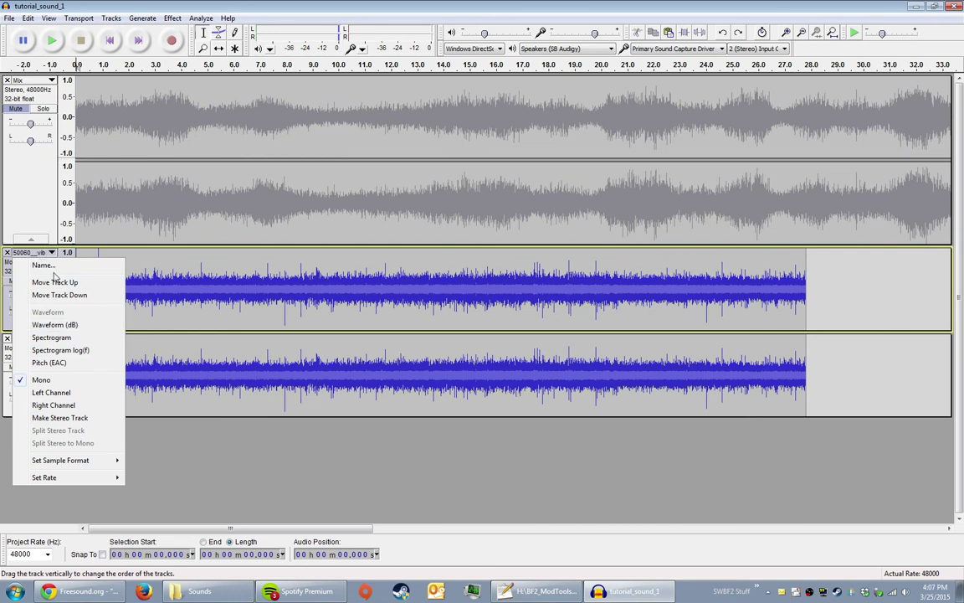
left_click(49, 393)
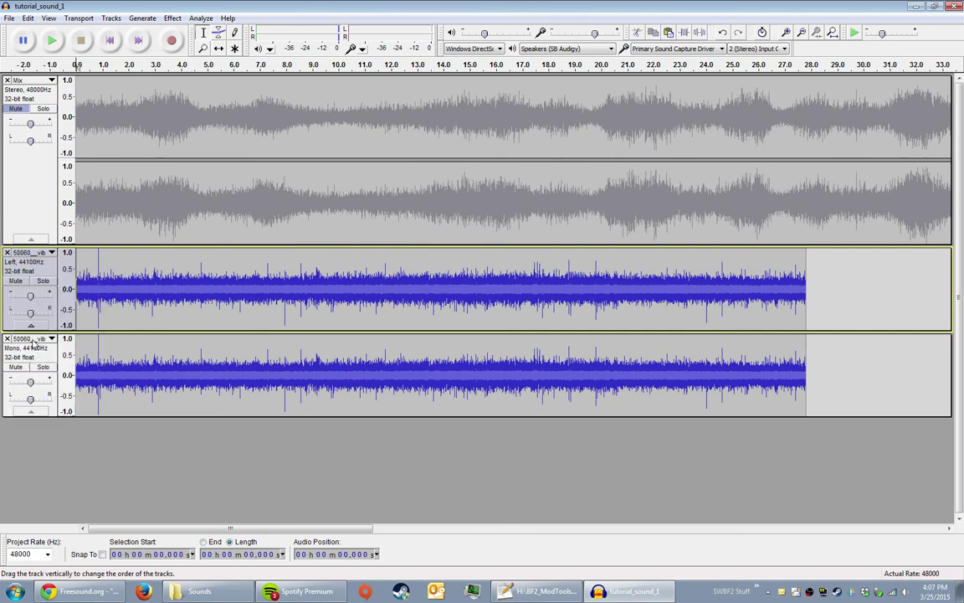
left_click(32, 339)
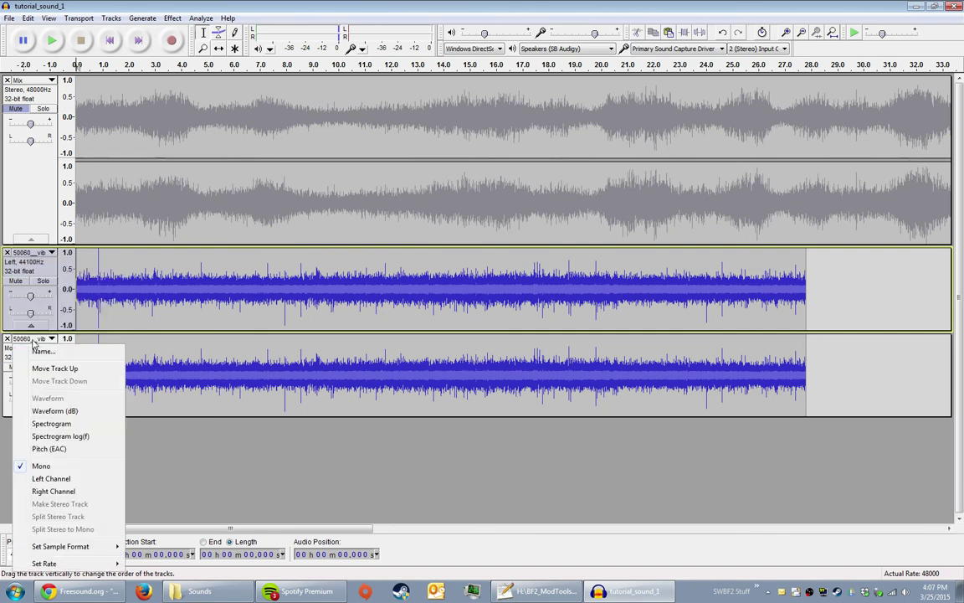
left_click(53, 492)
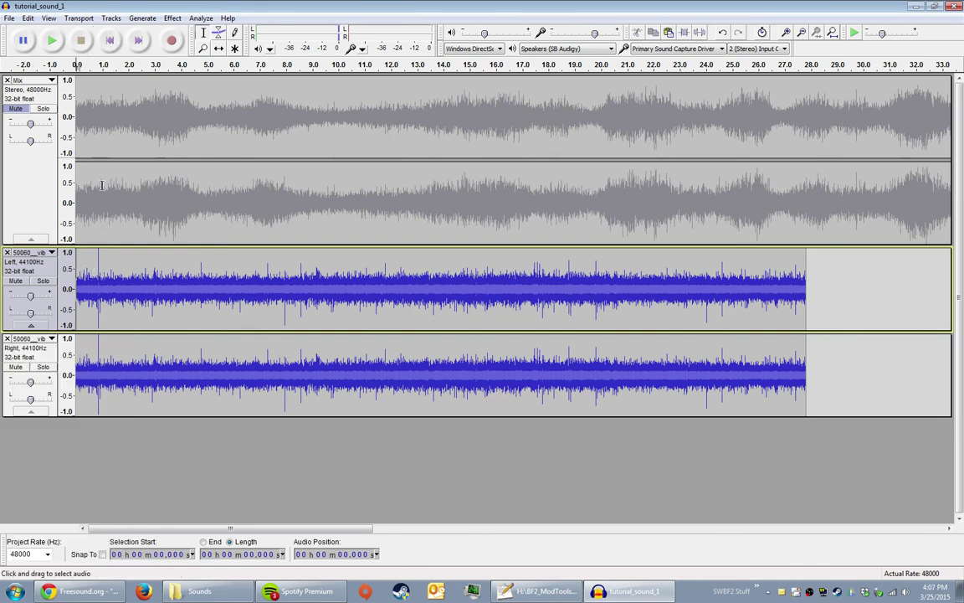
key("ctrl+z")
key("ctrl+z")
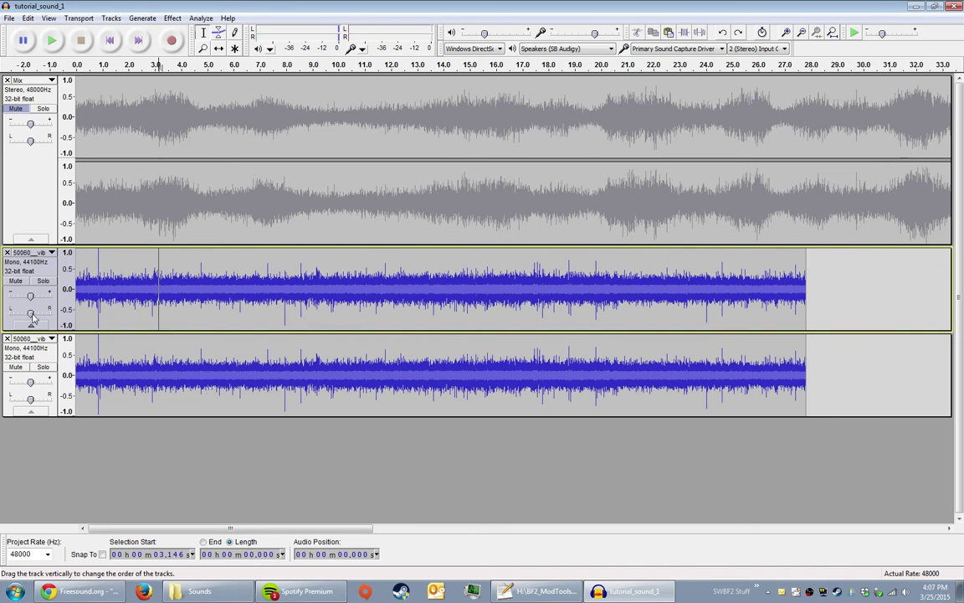
Step: Try panning the upper rain track fully left, and return its pan to the centre
left_click_drag(30, 314, 8, 313)
left_click(30, 401)
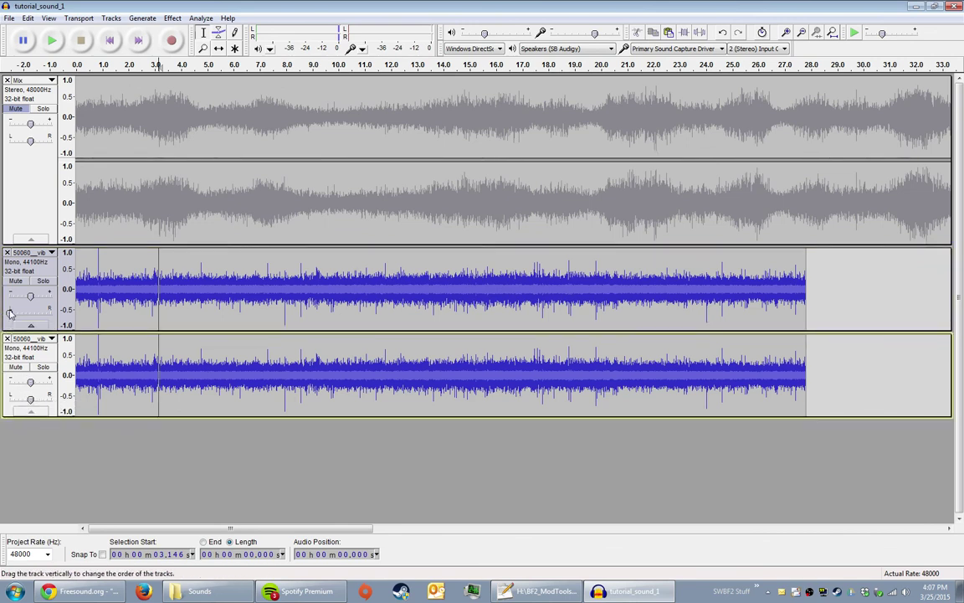
left_click_drag(10, 314, 30, 313)
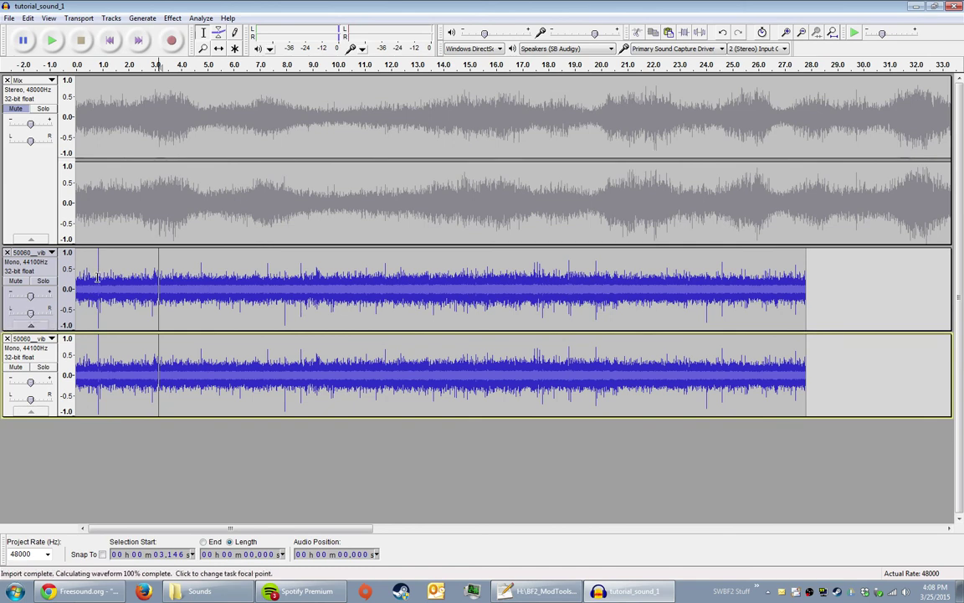
left_click(77, 69)
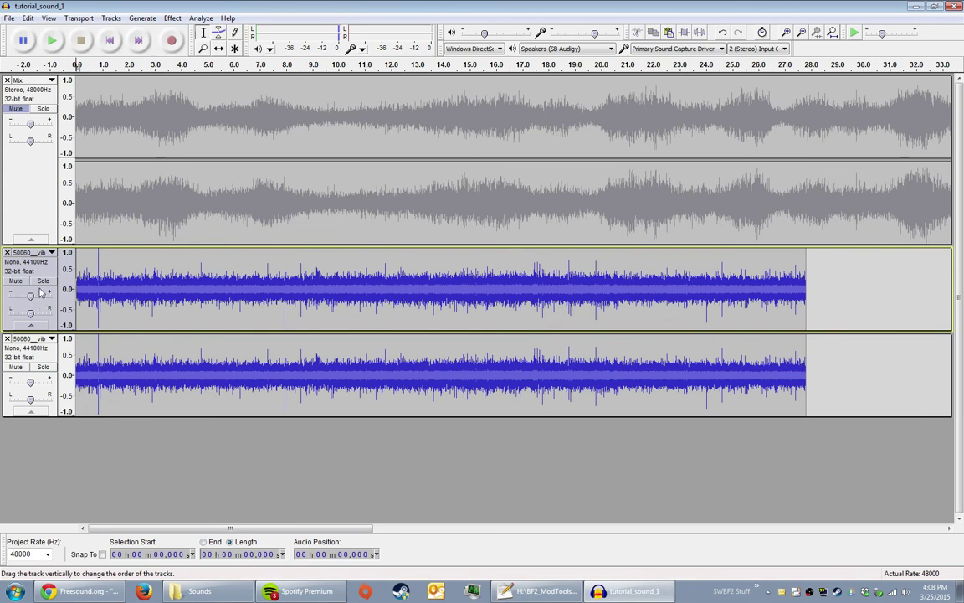
Step: Solo the upper rain track to audition it from the start, and turn solo off
key("shift+s")
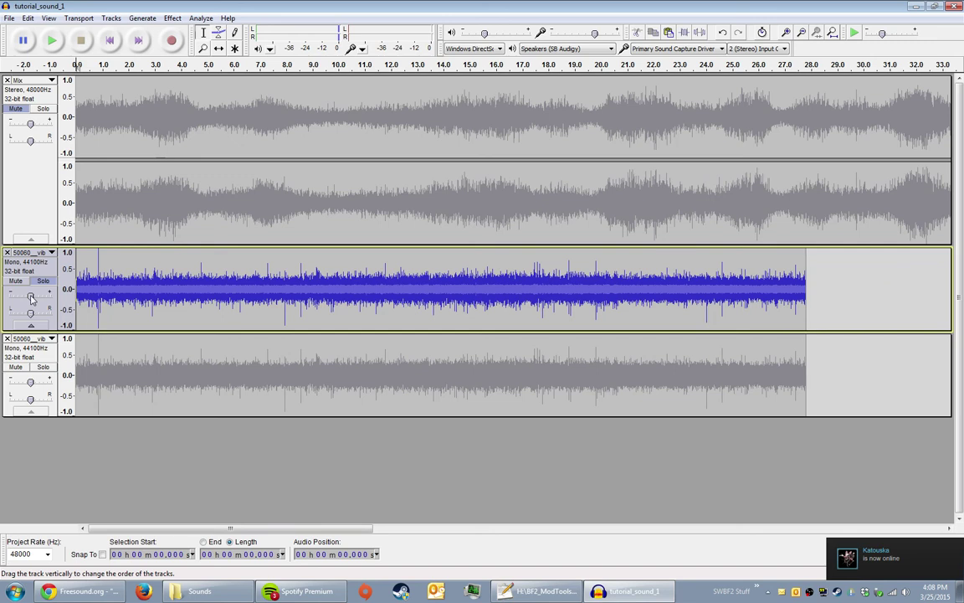
key("space")
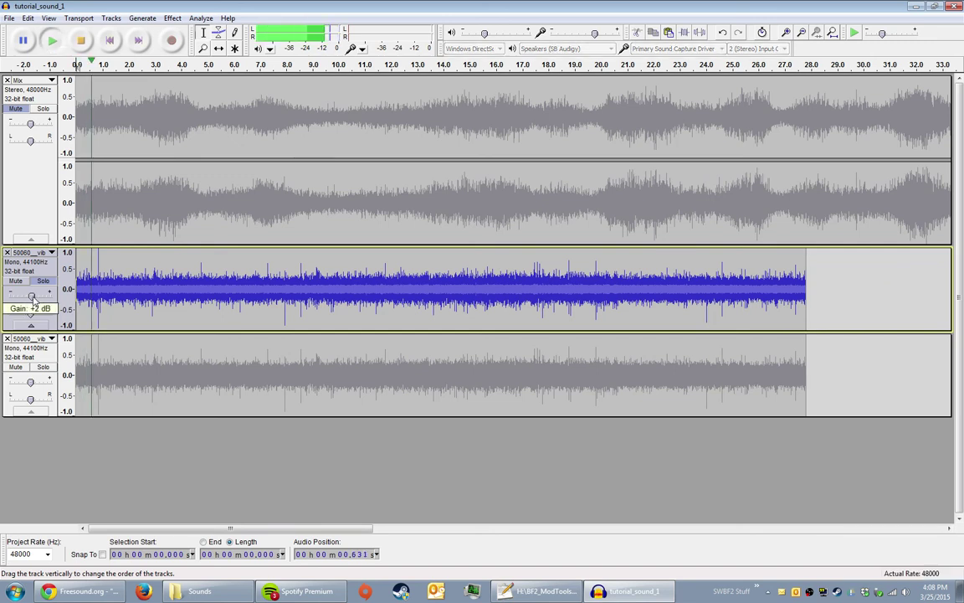
key("space")
key("space")
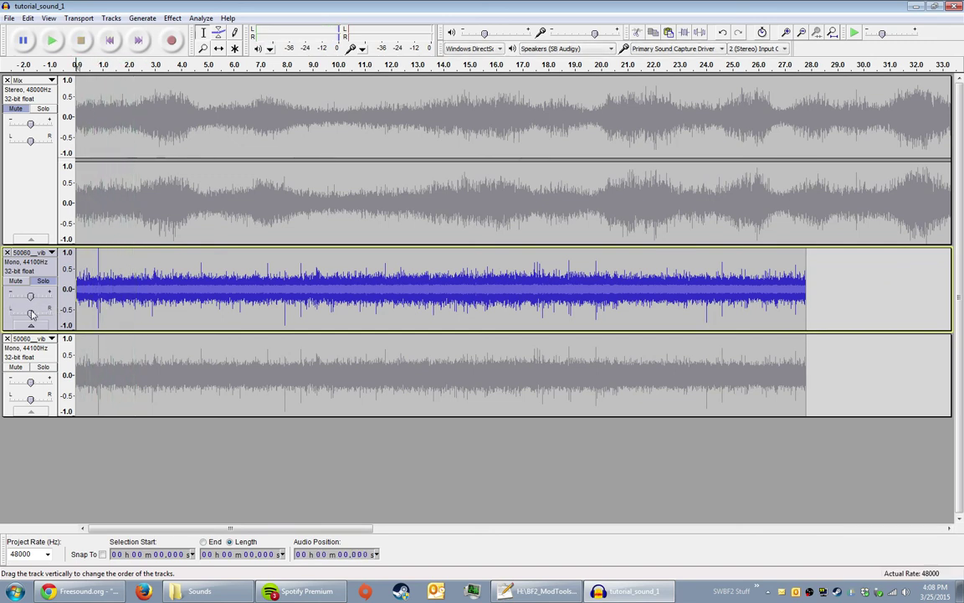
mouse_move(30, 315)
left_mouse_down()
mouse_move(8, 313)
mouse_move(63, 310)
mouse_move(30, 313)
left_mouse_up()
key("space")
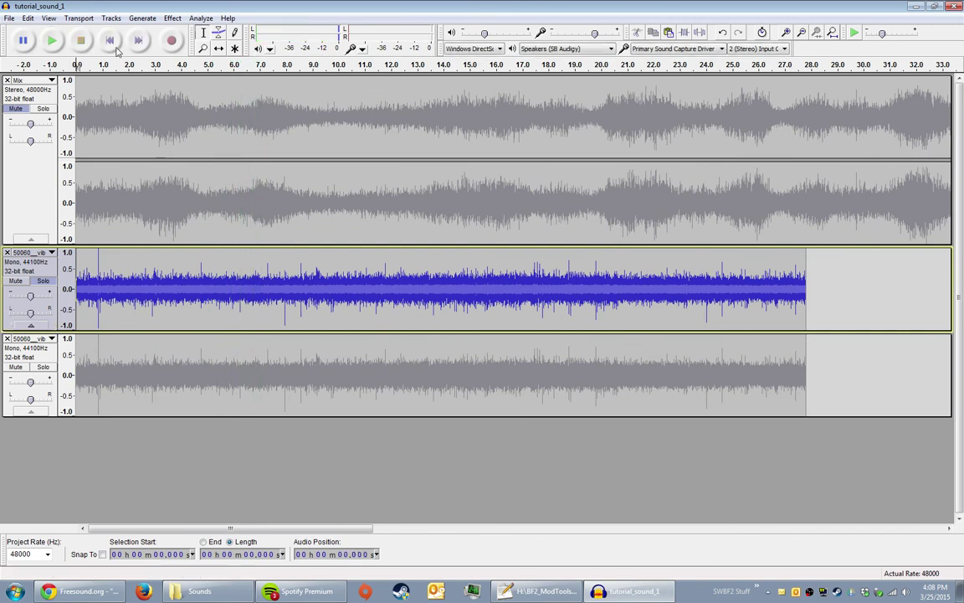
key("shift+Down")
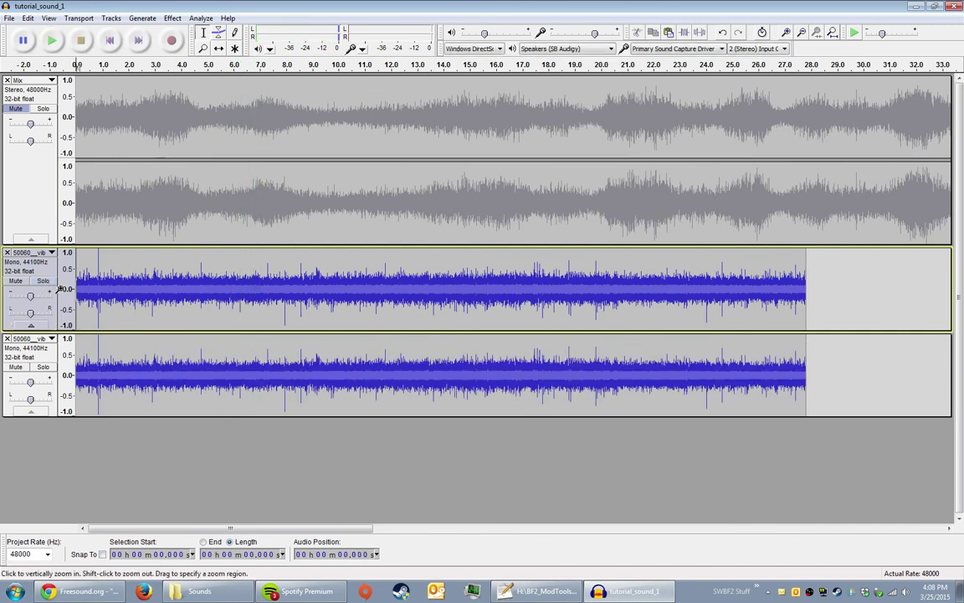
Step: Set the upper rain track to Left Channel and the lower rain track to Right Channel
left_click(29, 252)
left_click(51, 392)
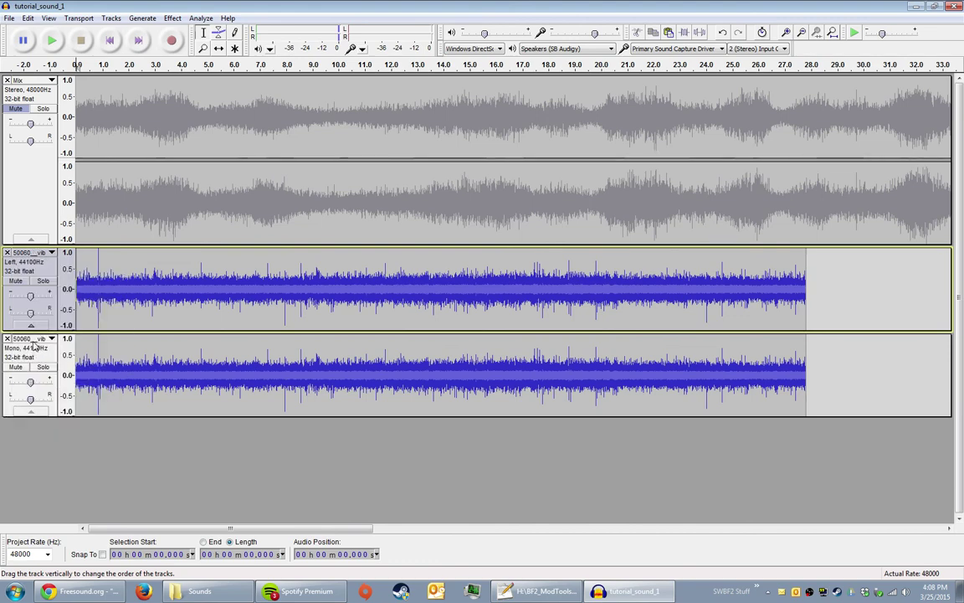
left_click(29, 338)
left_click(48, 494)
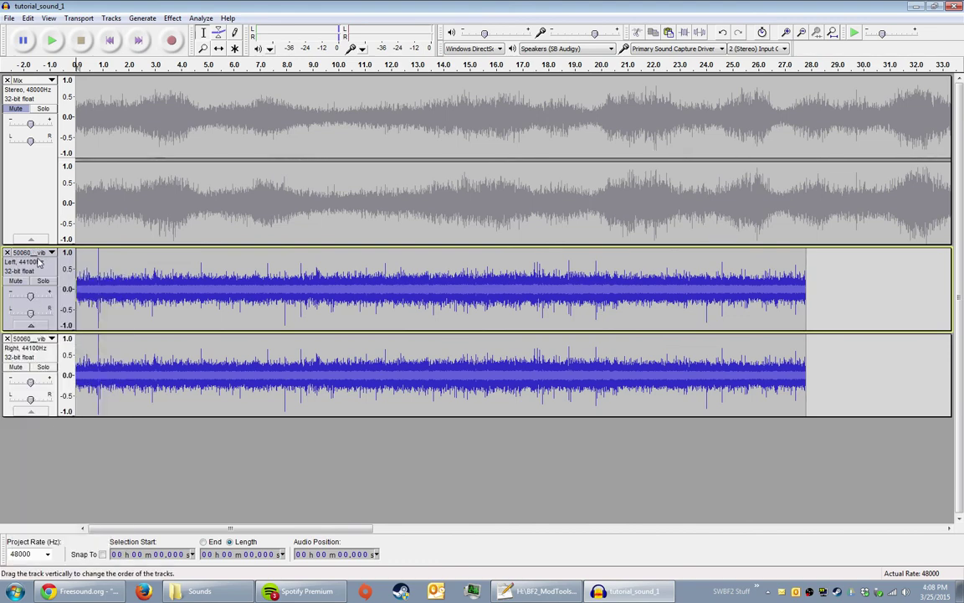
left_click(38, 252)
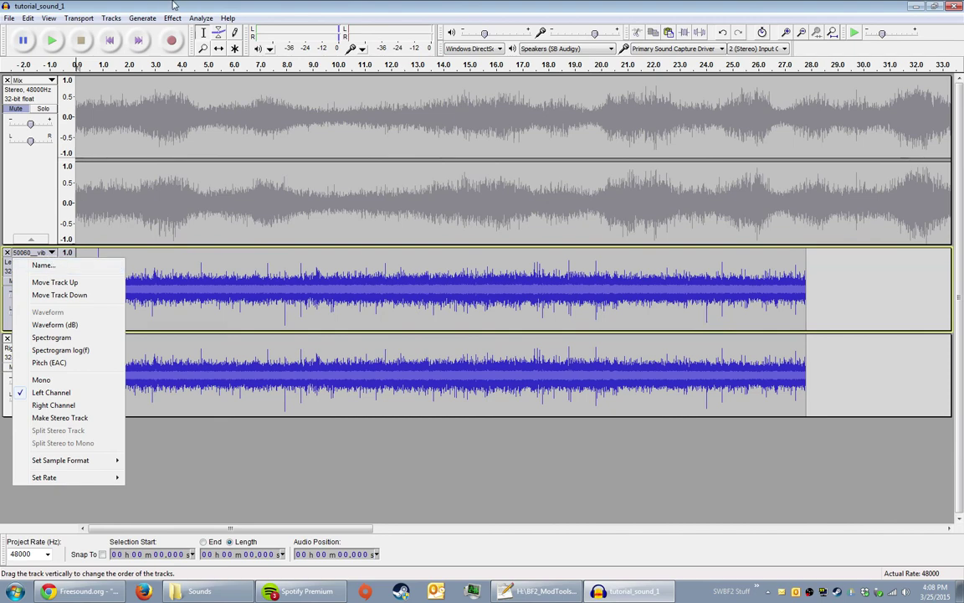
left_click(63, 223)
left_click(98, 278)
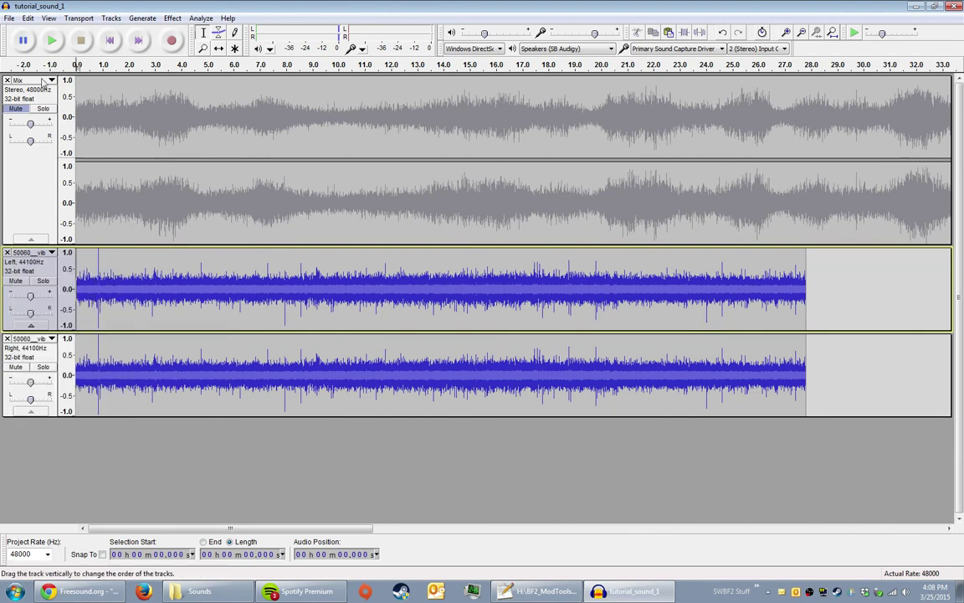
Step: Rename the stereo track Mix as Wind
left_click(34, 81)
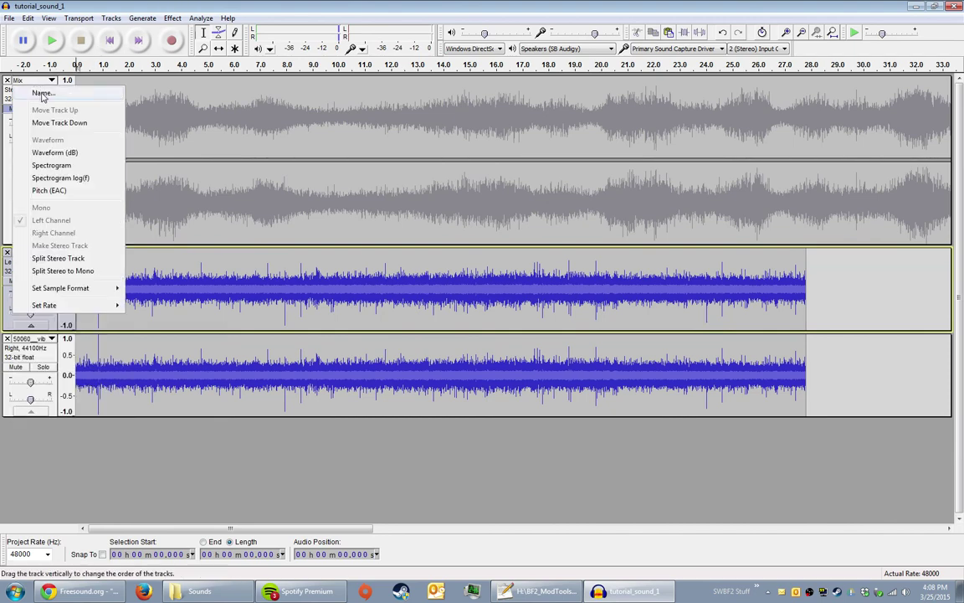
left_click(43, 93)
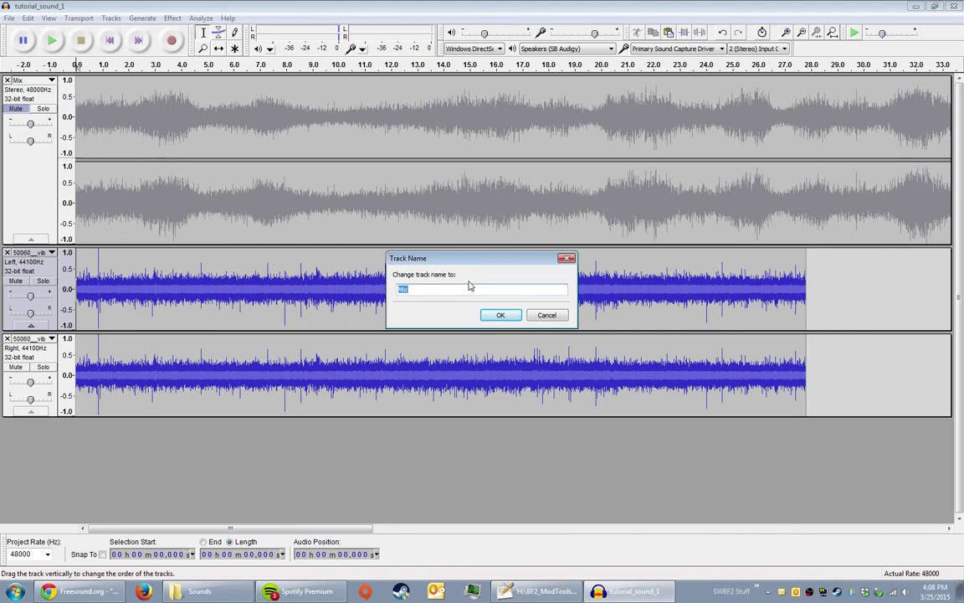
type("Wind")
key("Return")
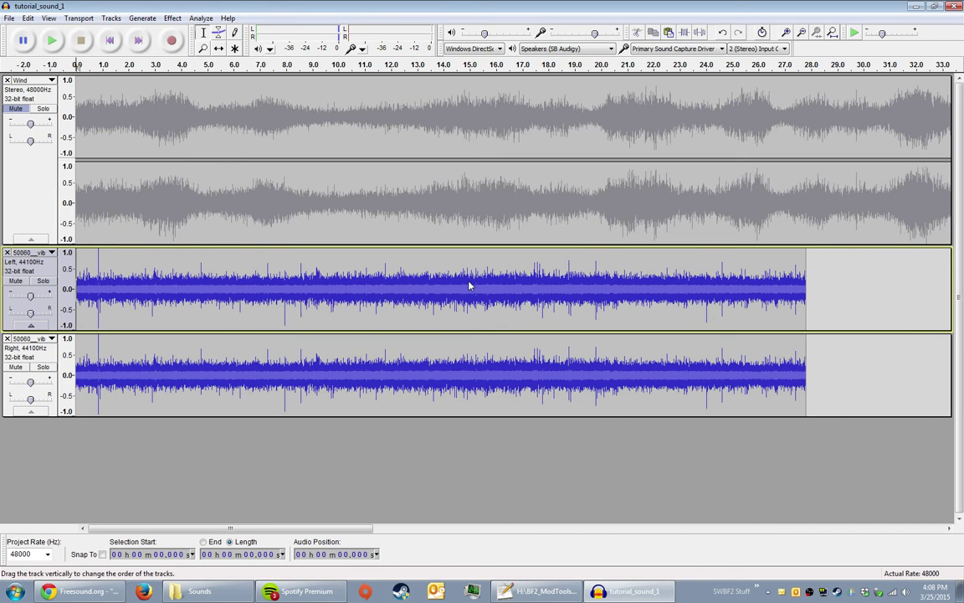
Step: Rename the upper rain track, assigned to the left channel, as Rain L
left_click(34, 253)
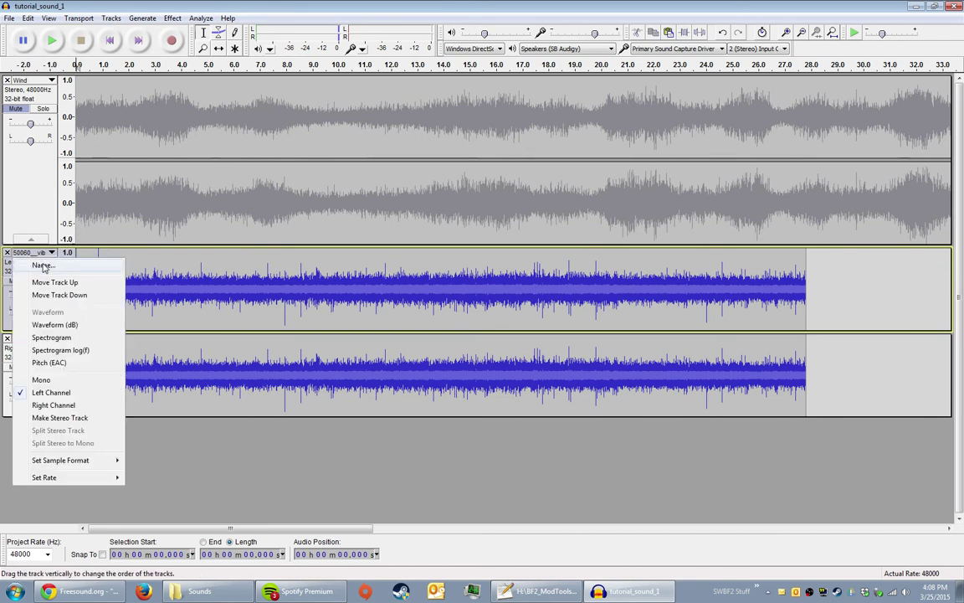
left_click(42, 264)
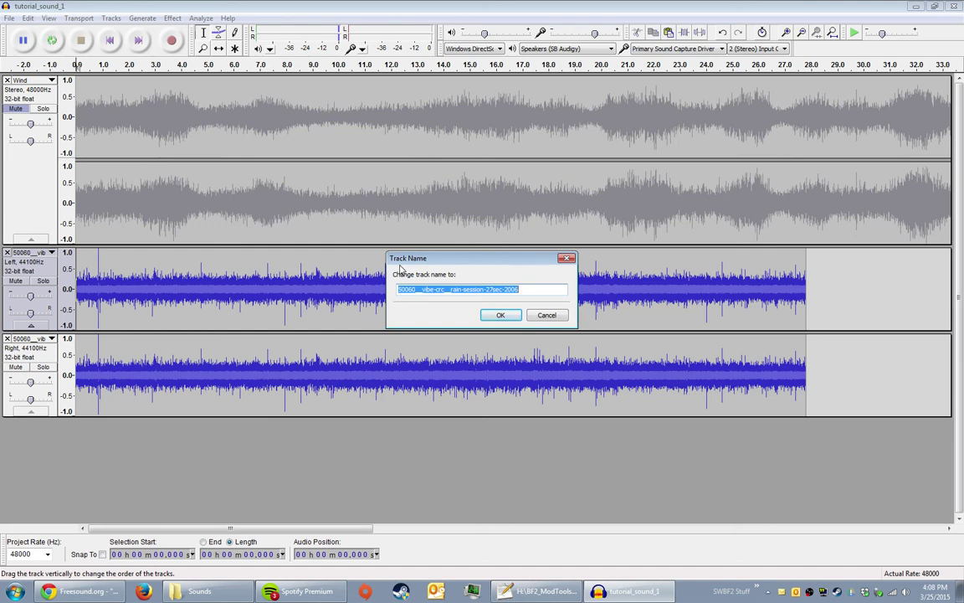
type("Rain L")
key("Return")
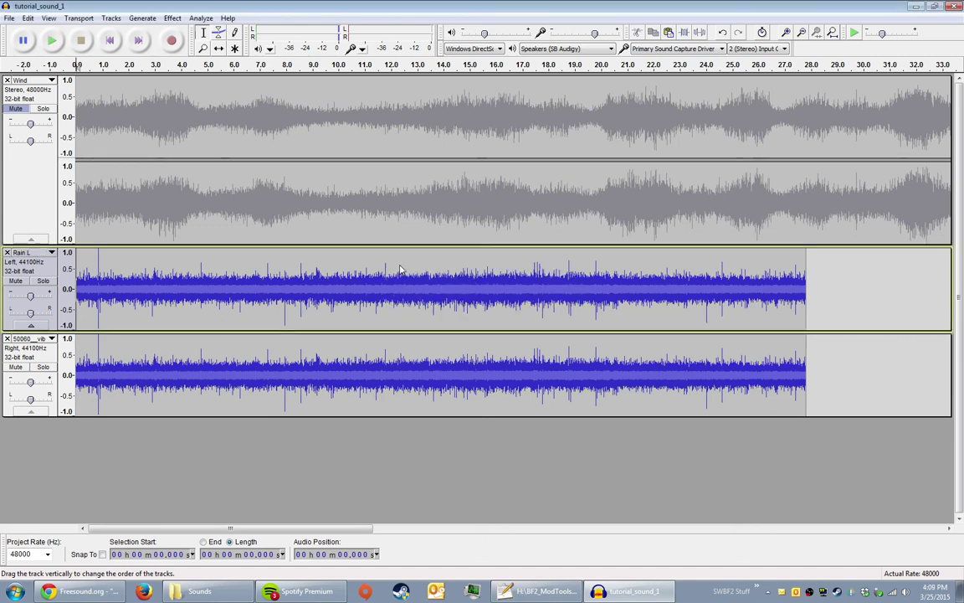
Step: Rename the lower rain track, assigned to the right channel, as Rain R
left_click(32, 340)
left_click(46, 351)
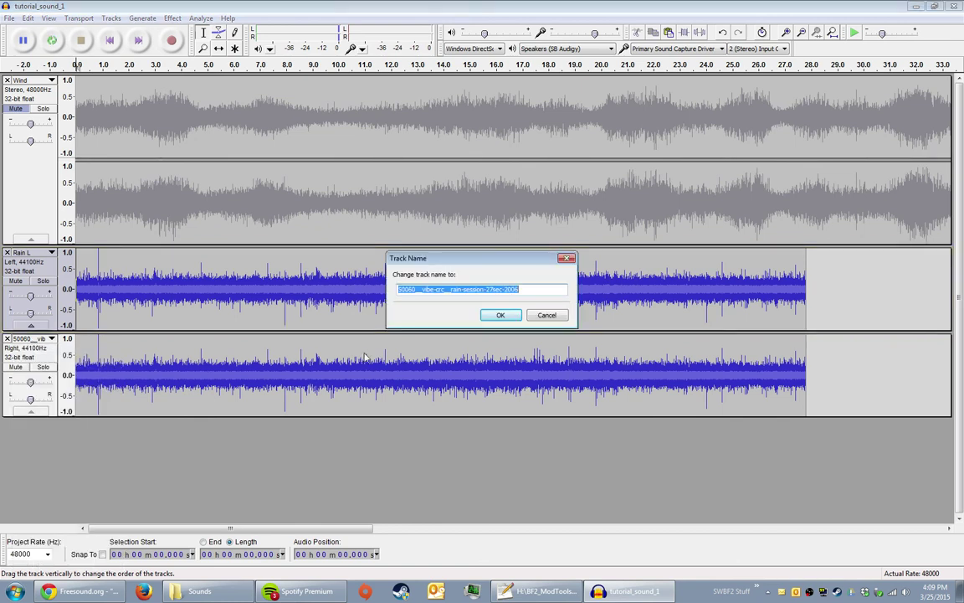
type("Rain R")
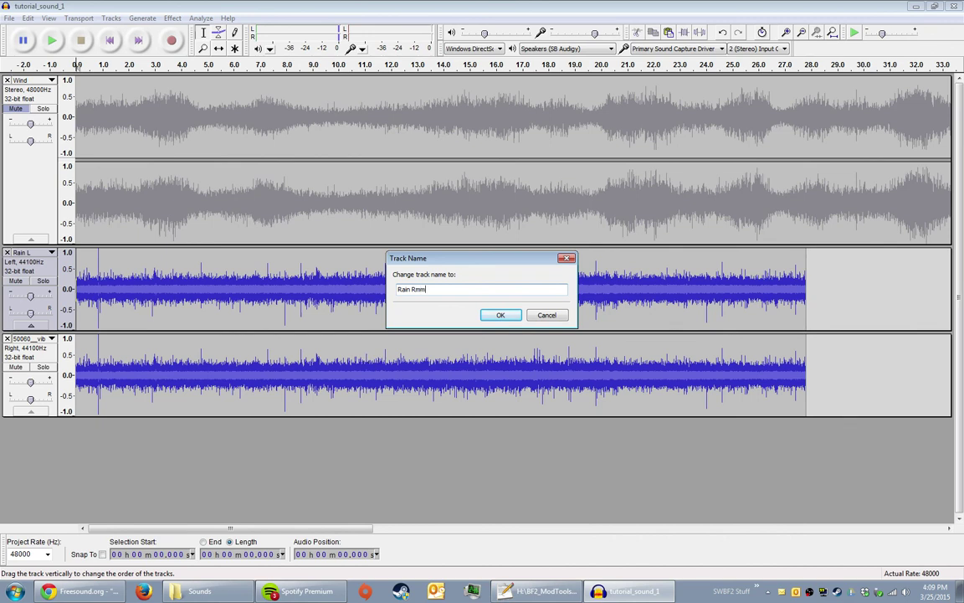
key("Return")
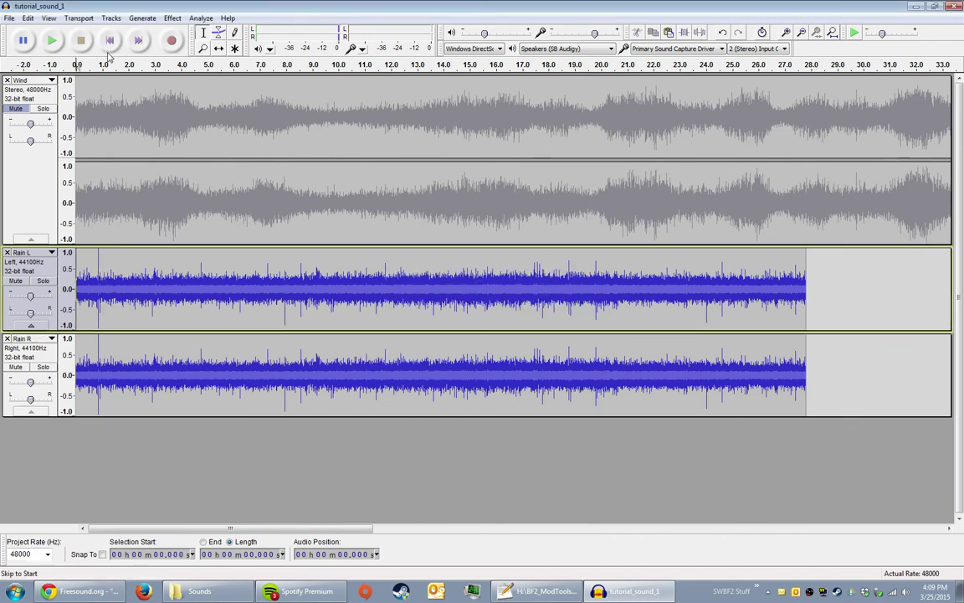
Step: Play both rain tracks from the start, muting and unmuting Rain R to compare the sound, and stop playback
key("ctrl+1")
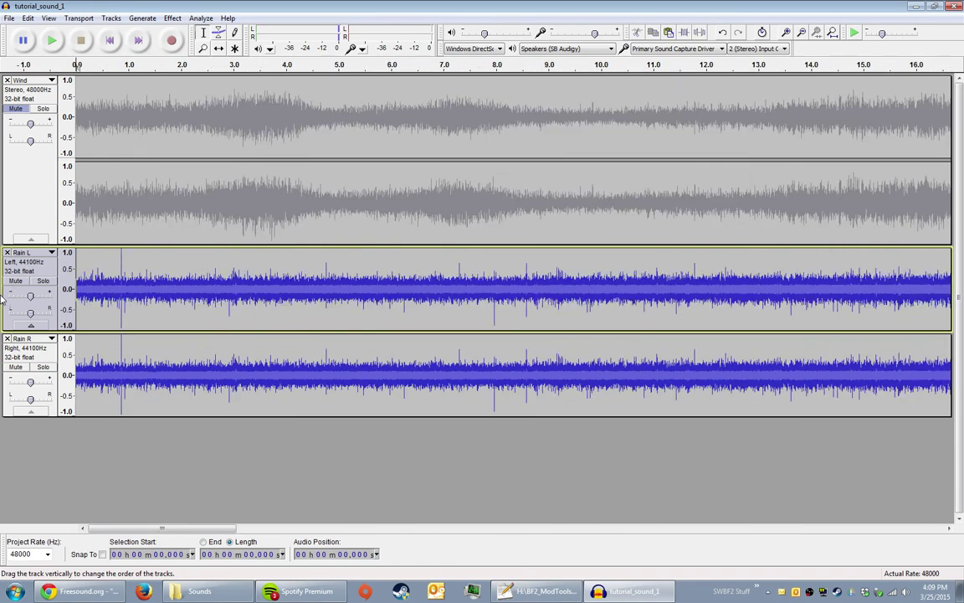
left_click(110, 44)
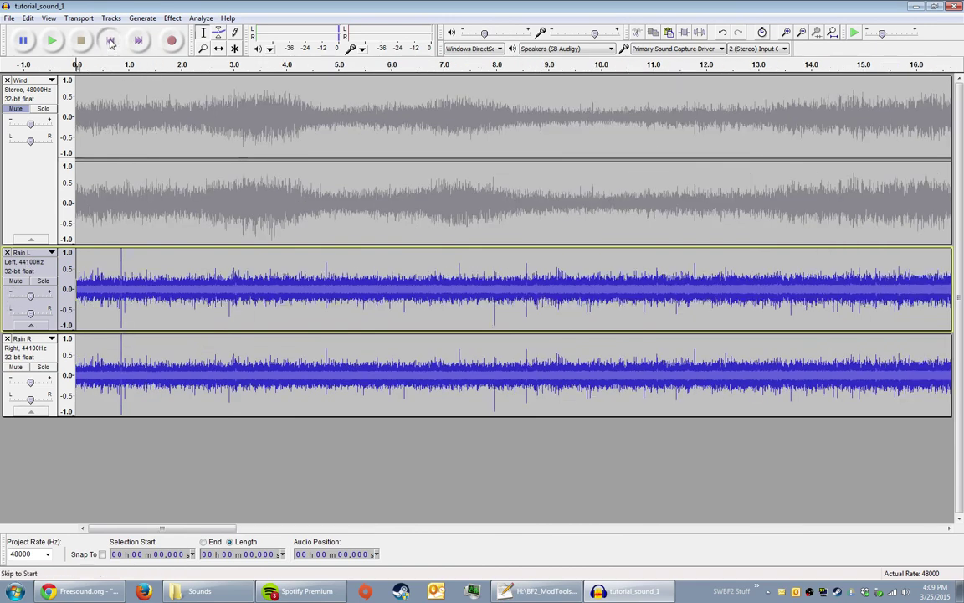
key("ctrl+3")
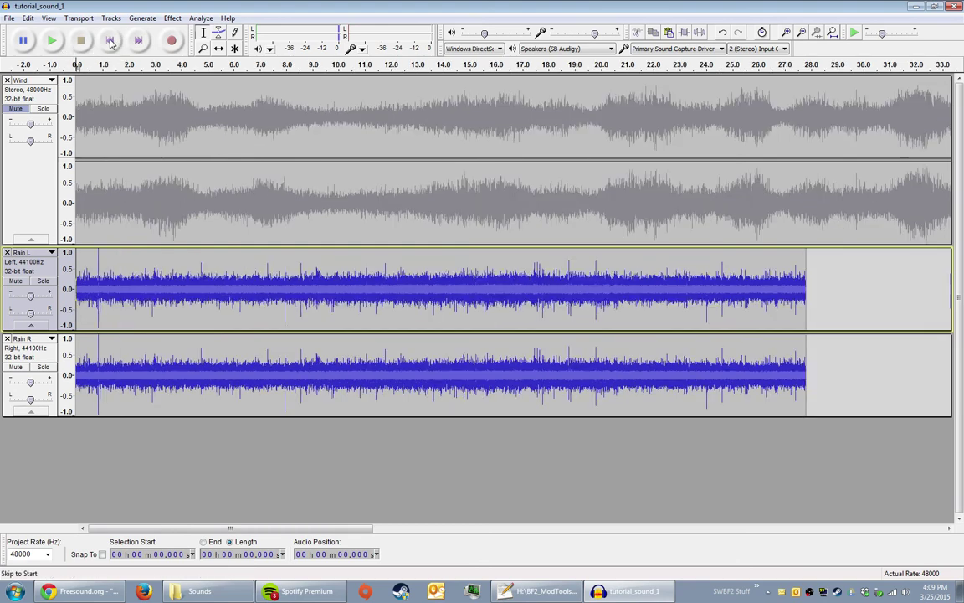
left_click(84, 253)
left_click(108, 40)
key("space")
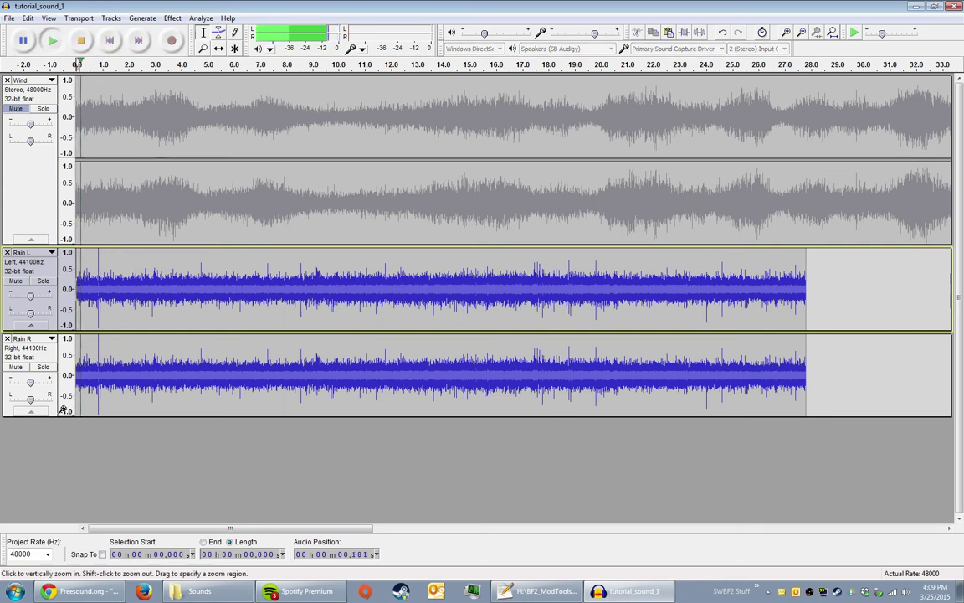
left_click(17, 367)
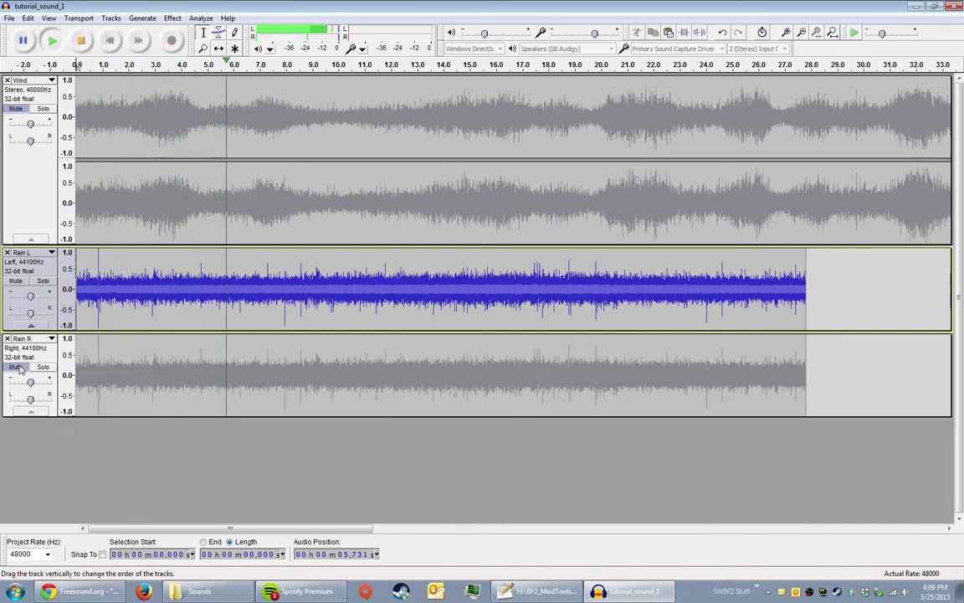
left_click(17, 368)
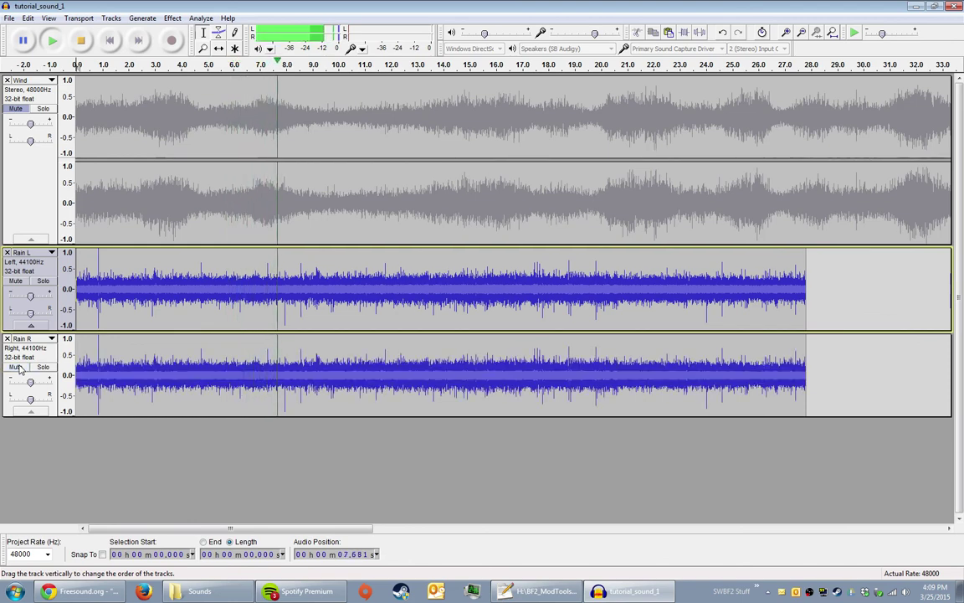
left_click(17, 367)
key("space")
left_click(16, 367)
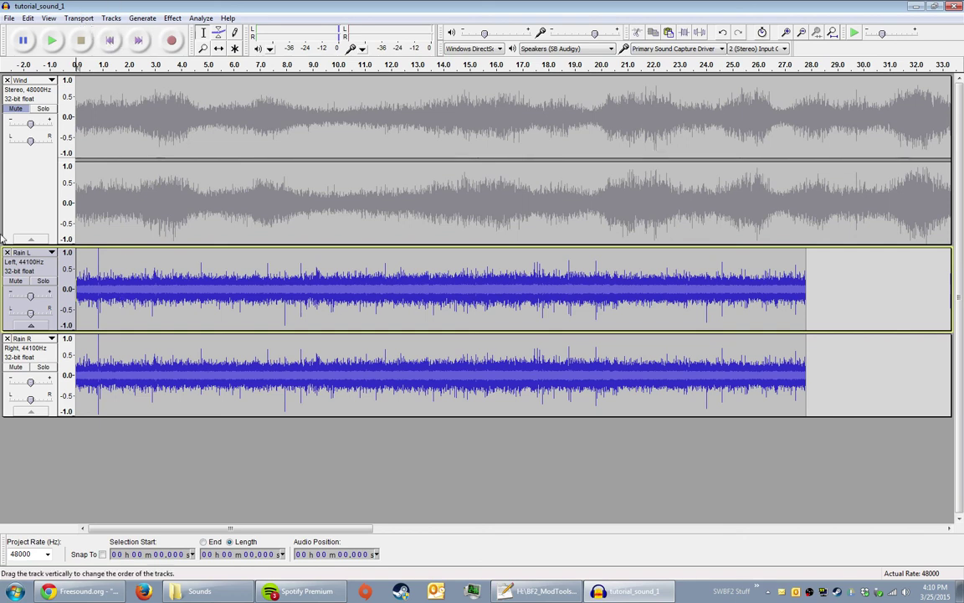
Step: Examine the beginning of the Rain L and Rain R waveforms at sample level to compare their timing
key("ctrl+1")
key("ctrl+1")
key("ctrl+1")
key("ctrl+1")
key("ctrl+1")
key("ctrl+1")
key("ctrl+1")
key("ctrl+1")
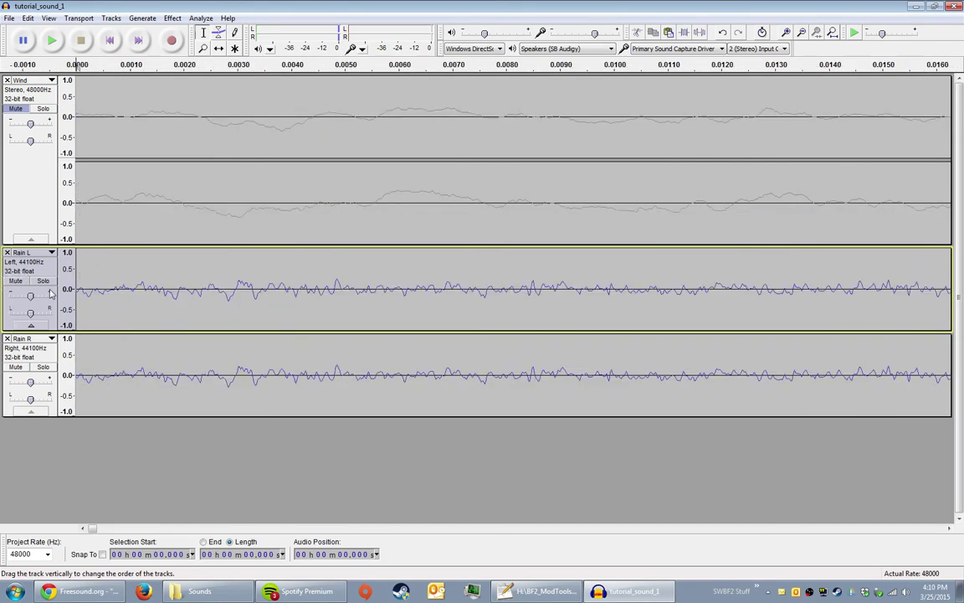
key("ctrl+3")
key("ctrl+3")
key("ctrl+3")
key("ctrl+3")
key("ctrl+3")
key("ctrl+3")
key("ctrl+3")
key("ctrl+3")
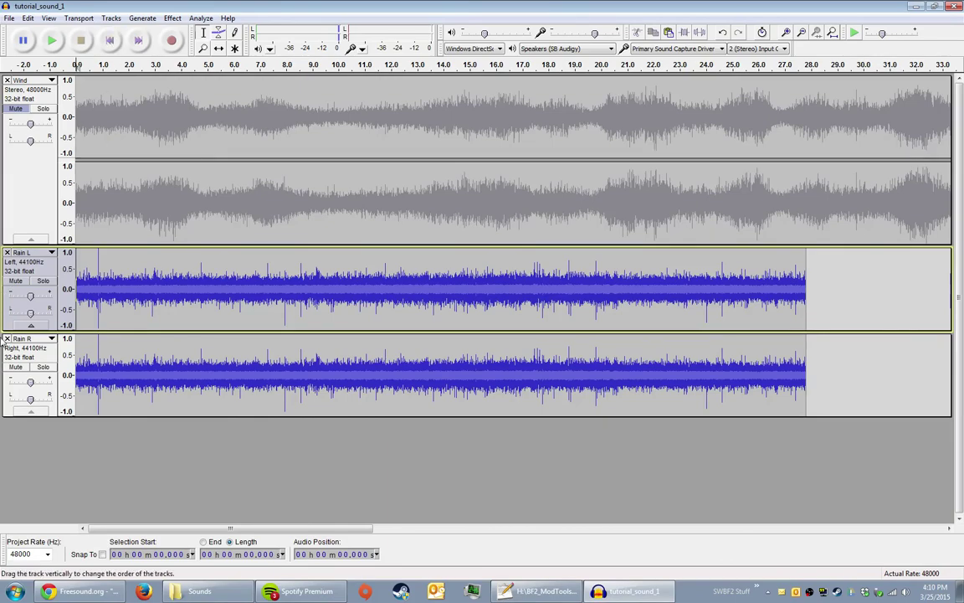
key("ctrl+1")
key("ctrl+1")
key("ctrl+1")
key("ctrl+1")
key("ctrl+1")
key("ctrl+1")
key("ctrl+1")
key("ctrl+1")
key("ctrl+1")
key("ctrl+1")
key("ctrl+1")
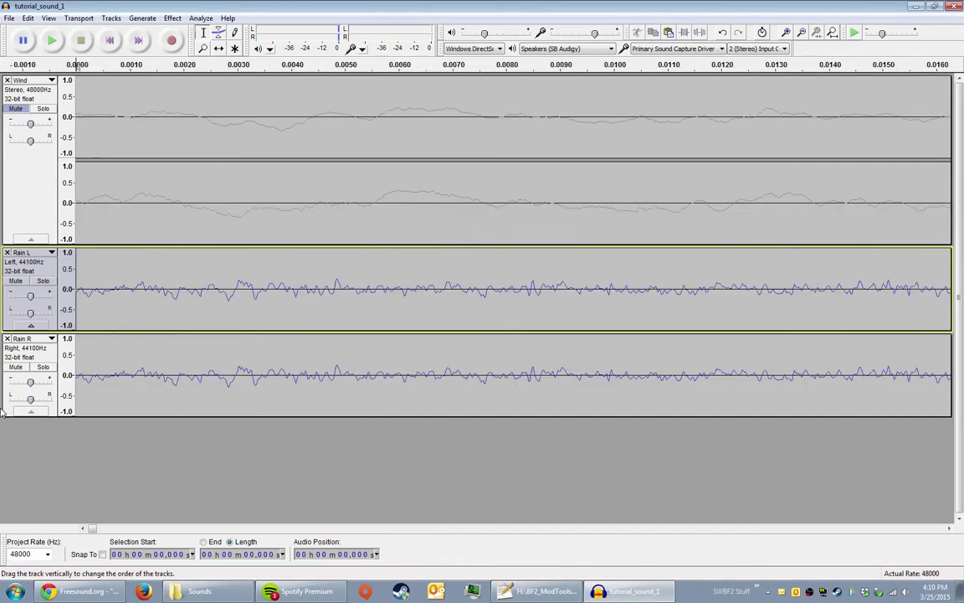
key("ctrl+1")
key("ctrl+1")
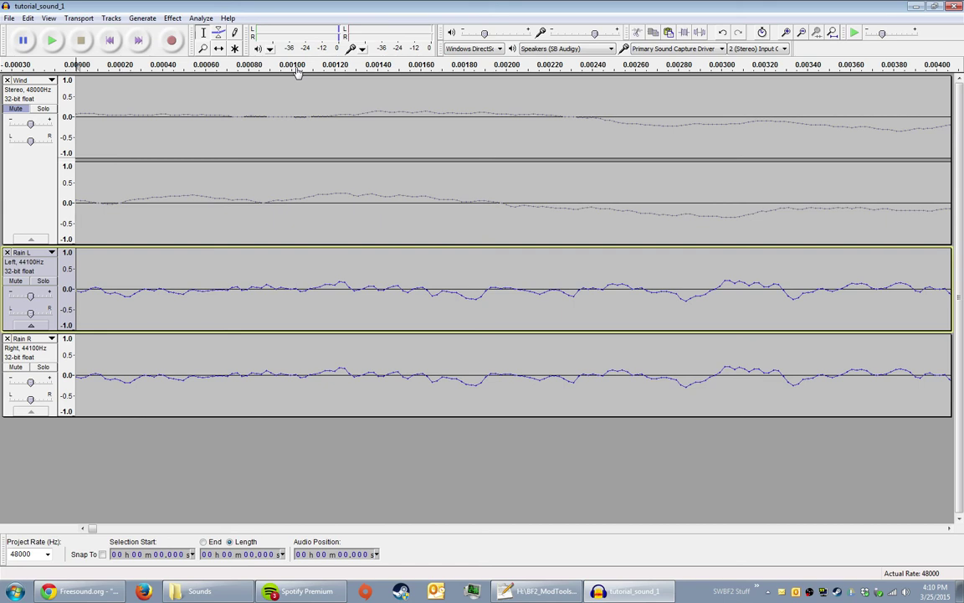
left_click(98, 355)
left_click(101, 289)
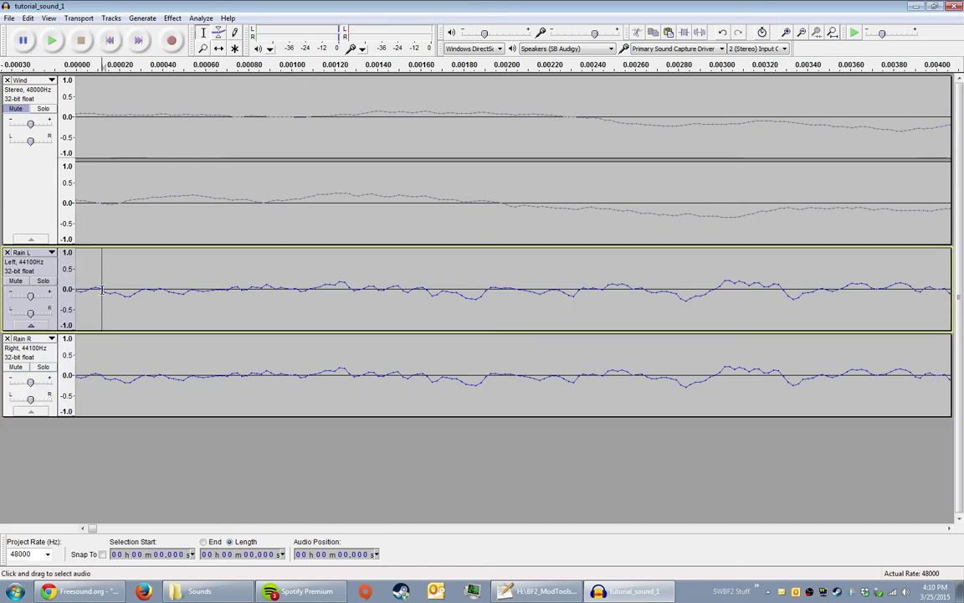
left_click(111, 42)
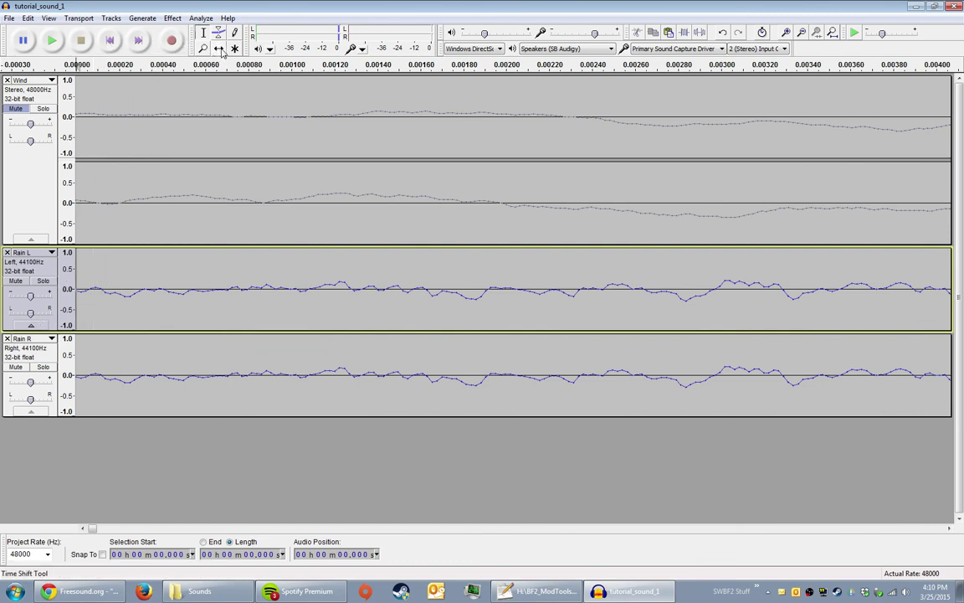
Step: Cut all of the audio from Rain R, try pasting it at about 0.001 s, and undo the paste
left_click(26, 354)
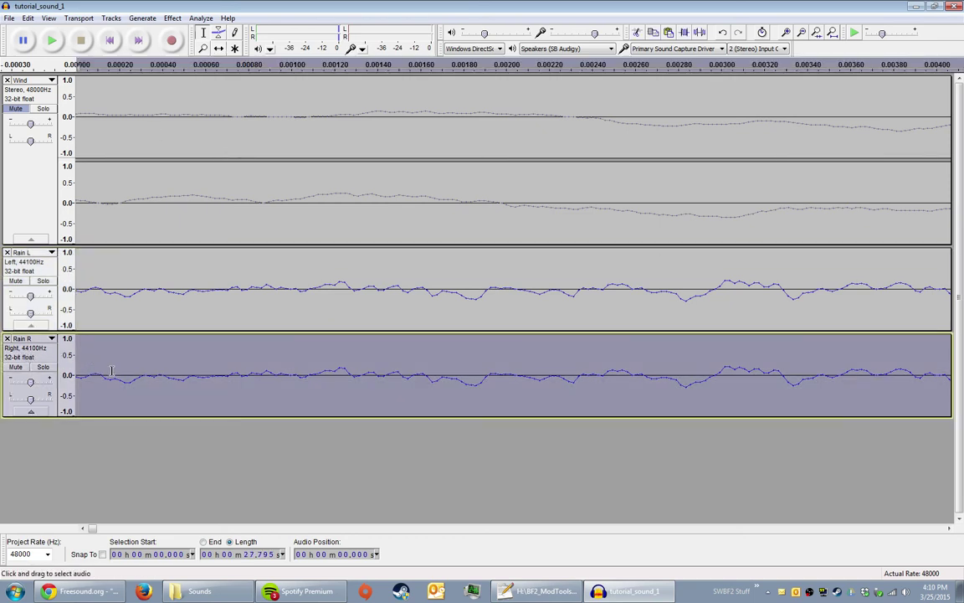
key("Delete")
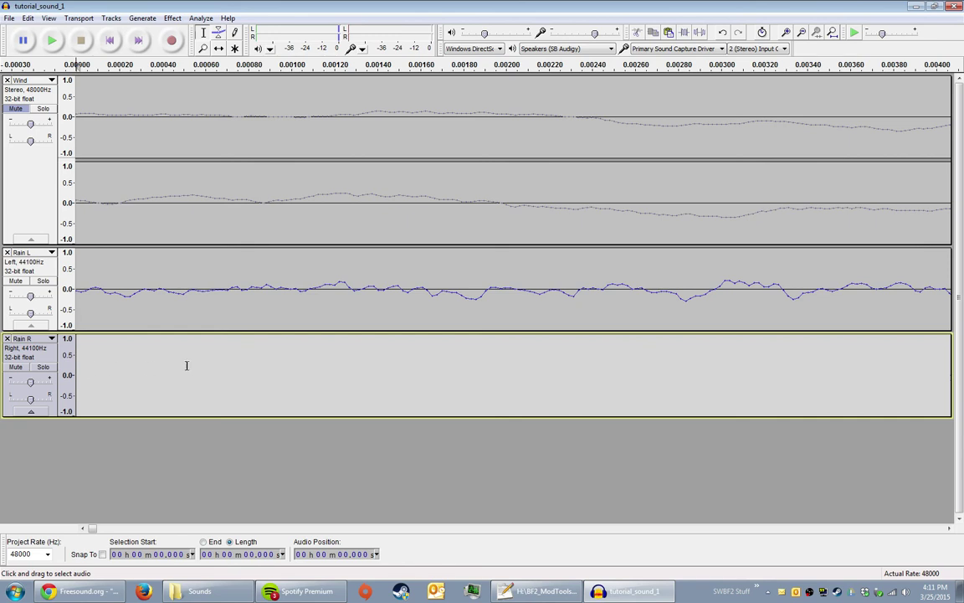
left_click(292, 371)
key("ctrl+v")
key("ctrl+z")
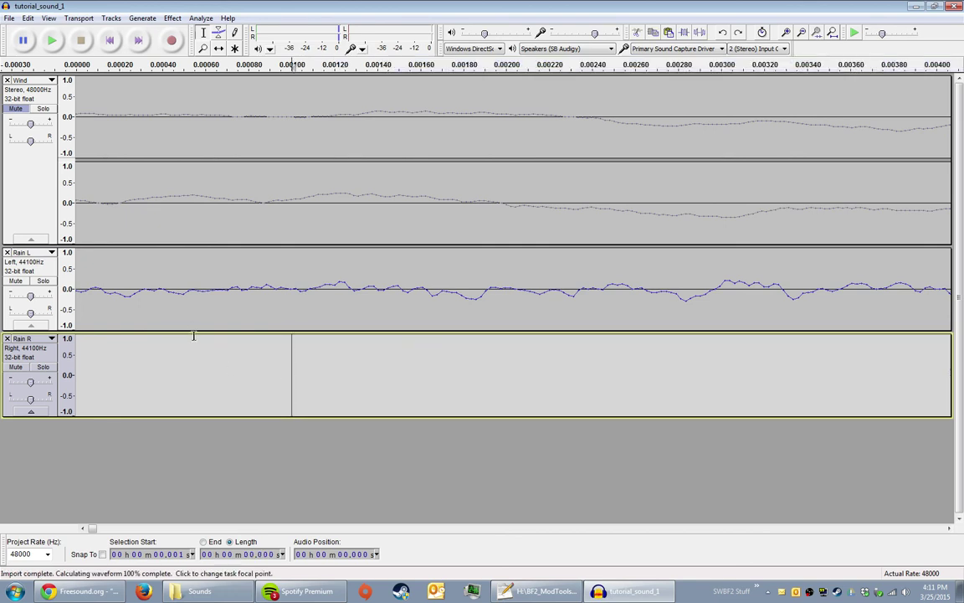
Step: Paste the cut audio back into Rain R at the start of the track
key("Home")
key("ctrl+v")
left_click(117, 46)
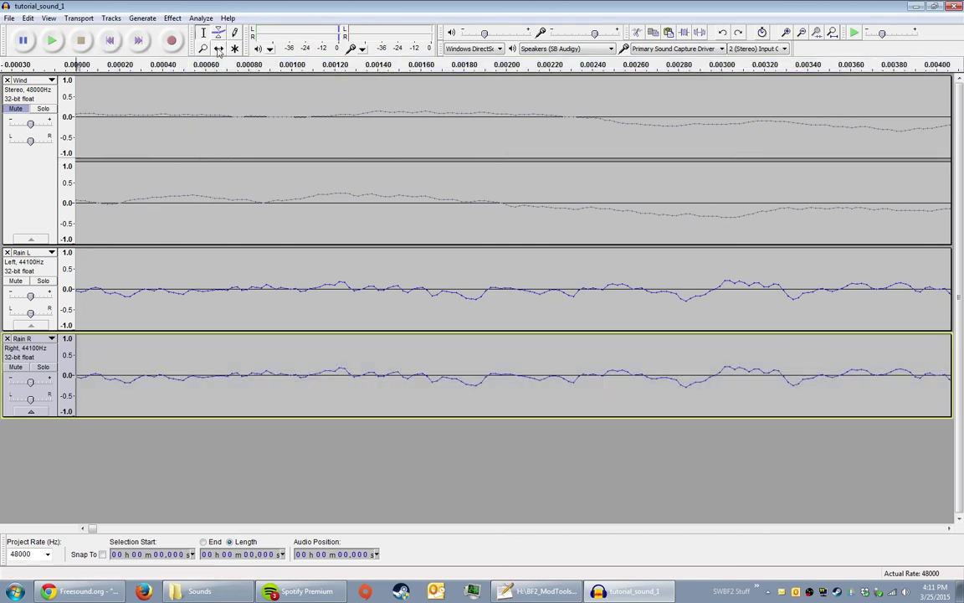
Step: Delay the Rain R clip with the Time Shift Tool so it starts at about 0.001 s
left_click(218, 49)
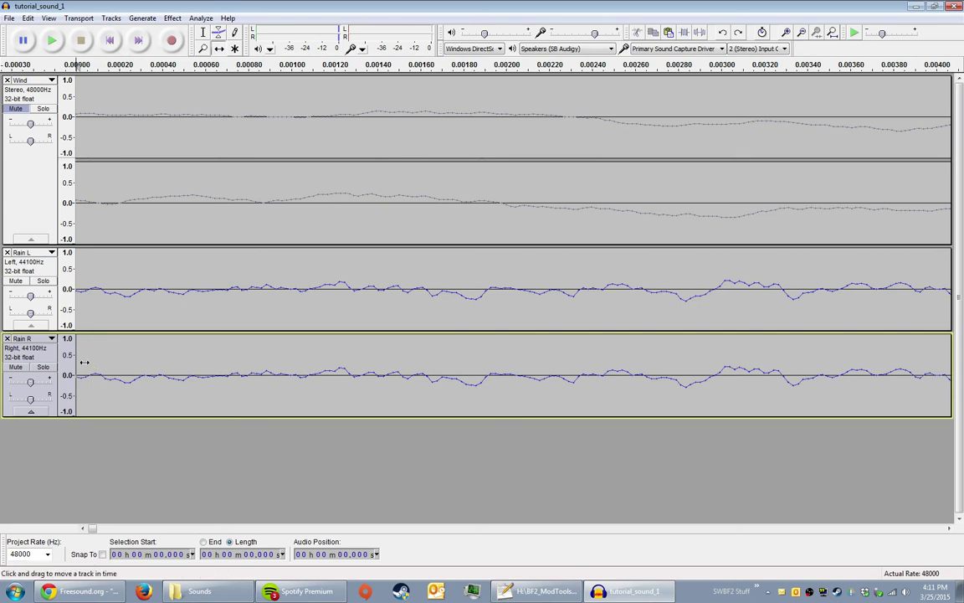
left_click_drag(84, 362, 306, 362)
left_click(203, 32)
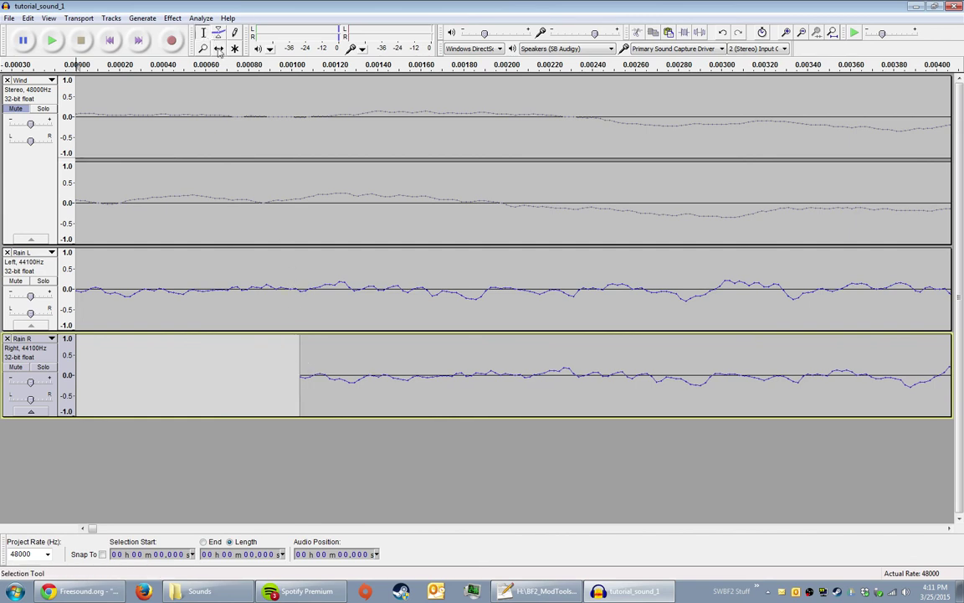
left_click(294, 111)
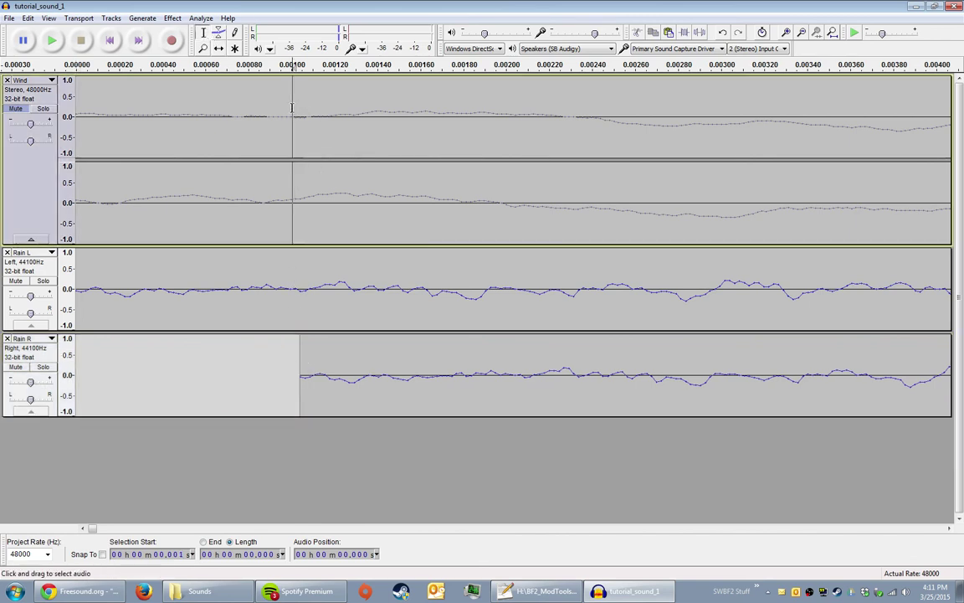
left_click(297, 365)
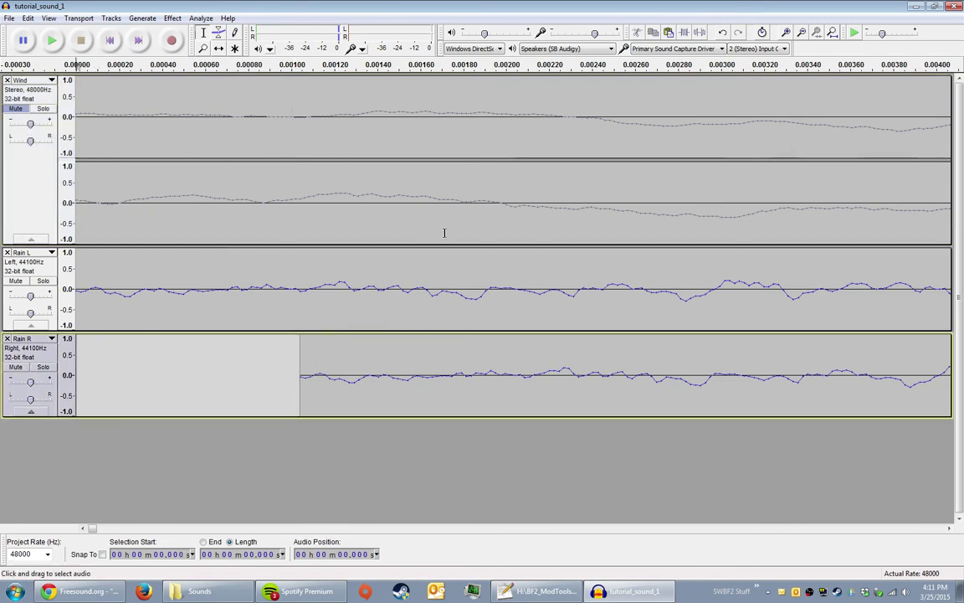
Step: Play the offset rain tracks together from the start to hear the stereo effect, and stop playback
key("ctrl+3")
key("ctrl+3")
key("ctrl+3")
key("ctrl+3")
key("ctrl+3")
key("ctrl+3")
key("ctrl+3")
key("ctrl+3")
key("ctrl+3")
key("ctrl+3")
key("ctrl+3")
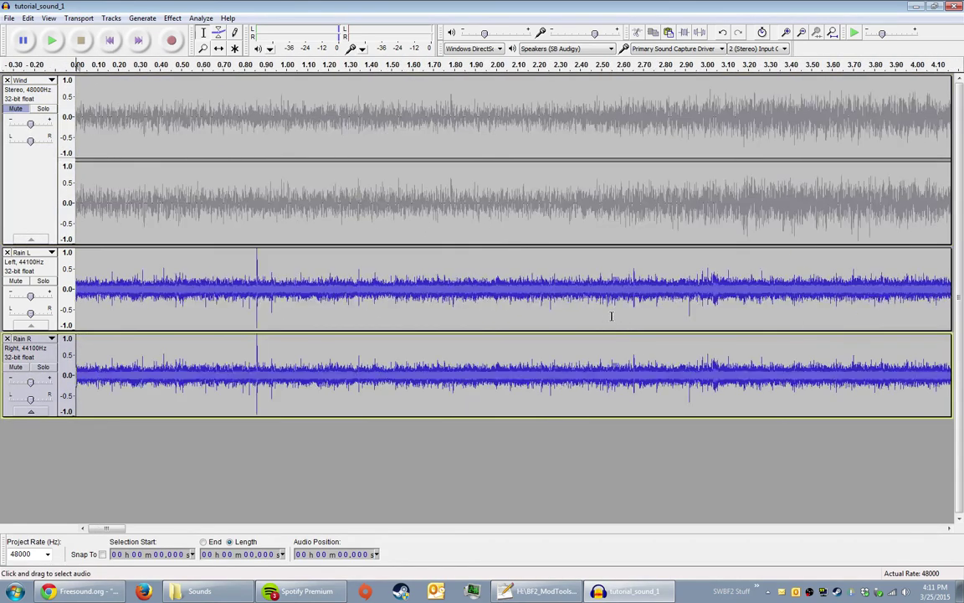
key("space")
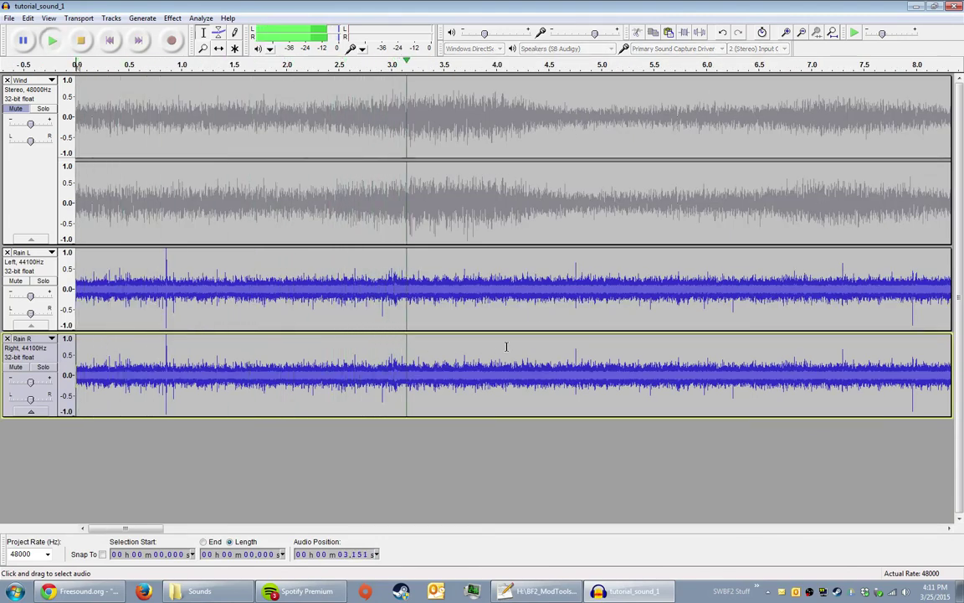
key("ctrl+3")
key("ctrl+3")
key("space")
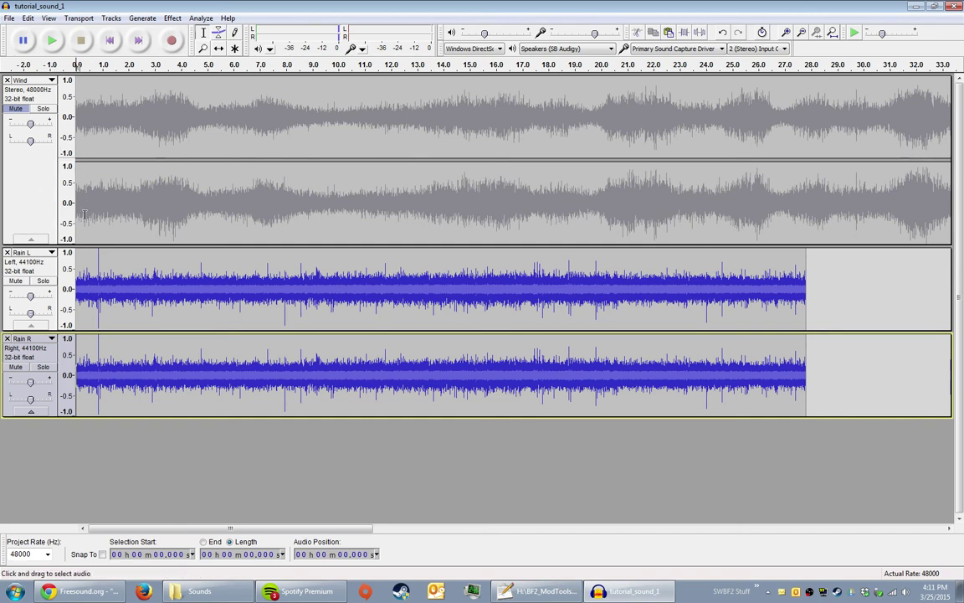
Step: Compare both rain tracks playing together with Rain R soloed, turn solo off, and replay both tracks
key("space")
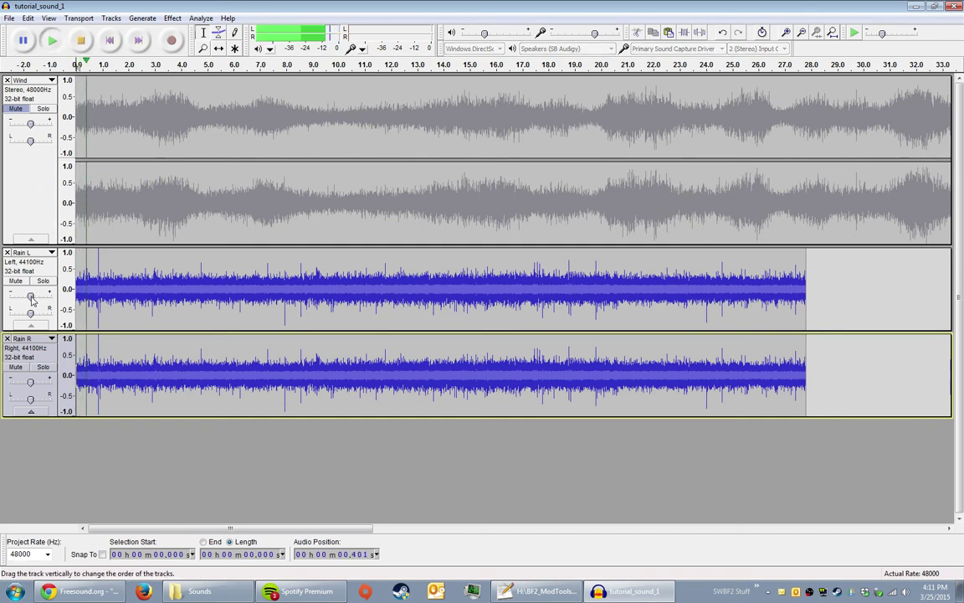
mouse_move(31, 298)
left_mouse_down()
mouse_move(11, 301)
mouse_move(31, 303)
left_mouse_up()
key("space")
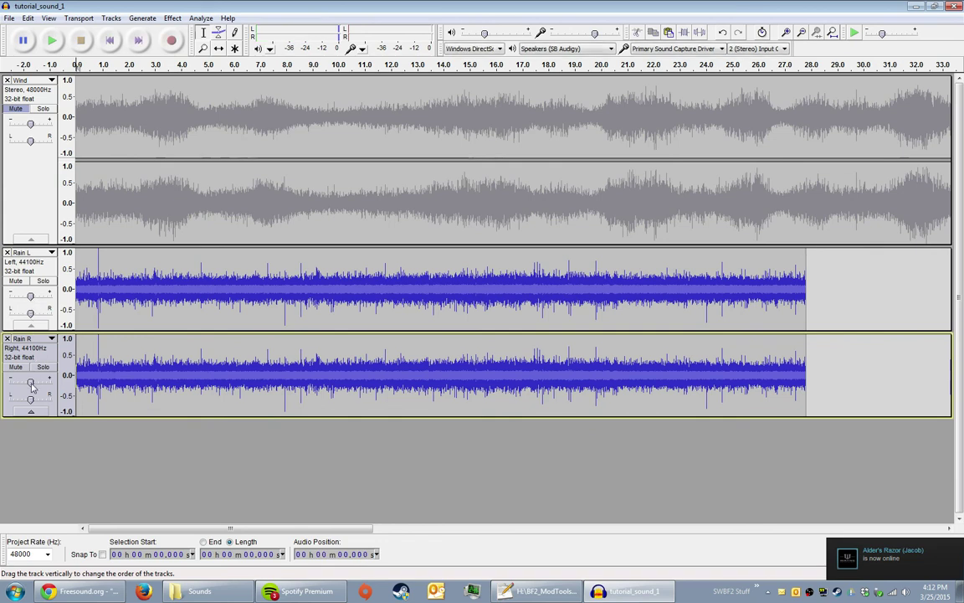
left_click(42, 367)
key("space")
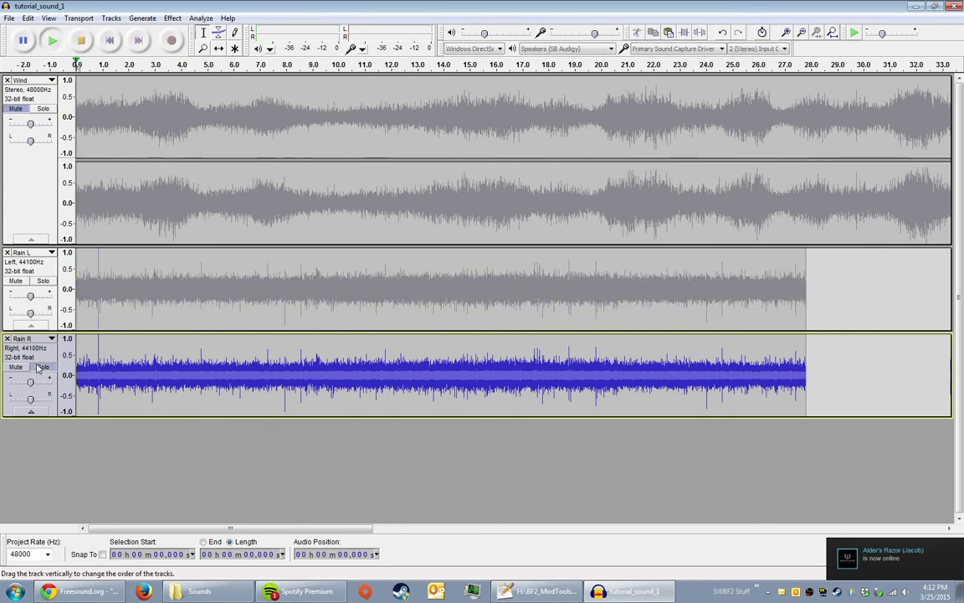
key("space")
left_click(41, 367)
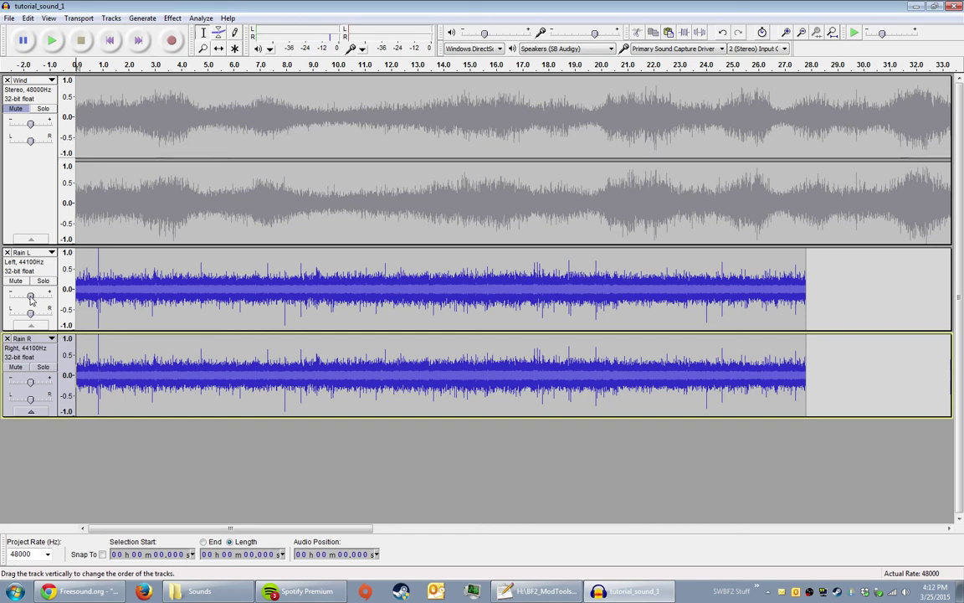
key("space")
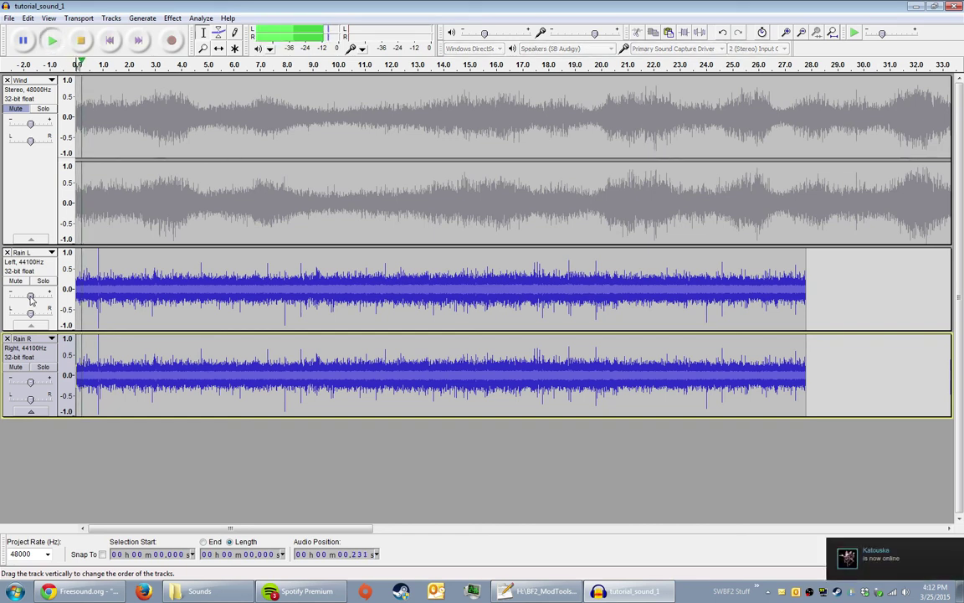
Step: Lower the Rain L gain slightly, then play both rain tracks to compare their balance and stop playback
left_click_drag(30, 297, 20, 300)
mouse_move(31, 387)
left_click_drag(30, 387, 31, 386)
key("space")
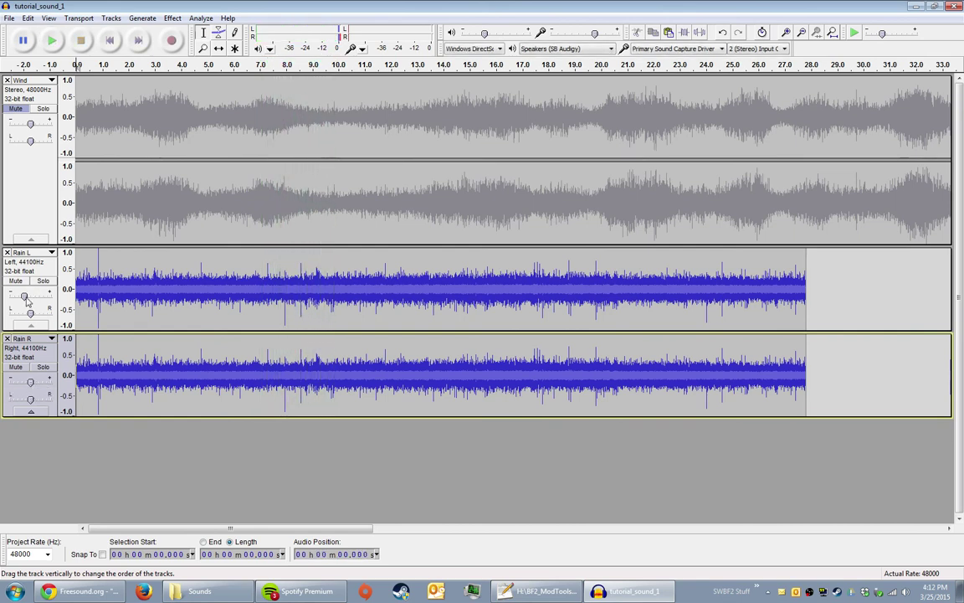
mouse_move(24, 299)
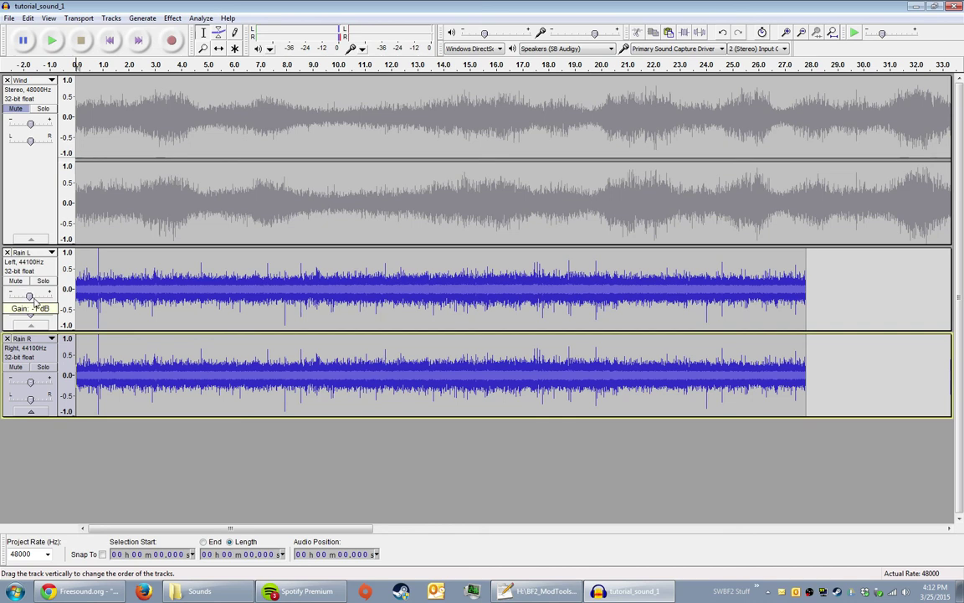
mouse_move(37, 304)
left_mouse_down()
mouse_move(25, 302)
mouse_move(29, 293)
left_mouse_up()
key("space")
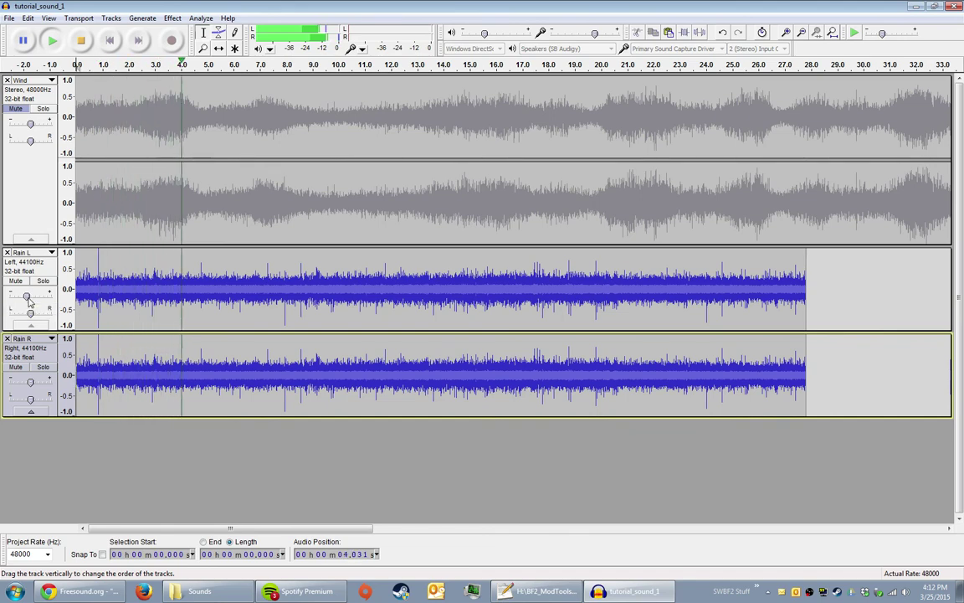
key("space")
Step: Delay the Rain R clip further with the Time Shift Tool so it starts at about 0.0021 s
key("ctrl+1")
key("ctrl+1")
key("ctrl+1")
key("ctrl+1")
key("ctrl+1")
key("ctrl+1")
key("ctrl+1")
key("ctrl+1")
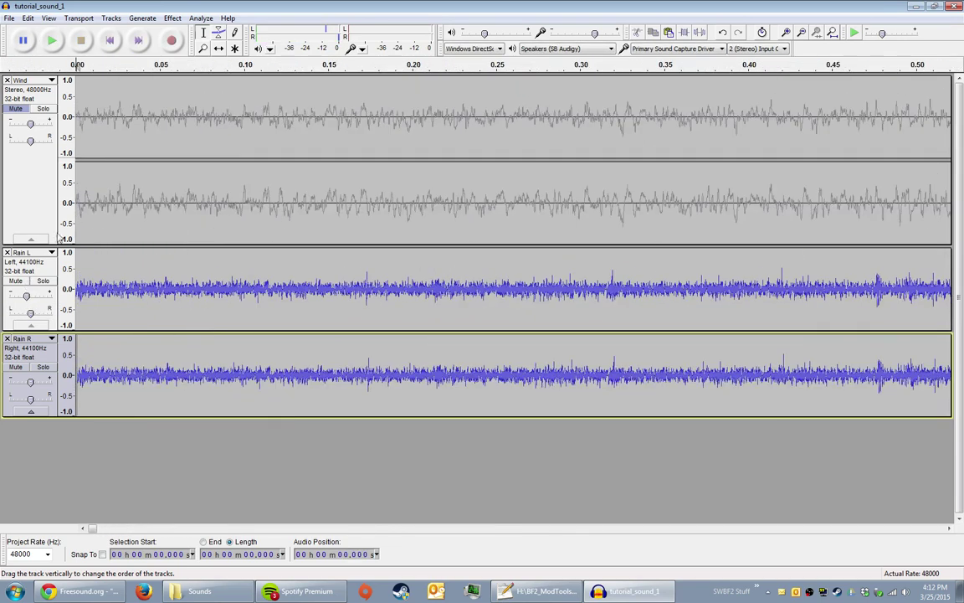
key("ctrl+1")
key("ctrl+1")
key("ctrl+1")
key("ctrl+1")
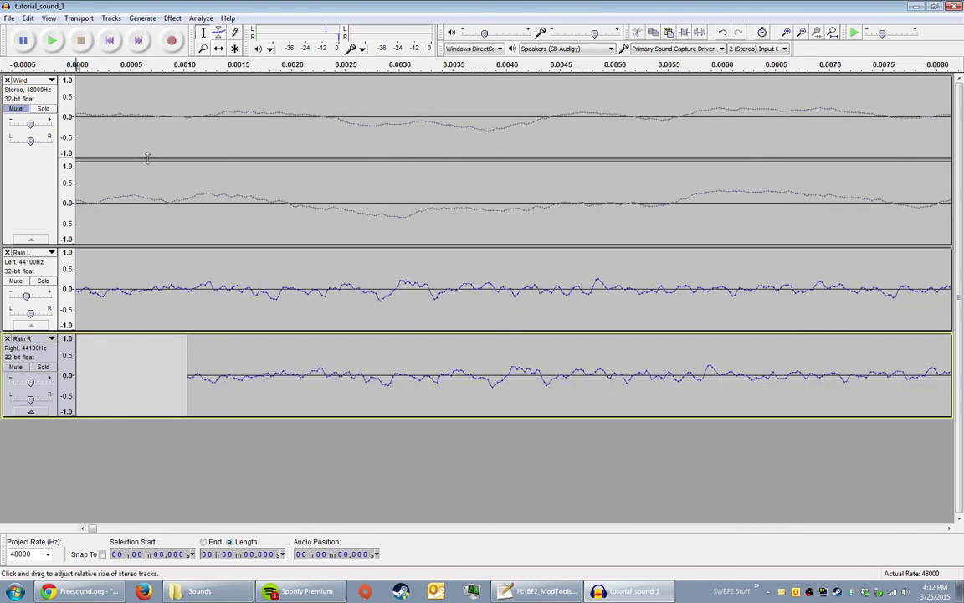
left_click(219, 49)
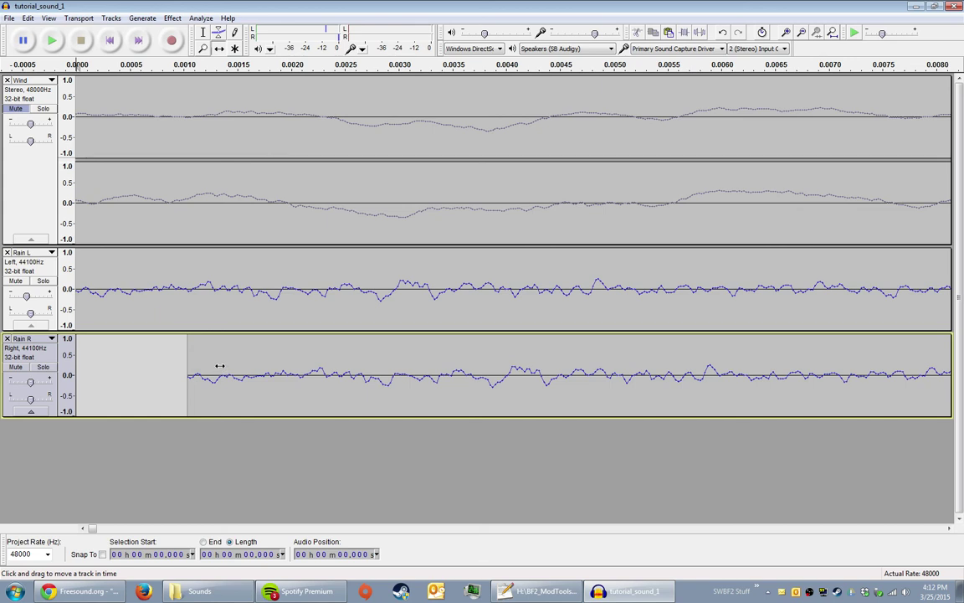
left_click_drag(219, 366, 338, 367)
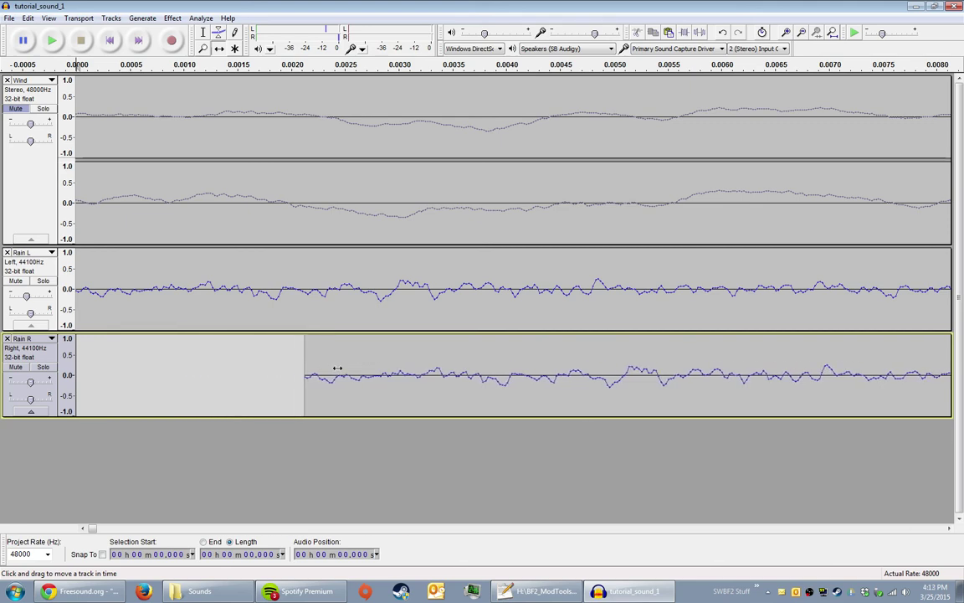
Step: Play both rain tracks from the start to hear the larger Rain R delay, and stop playback
key("ctrl+3")
key("ctrl+3")
key("ctrl+3")
key("ctrl+f")
left_click(52, 40)
left_click(110, 40)
key("space")
key("ctrl+3")
key("ctrl+3")
key("ctrl+3")
key("ctrl+3")
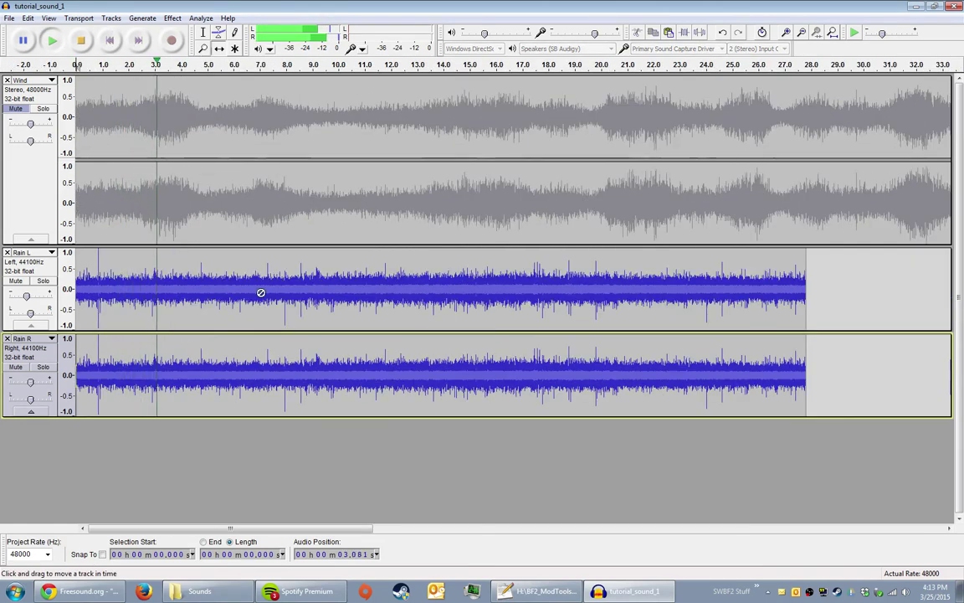
key("space")
key("ctrl+1")
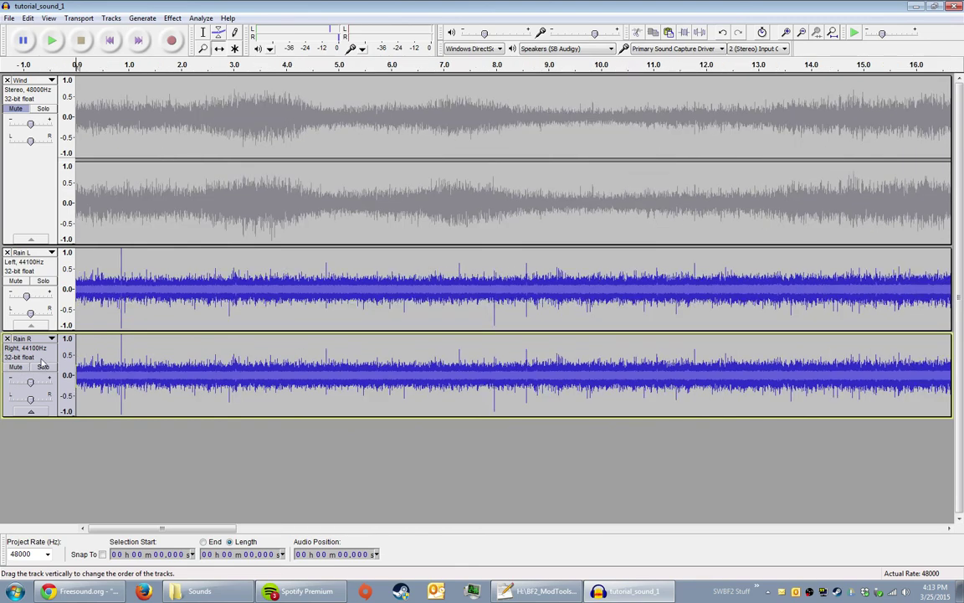
key("ctrl+3")
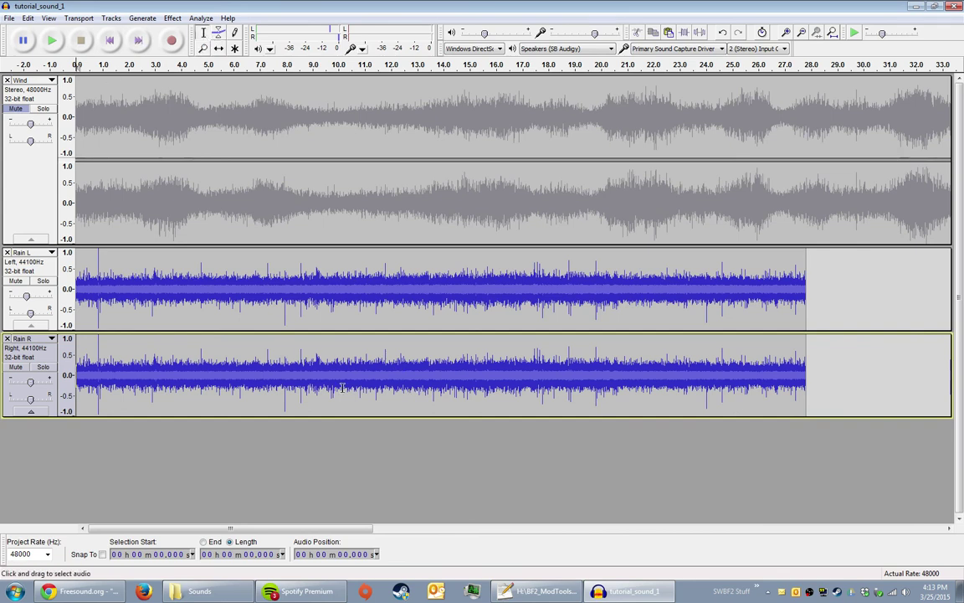
left_click(410, 368)
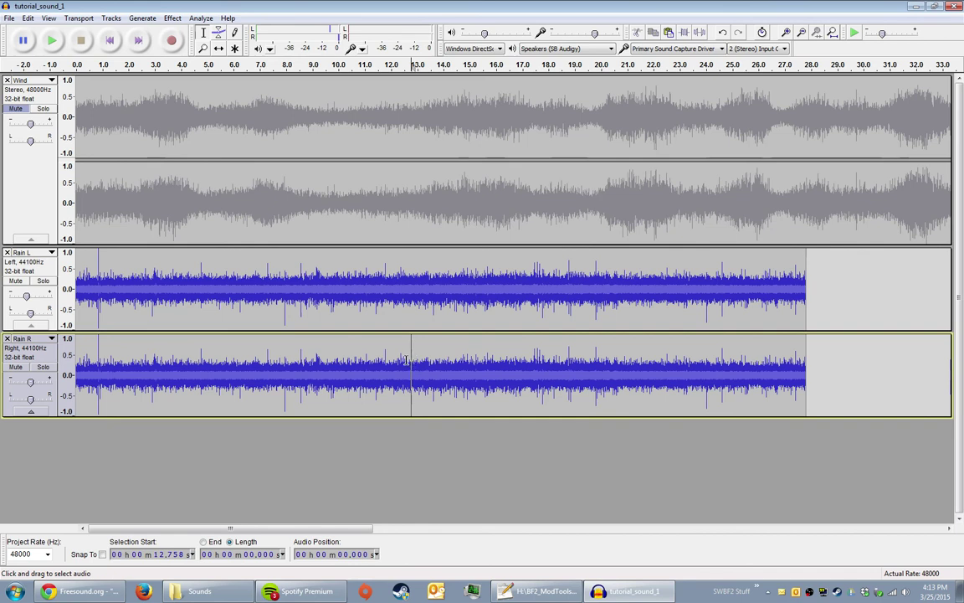
left_click_drag(419, 362, 816, 364)
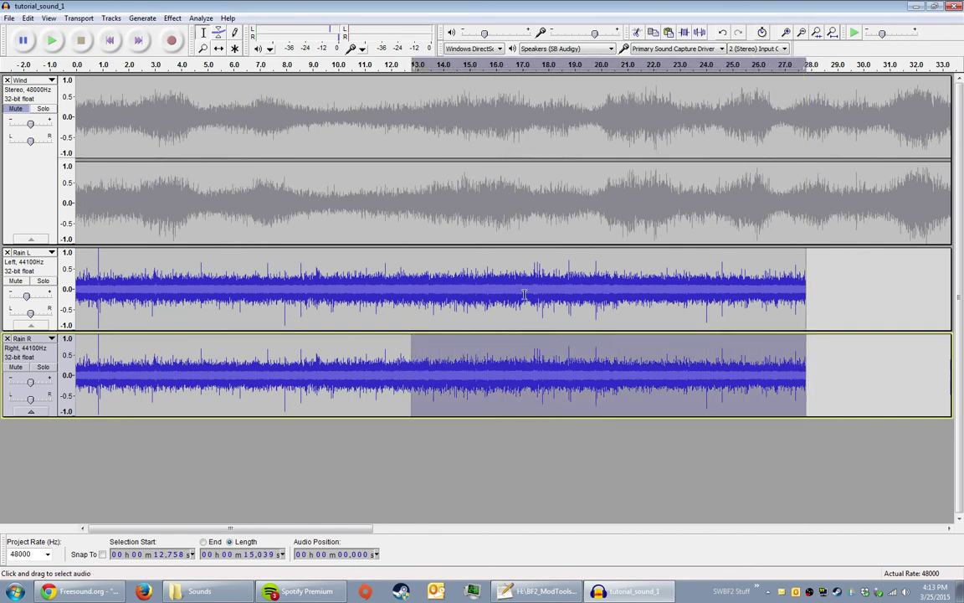
left_click(387, 365)
left_click(406, 366)
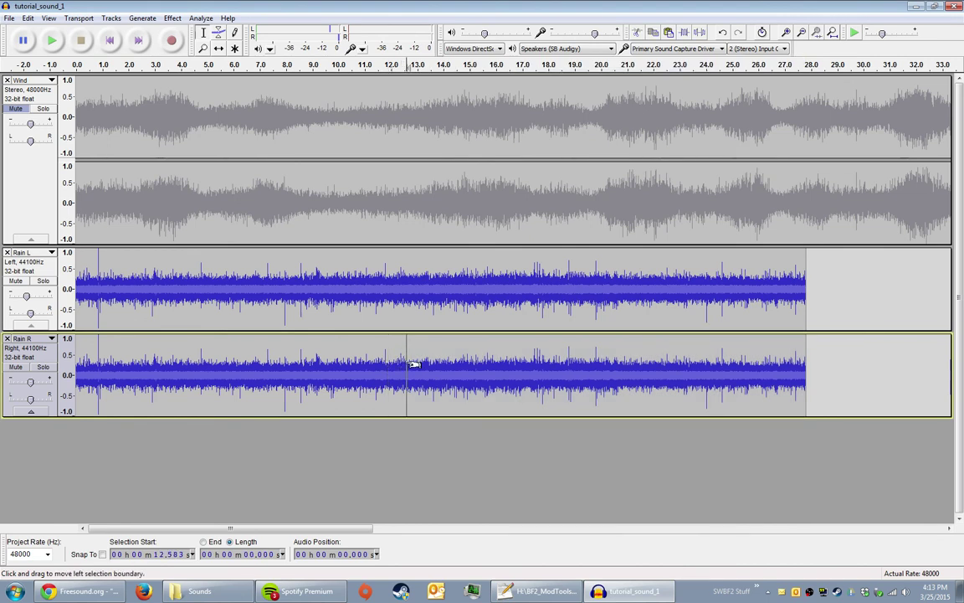
left_click(109, 40)
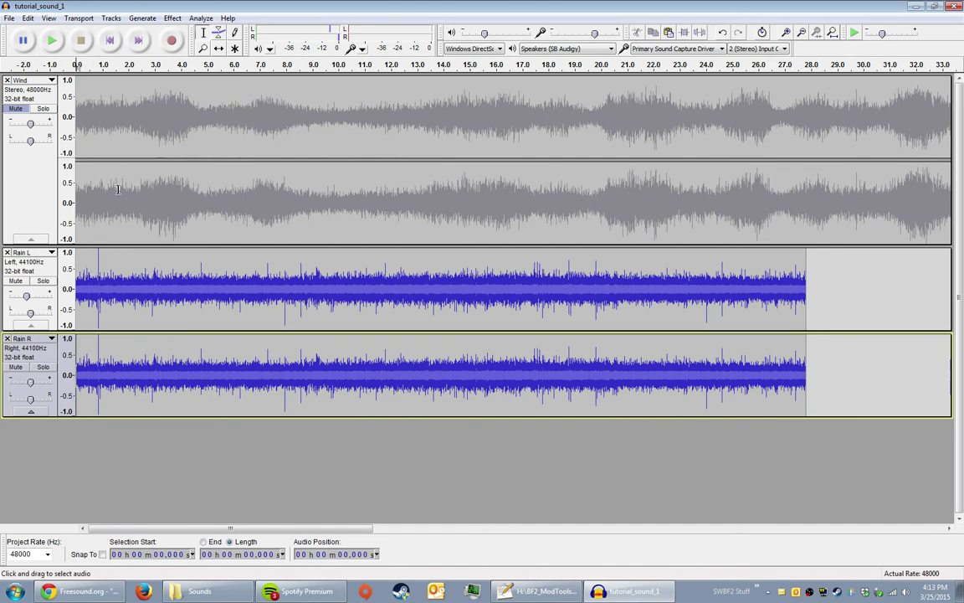
Step: Move the Rain R clip back with the Time Shift Tool so it starts at 0 s, aligned with Rain L
key("ctrl+1")
key("ctrl+1")
key("ctrl+1")
key("ctrl+1")
key("ctrl+1")
key("ctrl+1")
key("ctrl+1")
key("ctrl+1")
key("ctrl+1")
key("ctrl+1")
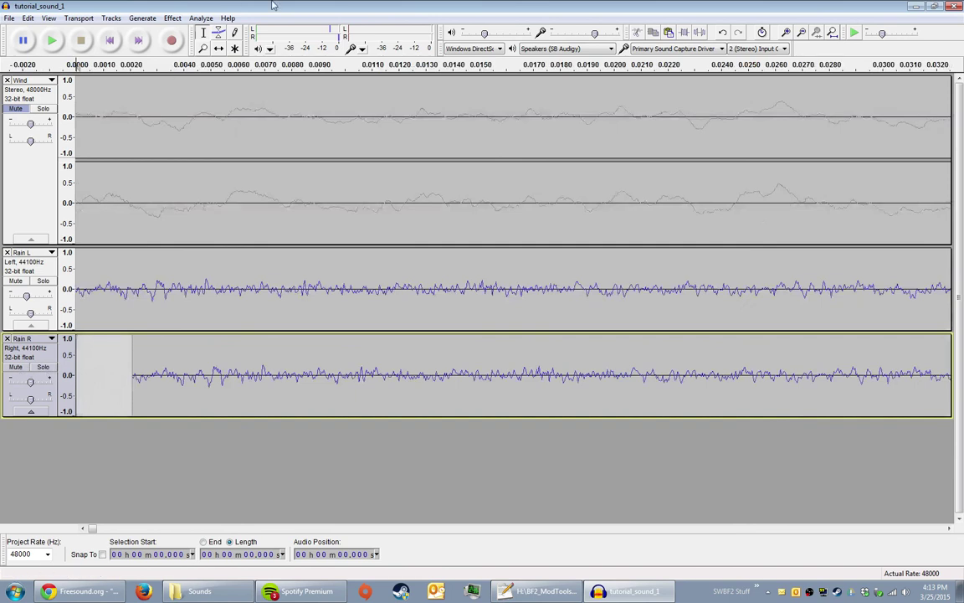
left_click(218, 47)
left_click_drag(205, 351, 249, 377)
key("ctrl+1")
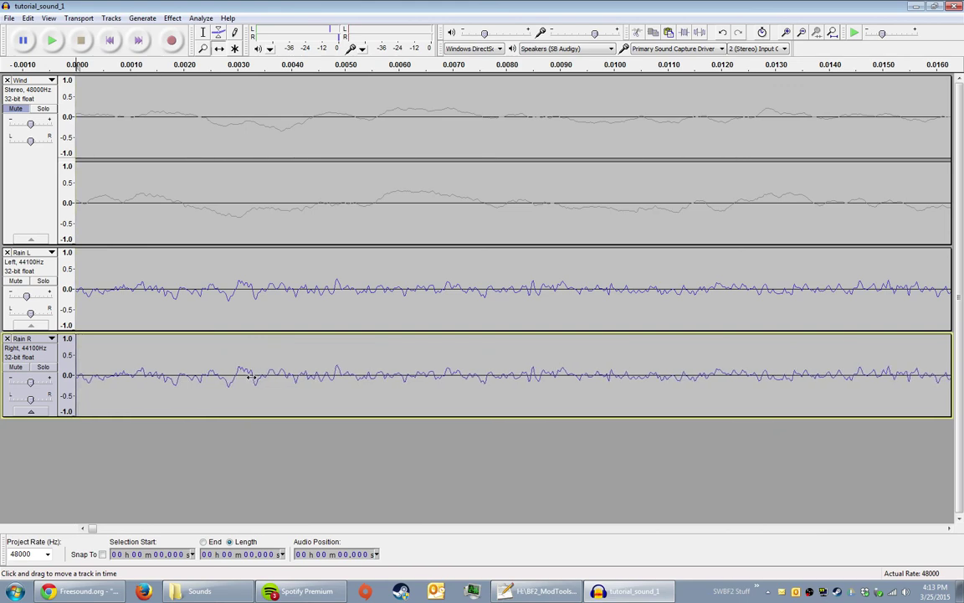
Step: Play the realigned rain tracks briefly, stop, and return the Rain L gain to its centre setting
key("ctrl+3")
key("ctrl+3")
key("ctrl+3")
key("ctrl+3")
key("ctrl+3")
key("ctrl+3")
key("ctrl+3")
key("ctrl+3")
key("ctrl+3")
key("ctrl+3")
key("ctrl+3")
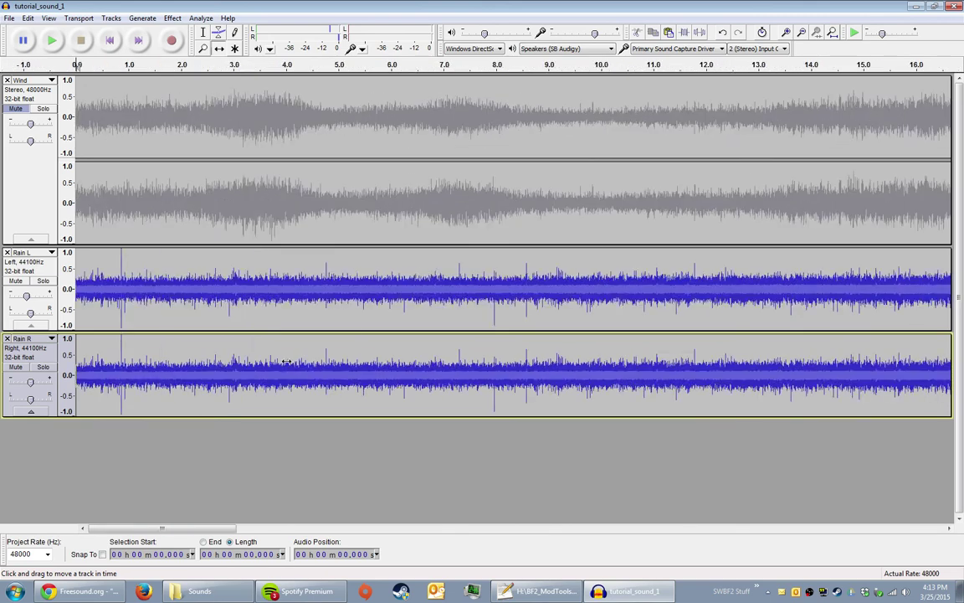
key("space")
key("space")
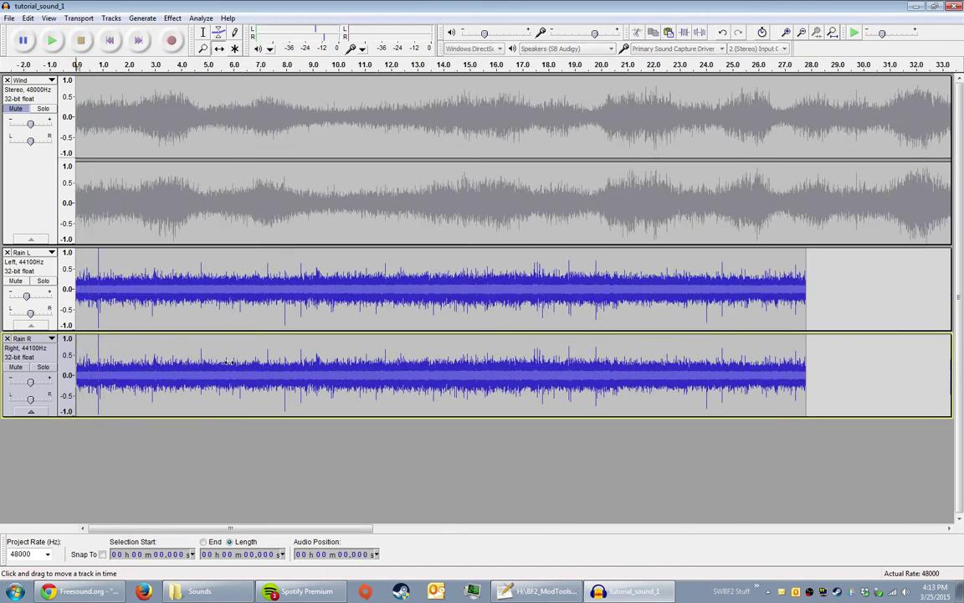
mouse_move(29, 299)
left_click_drag(31, 300, 35, 299)
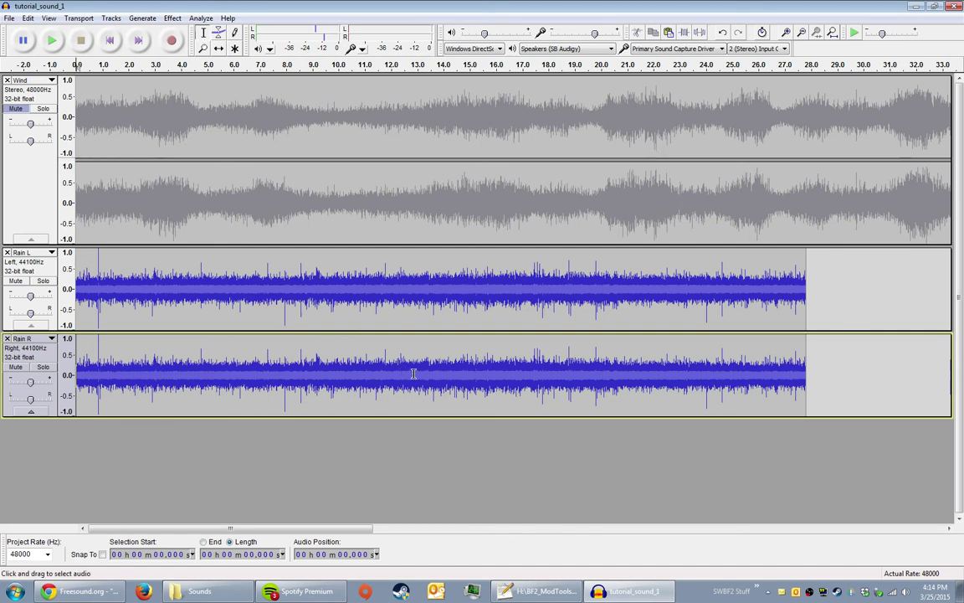
Step: Cut the first 10.529 s of audio from the Rain R track
left_click_drag(418, 373, 10, 396)
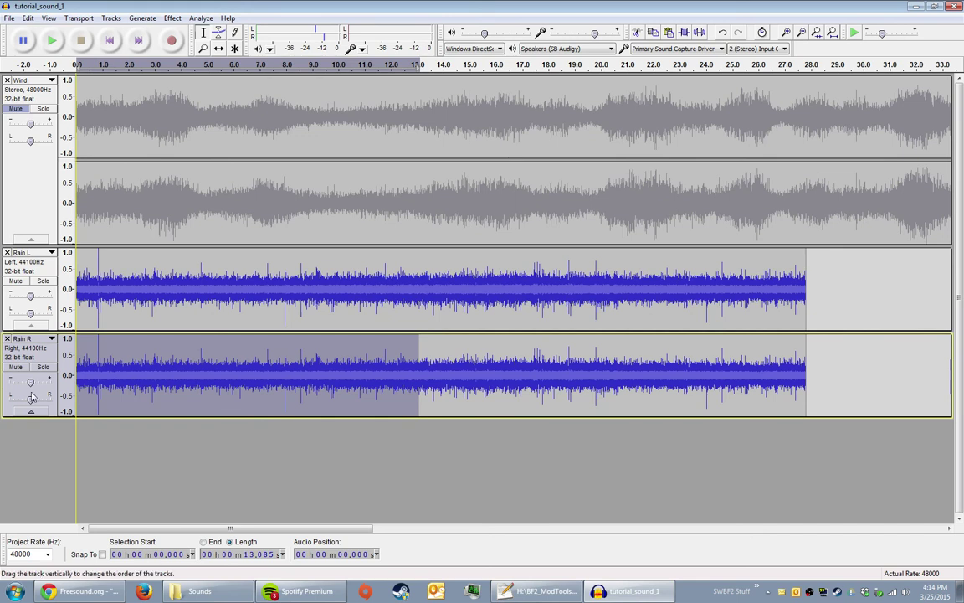
left_click_drag(418, 362, 344, 376)
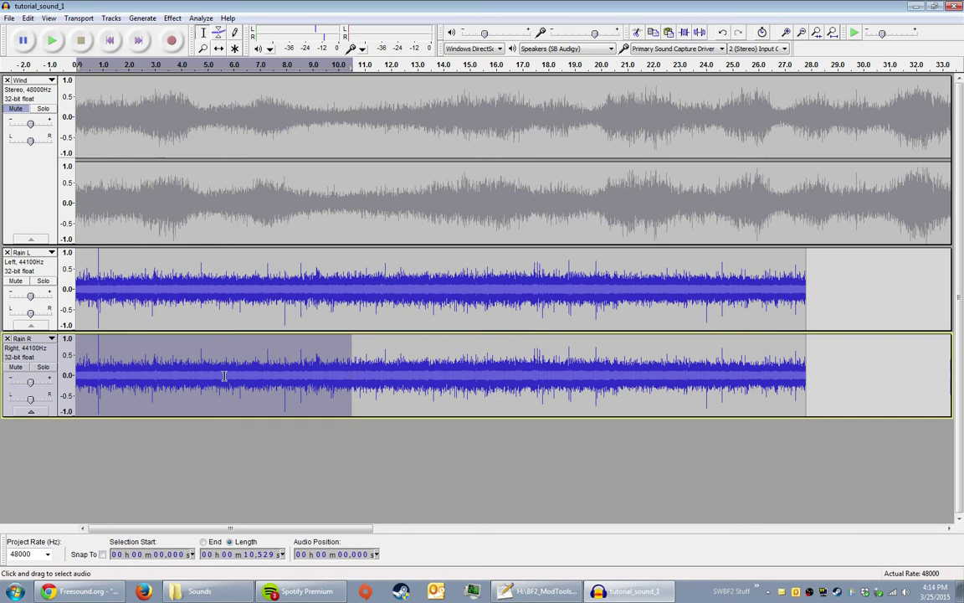
key("Delete")
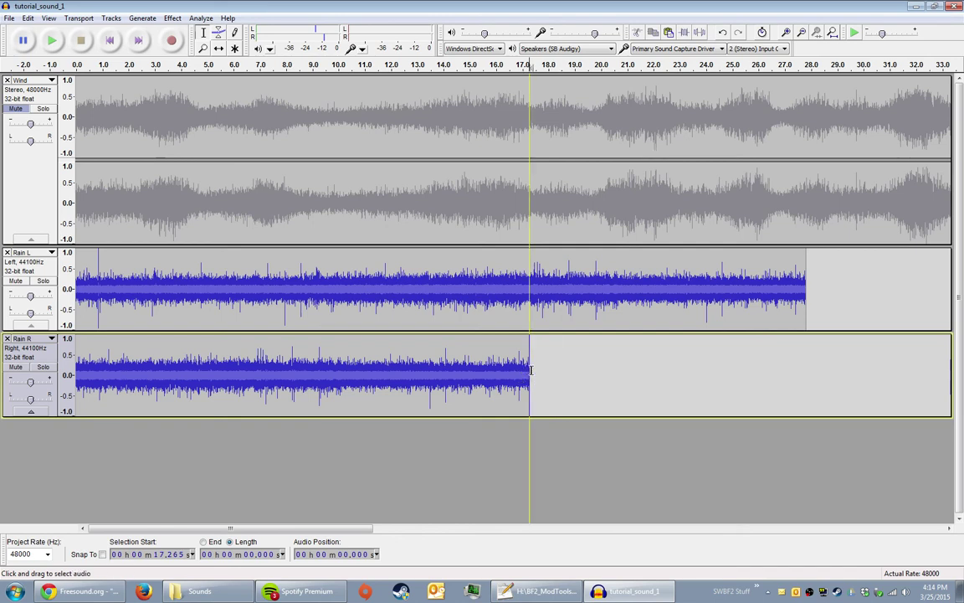
Step: Paste the cut audio at the end of the Rain R clip, at 17.265 s, and clear the selection
left_click(546, 370)
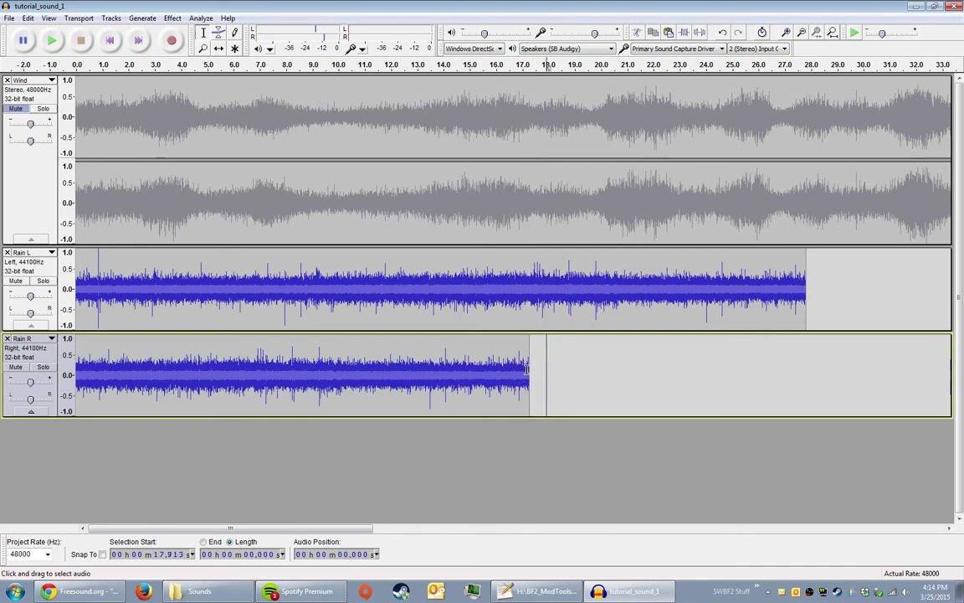
left_click(528, 369)
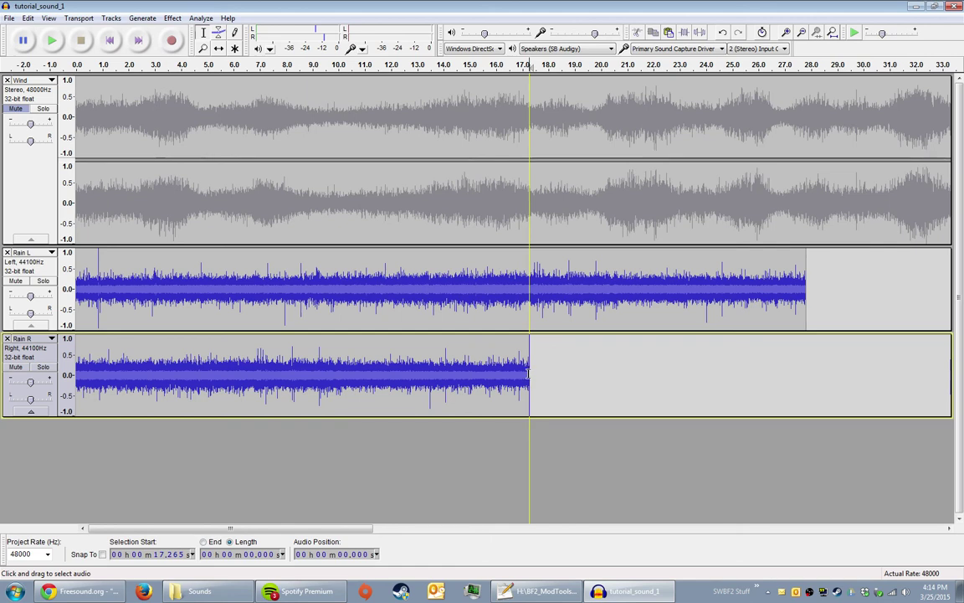
key("ctrl+v")
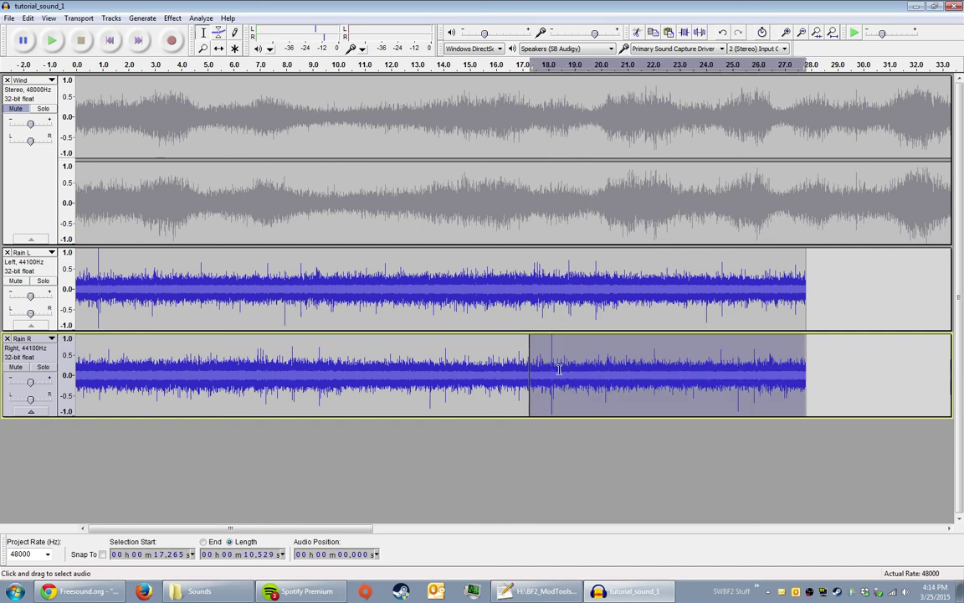
left_click(704, 369)
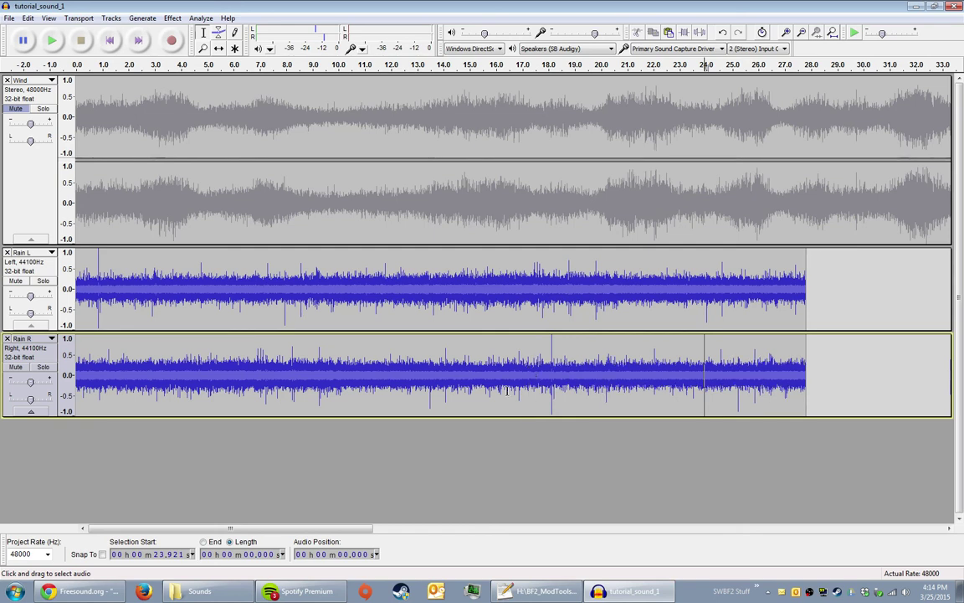
Step: Play both rain tracks from the start to hear the rearranged Rain R channel, and stop playback
left_click(109, 39)
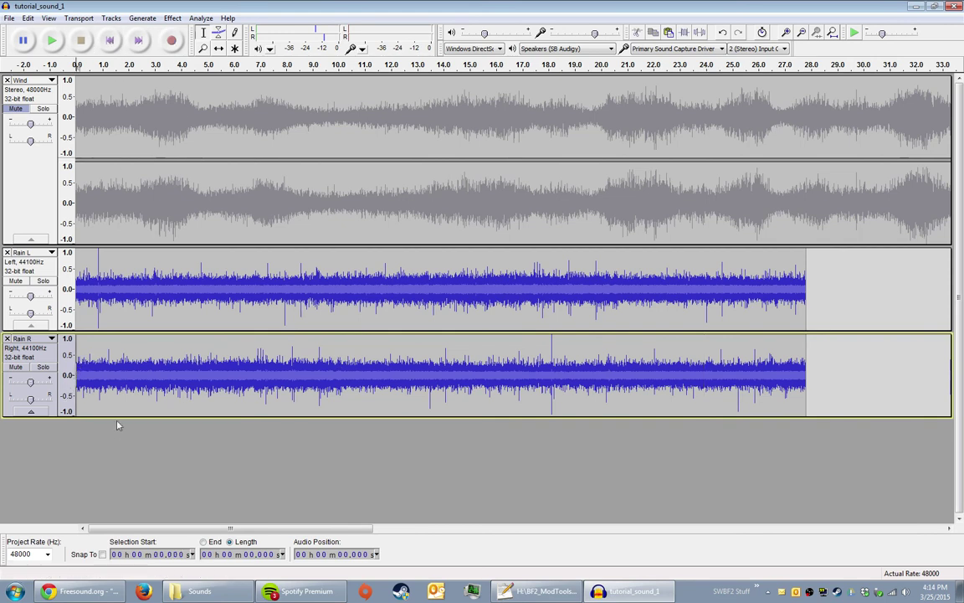
key("space")
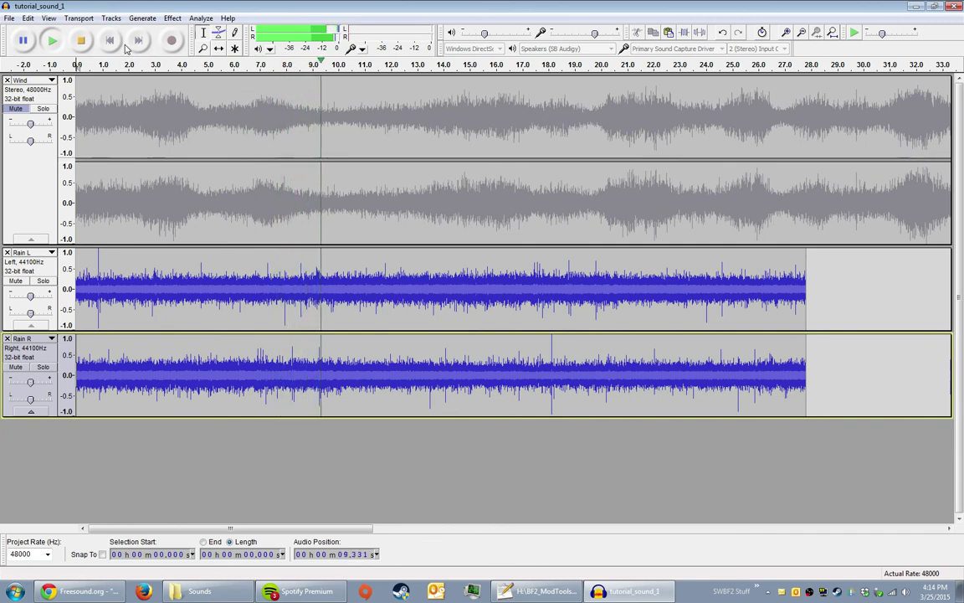
left_click(80, 44)
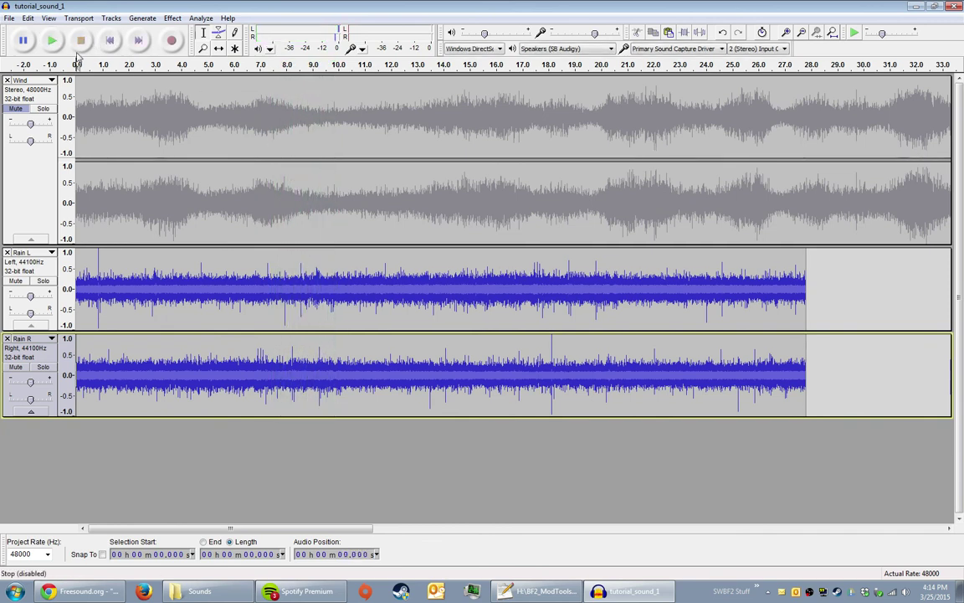
Step: Select the full Rain L and Rain R tracks and review the available track commands
left_click(31, 269)
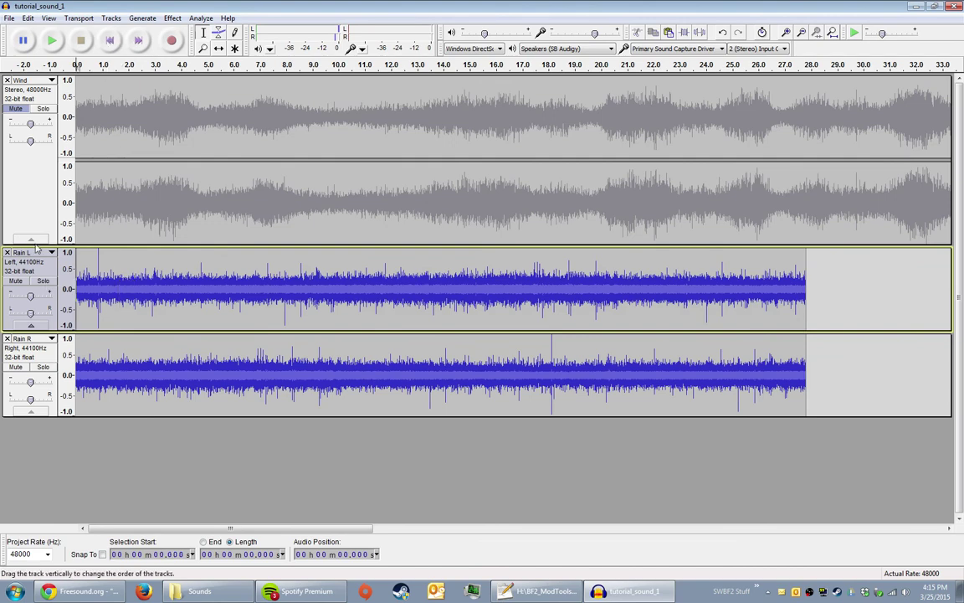
left_click(34, 268, "shift")
key("space")
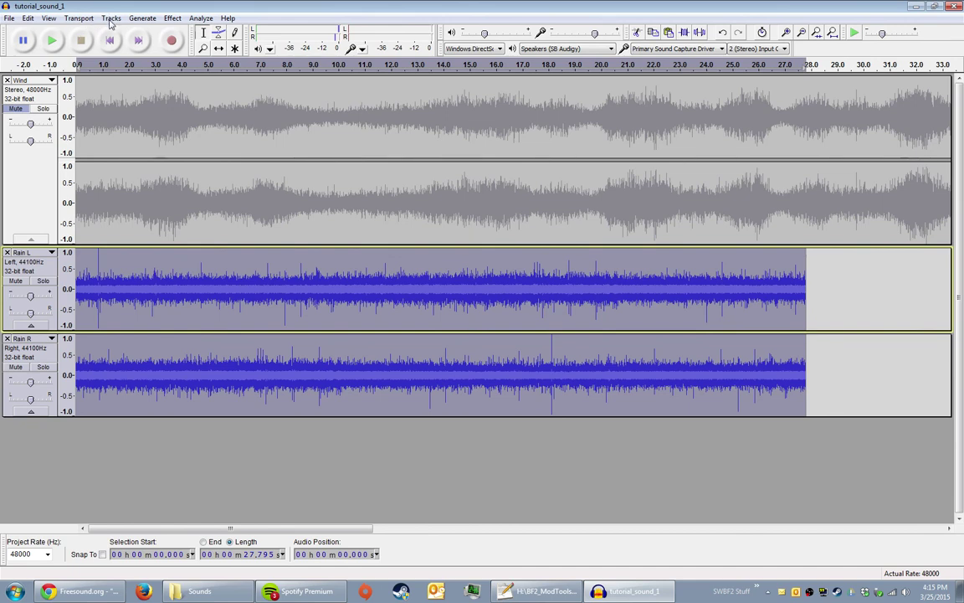
left_click(110, 19)
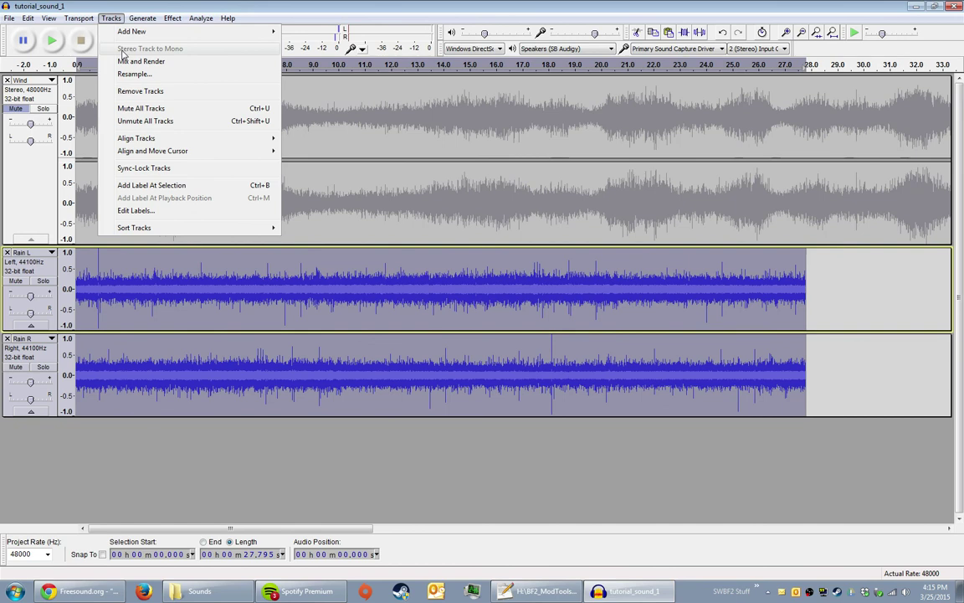
mouse_move(84, 28)
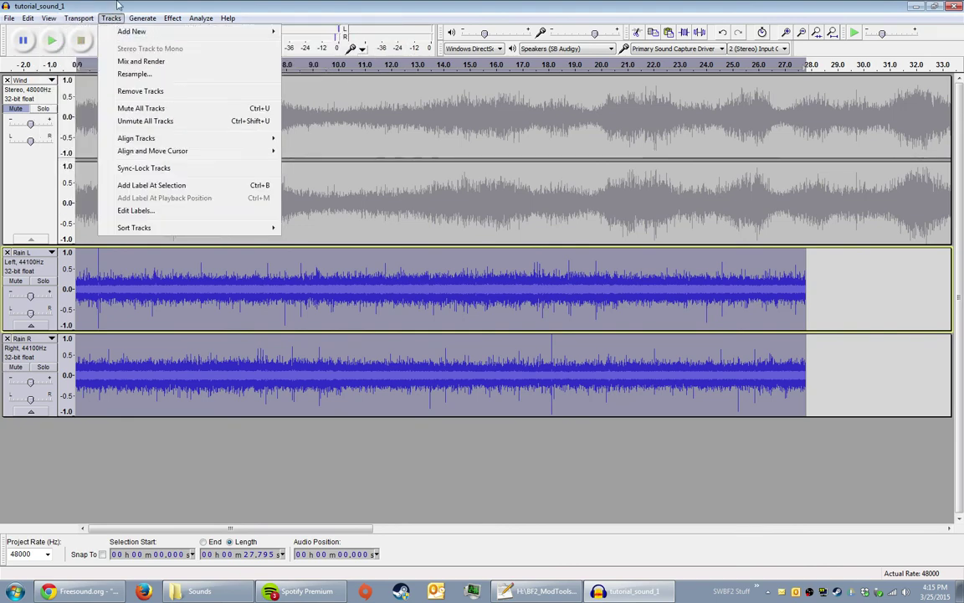
left_click(92, 42)
Step: Try joining the Rain L and Rain R tracks into one stereo track, and undo it
left_click(94, 251)
left_click(33, 266)
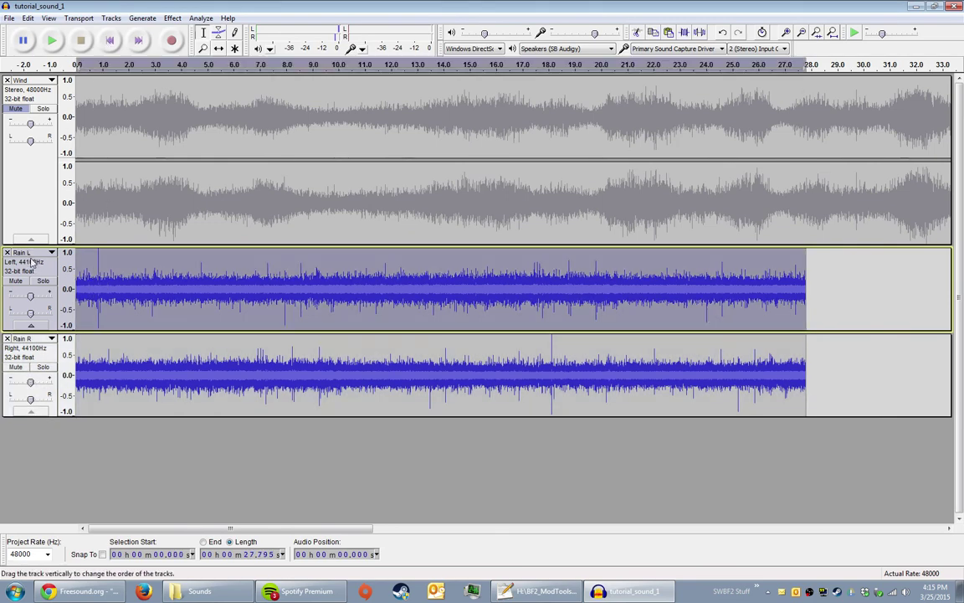
left_click(29, 252)
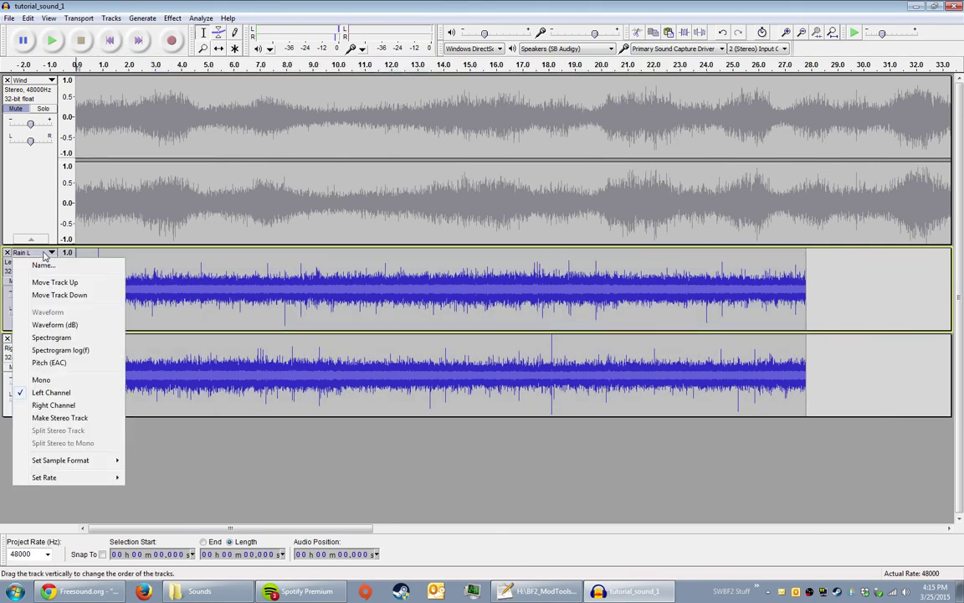
left_click(49, 417)
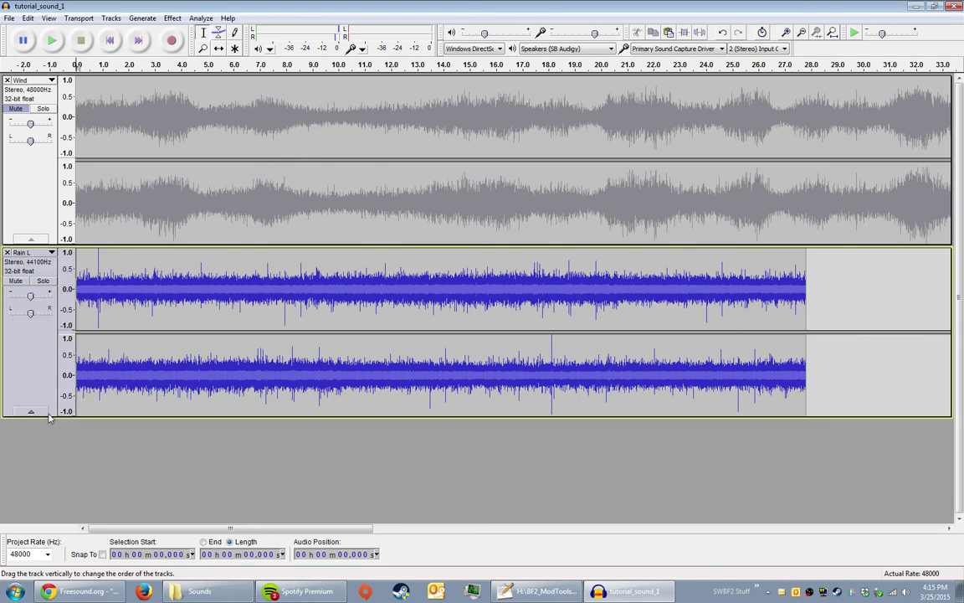
key("ctrl+z")
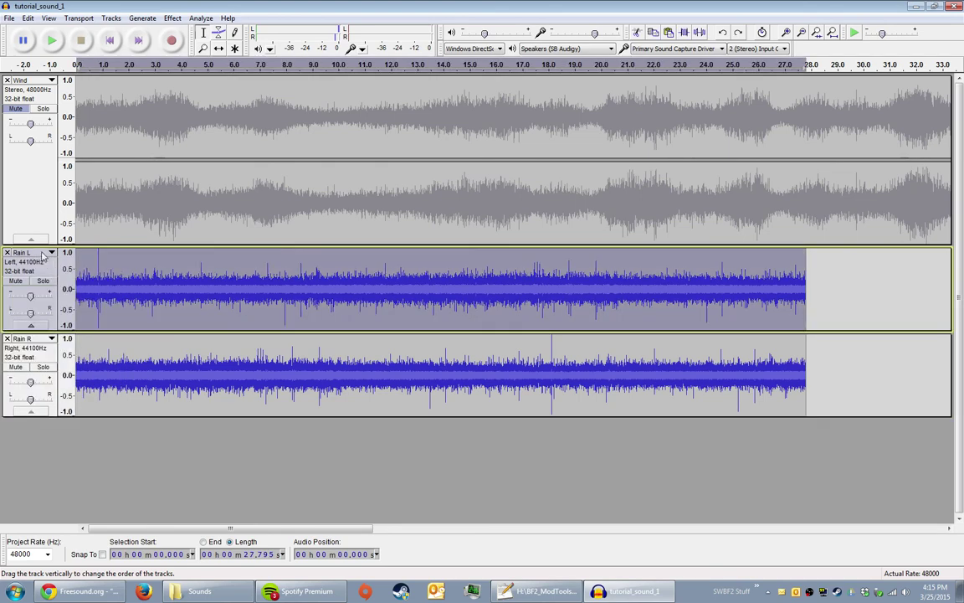
left_click(37, 253)
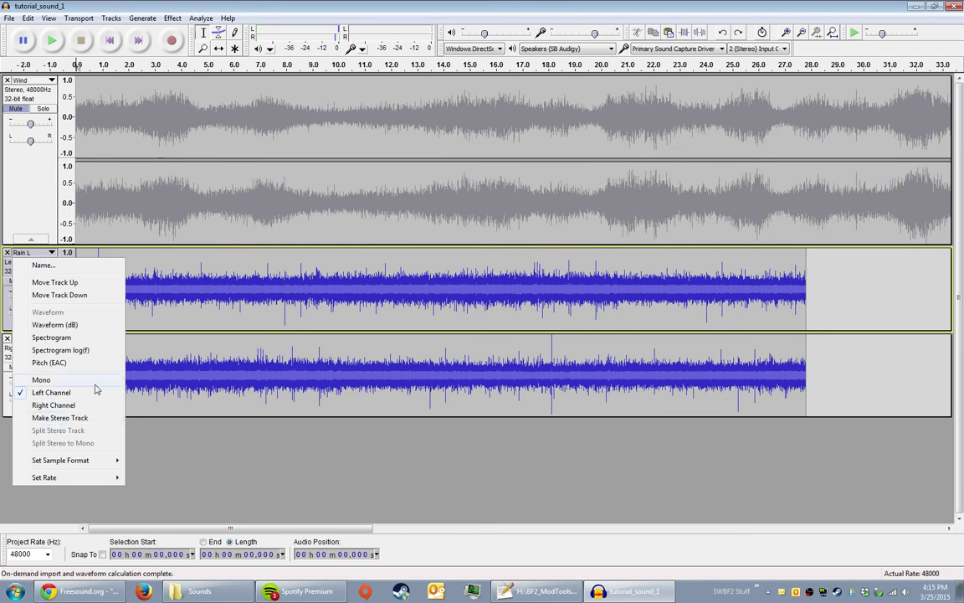
left_click(191, 376)
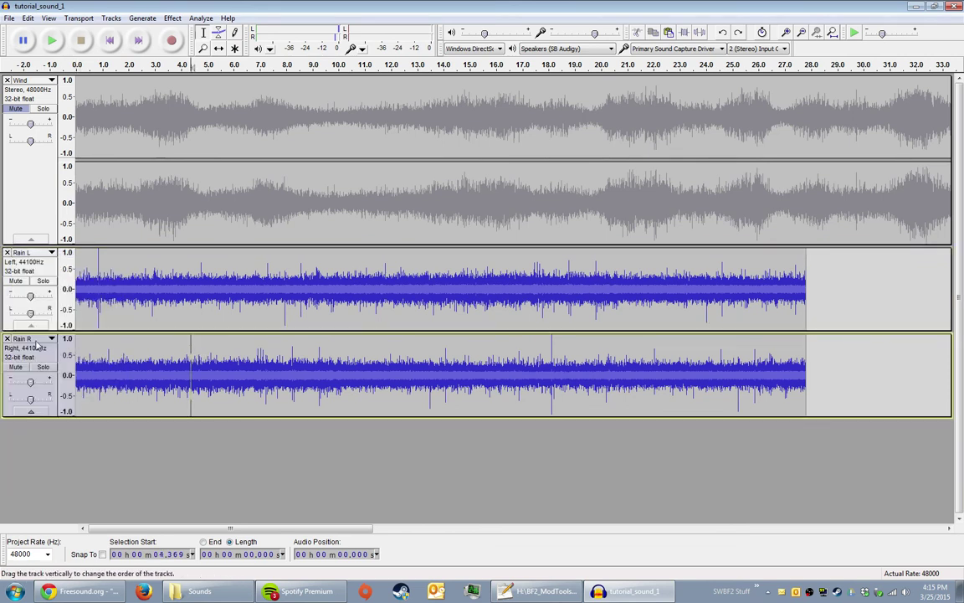
left_click(77, 266)
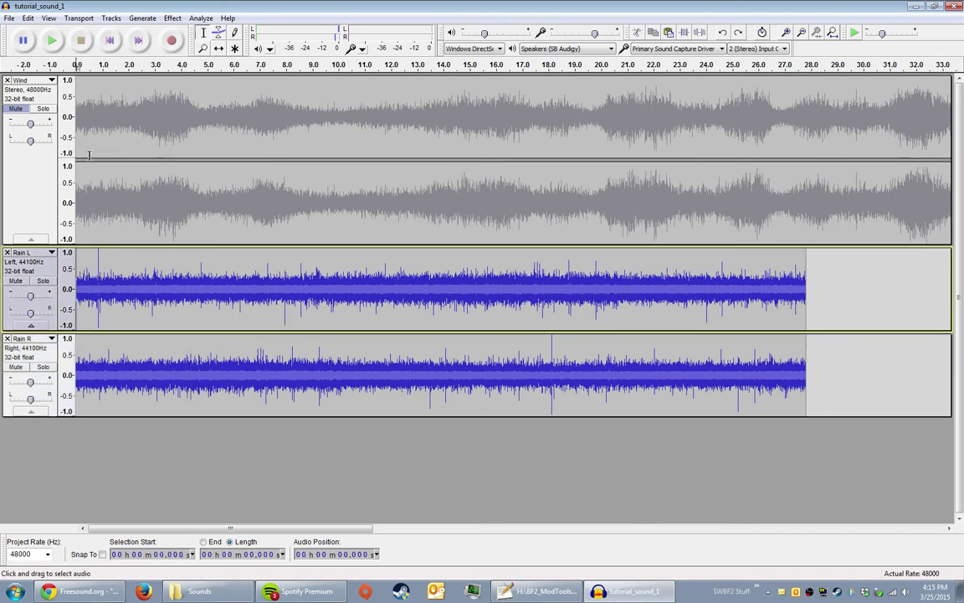
left_click(40, 340)
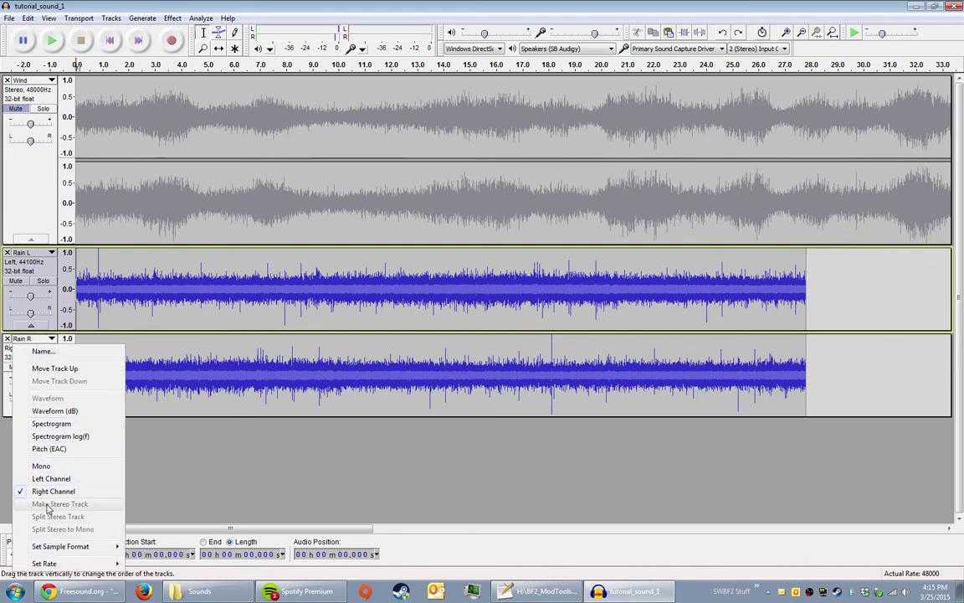
left_click(134, 307)
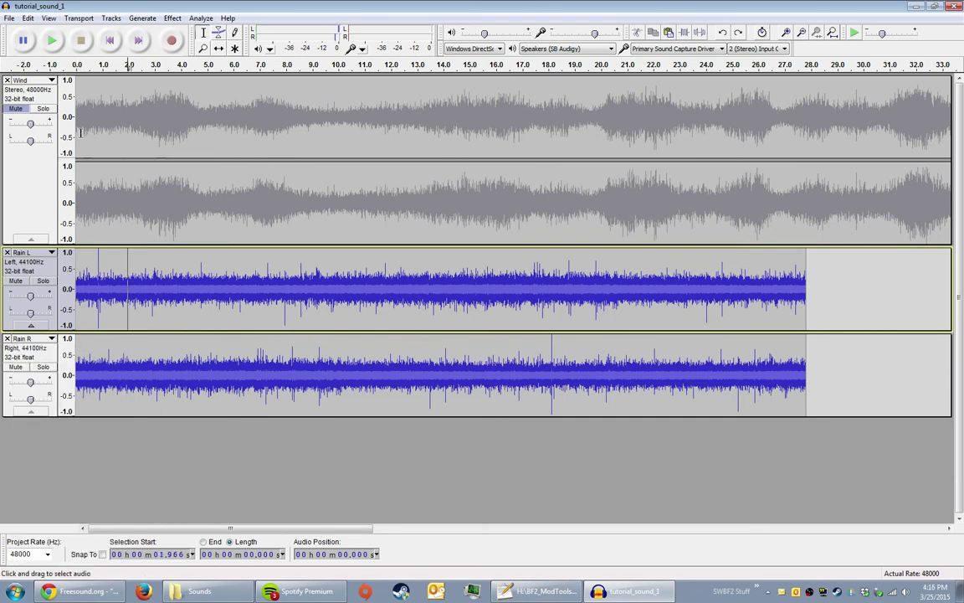
Step: Join the Rain L and Rain R tracks into one stereo track and return the cursor to the start
left_click(38, 254)
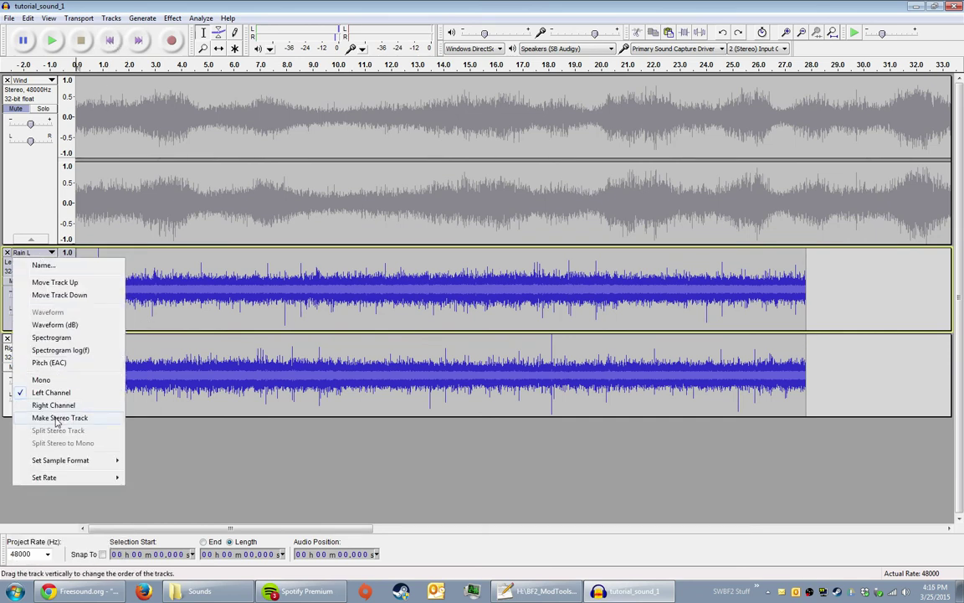
left_click(56, 419)
left_click(131, 284)
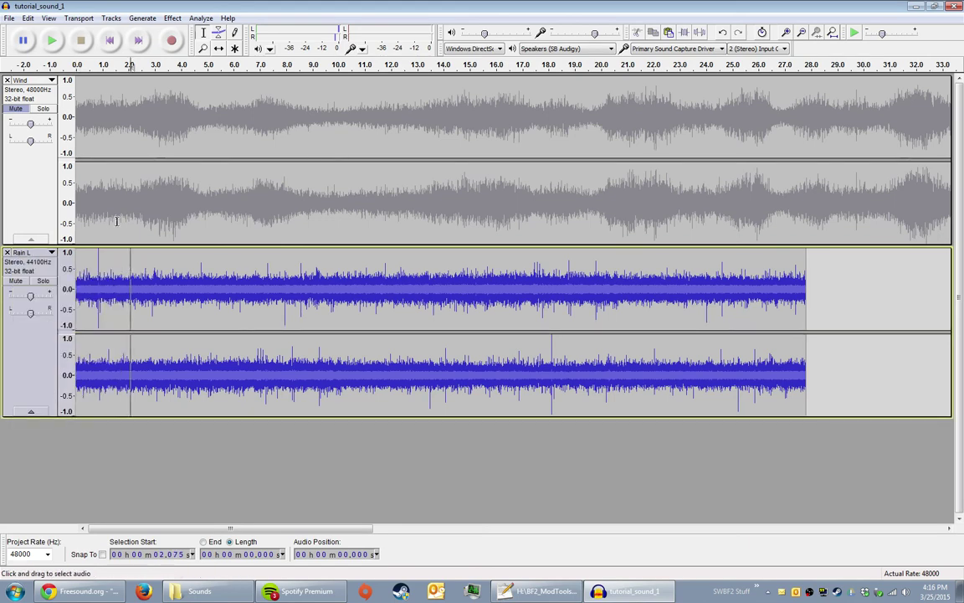
left_click(110, 39)
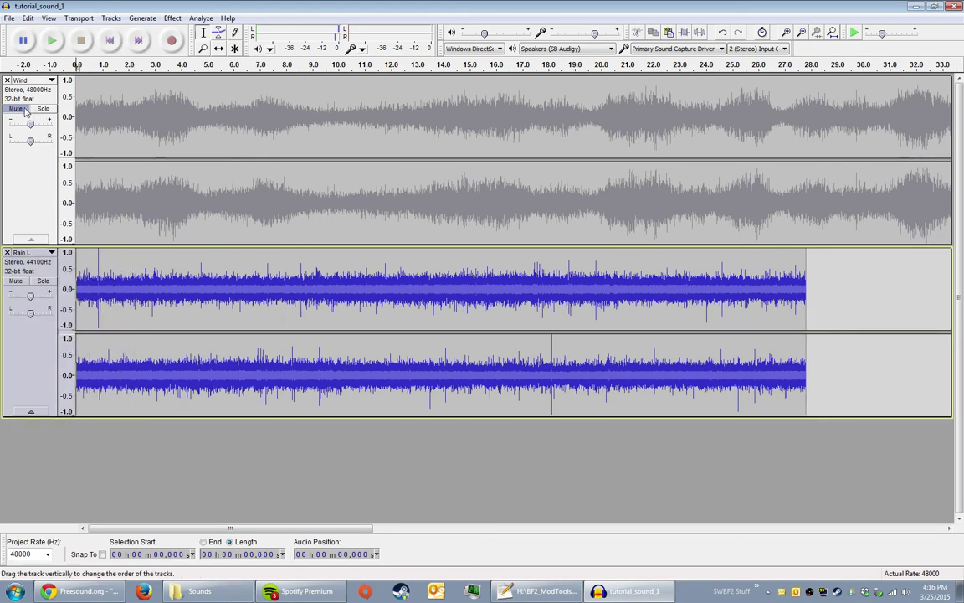
Step: Rename the combined stereo rain track as Rain
key("ctrl+3")
key("ctrl+3")
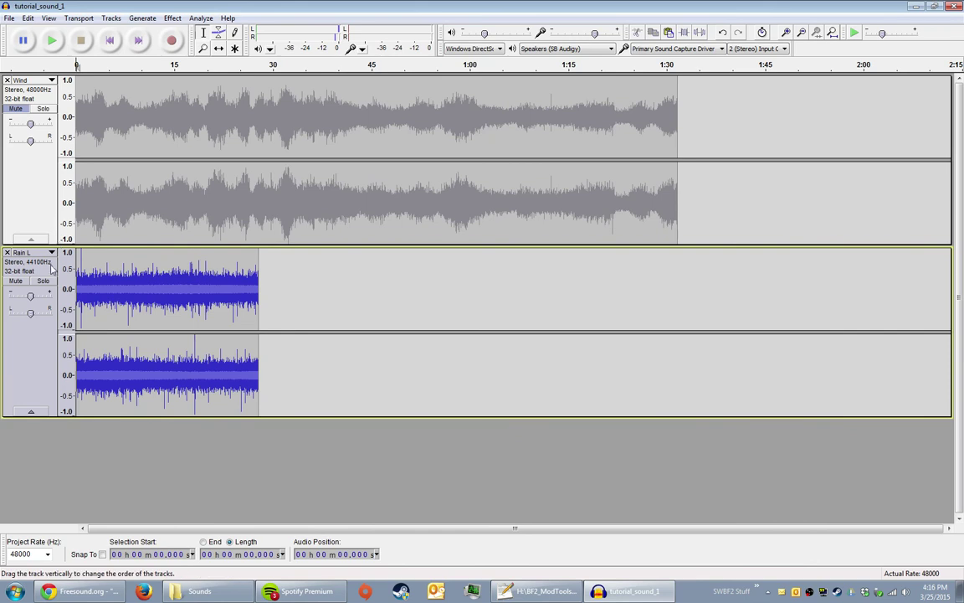
left_click_drag(259, 283, 75, 284)
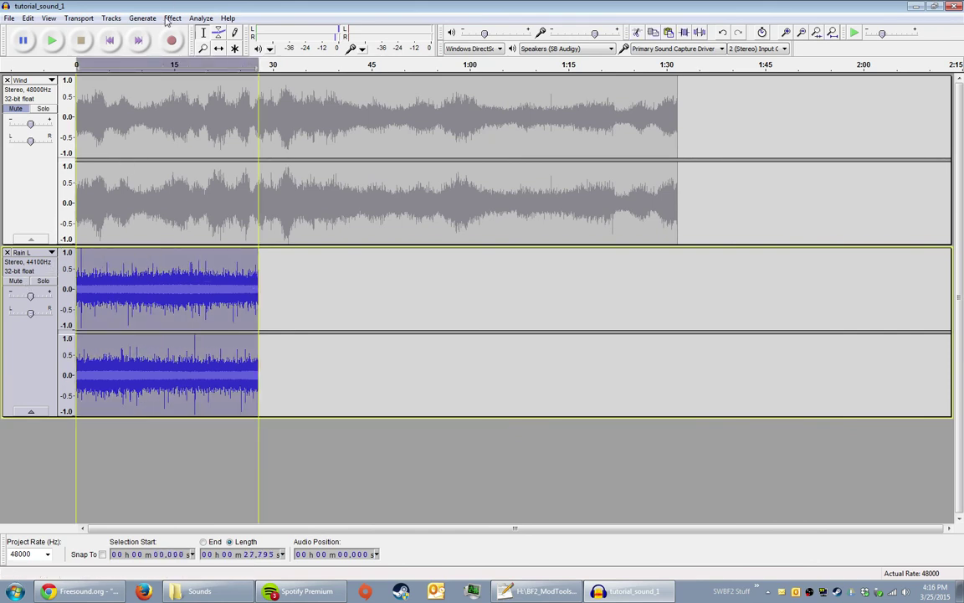
left_click(686, 276)
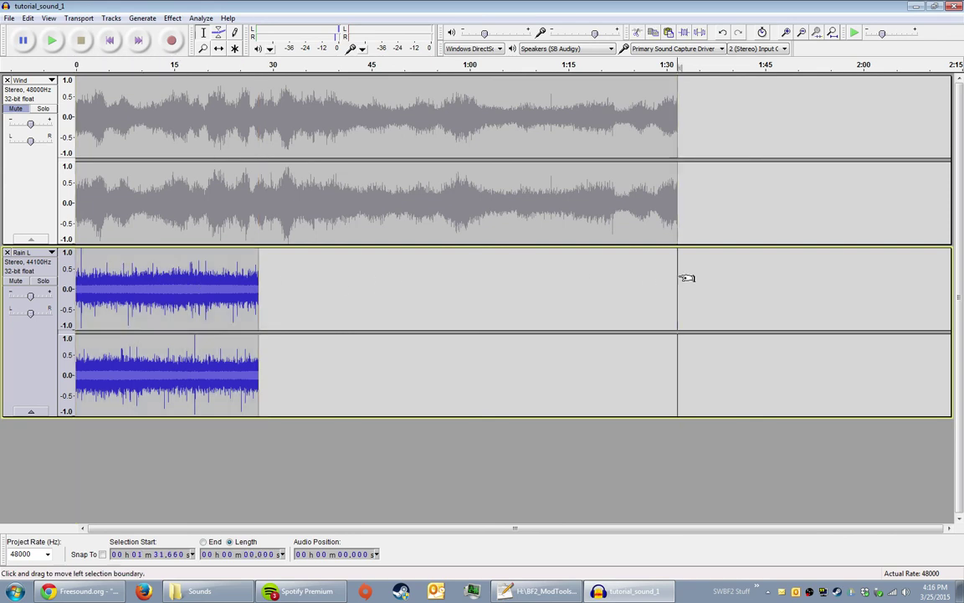
left_click(37, 272)
left_click(39, 252)
left_click(50, 266)
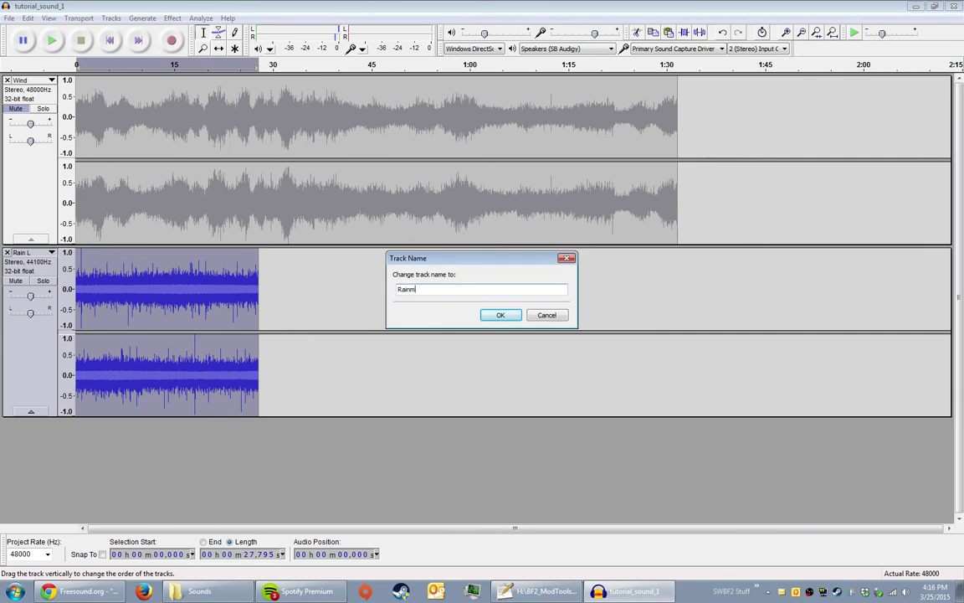
type("Rainm")
key("BackSpace")
key("Return")
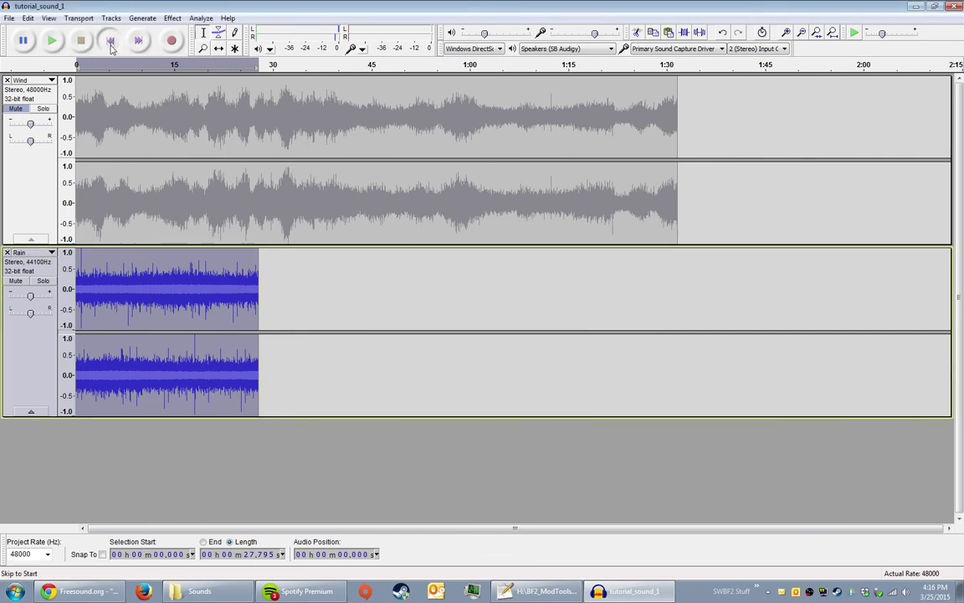
Step: Select the whole Rain clip and apply the Repeat effect again to add one more copy
left_click(107, 40)
left_click(34, 263)
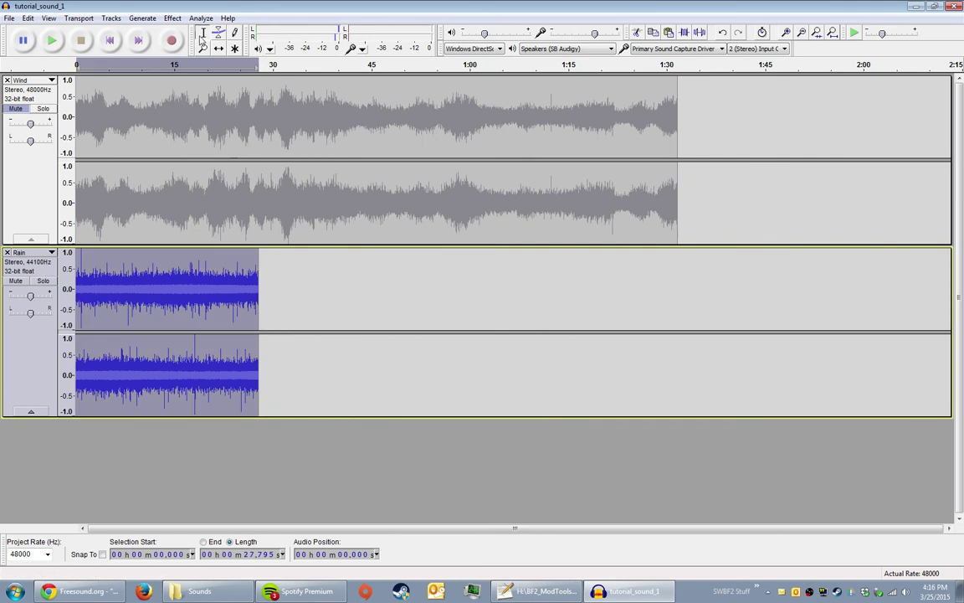
left_click(172, 18)
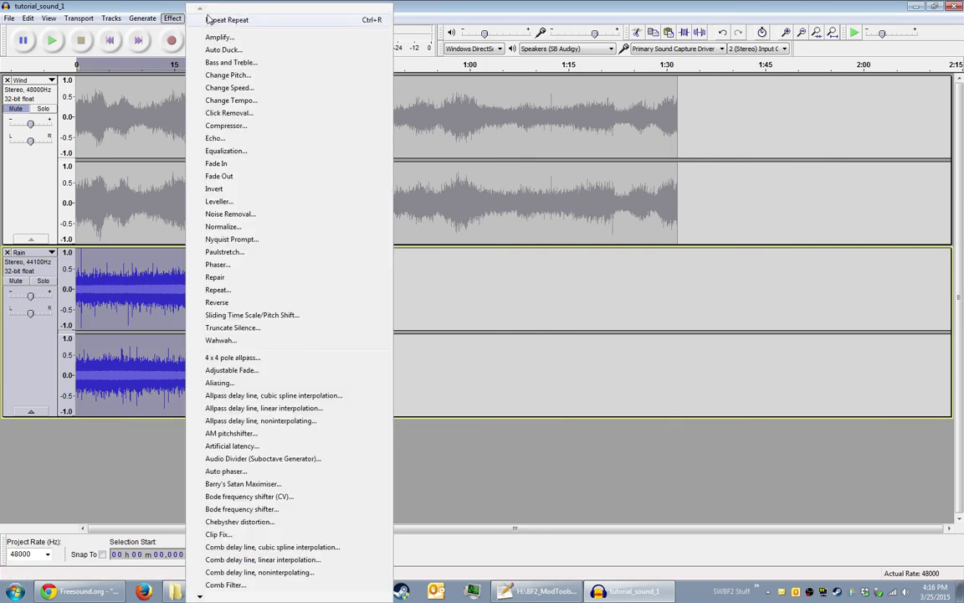
left_click(172, 18)
left_click(171, 19)
left_click(170, 18)
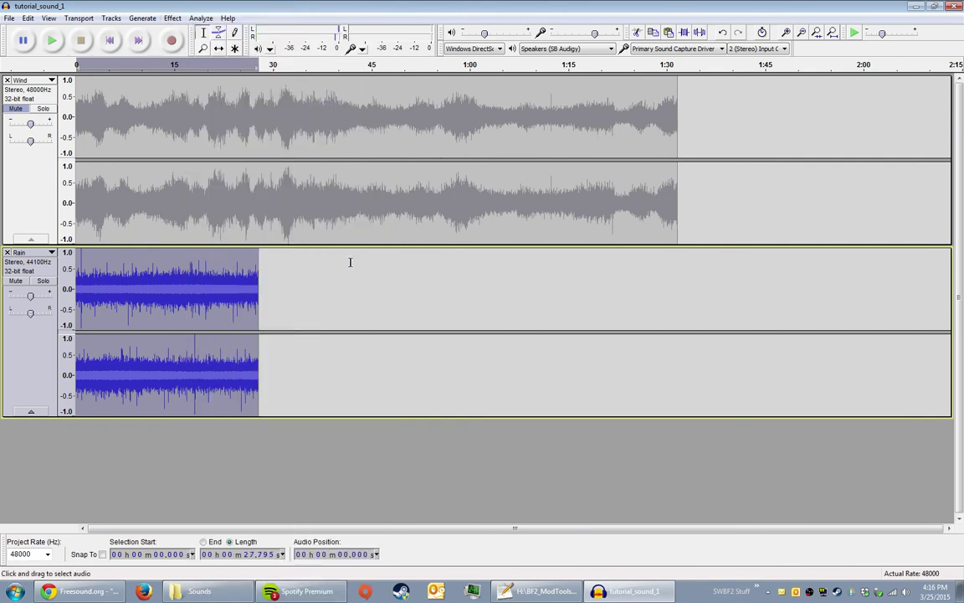
key("ctrl+r")
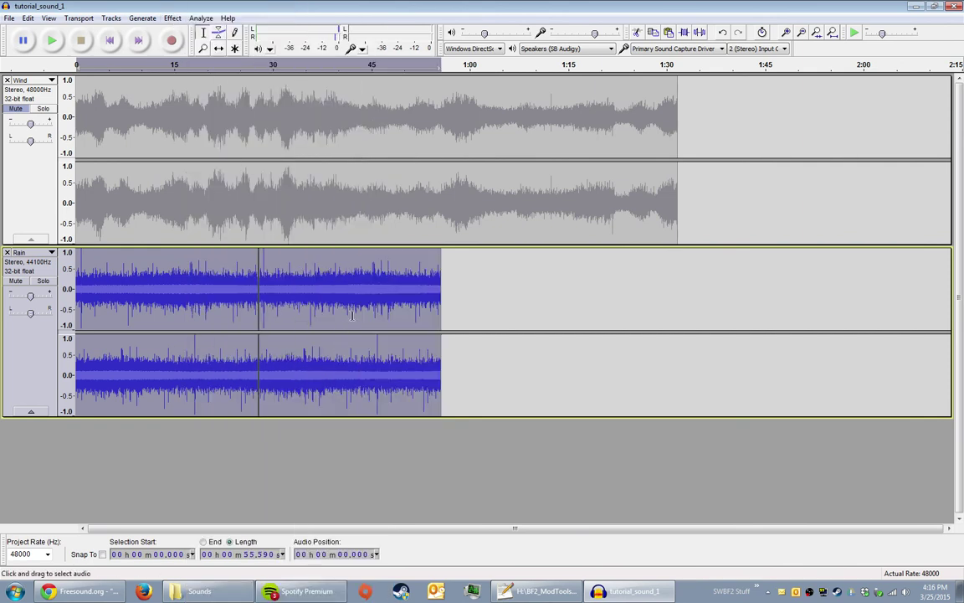
Step: Repeat the last 27.795 s section of the Rain track two more times, extending it past the end of the Wind track
left_click_drag(441, 285, 259, 281)
key("ctrl+r")
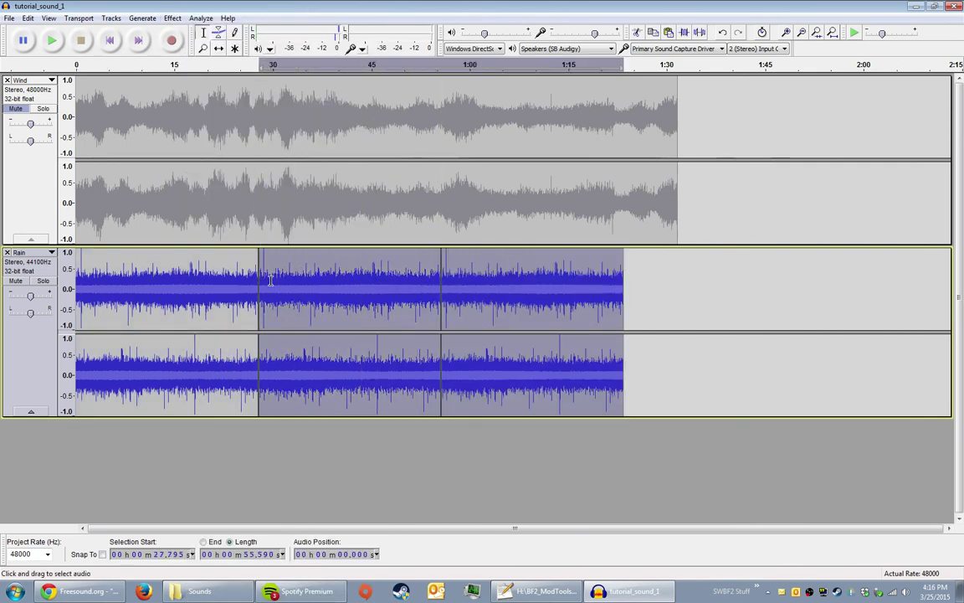
left_click(624, 278)
left_click_drag(624, 278, 441, 278)
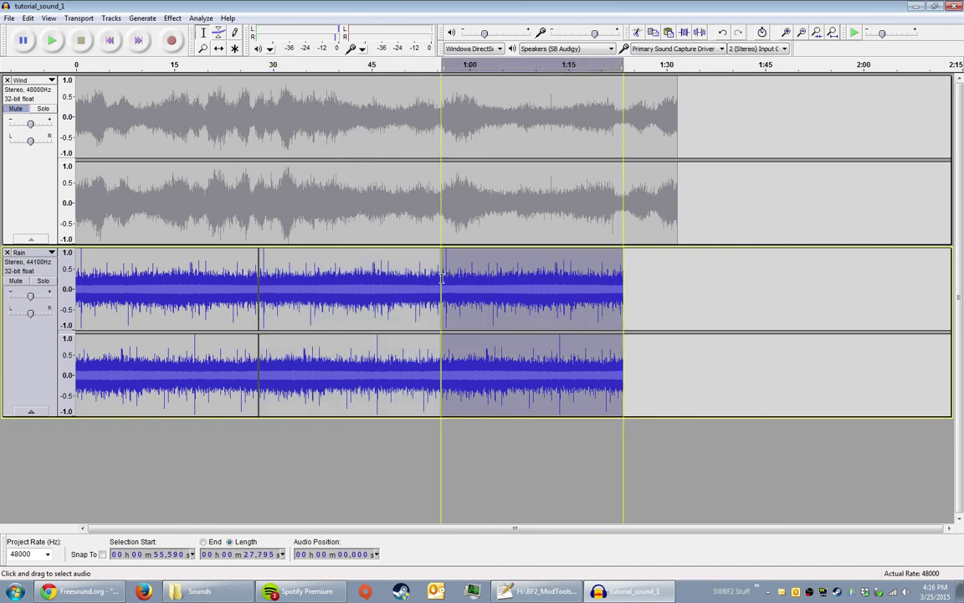
key("ctrl+r")
Step: Delete the Rain audio after 1:31.660, where the Wind track ends, and join the remaining Rain clips into one
left_click(775, 279)
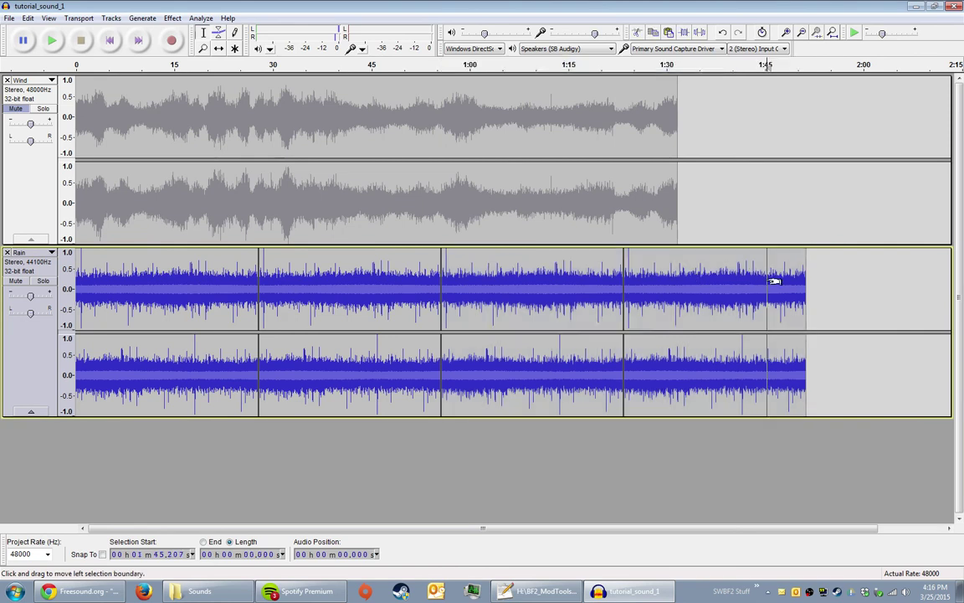
left_click_drag(680, 276, 797, 278)
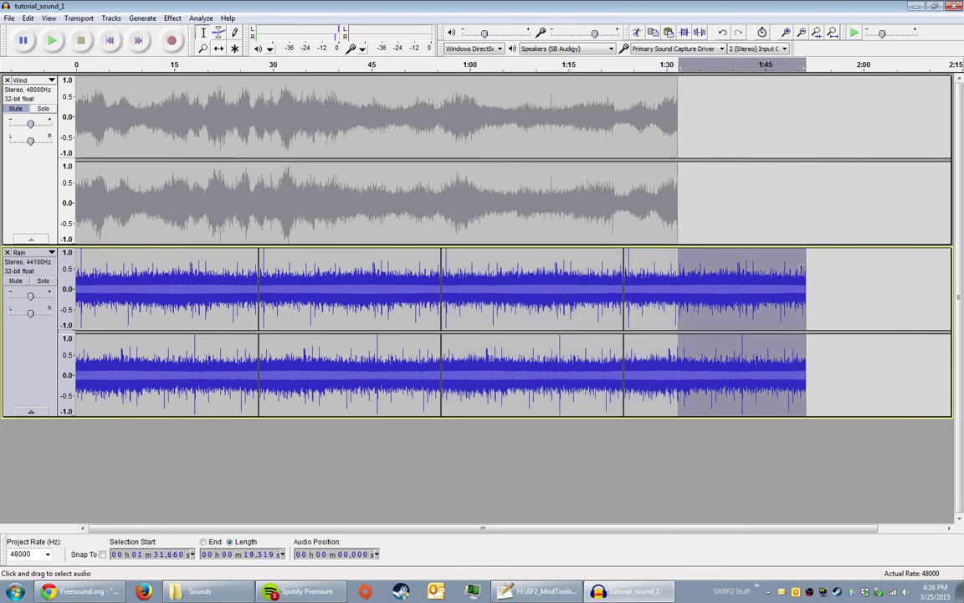
key("Delete")
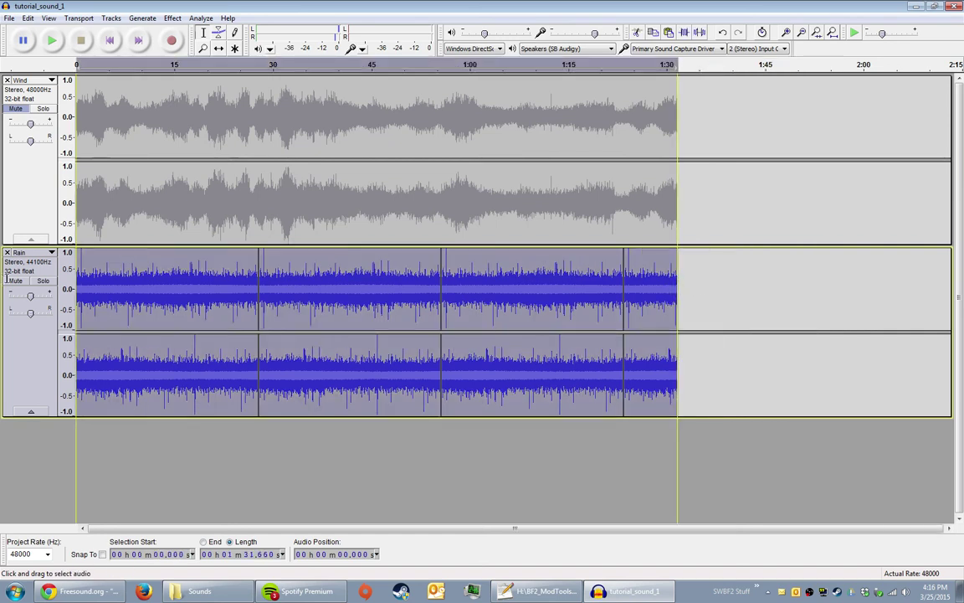
left_click(574, 287)
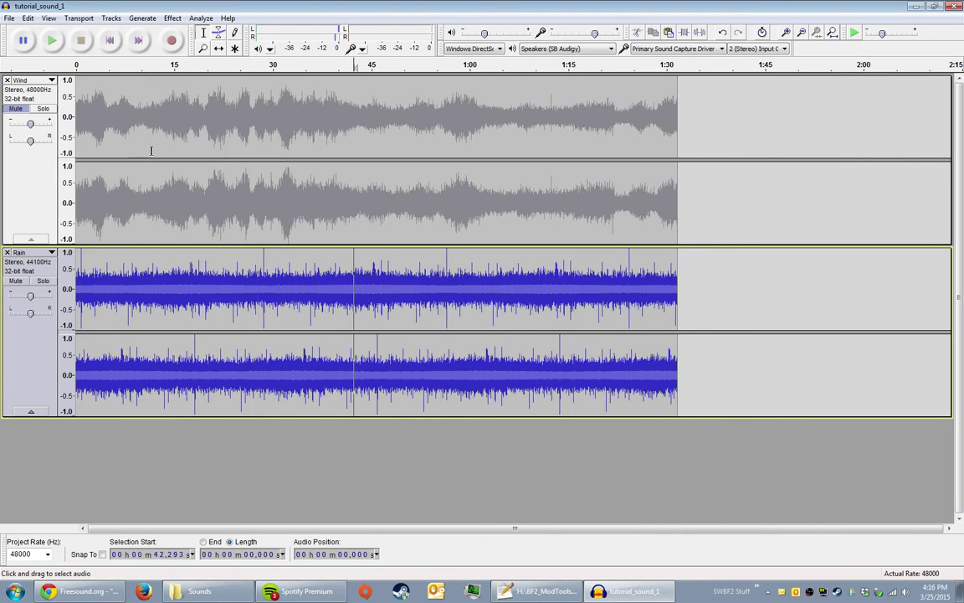
Step: Repeat the whole Rain track once and play it from 1:30.614 across the seam between the two copies
left_click(46, 268)
key("ctrl+r")
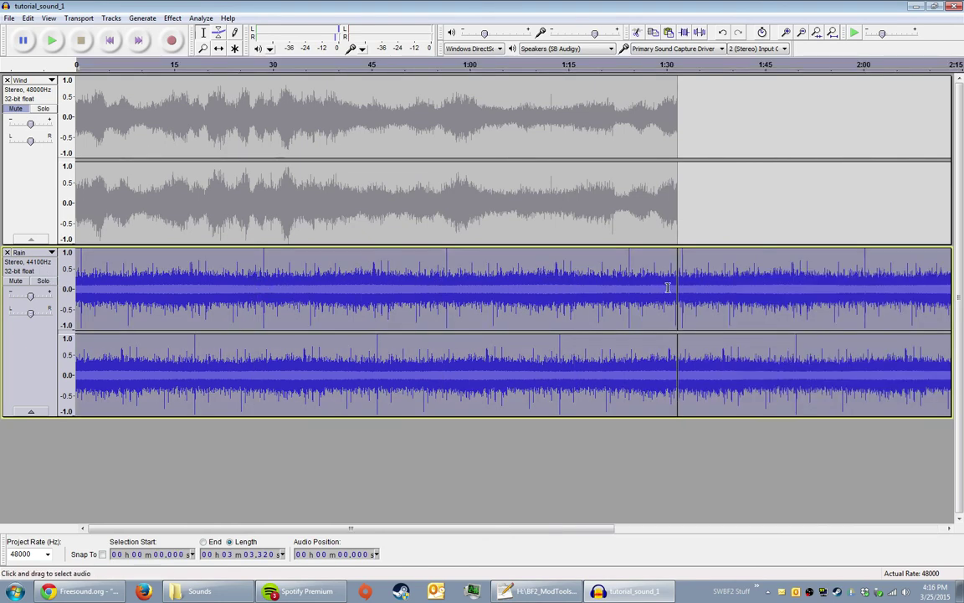
left_click(672, 286)
key("space")
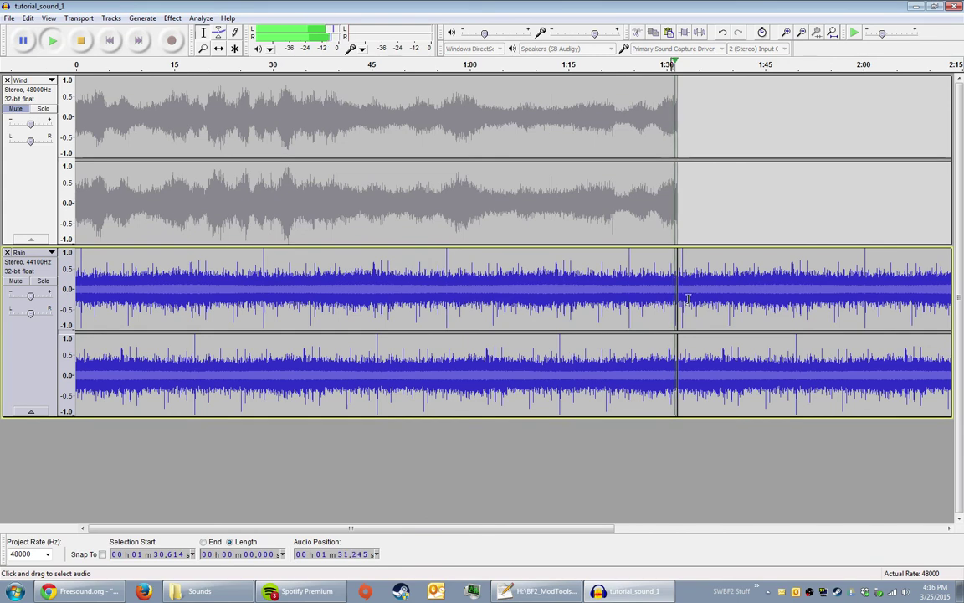
key("space")
Step: Examine the Rain loop seam at 1:31.660 up close and replay it from 1:30.614 to check for an audible break
key("ctrl+1")
key("ctrl+1")
key("ctrl+1")
key("ctrl+1")
key("ctrl+1")
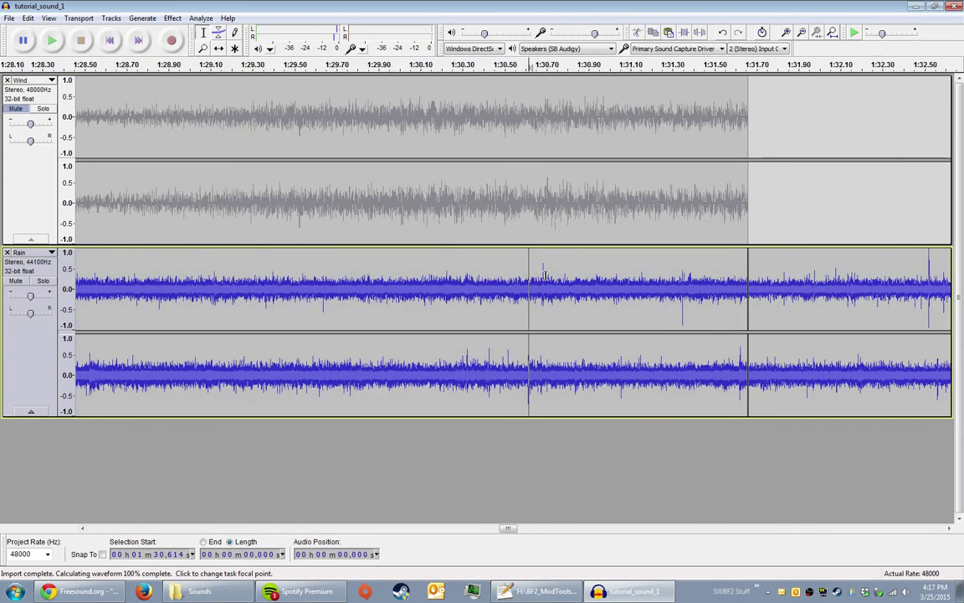
scroll(536, 274, "right", 5)
scroll(502, 289, "left", 1)
key("space")
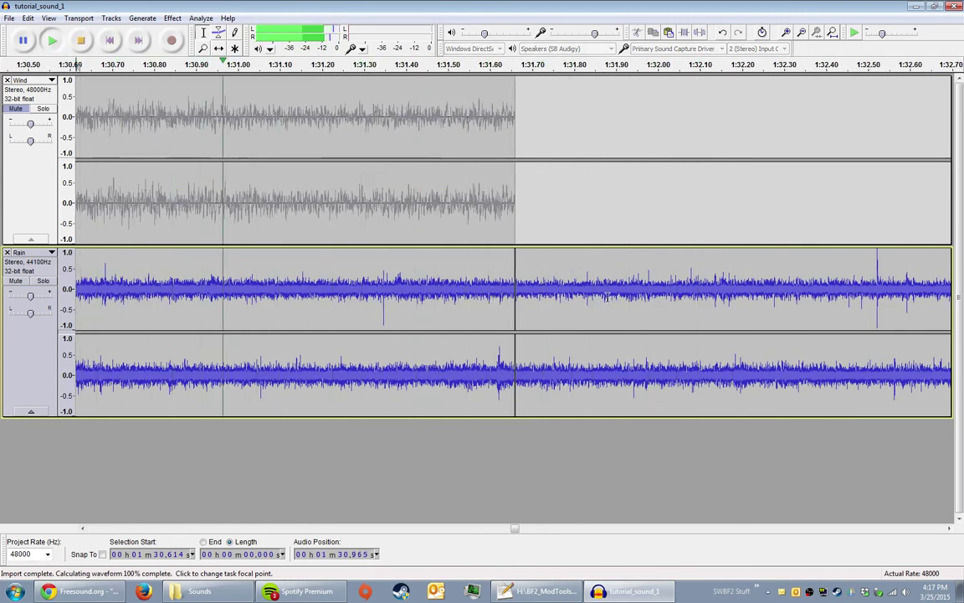
key("ctrl+3")
key("ctrl+3")
key("ctrl+3")
key("ctrl+3")
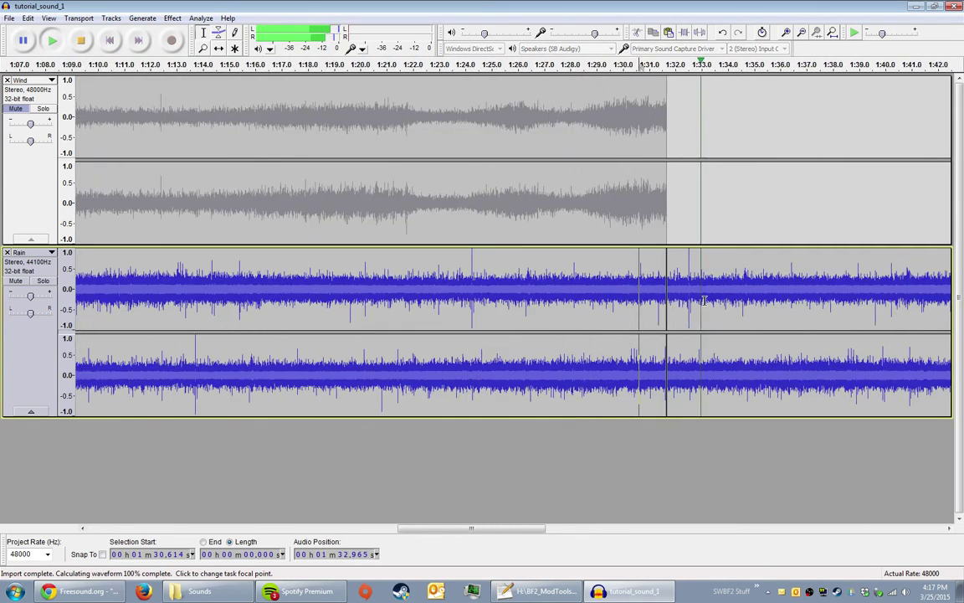
key("space")
key("space")
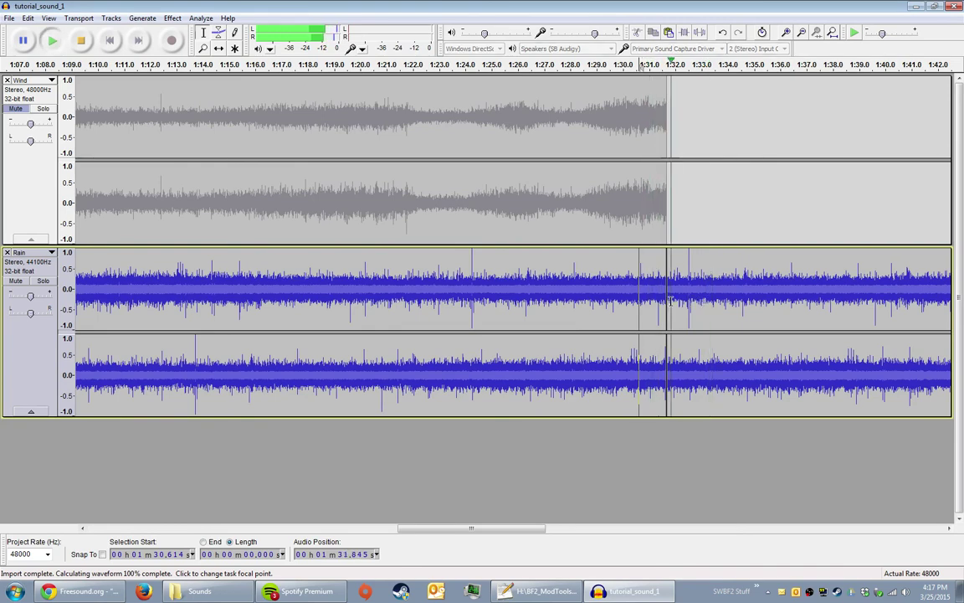
key("space")
Step: Trim the Rain track to its first 1:31.660, removing the extra copy, and return the cursor to the start
left_click(670, 299)
key("shift+Home")
key("ctrl+t")
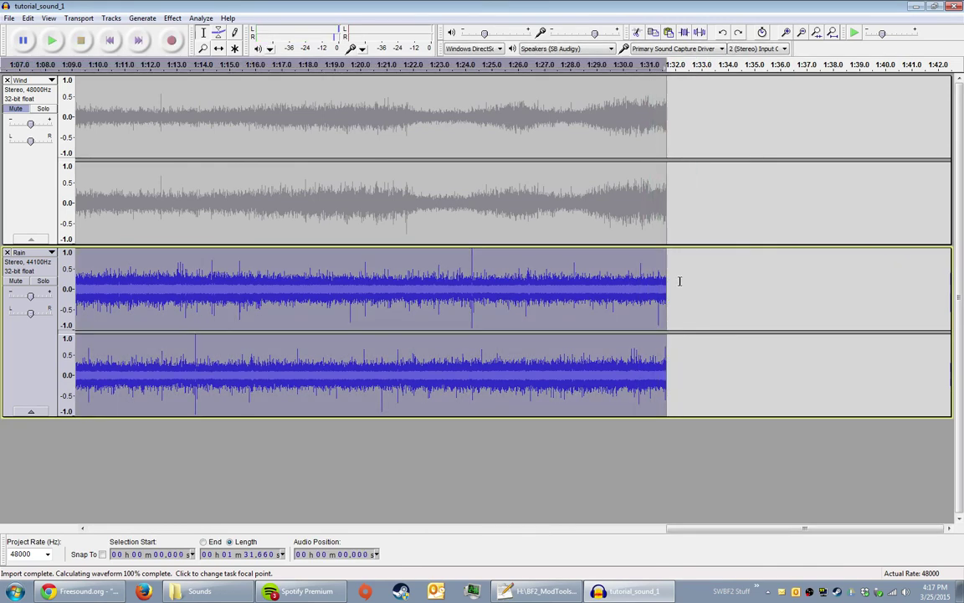
key("Home")
key("ctrl+3")
key("ctrl+3")
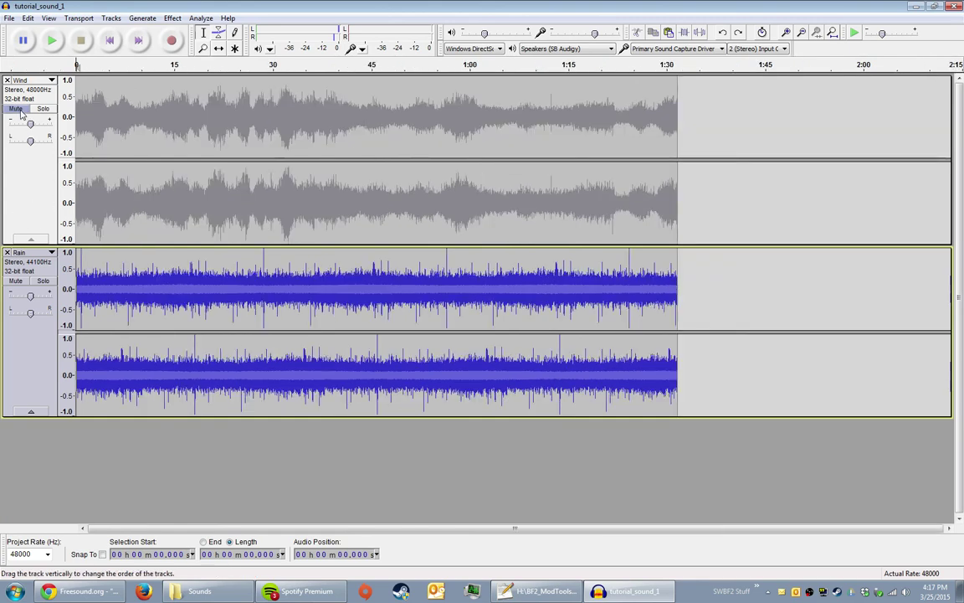
Step: Unmute the Wind track and play the mix while lowering the Rain track's gain to about -4 dB
left_click(18, 111)
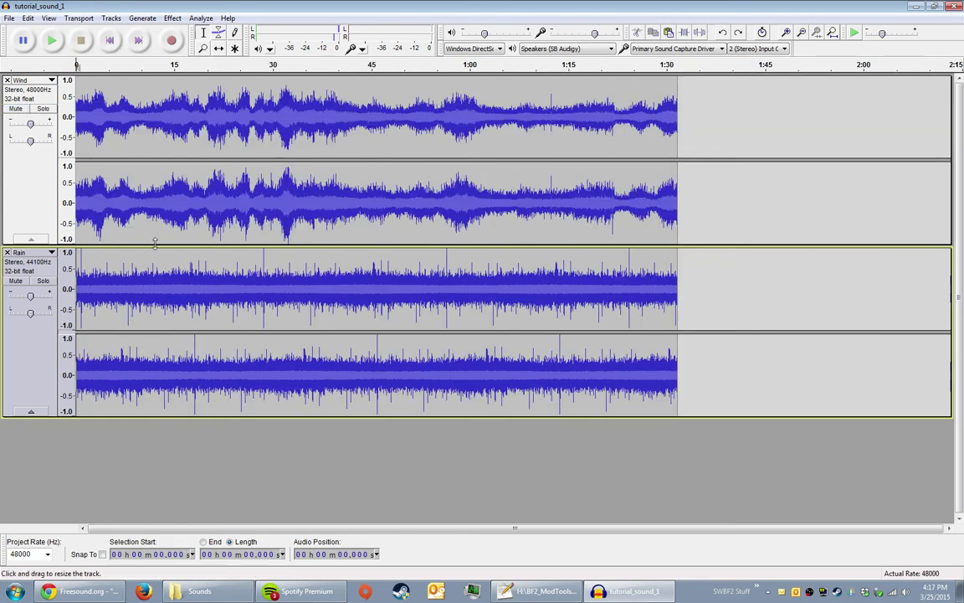
key("space")
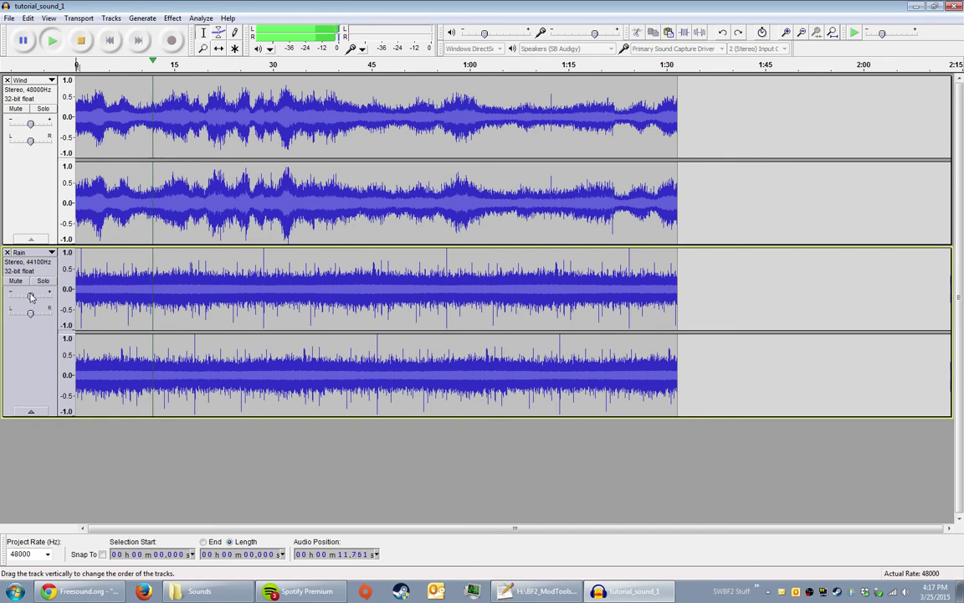
mouse_move(30, 298)
left_click_drag(30, 298, 27, 299)
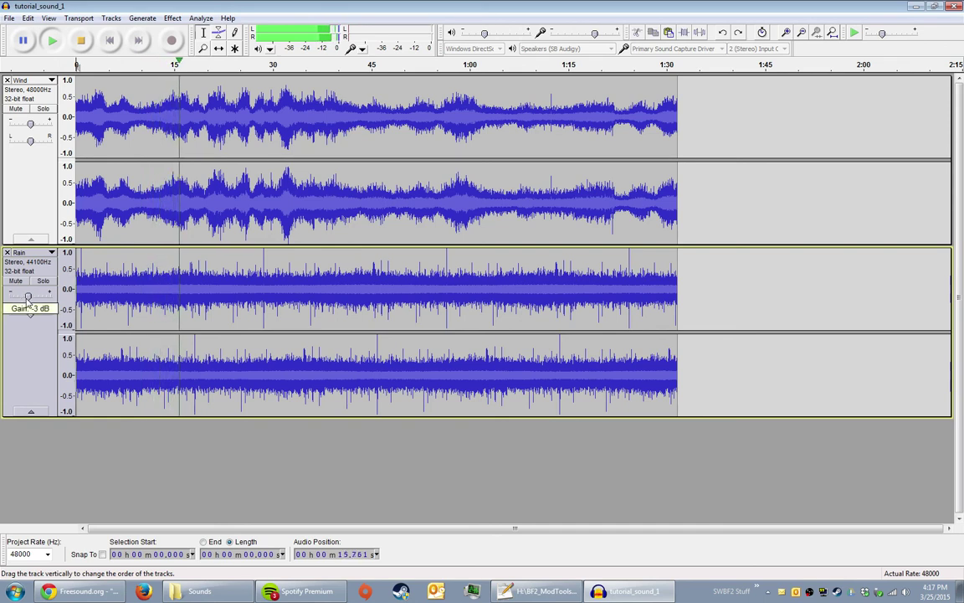
left_click_drag(27, 299, 27, 300)
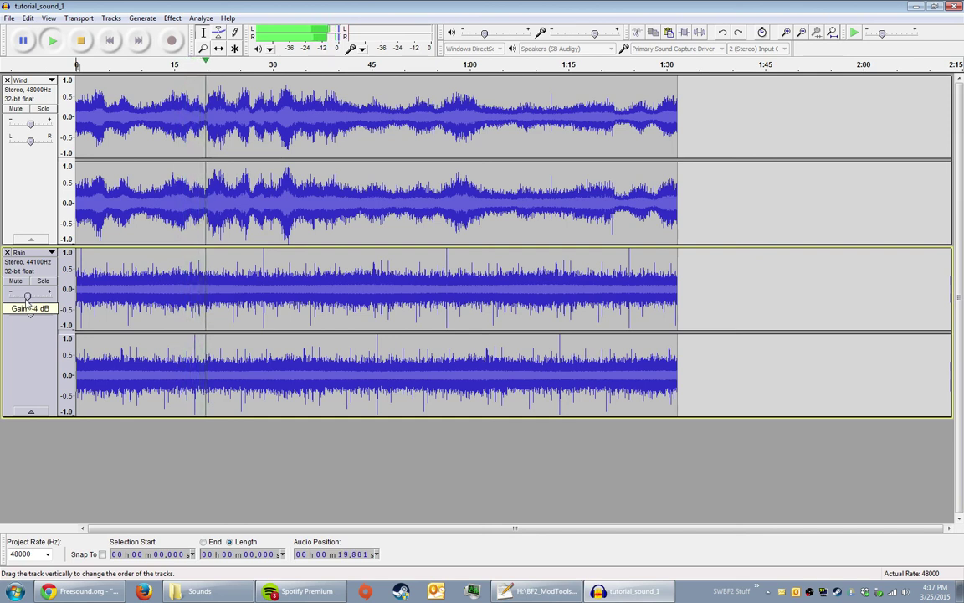
left_click_drag(27, 300, 28, 301)
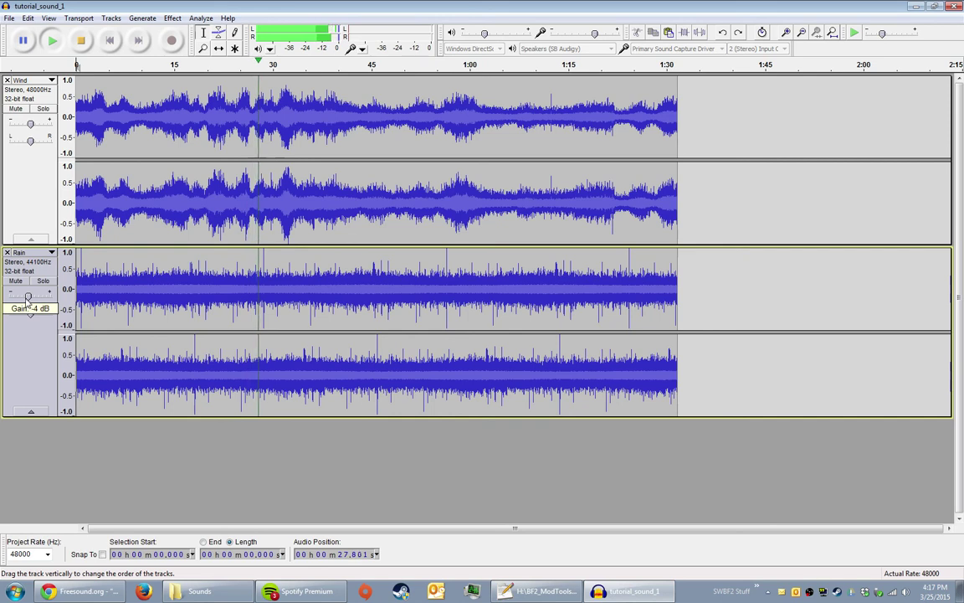
left_click_drag(26, 301, 28, 302)
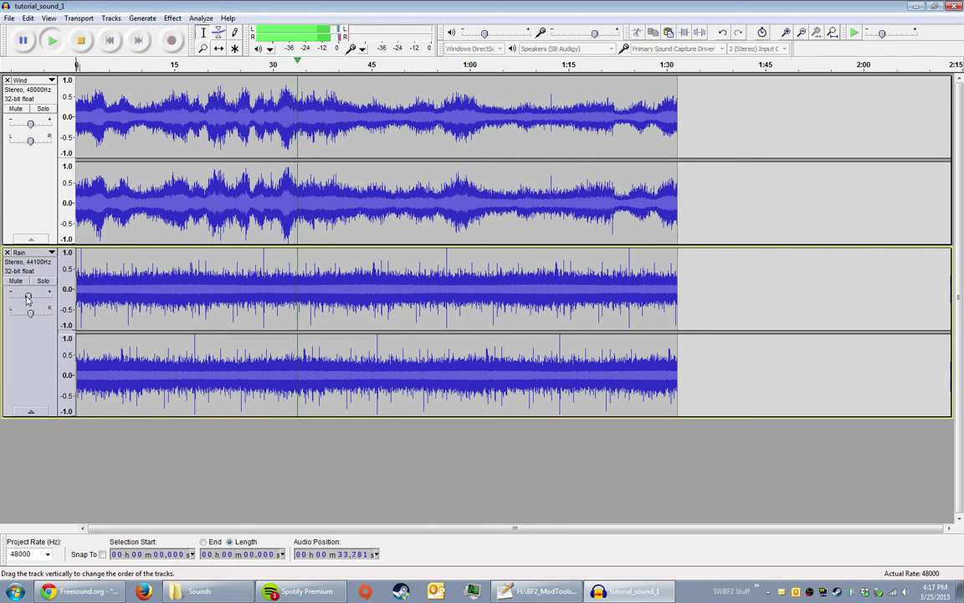
Step: Set the Rain track's gain to exactly -3.5 dB, stop playback and recheck the gain value
double_click(28, 297)
type("-3.5")
key("Return")
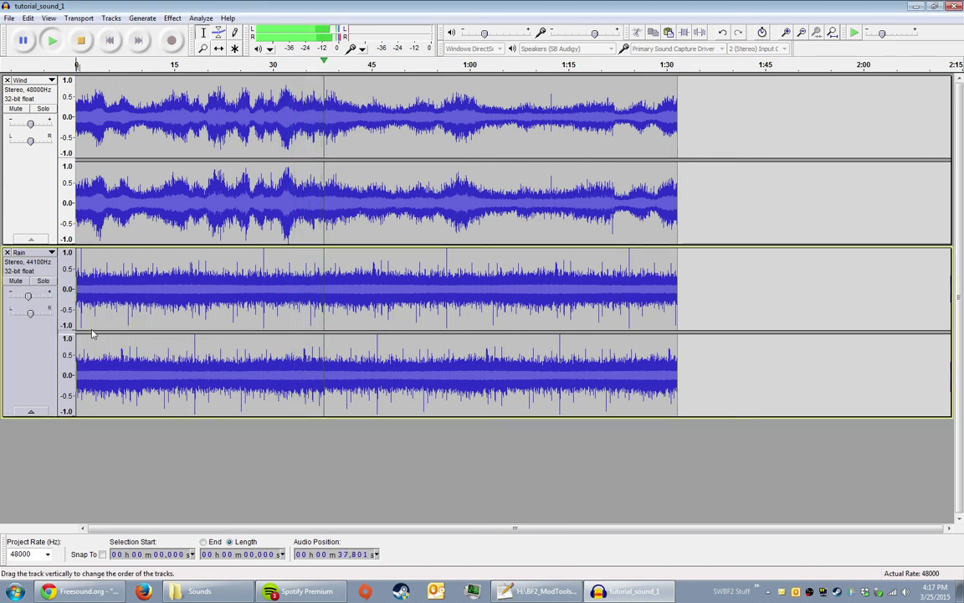
key("space")
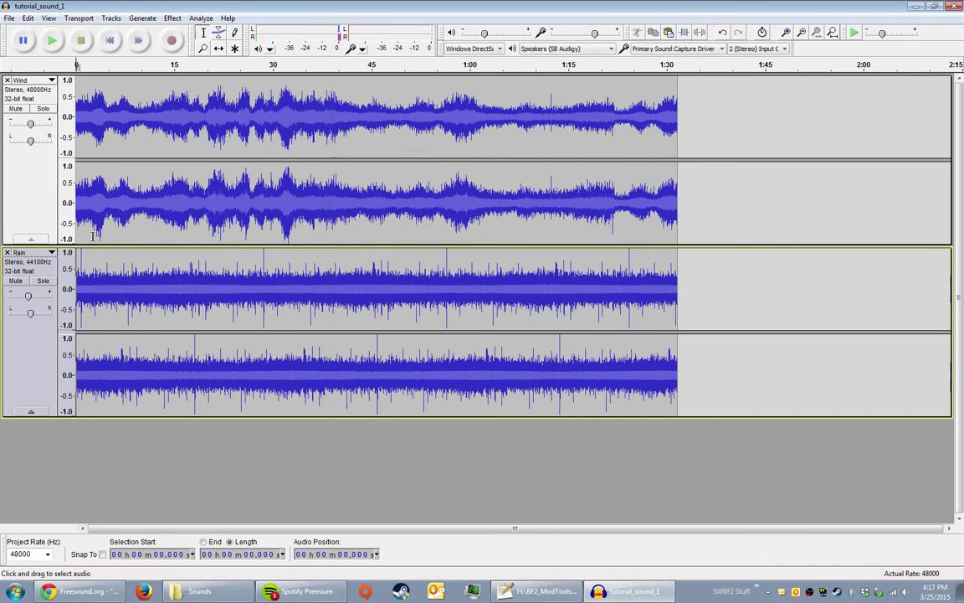
double_click(28, 297)
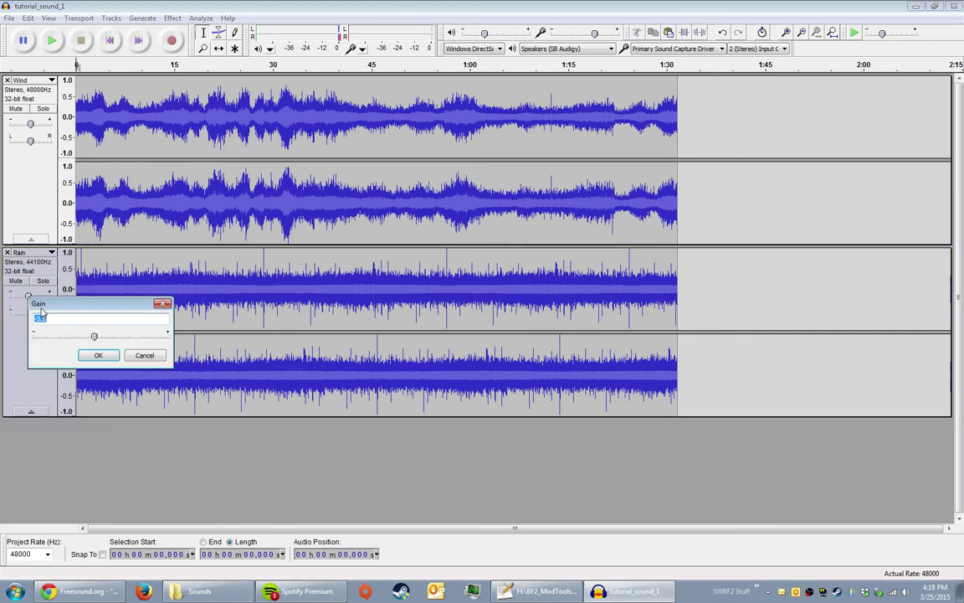
left_click(88, 357)
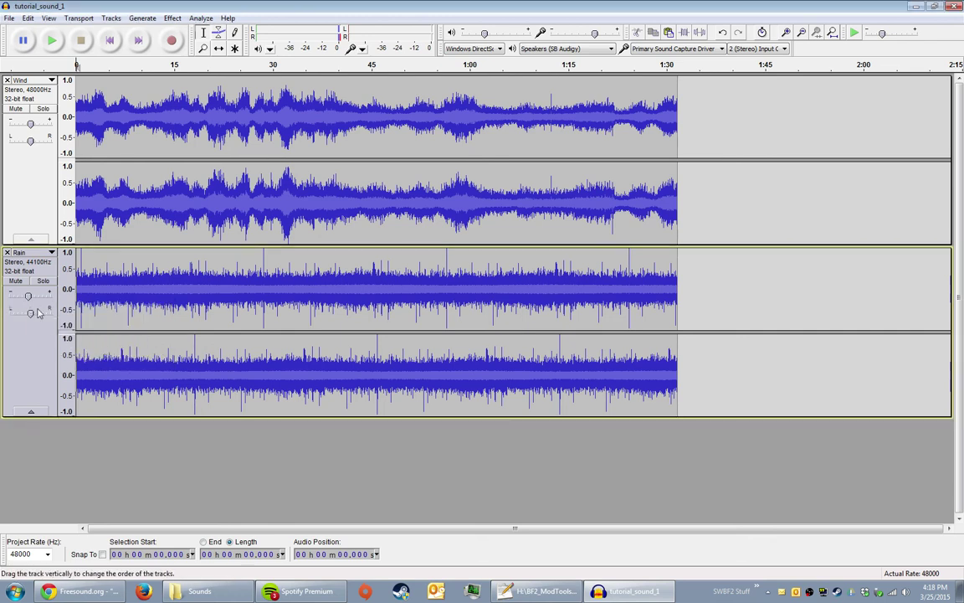
Step: Set the Rain track's pan to 0 and recheck the pan value
double_click(31, 314)
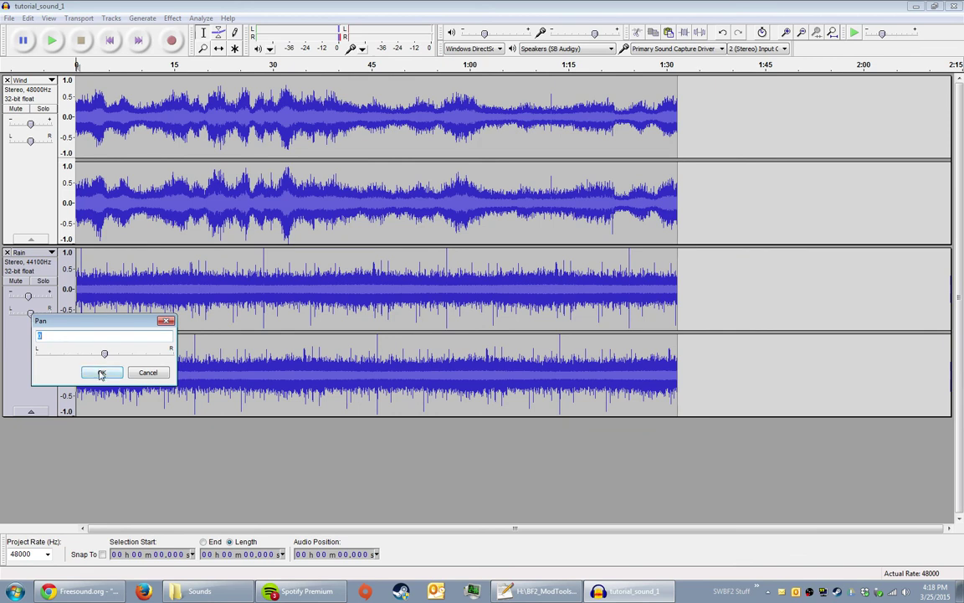
mouse_move(105, 355)
left_mouse_down()
mouse_move(37, 355)
mouse_move(102, 355)
left_mouse_up()
type("0")
key("Return")
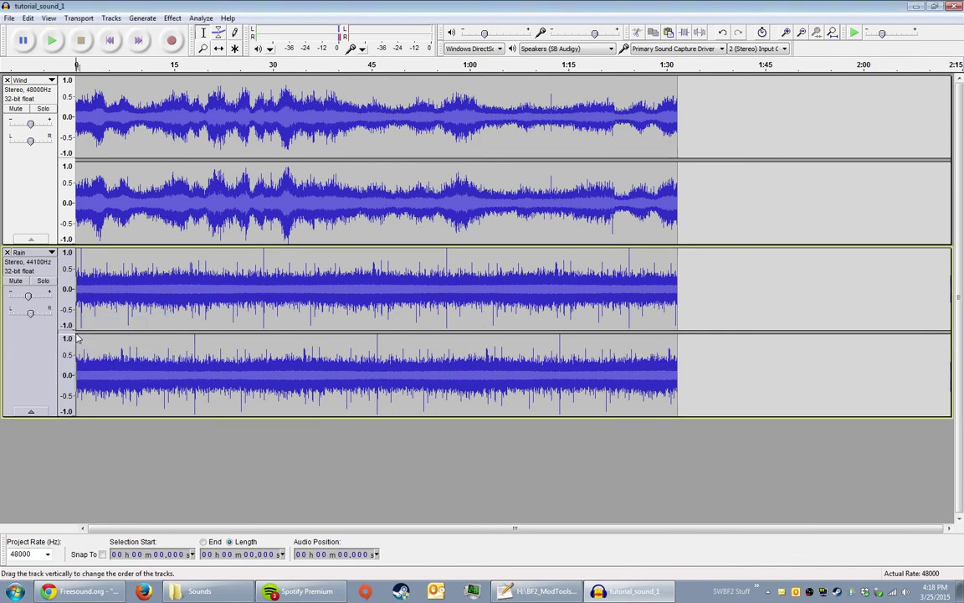
double_click(31, 315)
left_click(98, 373)
Step: Play the combined Wind and Rain mix from the start to check the balance
left_click(110, 40)
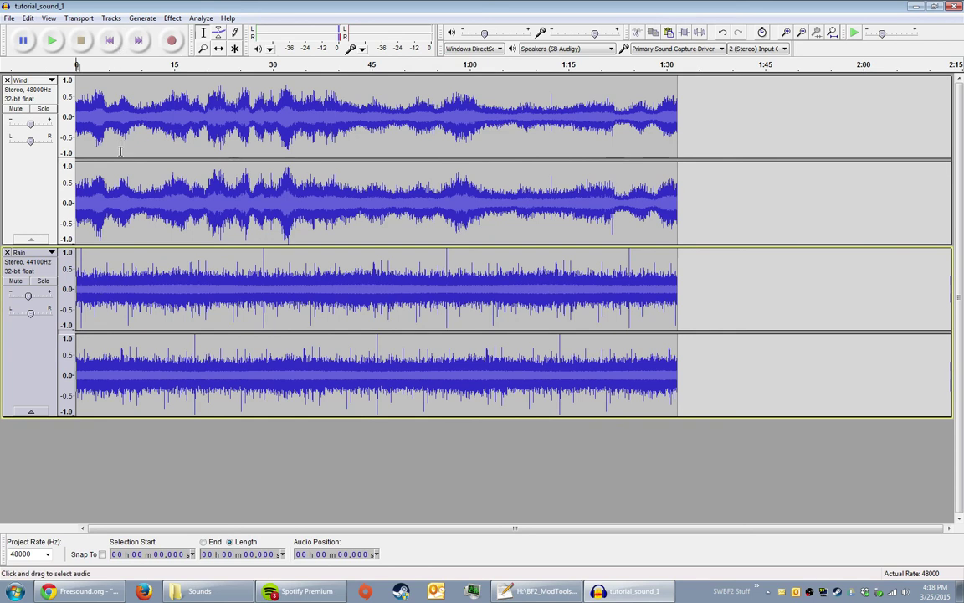
key("space")
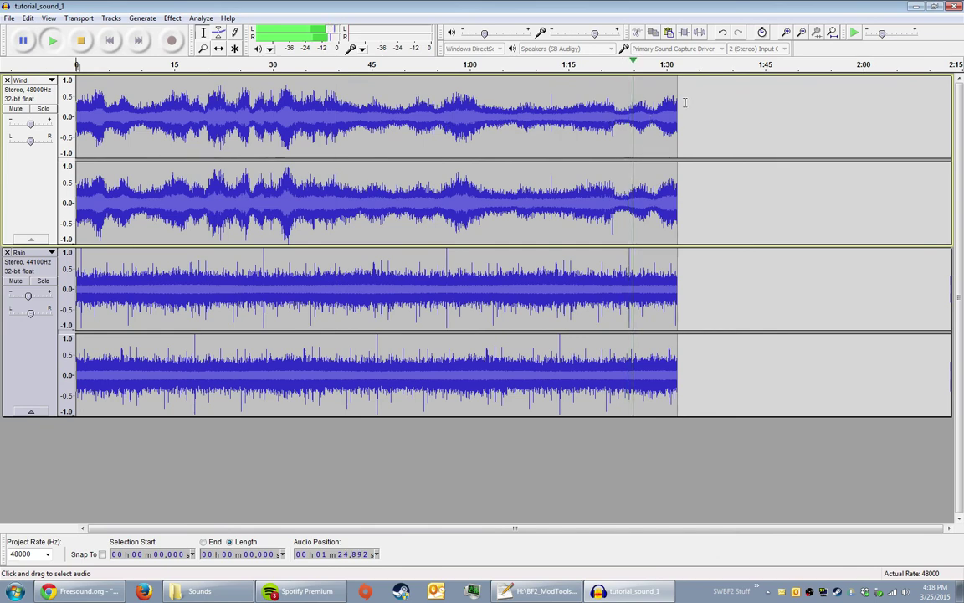
key("space")
Step: Select all audio in both tracks and repeat it once with the Repeat effect
key("ctrl+a")
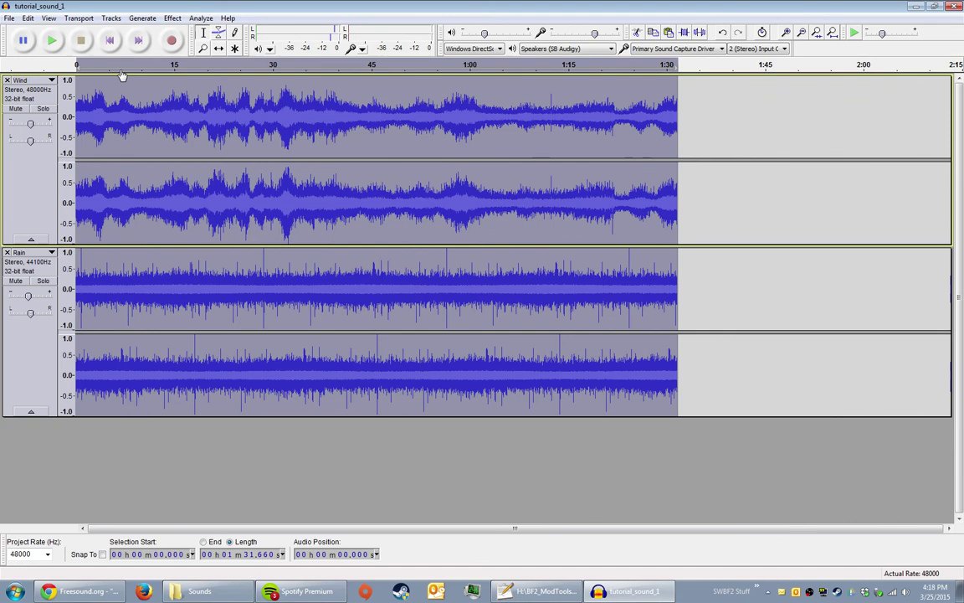
key("ctrl+d")
key("ctrl+z")
left_click(173, 18)
left_click(180, 18)
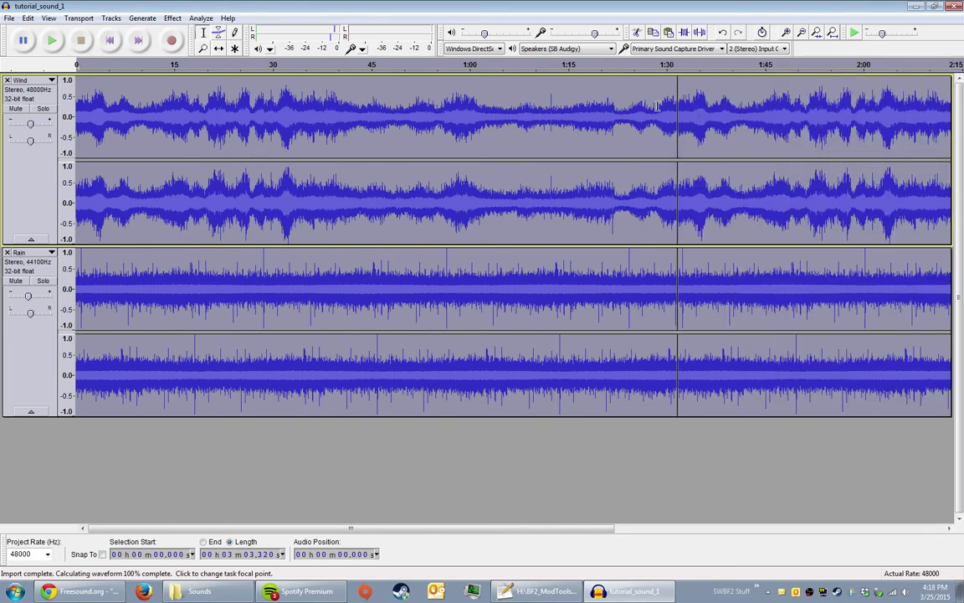
Step: Play both tracks from 1:29.741 across the seam between the copies, and undo the repeat
left_click(665, 102)
key("space")
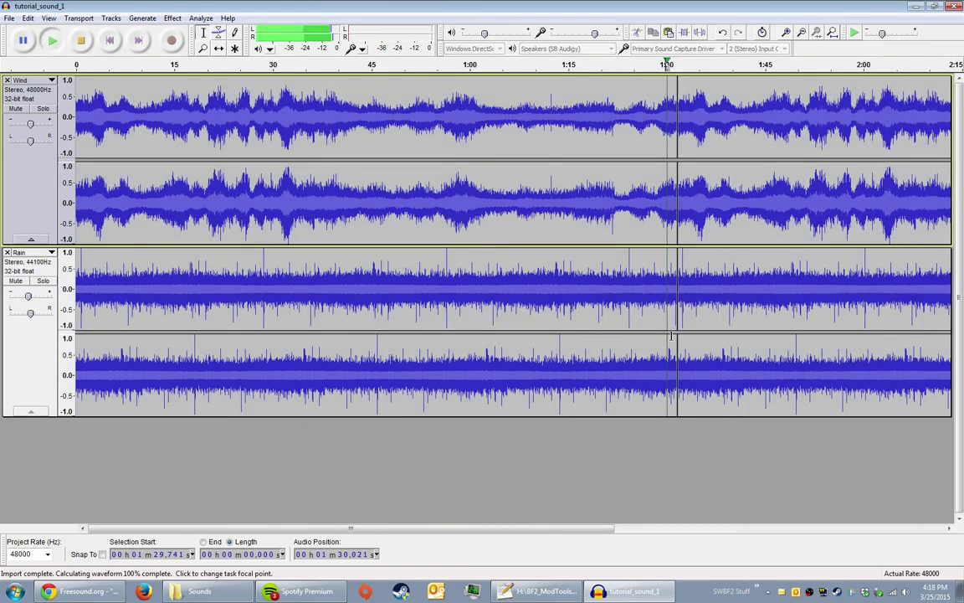
scroll(581, 309, "right", 1)
scroll(582, 309, "right", 1)
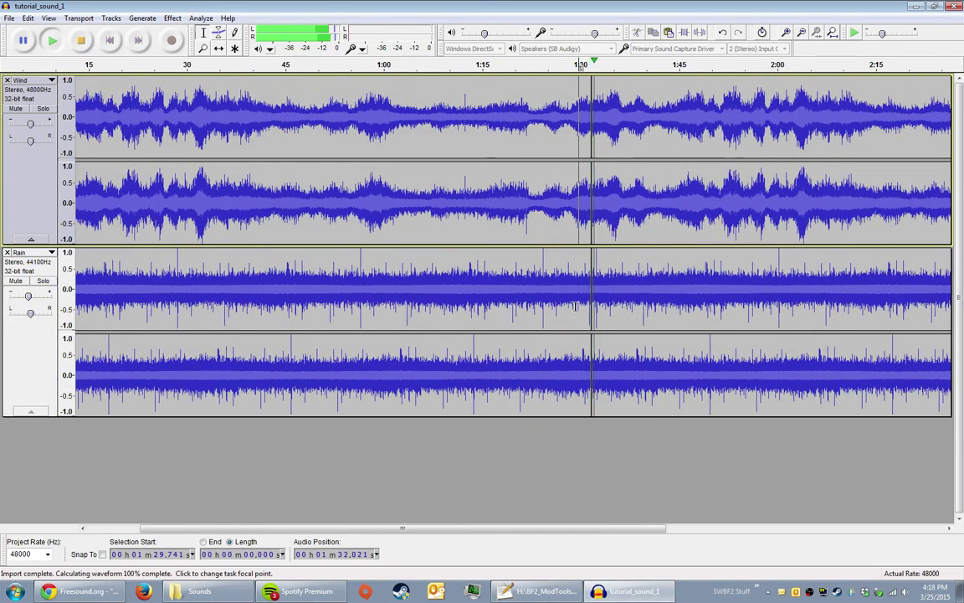
key("space")
key("ctrl+z")
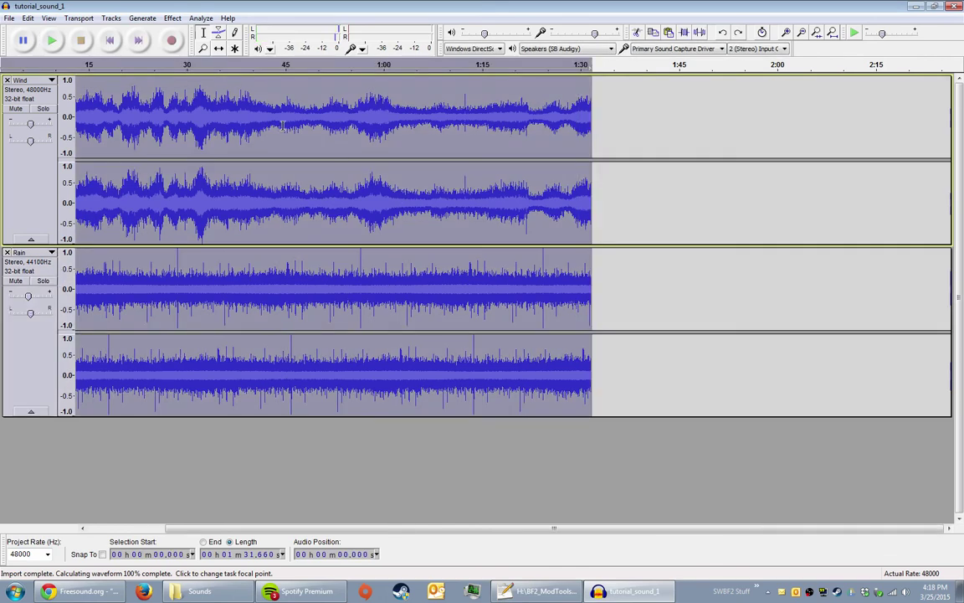
Step: Clear the selection and return the cursor to the start of the project
left_click(111, 42)
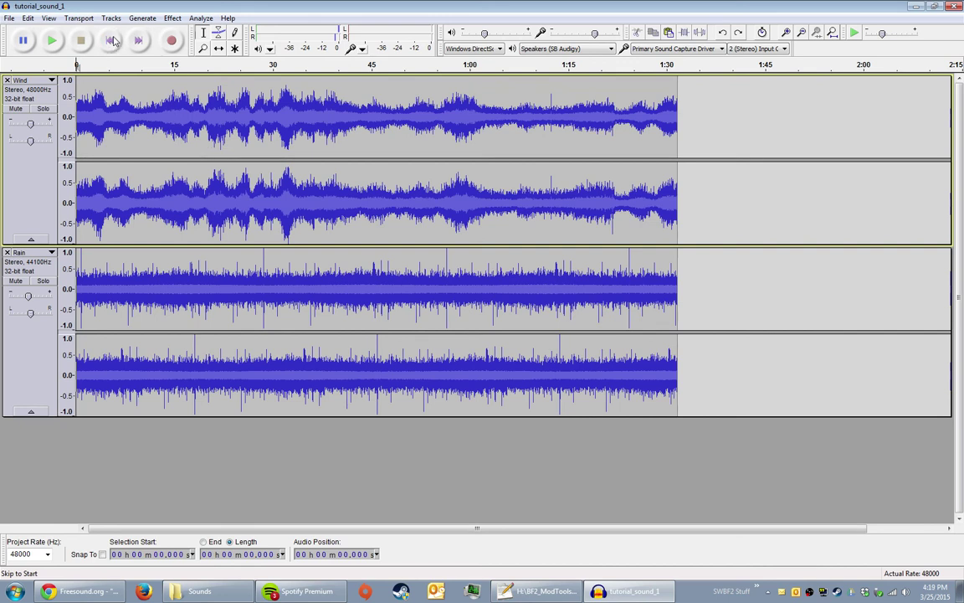
left_click(91, 70)
left_click(110, 41)
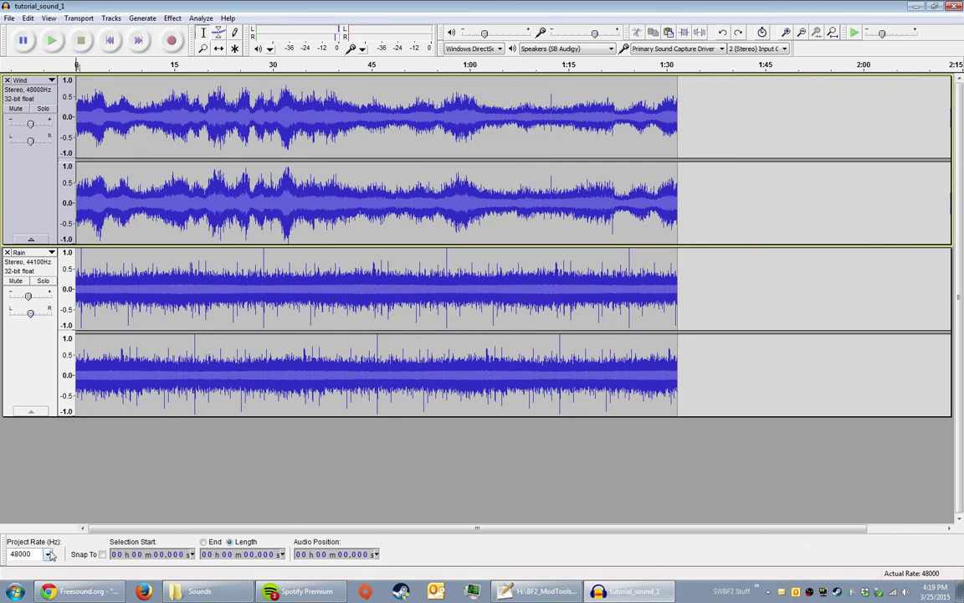
left_click(99, 117)
left_click(112, 41)
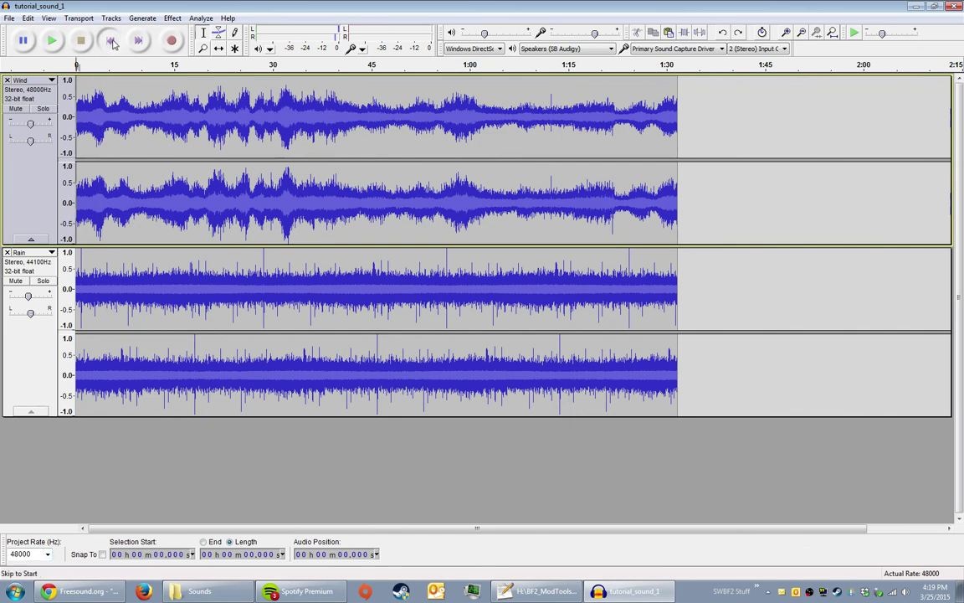
left_click(60, 558)
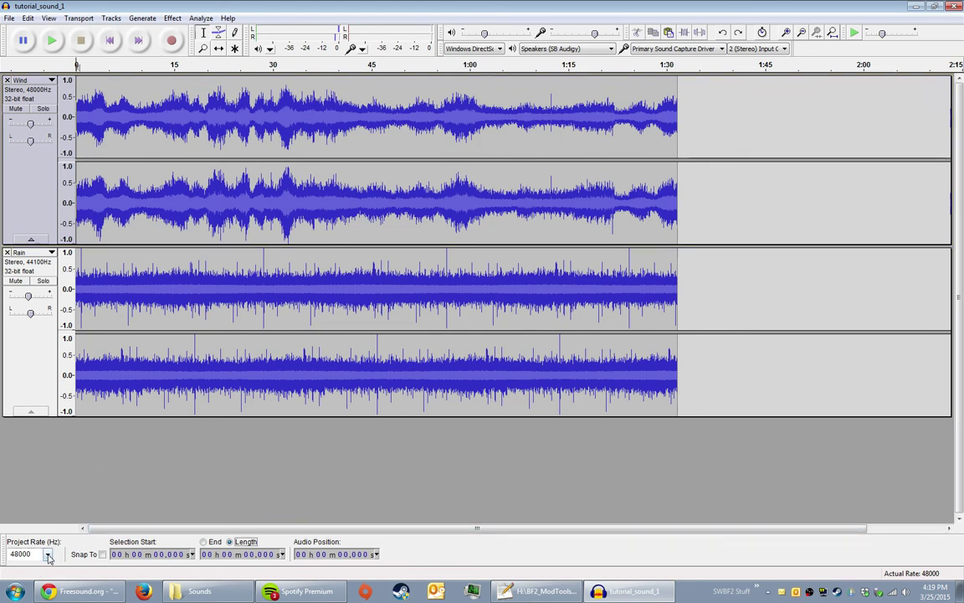
Step: Set the project sample rate to 44100 Hz
left_click(49, 557)
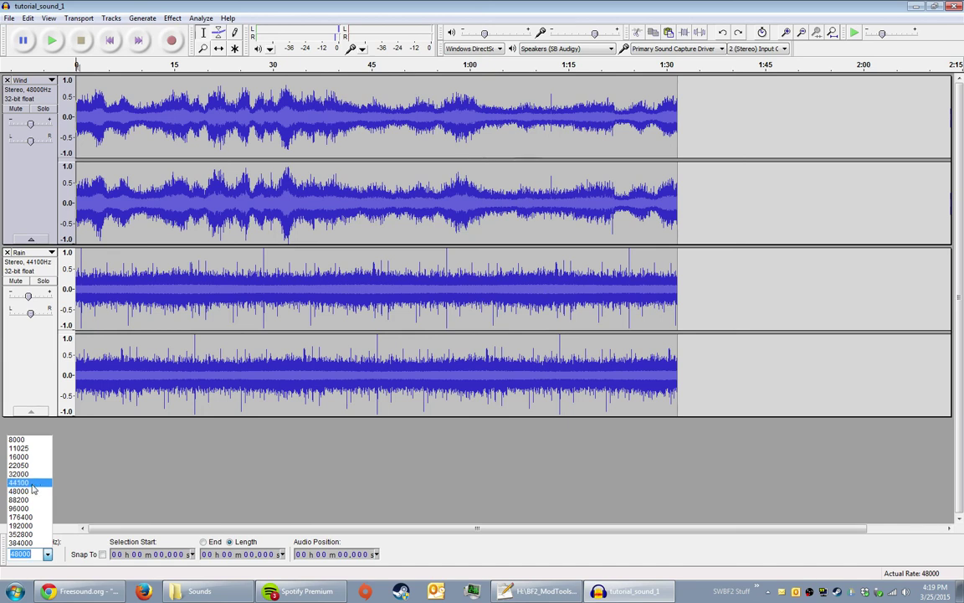
left_click(31, 484)
left_click(103, 117)
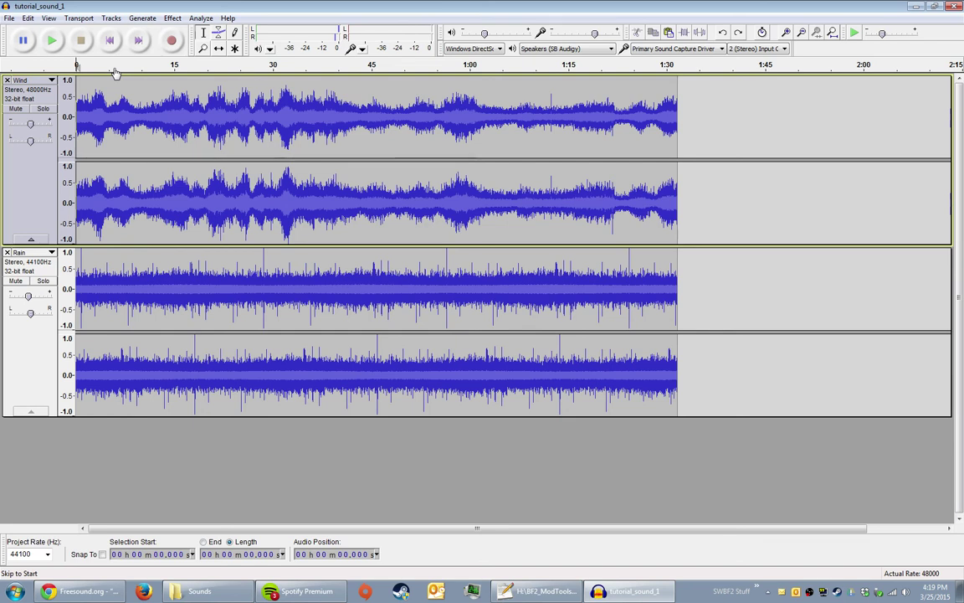
left_click(48, 554)
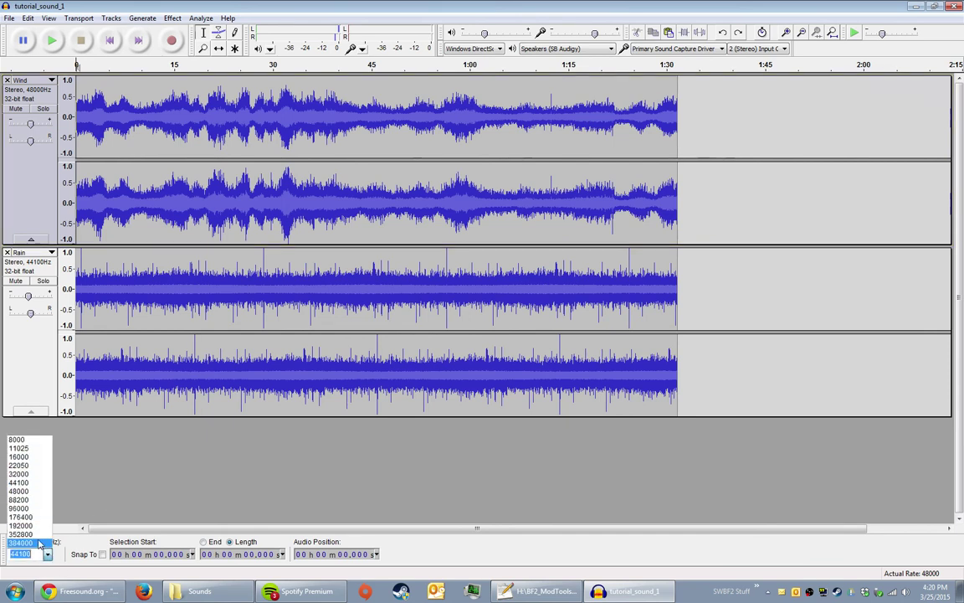
left_click(30, 484)
left_click(113, 479)
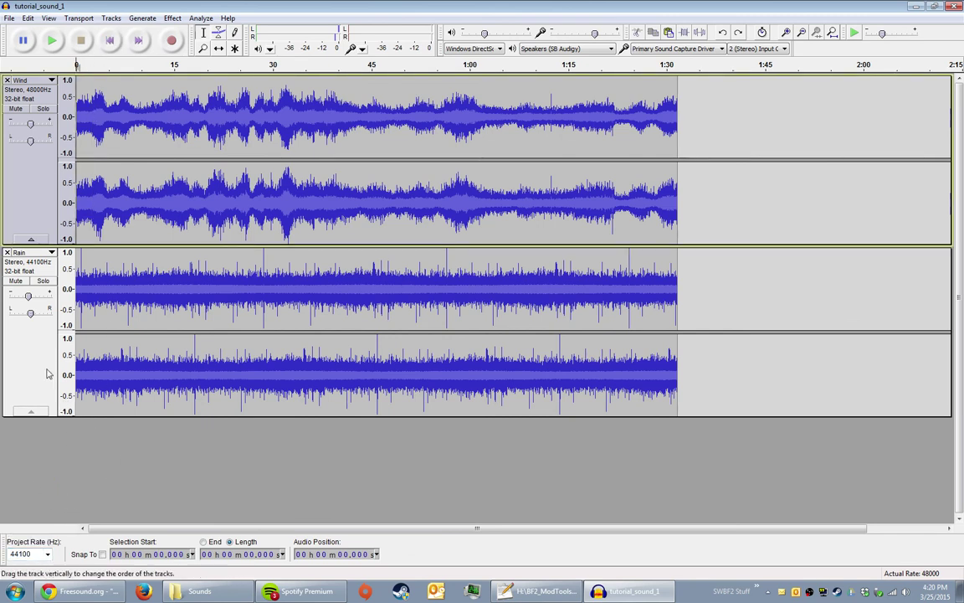
Step: Play both tracks from 0:22.195 to hear the mix at the 44100 Hz project rate
left_click(222, 96)
key("space")
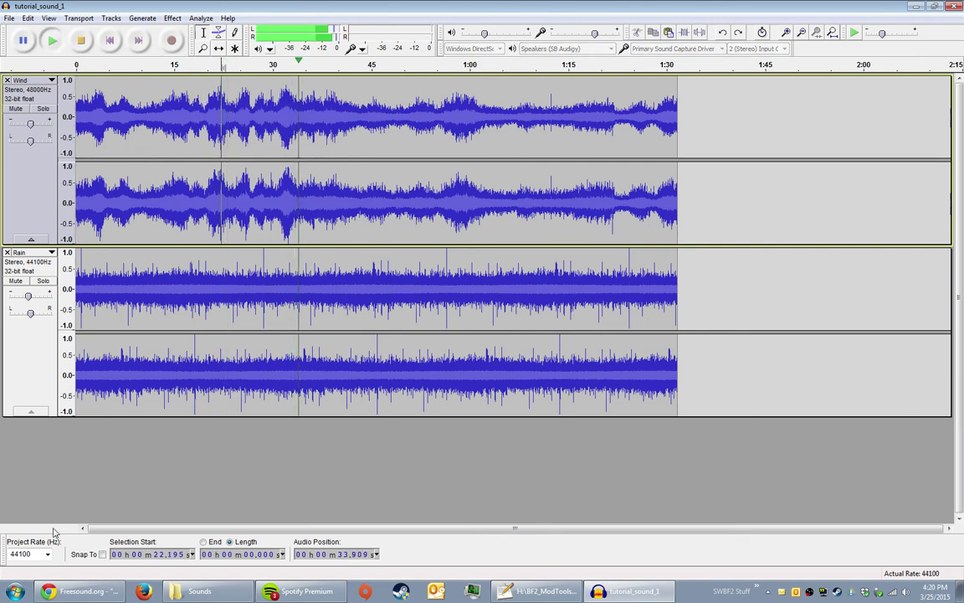
key("space")
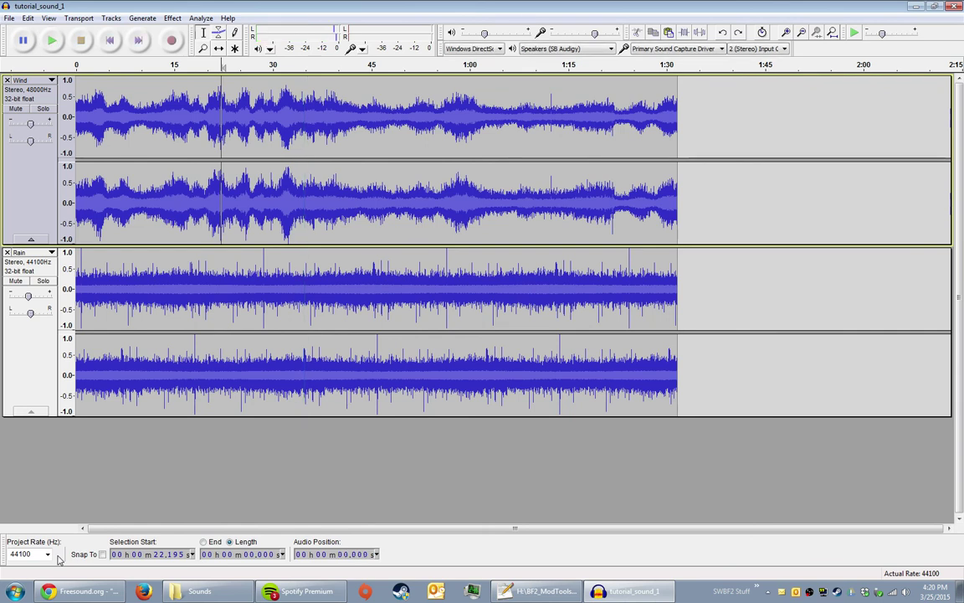
Step: Set the project sample rate to 32000 Hz and play the mix briefly from the start
key("ctrl+F6")
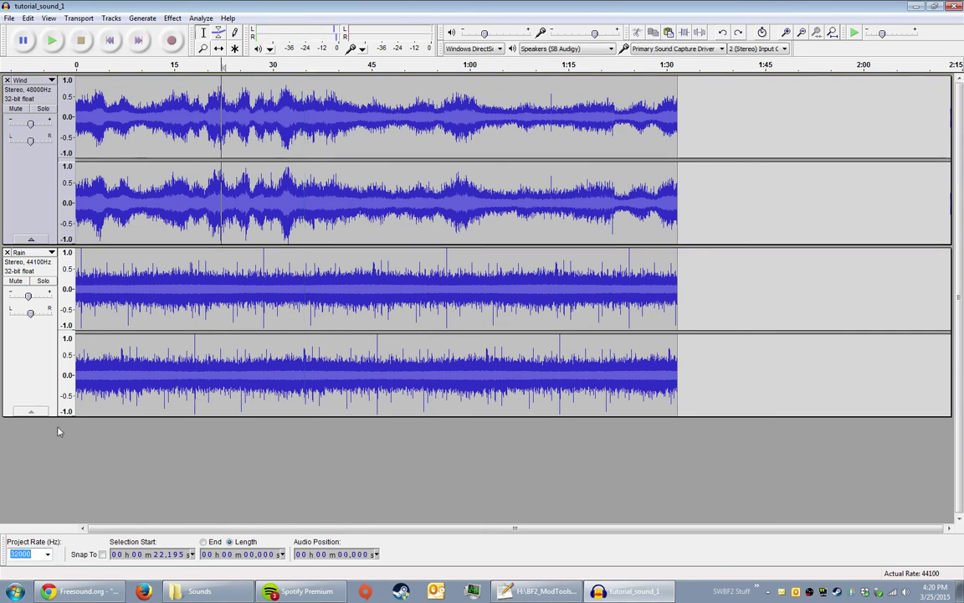
left_click(47, 554)
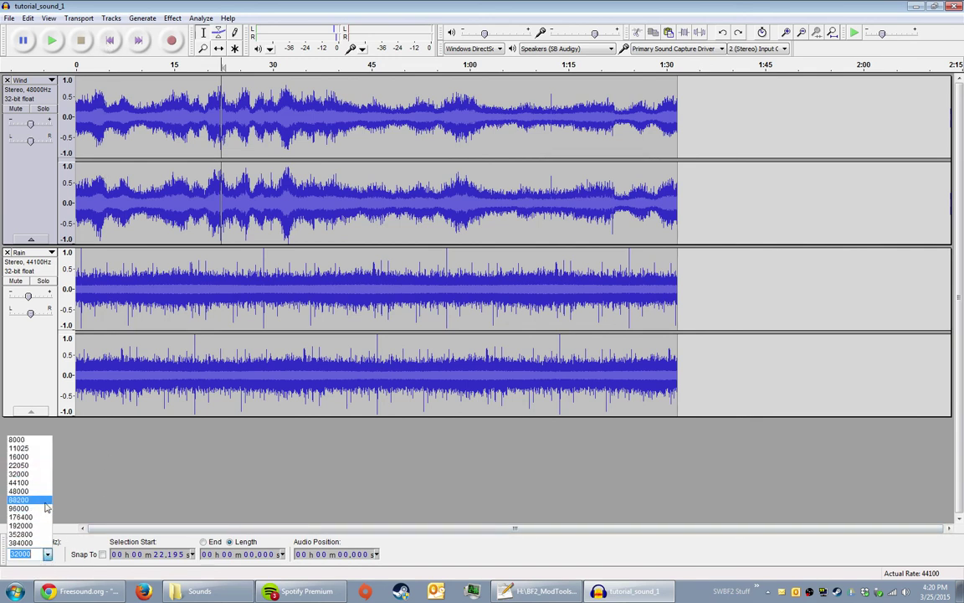
left_click(33, 490)
left_click(86, 458)
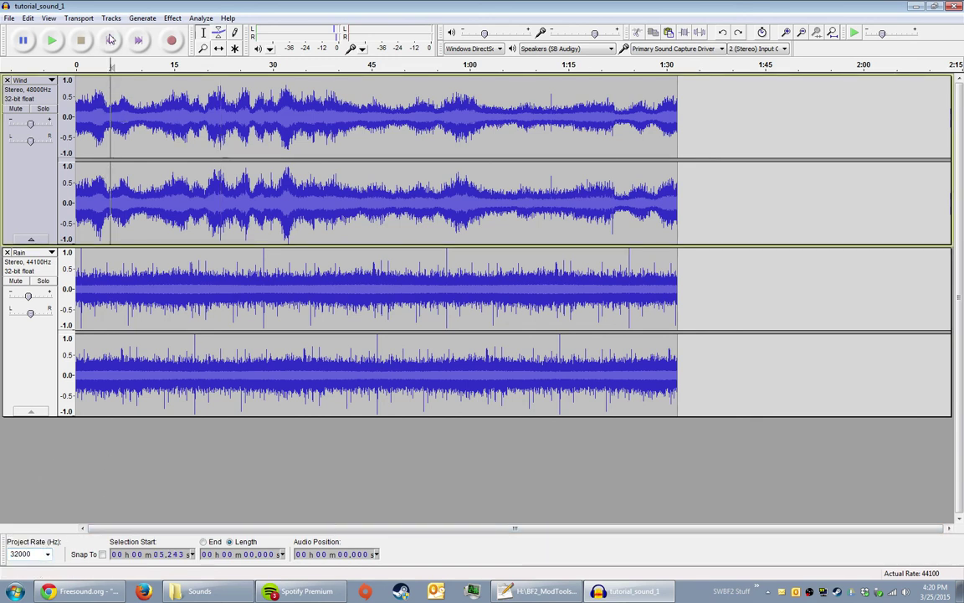
key("space")
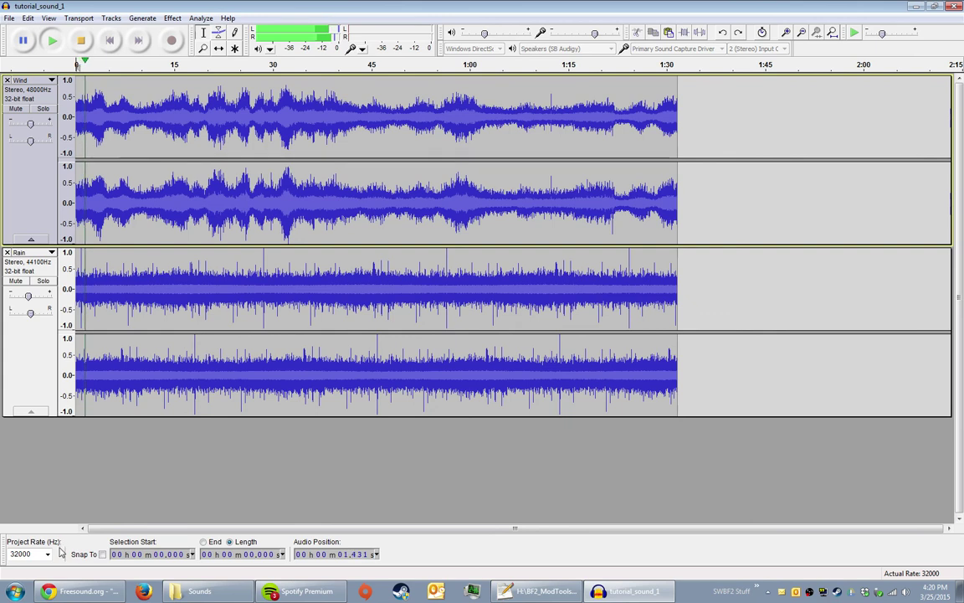
key("space")
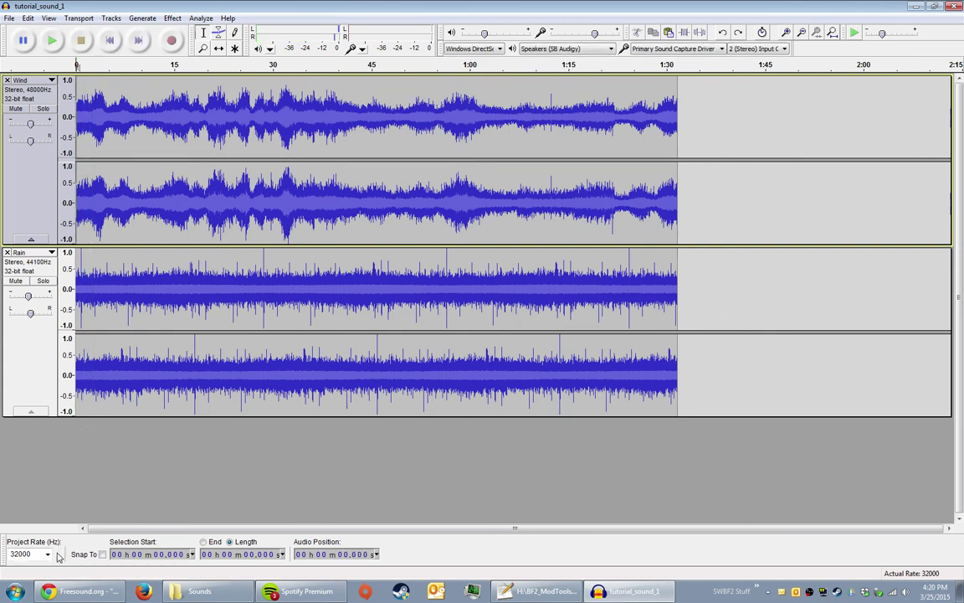
Step: Set the project sample rate to 22050 Hz and play the mix briefly from the start
left_click(57, 554)
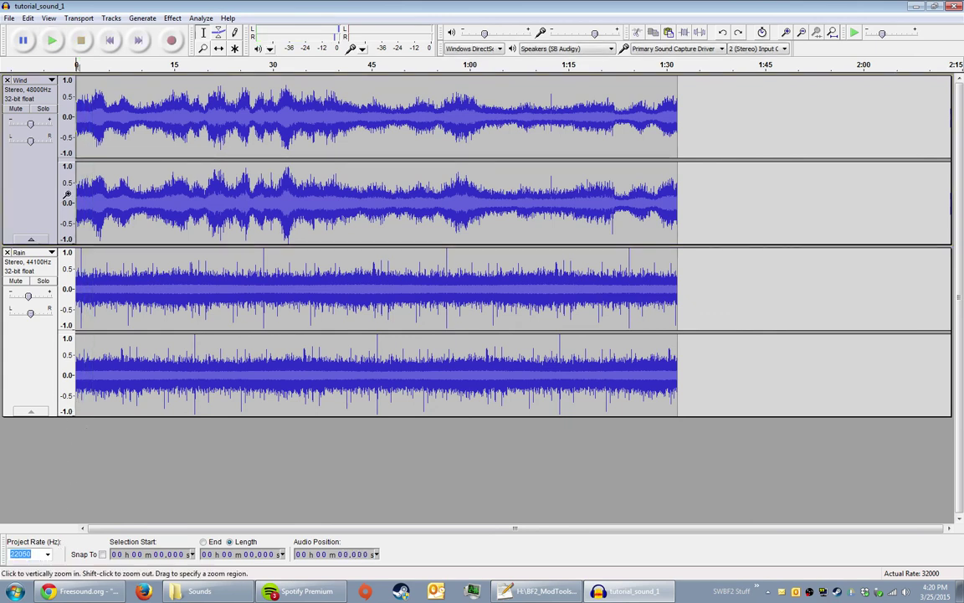
left_click(97, 125)
left_click(117, 43)
key("space")
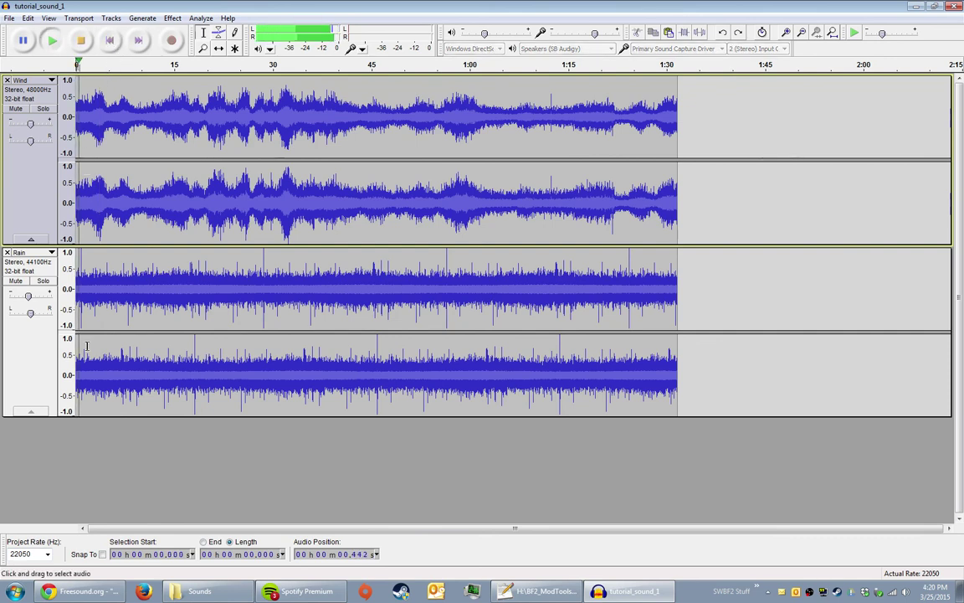
key("space")
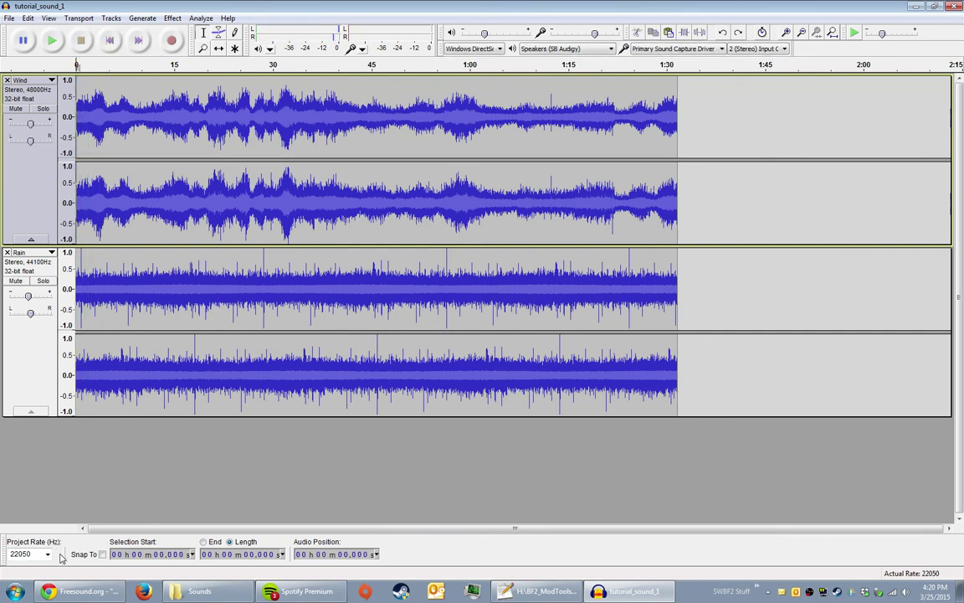
Step: Set the project sample rate to 16000 Hz and play the mix briefly from the start
left_click(47, 554)
left_click(17, 498)
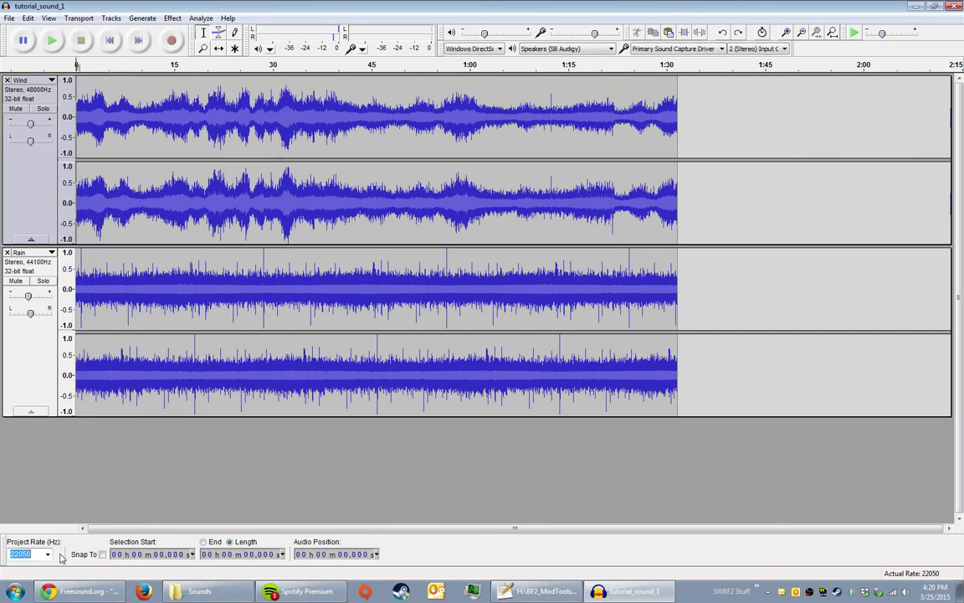
left_click(92, 200)
key("Home")
key("space")
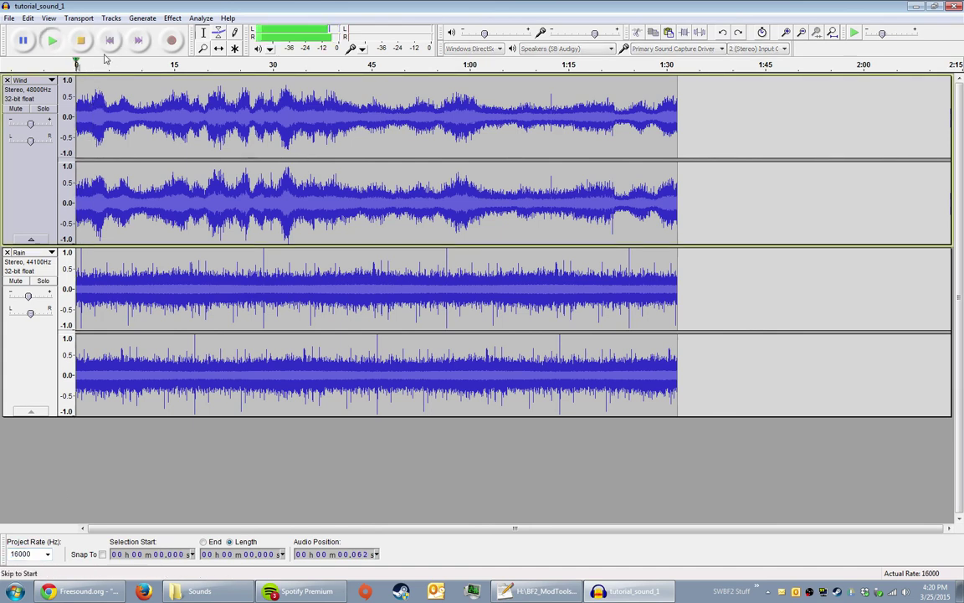
key("space")
Step: Set the project sample rate to 11025 Hz and play the mix for a few seconds from the start
left_click(47, 554)
left_click(16, 488)
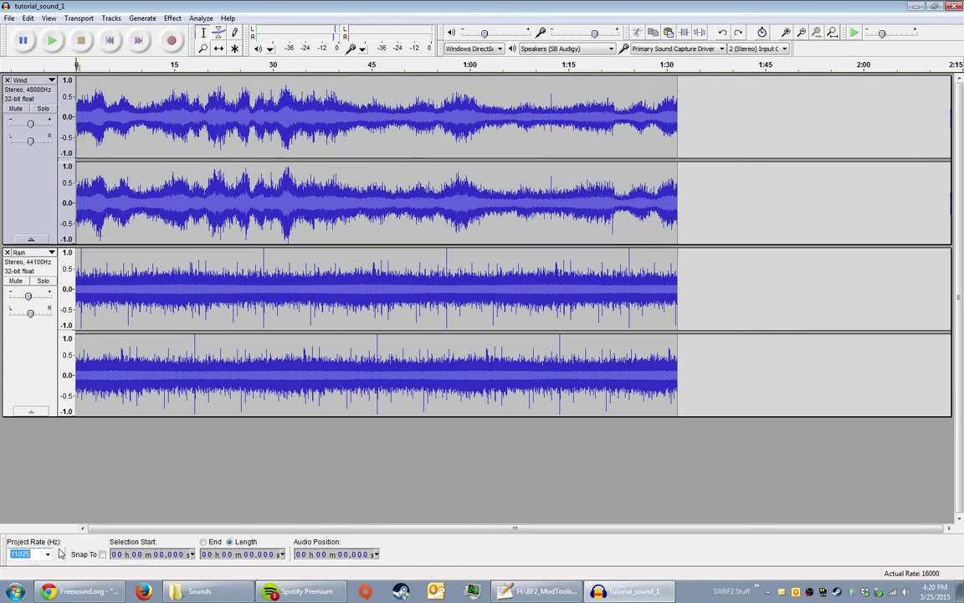
left_click(88, 168)
left_click(109, 41)
key("space")
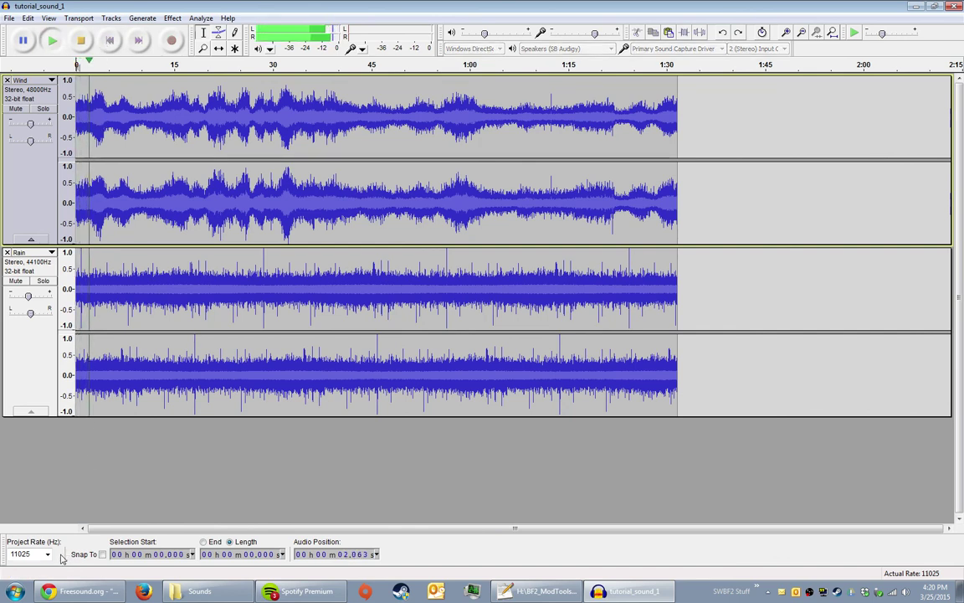
key("space")
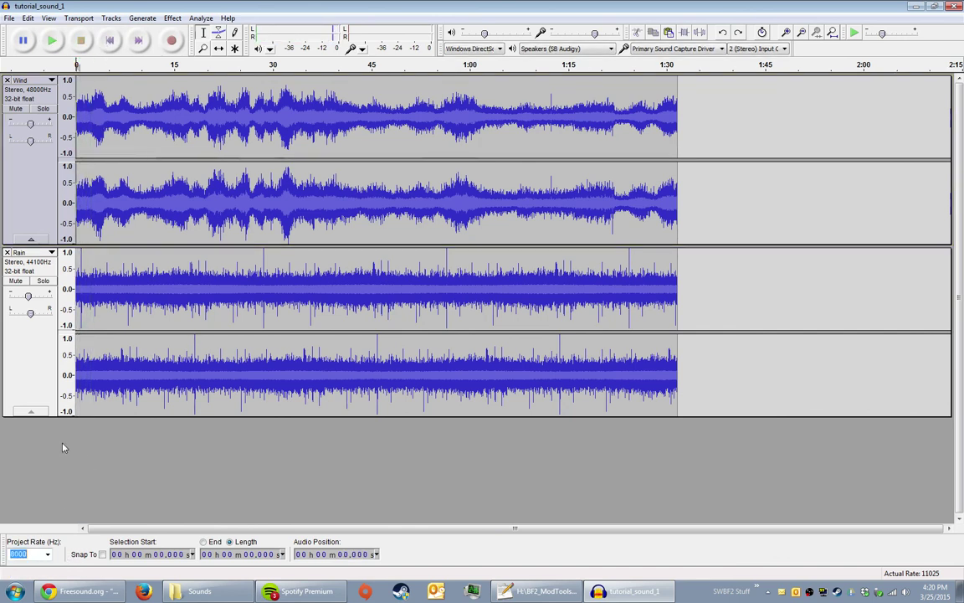
Step: Set the project sample rate to 8000 Hz and play the mix to hear the quality at that rate
key("Up")
left_click(77, 96)
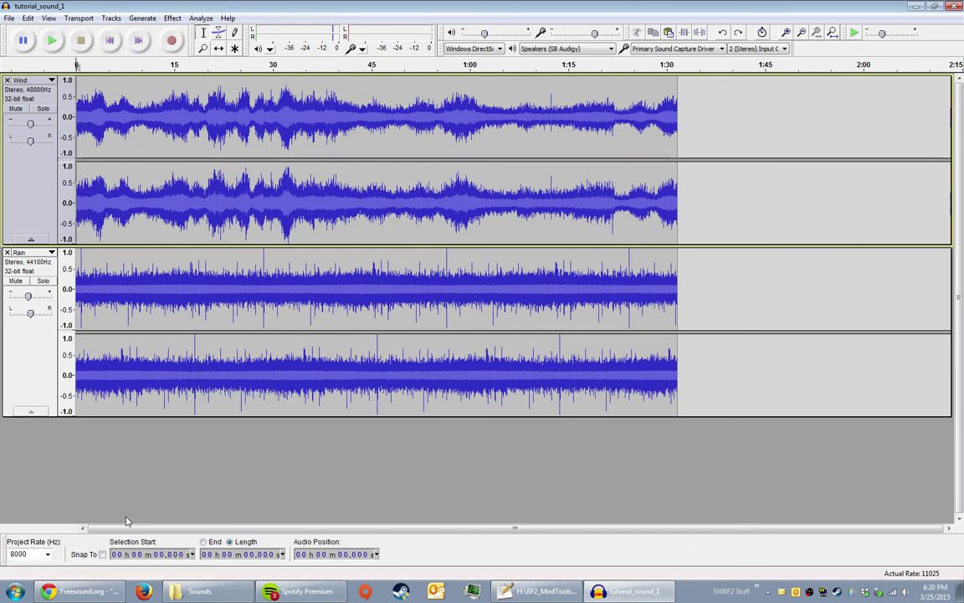
key("space")
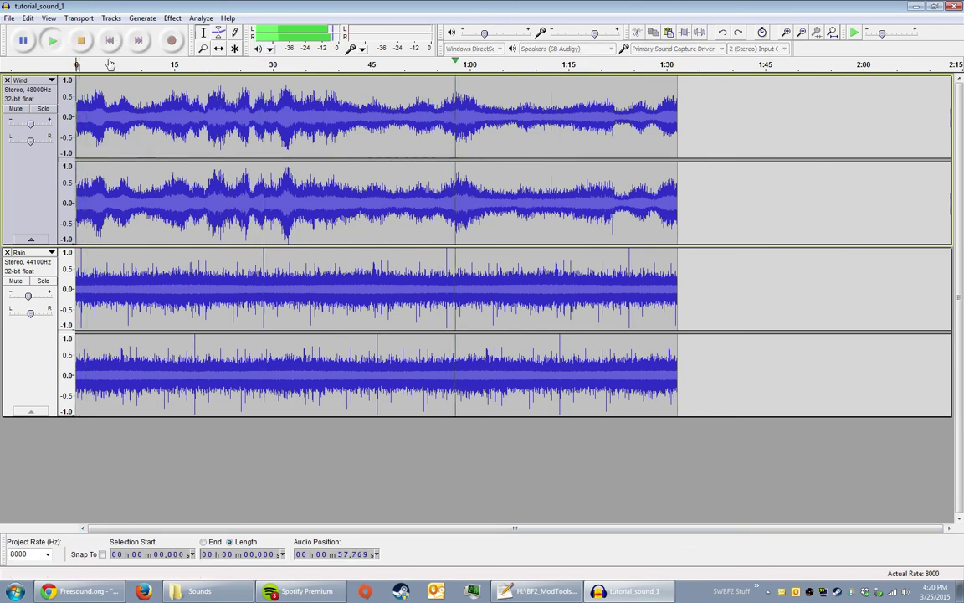
key("space")
Step: Set the project sample rate to 48000 Hz and return the cursor to the start of the project
left_click(26, 554)
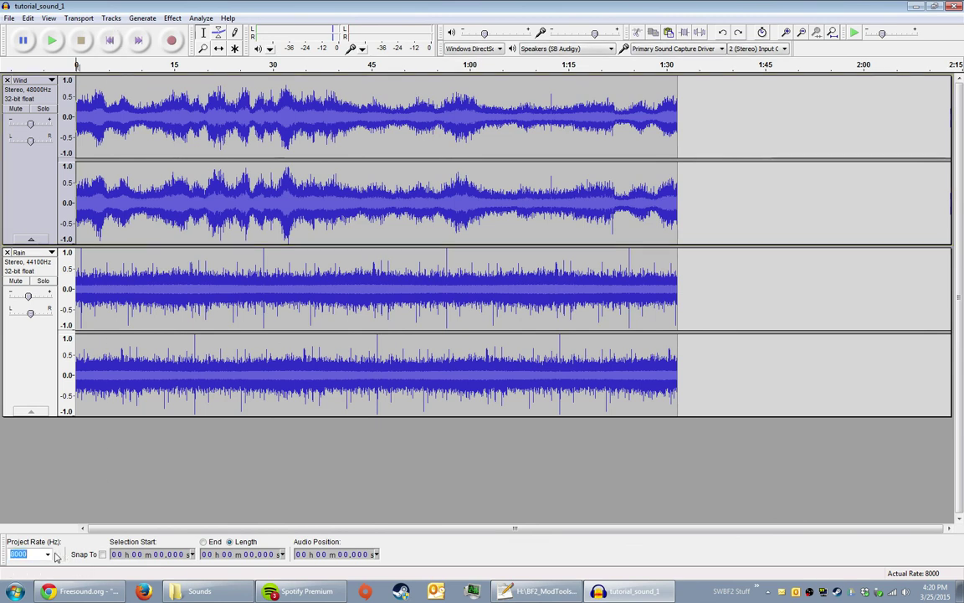
left_click(49, 555)
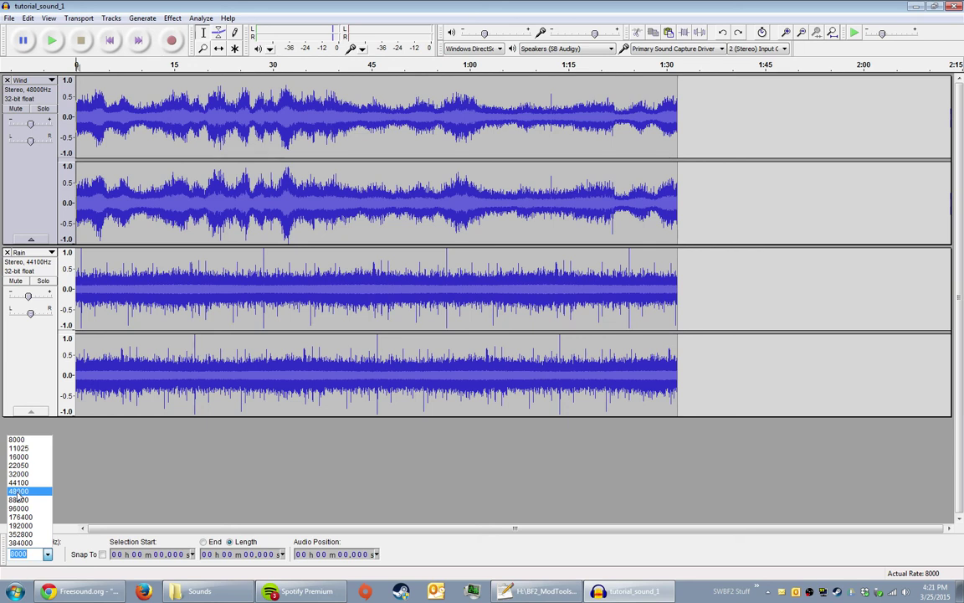
left_click(24, 492)
left_click(48, 555)
key("Down")
key("Down")
key("Down")
key("Down")
key("Down")
left_click(33, 493)
left_click(153, 117)
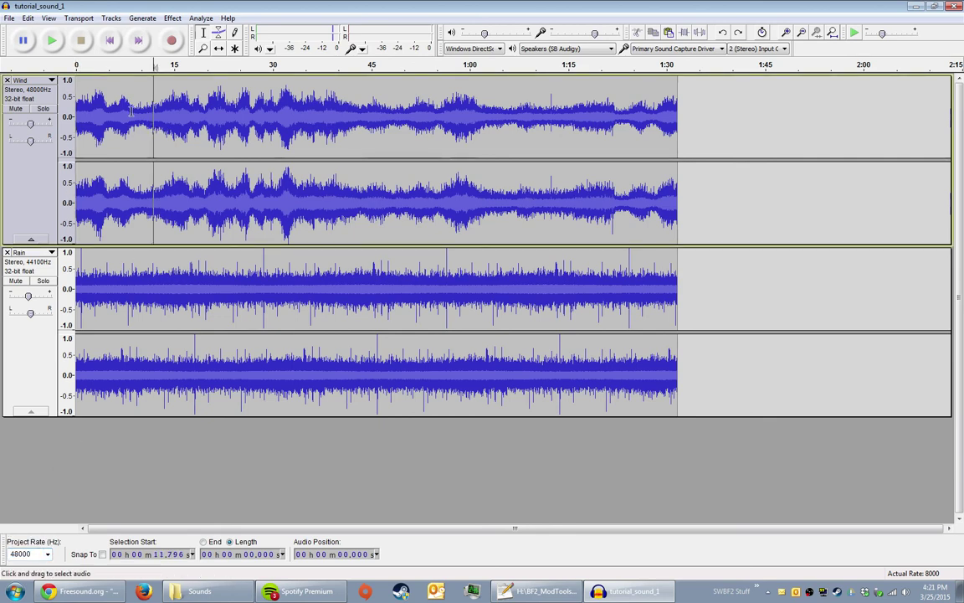
left_click(111, 40)
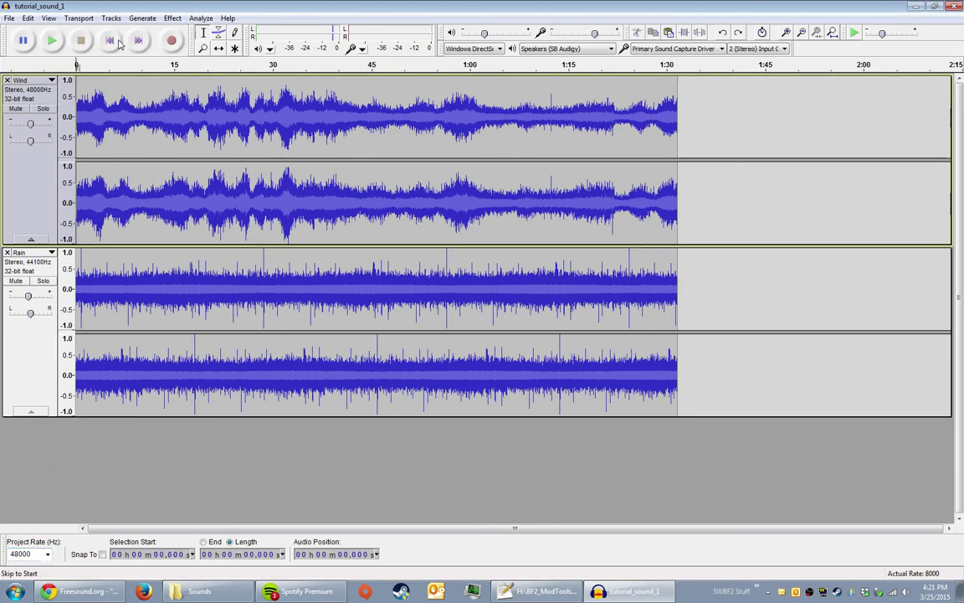
key("ctrl+a")
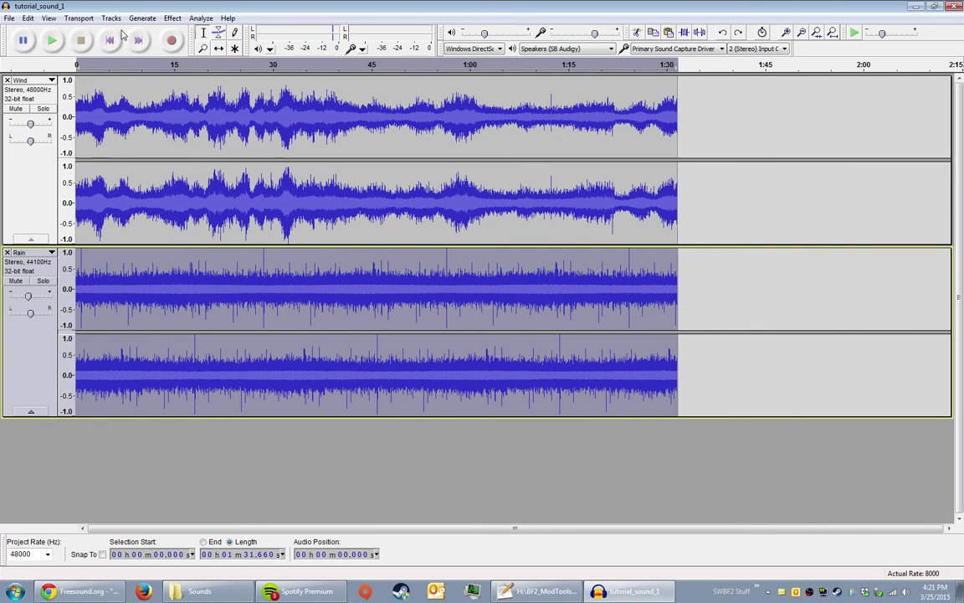
left_click(77, 125)
key("Up")
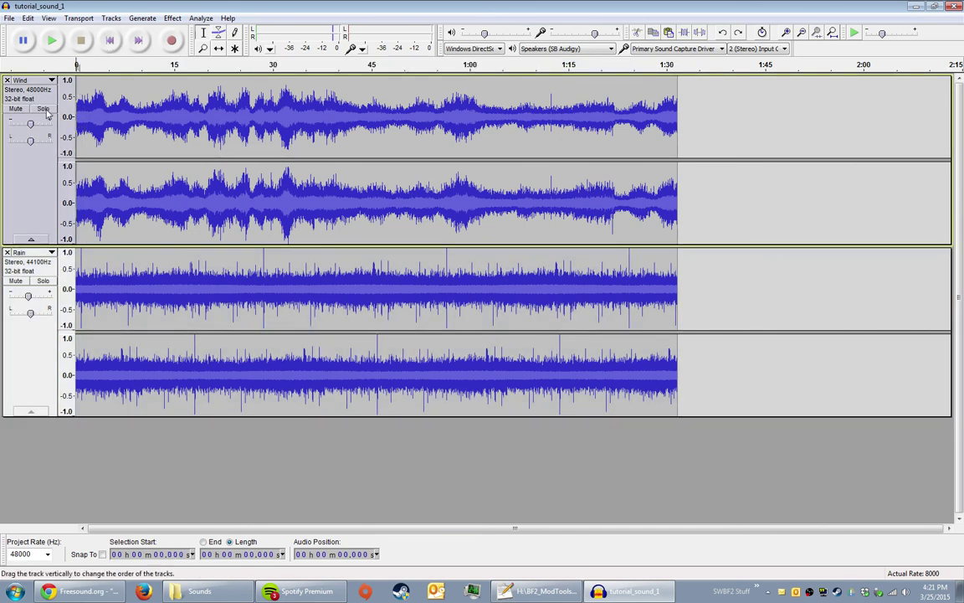
Step: Solo the Wind track and play it from 0:21.146 at the 48000 Hz project rate
left_click(215, 102)
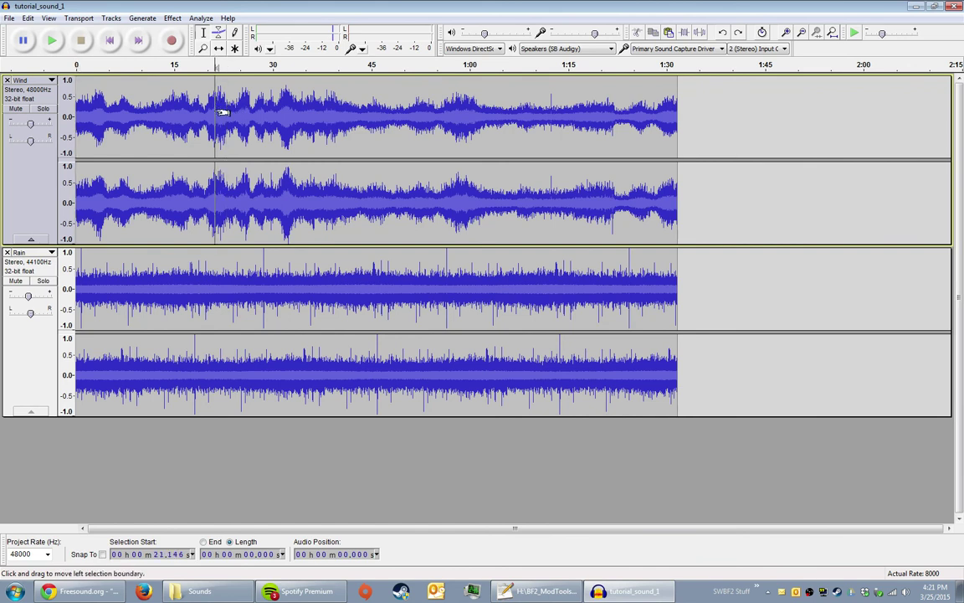
left_click(42, 109)
key("space")
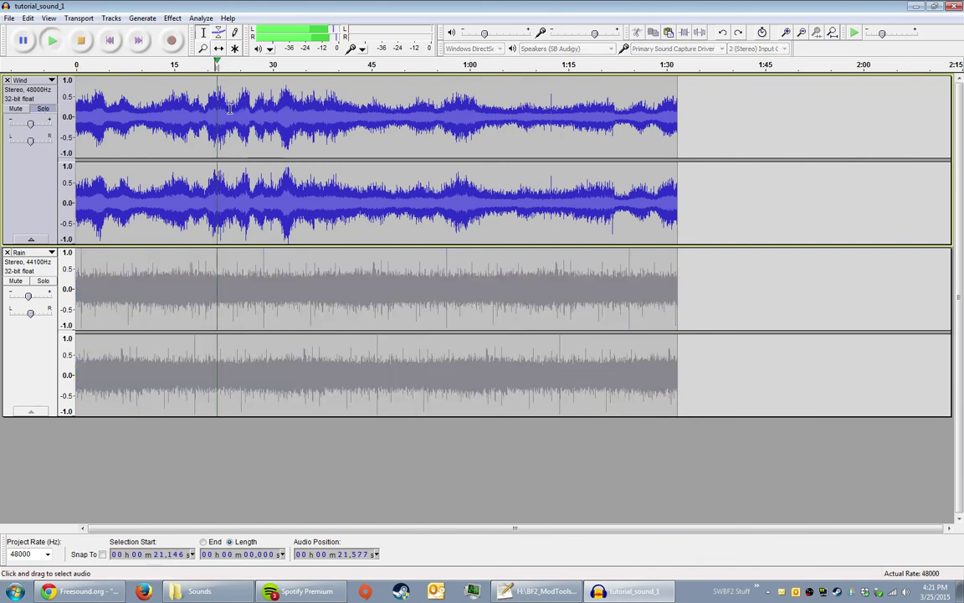
Step: Set the project sample rate to 44100 Hz and play the soloed Wind track from 0:21.408
left_click(47, 554)
left_click(29, 527)
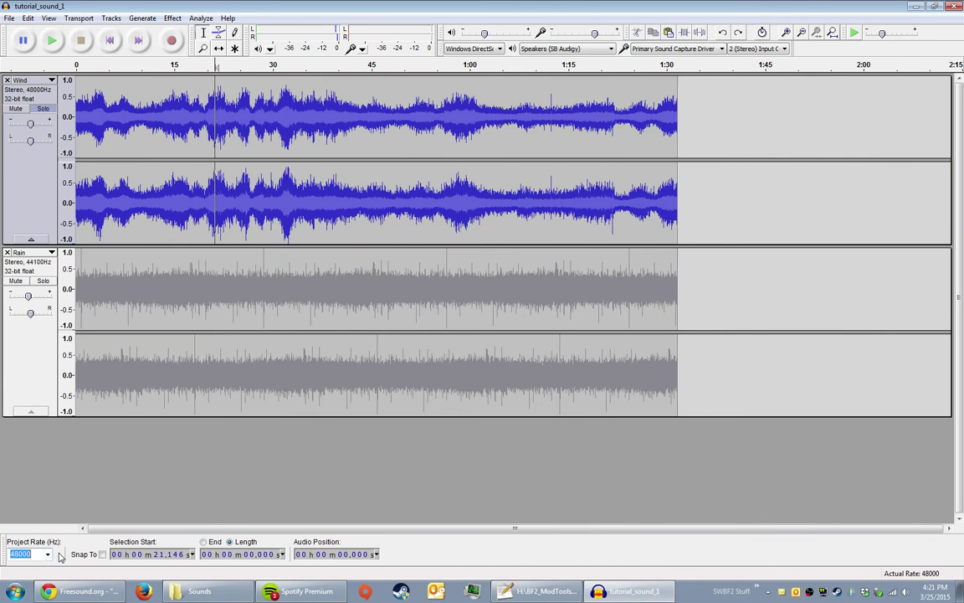
left_click(221, 102)
key("space")
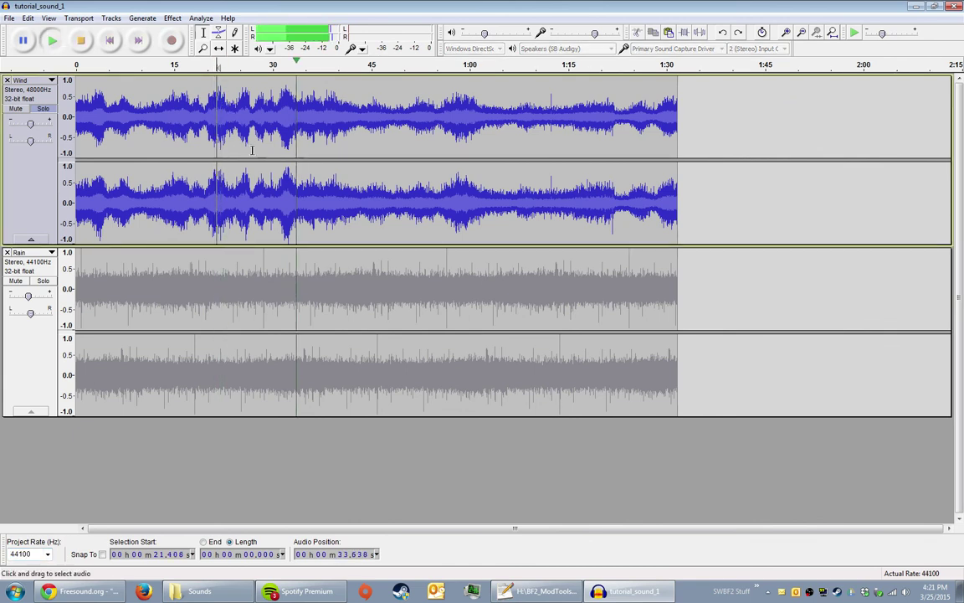
key("space")
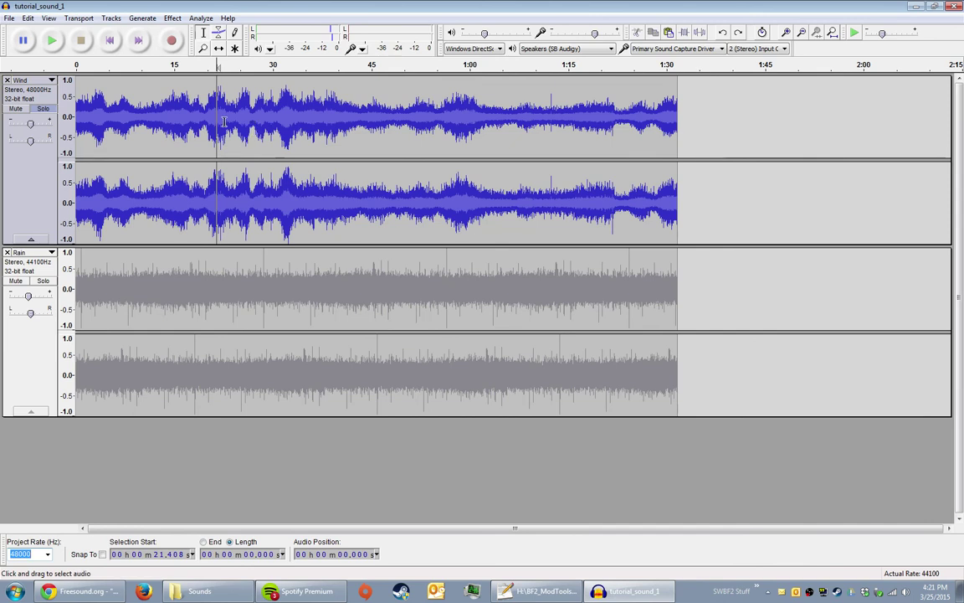
Step: Set the project sample rate back to 48000 Hz and play the soloed Wind track from 0:22.370
left_click(229, 168)
key("space")
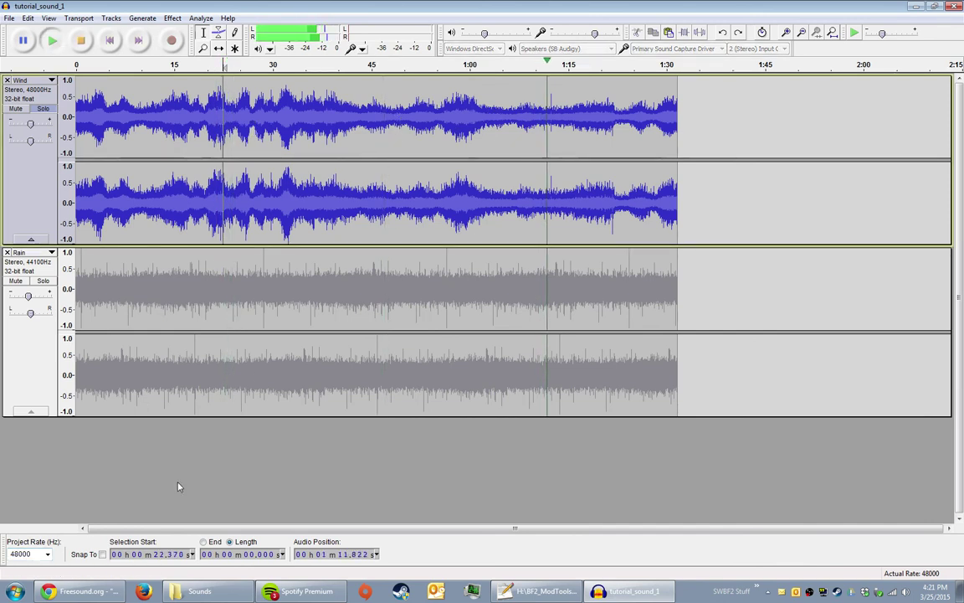
key("x")
Step: Set the project sample rate to 44100 Hz and play the quieter part of the Wind track from 1:09.468
left_click(47, 554)
left_click(25, 494)
left_click(532, 110)
key("space")
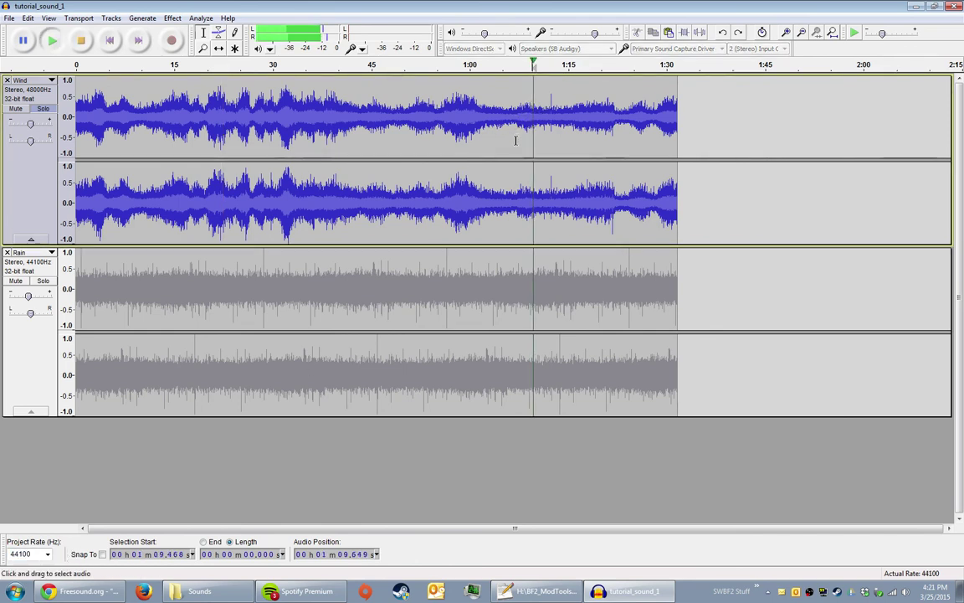
key("space")
Step: Keep 44100 Hz as the project sample rate and return the cursor to the start of the project
left_click(55, 557)
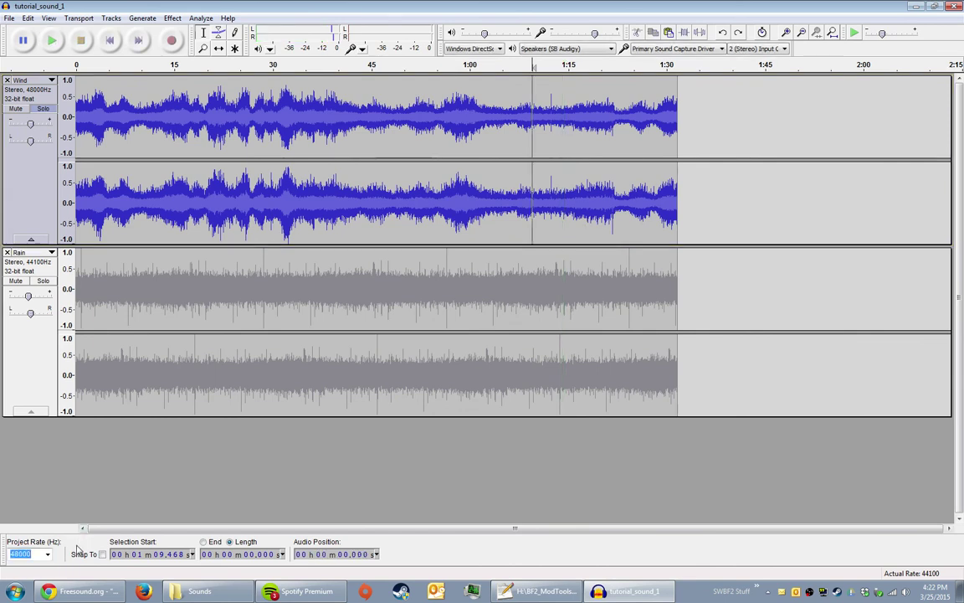
left_click(109, 119)
left_click(109, 46)
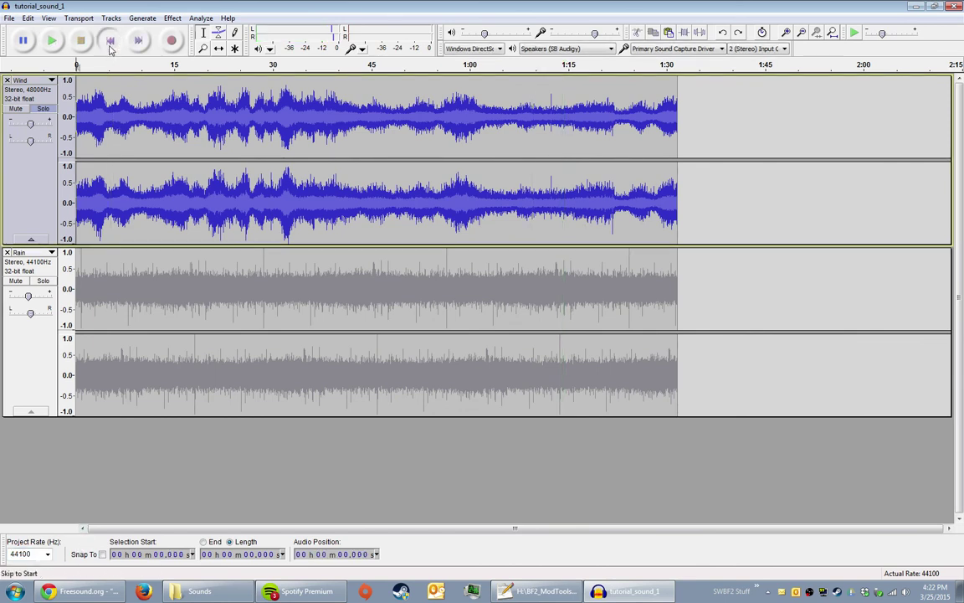
double_click(25, 555)
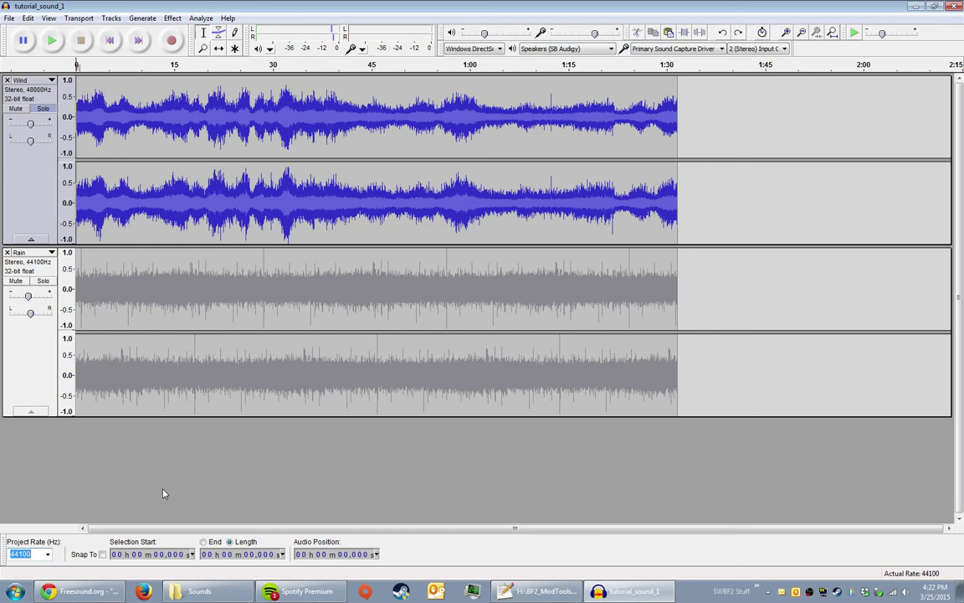
Step: Turn off solo on the Wind track and place the cursor at the start of the project
left_click(43, 109)
left_click(103, 117)
left_click(109, 40)
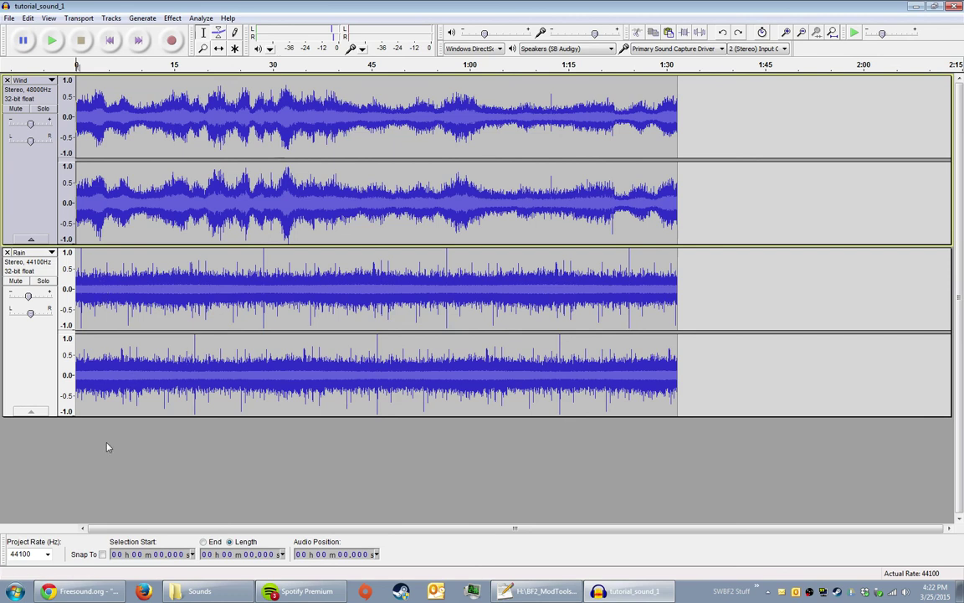
Step: Reselect 44100 Hz as the project sample rate and move the cursor back to the project start
key("ctrl+shift+F6")
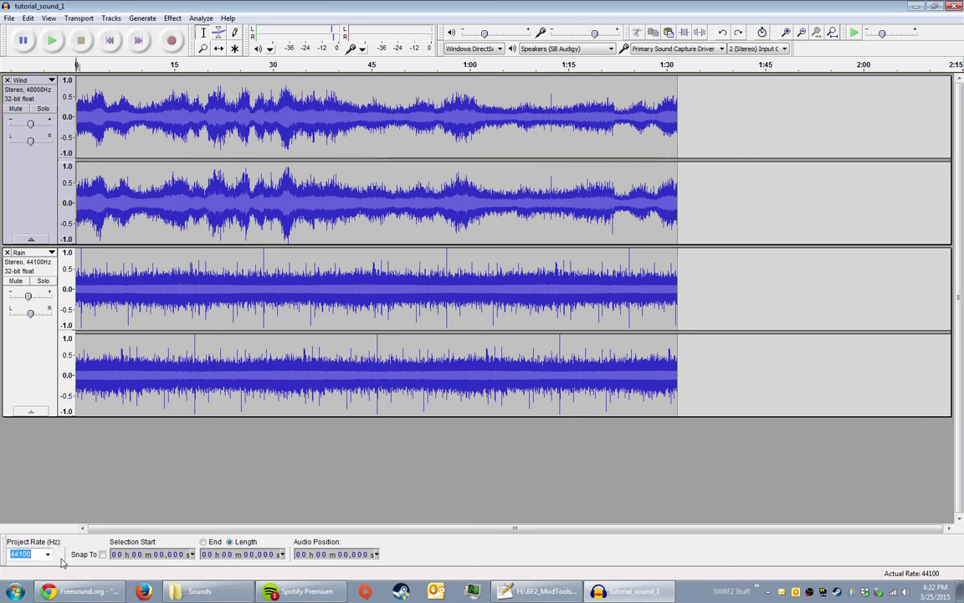
left_click(48, 555)
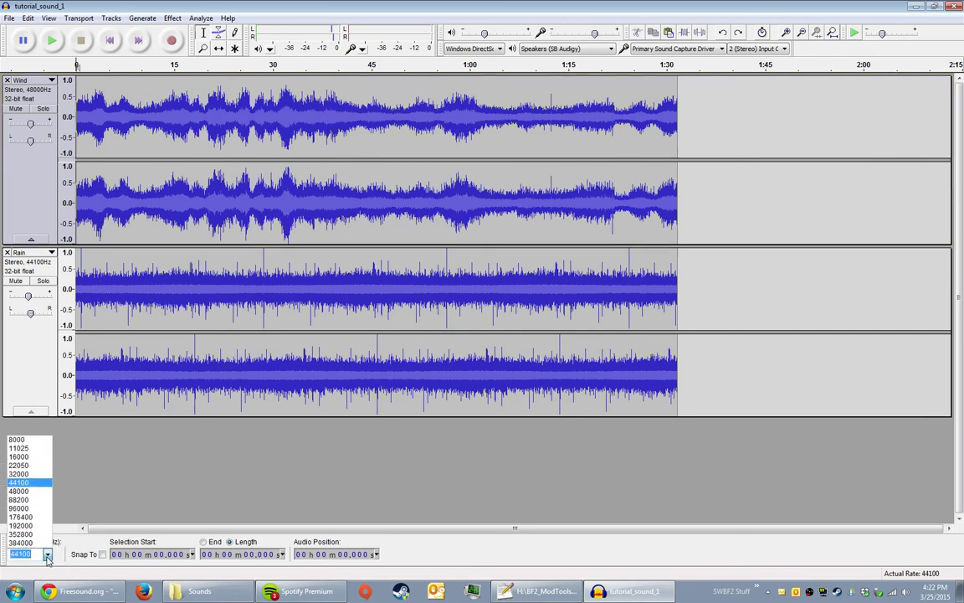
left_click(44, 483)
left_click(83, 92)
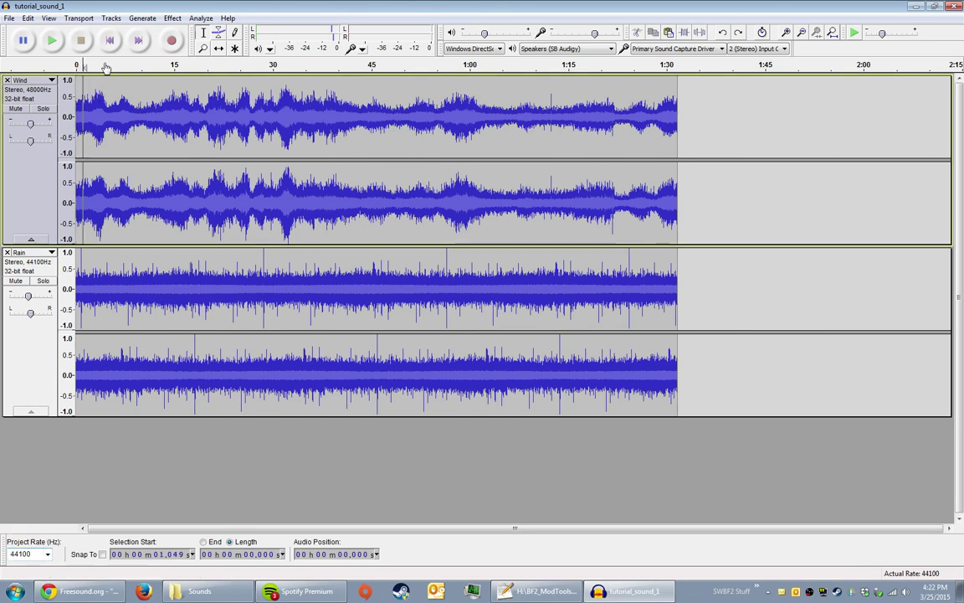
left_click(117, 44)
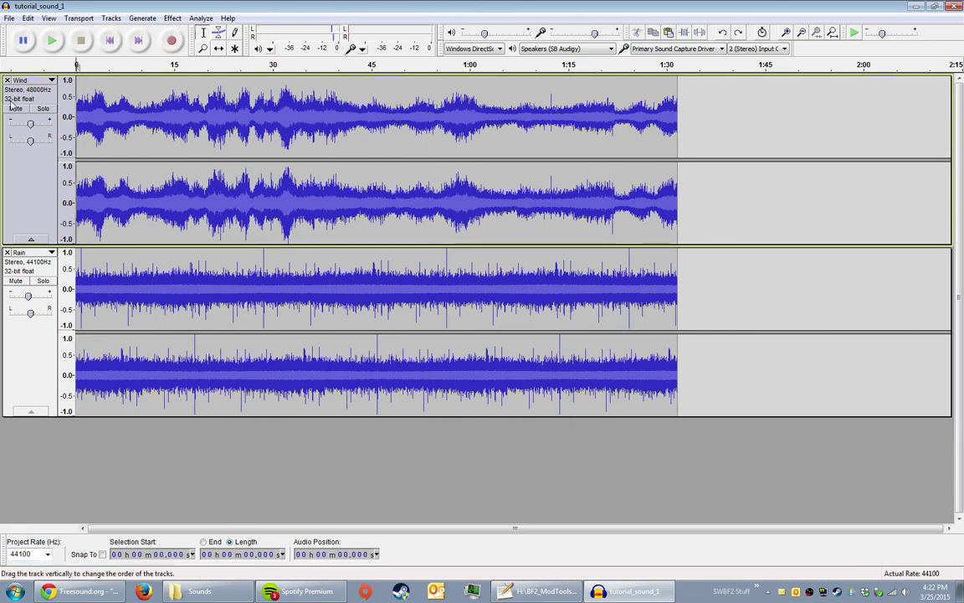
Step: Enter a custom project sample rate of 24000 Hz and return the cursor to the start of the project
double_click(29, 556)
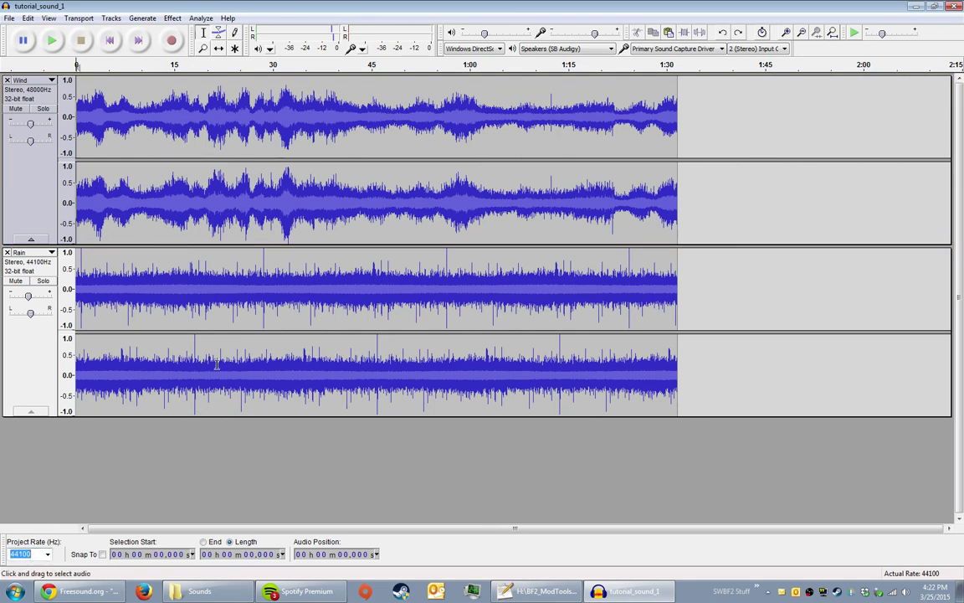
type("2400")
key("Return")
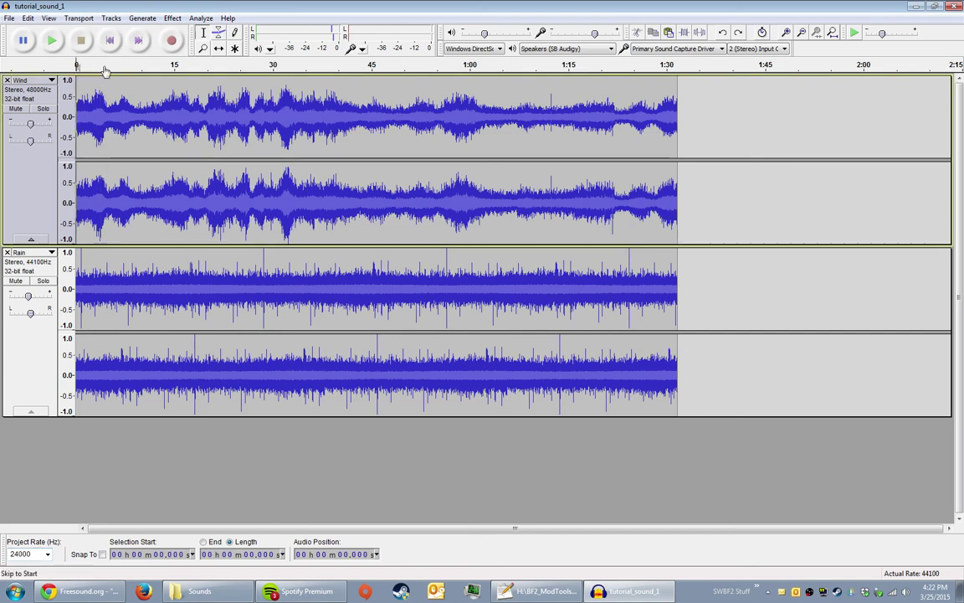
double_click(27, 555)
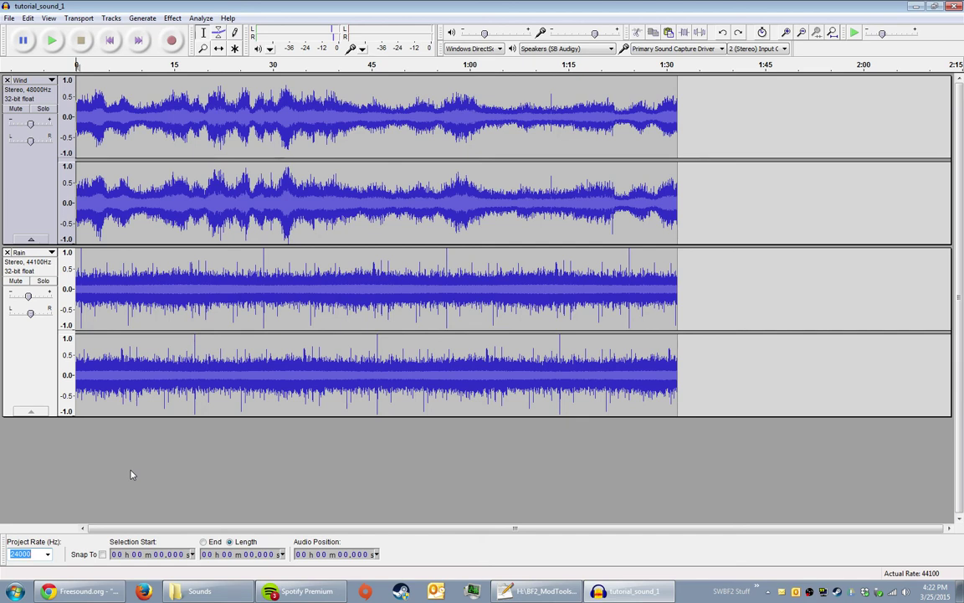
left_click(90, 240)
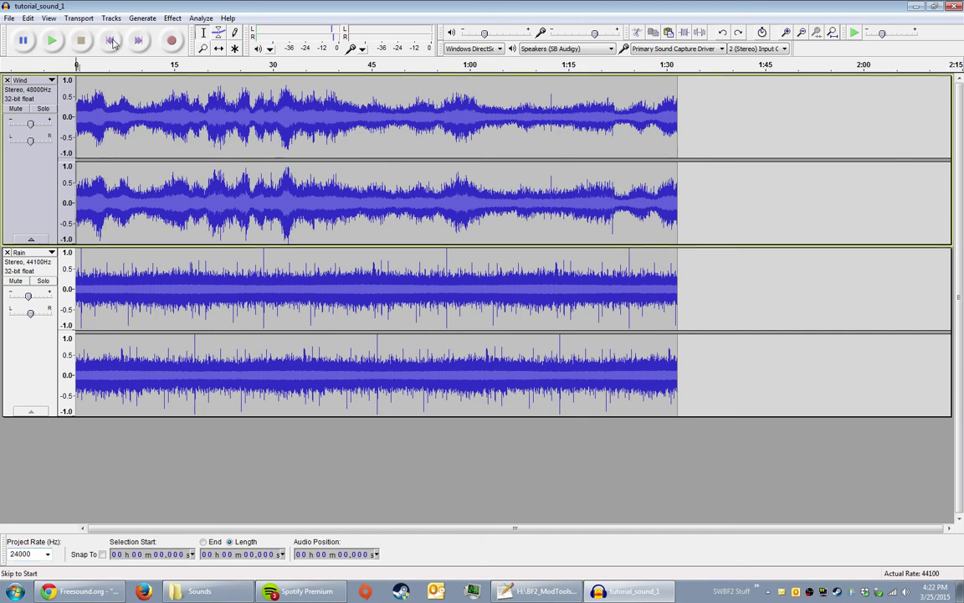
left_click(48, 554)
left_click(49, 555)
left_click(80, 192)
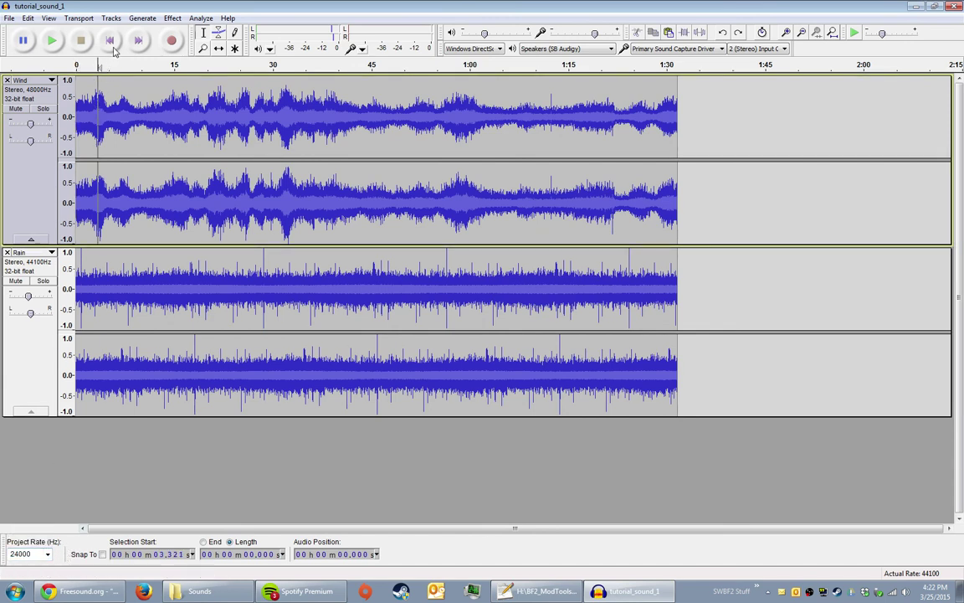
left_click(87, 210)
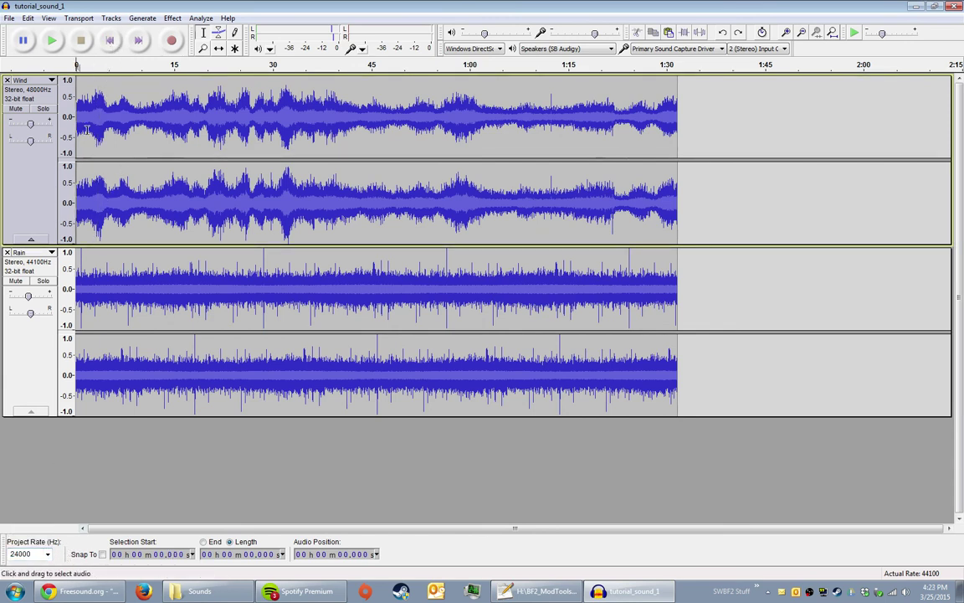
left_click(110, 40)
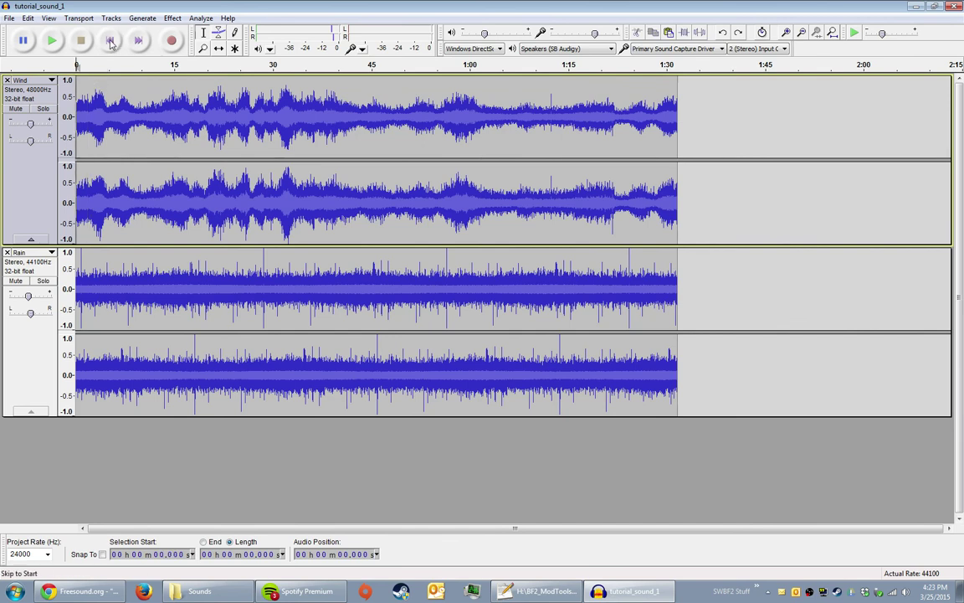
Step: Set the project sample rate back to 44100 Hz and return the cursor to the start of the project
left_click(48, 554)
left_click(47, 554)
scroll(47, 556, "up", 2)
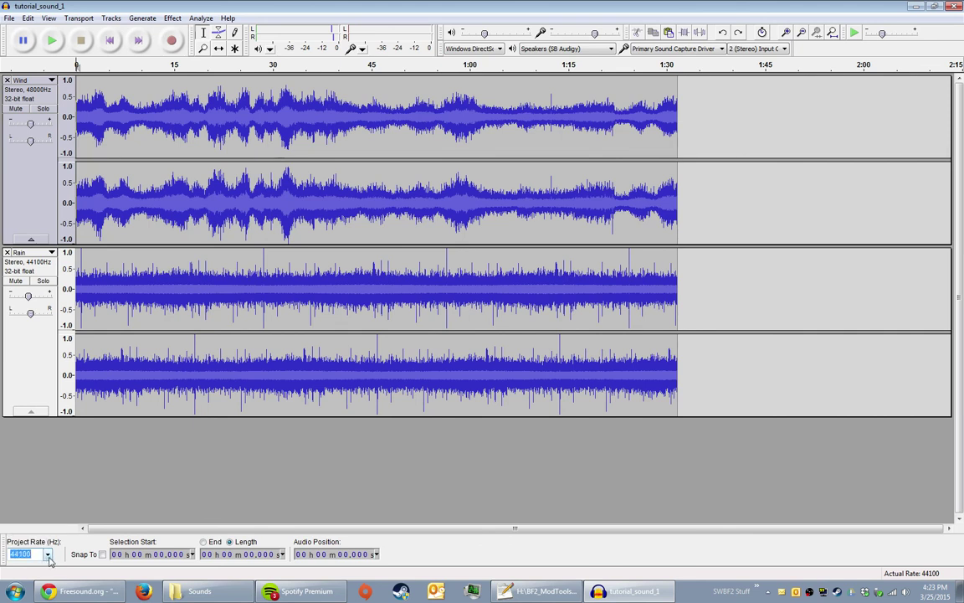
scroll(48, 559, "up", 1)
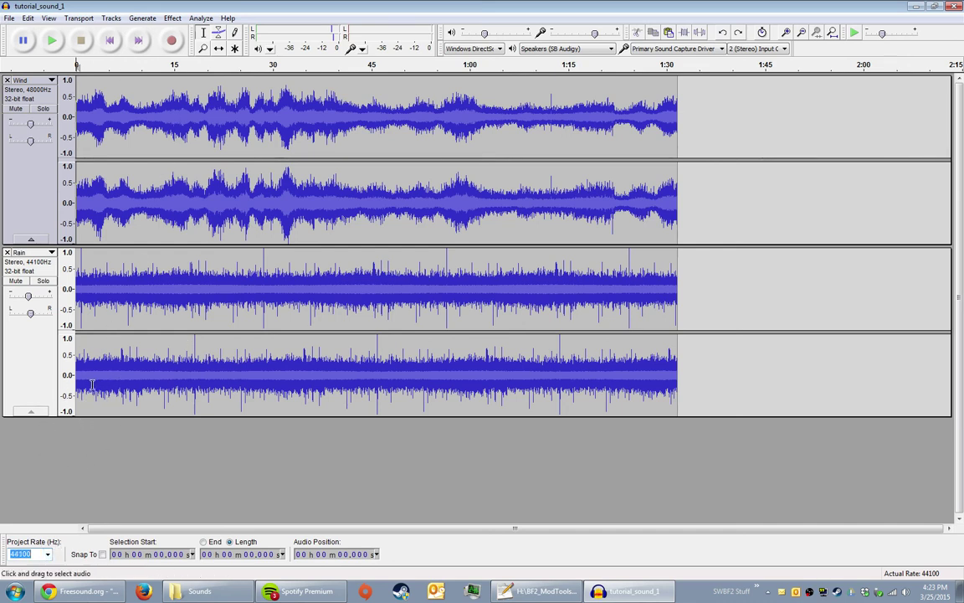
left_click(91, 90)
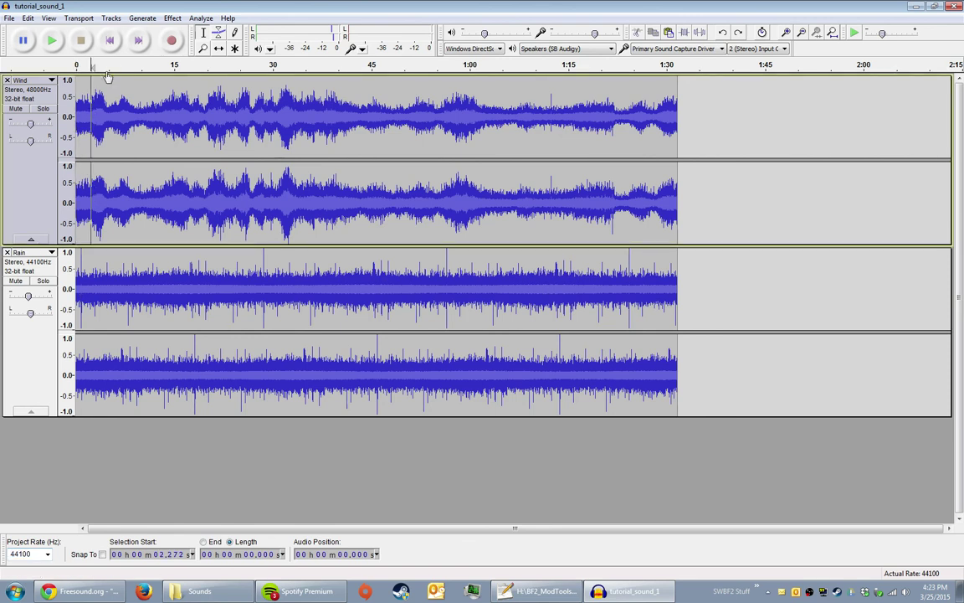
left_click(109, 40)
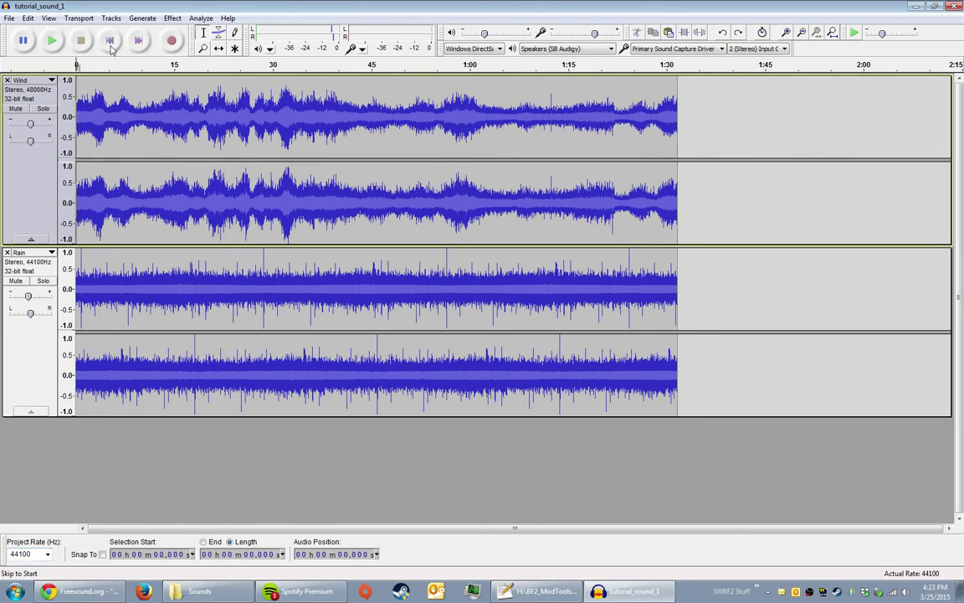
left_click(25, 554)
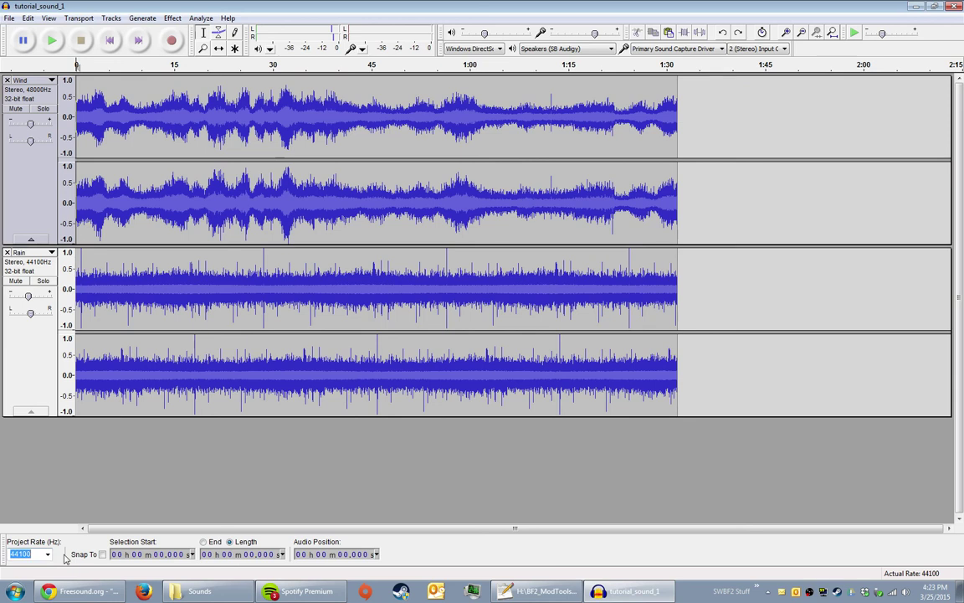
left_click(82, 117)
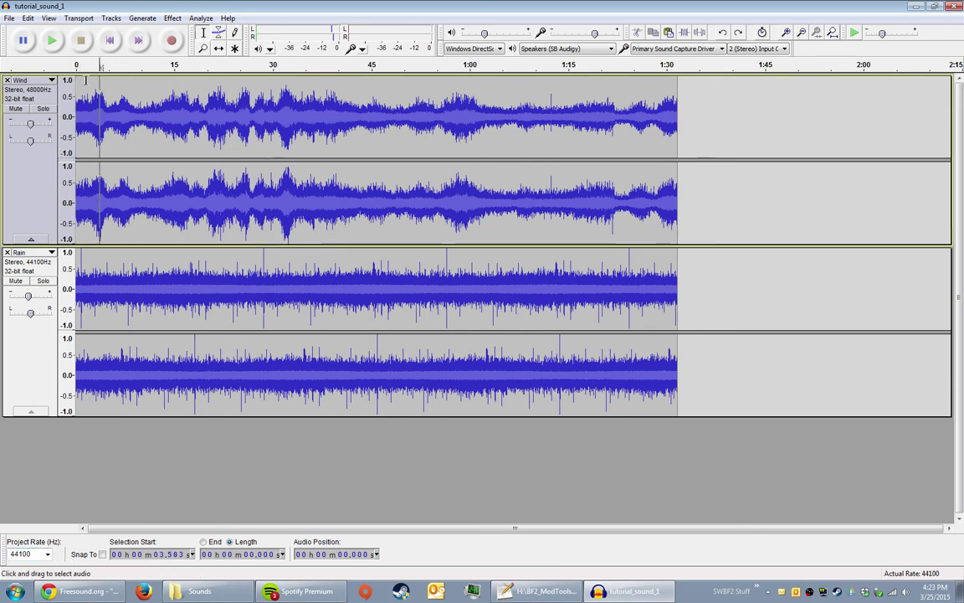
left_click(110, 41)
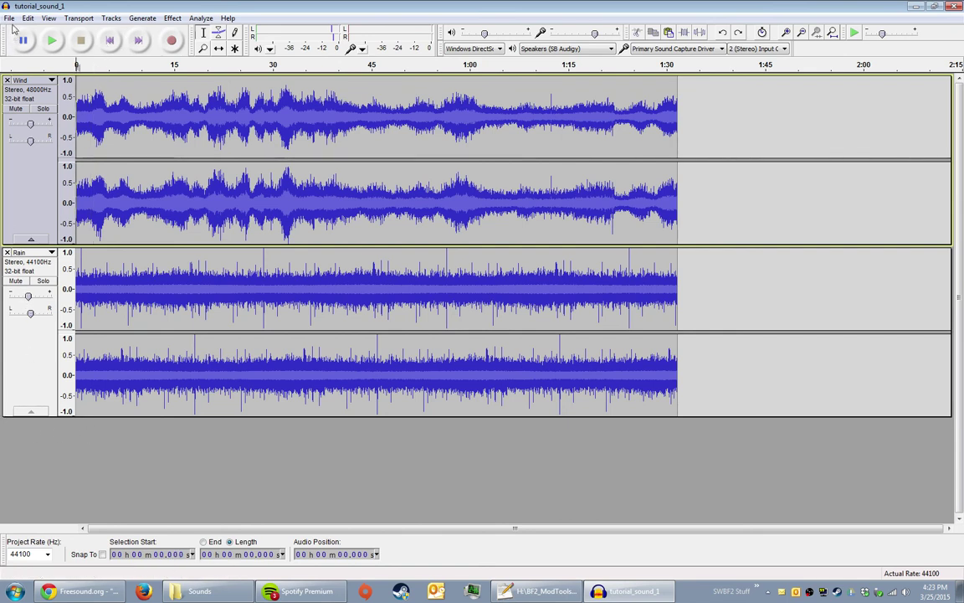
left_click(10, 18)
left_click(36, 91)
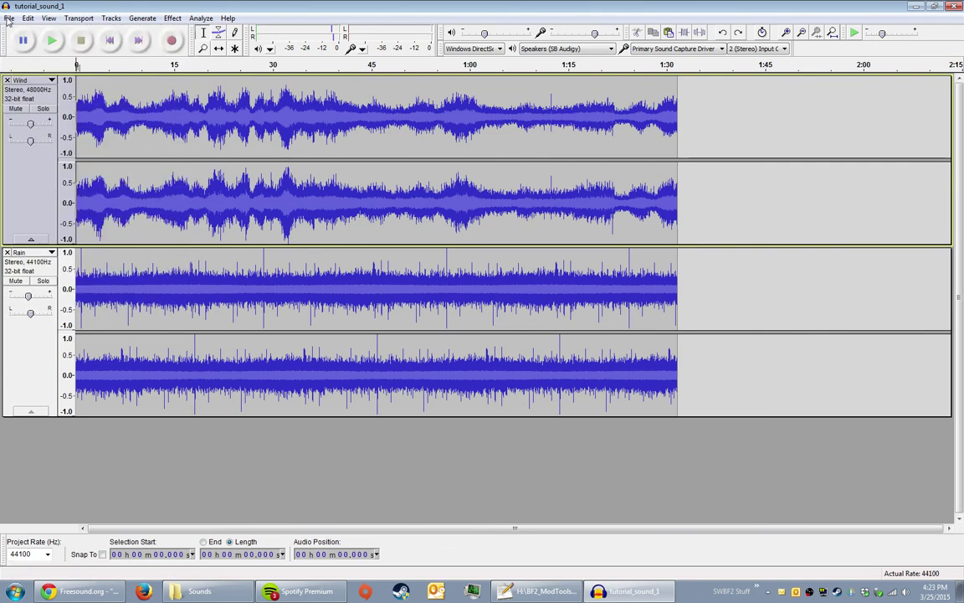
left_click(10, 17)
left_click(10, 17)
left_click(10, 17)
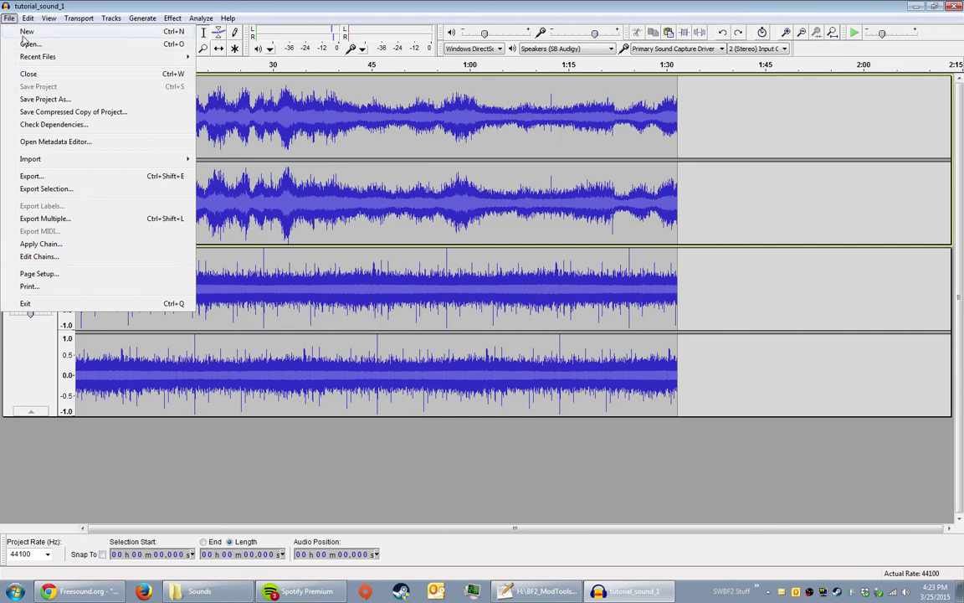
left_click(10, 17)
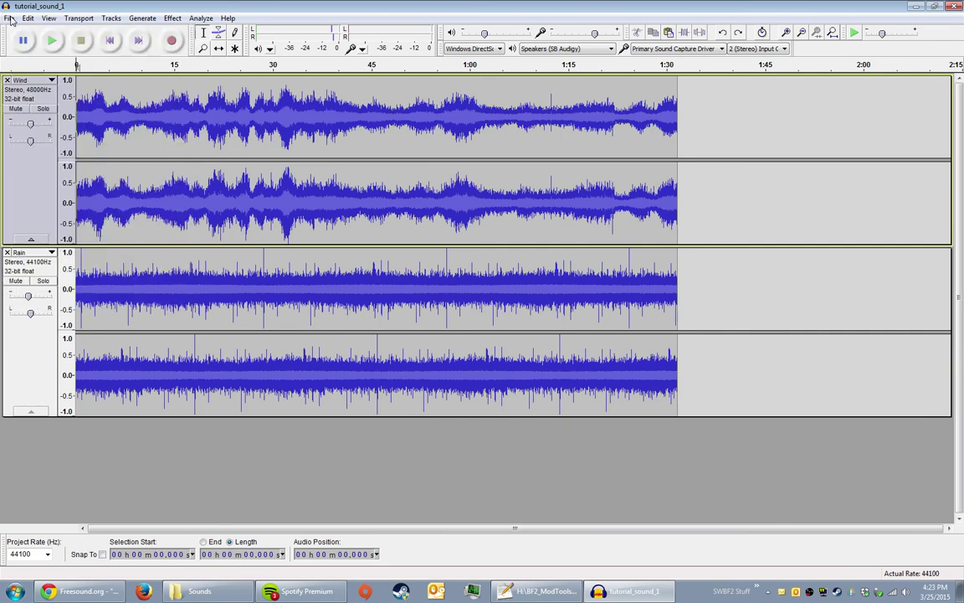
left_click(10, 18)
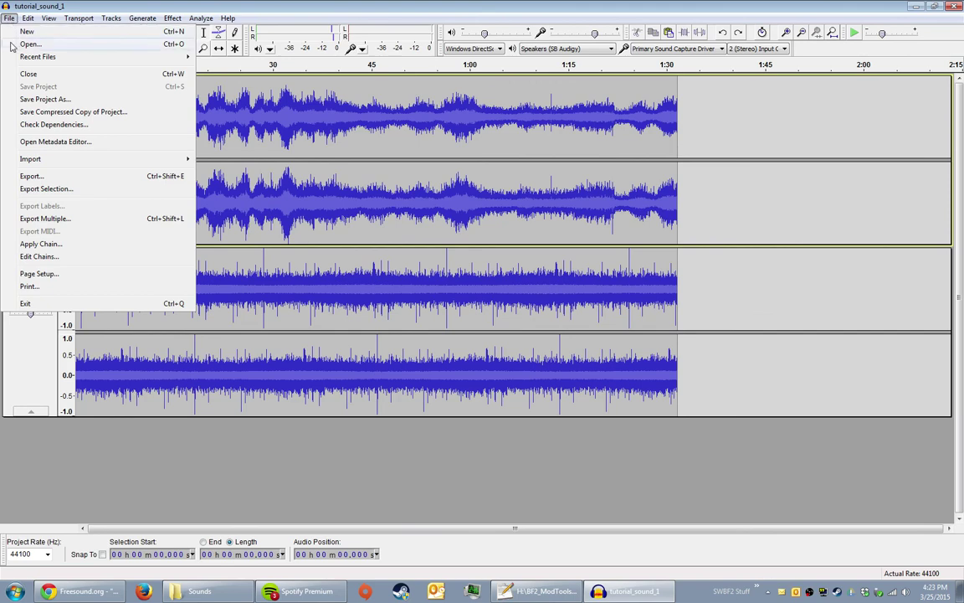
left_click(31, 176)
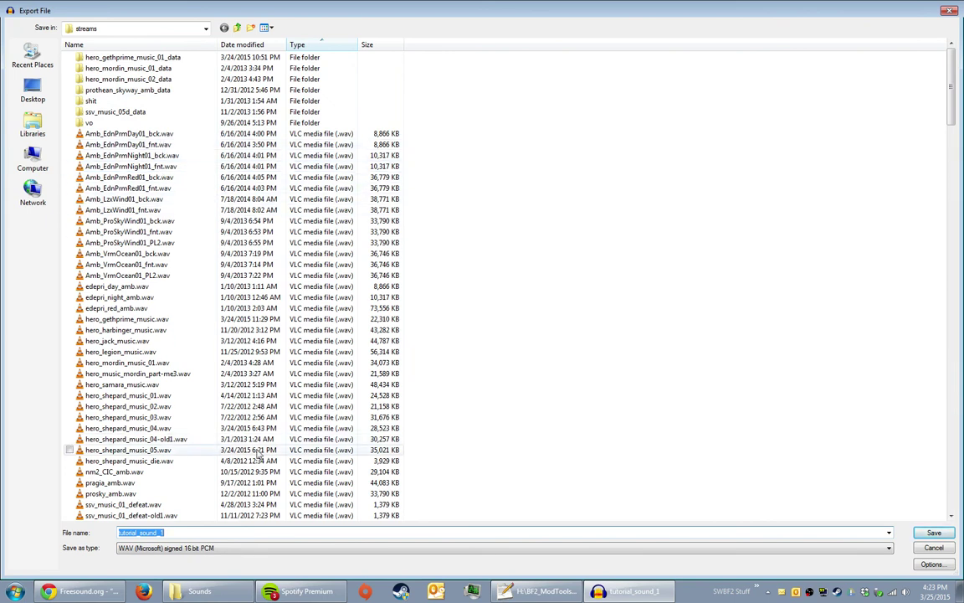
left_click(537, 132)
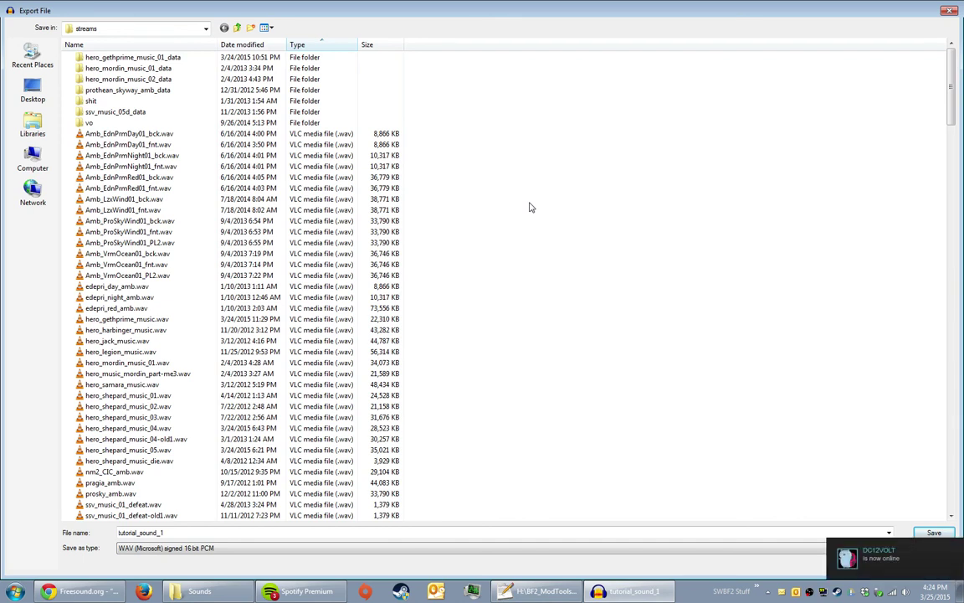
left_click(919, 560)
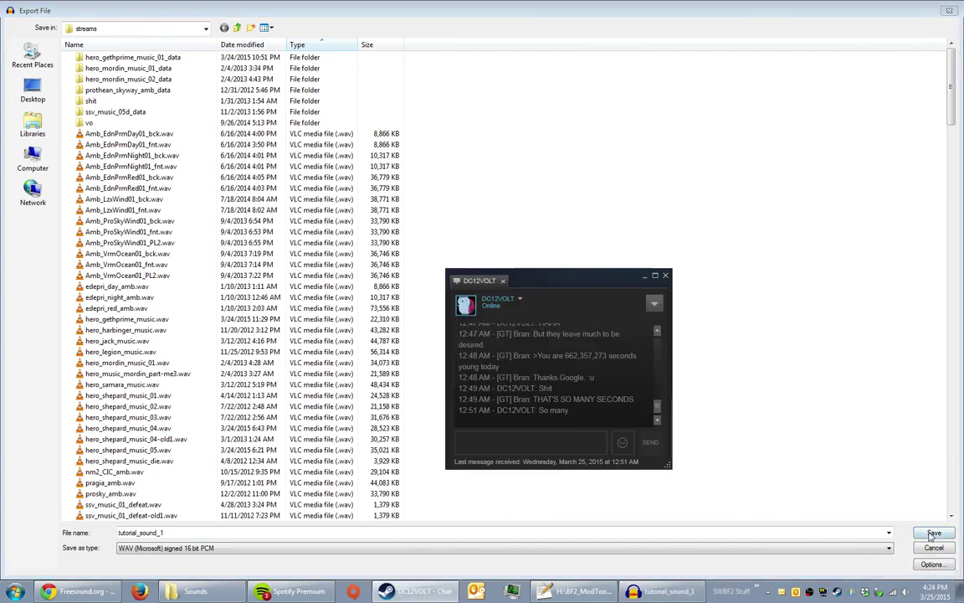
left_click(665, 275)
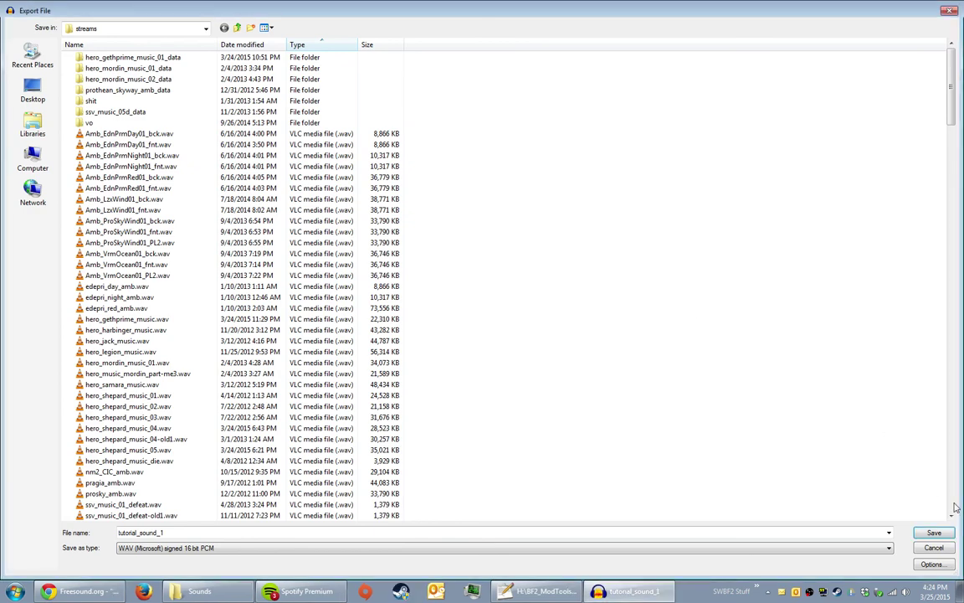
left_click(934, 548)
left_click(176, 126)
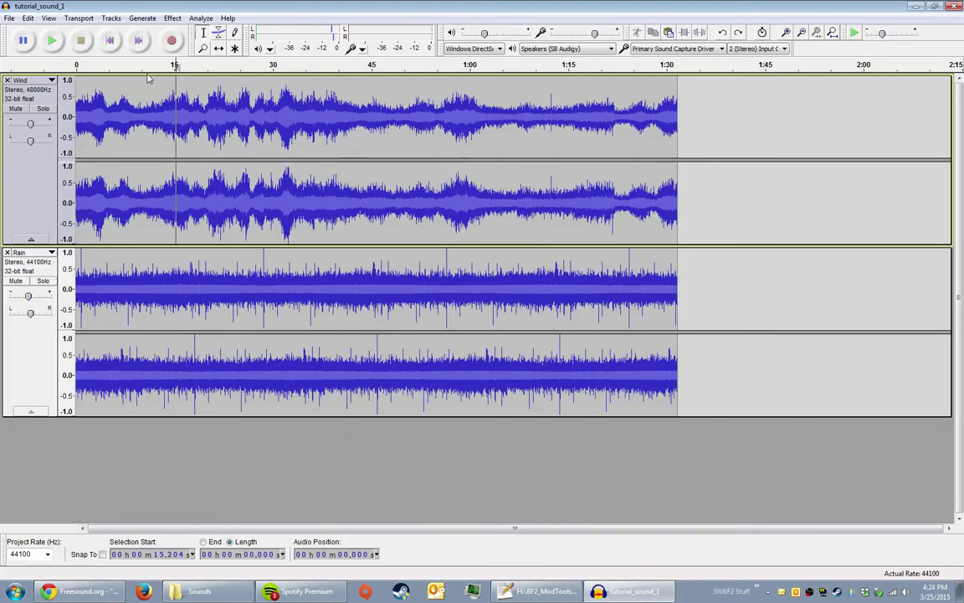
left_click(110, 39)
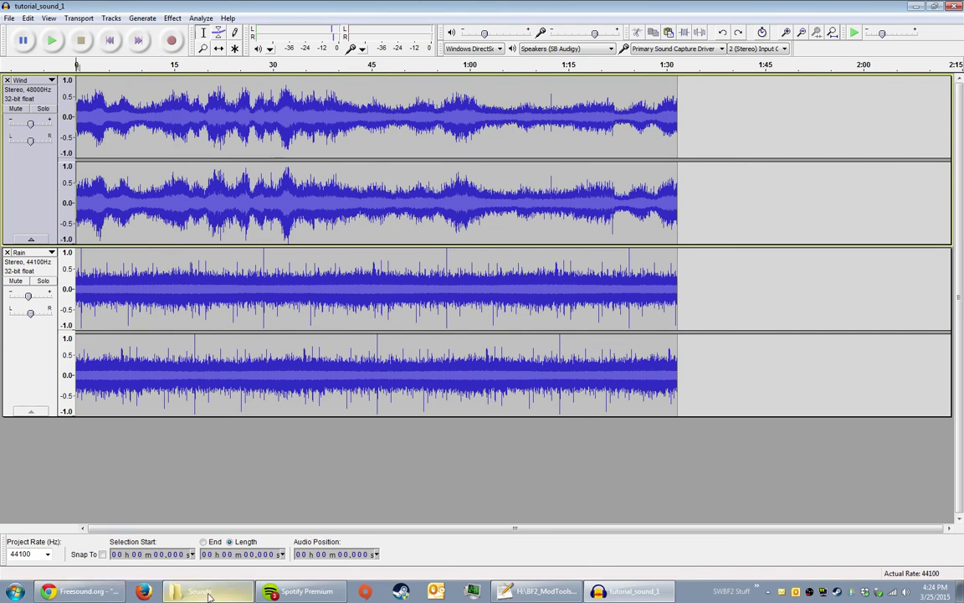
Step: Start exporting the mix and browse to the Sound\worlds folder of data_SFL inside BF2_ModTools
left_click(9, 18)
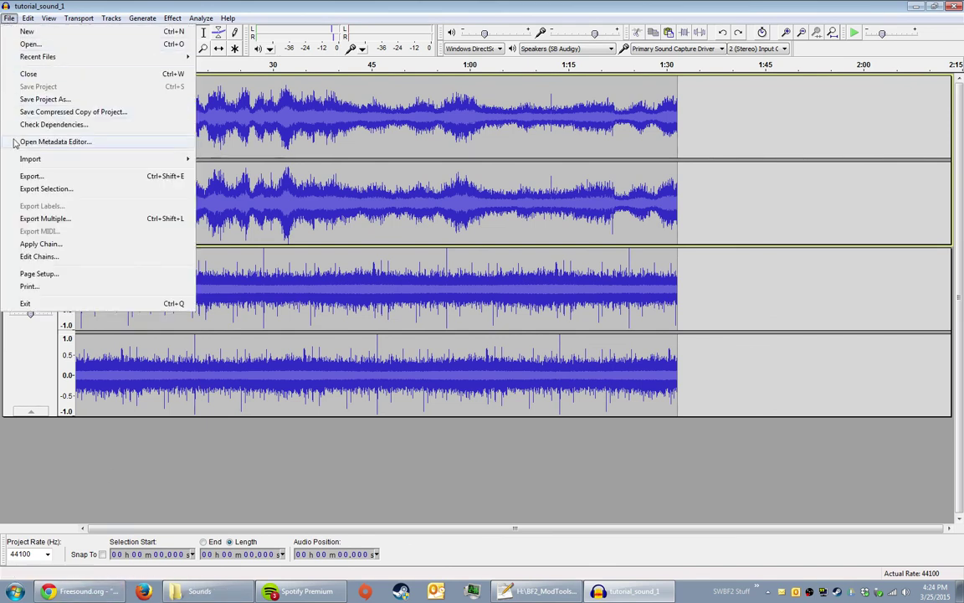
left_click(28, 177)
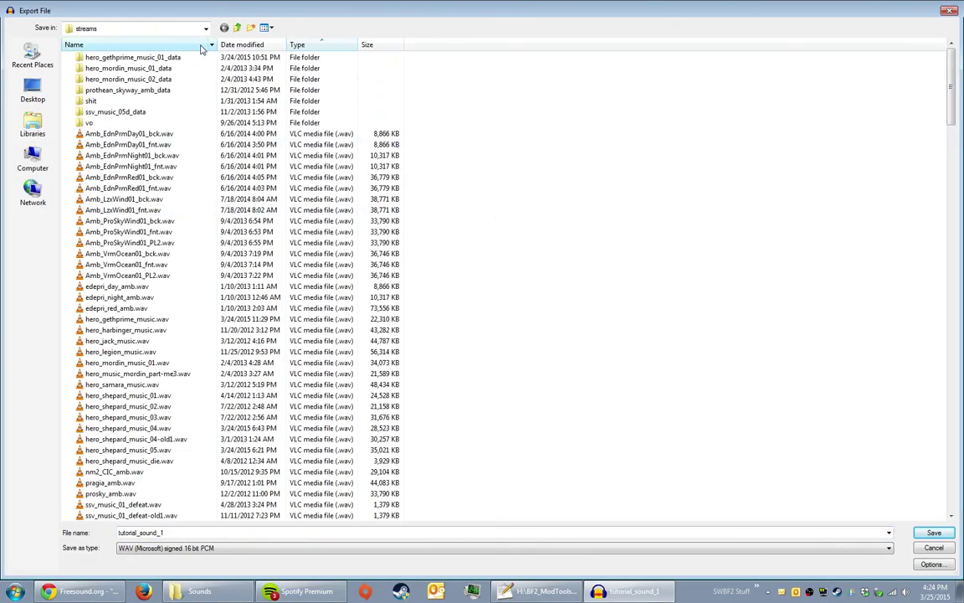
left_click(237, 28)
left_click(238, 29)
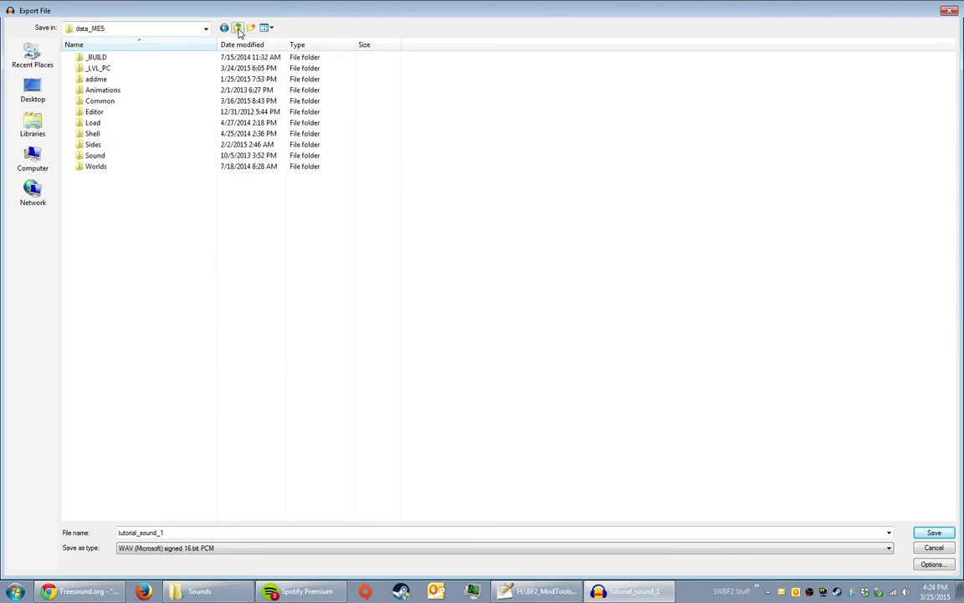
left_click(237, 29)
scroll(479, 329, "down", 5)
scroll(168, 301, "down", 4)
scroll(159, 343, "up", 2)
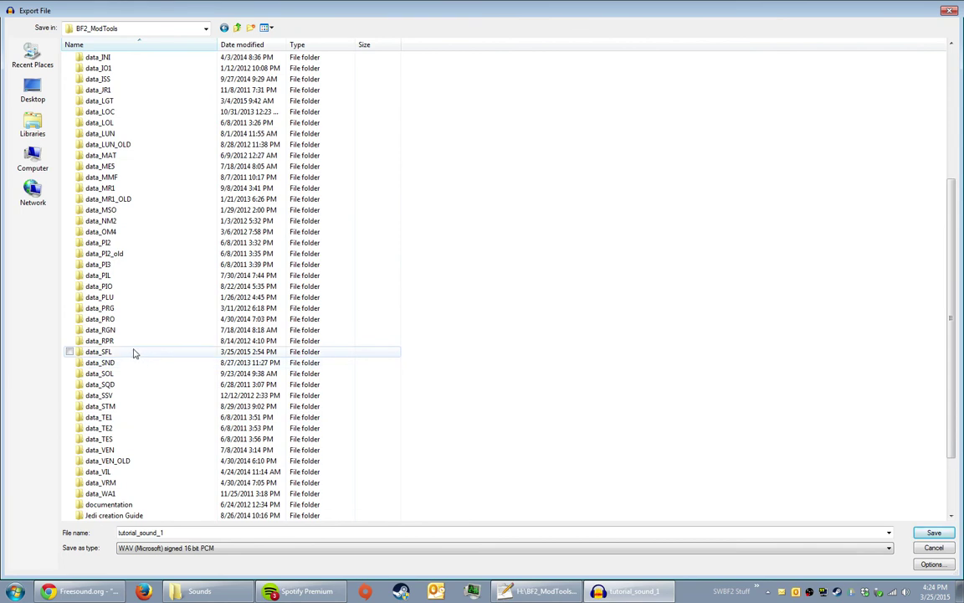
double_click(143, 352)
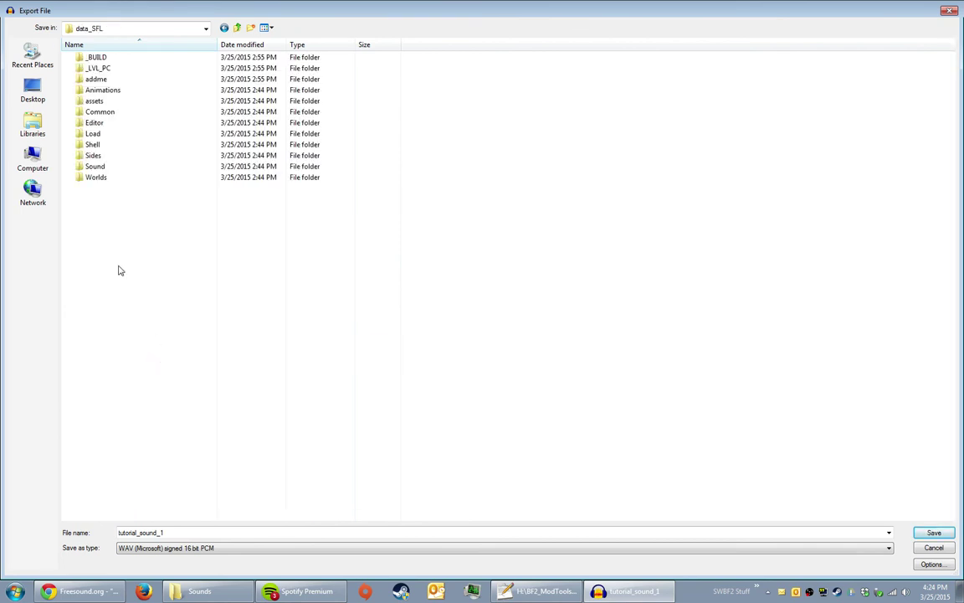
double_click(124, 165)
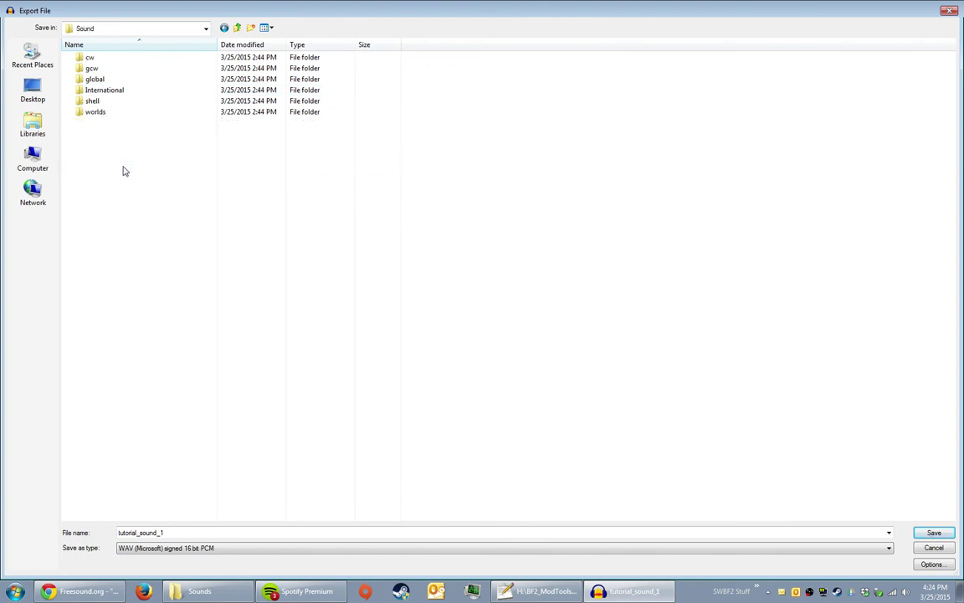
double_click(123, 113)
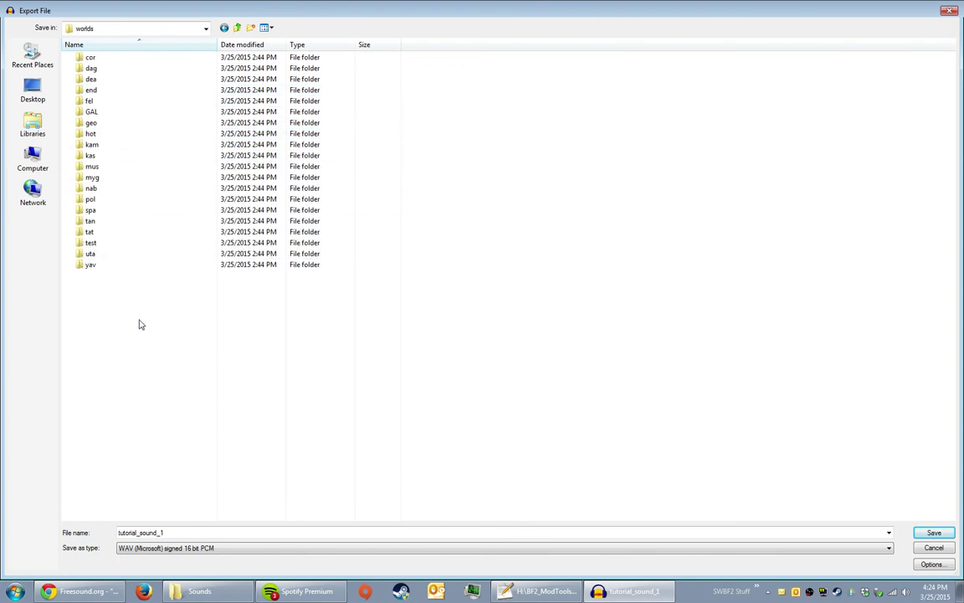
Step: Create a folder named SFL inside the worlds folder and open it
left_click(251, 29)
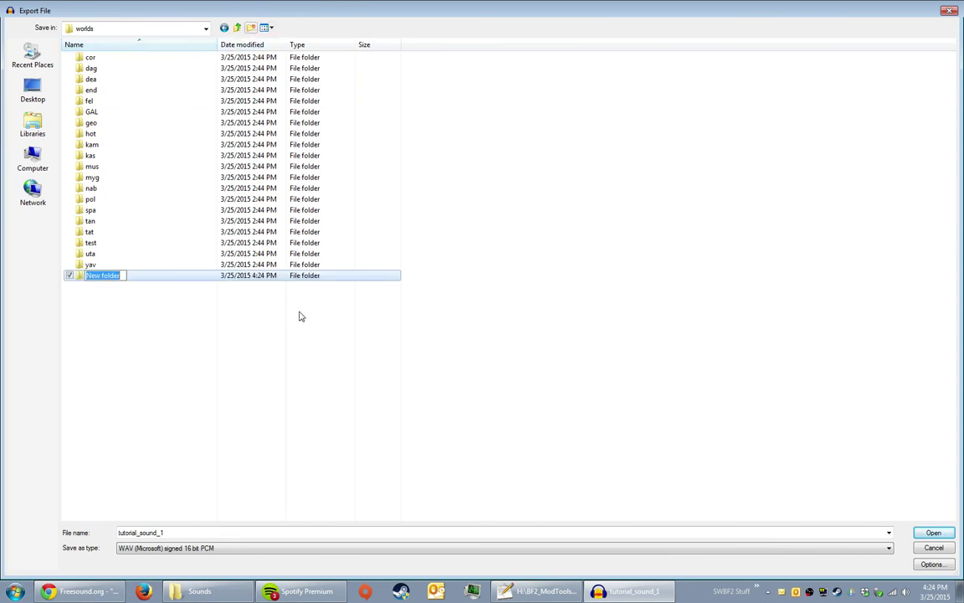
type("SFL")
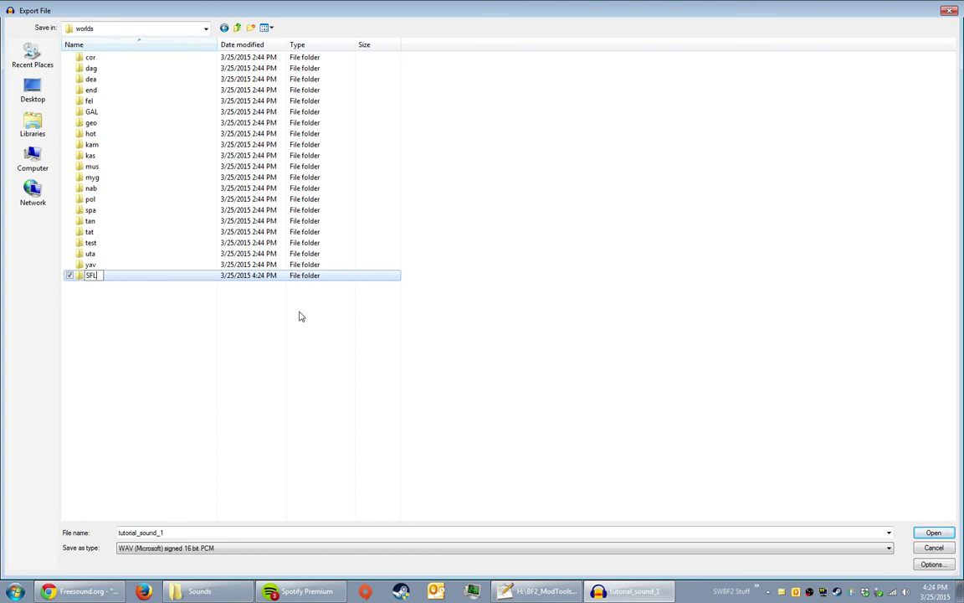
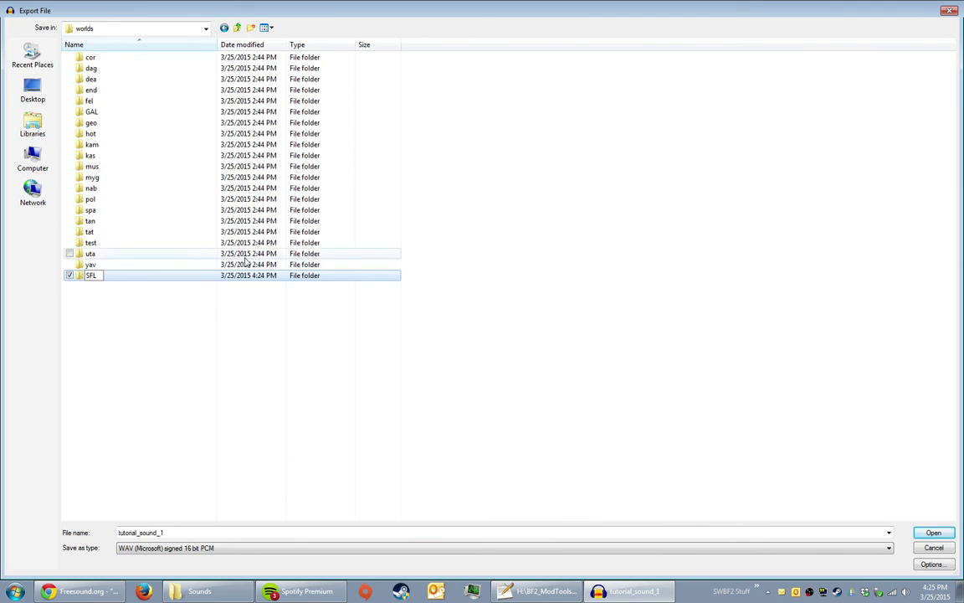
left_click(137, 277)
double_click(136, 276)
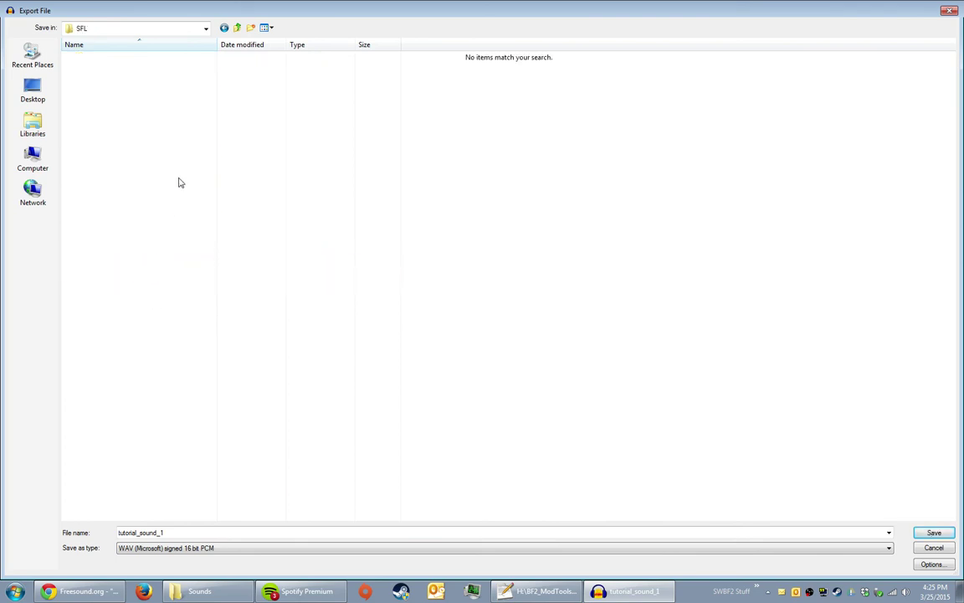
Step: Create a folder named streams inside the SFL folder and open it as the export destination
left_click(250, 28)
type("streams")
key("Return")
double_click(323, 61)
Step: Choose WAV (Microsoft) signed 16 bit PCM as the export format and check its format options
double_click(404, 534)
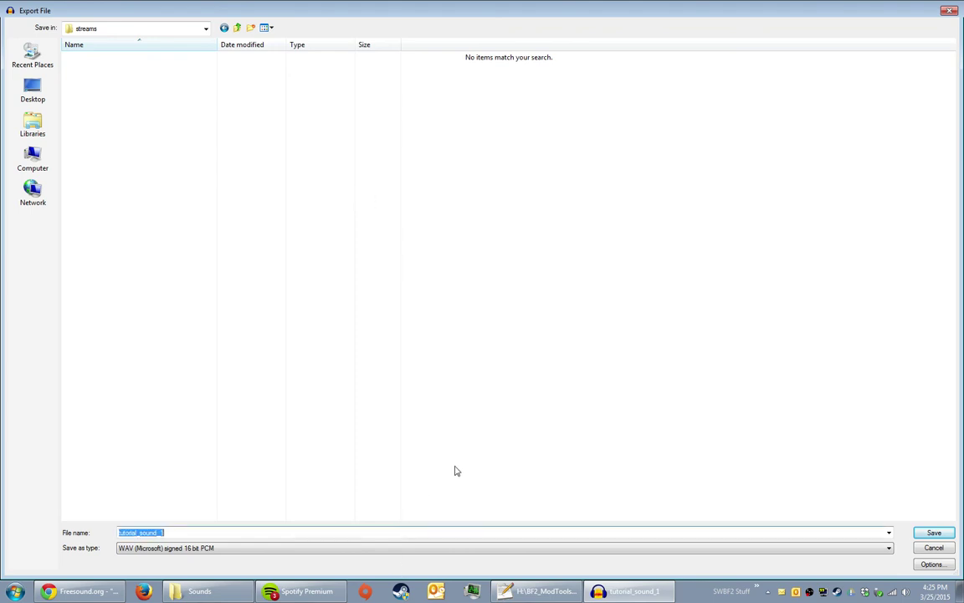
left_click(334, 549)
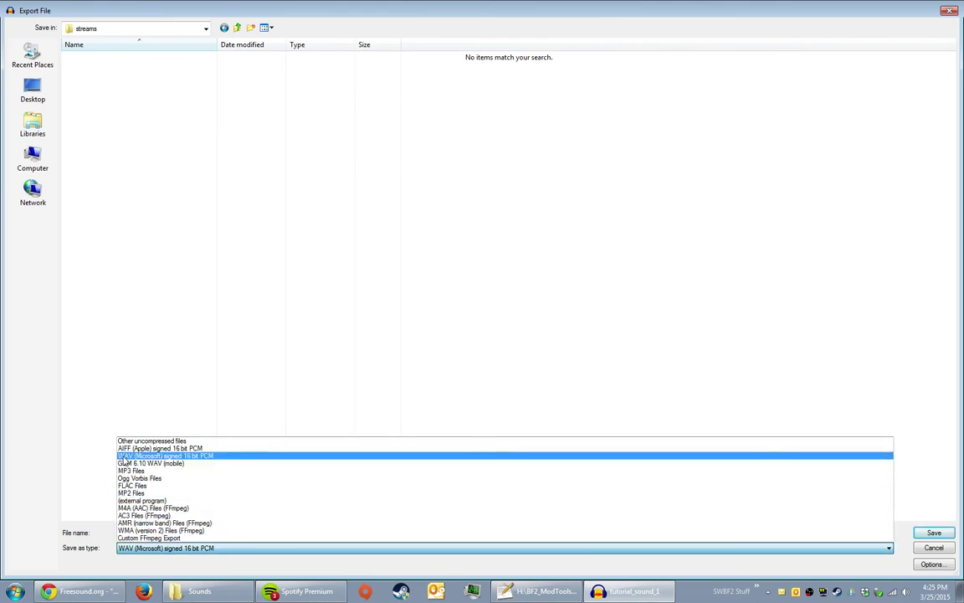
left_click(205, 457)
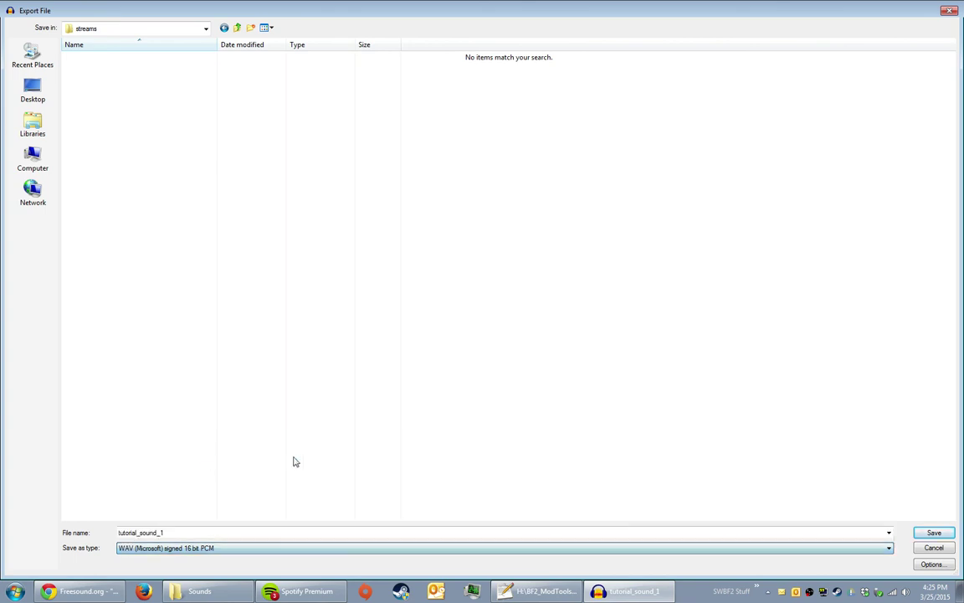
left_click(931, 563)
left_click(580, 345)
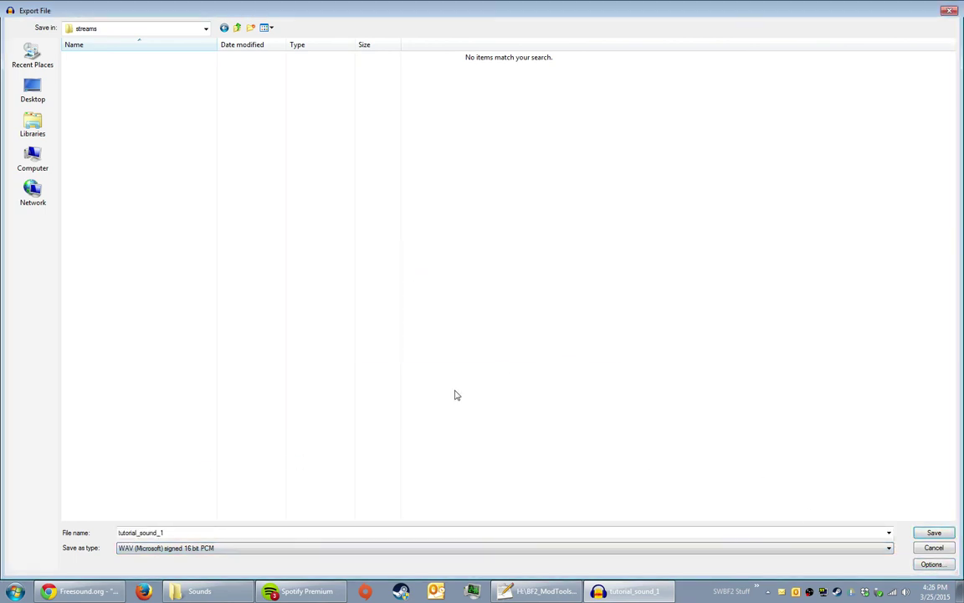
Step: Reselect WAV (Microsoft) signed 16 bit PCM as the export file type
left_click(473, 529)
left_click(258, 546)
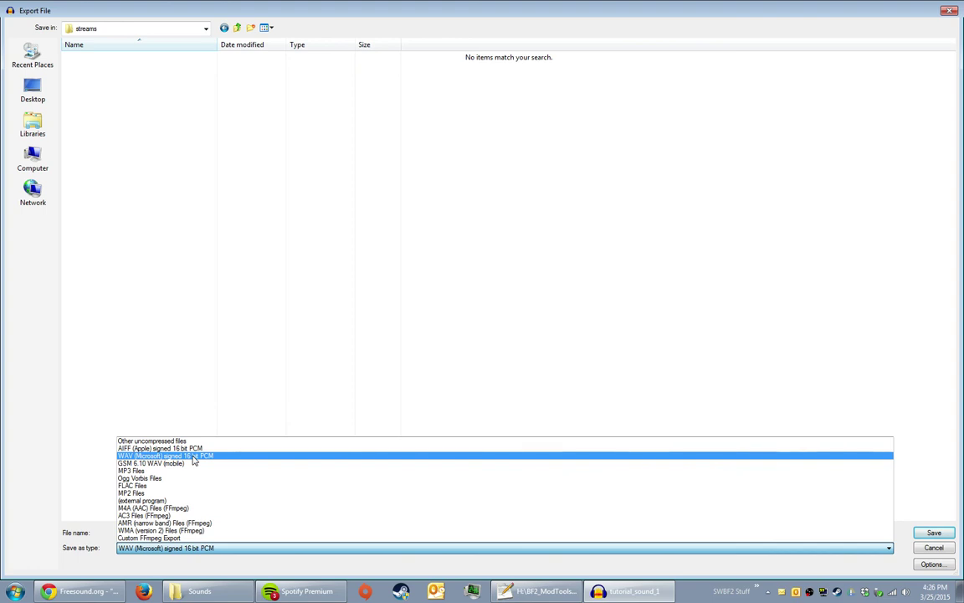
left_click(194, 456)
left_click(234, 550)
left_click(234, 549)
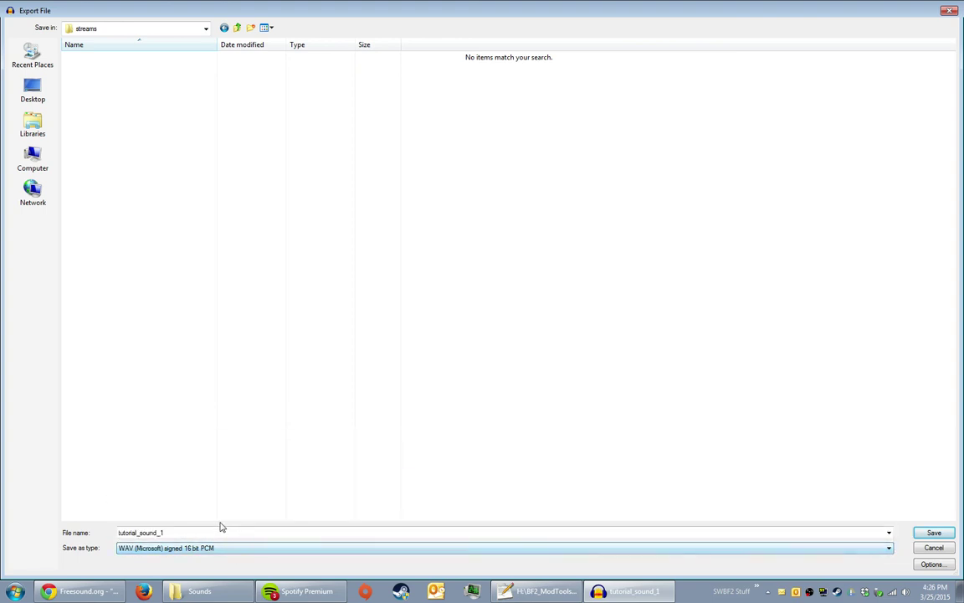
Step: Name the export file Amb_SflStorm01, save it in the streams folder and accept the mixdown to two stereo channels
double_click(198, 532)
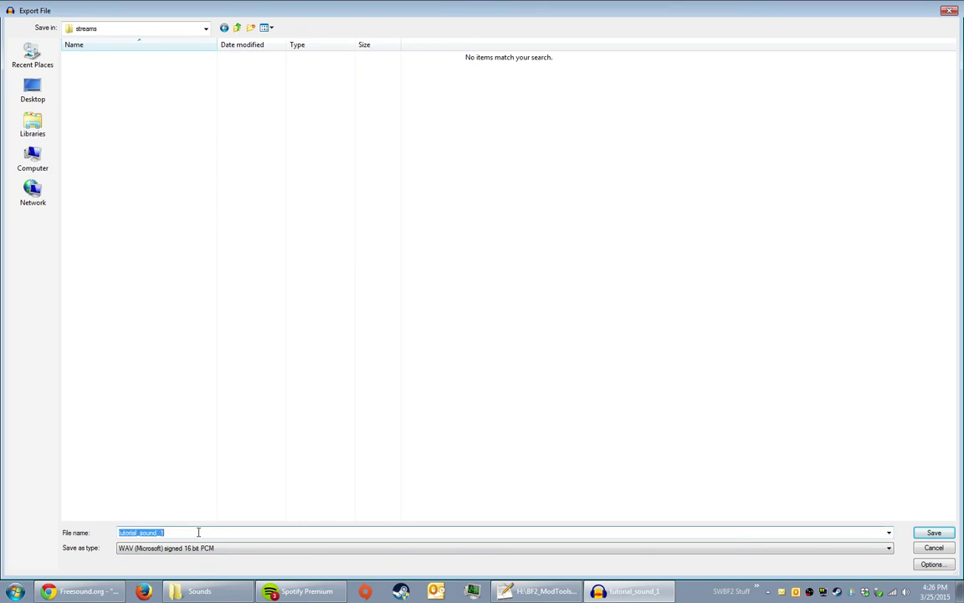
left_click(198, 532)
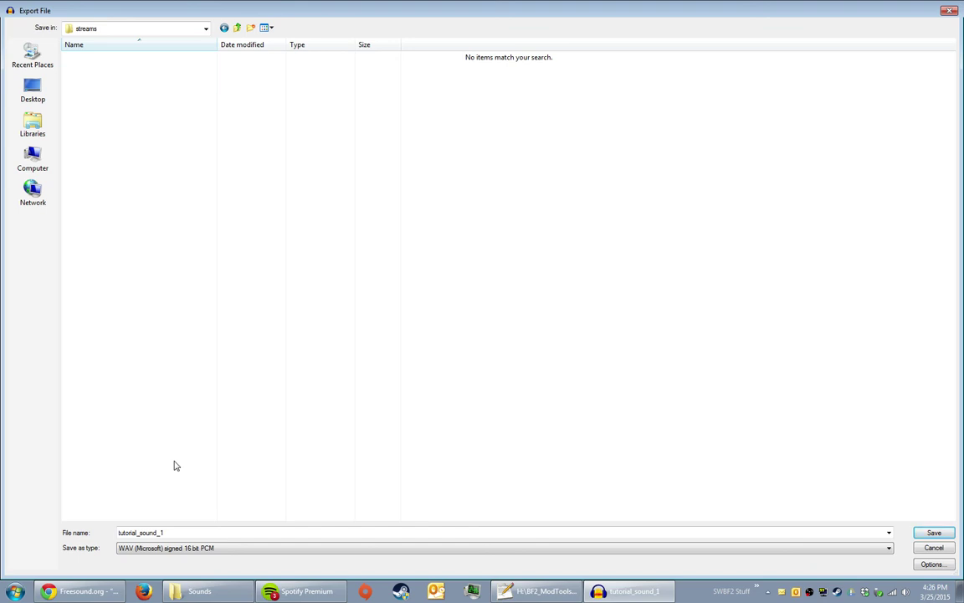
double_click(180, 532)
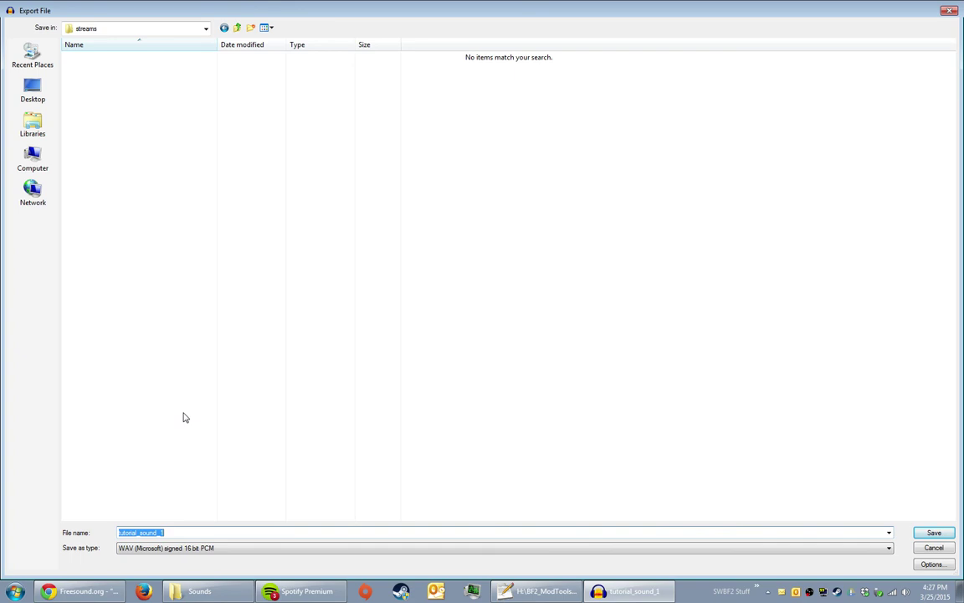
type("Amb_Sf")
key("BackSpace")
type("Fx")
key("BackSpace")
key("BackSpace")
type("f")
type("Rain")
key("BackSpace")
key("BackSpace")
key("BackSpace")
key("BackSpace")
type("FLRain")
key("BackSpace")
key("BackSpace")
key("BackSpace")
key("BackSpace")
key("BackSpace")
key("BackSpace")
type("fRain")
key("BackSpace")
key("BackSpace")
type("Storm")
type("_01")
key("BackSpace")
key("BackSpace")
key("BackSpace")
type("01_")
type("bck")
key("BackSpace")
key("BackSpace")
key("BackSpace")
type("PL2")
key("BackSpace")
key("BackSpace")
key("BackSpace")
key("BackSpace")
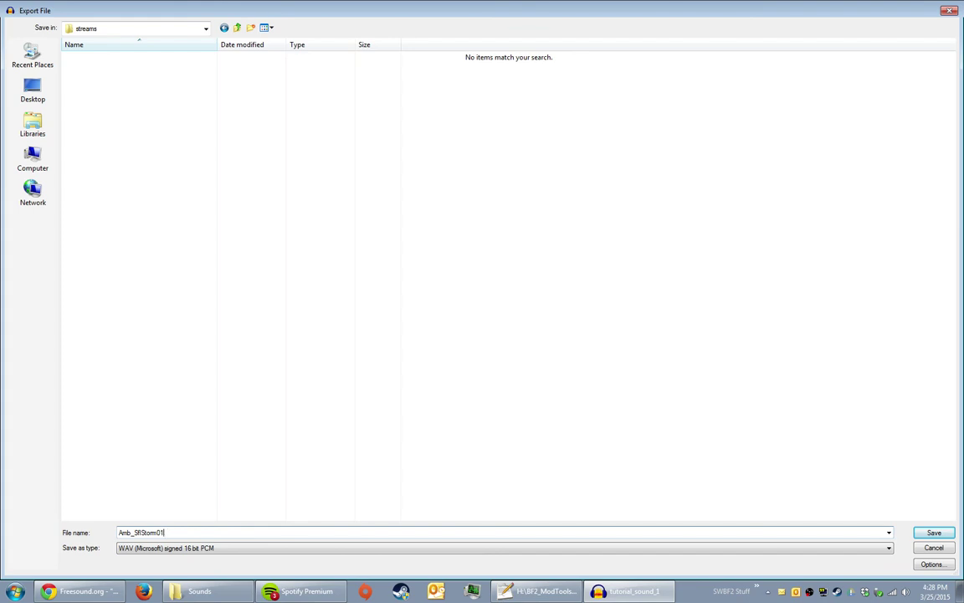
left_click(934, 534)
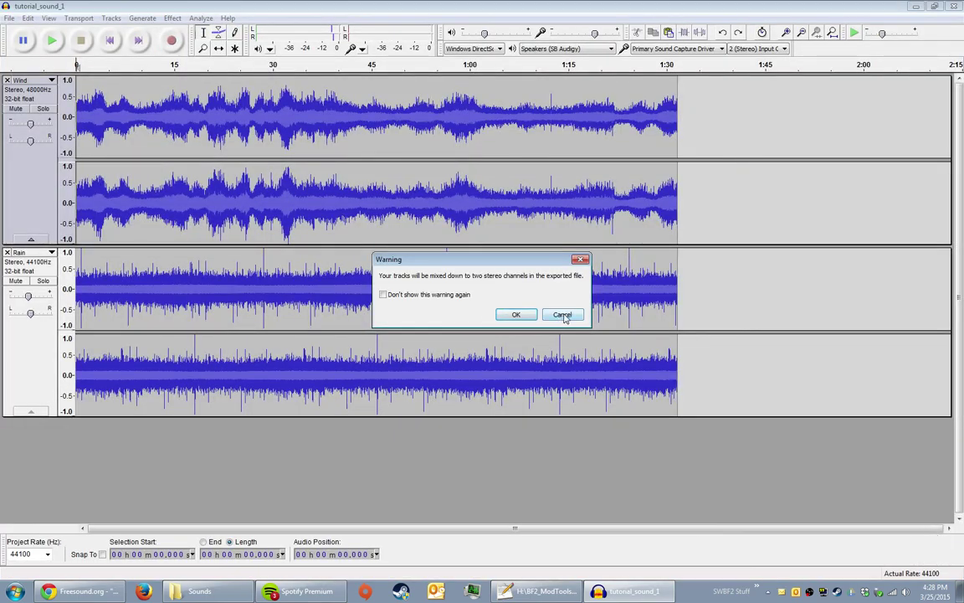
left_click(516, 315)
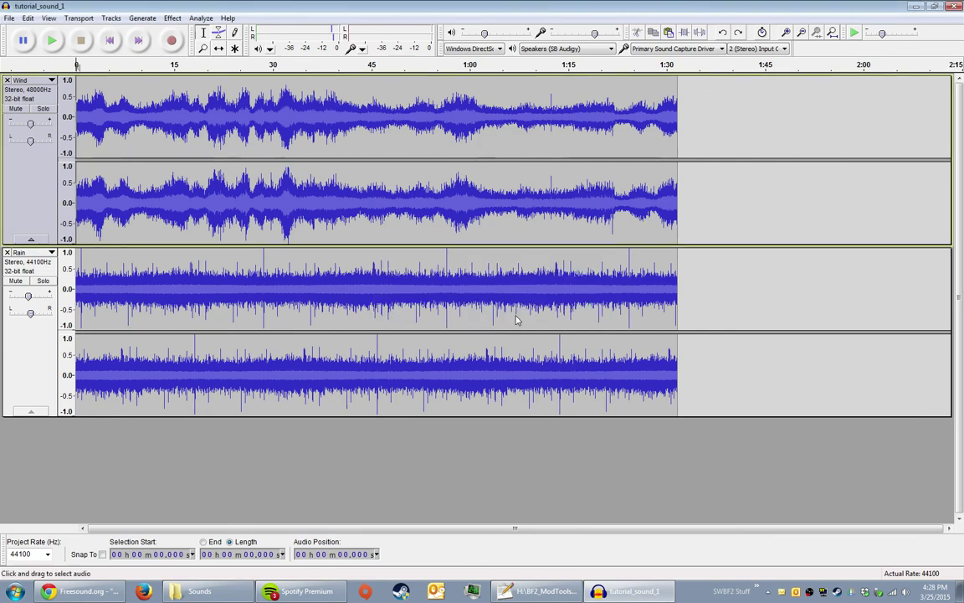
Step: Set the export preferences to use a custom mix and show the Metadata Editor prior to the export step
left_click(28, 18)
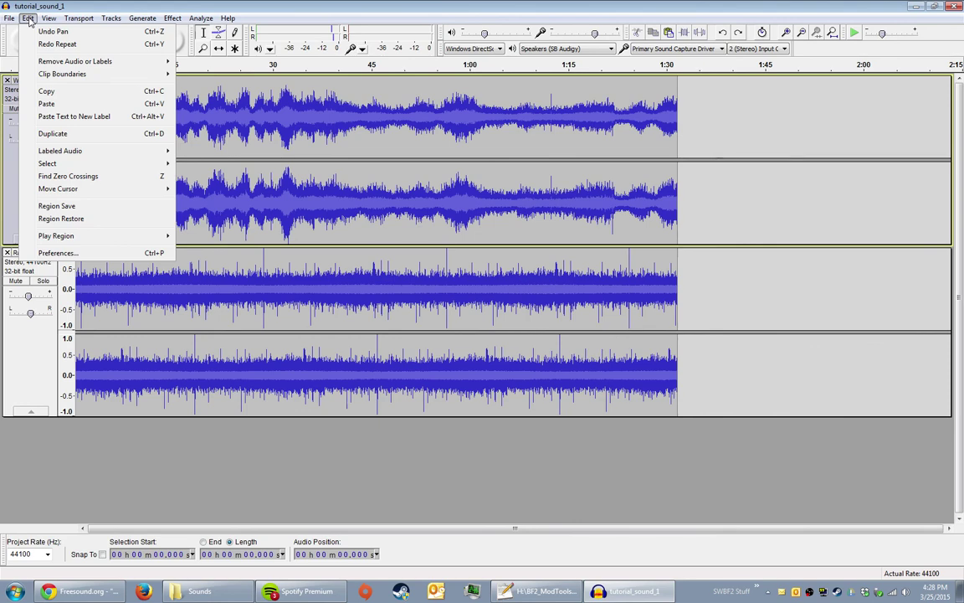
left_click(57, 252)
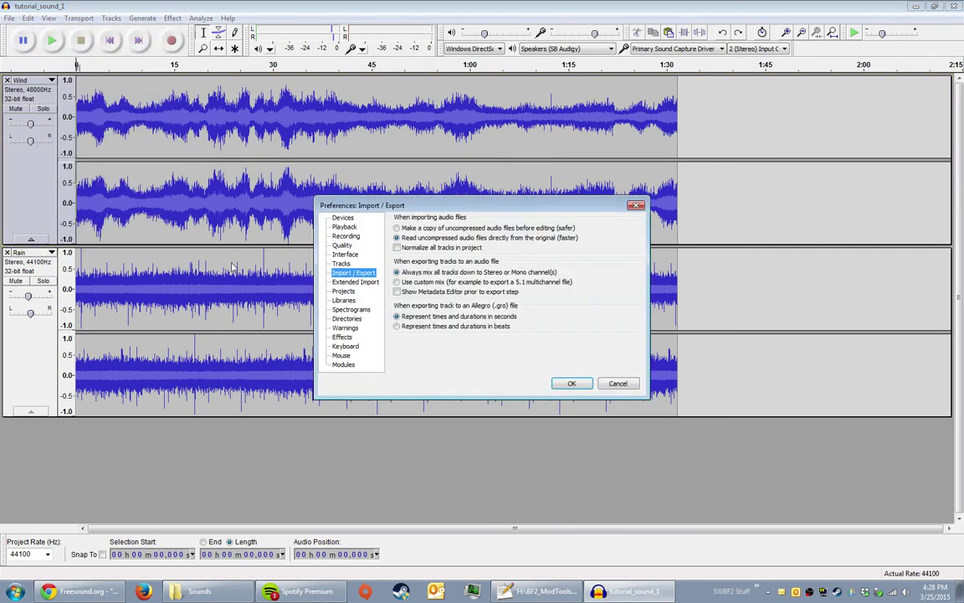
left_click(385, 334)
left_click(425, 296)
left_click(429, 282)
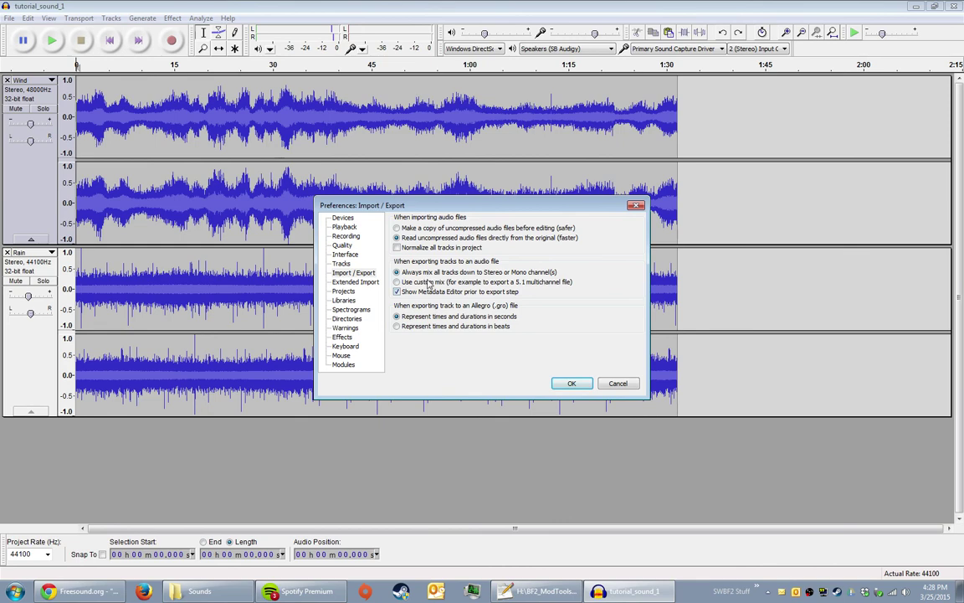
left_click(581, 382)
Step: Export the mix again over the existing Amb_SflStorm01.wav in the streams folder
left_click(9, 18)
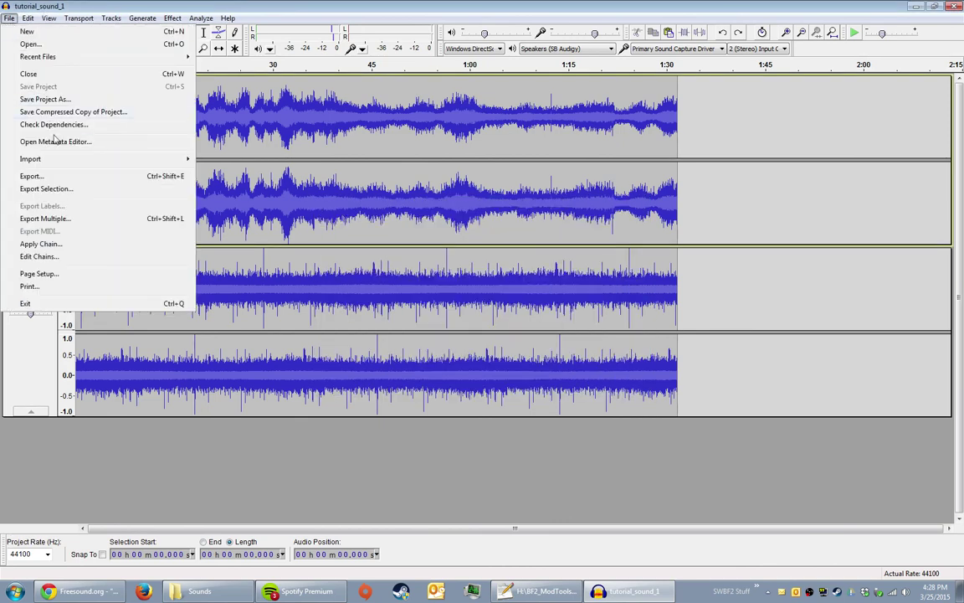
left_click(32, 176)
left_click(133, 57)
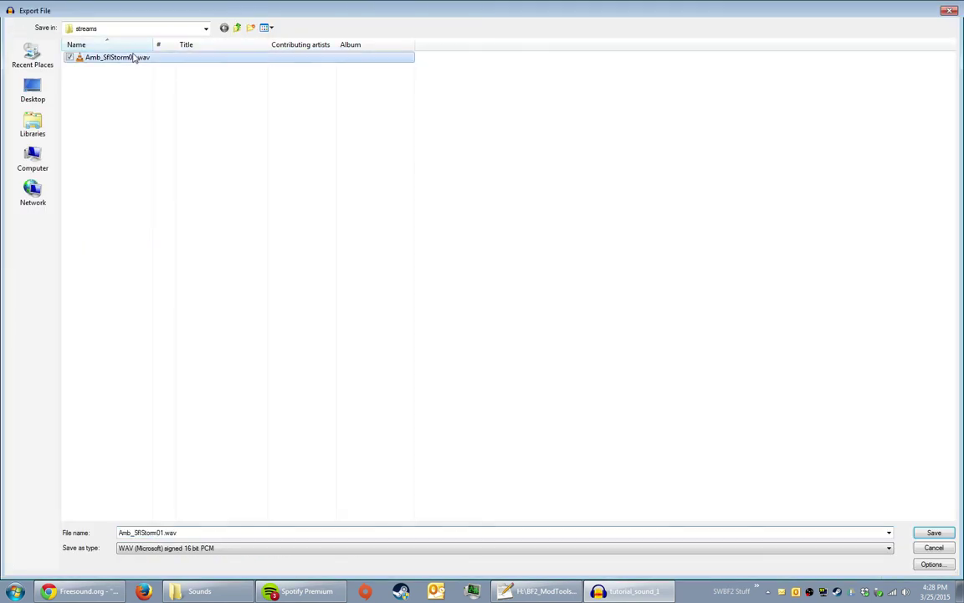
double_click(147, 57)
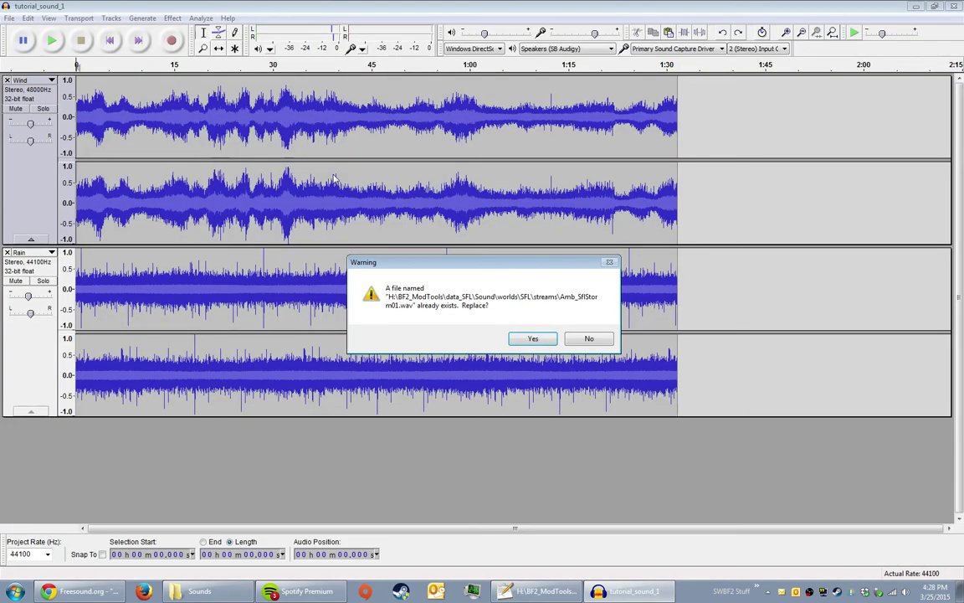
left_click(533, 338)
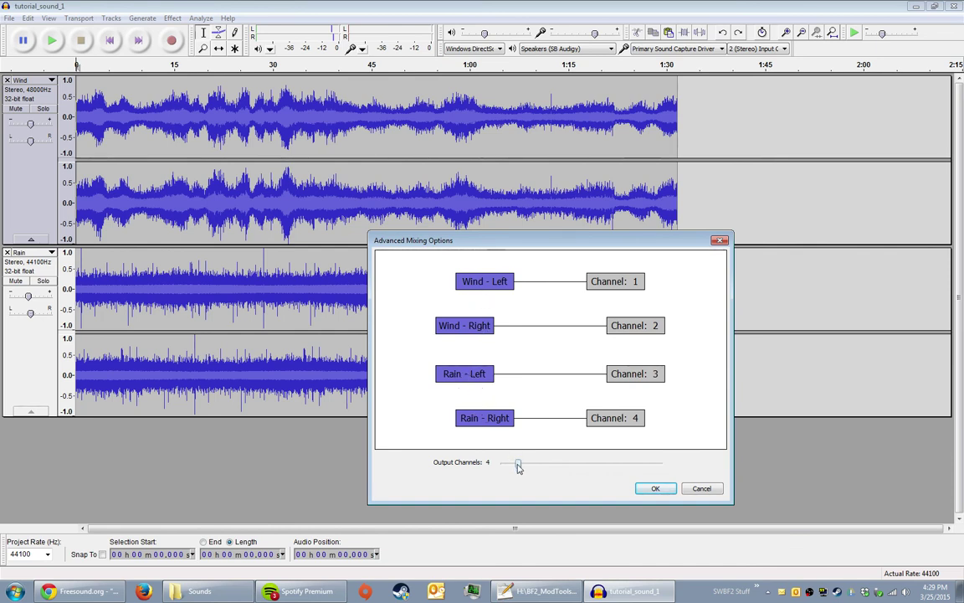
Step: Reduce the custom mix to 2 output channels, routing Rain - Left to channel 1 and Rain - Right to channel 2
left_click_drag(518, 466, 509, 466)
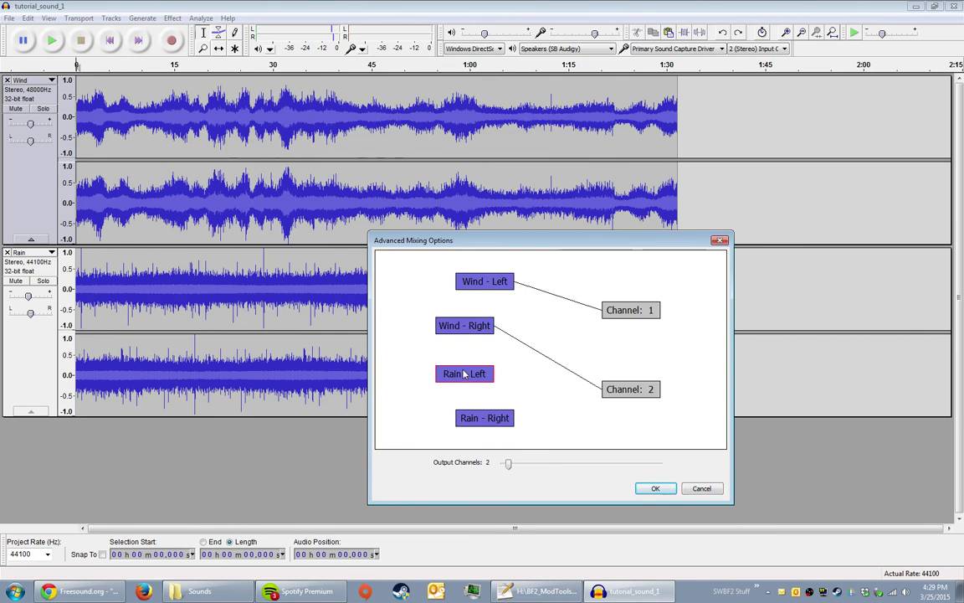
left_click(629, 312)
left_click(503, 419)
left_click(626, 390)
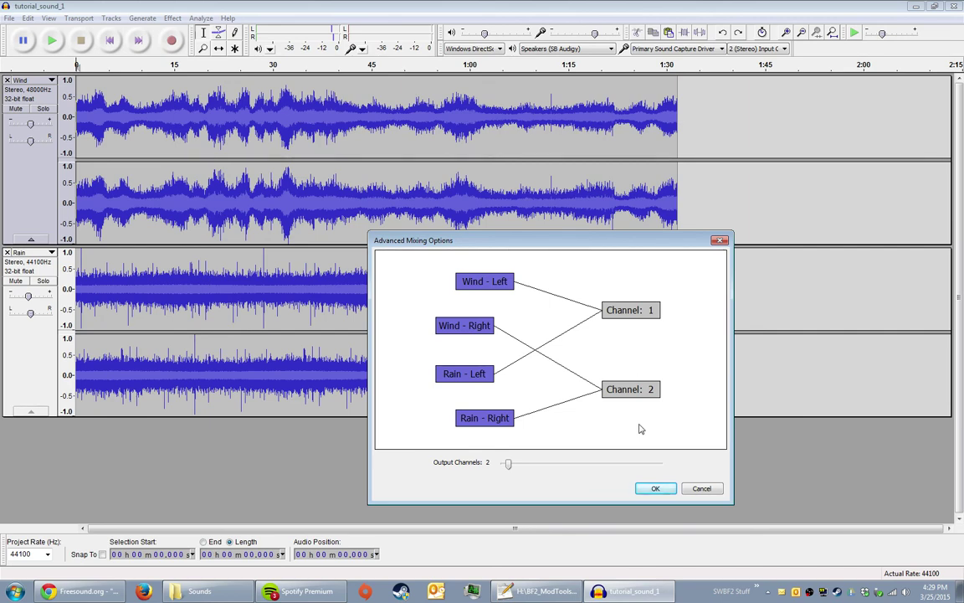
left_click(652, 488)
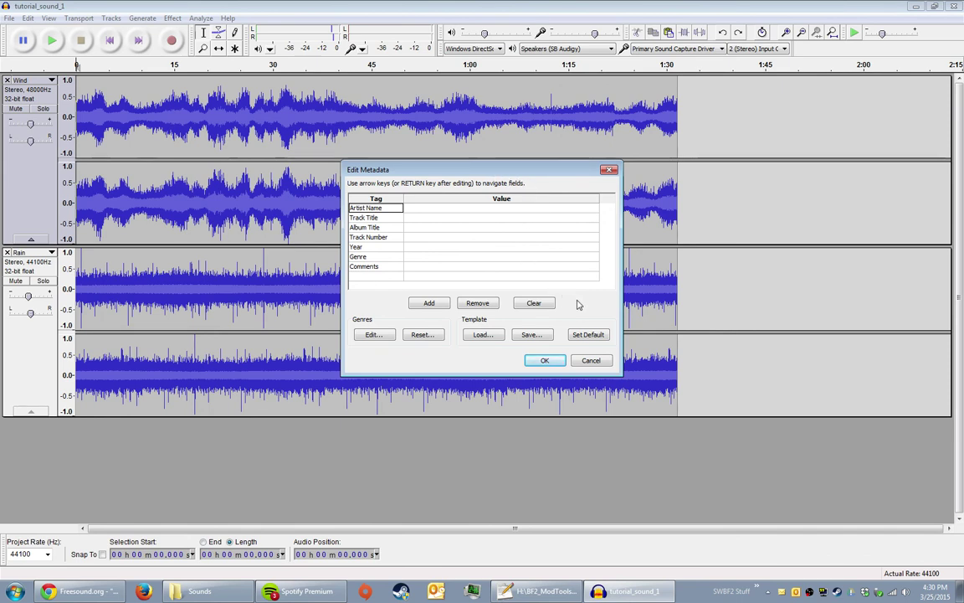
Step: Fill the Artist Name, Track Title and Album Title tags with the sample text fdsafdsa, gfdagdfg and gfdsgfds
left_click(426, 208)
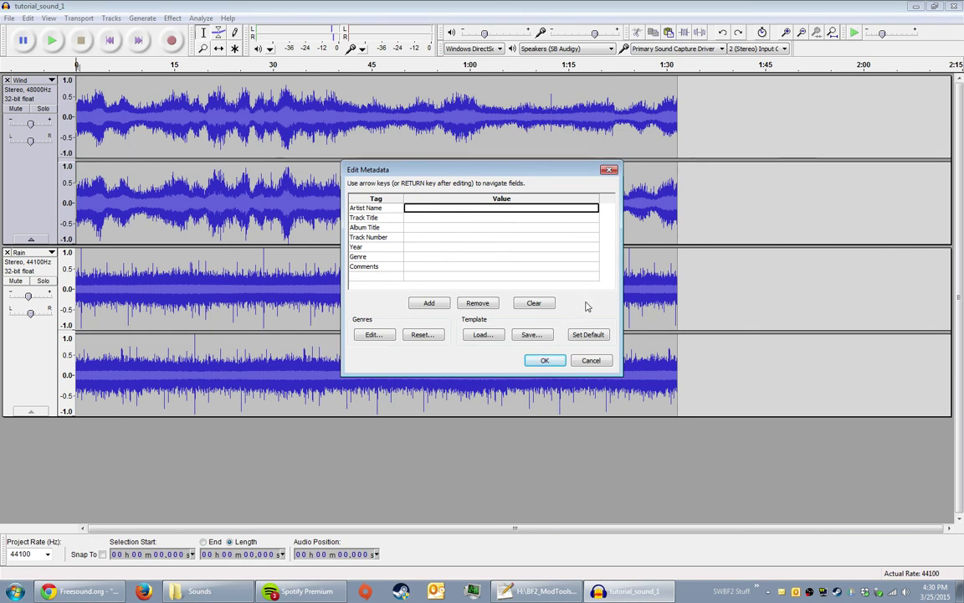
left_click(536, 304)
type("fdsafdsa")
key("Return")
type("gfdagdfg")
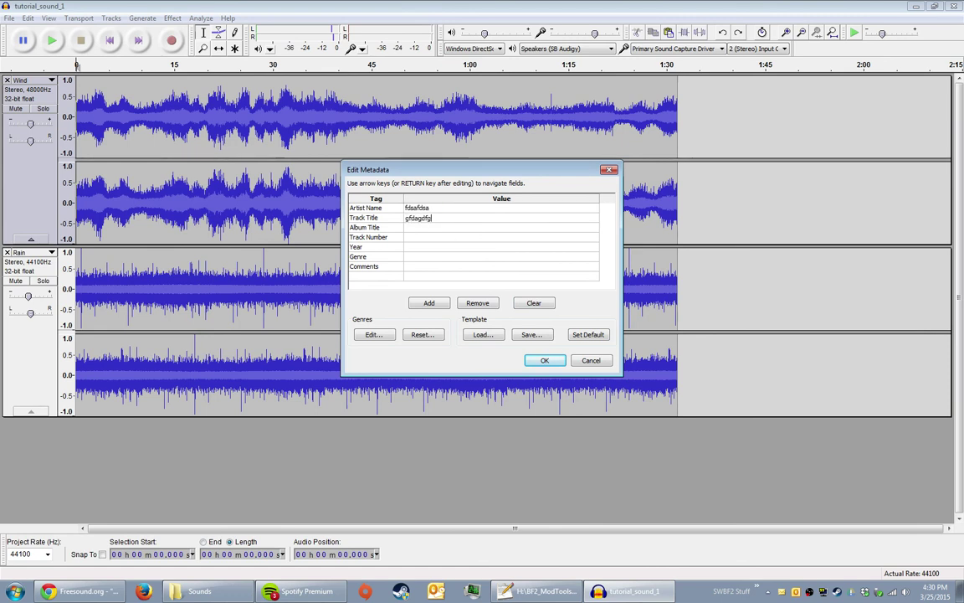
key("Return")
type("gfdsgfds")
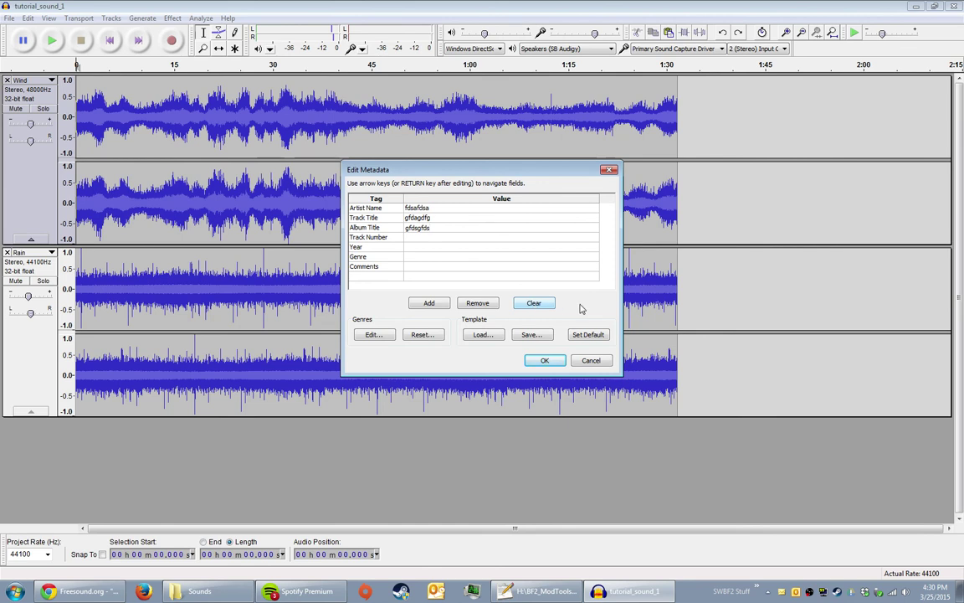
Step: Clear all metadata tag values and finish the export with blank tags
left_click(533, 303)
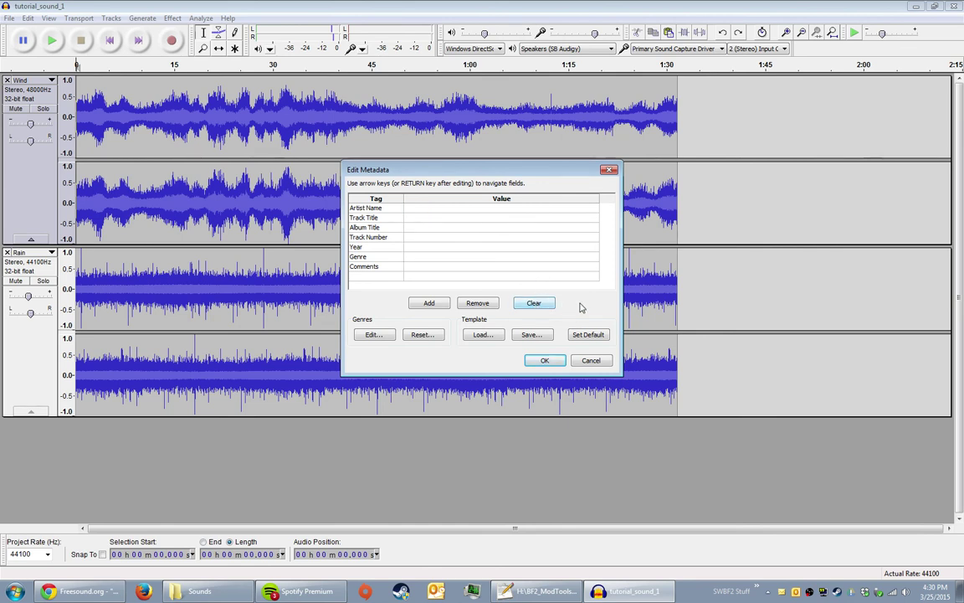
left_click(543, 360)
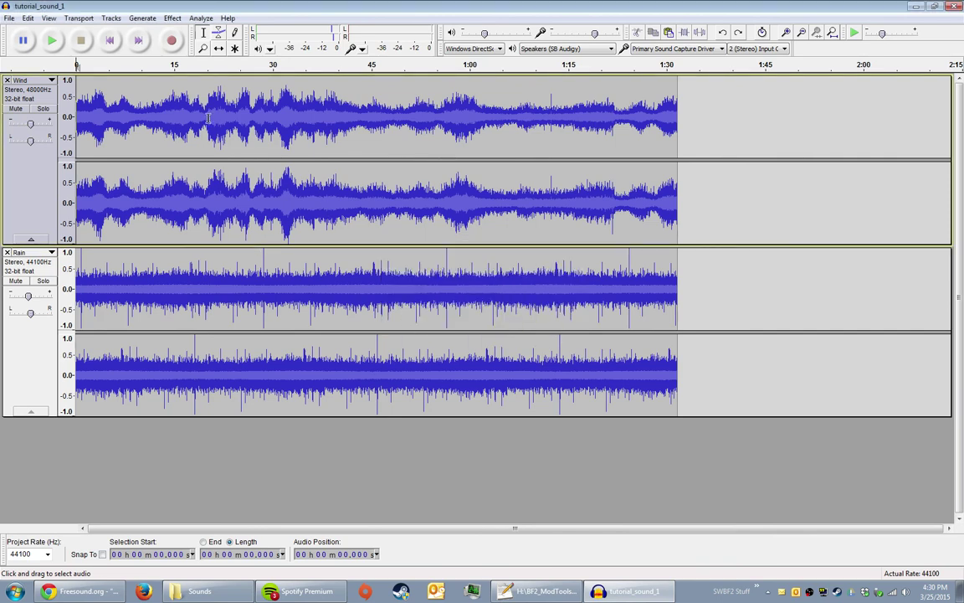
Step: Set the export preferences to always mix tracks down to stereo or mono and not show the Metadata Editor
left_click(28, 18)
left_click(52, 229)
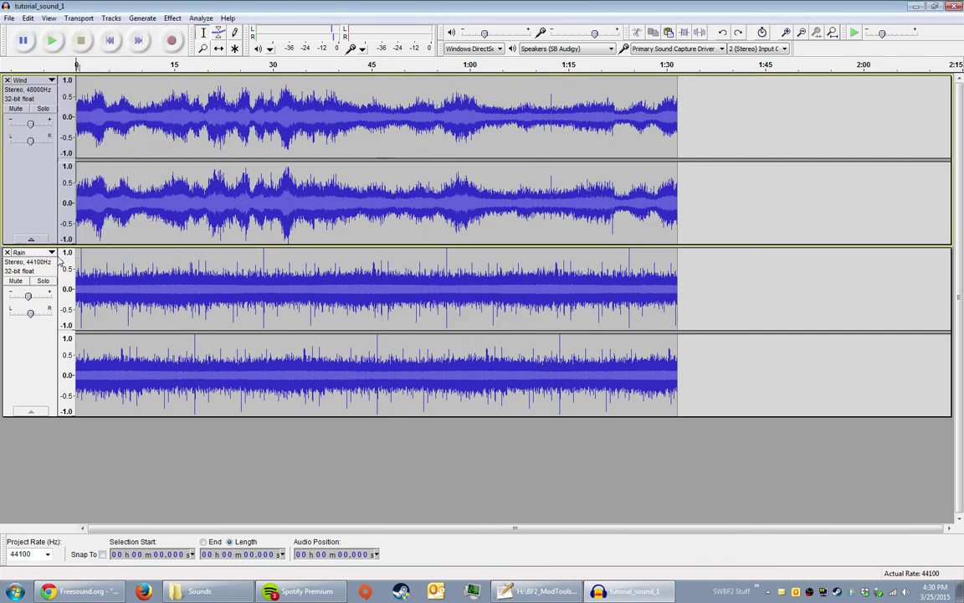
left_click(345, 218)
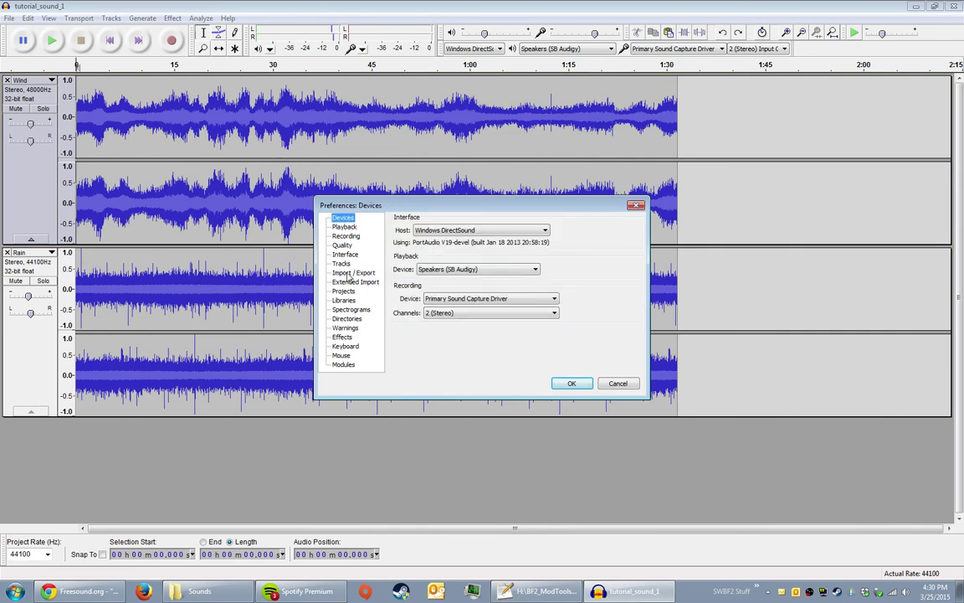
left_click(350, 274)
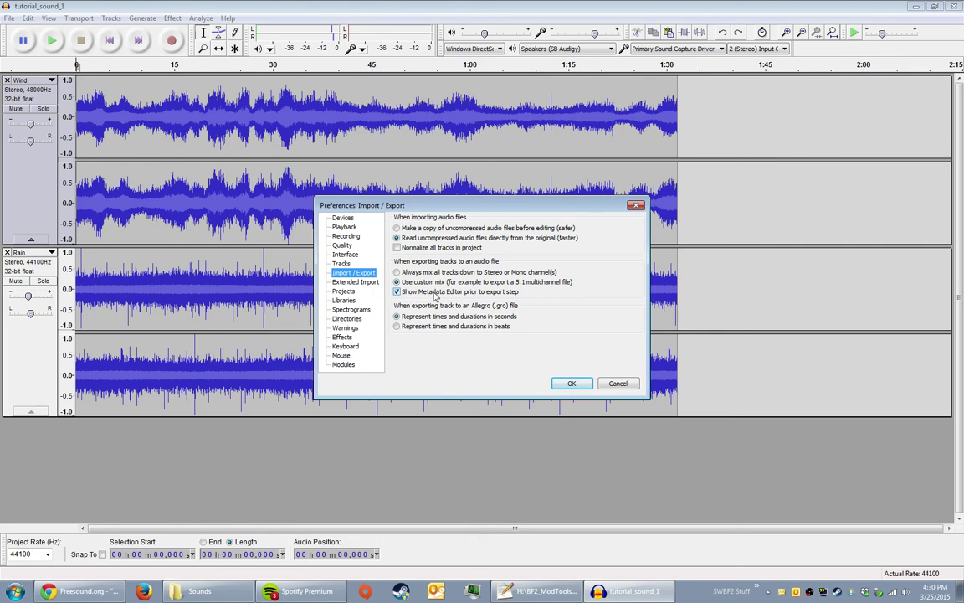
left_click(434, 293)
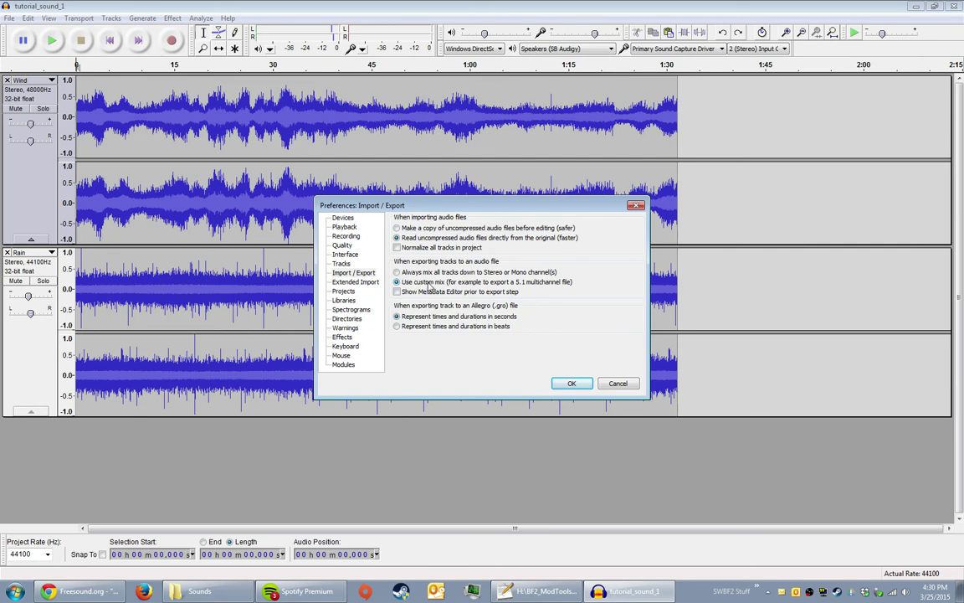
left_click(429, 273)
left_click(571, 383)
Step: Start another export of the mix to the streams folder
left_click(8, 17)
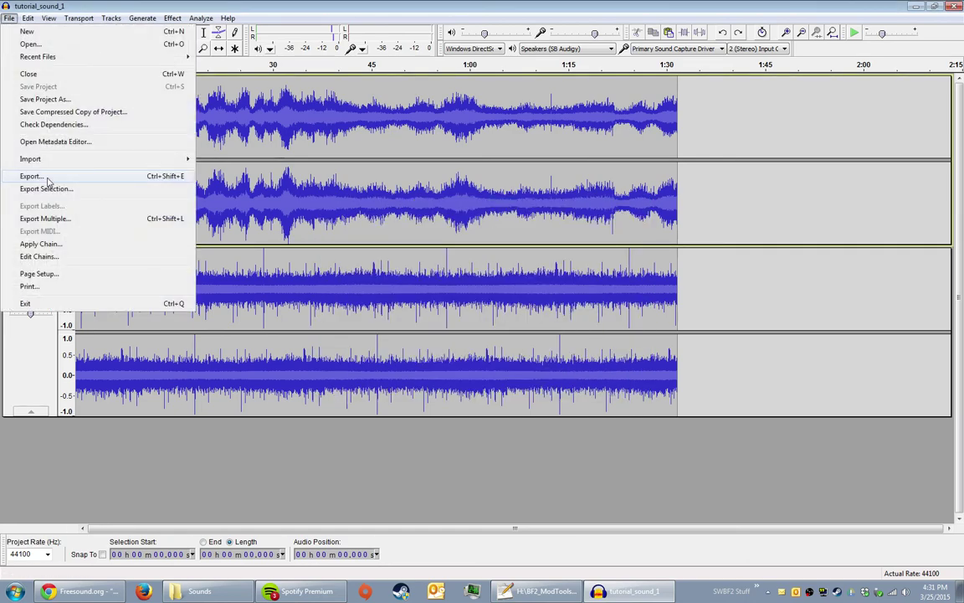
left_click(48, 176)
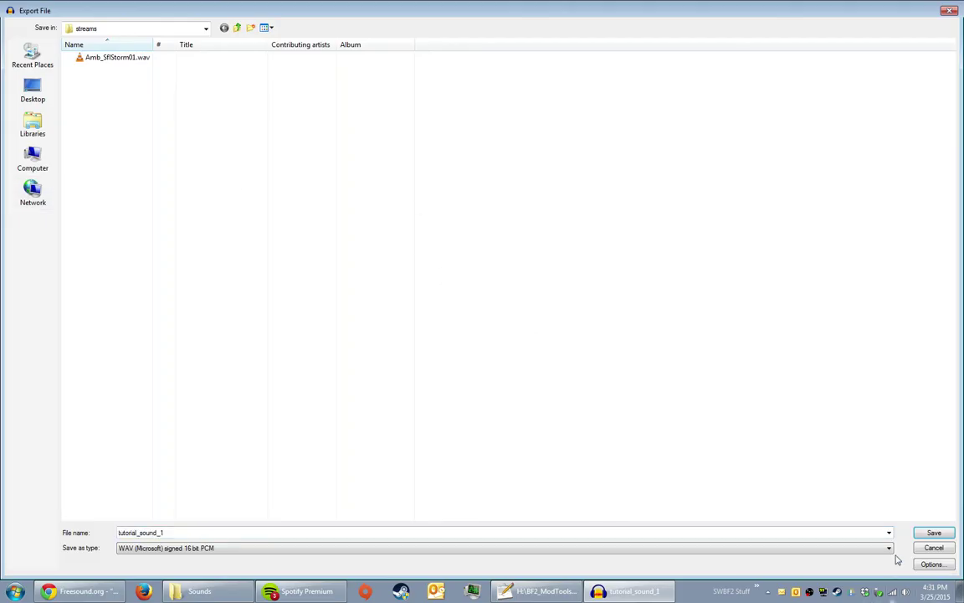